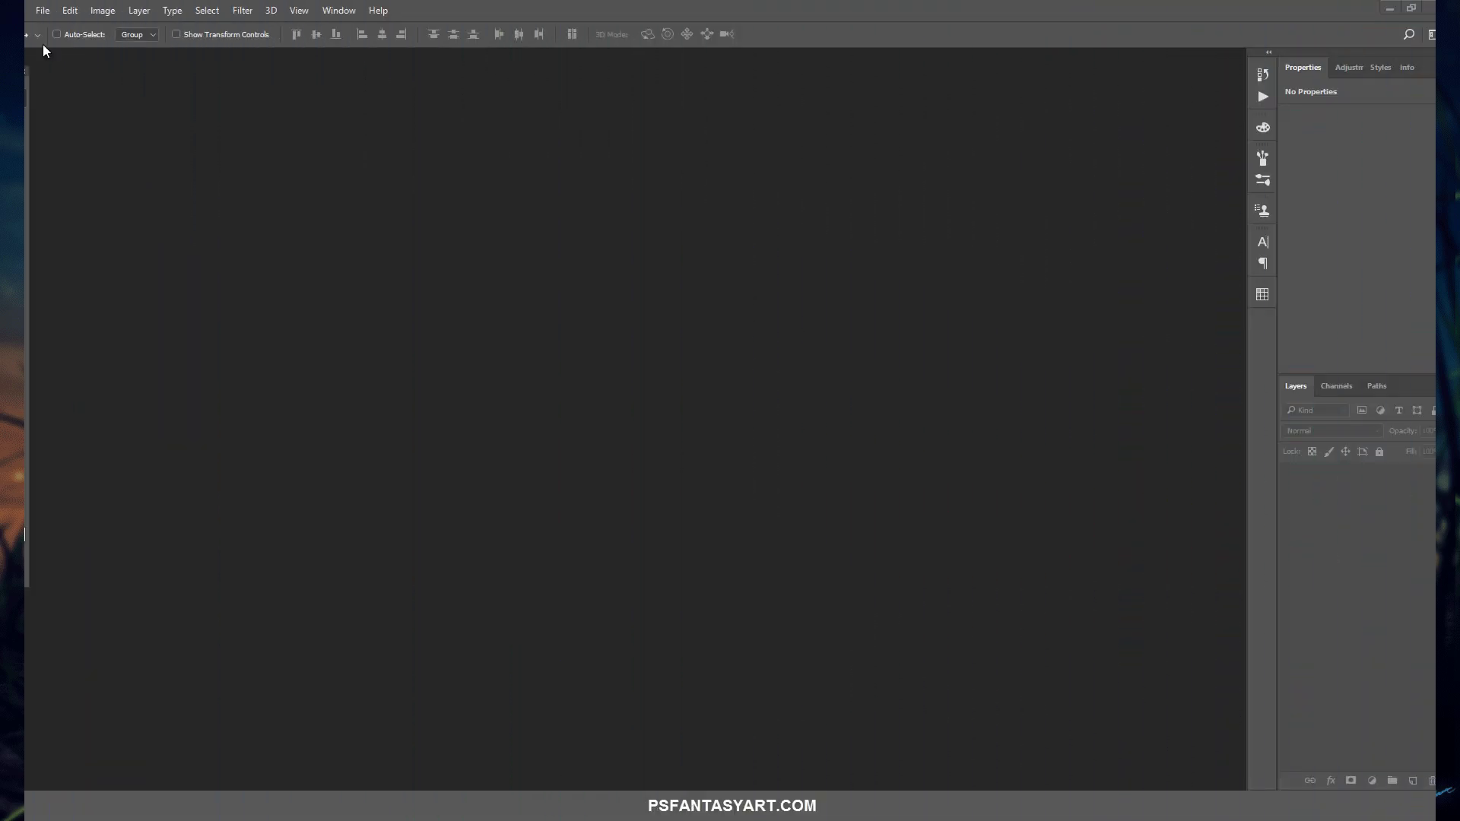
Create a blank white 1920 × 1080 px document at 72 ppi using the default preset
{"action": "left_click", "coordinate": [43, 11]}
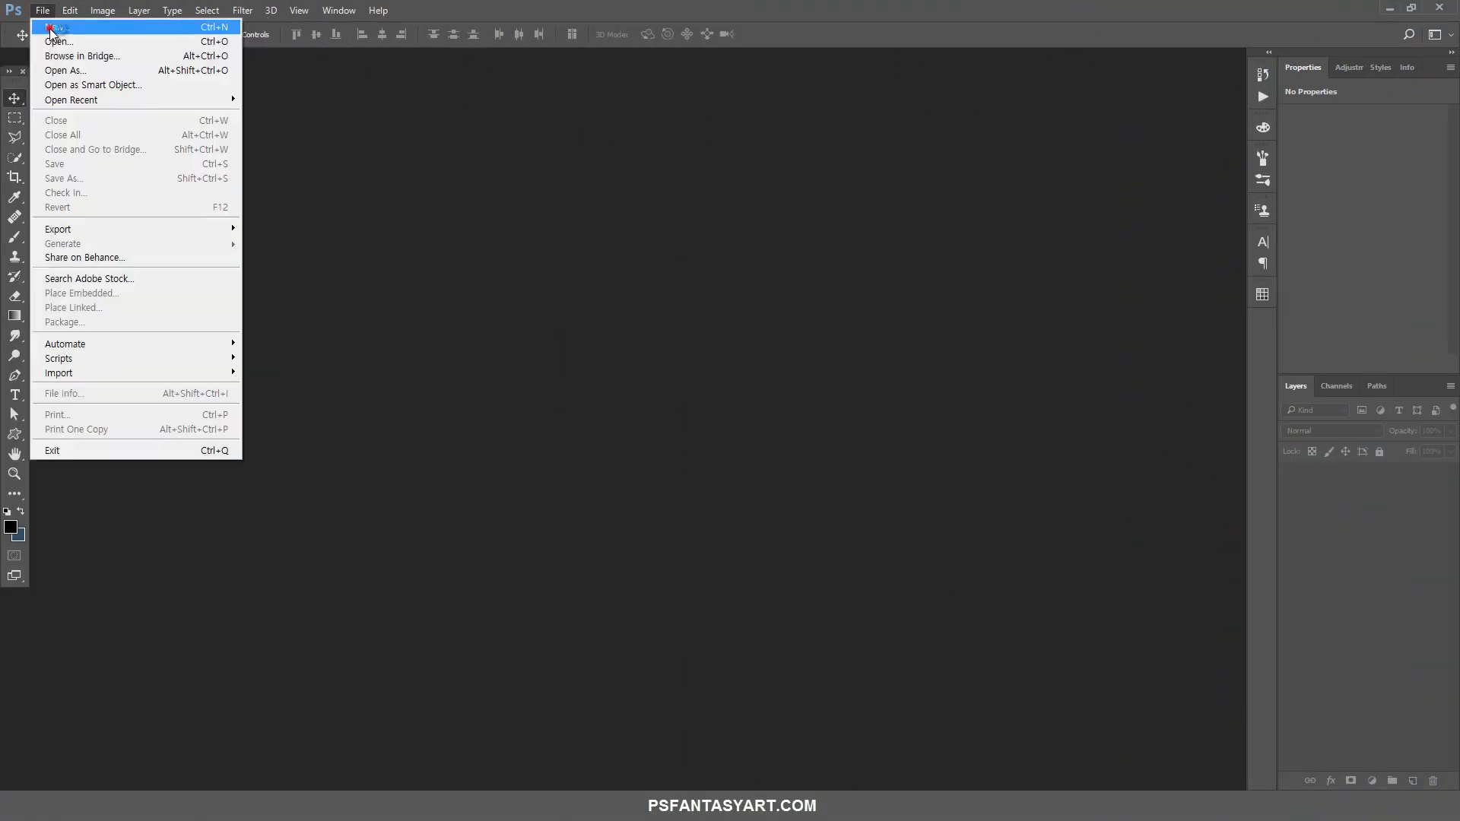
{"action": "left_click", "coordinate": [52, 27]}
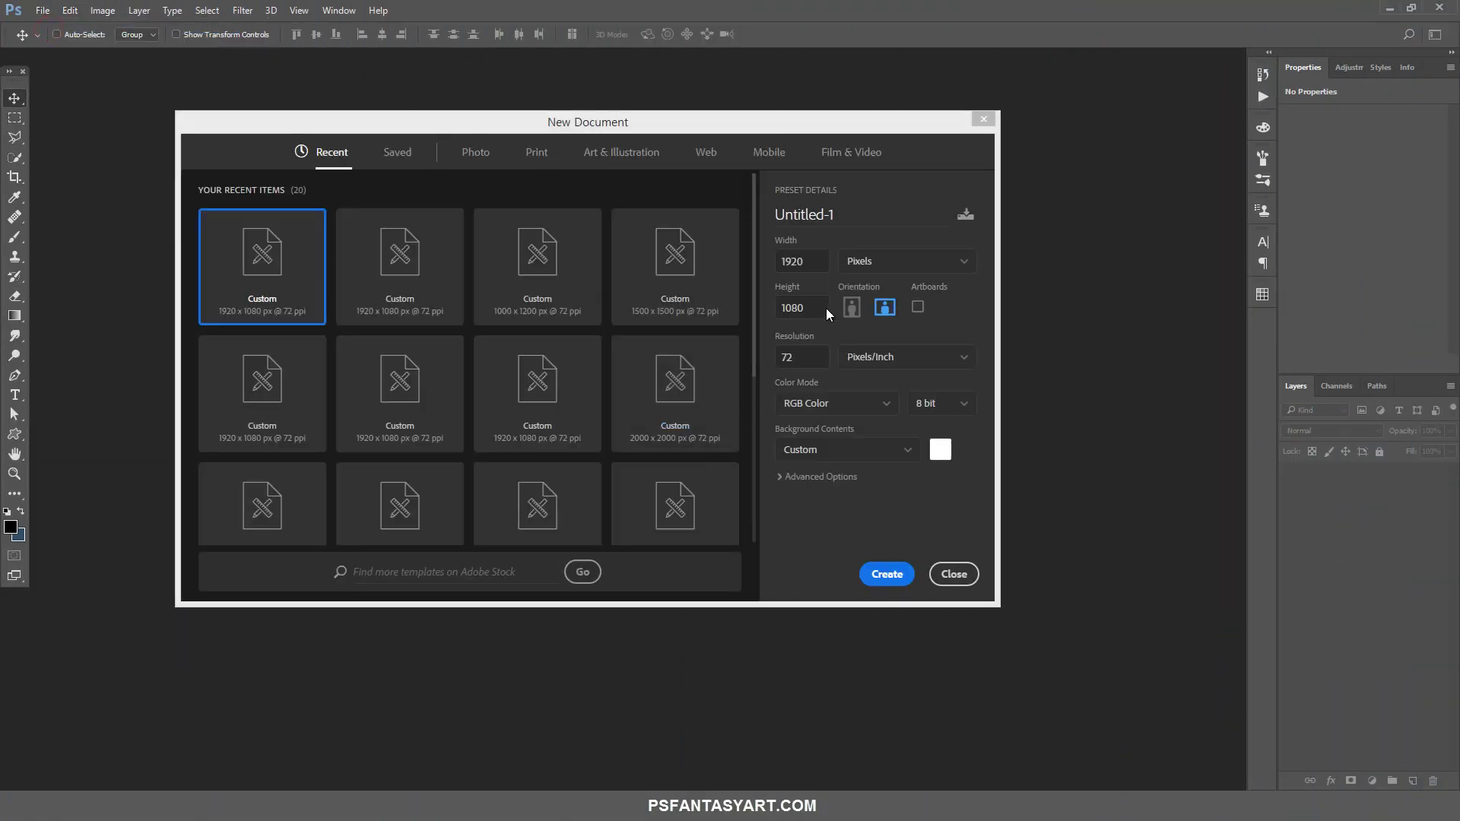
{"action": "left_click", "coordinate": [791, 261]}
{"action": "left_click", "coordinate": [806, 307]}
{"action": "left_click", "coordinate": [794, 357]}
{"action": "left_click", "coordinate": [890, 575]}
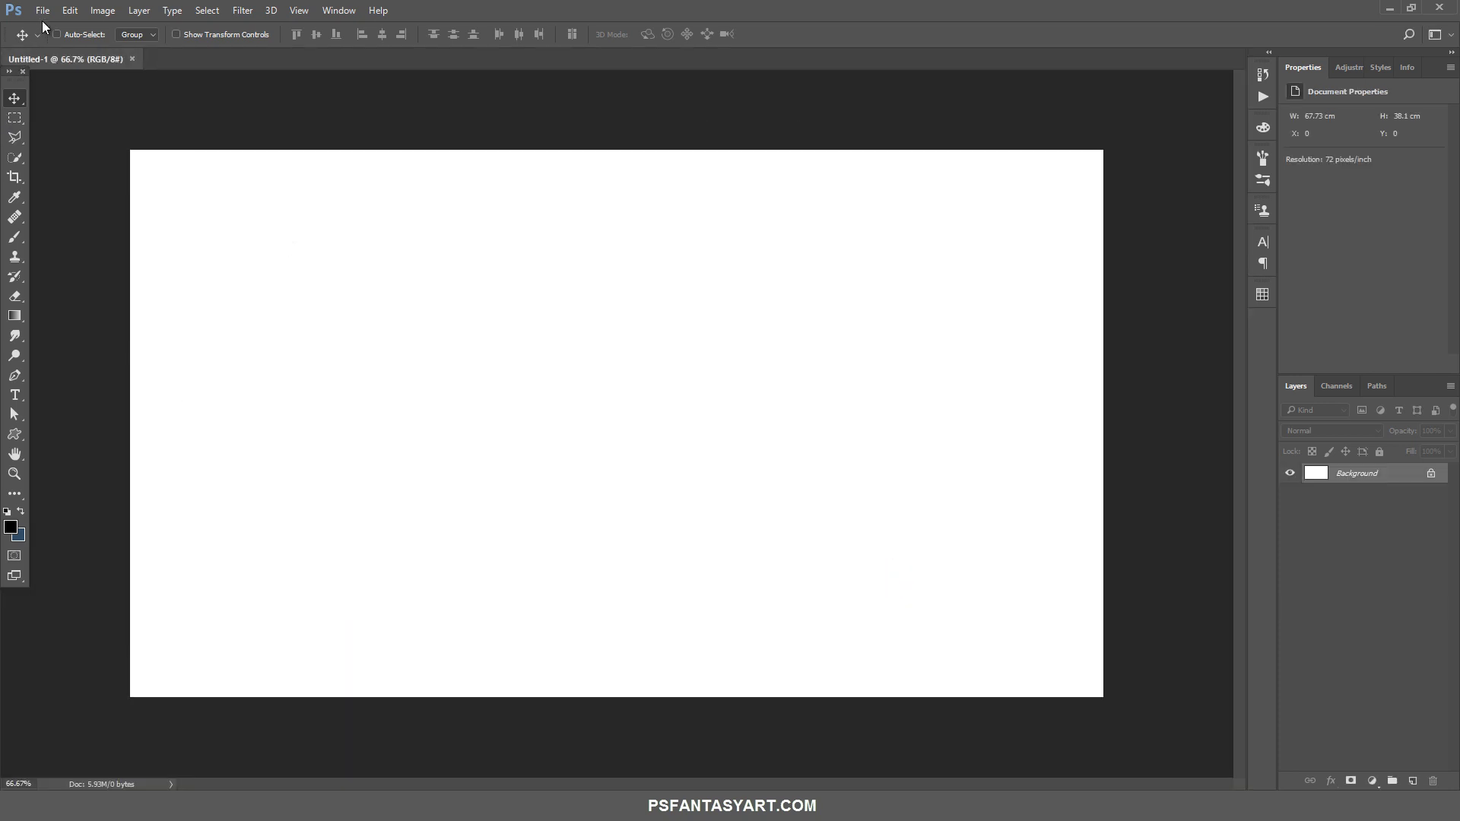
{"action": "left_click", "coordinate": [43, 9]}
Open the beach-1853230 photo and bring it into the Untitled-1 canvas
{"action": "left_click", "coordinate": [50, 42]}
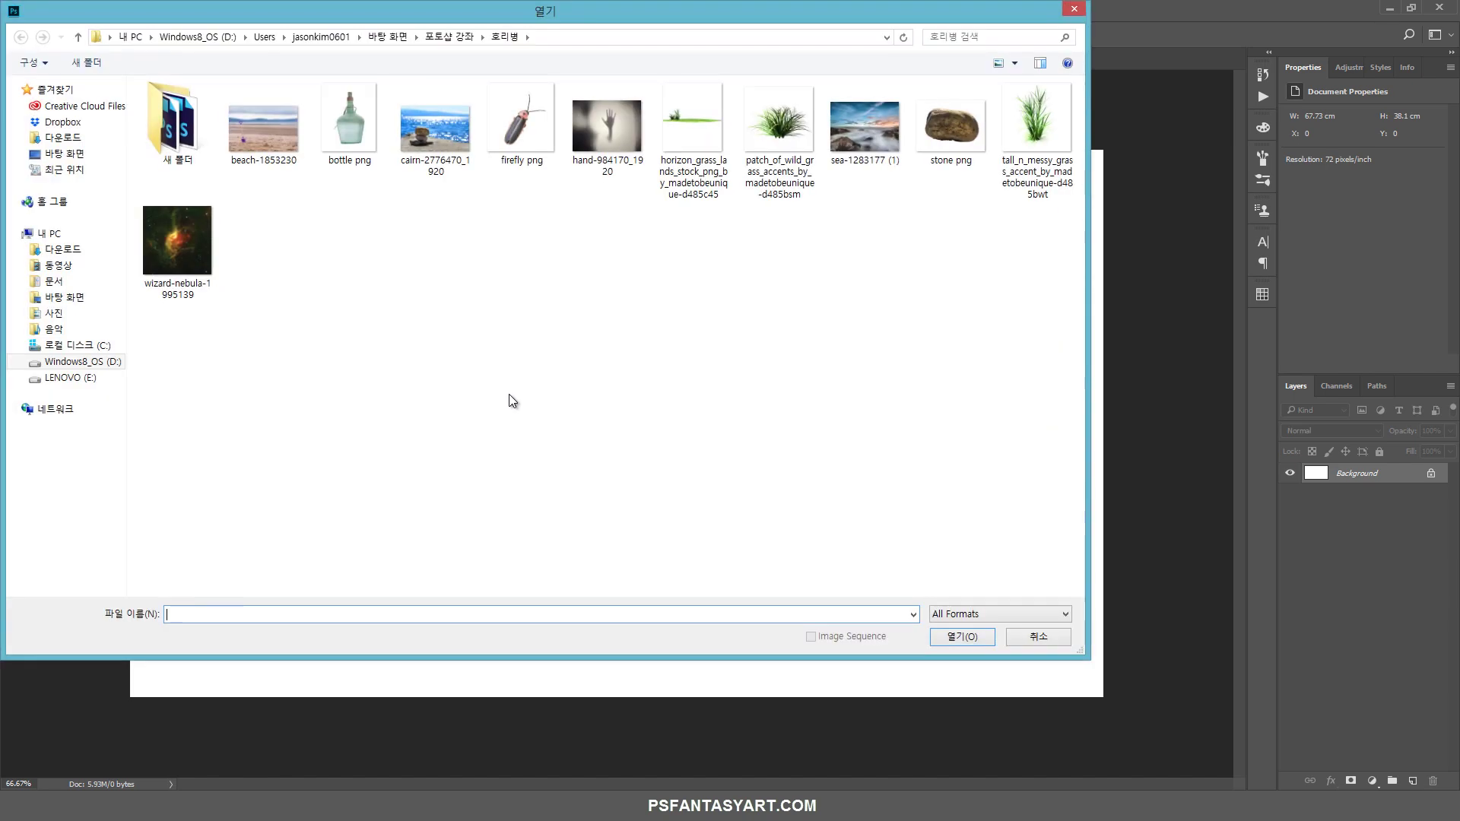
{"action": "left_click", "coordinate": [267, 115]}
{"action": "left_click", "coordinate": [945, 641]}
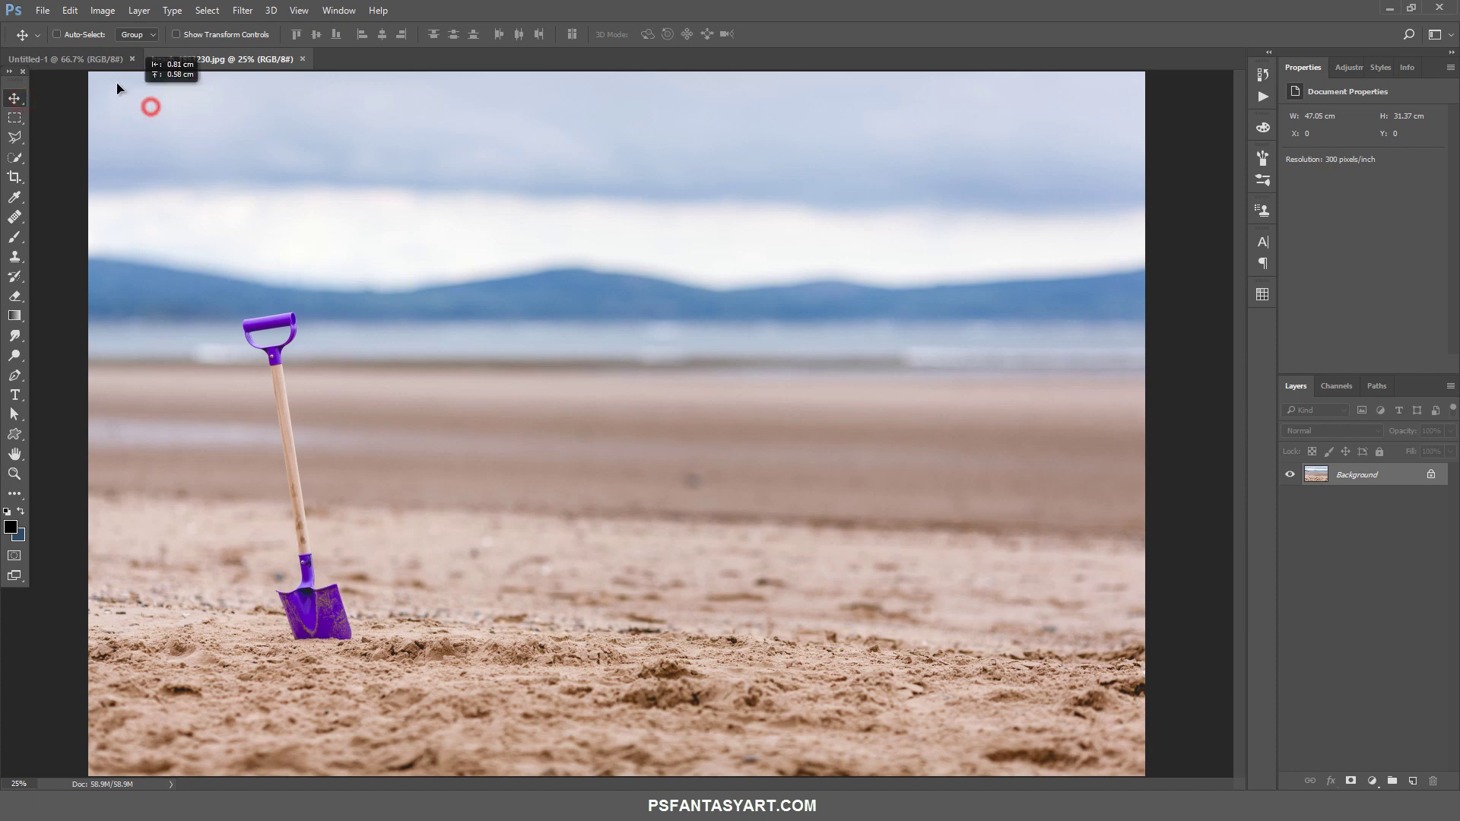
{"action": "left_click", "coordinate": [95, 60]}
{"action": "key", "text": "ctrl+v"}
{"action": "left_click", "coordinate": [14, 473]}
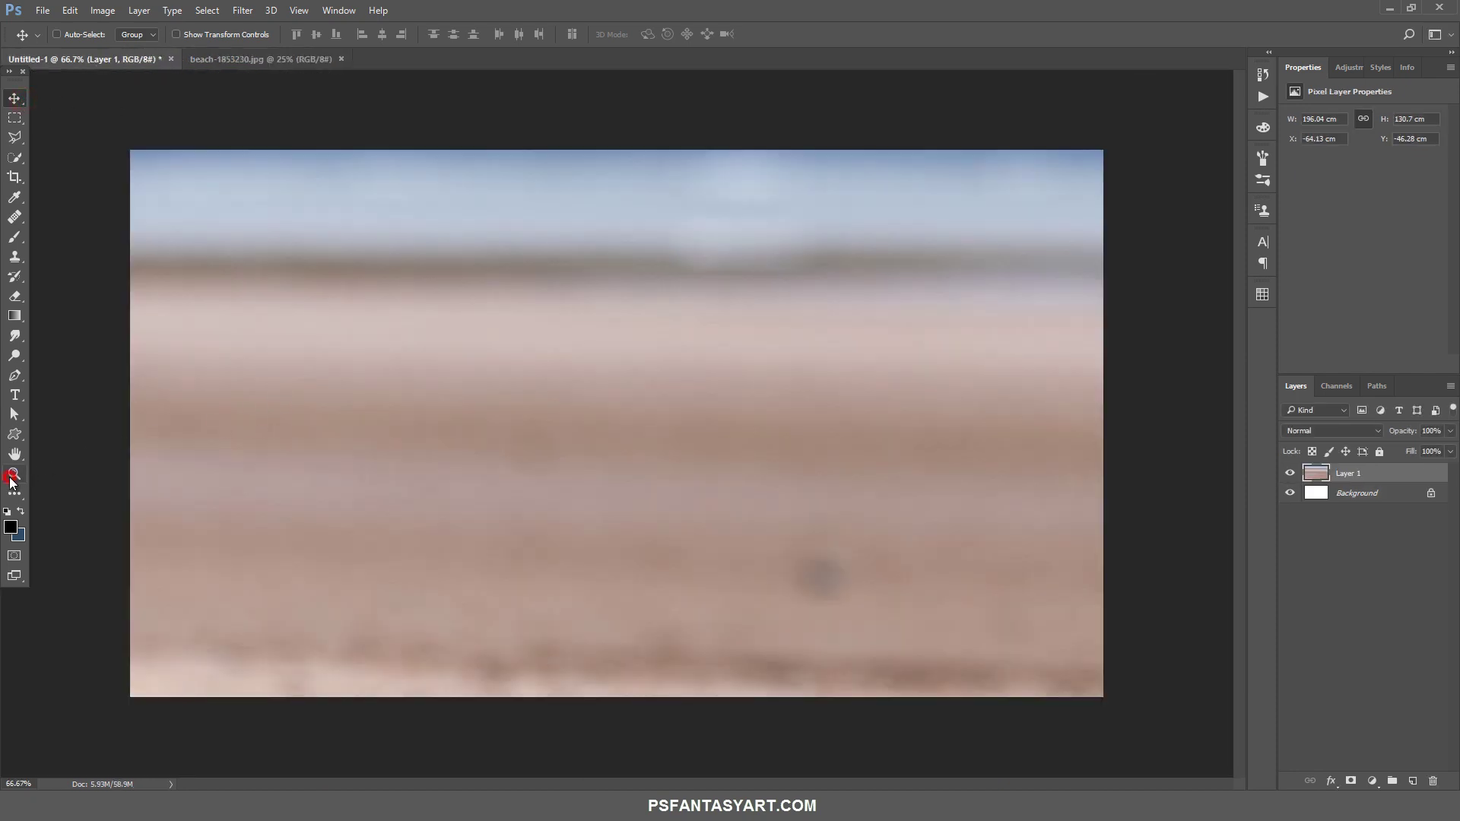
{"action": "left_click_drag", "start_coordinate": [517, 439], "coordinate": [482, 499]}
Scale the beach layer to about 50%, flip it horizontally, and reposition it
{"action": "key", "text": "ctrl+t"}
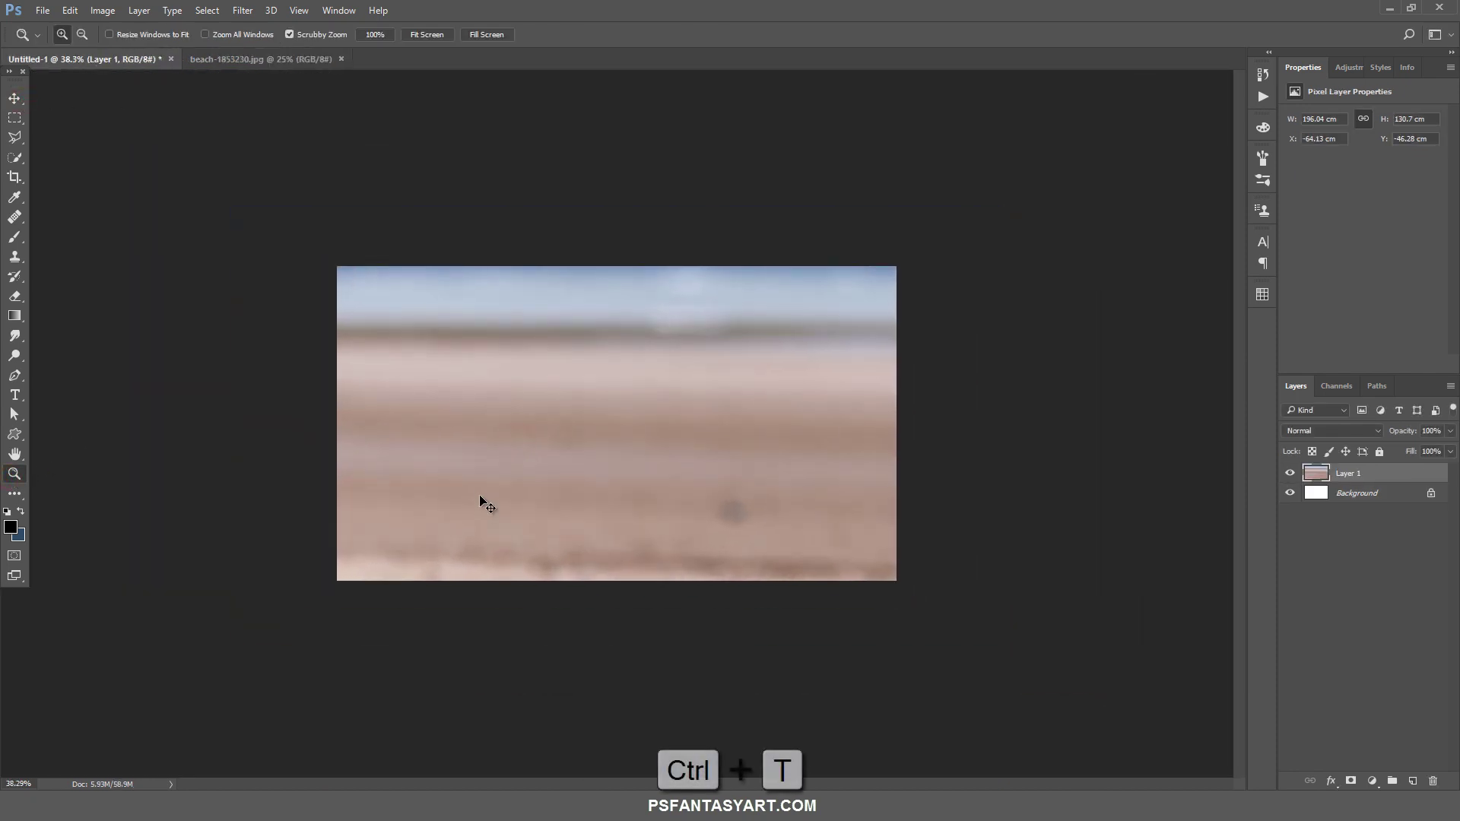
{"action": "left_click_drag", "start_coordinate": [207, 34], "coordinate": [174, 22]}
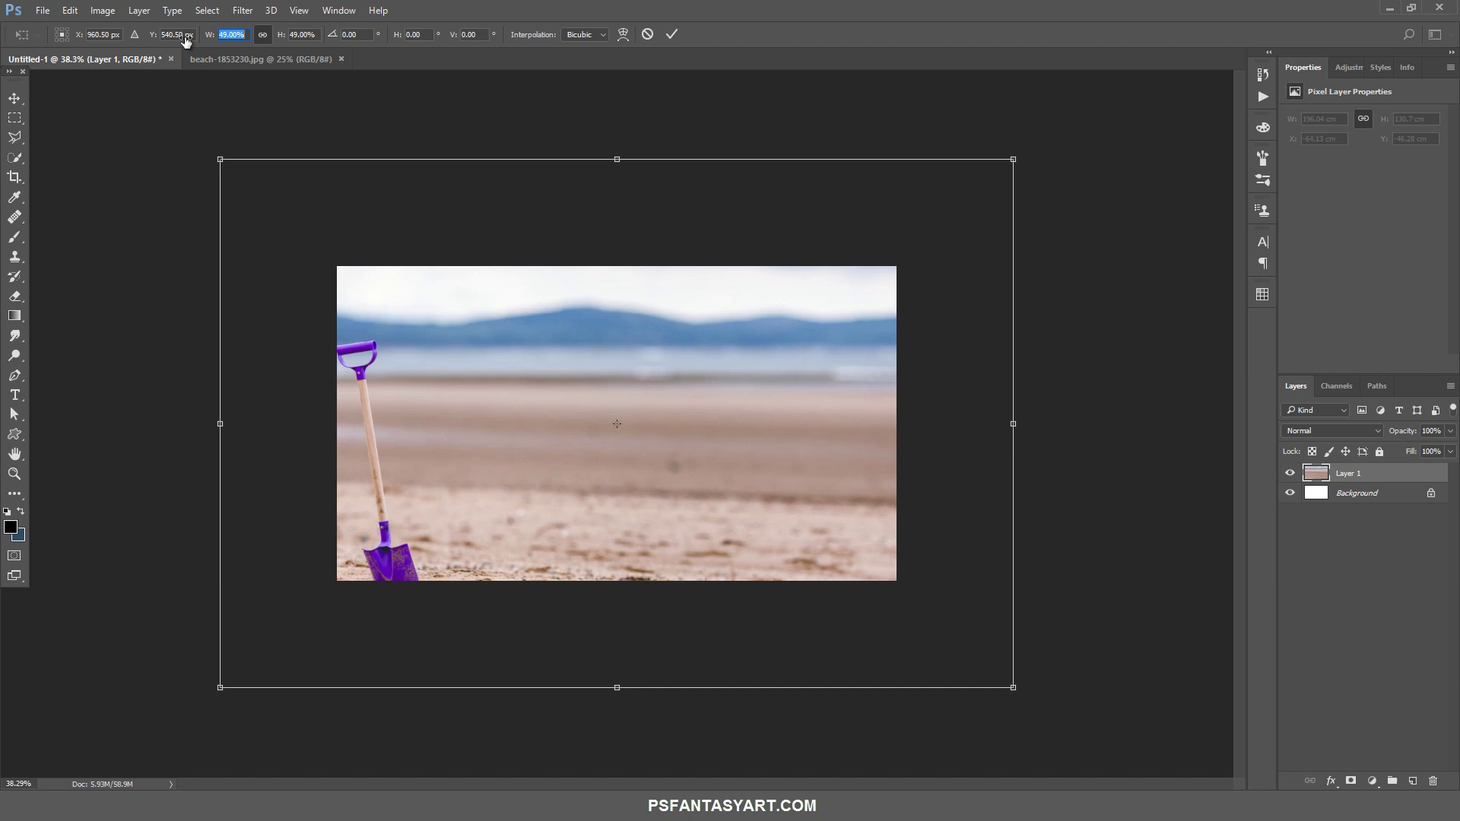
{"action": "right_click", "coordinate": [668, 547]}
{"action": "left_click", "coordinate": [707, 520]}
{"action": "mouse_move", "coordinate": [715, 574]}
{"action": "left_mouse_down"}
{"action": "mouse_move", "coordinate": [788, 490]}
{"action": "mouse_move", "coordinate": [815, 487]}
{"action": "left_mouse_up"}
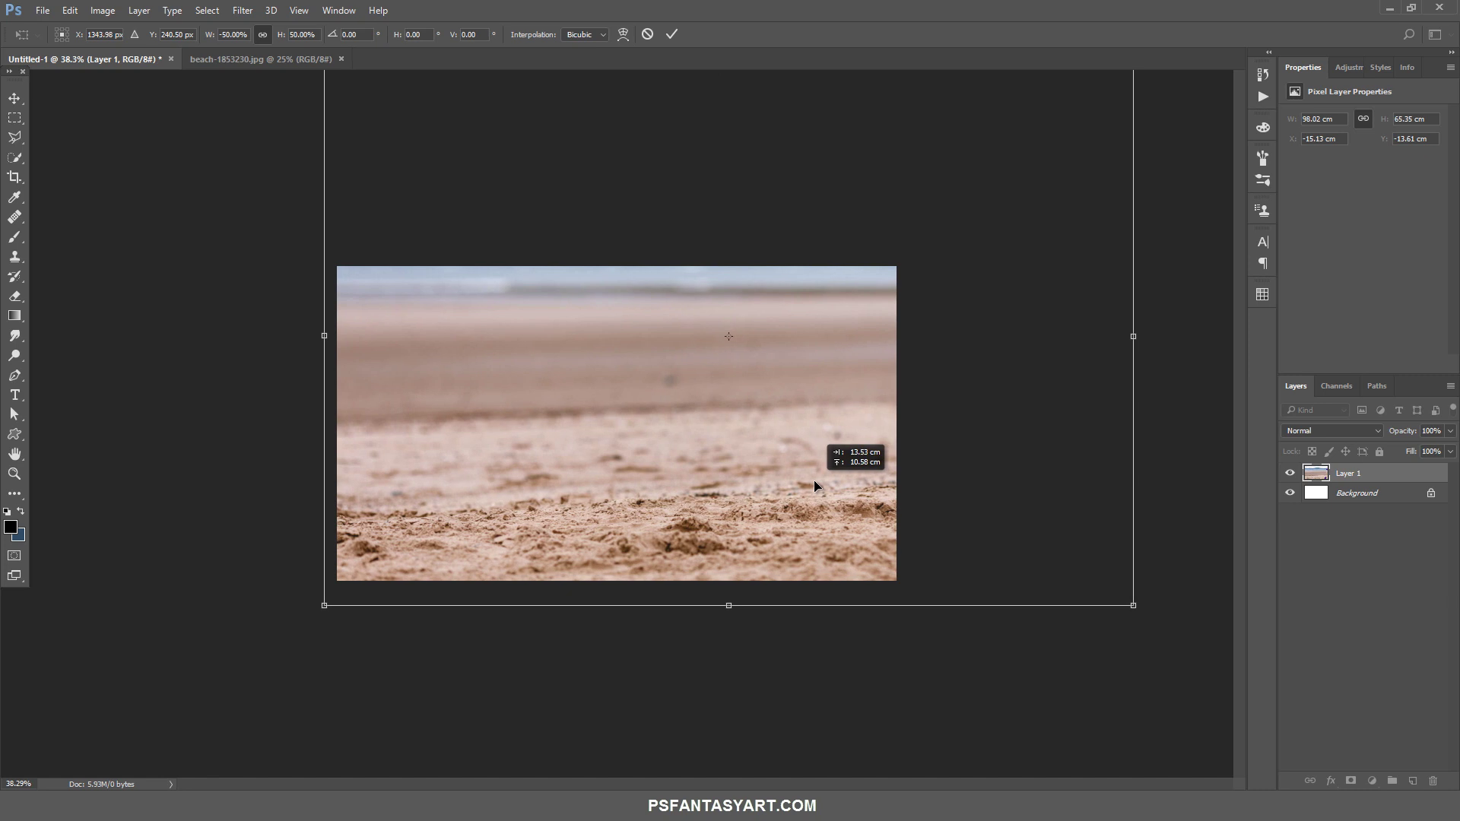
{"action": "left_click_drag", "start_coordinate": [814, 482], "coordinate": [813, 485]}
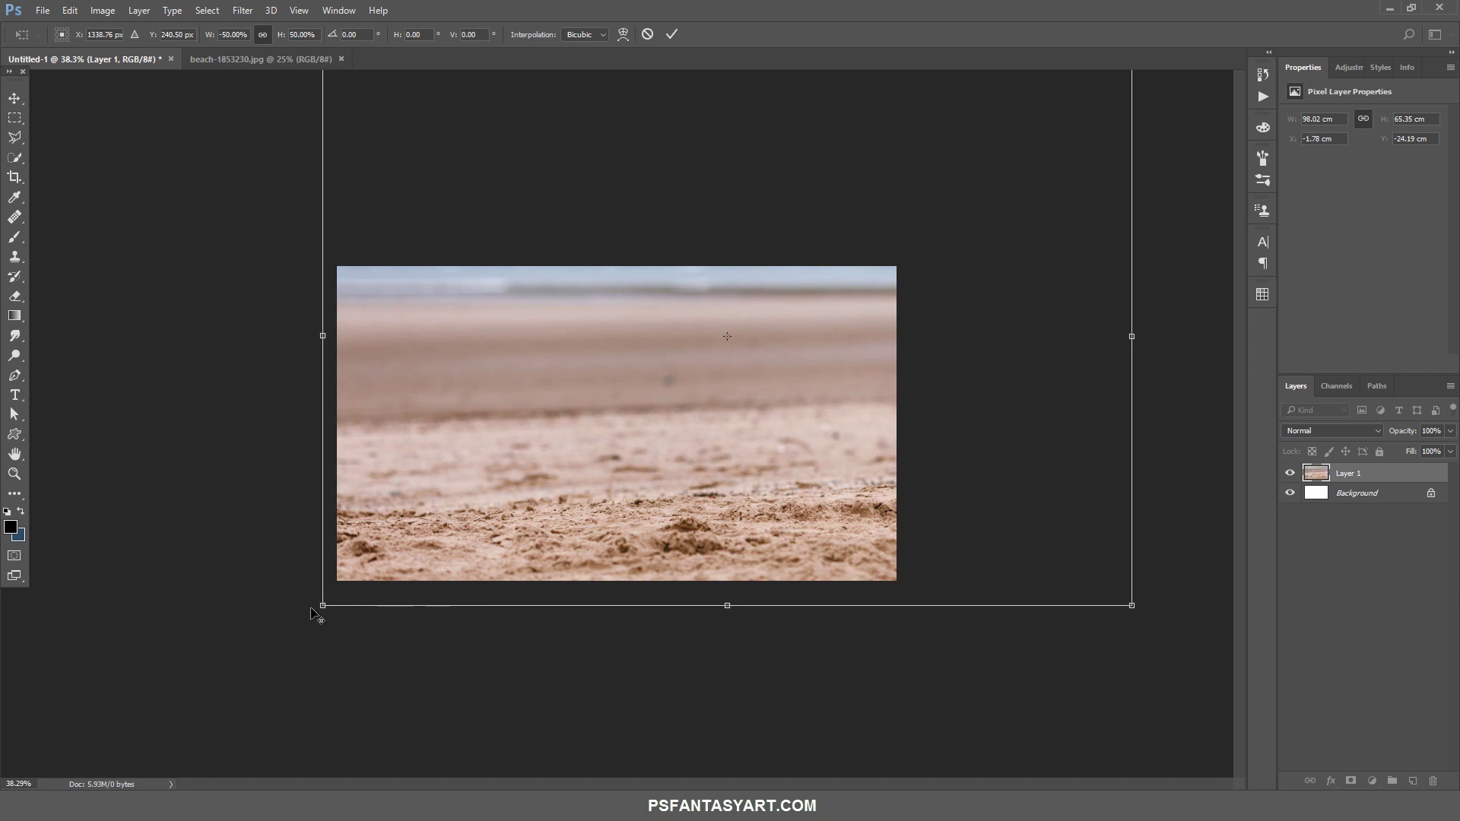
{"action": "left_click_drag", "start_coordinate": [312, 612], "coordinate": [313, 610]}
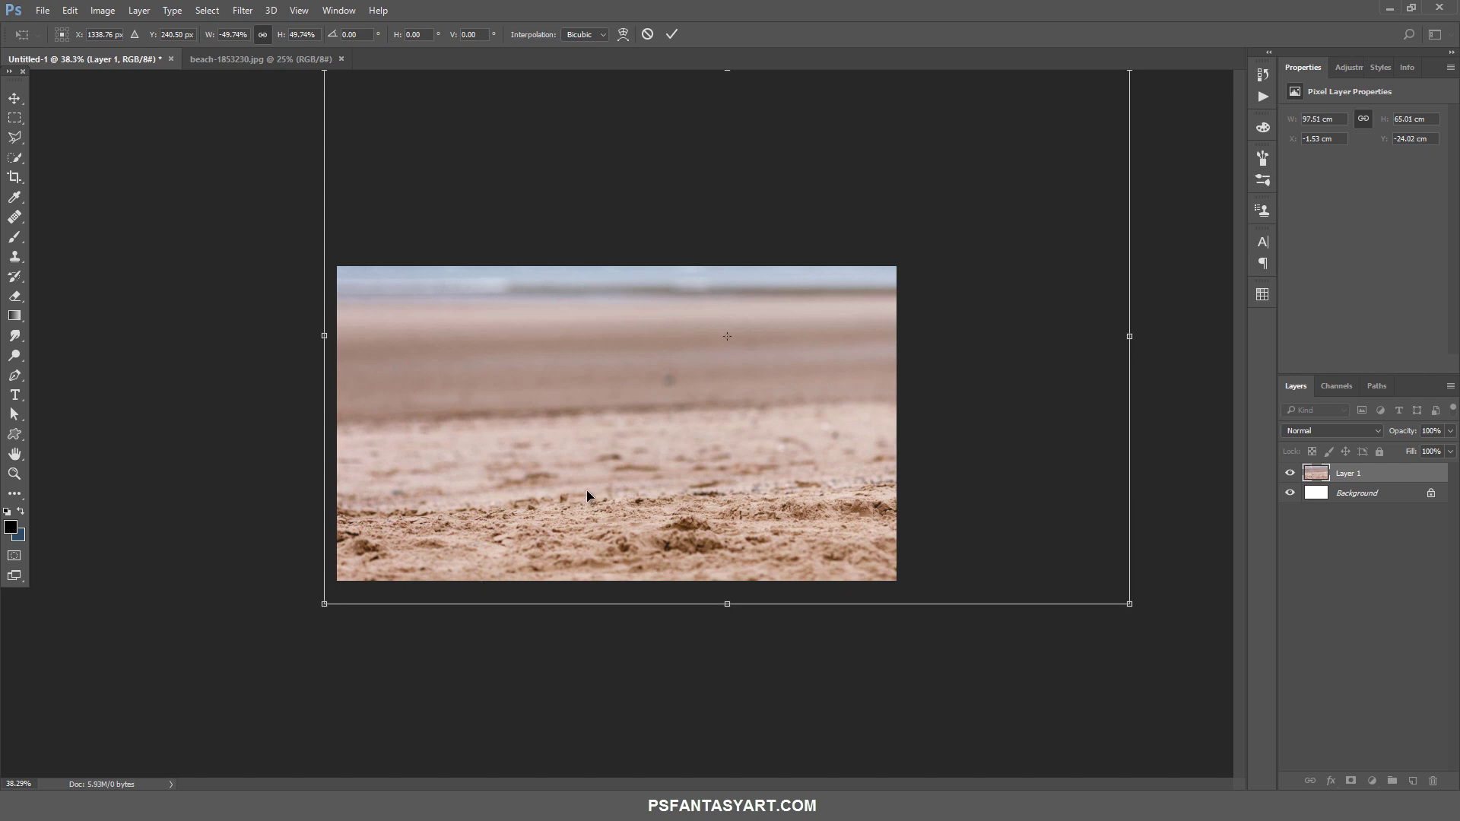
{"action": "left_click_drag", "start_coordinate": [591, 482], "coordinate": [592, 492]}
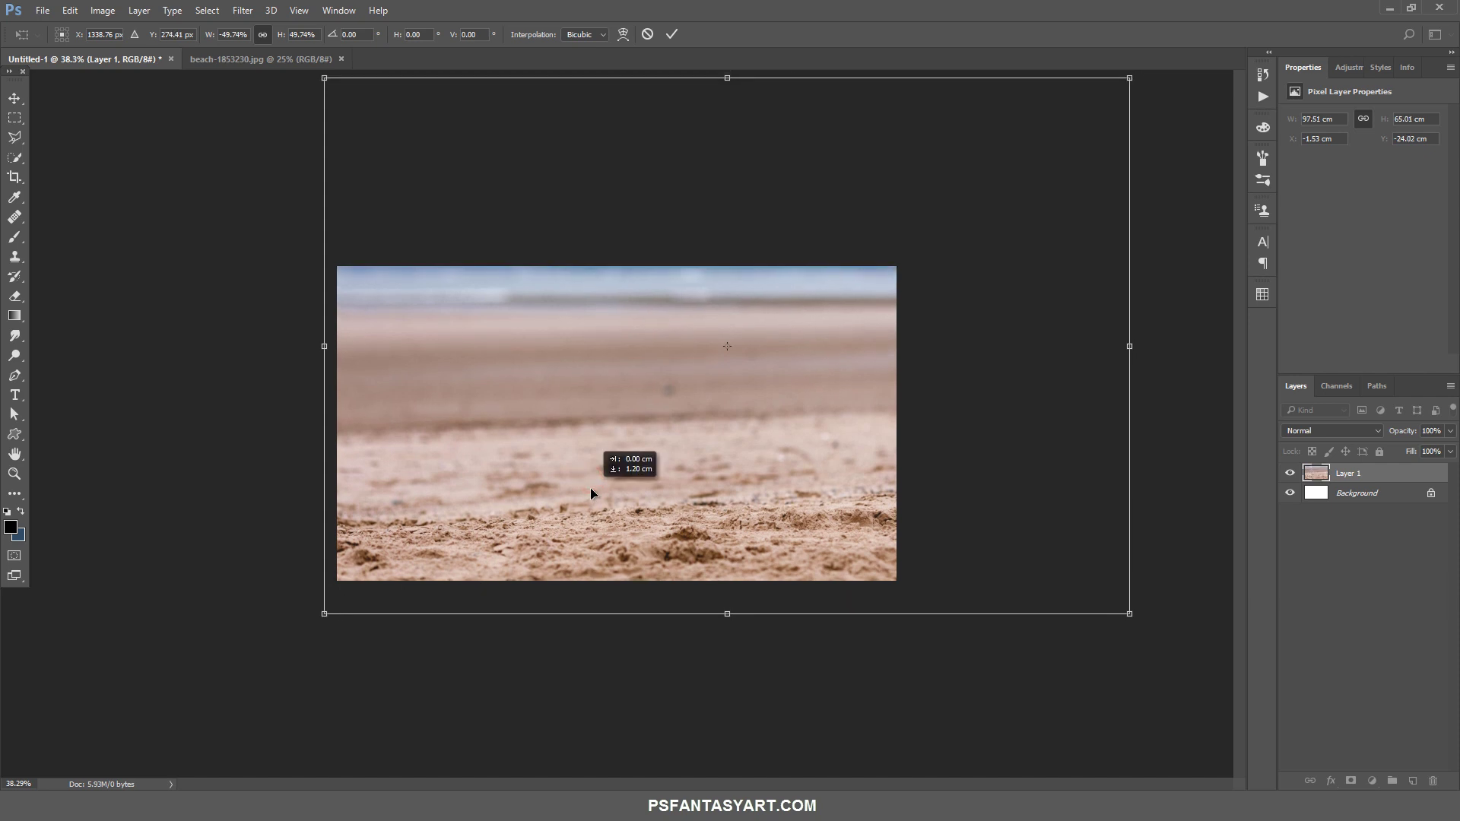
{"action": "left_click_drag", "start_coordinate": [590, 489], "coordinate": [591, 485]}
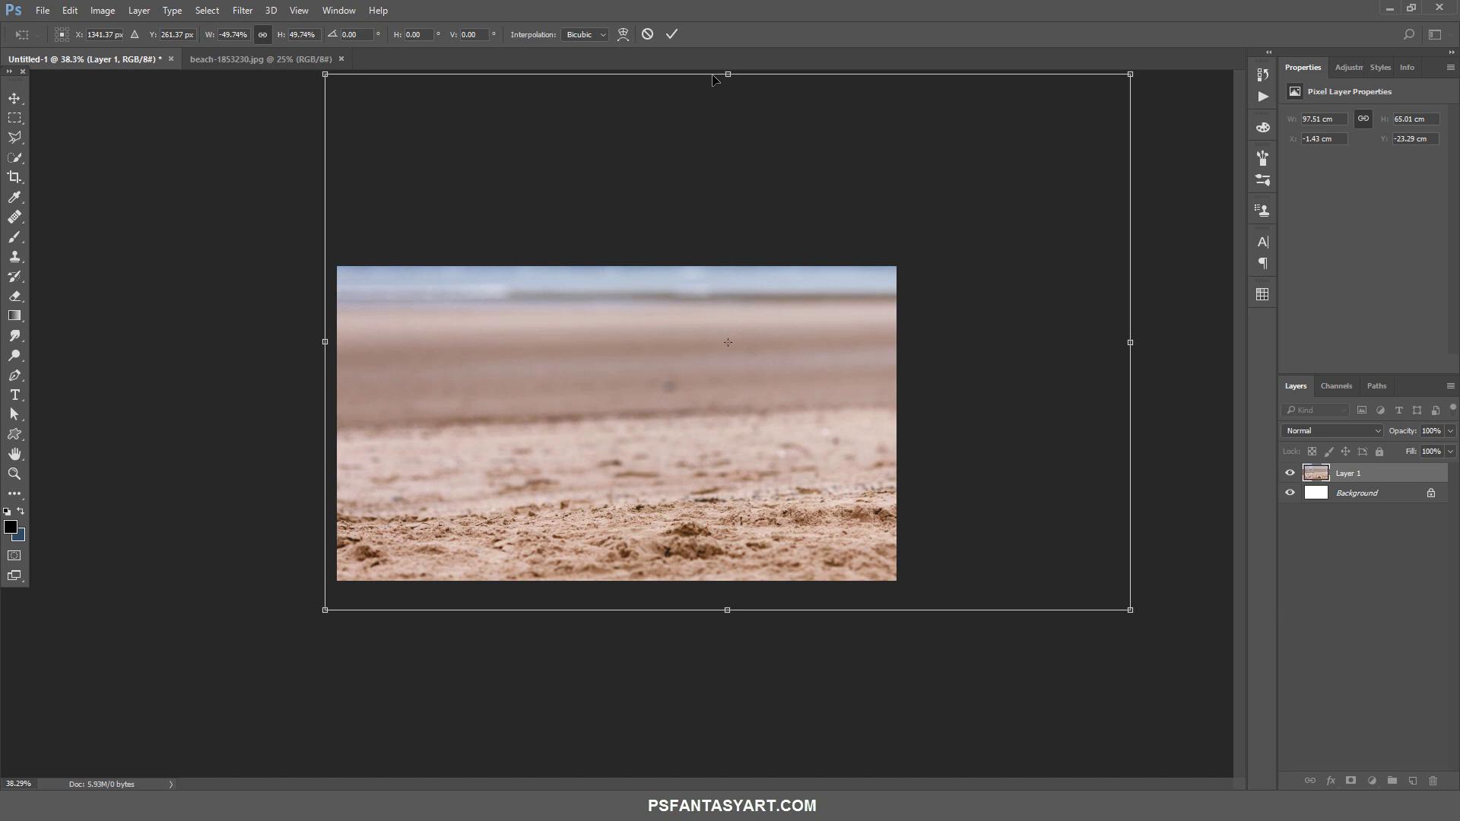
Commit the beach layer transform and zoom in on the canvas
{"action": "key", "text": "z"}
{"action": "left_click", "coordinate": [671, 35]}
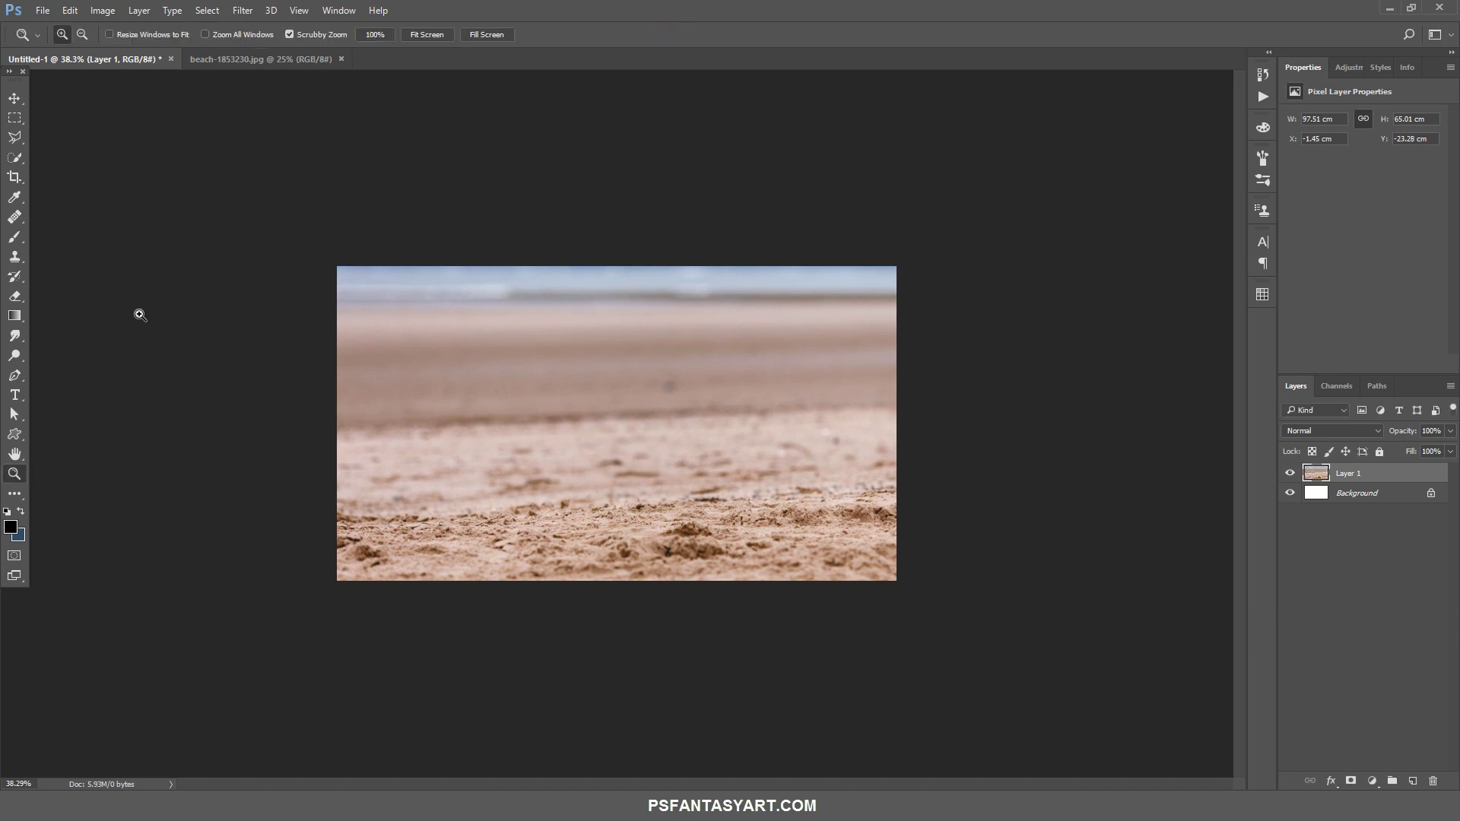
{"action": "left_click", "coordinate": [672, 440]}
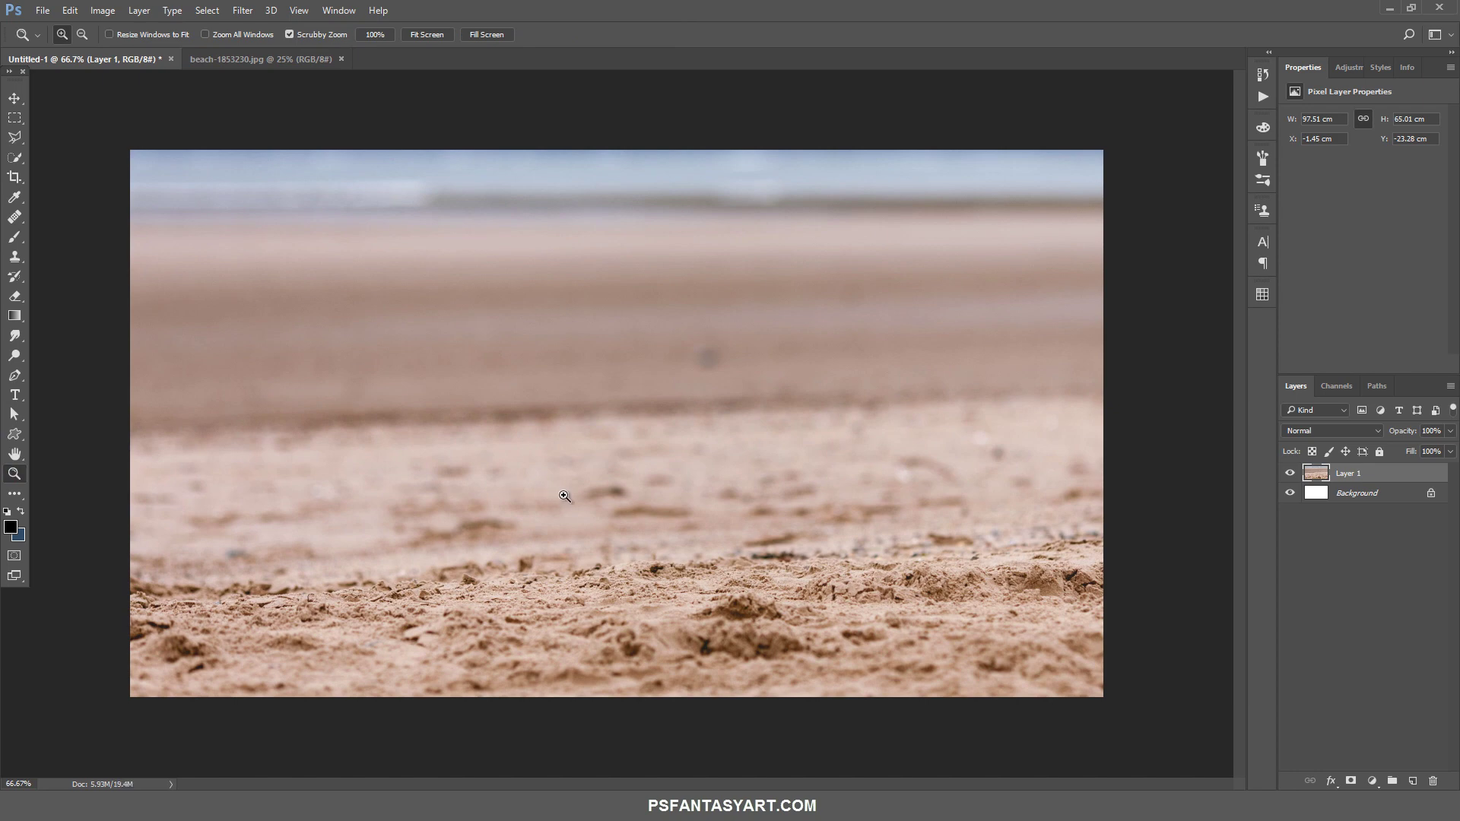
Add a Brightness/Contrast layer clipped to Layer 1 with brightness -111 and contrast 37
{"action": "left_click", "coordinate": [1371, 781]}
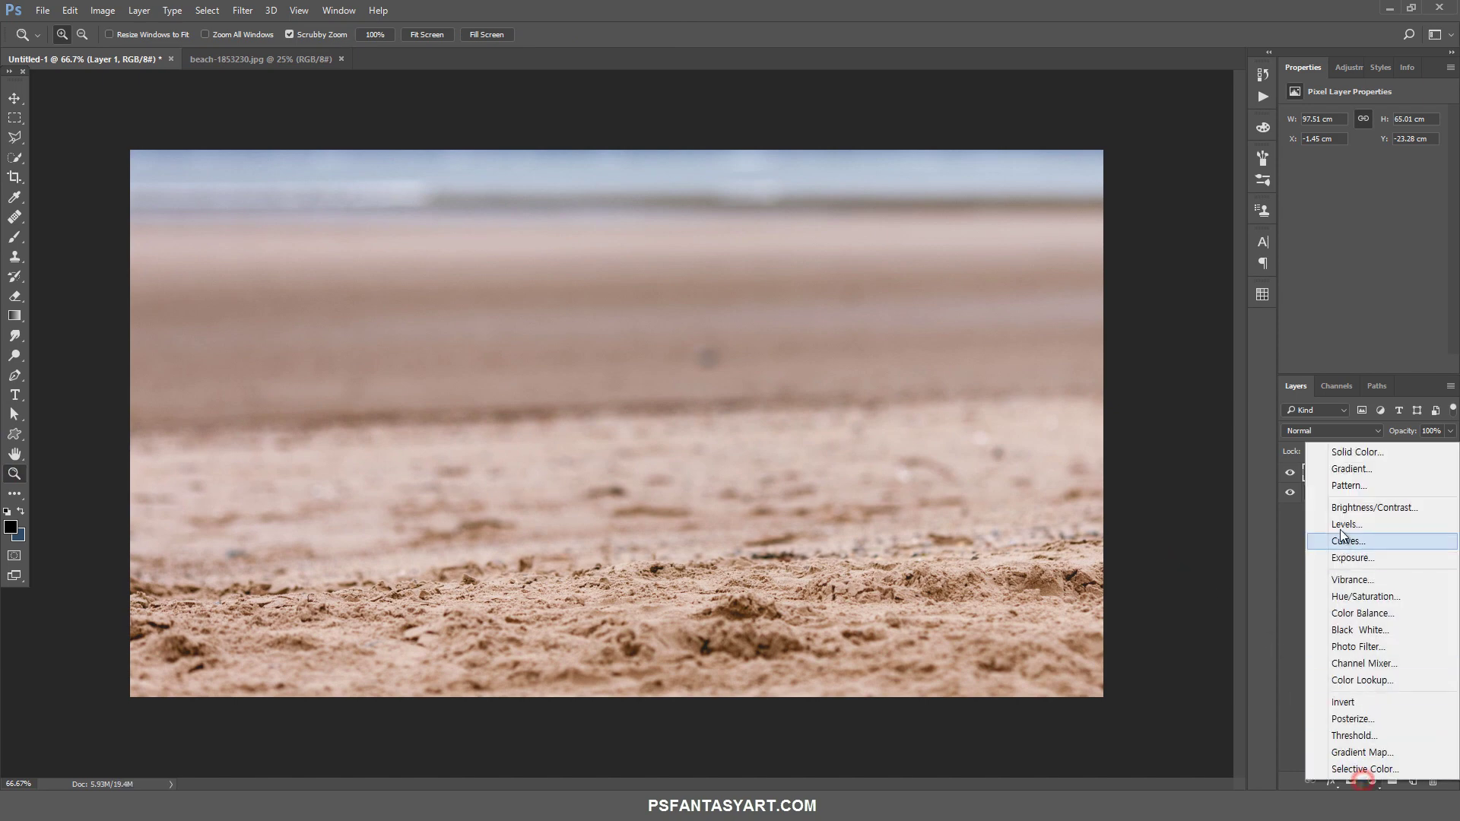
{"action": "left_click", "coordinate": [1330, 504]}
{"action": "left_click", "coordinate": [1384, 476], "text": "alt"}
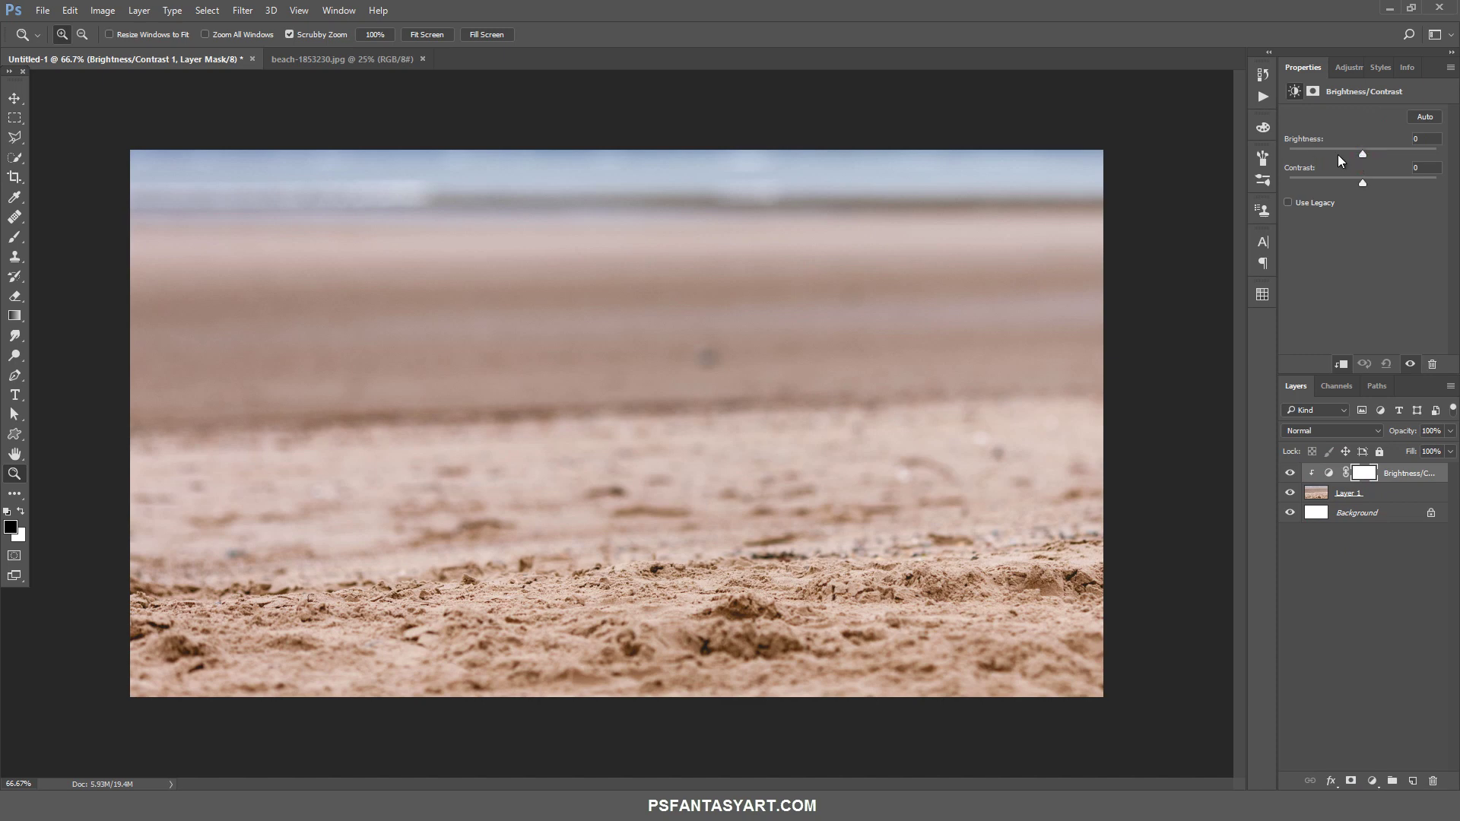
{"action": "left_click_drag", "start_coordinate": [1348, 157], "coordinate": [1314, 155]}
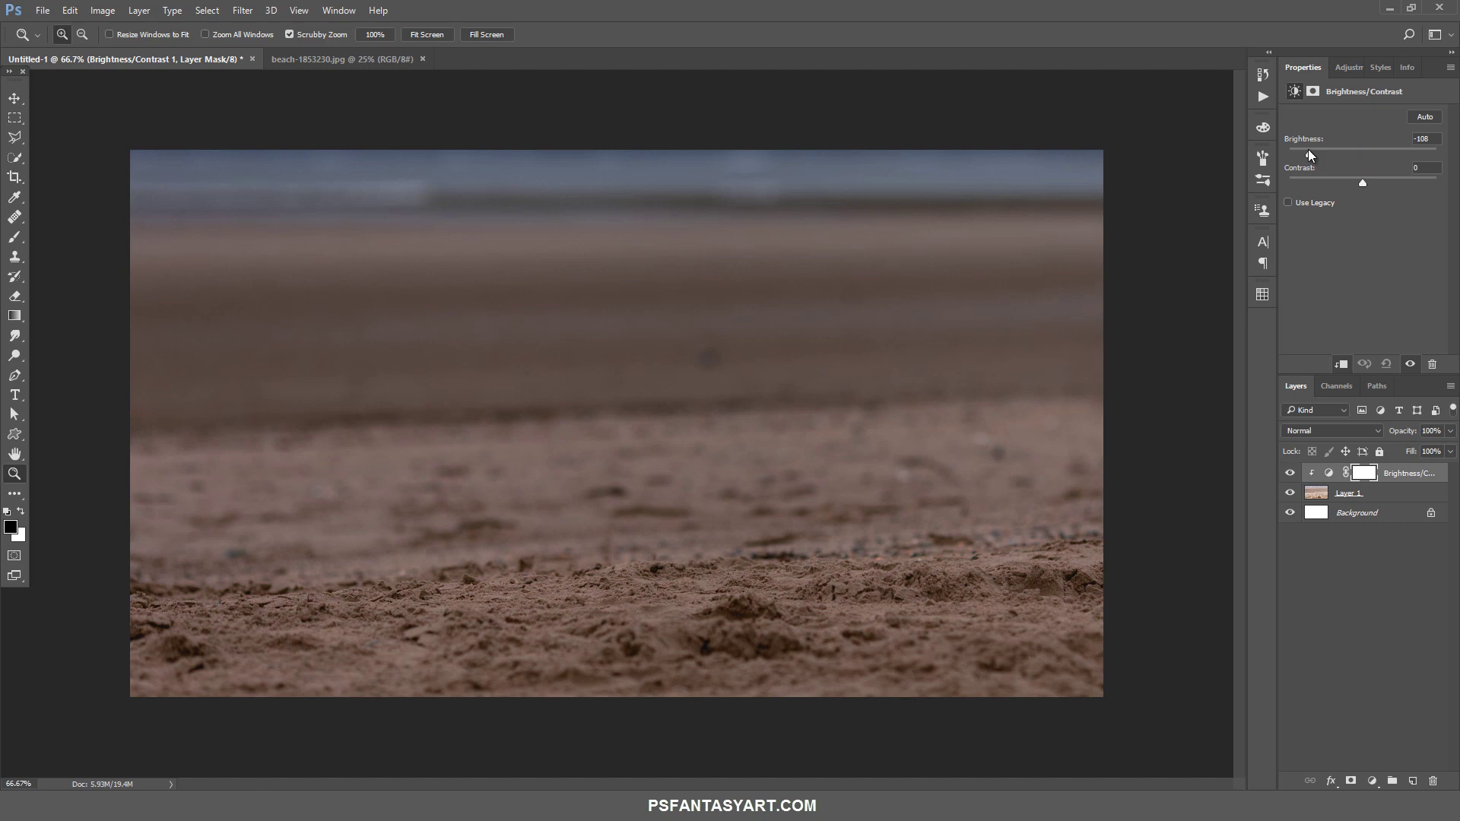
{"action": "left_click_drag", "start_coordinate": [1308, 151], "coordinate": [1306, 151]}
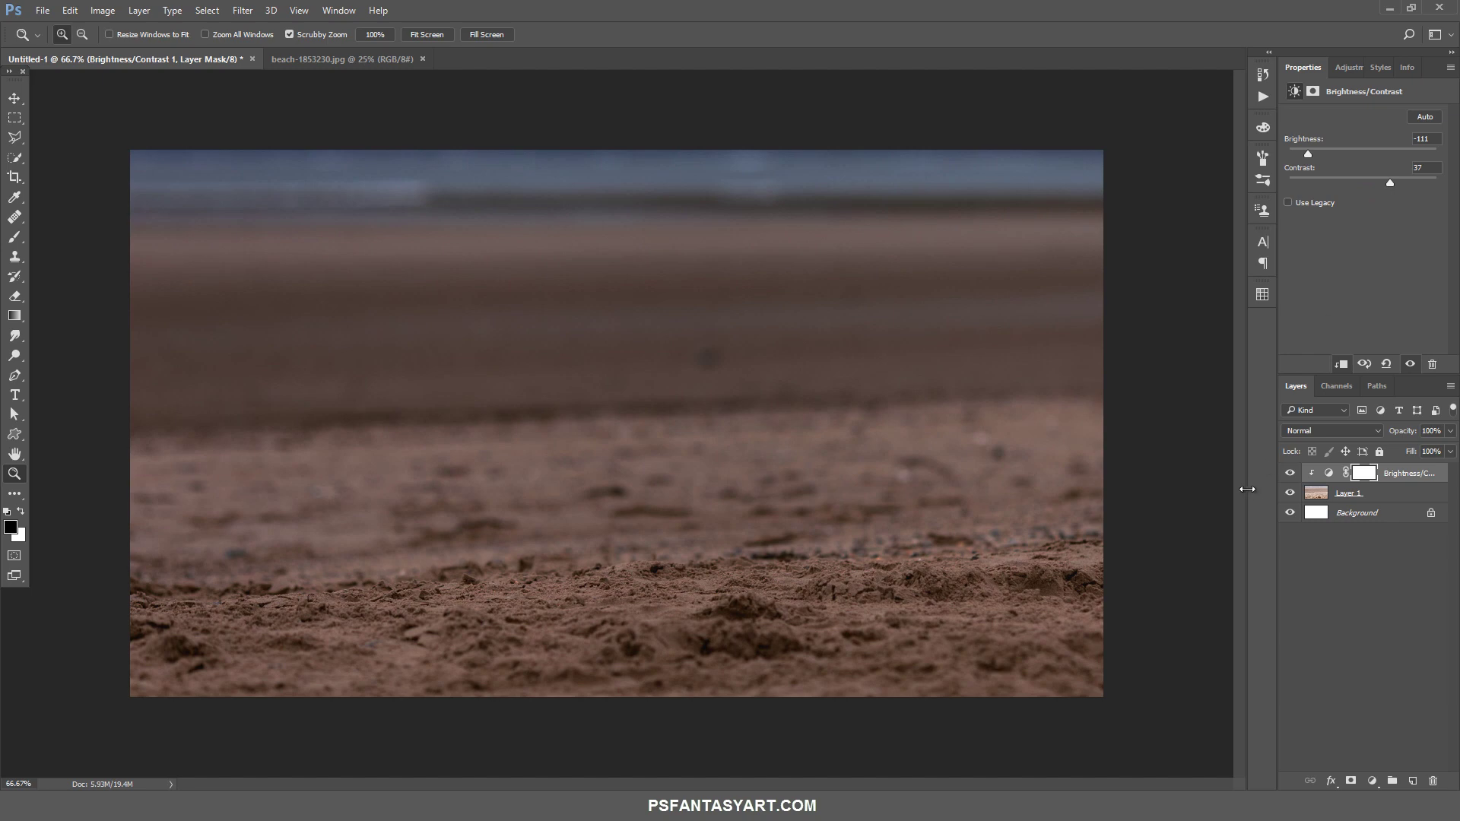
Open the sea-1283177 (1) photo and drag it into the Untitled-1 canvas
{"action": "left_click", "coordinate": [43, 11]}
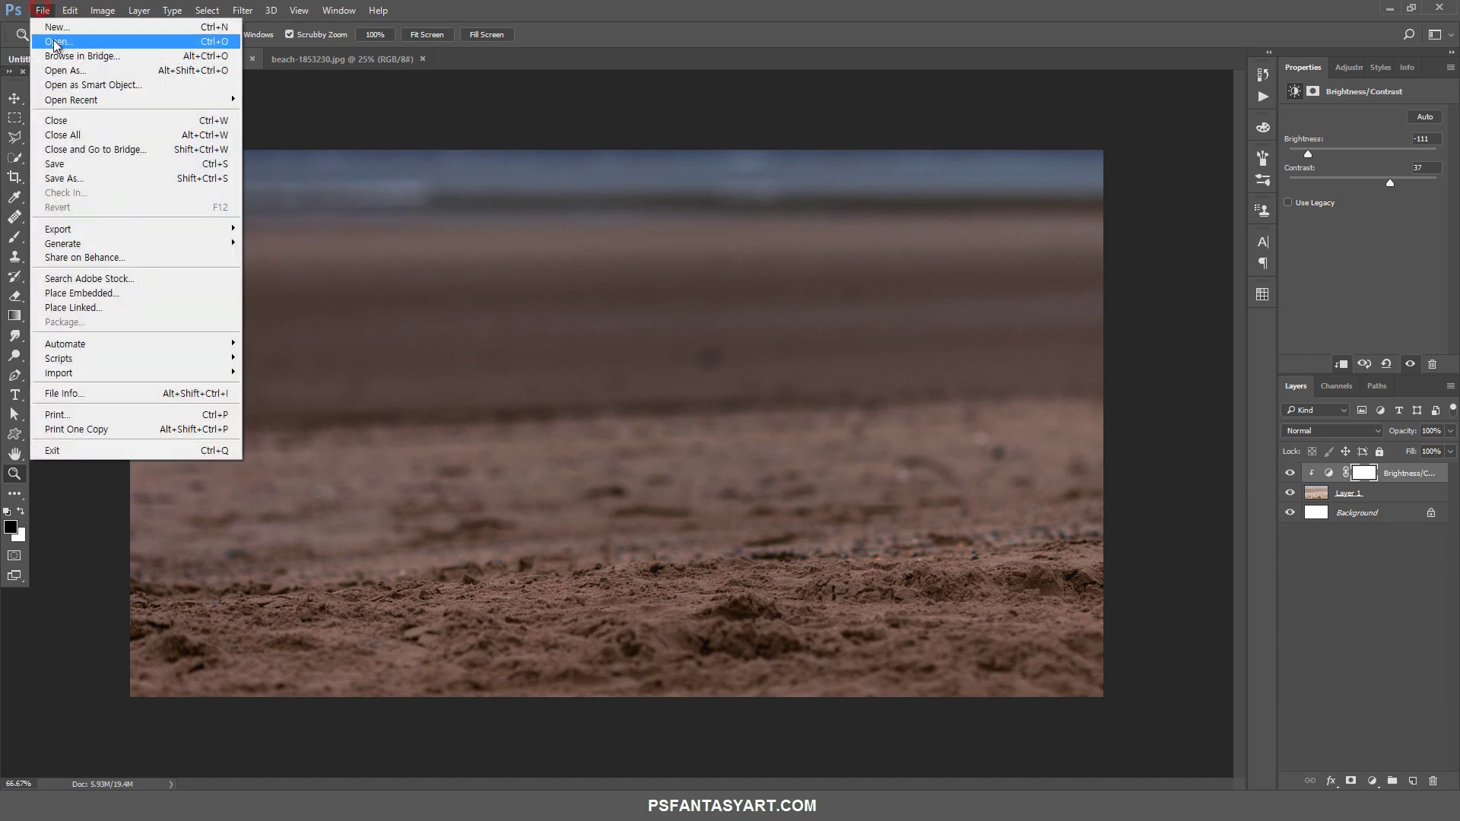
{"action": "left_click", "coordinate": [45, 39]}
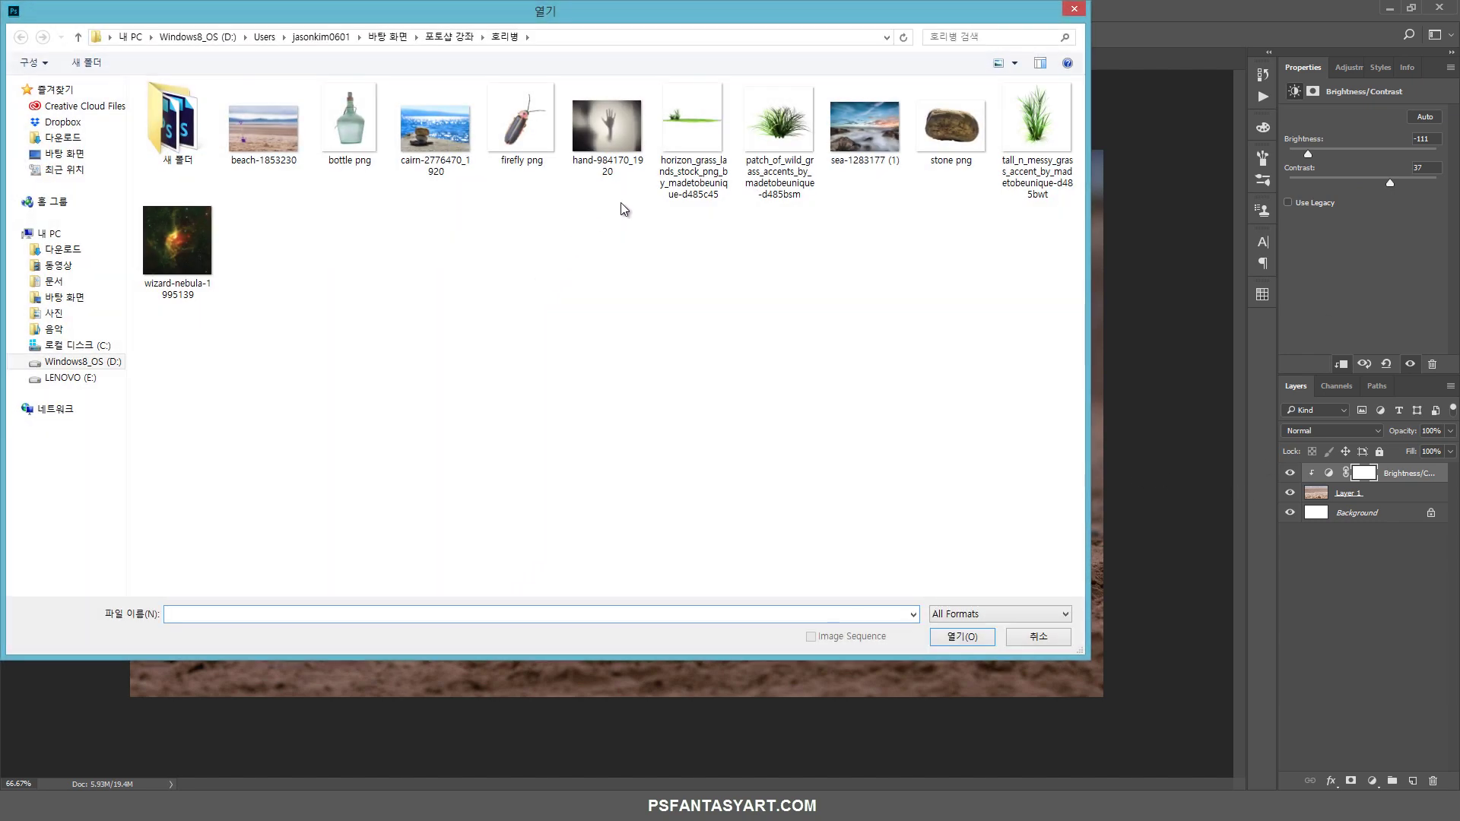
{"action": "left_click", "coordinate": [870, 145]}
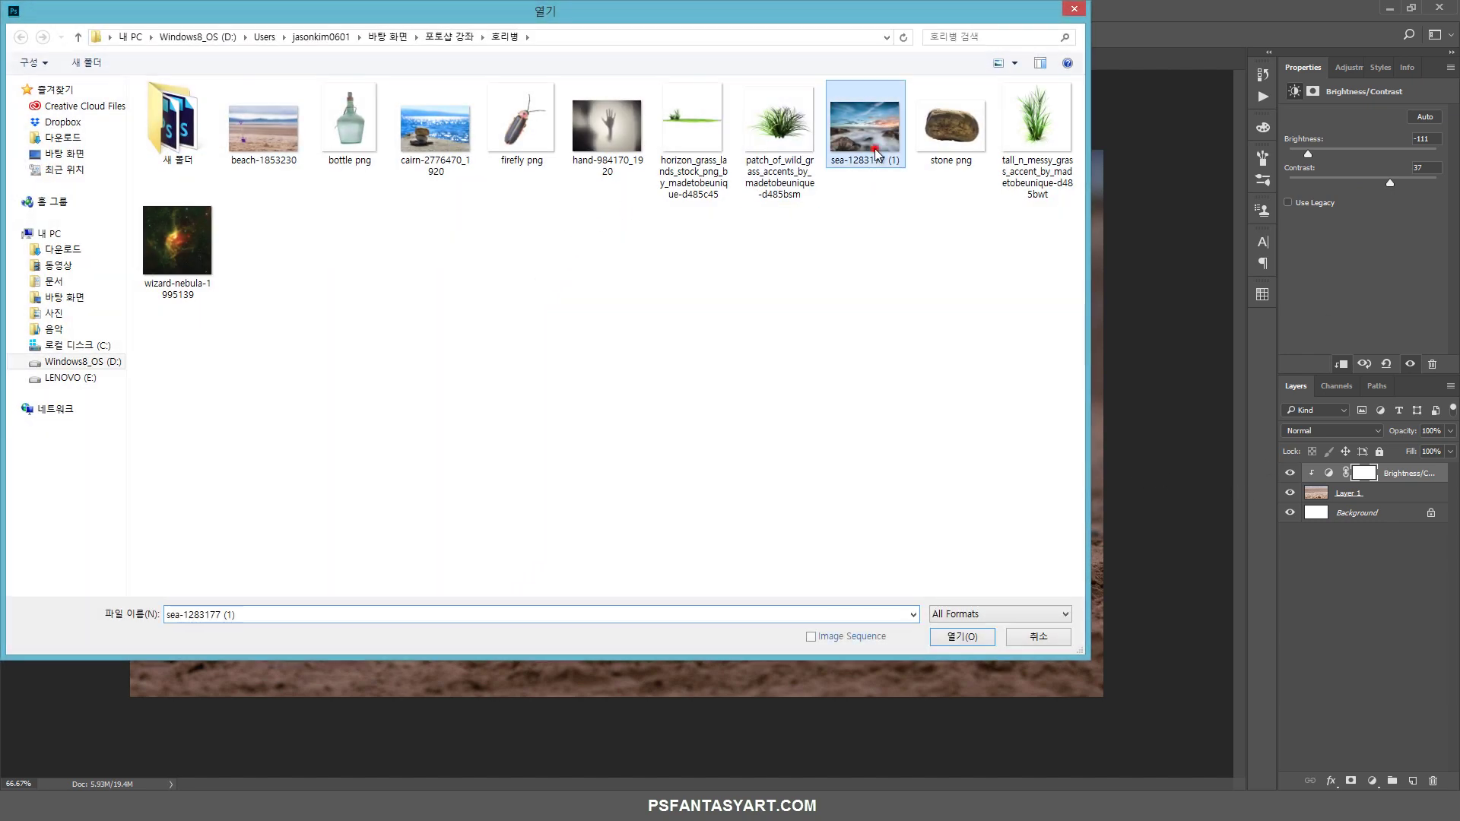
{"action": "left_click", "coordinate": [983, 642]}
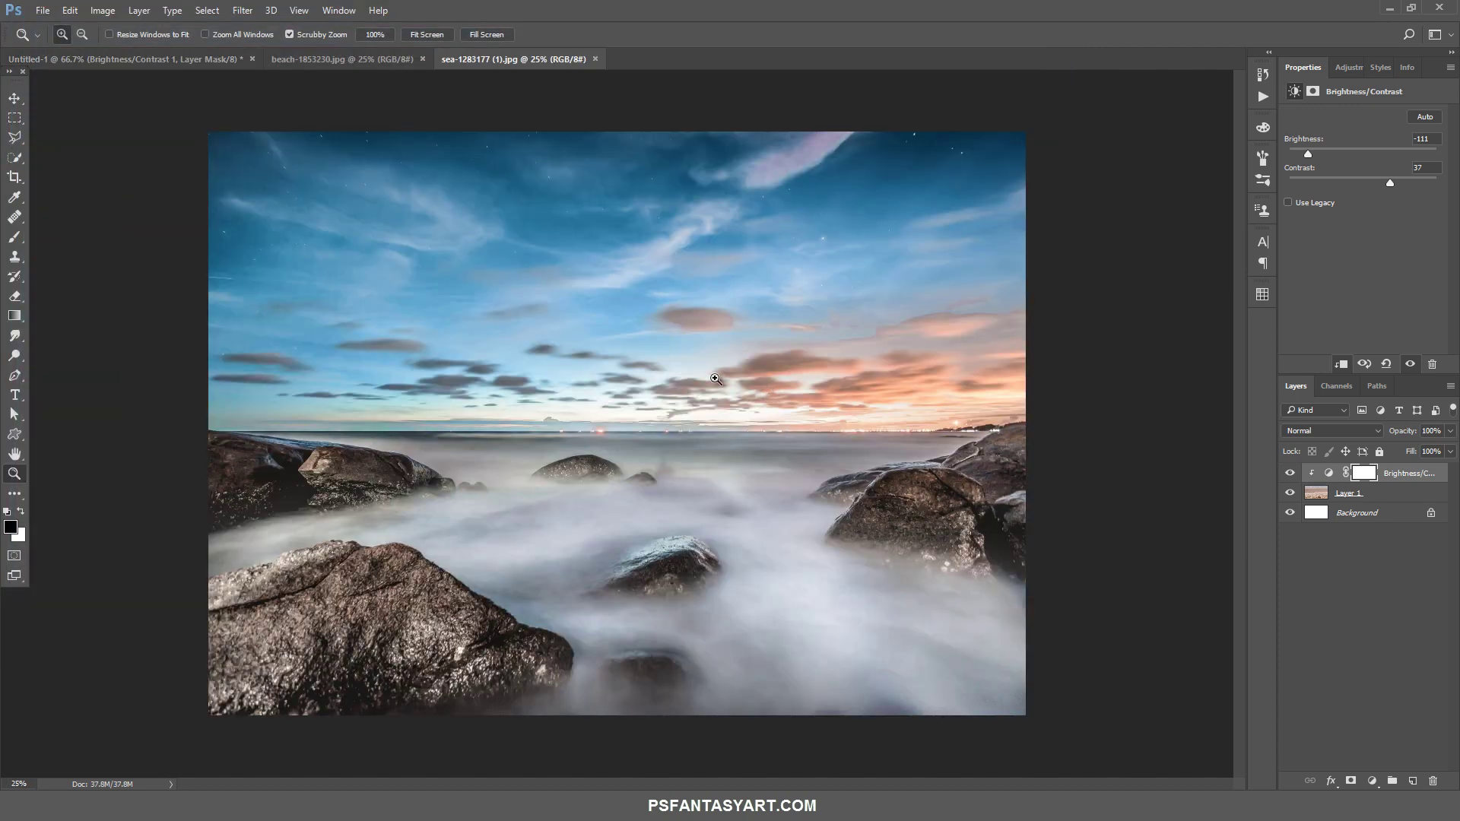
{"action": "left_click", "coordinate": [14, 98]}
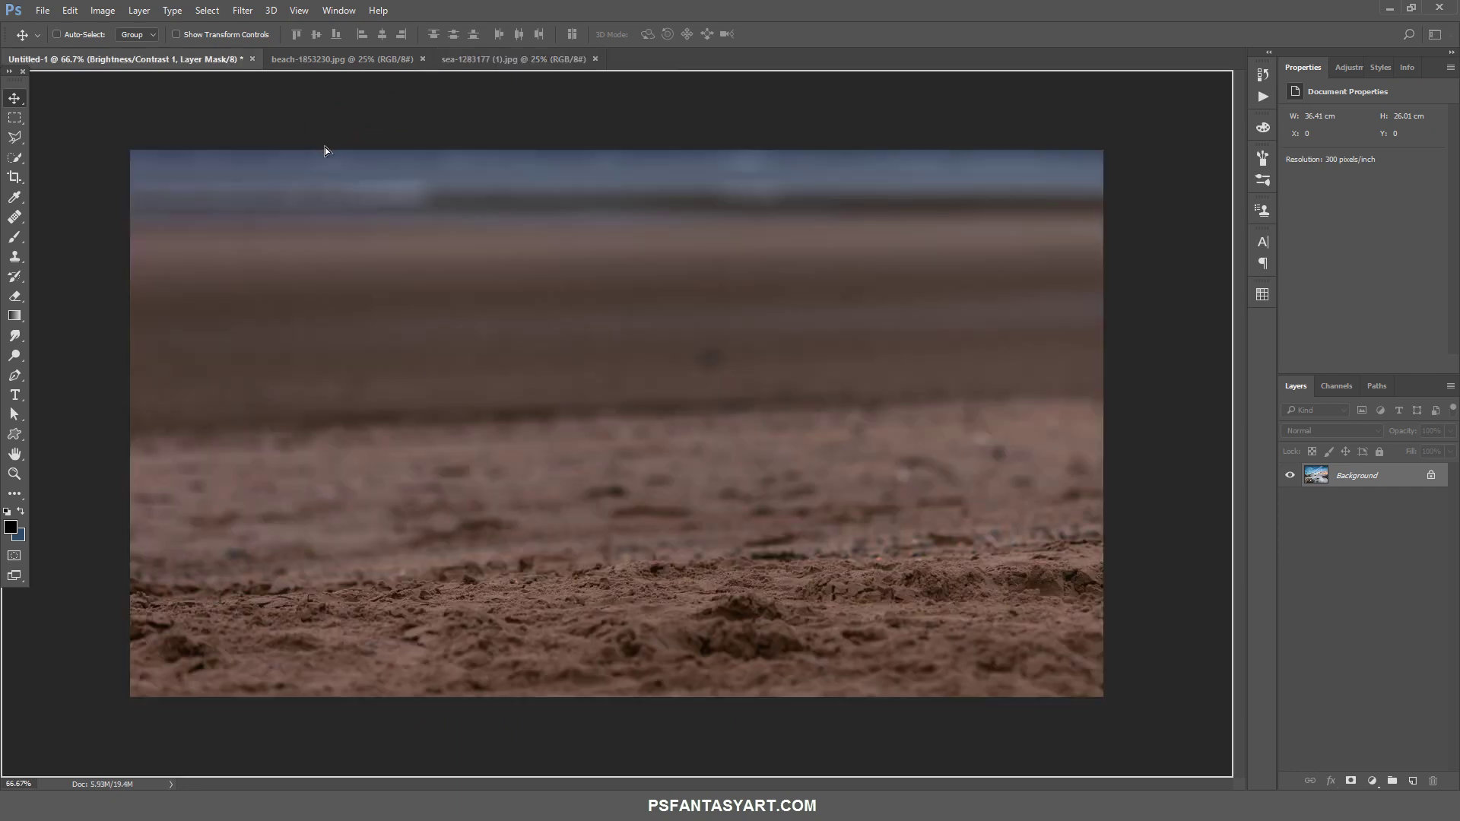
{"action": "left_click_drag", "start_coordinate": [225, 66], "coordinate": [325, 147]}
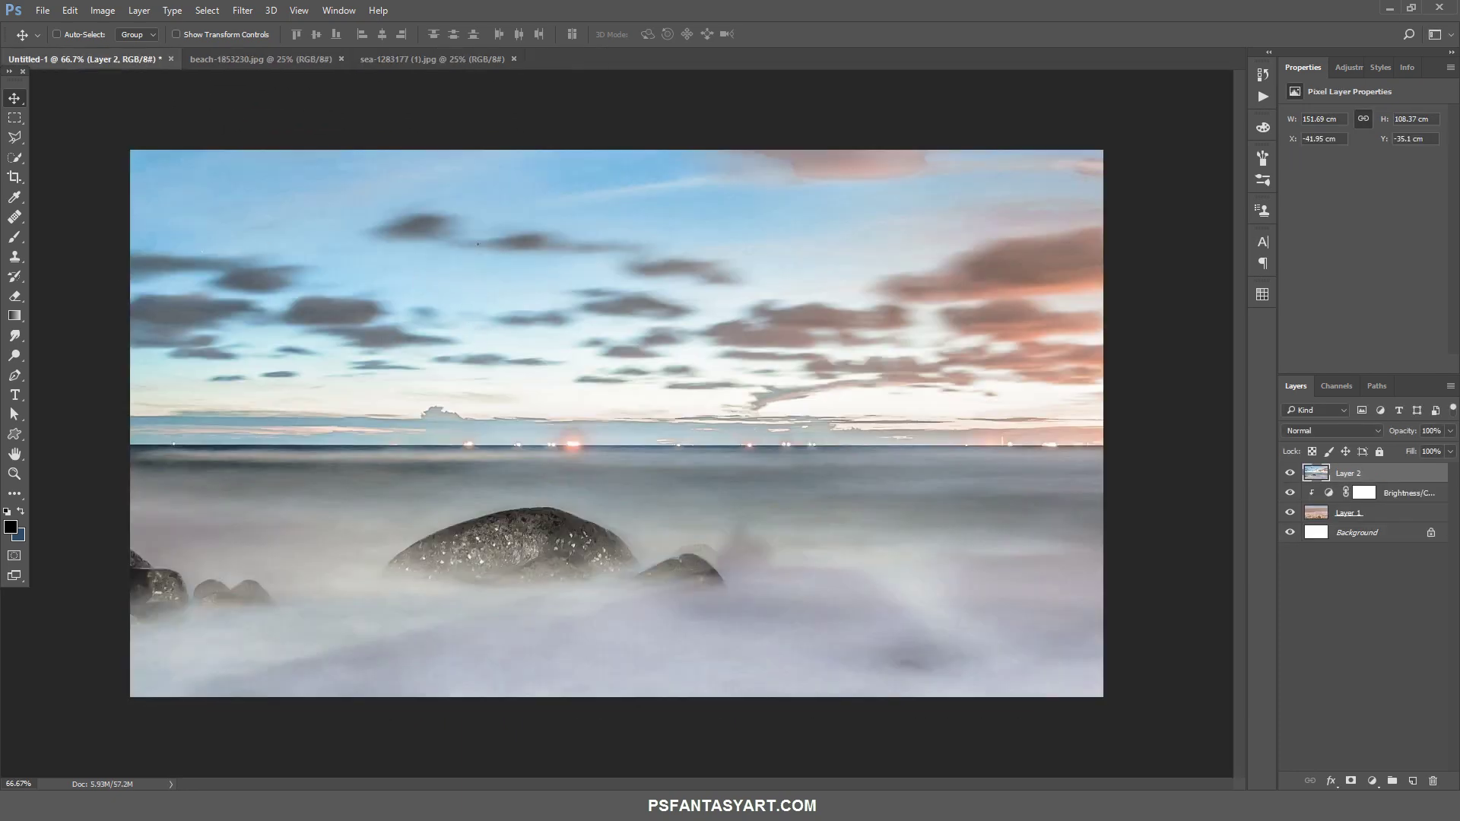
{"action": "left_click", "coordinate": [14, 474]}
{"action": "scroll", "coordinate": [602, 316], "scroll_direction": "down", "scroll_amount": 2}
{"action": "scroll", "coordinate": [603, 342], "scroll_direction": "down", "scroll_amount": 2}
{"action": "scroll", "coordinate": [597, 426], "scroll_direction": "down", "scroll_amount": 1}
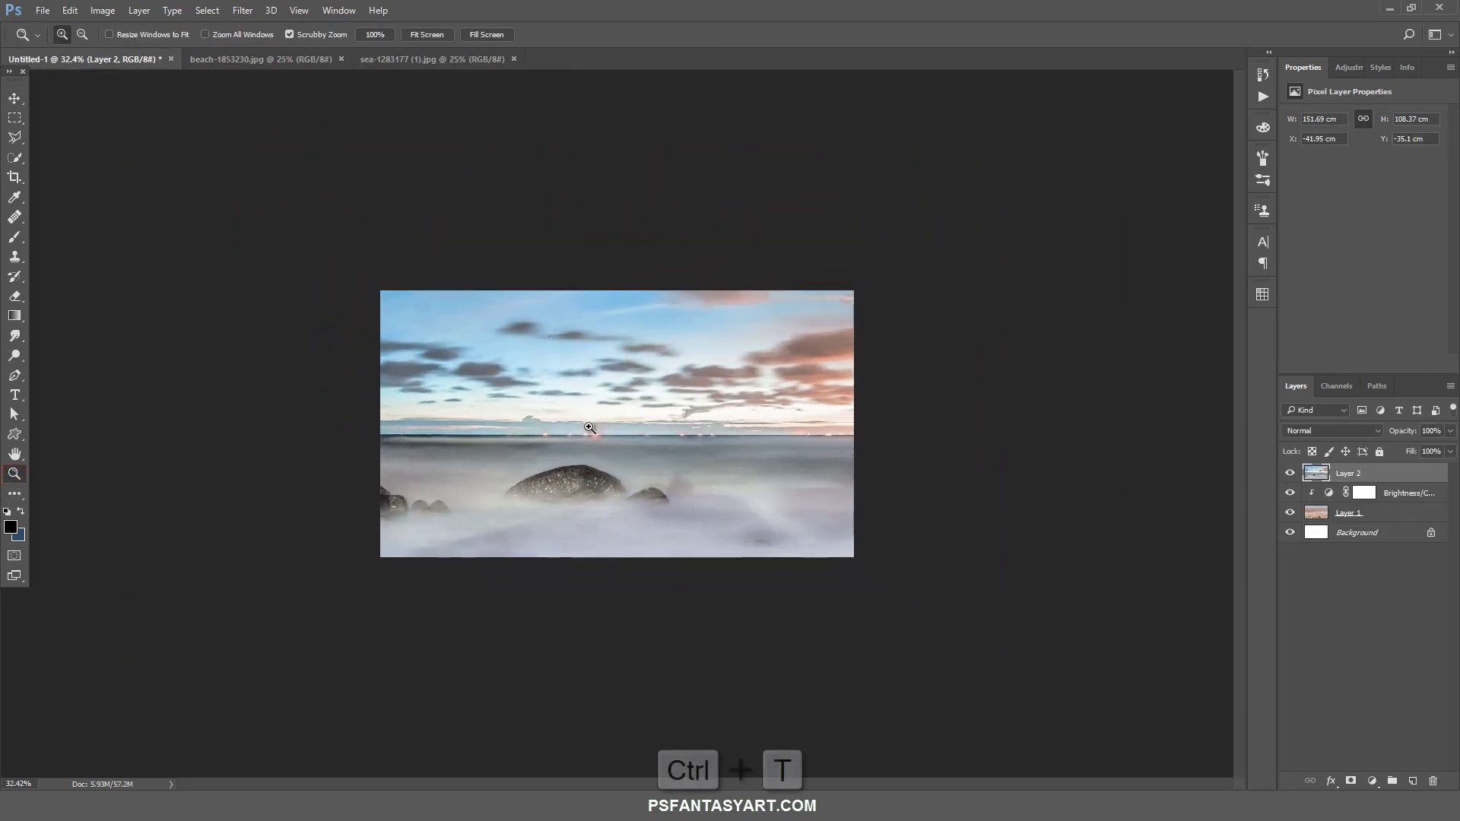
Scale the sea layer proportionally to about 52% and flip it horizontally
{"action": "key", "text": "ctrl+t"}
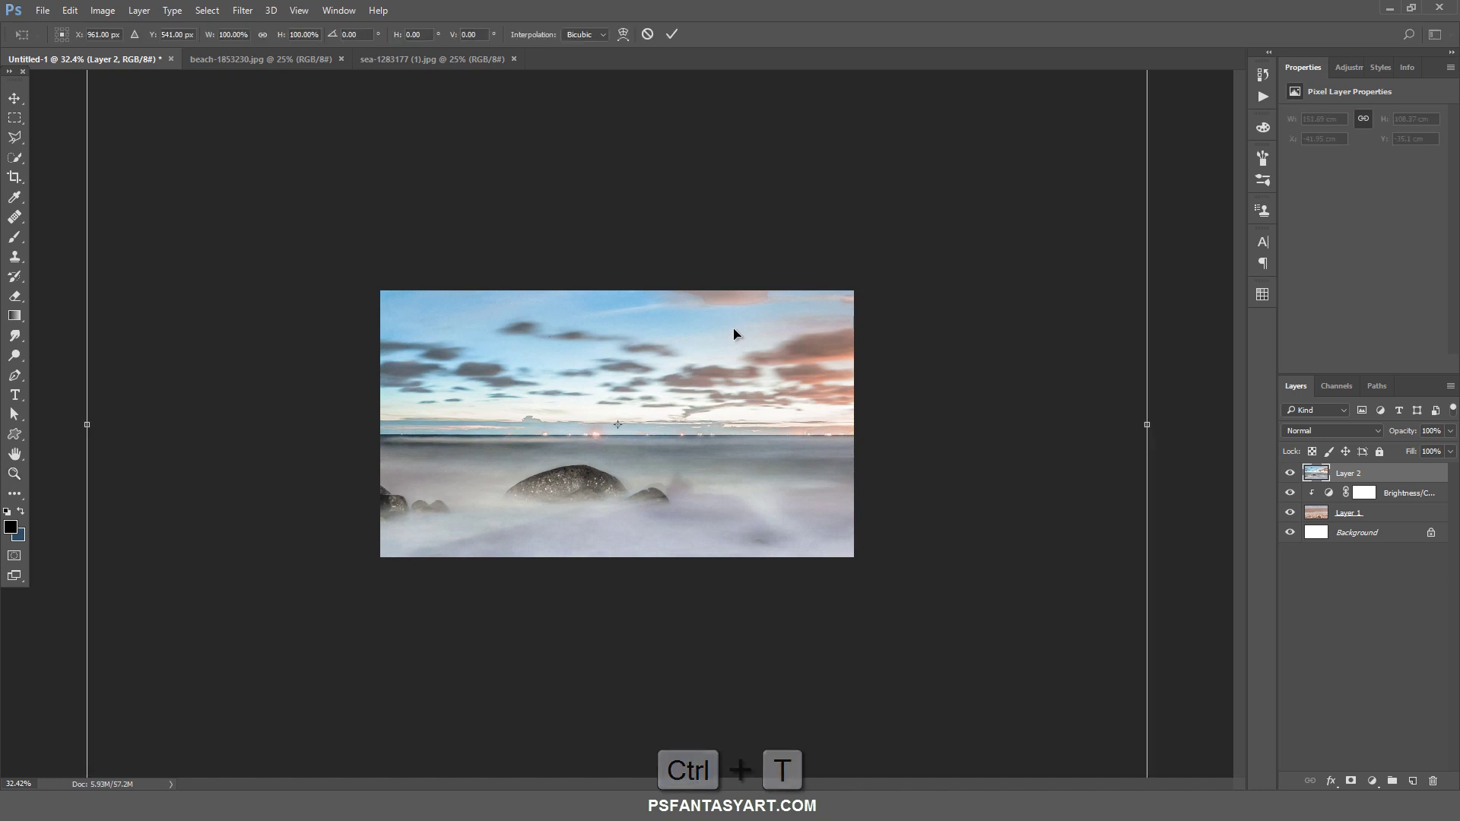
{"action": "left_click", "coordinate": [262, 34]}
{"action": "left_click_drag", "start_coordinate": [205, 34], "coordinate": [170, 30]}
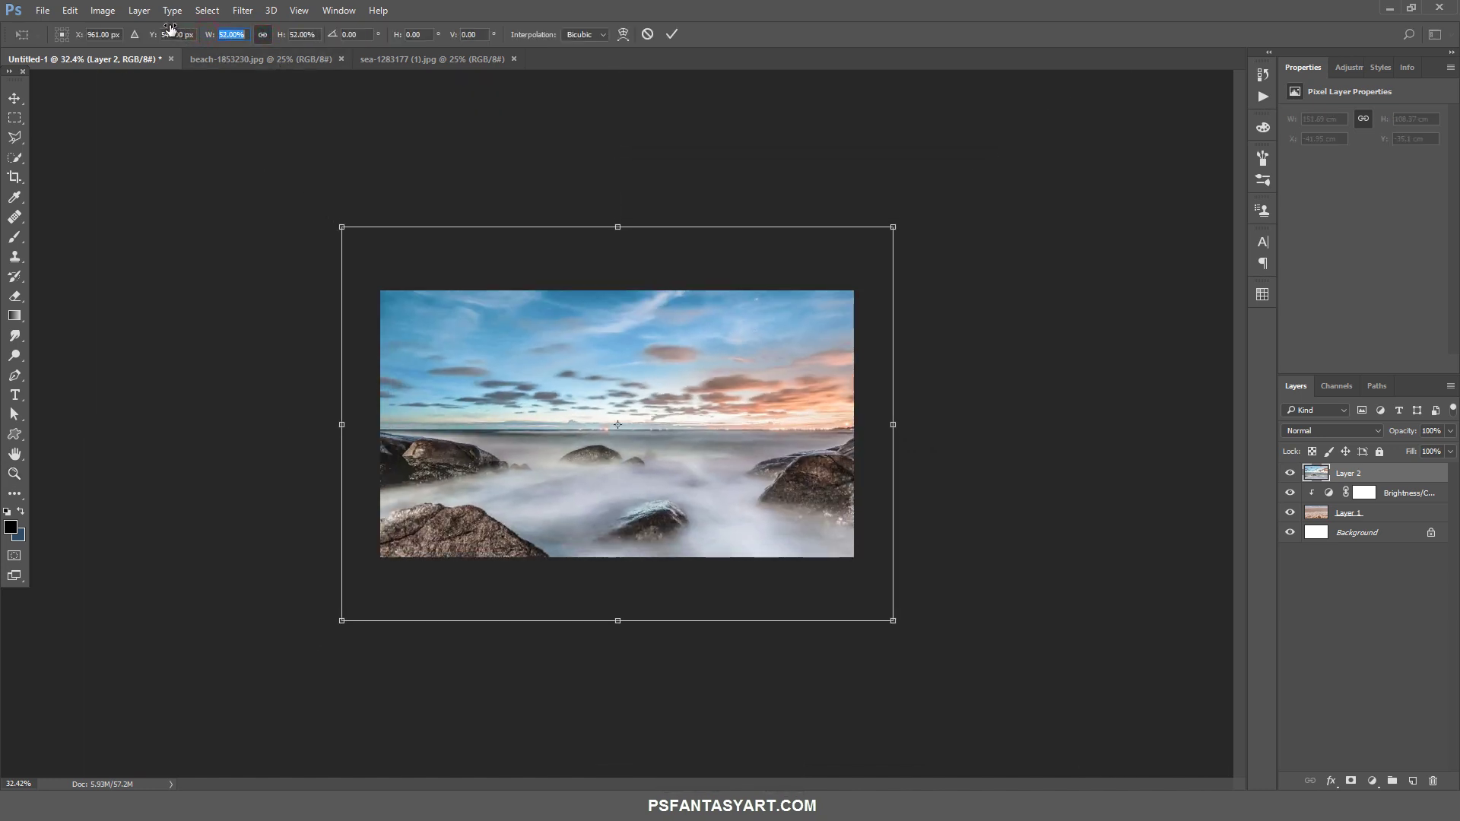
{"action": "right_click", "coordinate": [693, 363]}
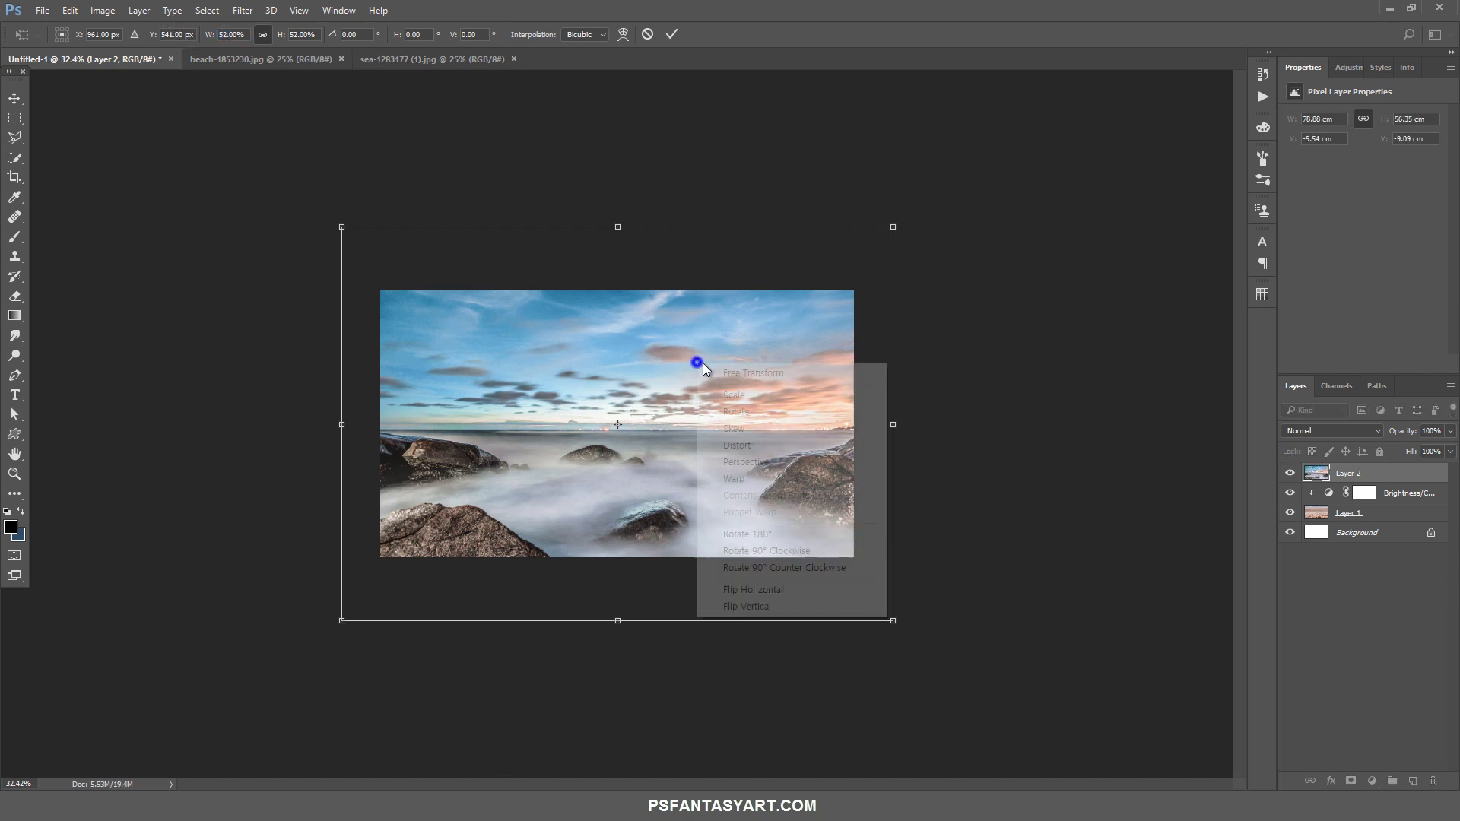
{"action": "left_click", "coordinate": [771, 592]}
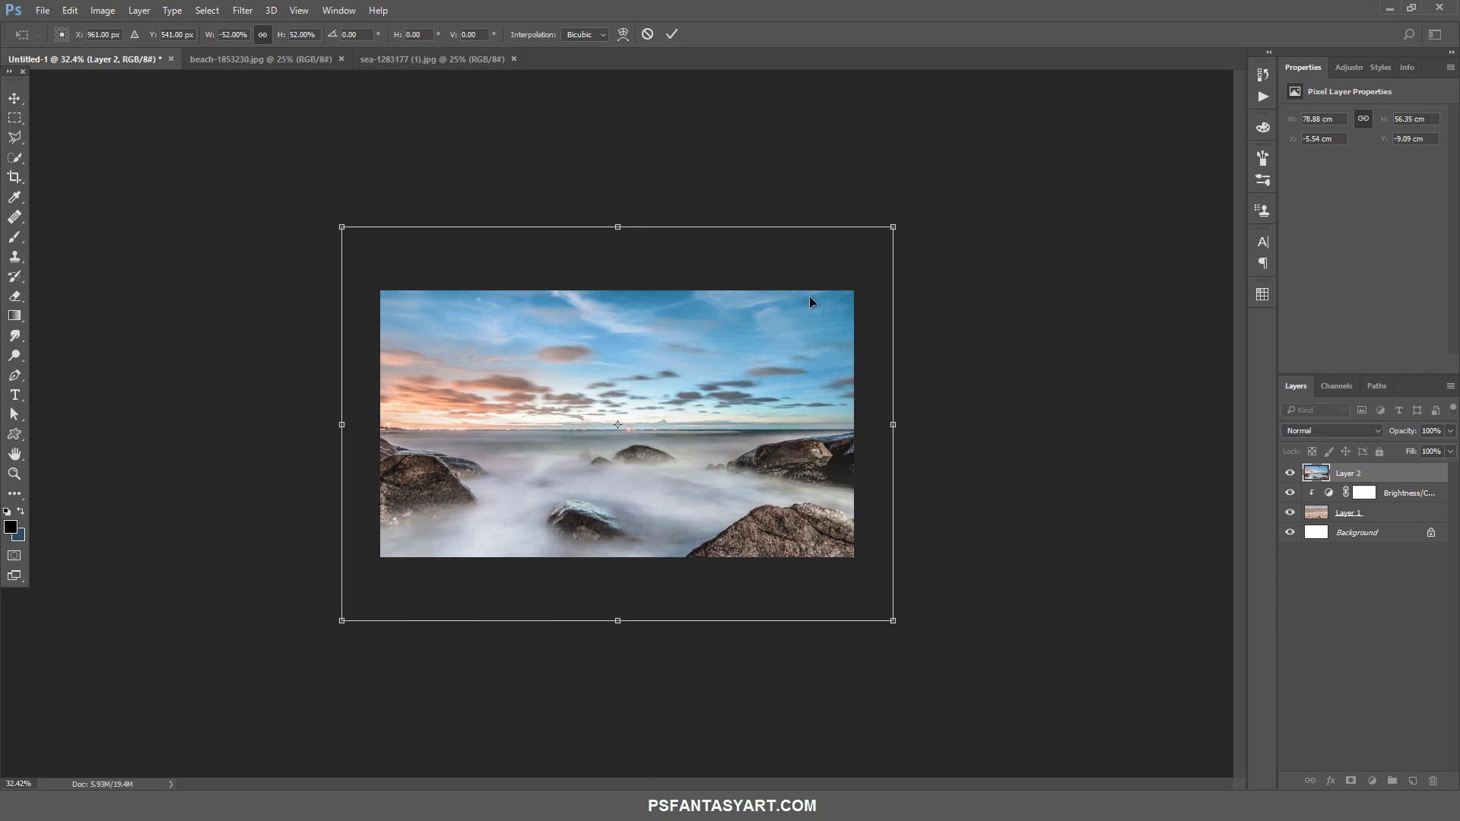
Align the sky photo's top with the canvas, enlarge it slightly, and commit at about 50.69%
{"action": "left_click_drag", "start_coordinate": [891, 226], "coordinate": [874, 238]}
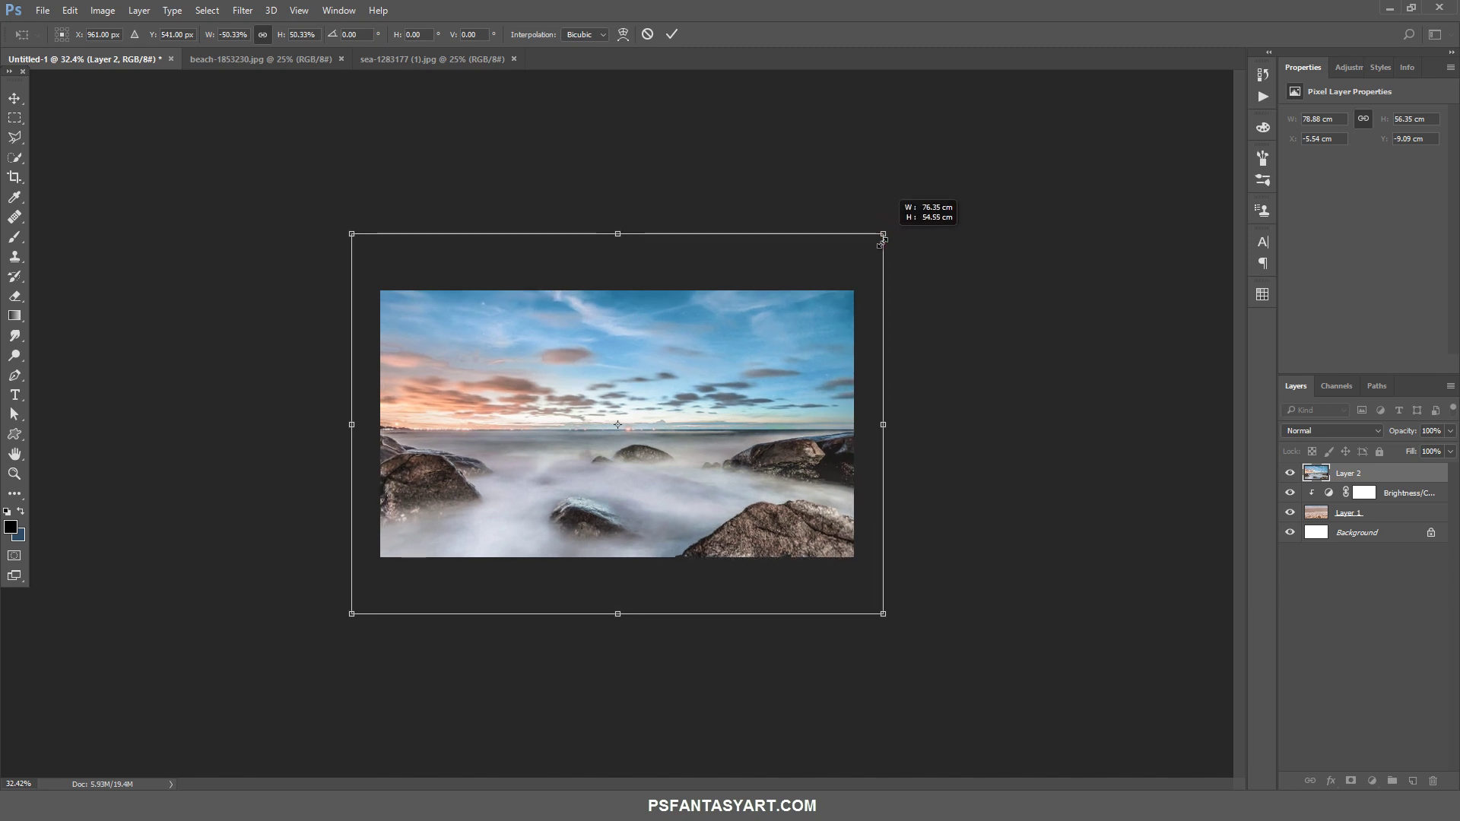
{"action": "left_click_drag", "start_coordinate": [833, 337], "coordinate": [836, 385]}
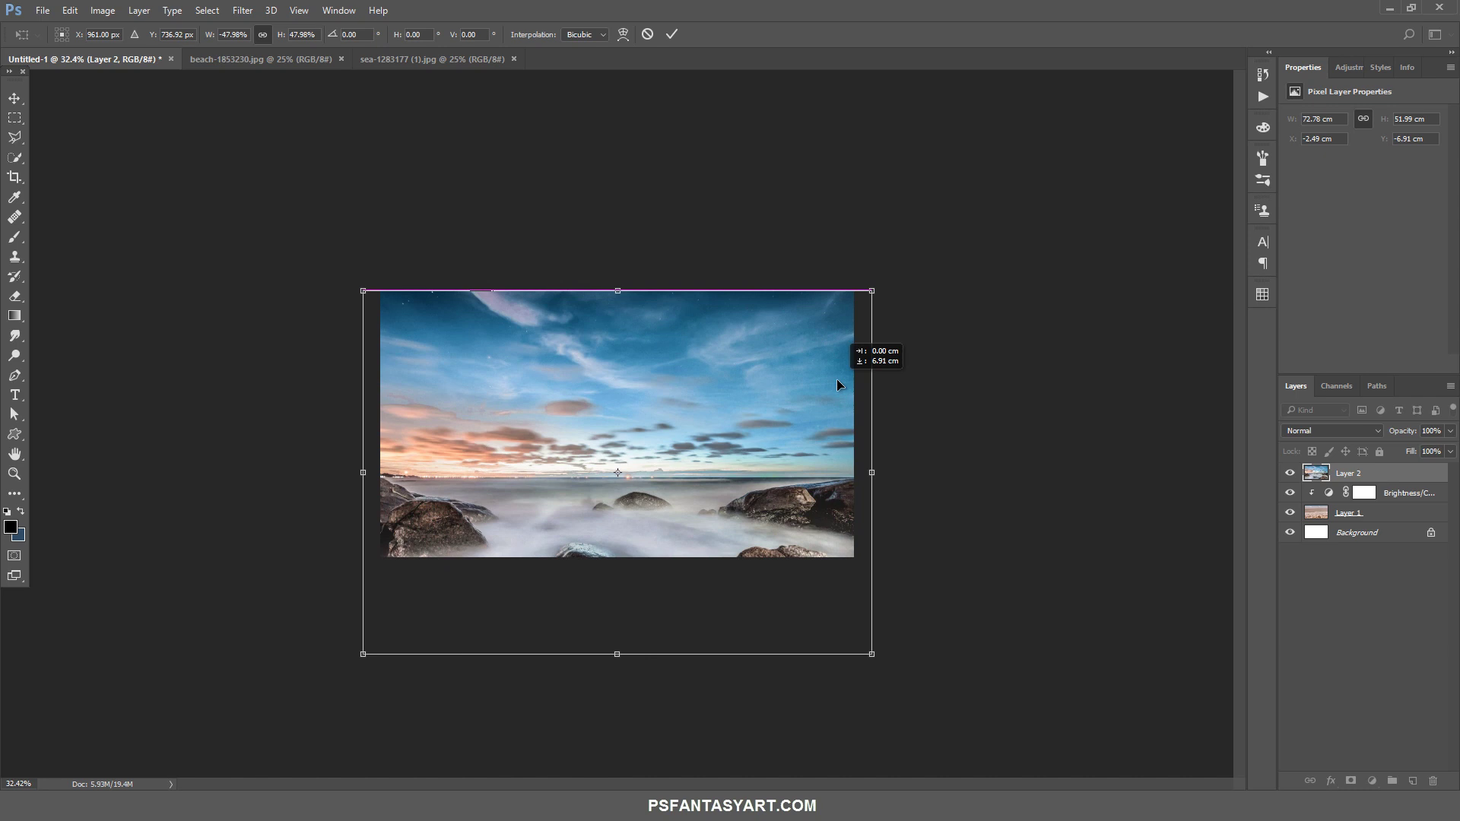
{"action": "left_click_drag", "start_coordinate": [837, 381], "coordinate": [837, 380]}
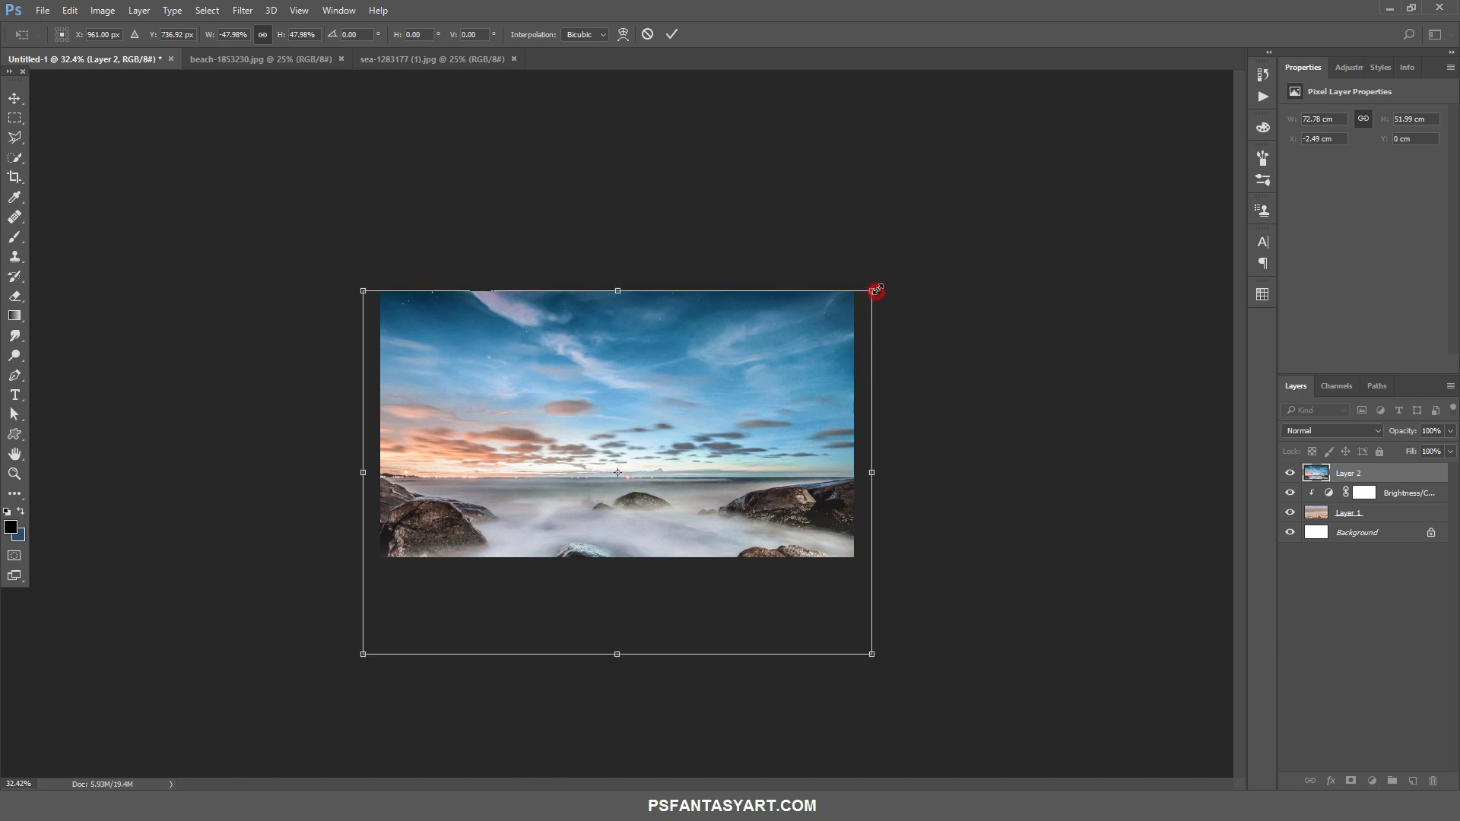
{"action": "left_click_drag", "start_coordinate": [875, 289], "coordinate": [886, 280]}
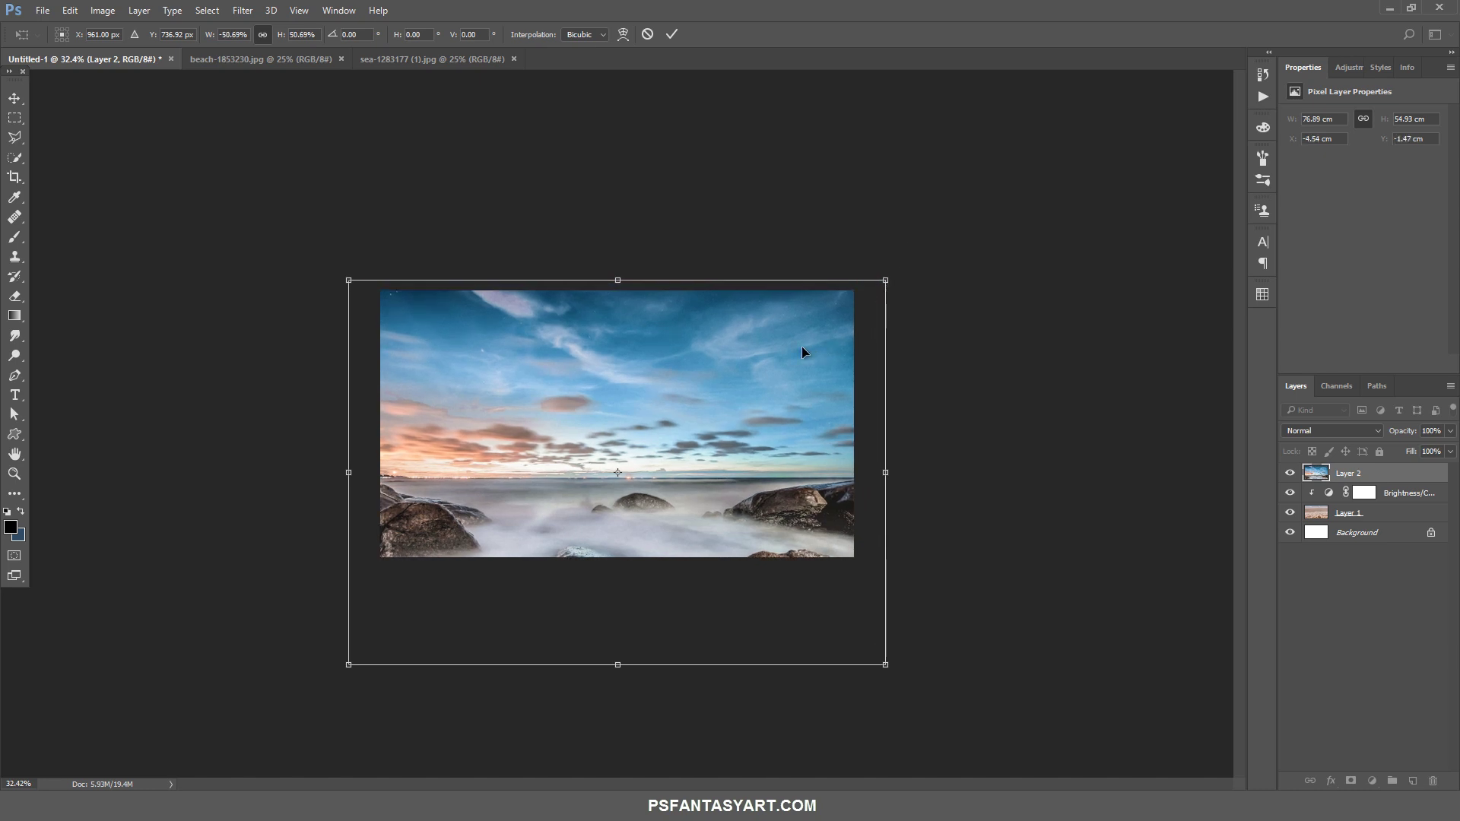
{"action": "left_click_drag", "start_coordinate": [769, 352], "coordinate": [759, 351]}
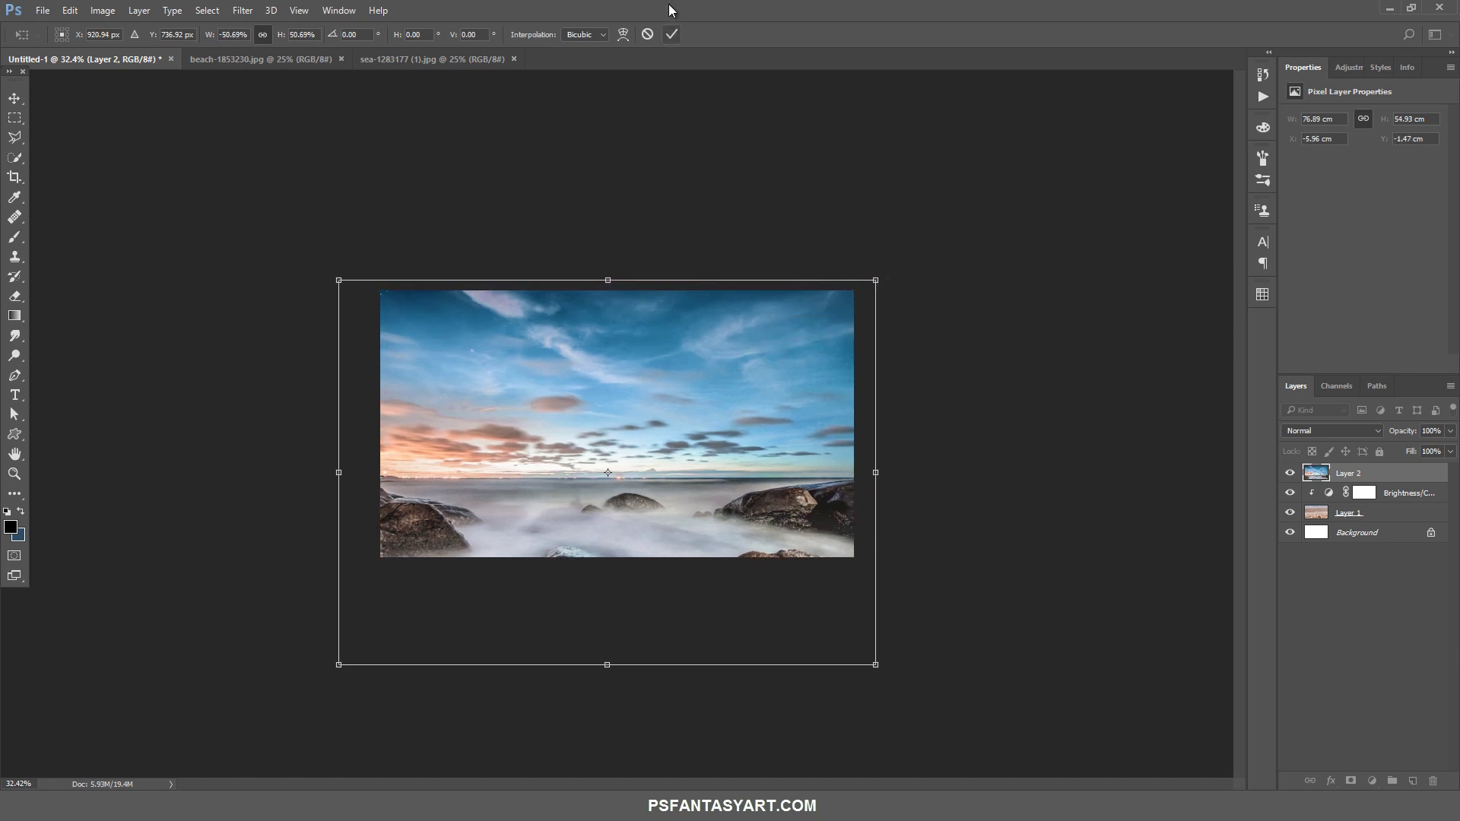
{"action": "left_click", "coordinate": [673, 35]}
{"action": "key", "text": "z"}
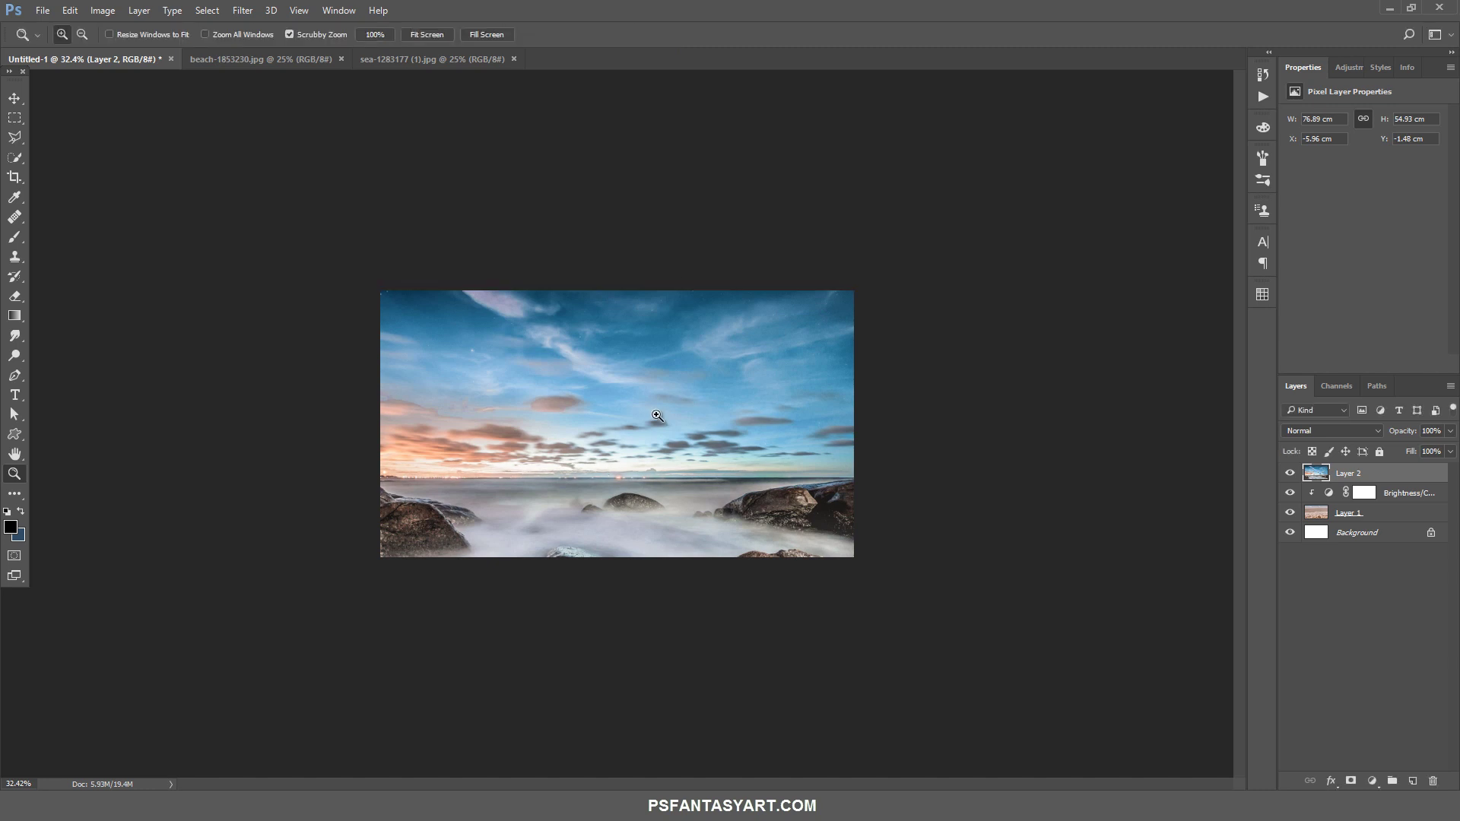
{"action": "left_click", "coordinate": [649, 420]}
{"action": "left_click", "coordinate": [648, 420]}
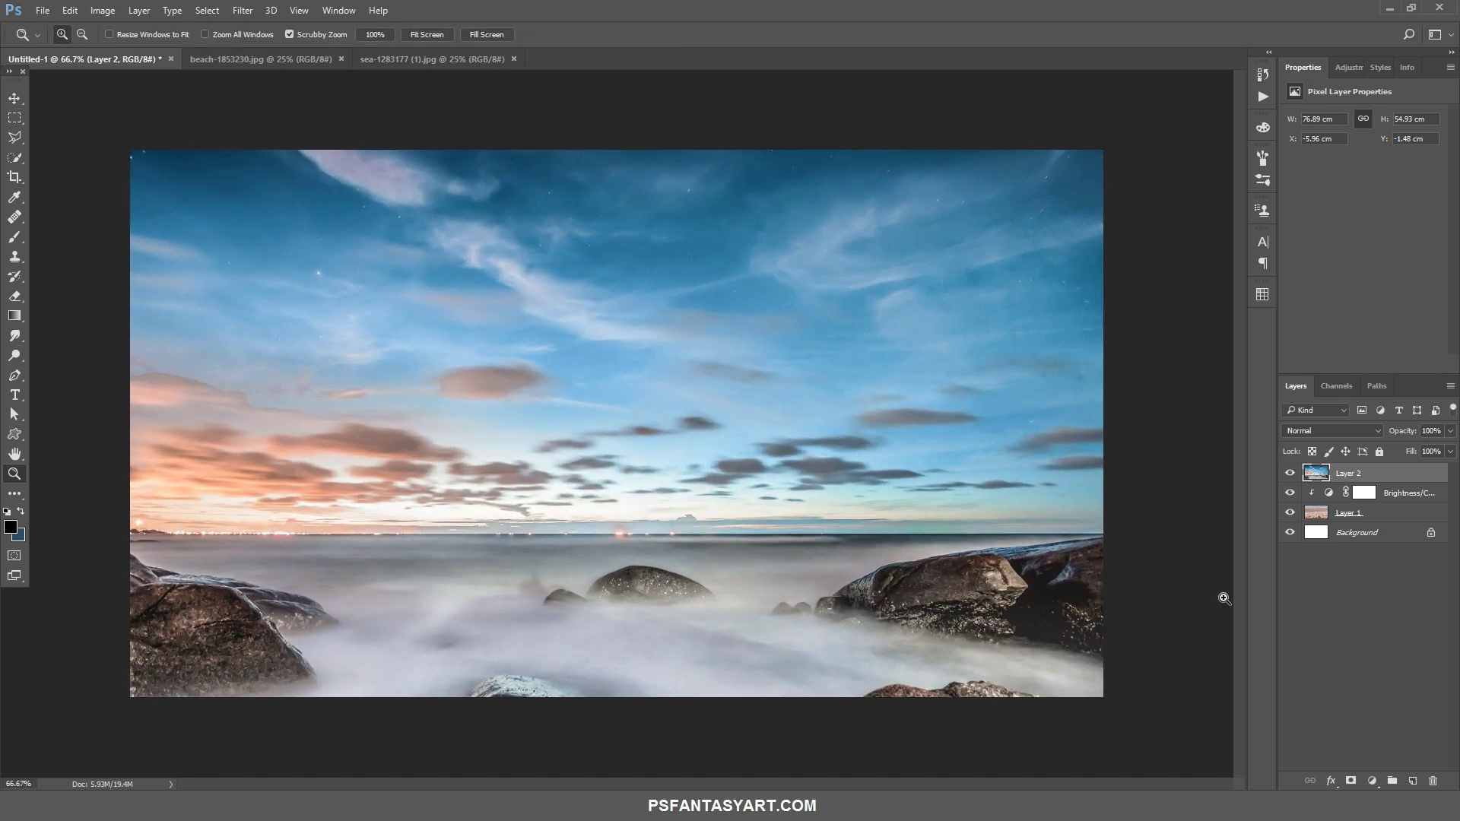
Add a mask to Layer 2 and paint black with a 500 px brush over the bottom rocks
{"action": "left_click", "coordinate": [1351, 780]}
{"action": "left_click", "coordinate": [15, 237]}
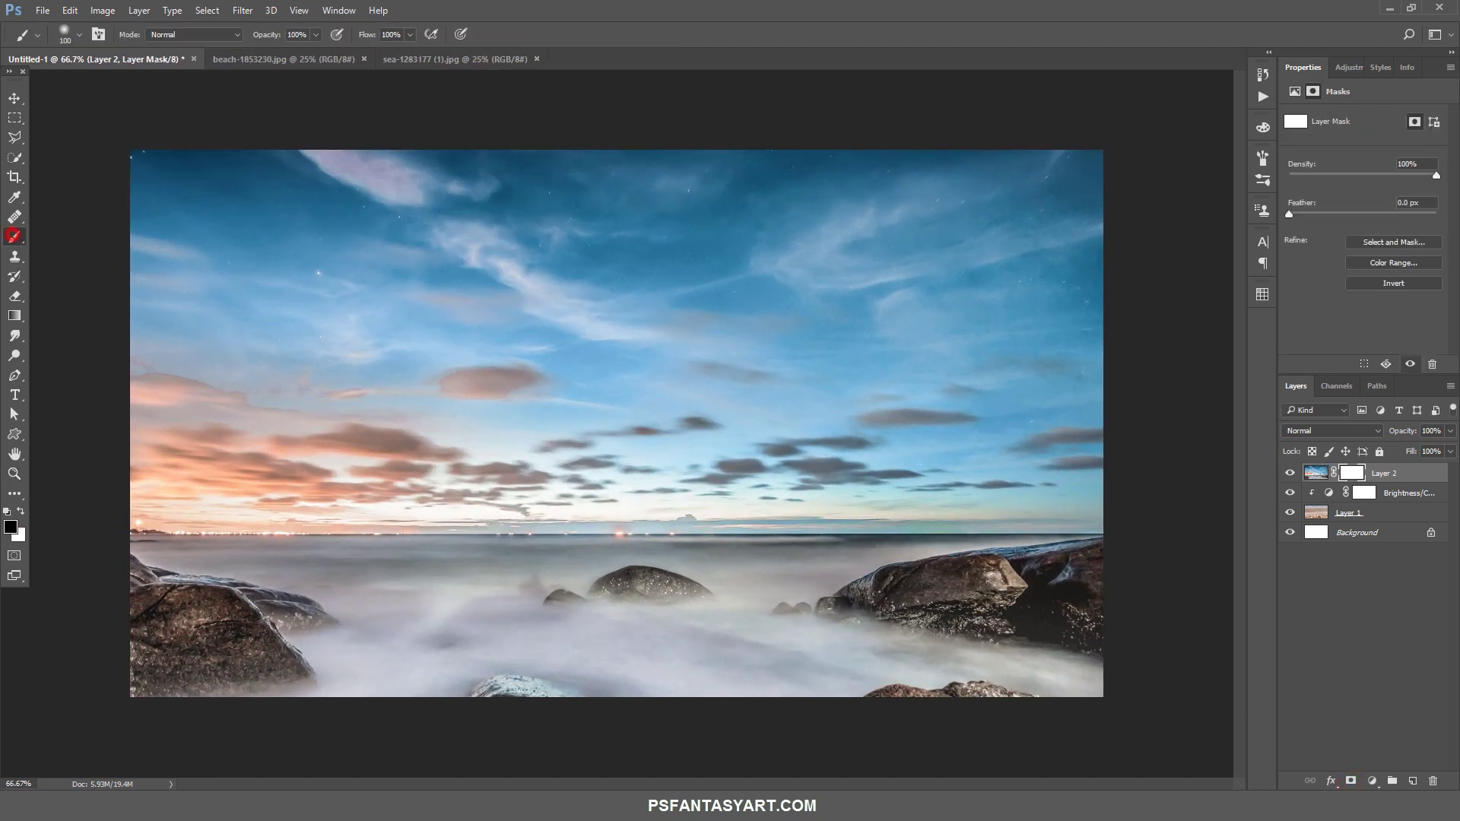
{"action": "key", "text": "bracketright"}
{"action": "key", "text": "bracketright"}
{"action": "key", "text": "bracketright"}
{"action": "key", "text": "bracketright"}
{"action": "key", "text": "bracketright"}
{"action": "left_click_drag", "start_coordinate": [137, 675], "coordinate": [183, 701]}
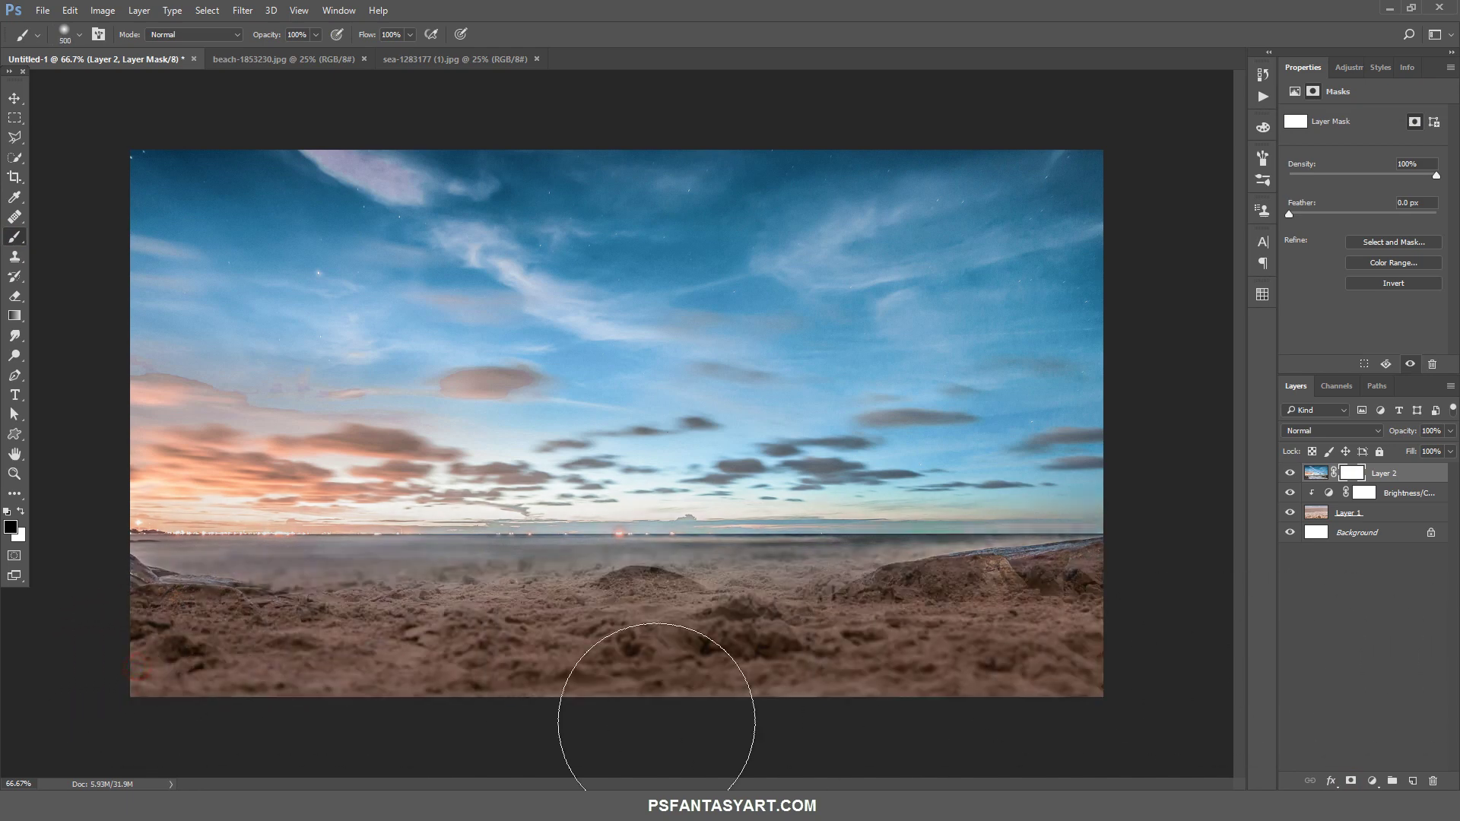
{"action": "mouse_move", "coordinate": [146, 652]}
{"action": "left_mouse_down"}
{"action": "mouse_move", "coordinate": [1100, 663]}
{"action": "mouse_move", "coordinate": [183, 701]}
{"action": "left_mouse_up"}
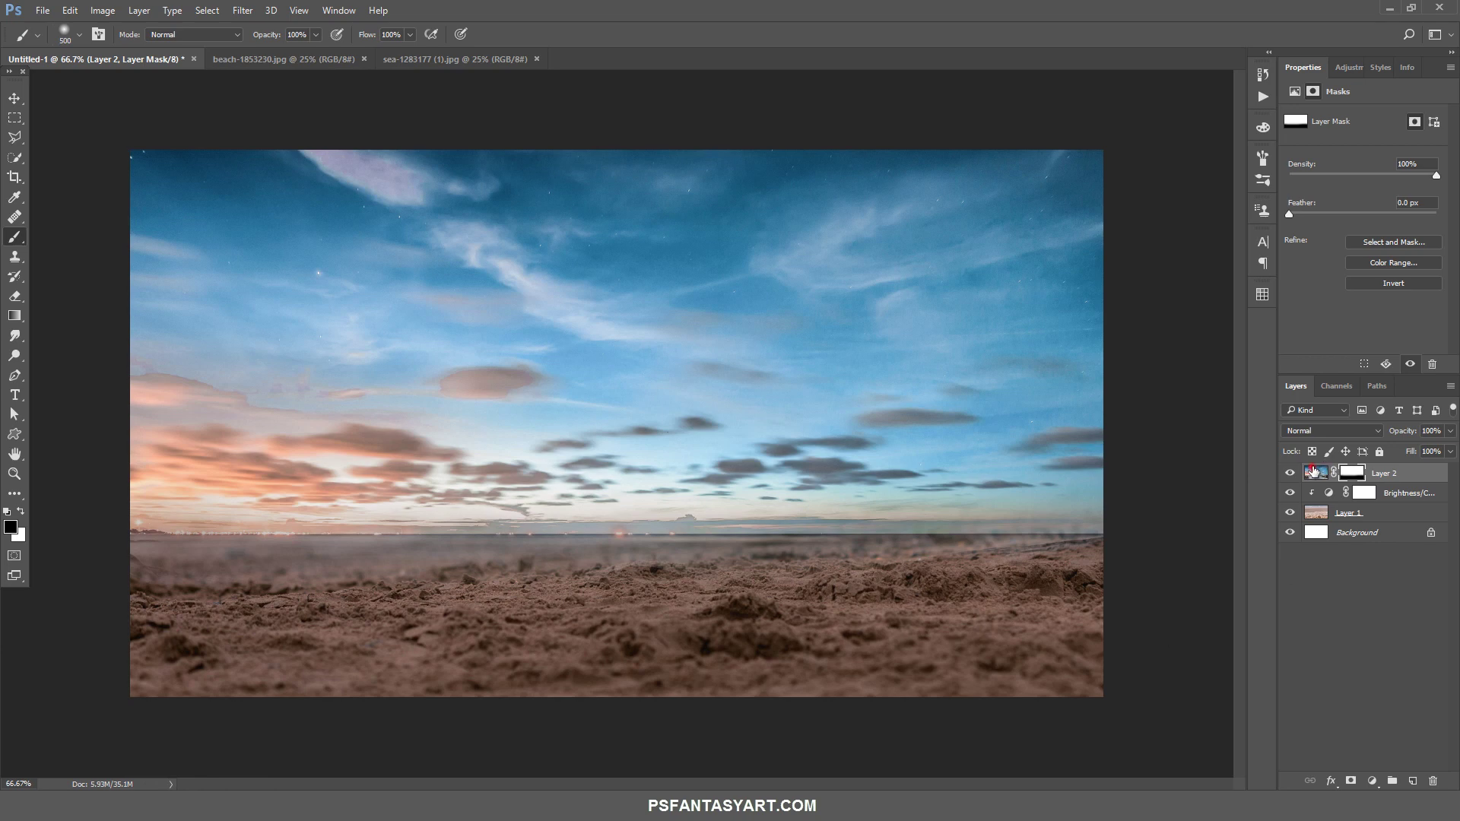
{"action": "left_click", "coordinate": [1313, 470]}
{"action": "left_click", "coordinate": [243, 10]}
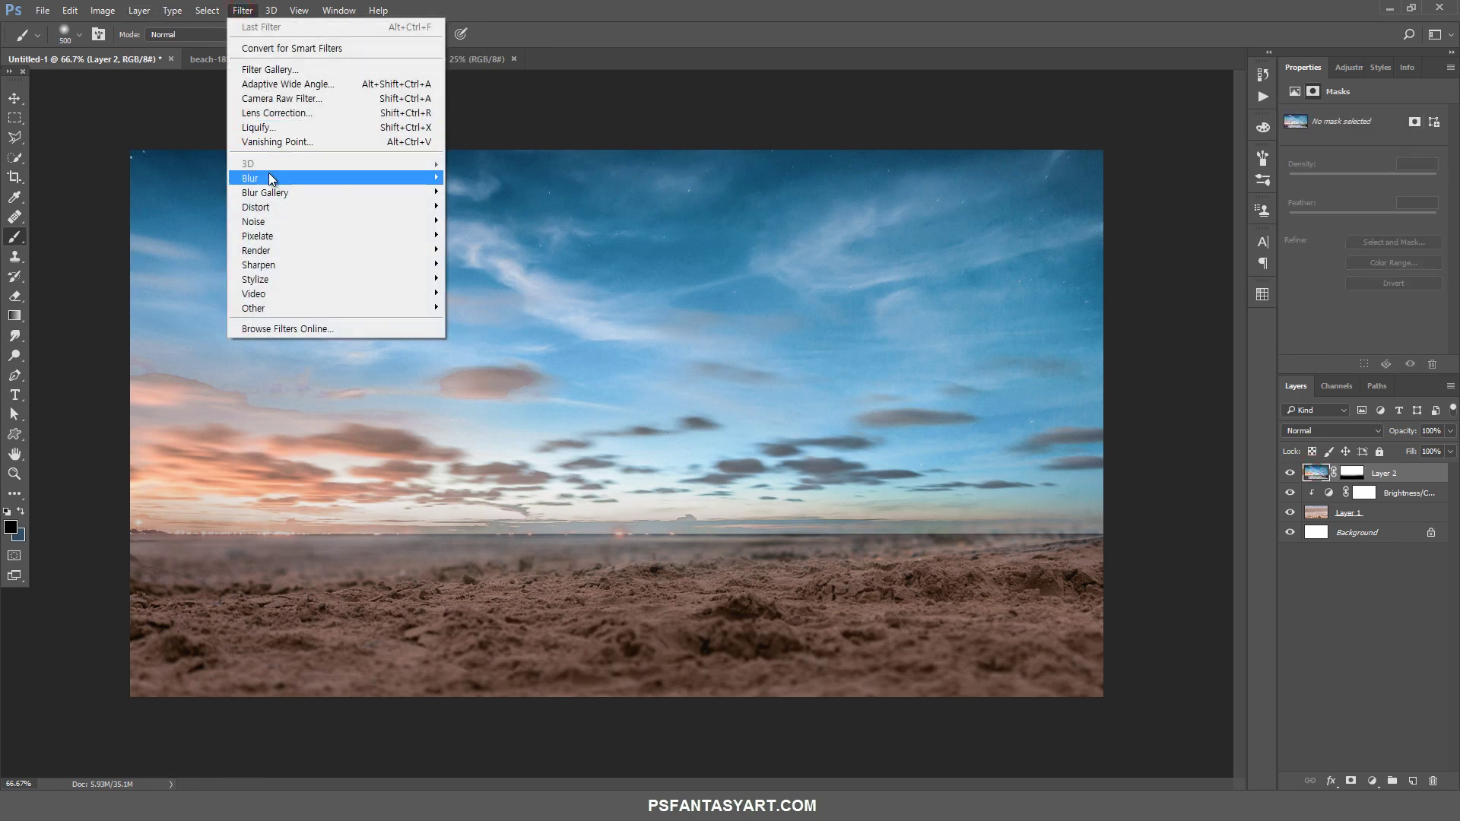
Apply a Gaussian Blur with a 3-pixel radius to the sky photo layer
{"action": "mouse_move", "coordinate": [249, 178]}
{"action": "left_click", "coordinate": [177, 235]}
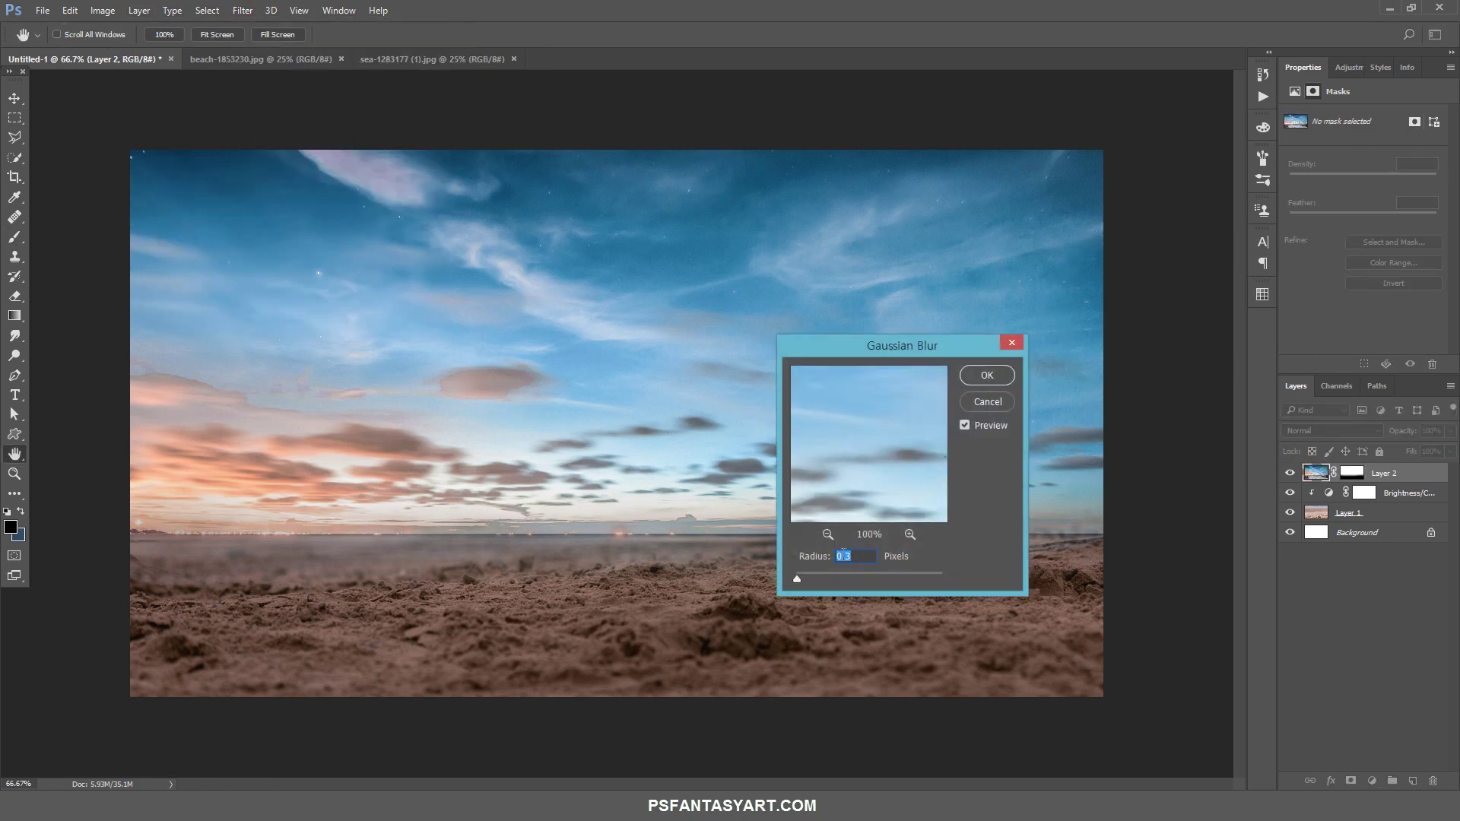
{"action": "type", "text": "3"}
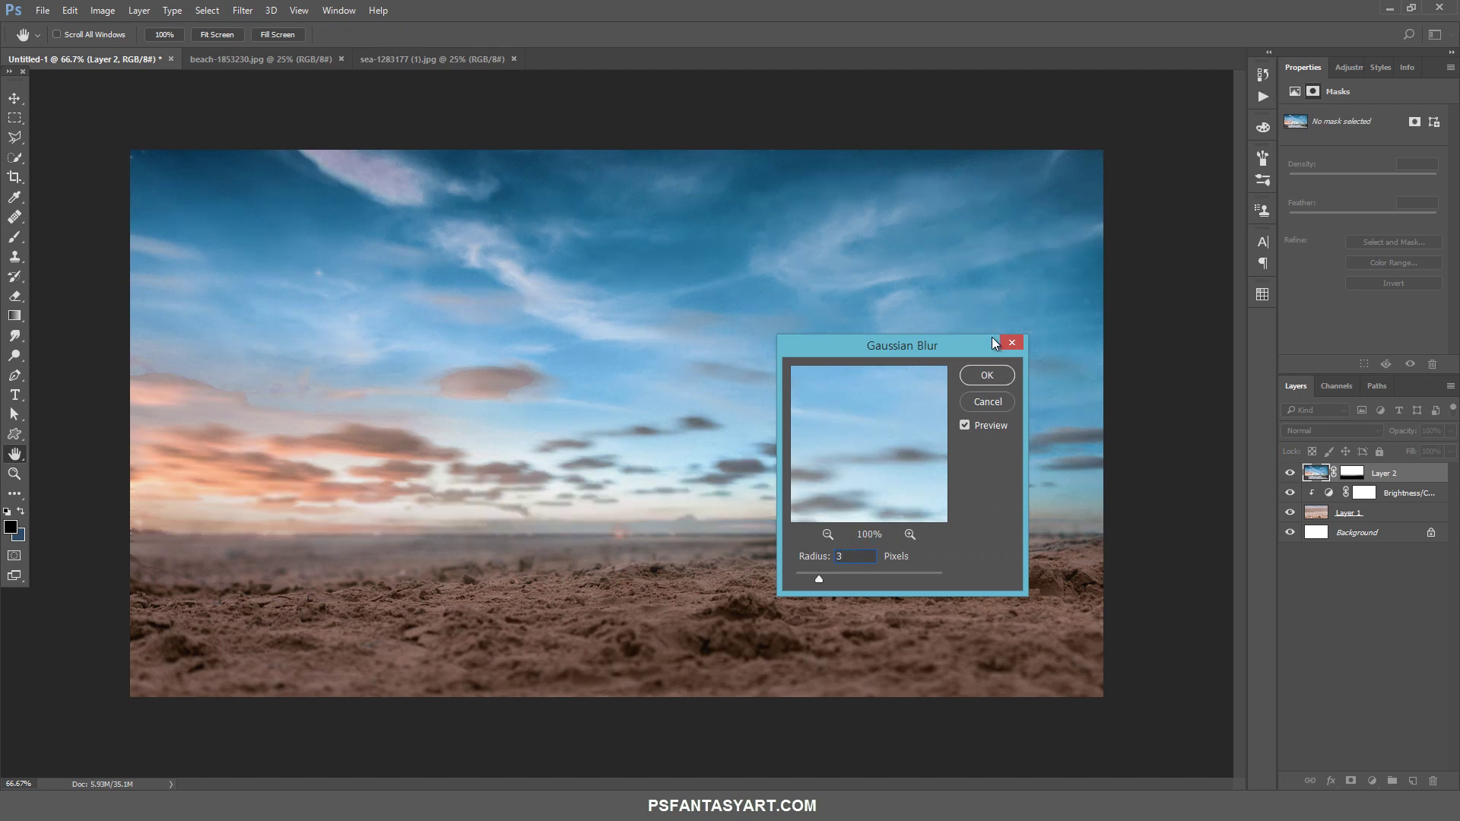
{"action": "left_click", "coordinate": [980, 376]}
{"action": "key", "text": "b"}
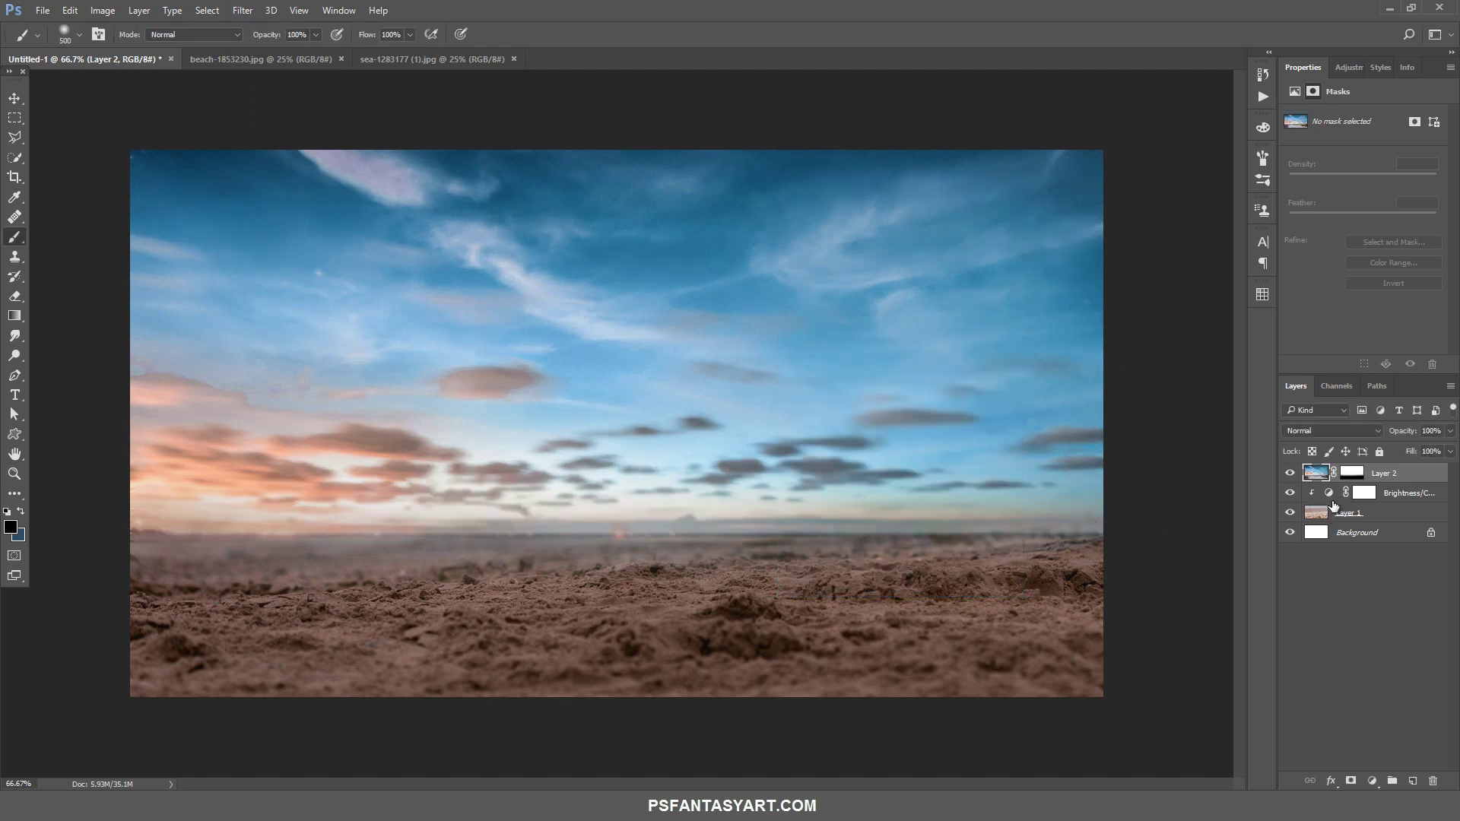
{"action": "left_click", "coordinate": [1371, 781]}
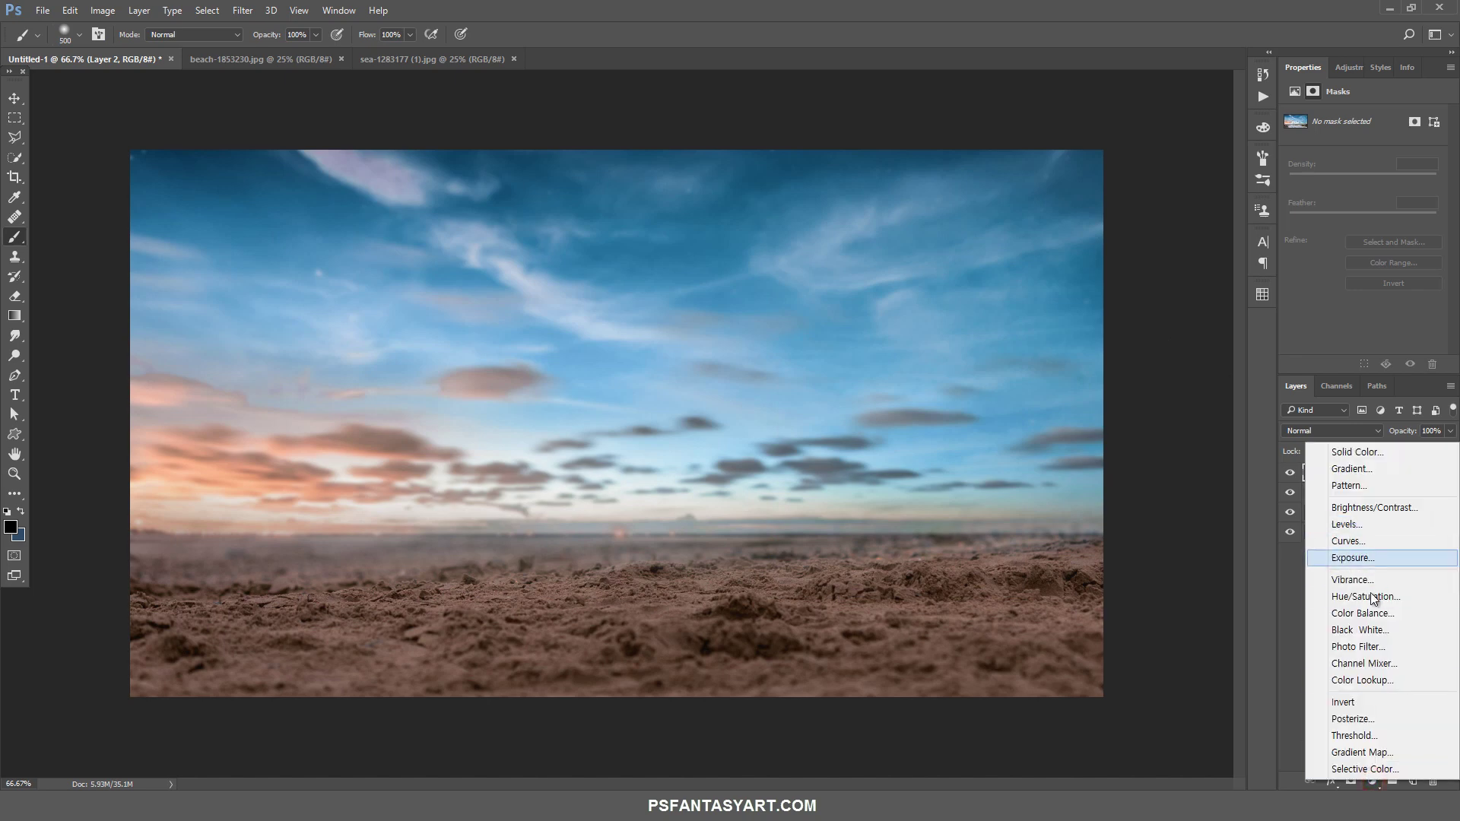
Add a Hue/Saturation adjustment clipped to Layer 2 with Lightness at -42
{"action": "left_click", "coordinate": [1371, 597]}
{"action": "left_click", "coordinate": [1412, 482], "text": "alt"}
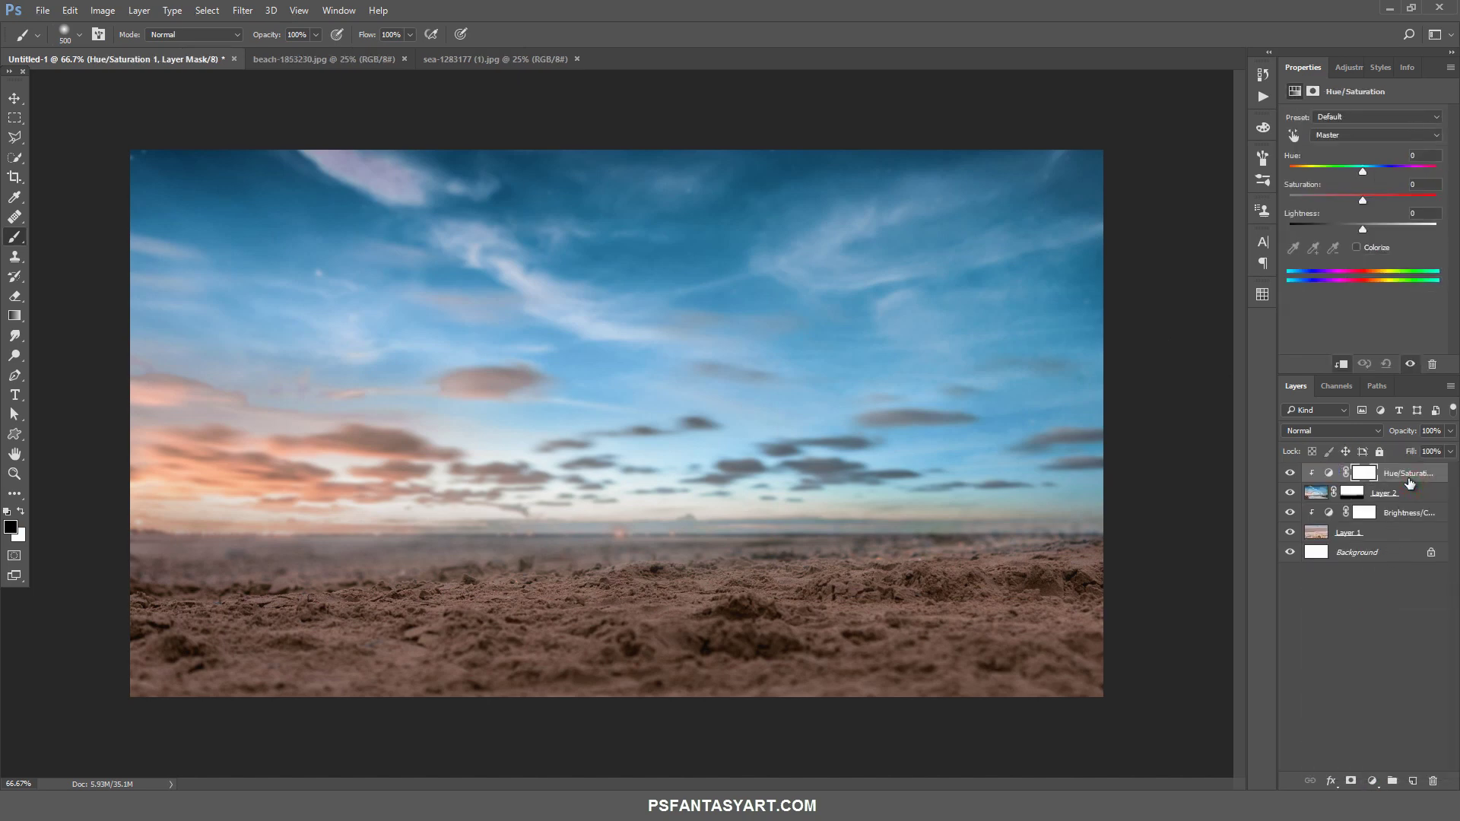
{"action": "left_click_drag", "start_coordinate": [1361, 227], "coordinate": [1332, 226]}
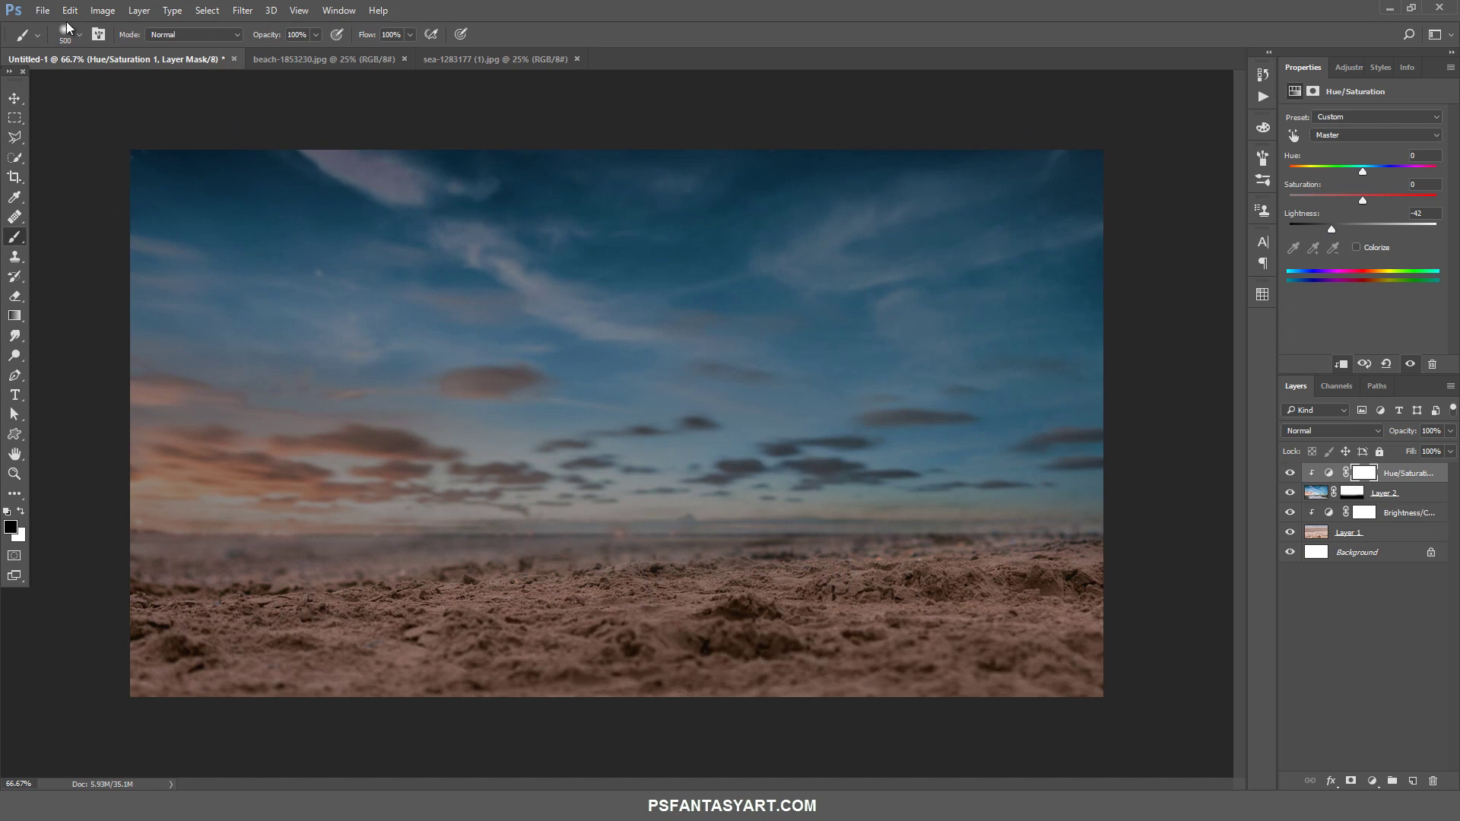
{"action": "left_click", "coordinate": [43, 11]}
Open the kairaki-beach sunset photo and drag it into Untitled-1 as Layer 3
{"action": "left_click", "coordinate": [53, 42]}
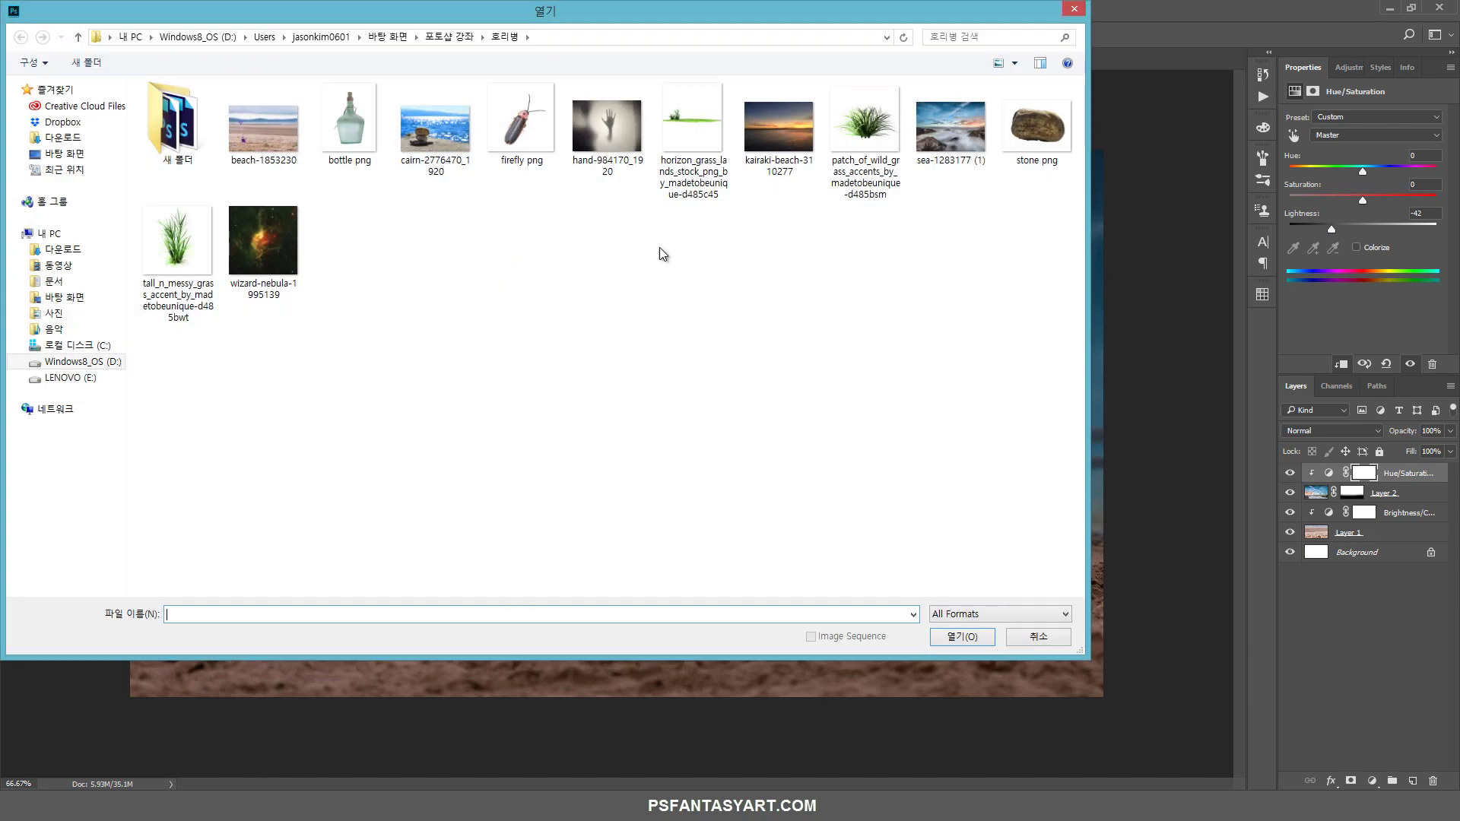
{"action": "left_click", "coordinate": [791, 152]}
{"action": "left_click", "coordinate": [955, 632]}
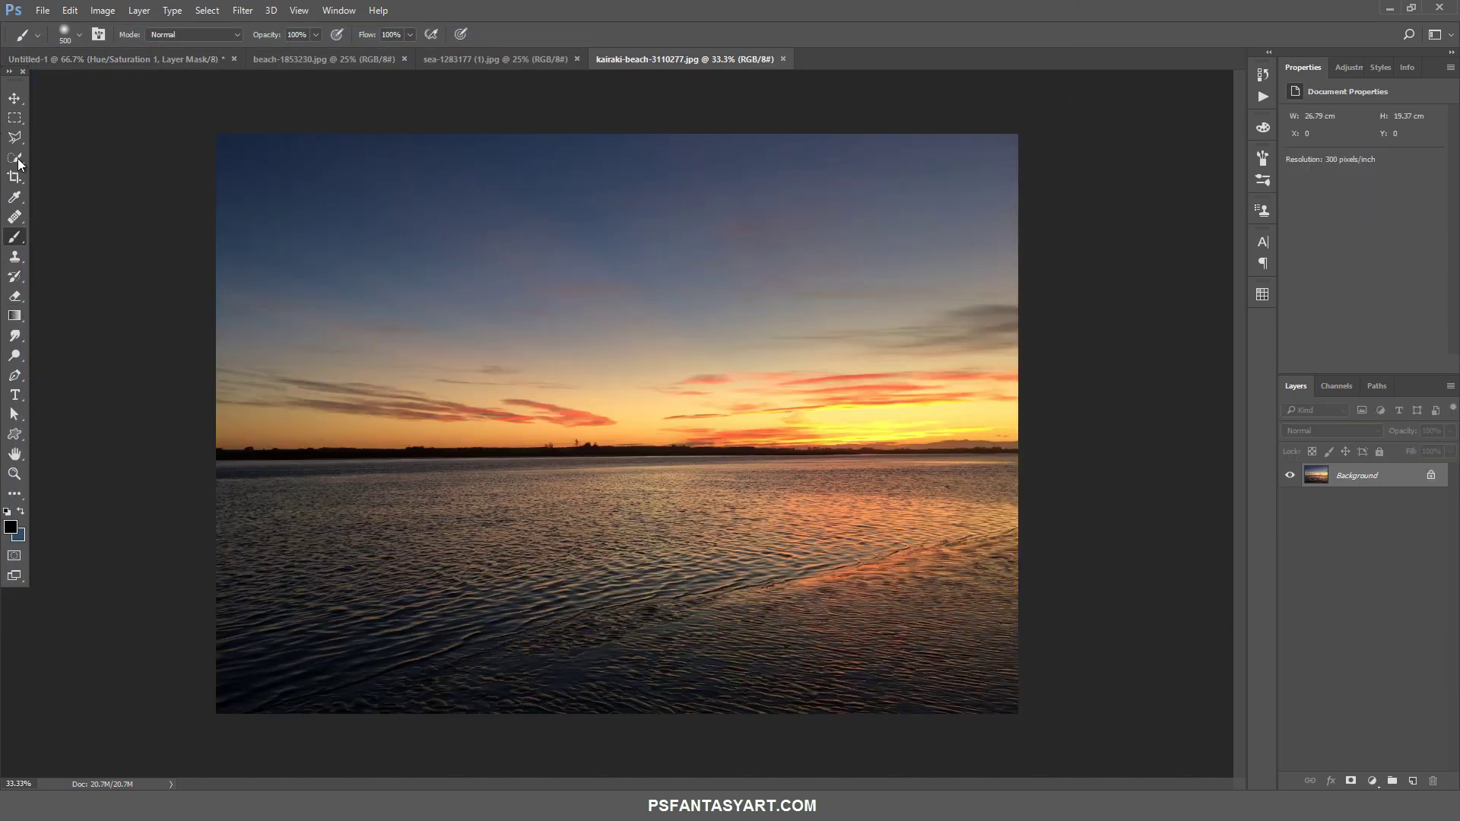
{"action": "left_click", "coordinate": [15, 97]}
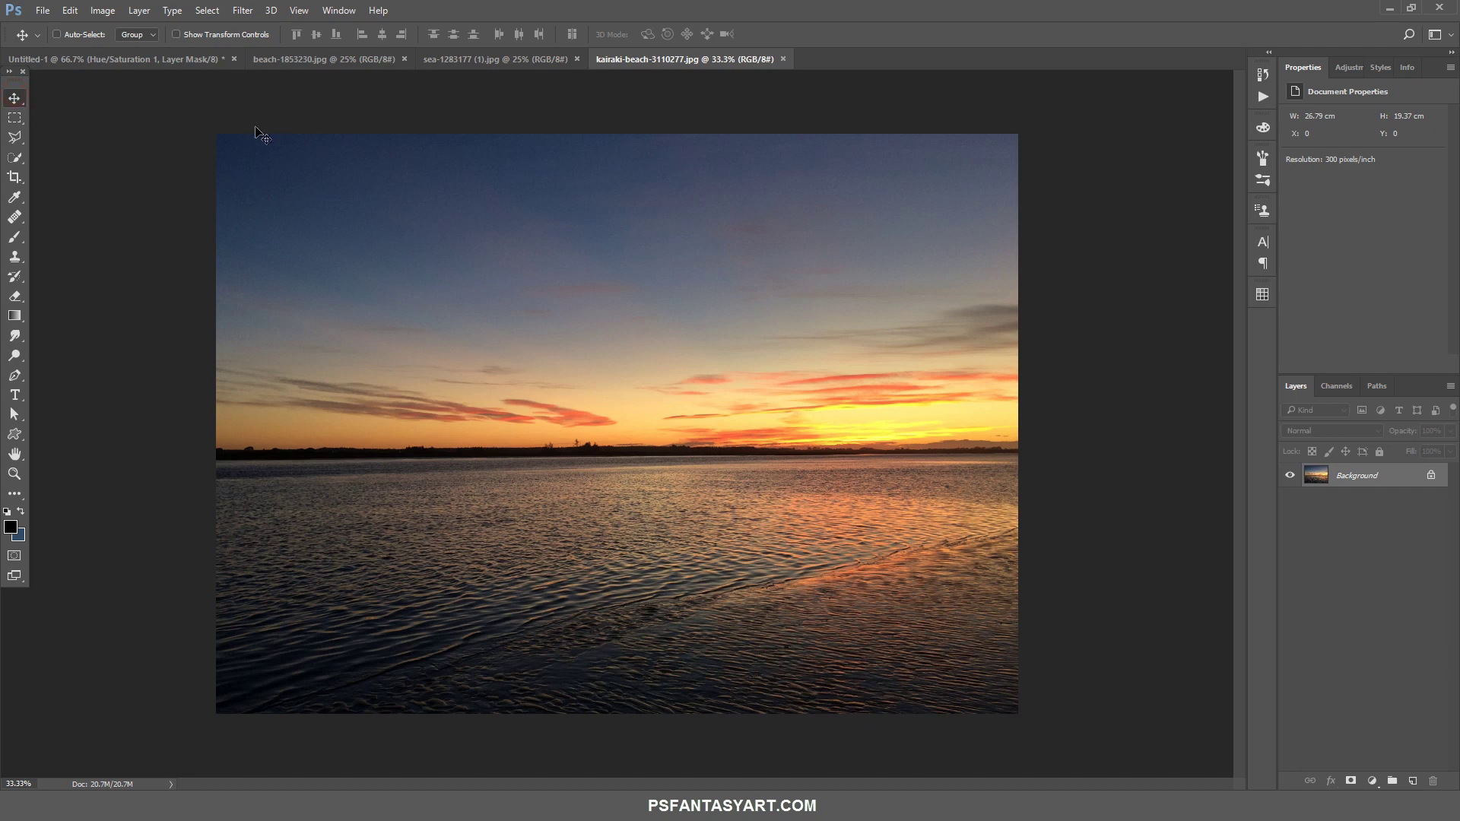
{"action": "left_click_drag", "start_coordinate": [262, 136], "coordinate": [312, 242]}
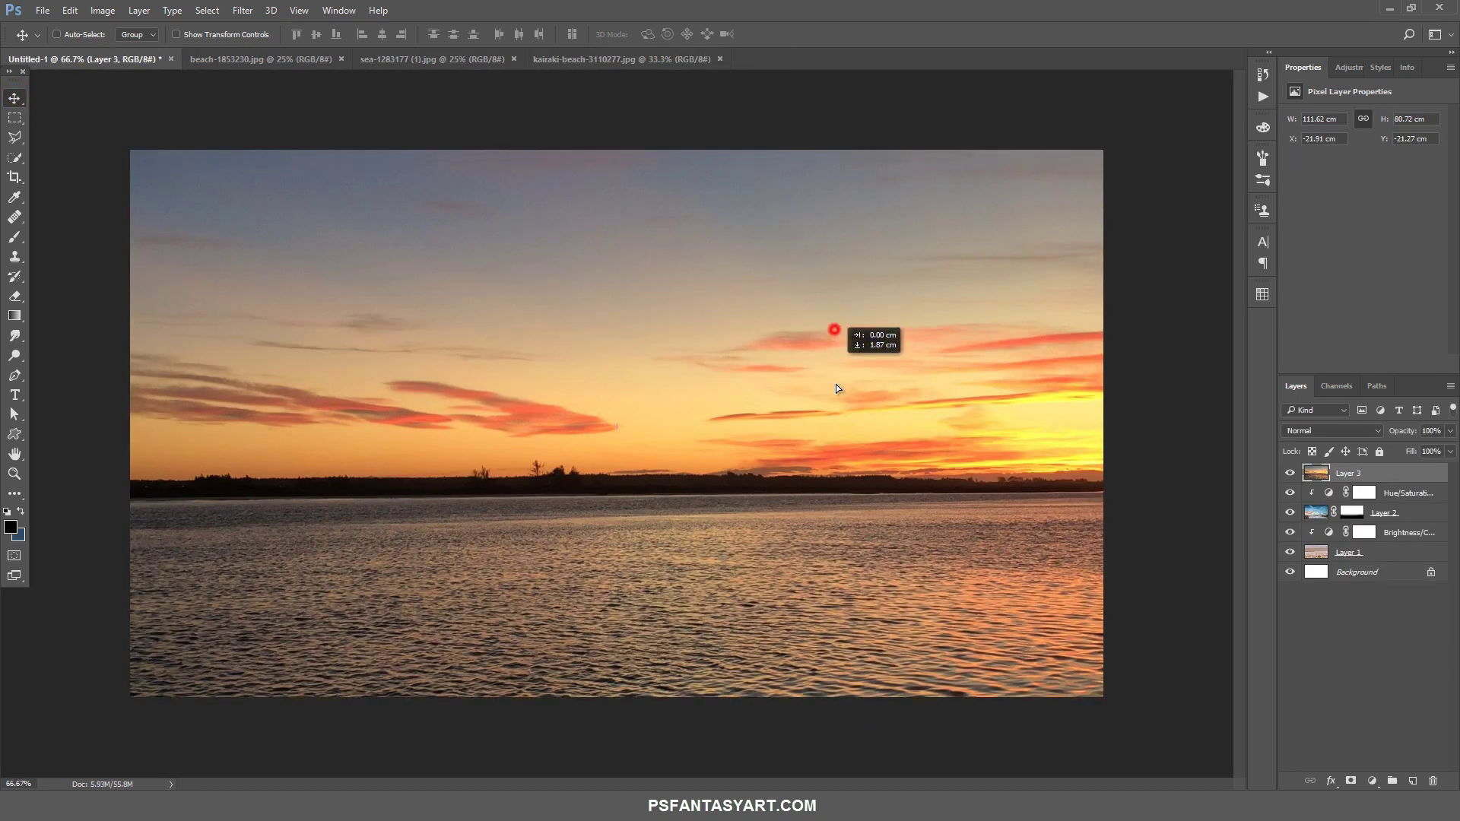
{"action": "left_click_drag", "start_coordinate": [837, 385], "coordinate": [839, 407]}
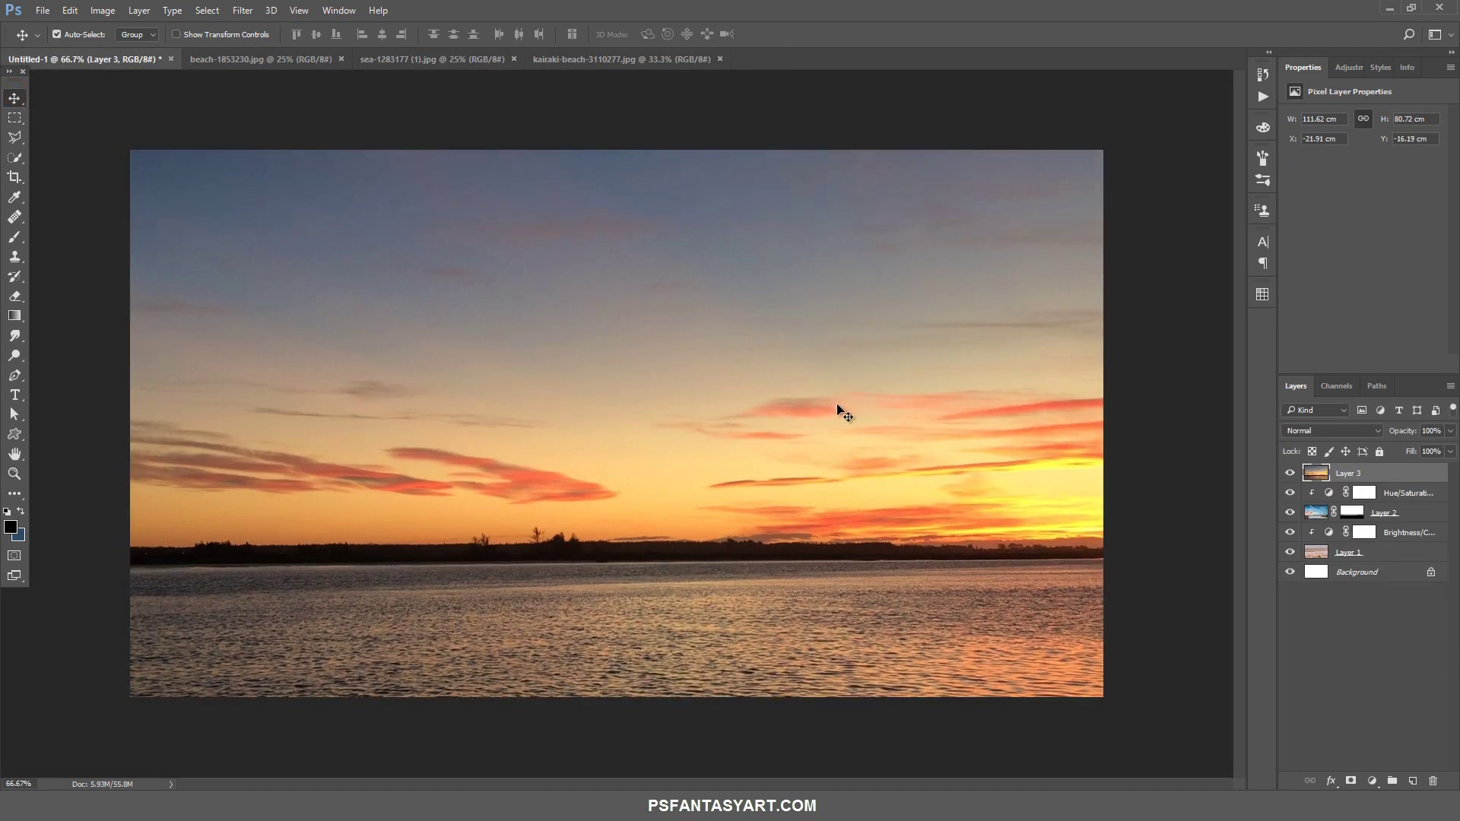
Scale the sunset layer to about 68%, flip it horizontally, and lower it into place
{"action": "left_click", "coordinate": [13, 473]}
{"action": "key", "text": "ctrl+t"}
{"action": "left_click_drag", "start_coordinate": [402, 454], "coordinate": [394, 492]}
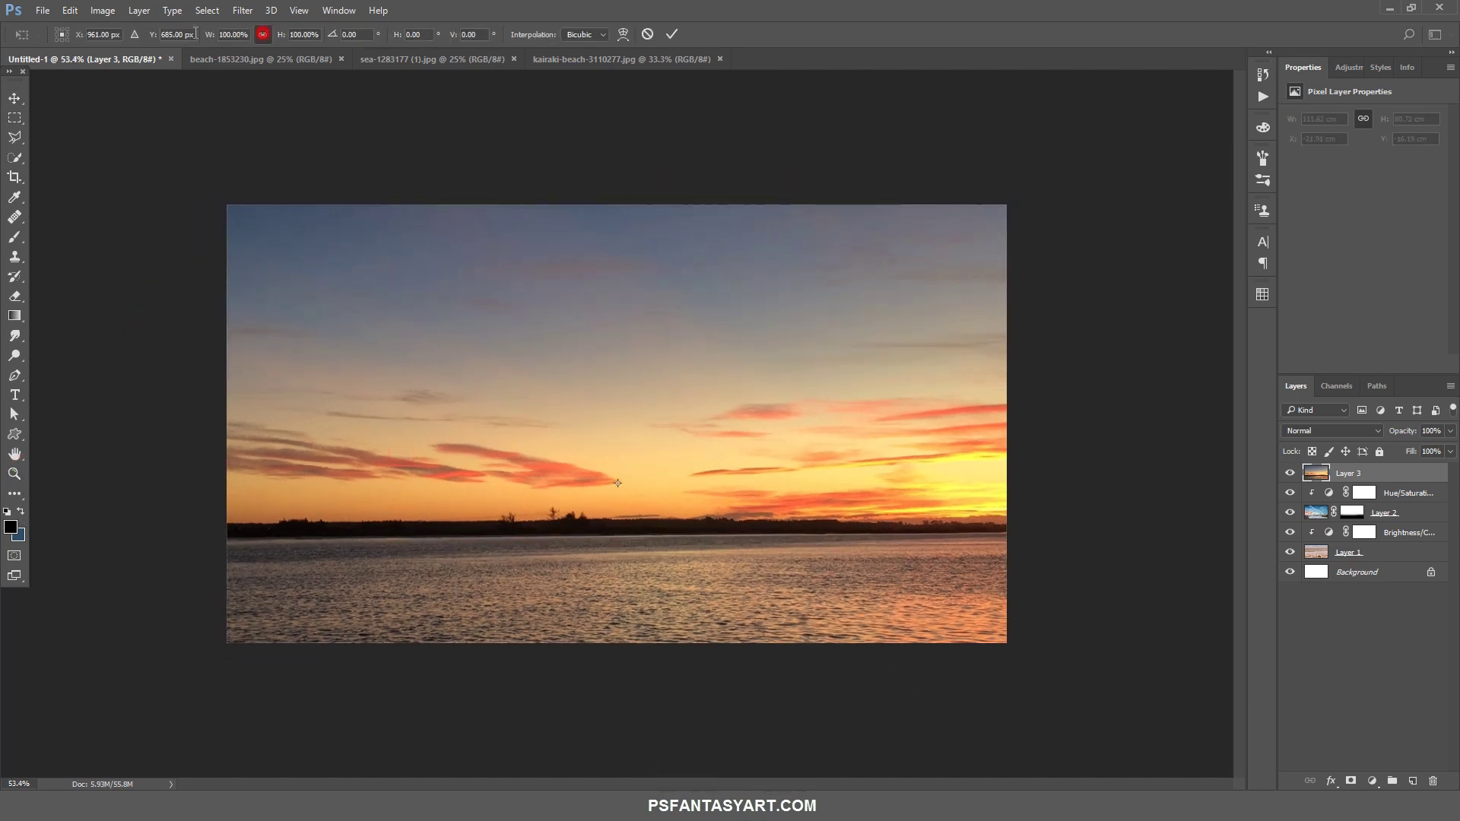
{"action": "left_click_drag", "start_coordinate": [210, 38], "coordinate": [182, 40]}
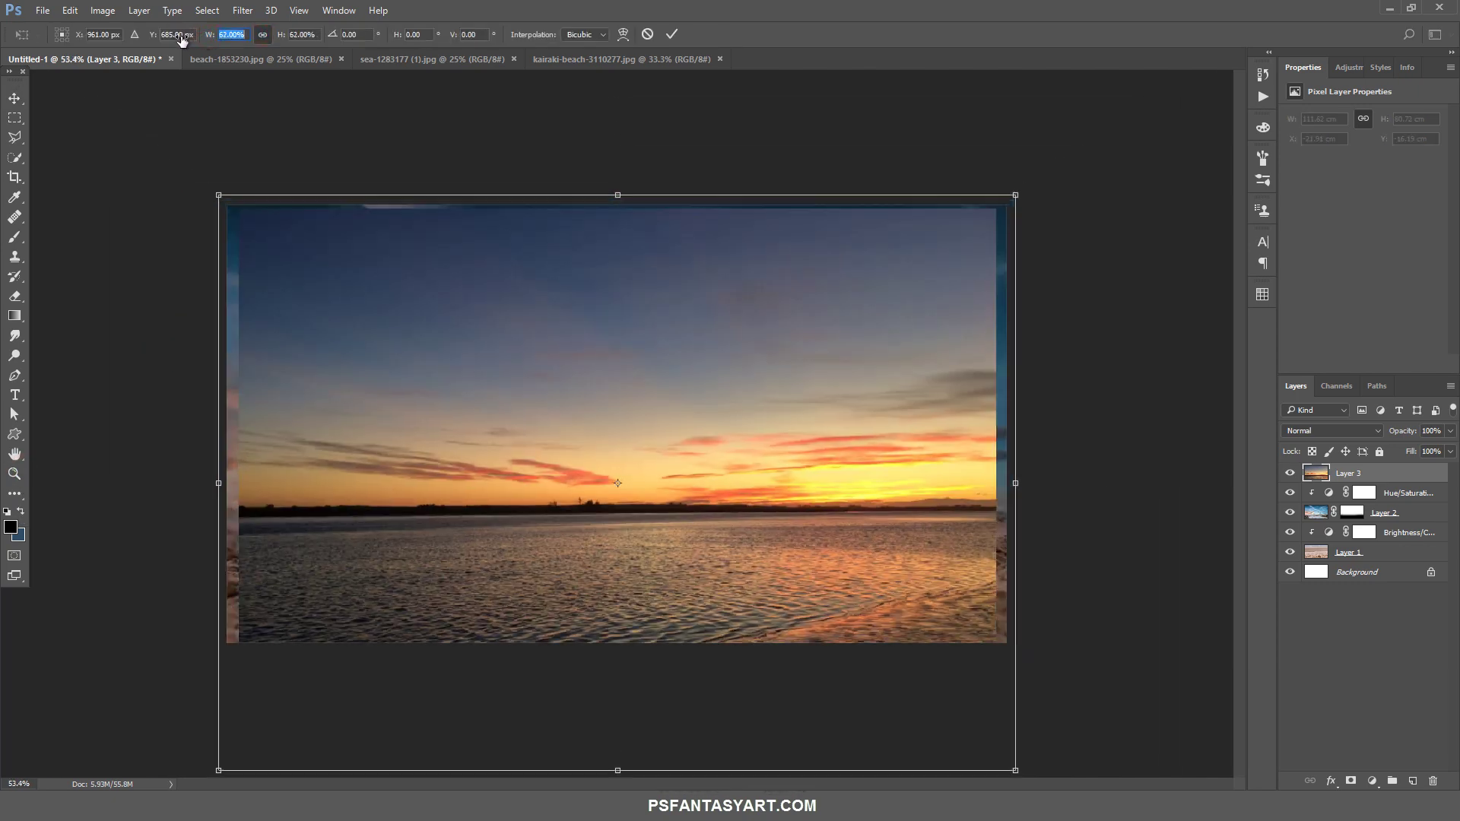
{"action": "left_click_drag", "start_coordinate": [183, 39], "coordinate": [184, 41]}
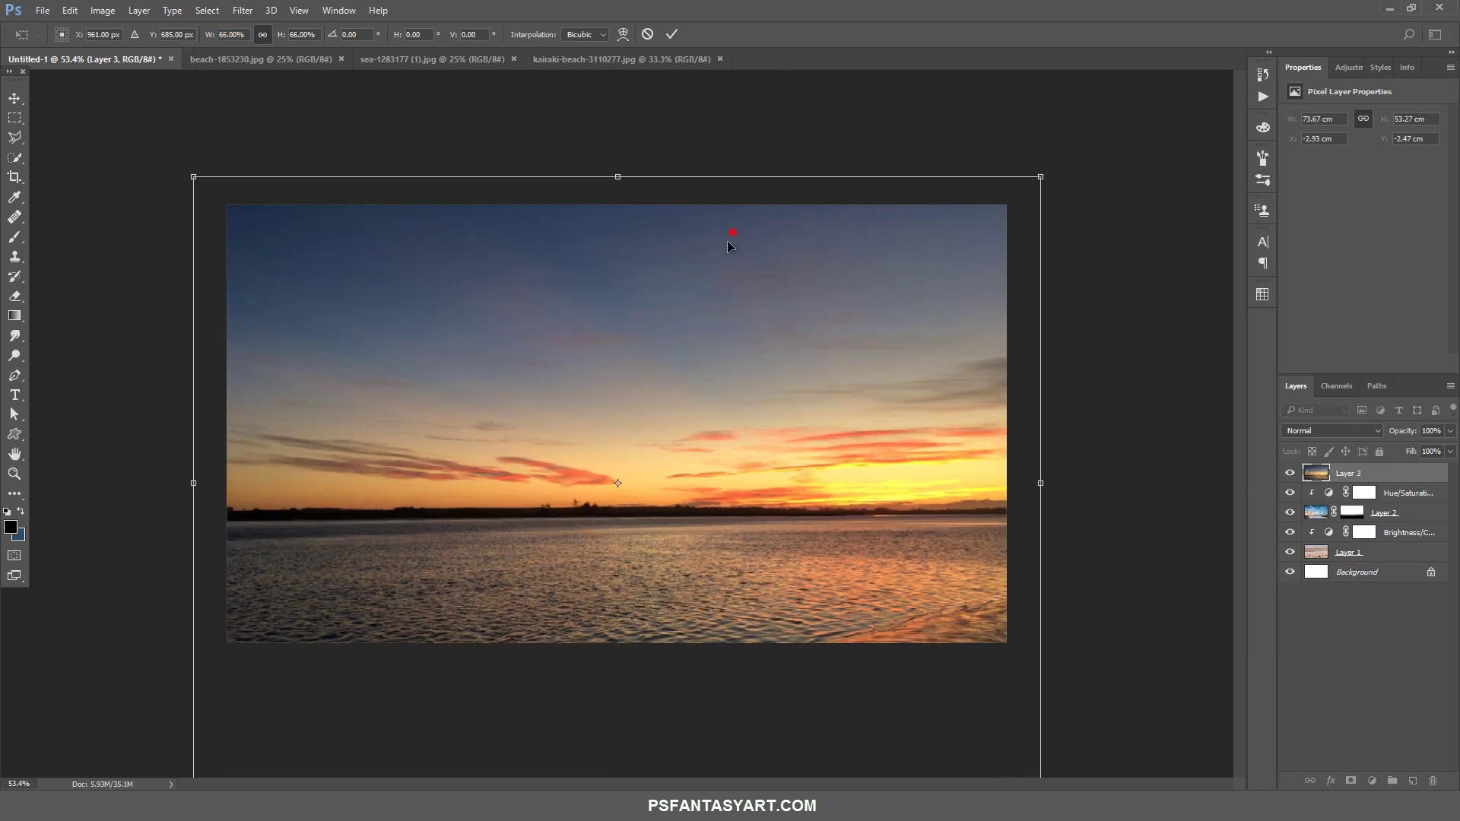
{"action": "left_click_drag", "start_coordinate": [727, 241], "coordinate": [729, 251]}
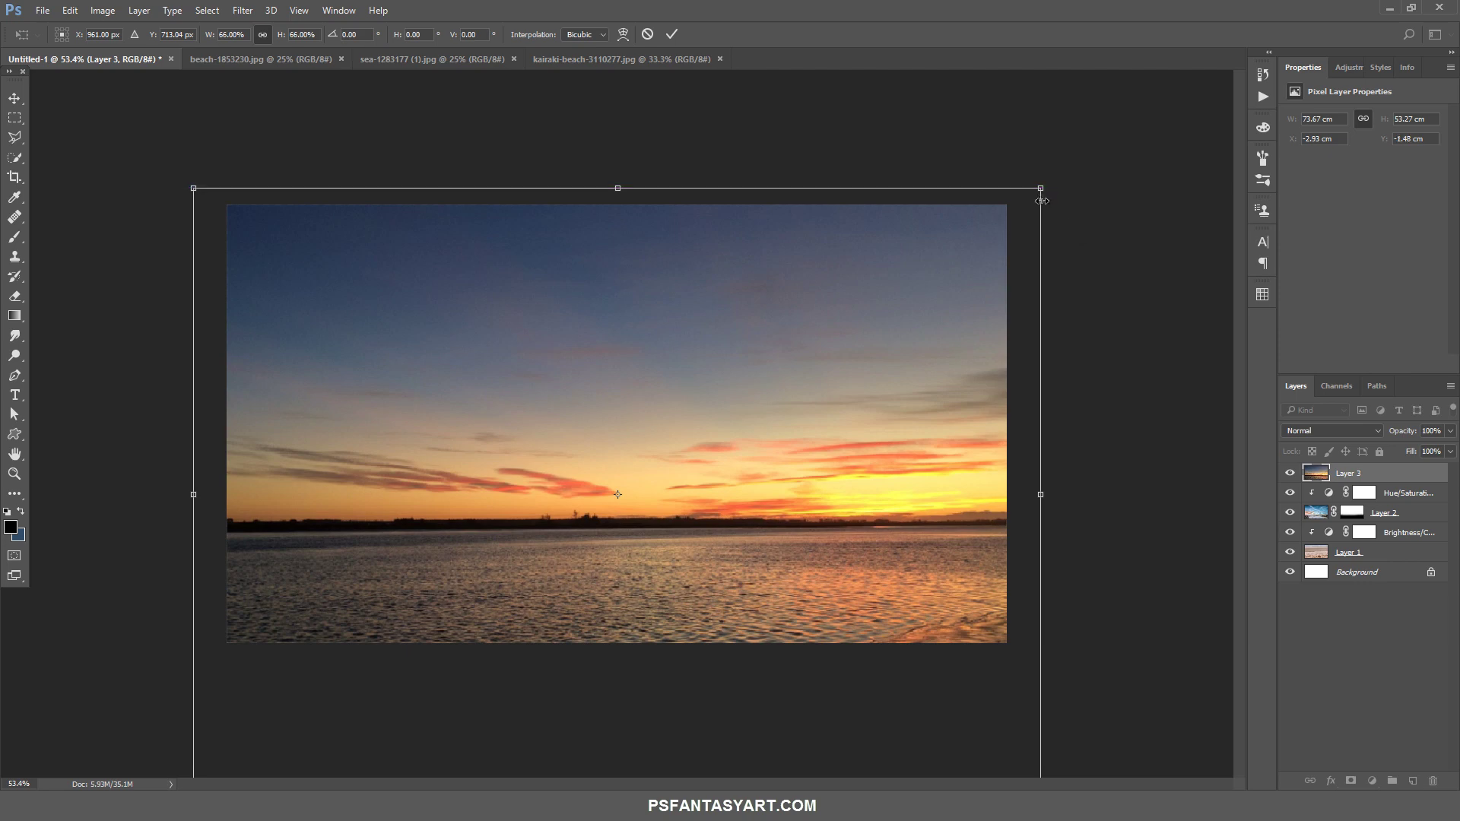
{"action": "left_click_drag", "start_coordinate": [1043, 187], "coordinate": [1057, 195]}
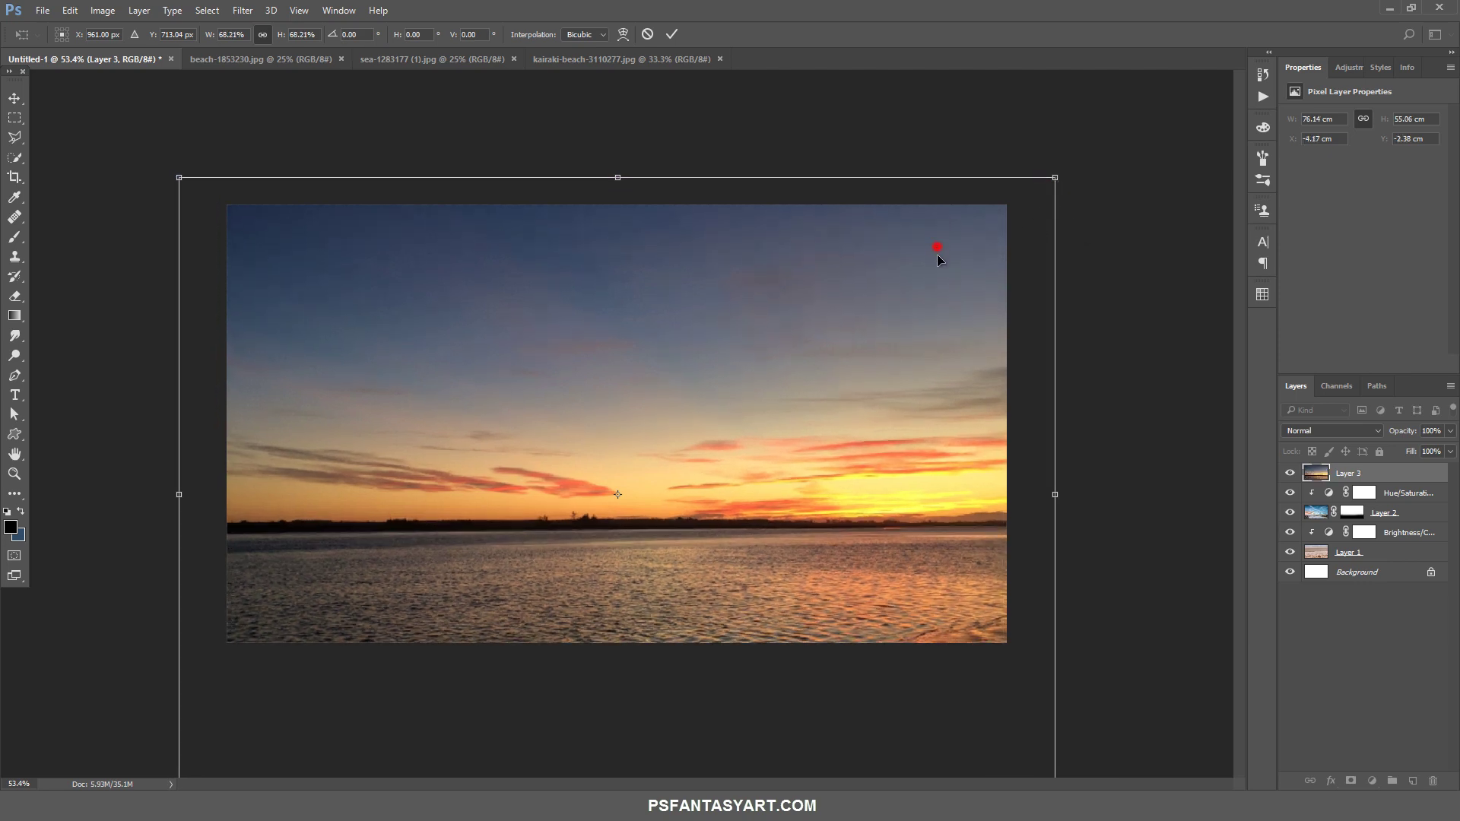
{"action": "left_click_drag", "start_coordinate": [937, 257], "coordinate": [928, 269]}
{"action": "right_click", "coordinate": [779, 347]}
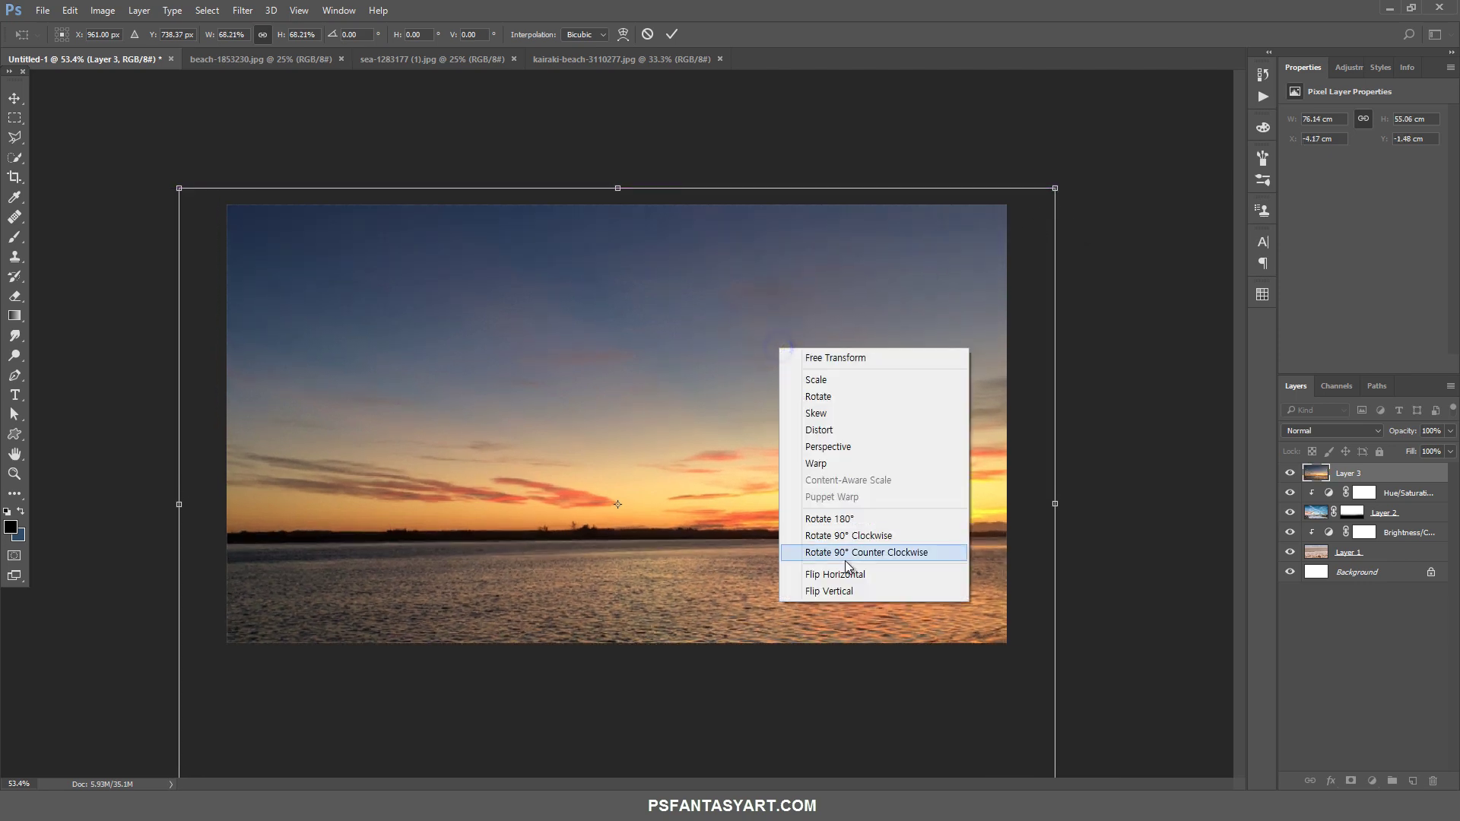
{"action": "left_click", "coordinate": [834, 576]}
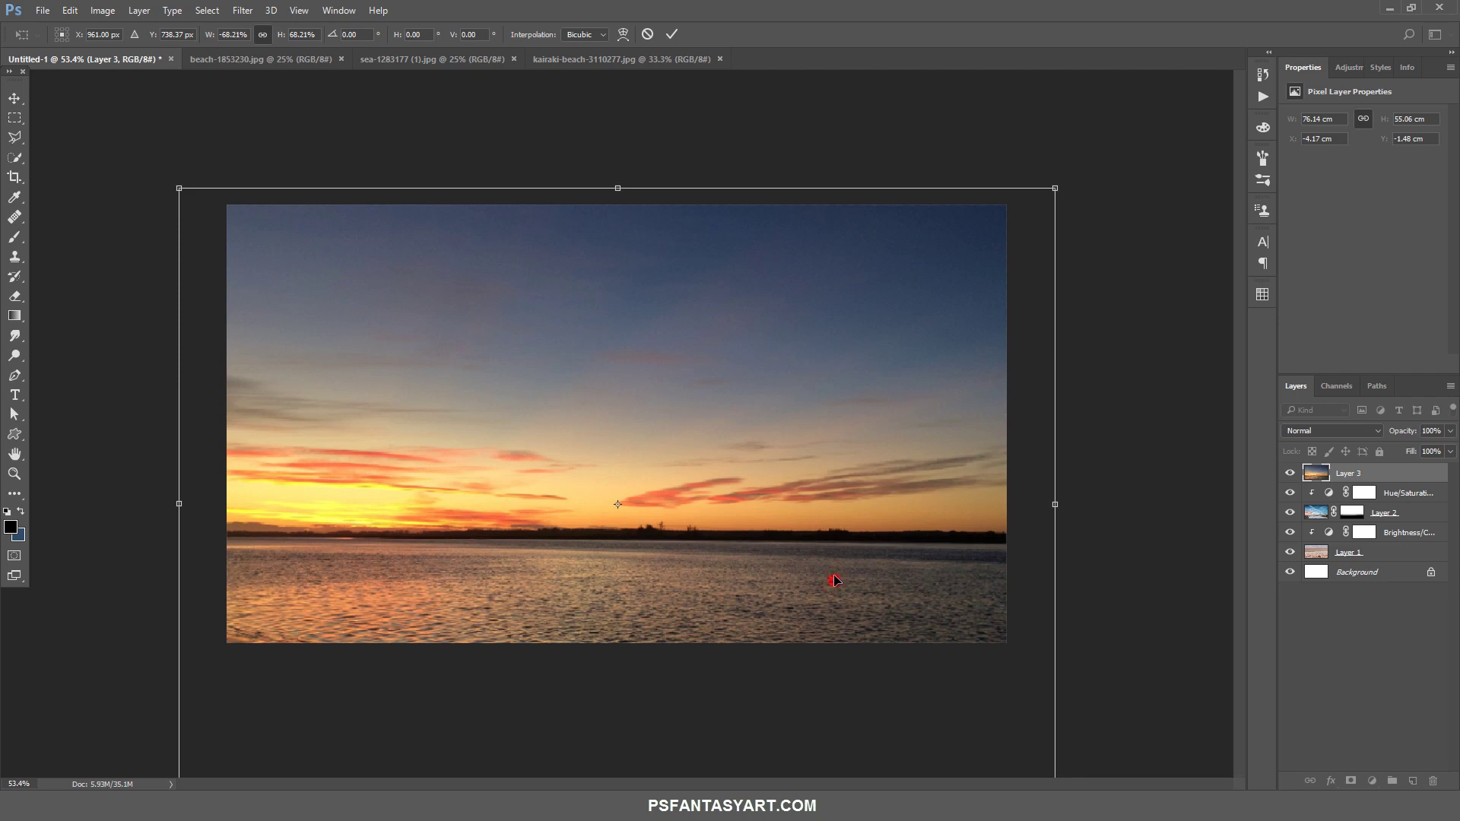
{"action": "left_click_drag", "start_coordinate": [834, 580], "coordinate": [834, 564]}
Tilt the sunset layer slightly, commit the transform, and set its opacity to 100%
{"action": "left_click", "coordinate": [1451, 430]}
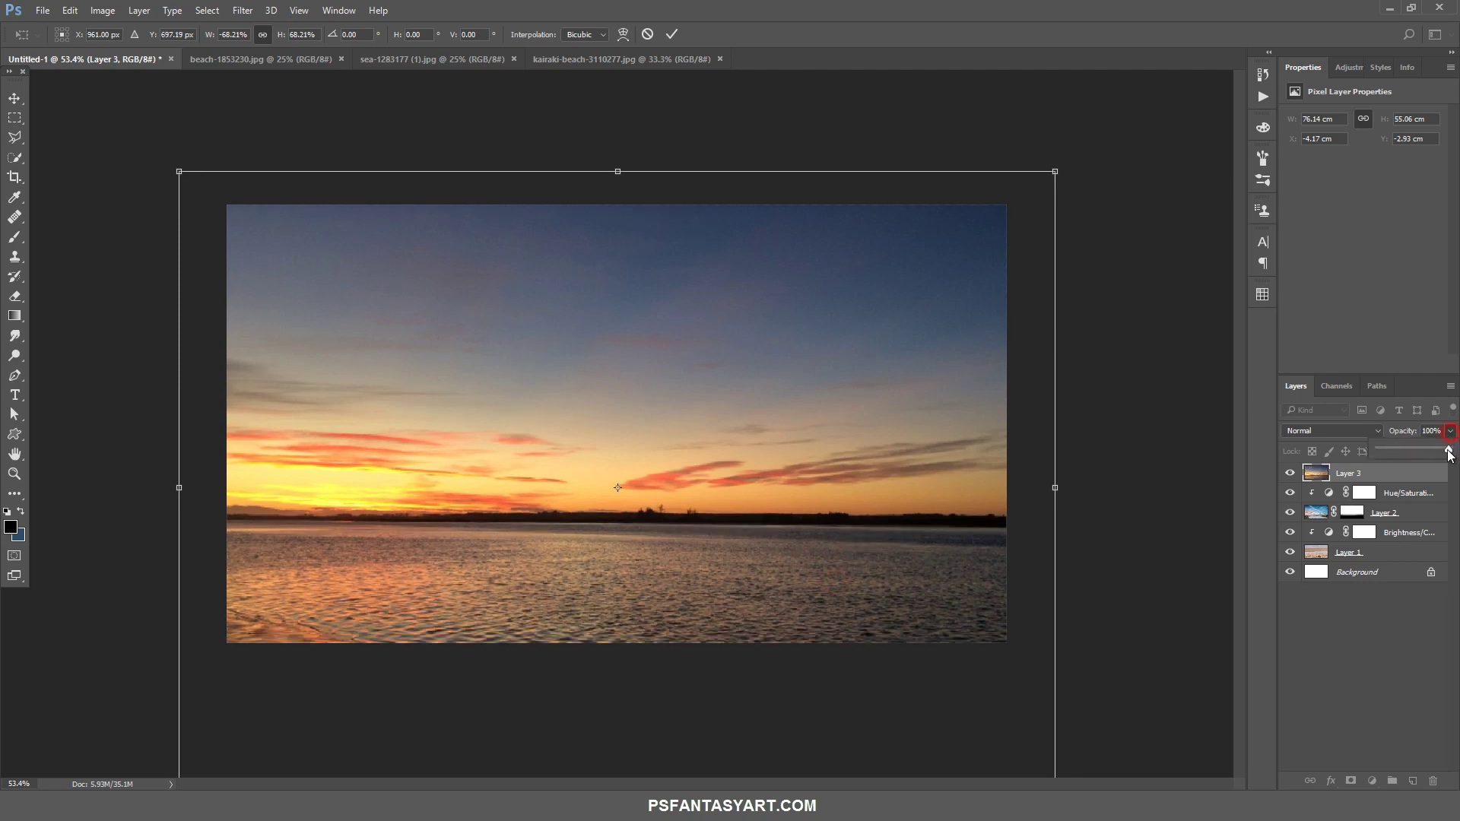
{"action": "left_click_drag", "start_coordinate": [1446, 451], "coordinate": [1397, 451]}
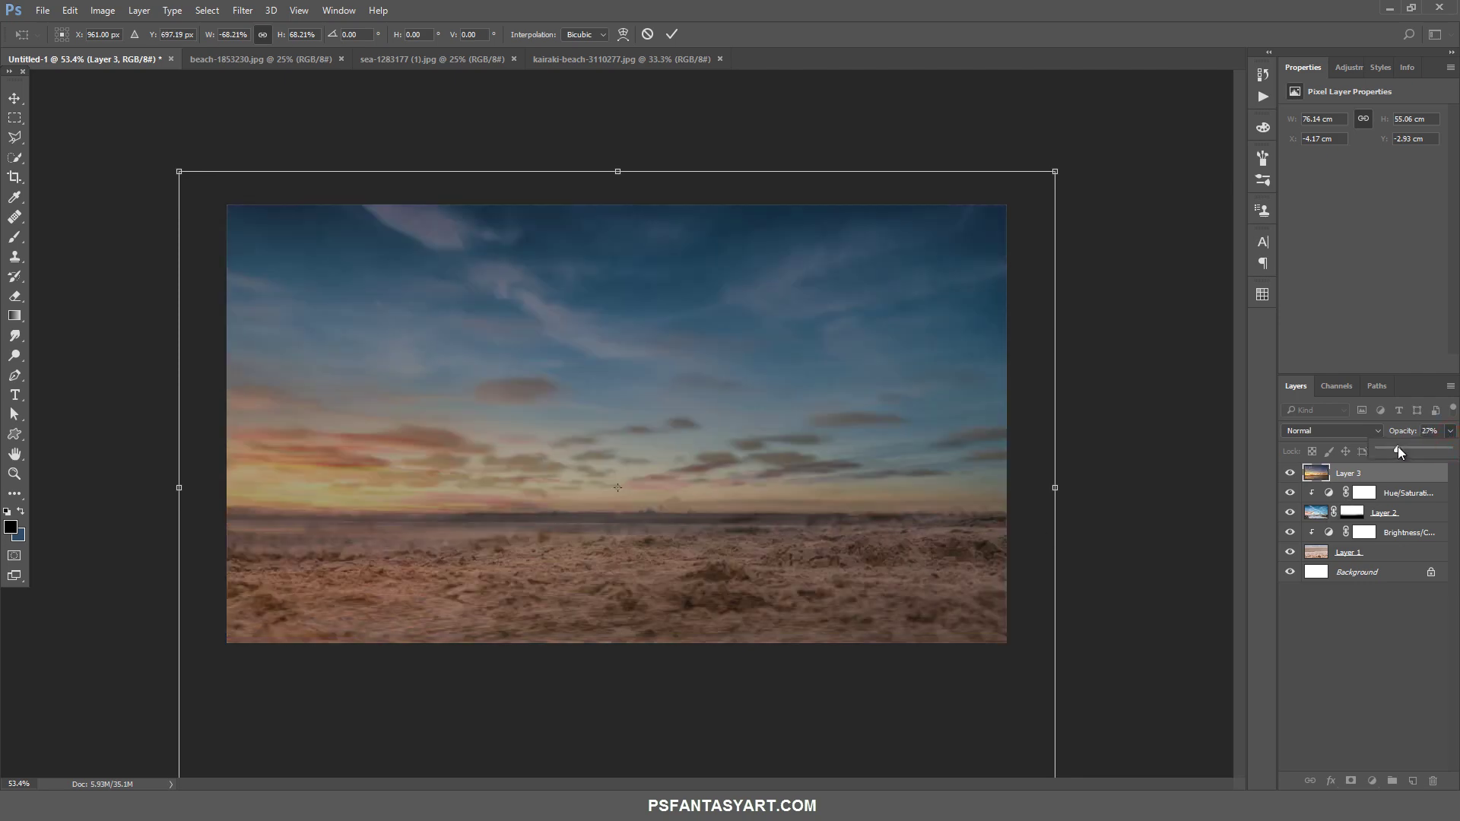
{"action": "mouse_move", "coordinate": [1123, 172]}
{"action": "left_mouse_down"}
{"action": "mouse_move", "coordinate": [1096, 165]}
{"action": "mouse_move", "coordinate": [1107, 159]}
{"action": "left_mouse_up"}
{"action": "left_click_drag", "start_coordinate": [888, 403], "coordinate": [891, 395]}
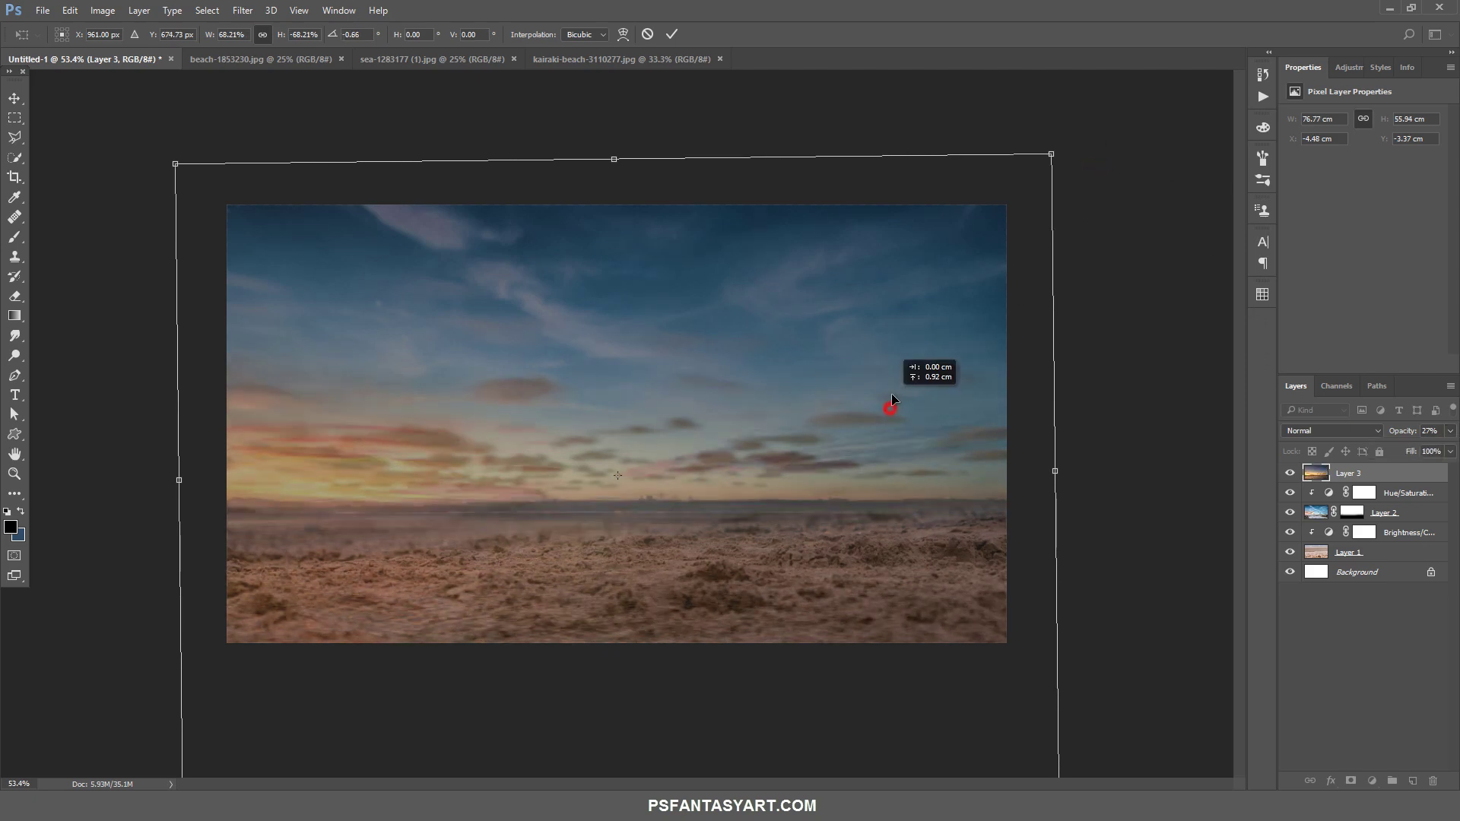
{"action": "left_click", "coordinate": [672, 34]}
{"action": "key", "text": "z"}
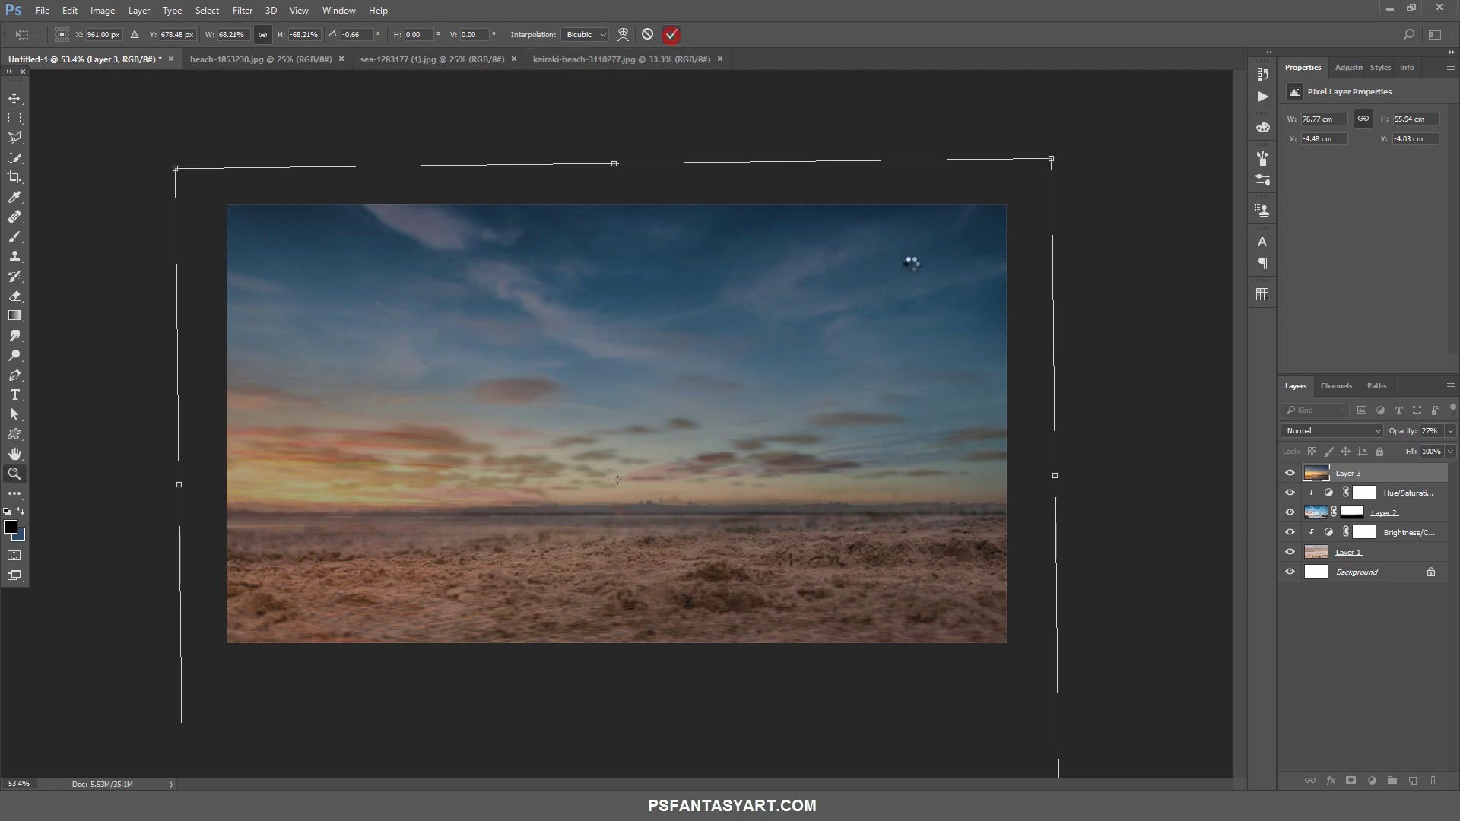
{"action": "left_click", "coordinate": [1450, 431]}
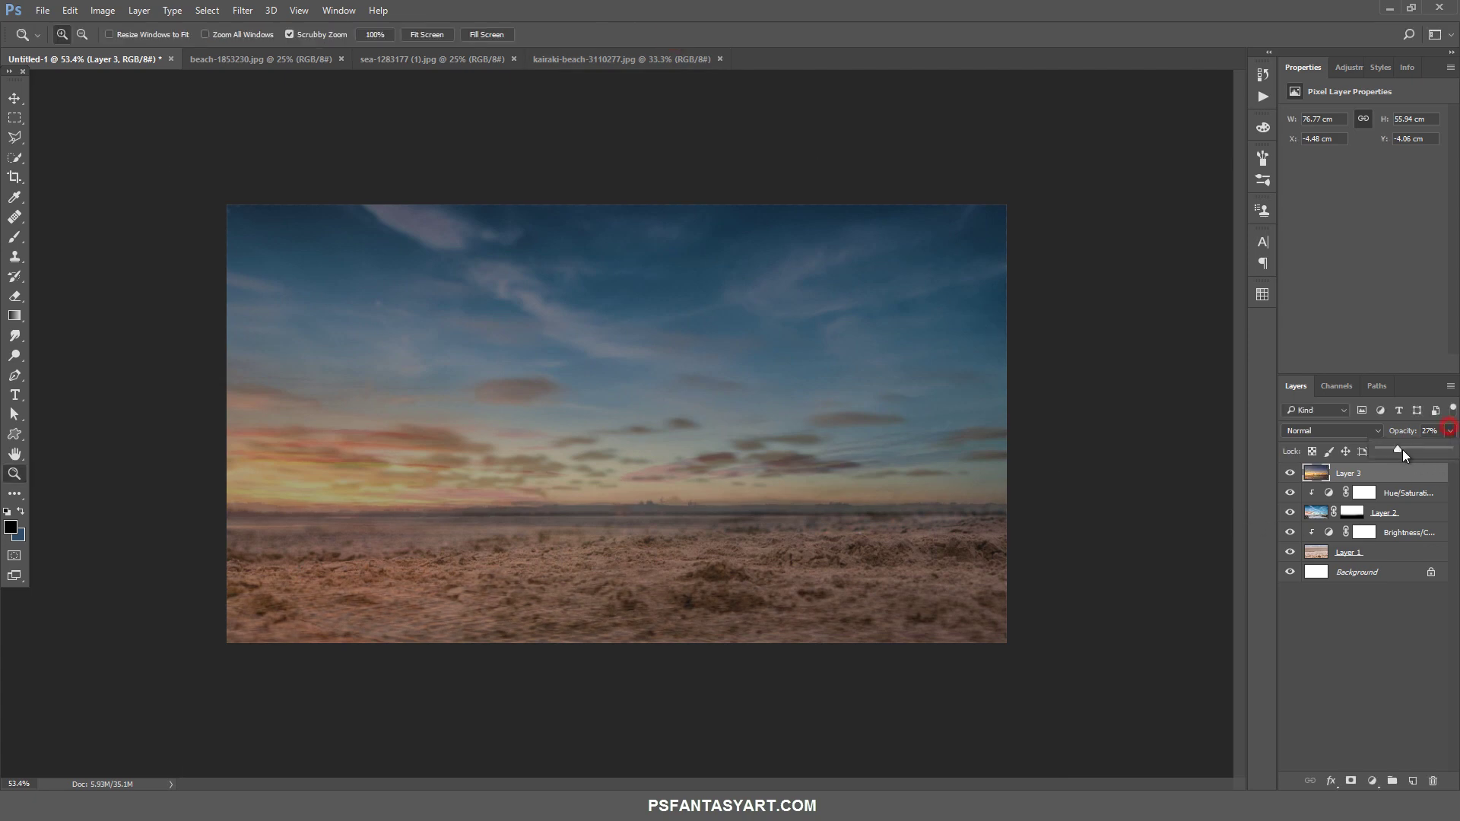
{"action": "left_click_drag", "start_coordinate": [1402, 450], "coordinate": [1448, 449]}
Add a mask to Layer 3 and paint out its sky with a 600 px brush
{"action": "left_click", "coordinate": [1350, 781]}
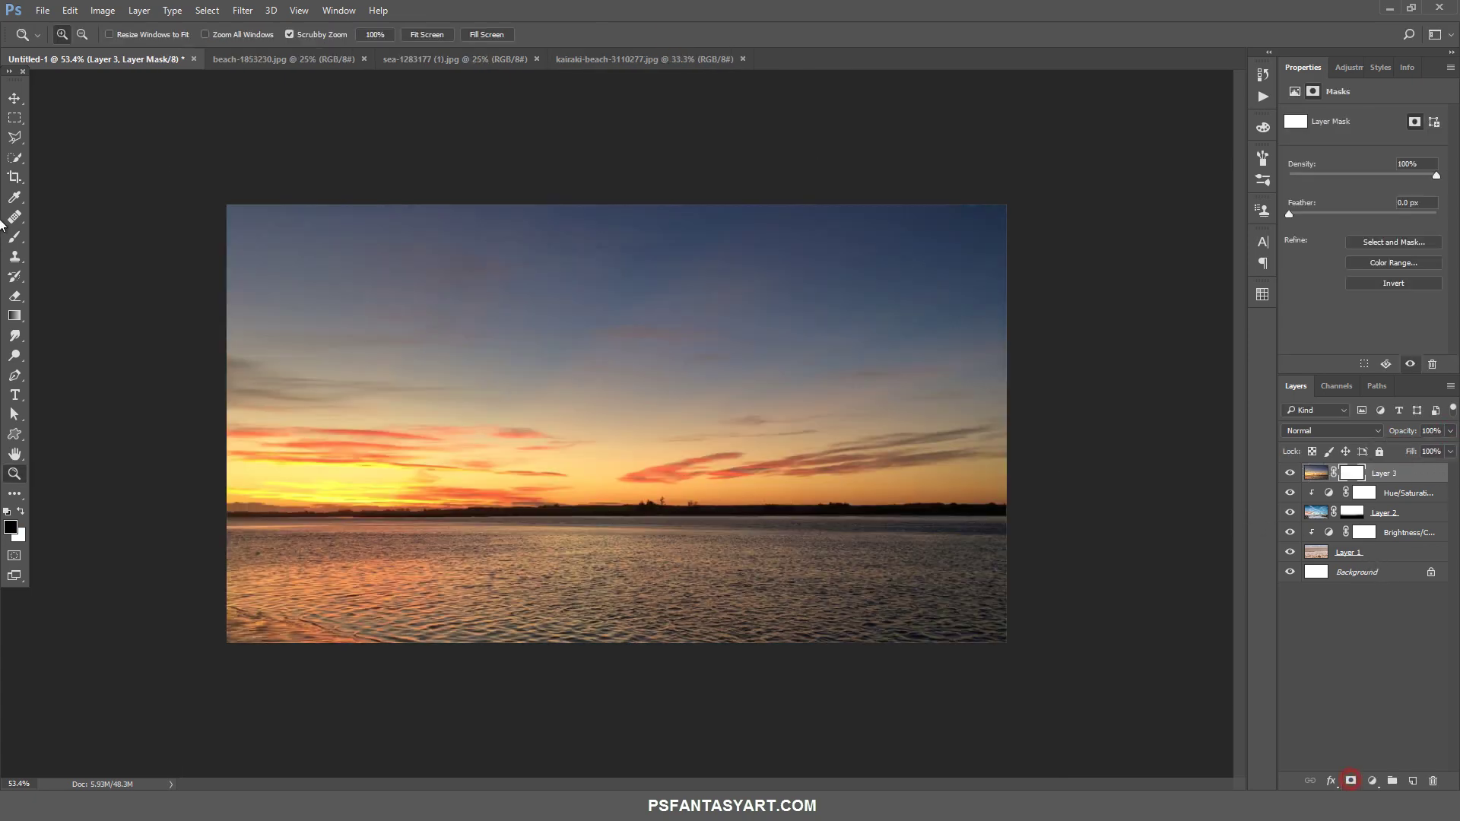
{"action": "left_click", "coordinate": [14, 236]}
{"action": "mouse_move", "coordinate": [401, 277]}
{"action": "left_mouse_down"}
{"action": "mouse_move", "coordinate": [387, 243]}
{"action": "mouse_move", "coordinate": [414, 250]}
{"action": "mouse_move", "coordinate": [419, 272]}
{"action": "left_mouse_up"}
{"action": "key", "text": "bracketright"}
{"action": "mouse_move", "coordinate": [830, 292]}
{"action": "left_mouse_down"}
{"action": "mouse_move", "coordinate": [310, 309]}
{"action": "mouse_move", "coordinate": [280, 352]}
{"action": "mouse_move", "coordinate": [932, 312]}
{"action": "mouse_move", "coordinate": [1013, 349]}
{"action": "left_mouse_up"}
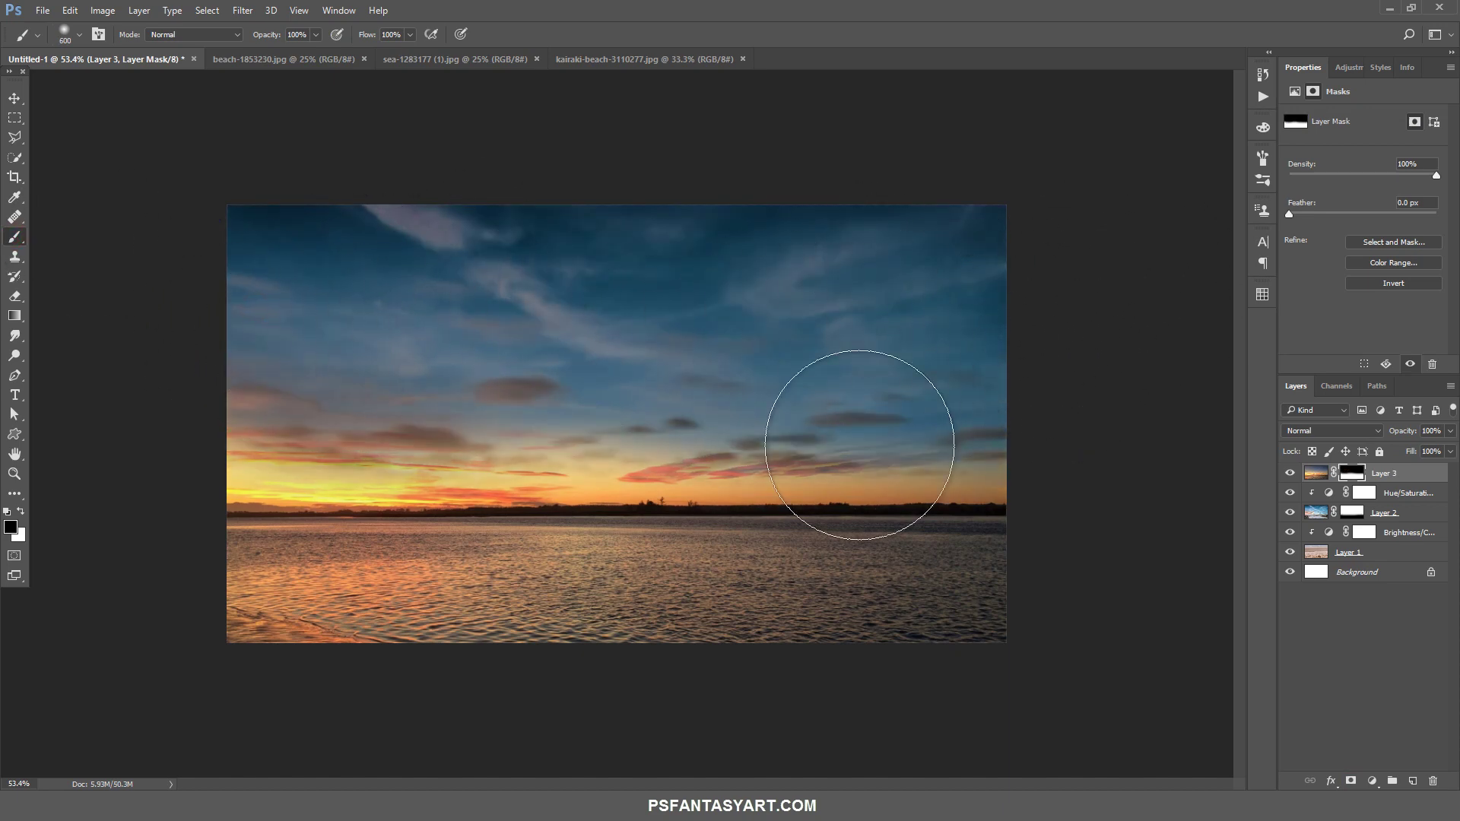
Paint out the sunset's water with a 250 px brush so sand shows below the horizon
{"action": "mouse_move", "coordinate": [210, 667]}
{"action": "left_mouse_down"}
{"action": "mouse_move", "coordinate": [769, 674]}
{"action": "mouse_move", "coordinate": [374, 650]}
{"action": "left_mouse_up"}
{"action": "key", "text": "bracketleft"}
{"action": "key", "text": "bracketleft"}
{"action": "key", "text": "bracketleft"}
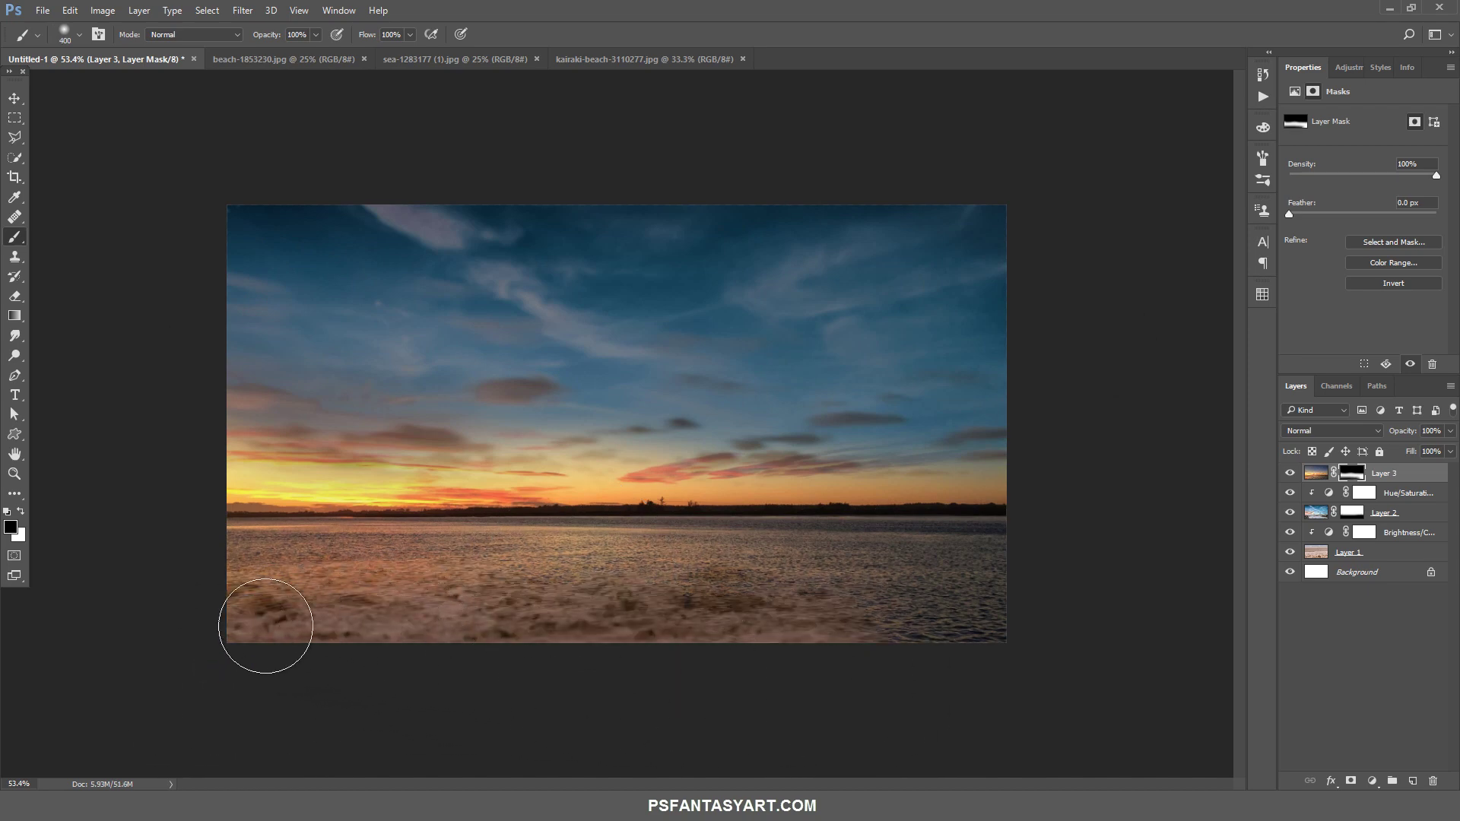
{"action": "mouse_move", "coordinate": [202, 600]}
{"action": "left_mouse_down"}
{"action": "mouse_move", "coordinate": [1095, 609]}
{"action": "mouse_move", "coordinate": [319, 600]}
{"action": "left_mouse_up"}
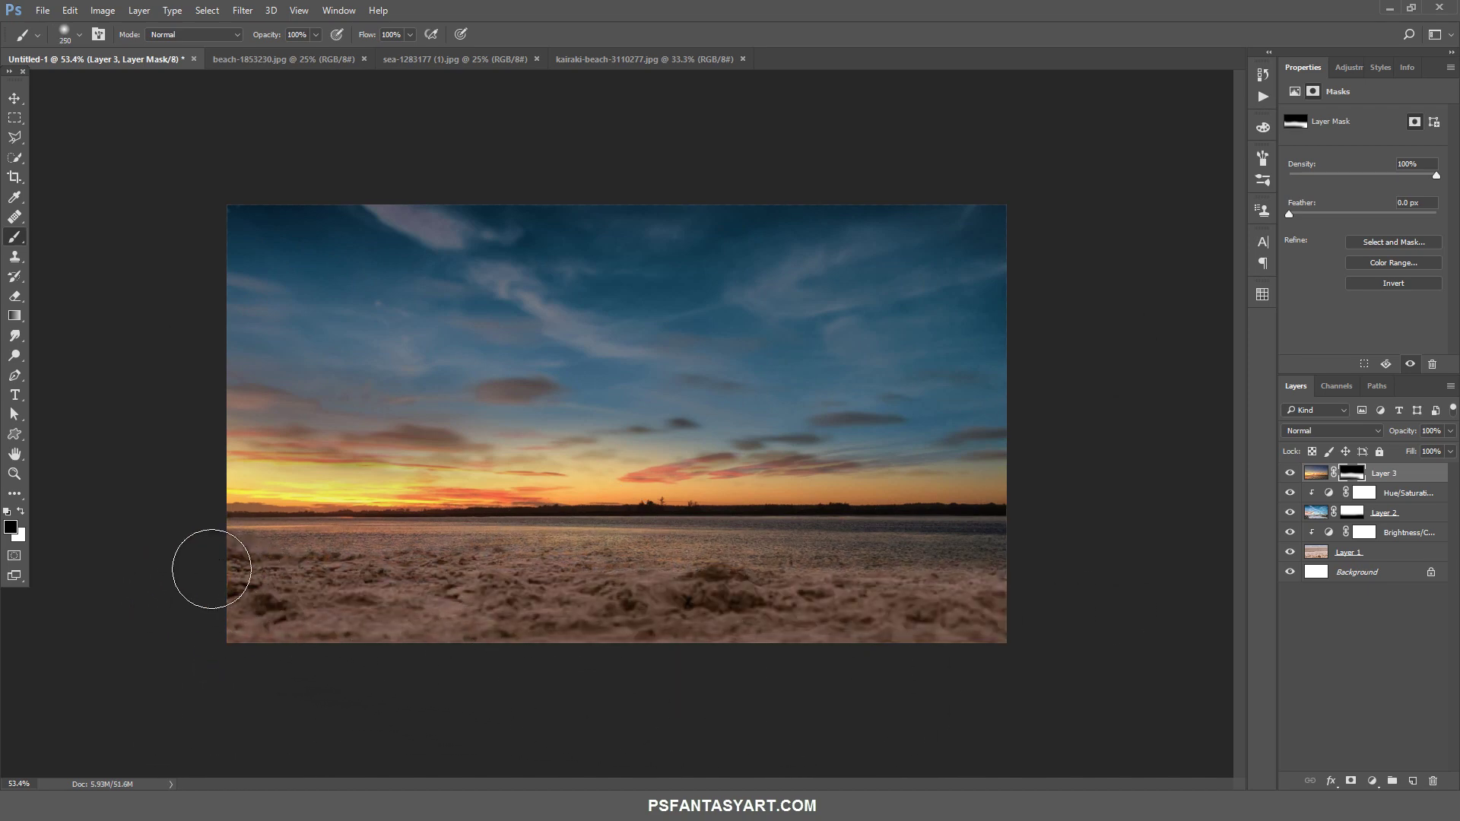
{"action": "mouse_move", "coordinate": [208, 570]}
{"action": "left_mouse_down"}
{"action": "mouse_move", "coordinate": [1004, 570]}
{"action": "mouse_move", "coordinate": [555, 551]}
{"action": "mouse_move", "coordinate": [261, 565]}
{"action": "left_mouse_up"}
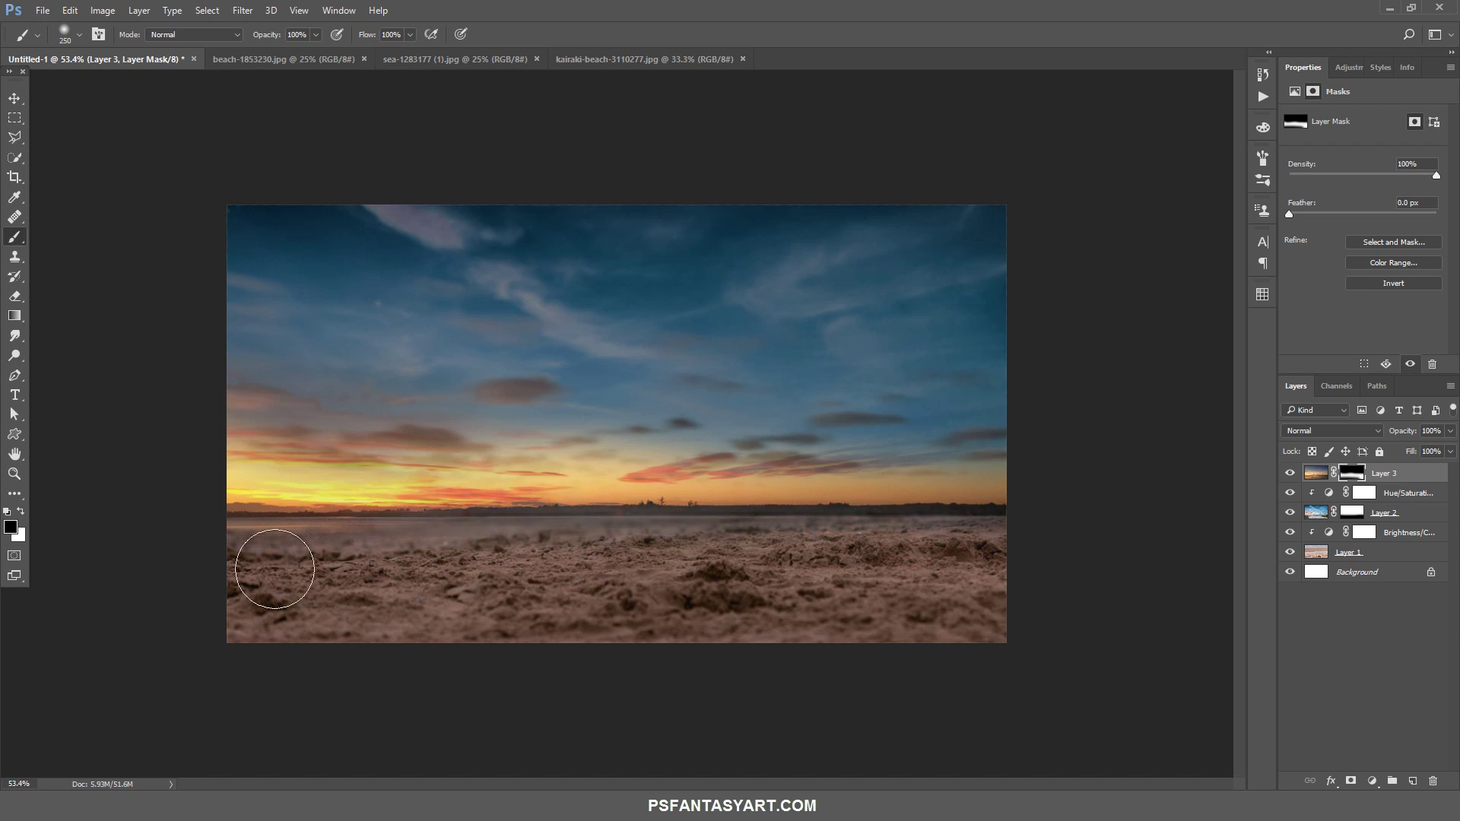
Apply a 3.0-pixel Gaussian Blur to the sunset Layer 3's image, not its mask
{"action": "left_click", "coordinate": [1315, 473]}
{"action": "left_click", "coordinate": [243, 10]}
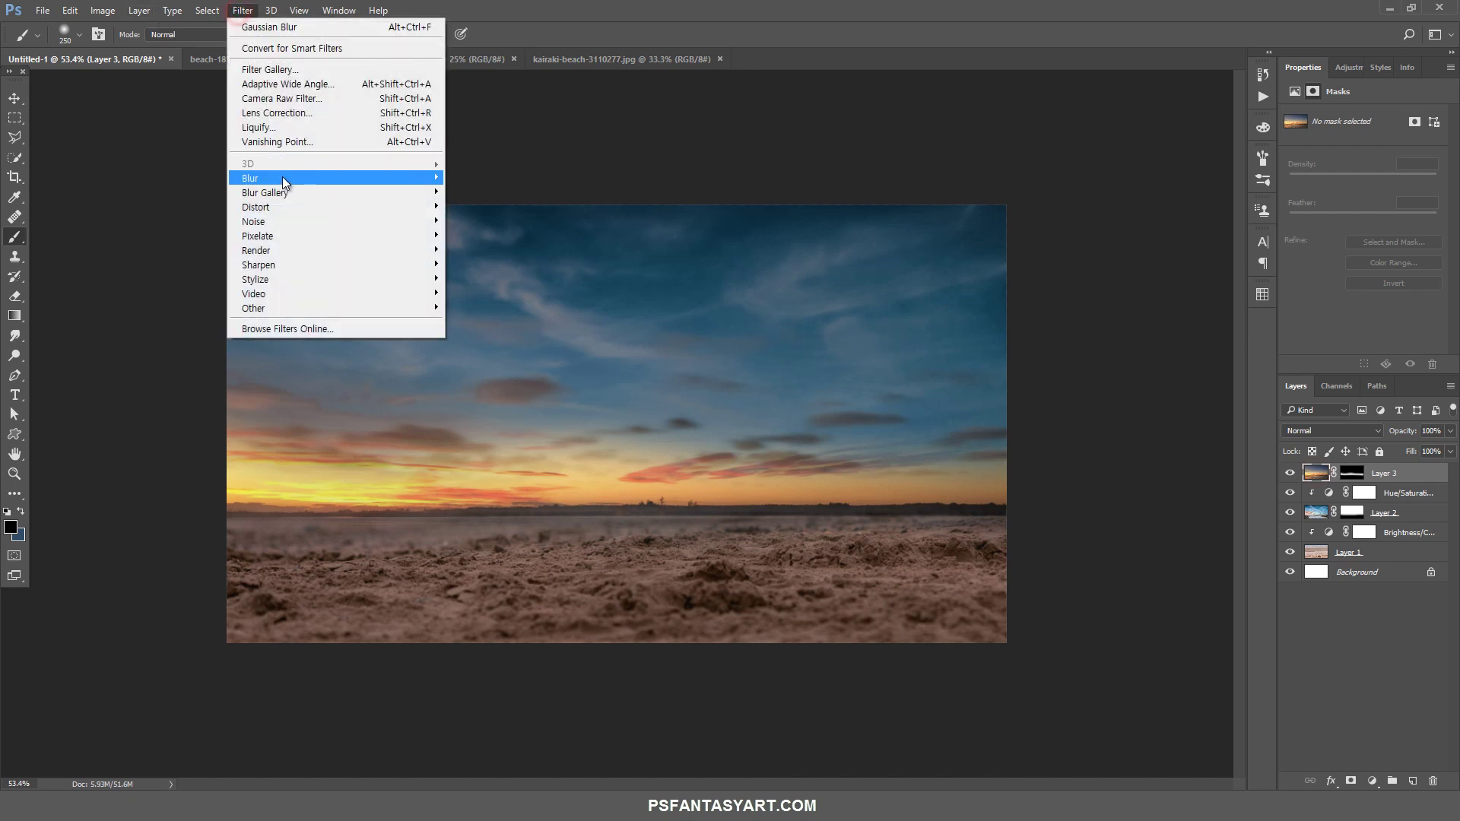
{"action": "mouse_move", "coordinate": [262, 178]}
{"action": "left_click", "coordinate": [183, 236]}
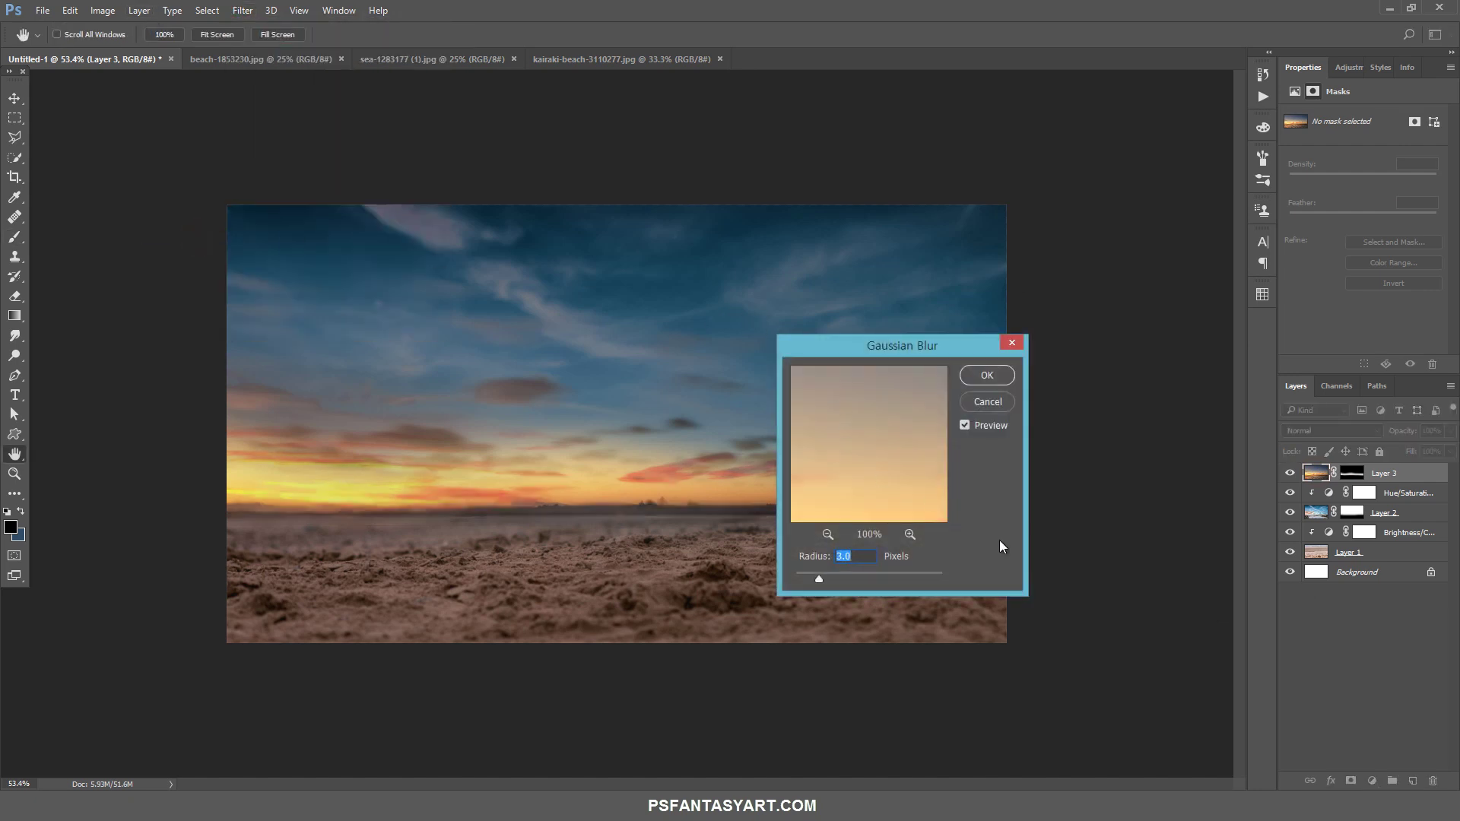
{"action": "left_click", "coordinate": [987, 376]}
{"action": "key", "text": "z"}
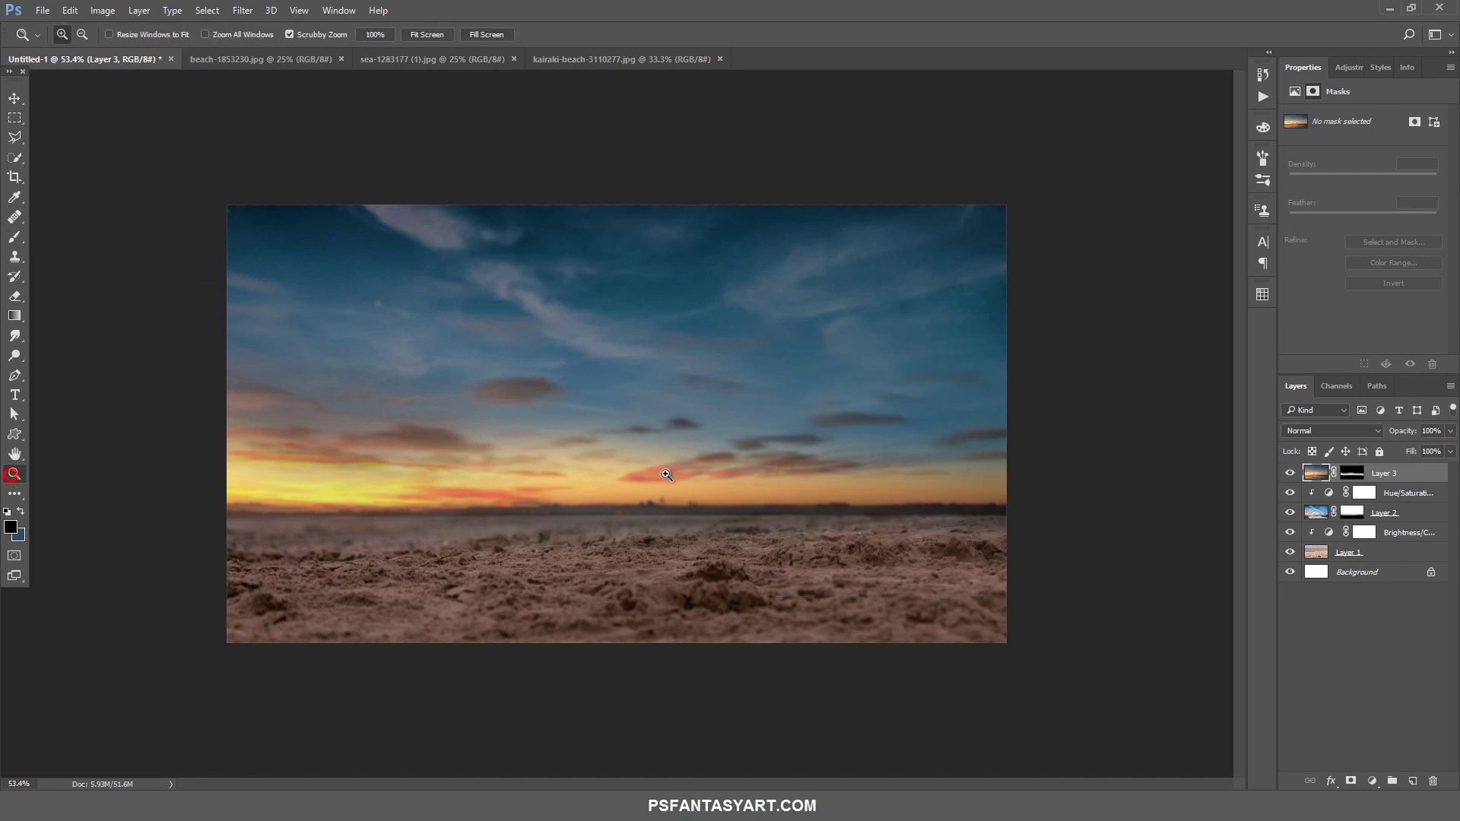
{"action": "left_click", "coordinate": [666, 474]}
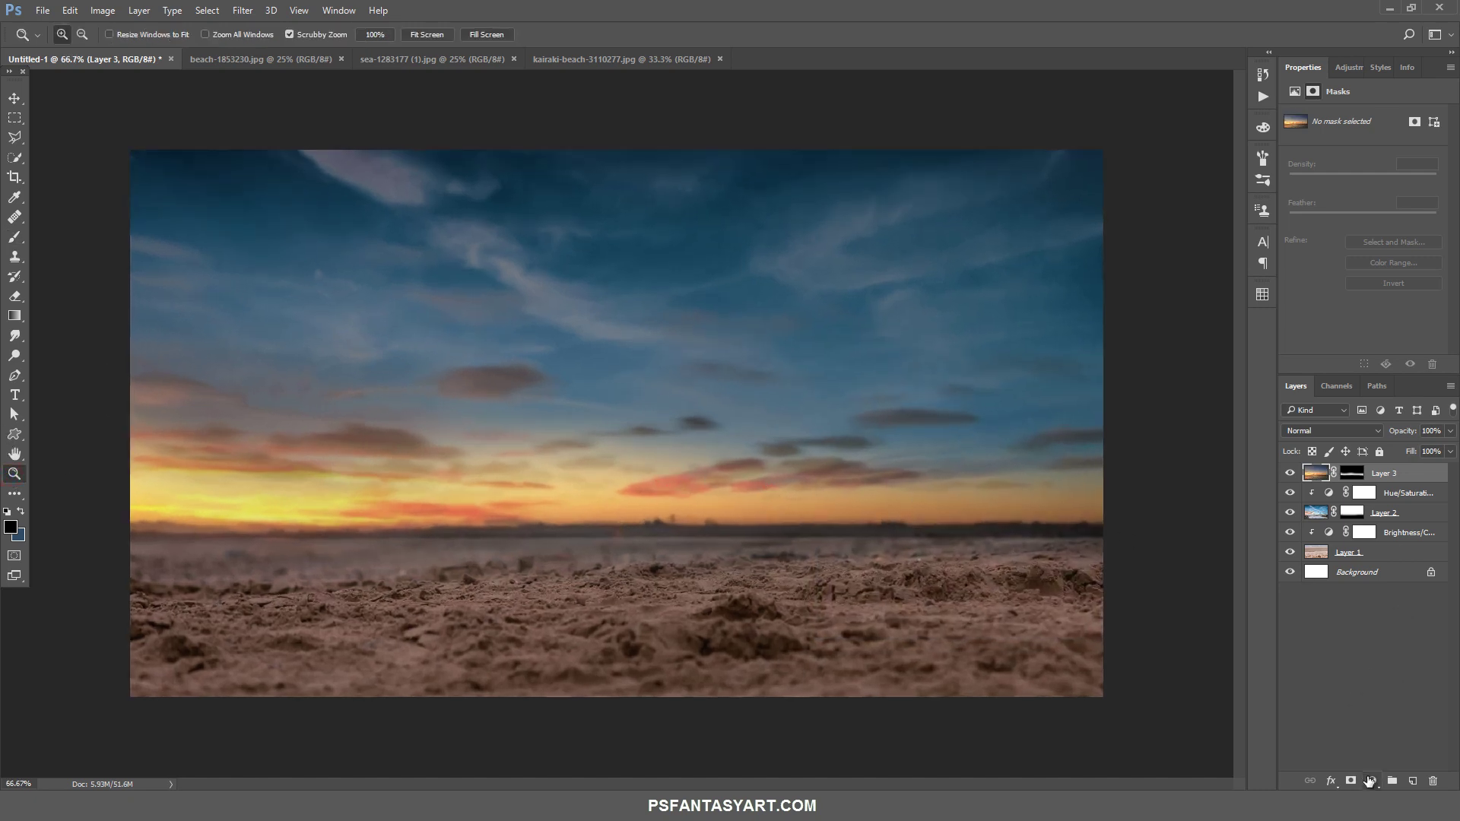
Add a Hue/Saturation adjustment clipped to Layer 3, colorized at Hue 15, Saturation 50
{"action": "left_click", "coordinate": [1370, 781]}
{"action": "left_click", "coordinate": [1366, 594]}
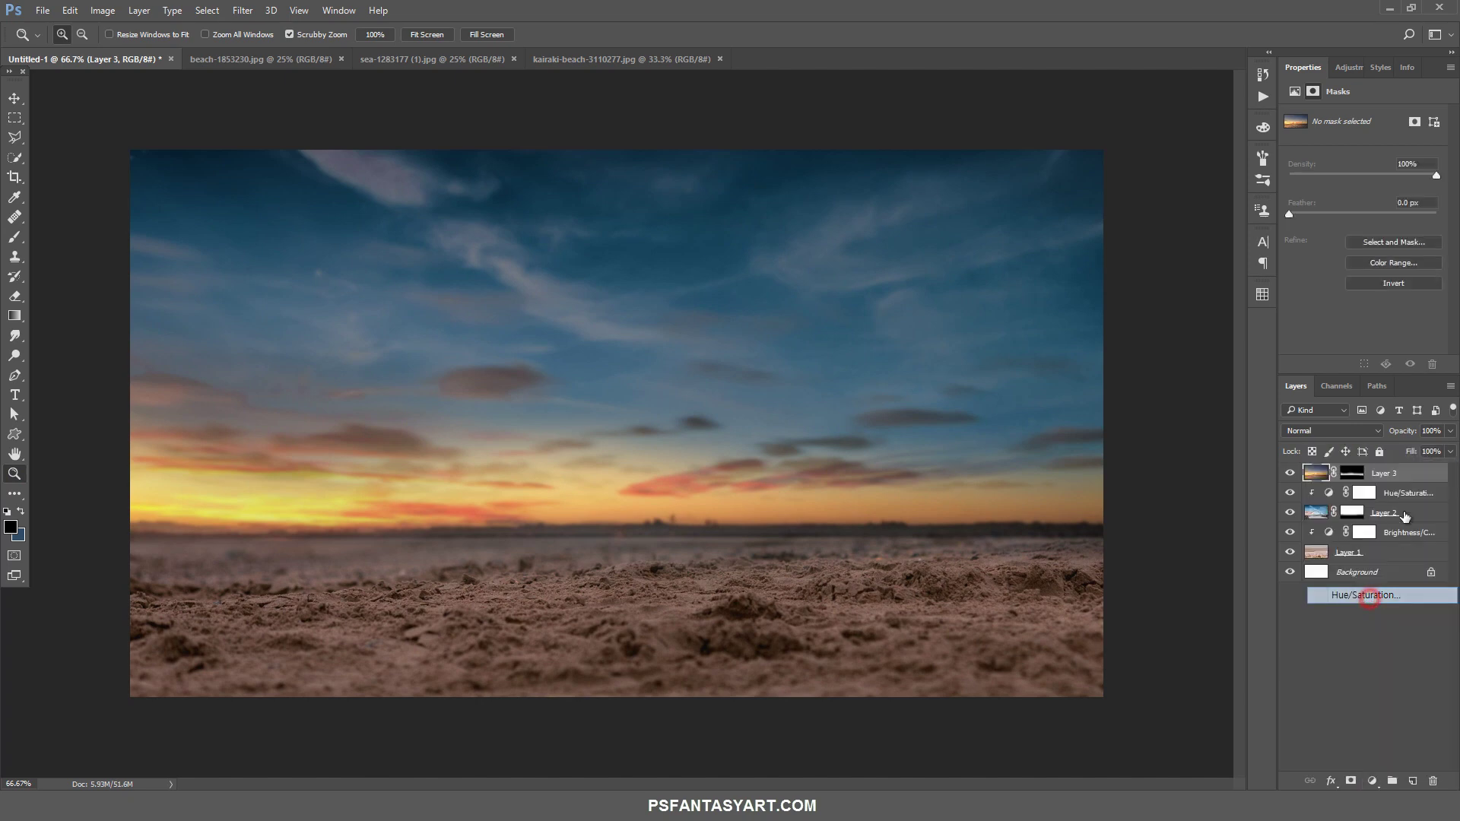
{"action": "left_click", "coordinate": [1420, 483], "text": "alt"}
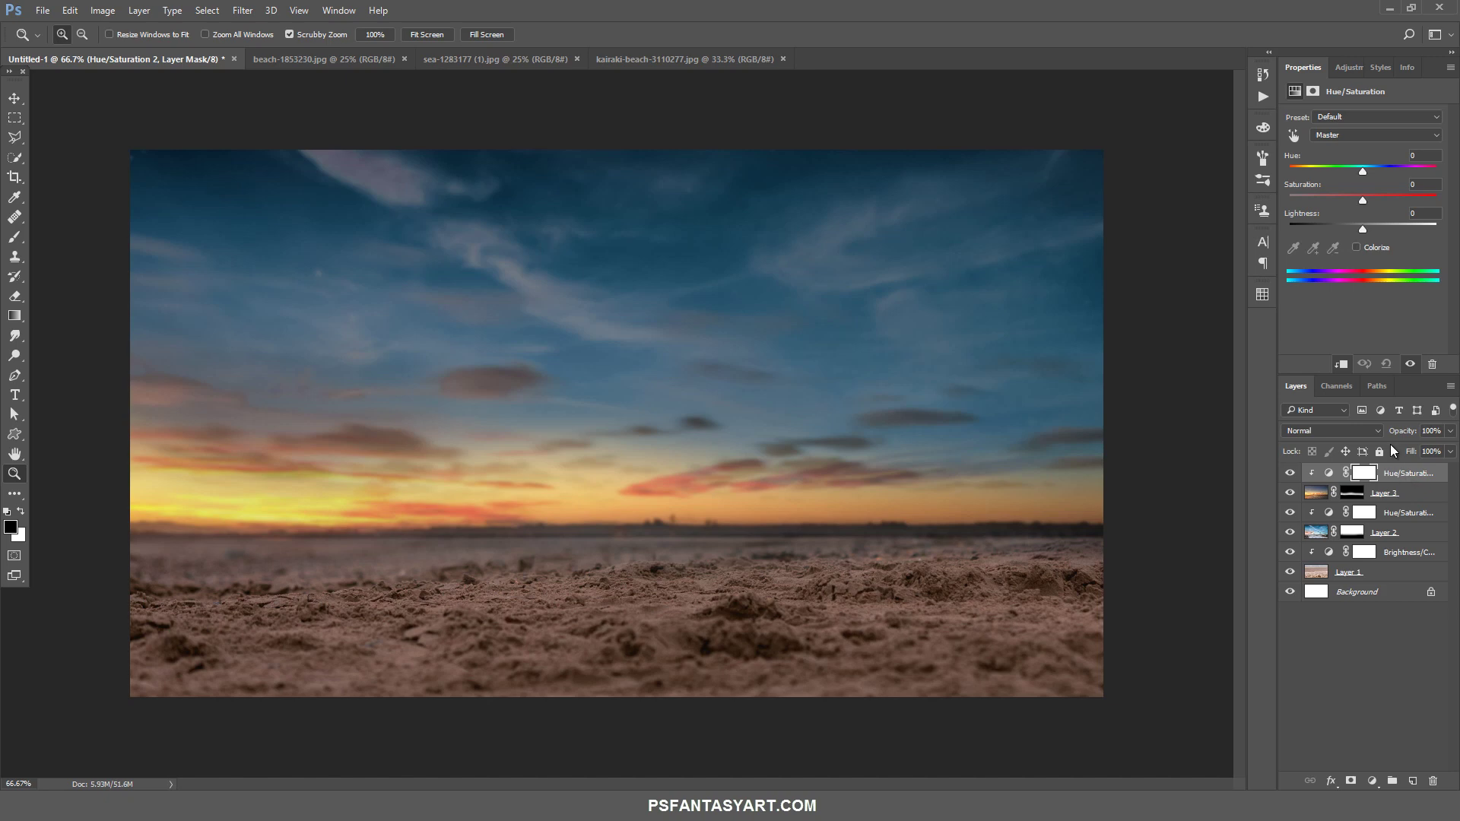
{"action": "left_click", "coordinate": [1356, 247]}
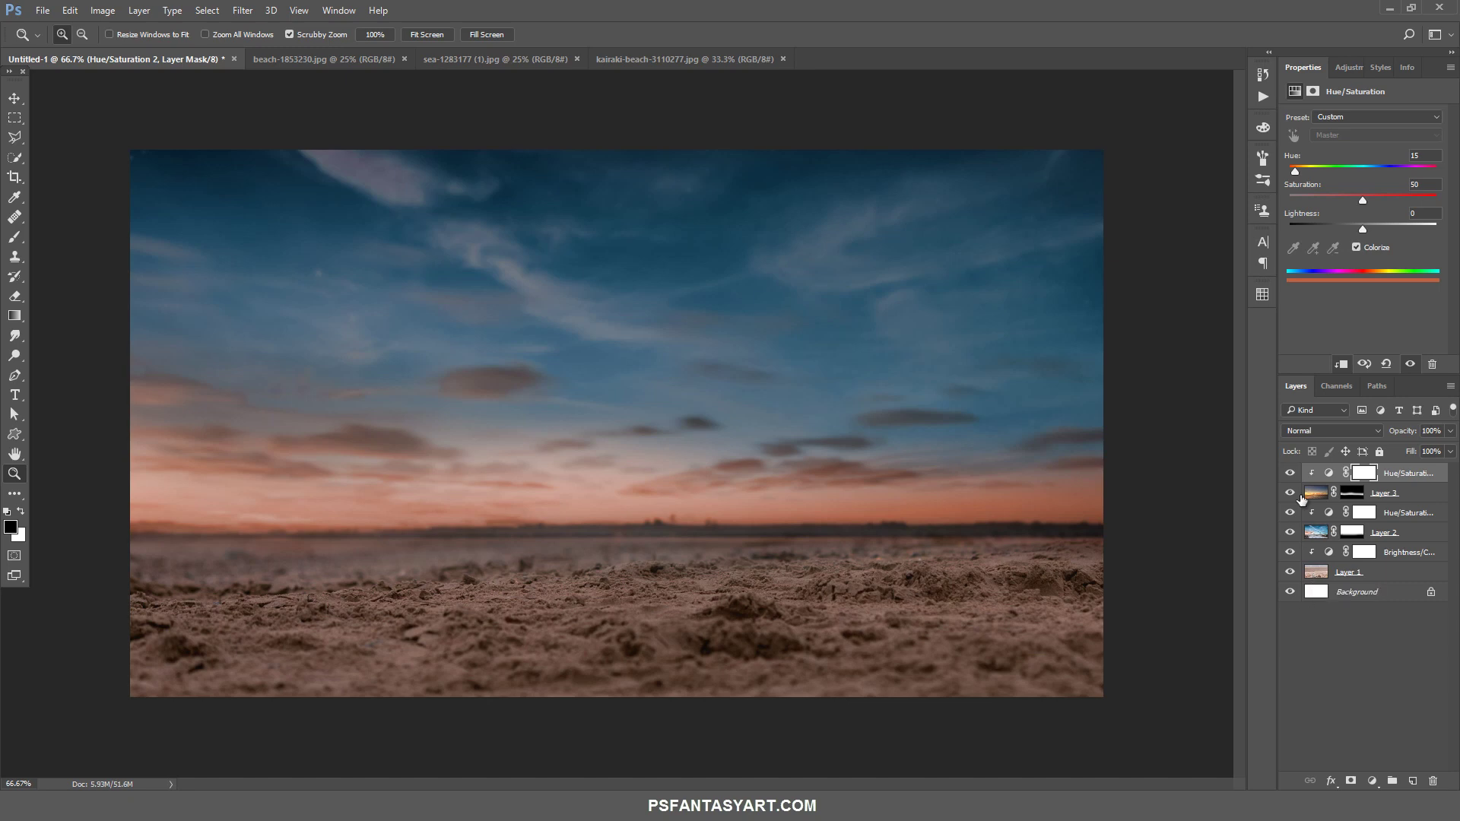
{"action": "left_click", "coordinate": [1289, 473]}
Nudge Layer 3 slightly lower, then paint its mask over the foreground sand with a 400-px brush
{"action": "left_click", "coordinate": [1352, 499]}
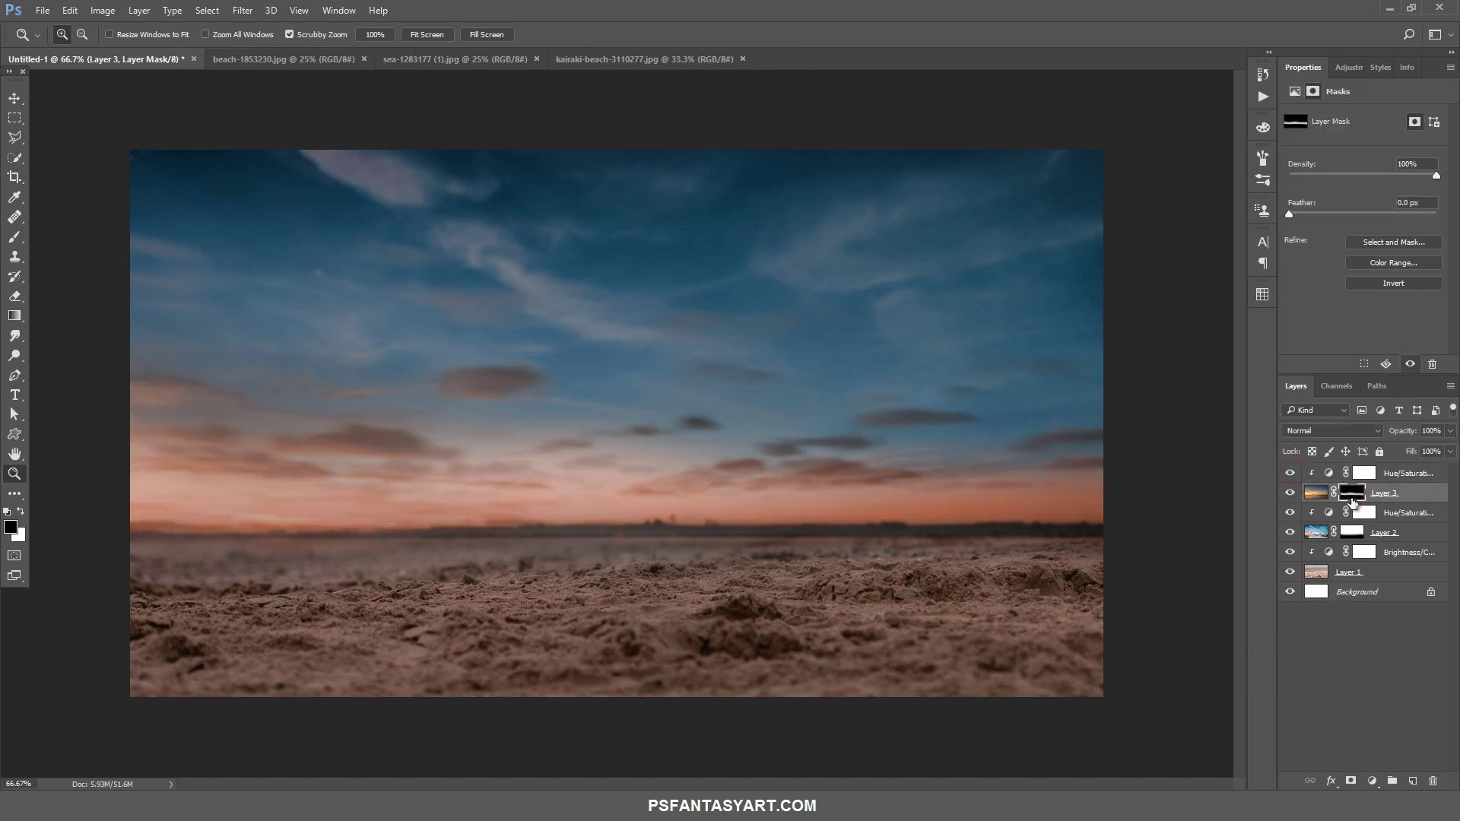
{"action": "left_click", "coordinate": [15, 237]}
{"action": "key", "text": "bracketright"}
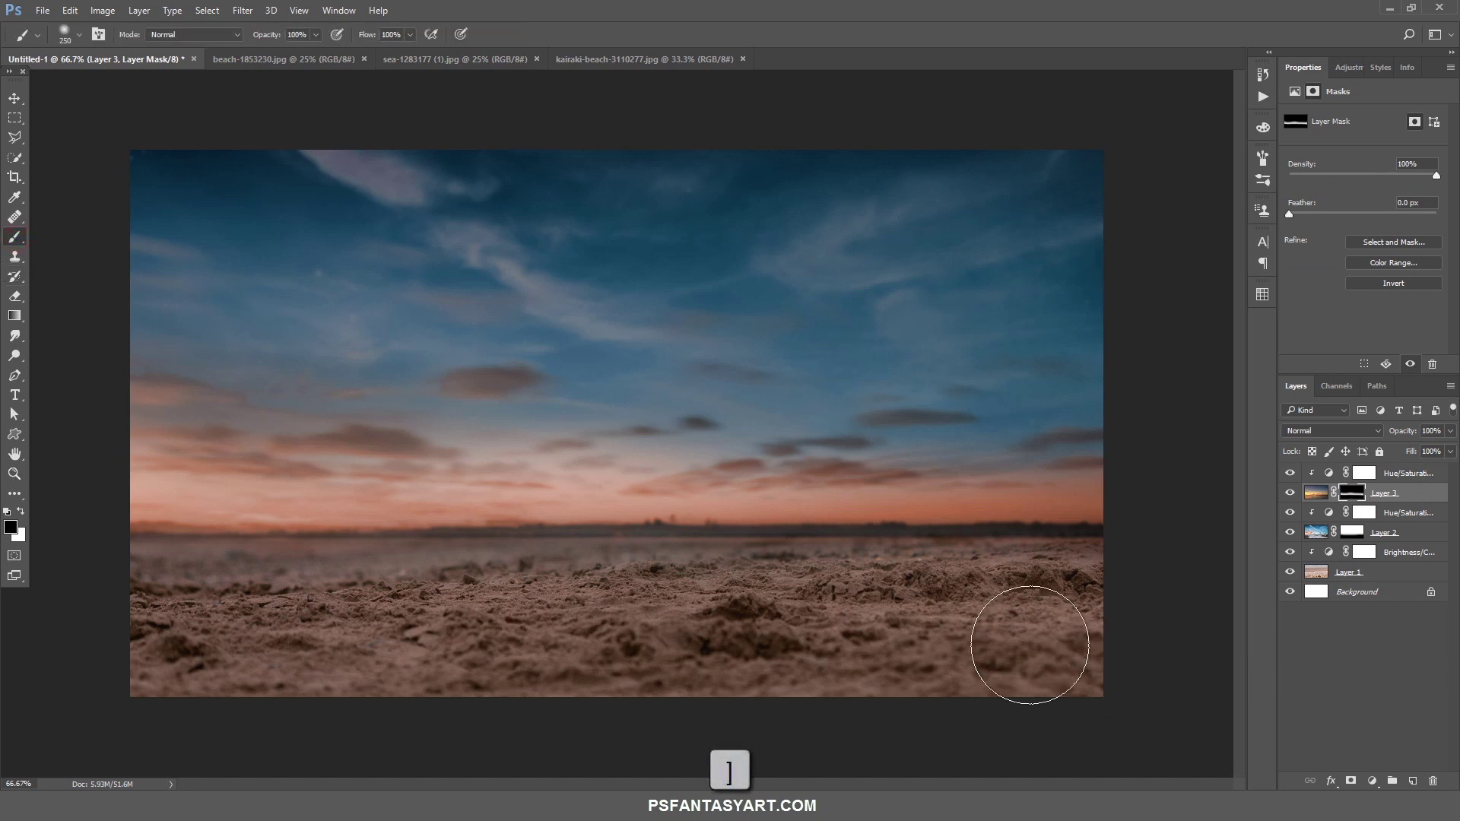
{"action": "key", "text": "bracketright"}
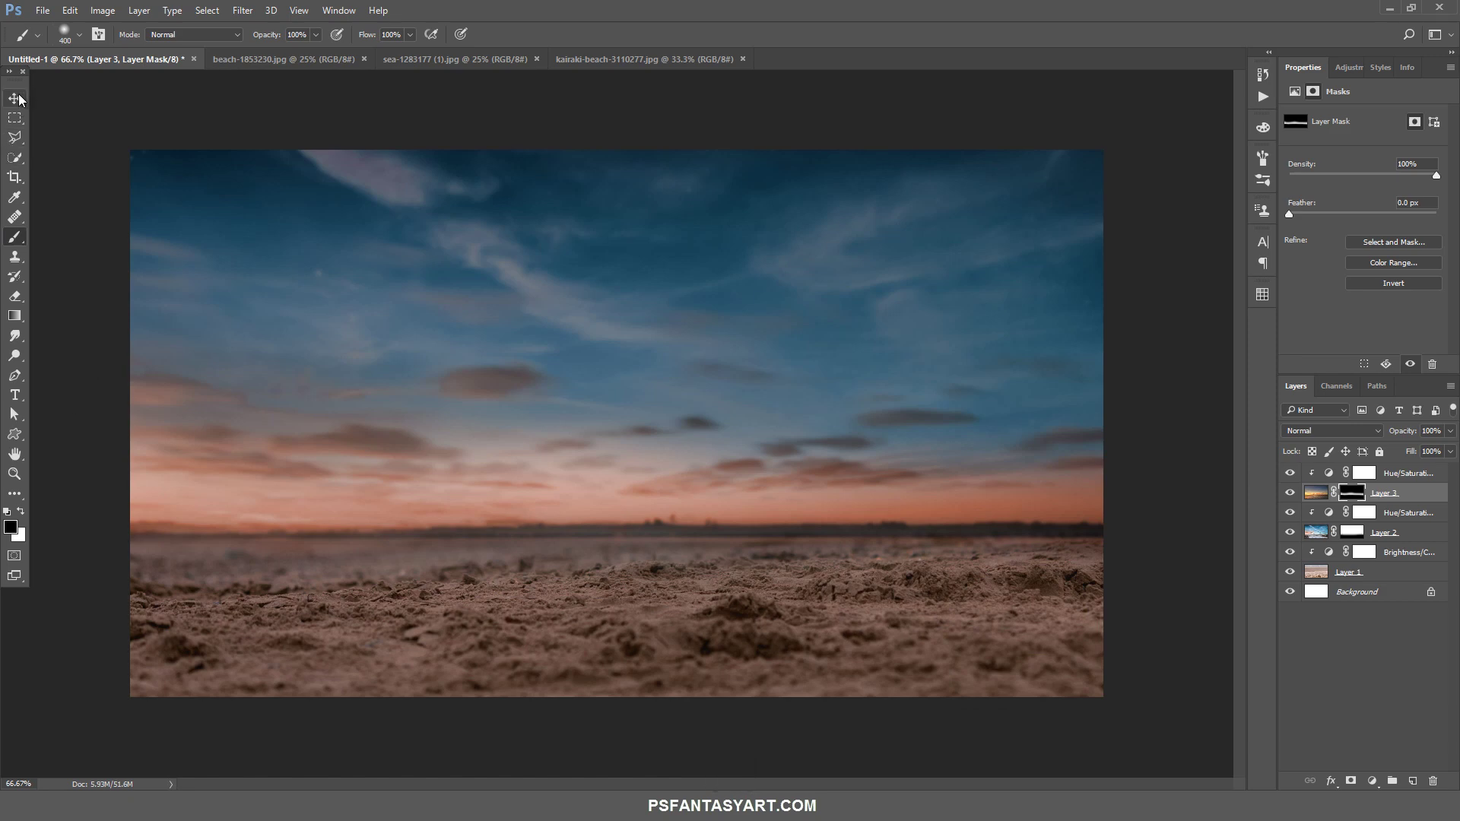
{"action": "left_click", "coordinate": [14, 98]}
{"action": "left_click_drag", "start_coordinate": [979, 409], "coordinate": [986, 408]}
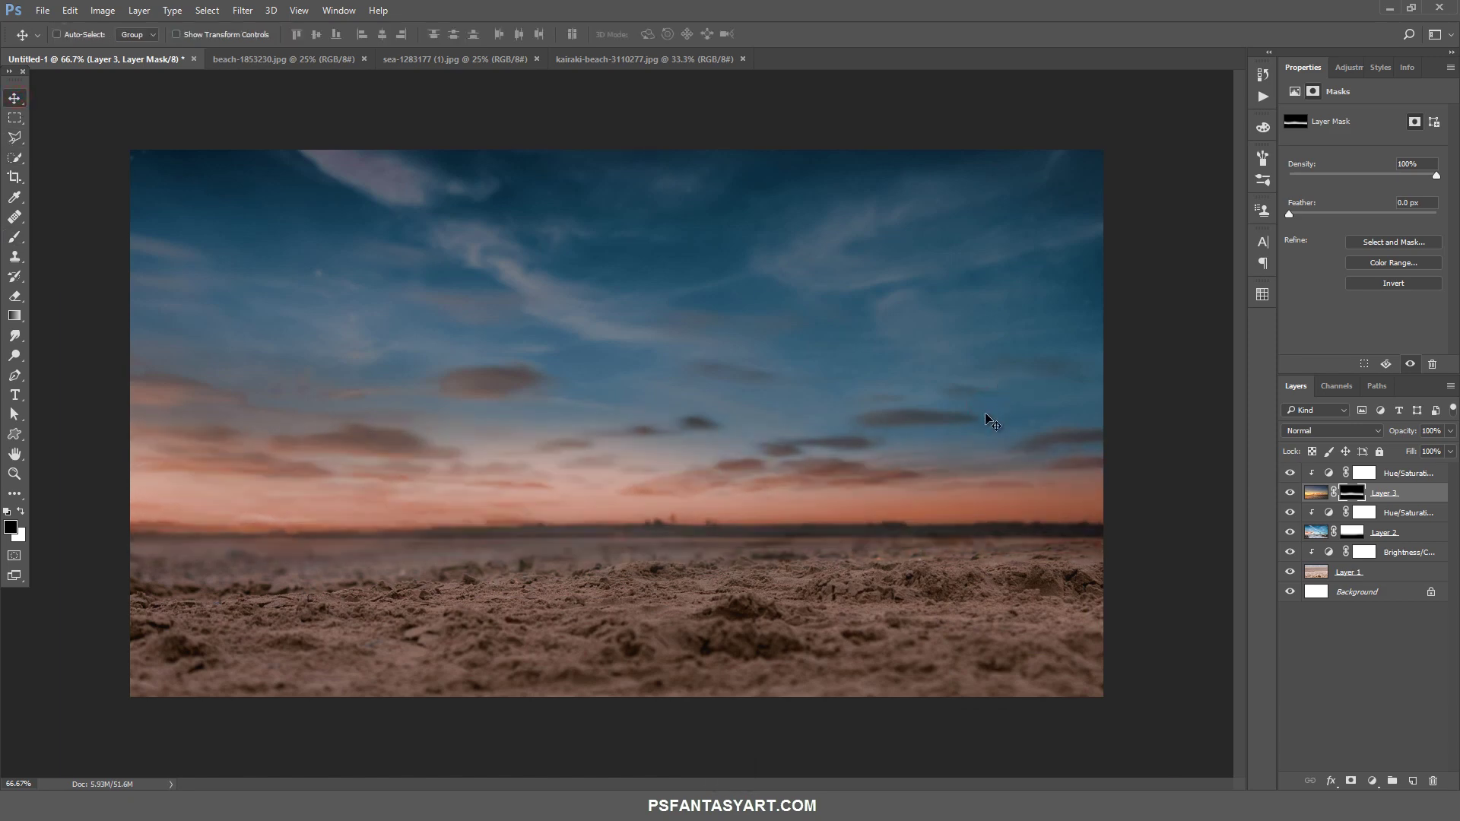
{"action": "left_click", "coordinate": [14, 237]}
{"action": "mouse_move", "coordinate": [1054, 615]}
{"action": "left_mouse_down"}
{"action": "mouse_move", "coordinate": [821, 690]}
{"action": "mouse_move", "coordinate": [634, 717]}
{"action": "left_mouse_up"}
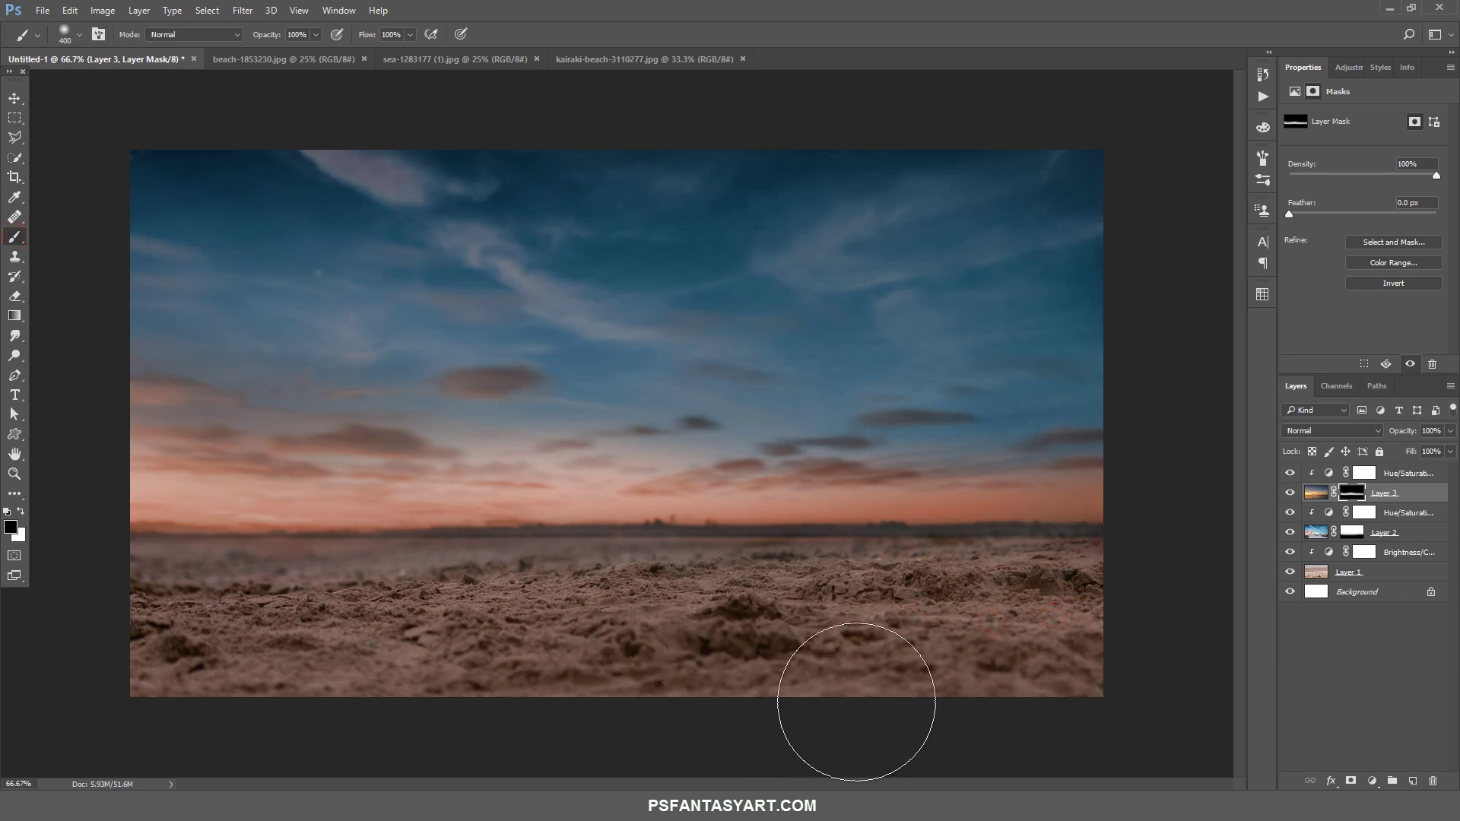
Rename Layer 3, Layer 2 and Layer 1 to sunset, sky and sand
{"action": "double_click", "coordinate": [1383, 492]}
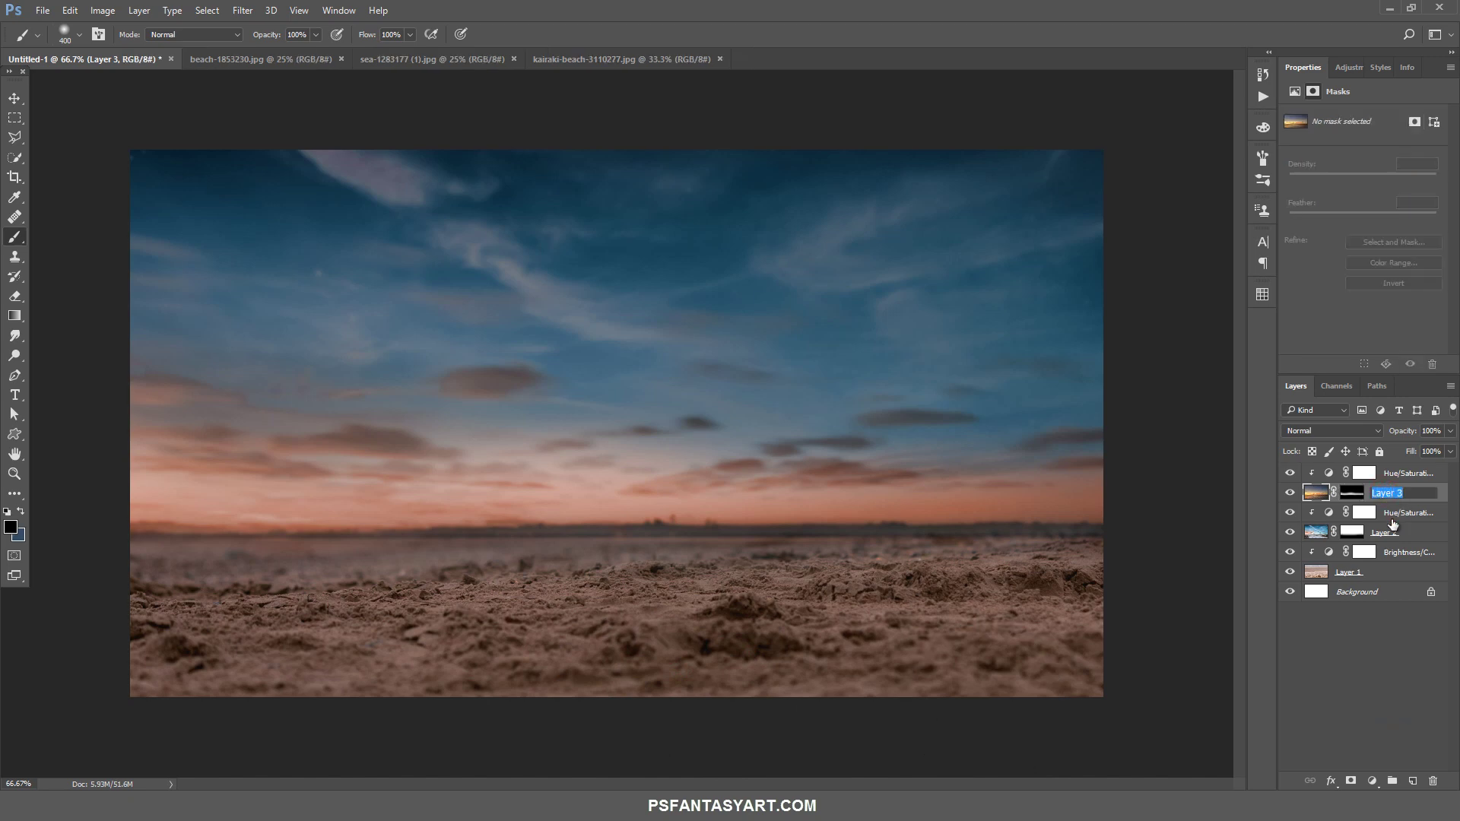
{"action": "type", "text": "sunset"}
{"action": "key", "text": "Return"}
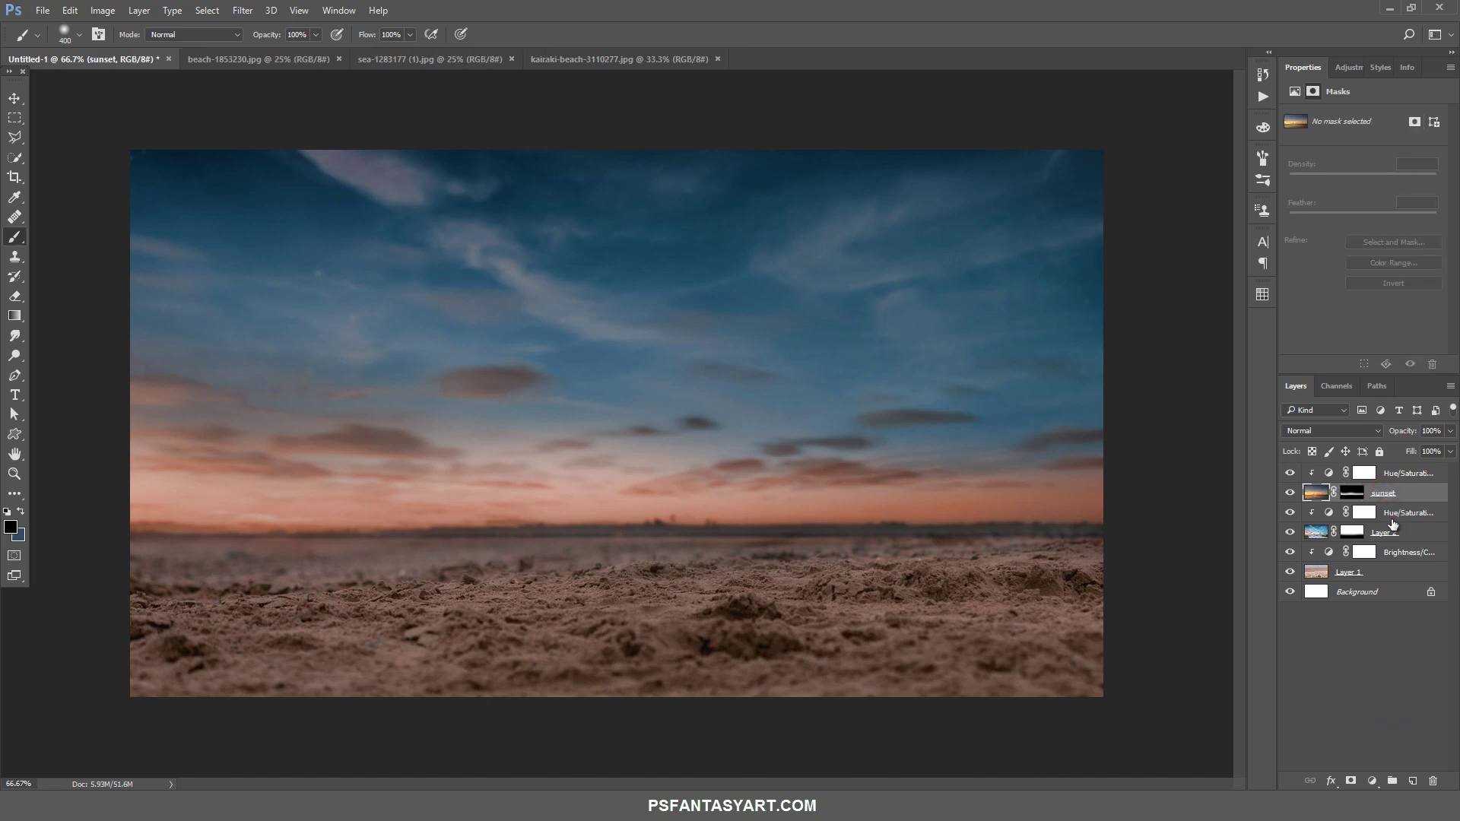
{"action": "double_click", "coordinate": [1390, 532]}
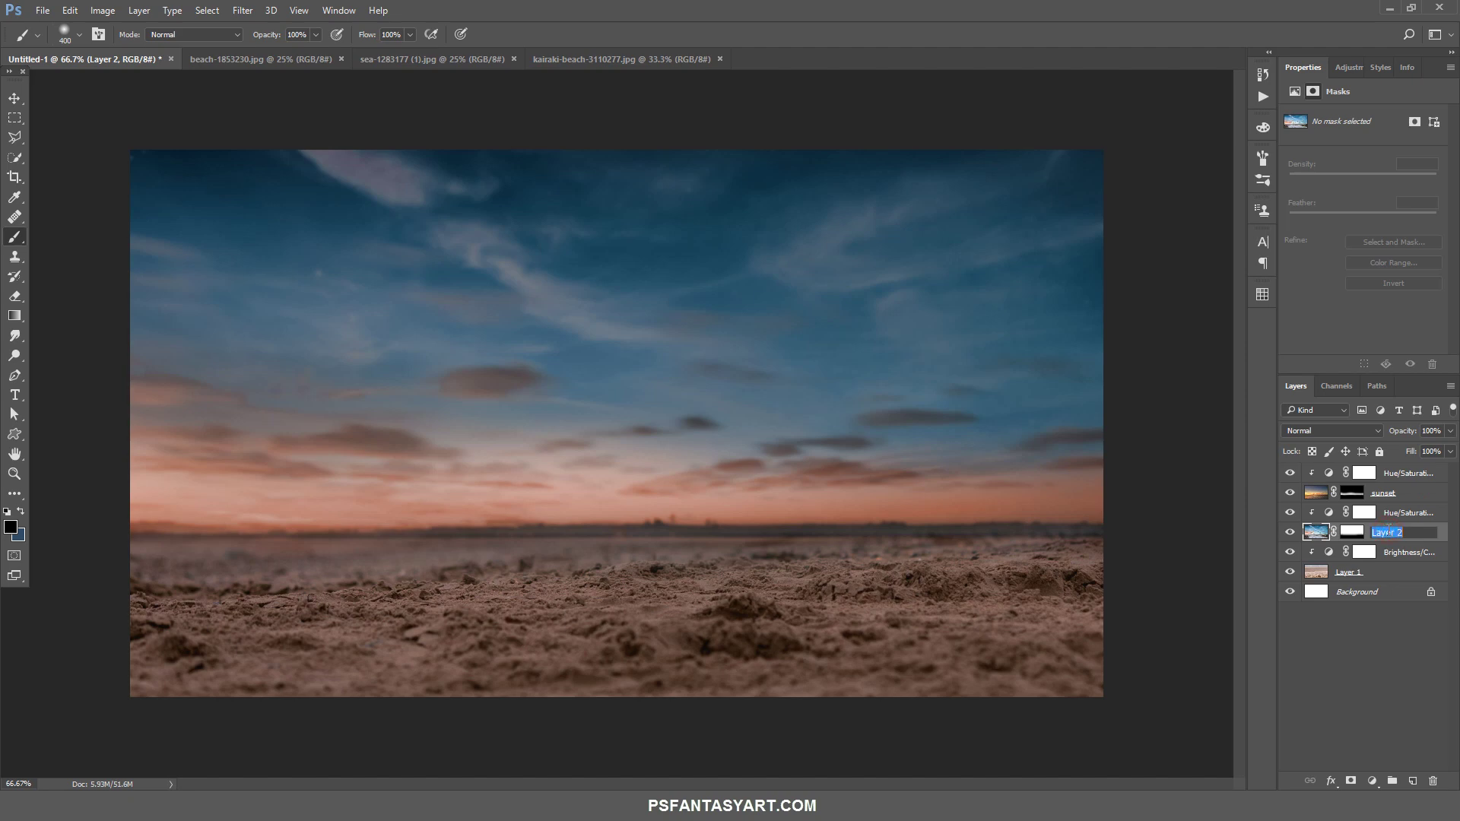
{"action": "type", "text": "sky"}
{"action": "key", "text": "Return"}
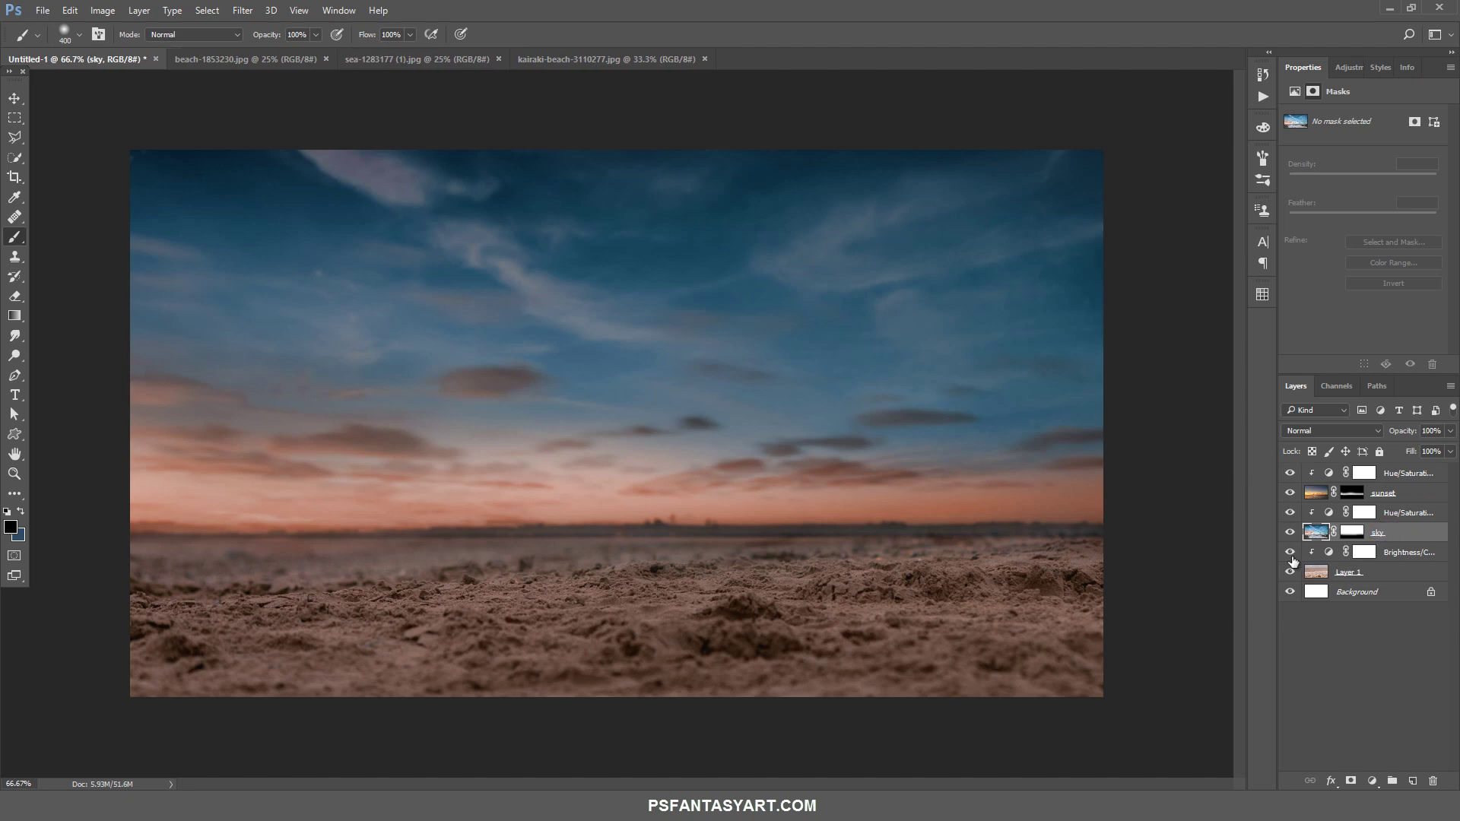
{"action": "double_click", "coordinate": [1347, 574]}
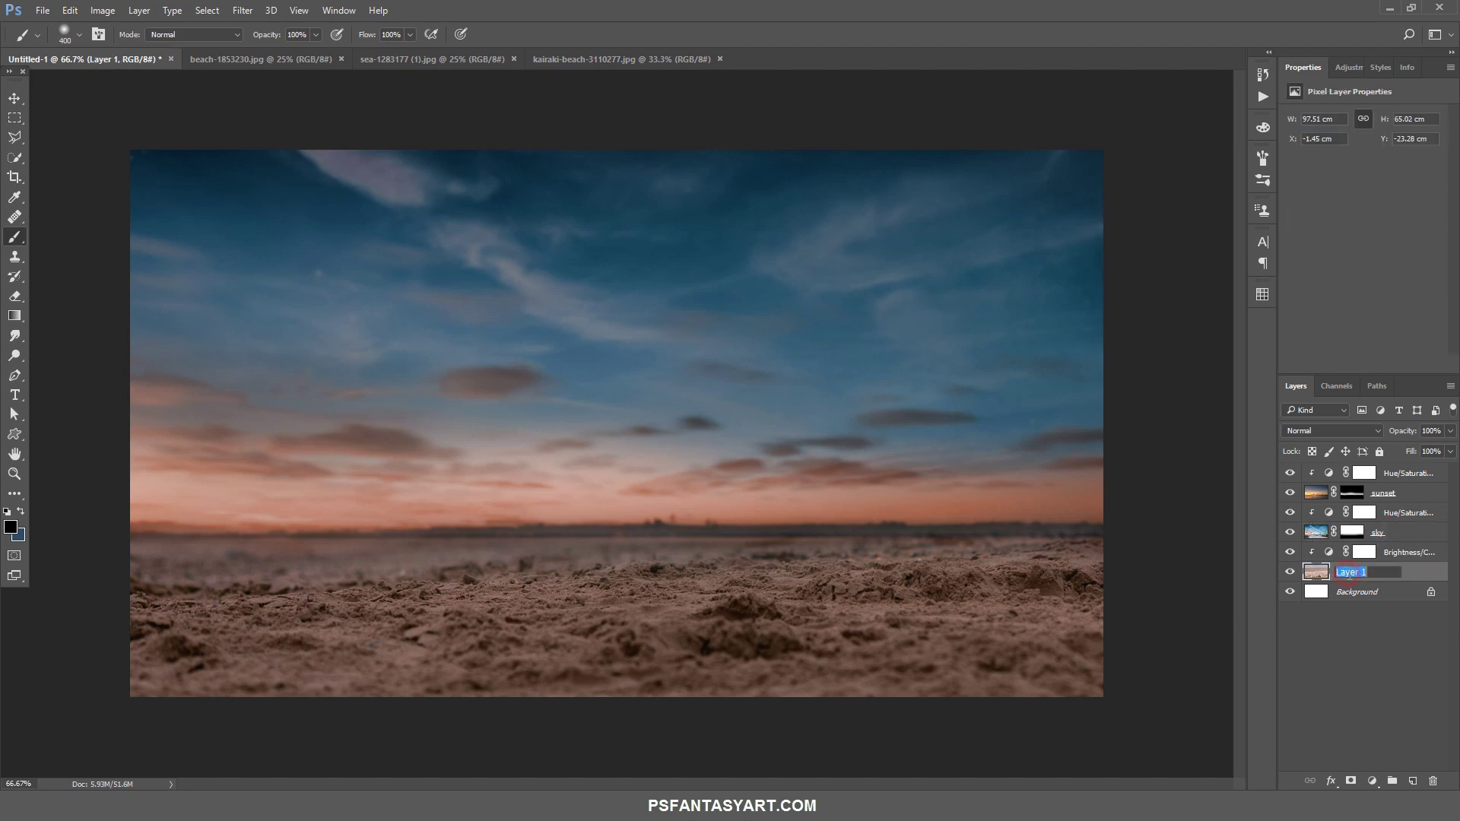
{"action": "type", "text": "sand"}
{"action": "key", "text": "Return"}
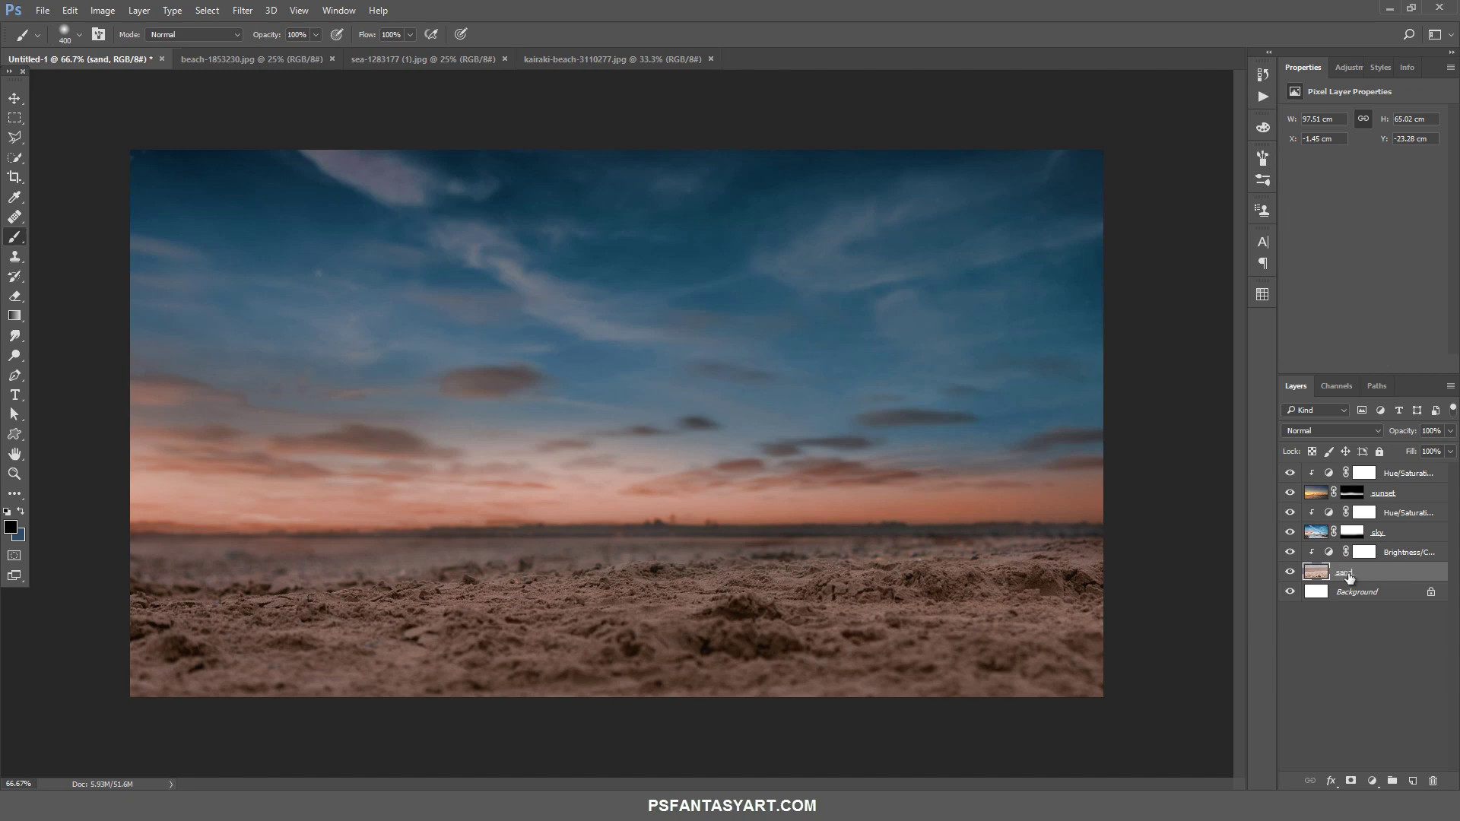
{"action": "left_click", "coordinate": [1408, 476]}
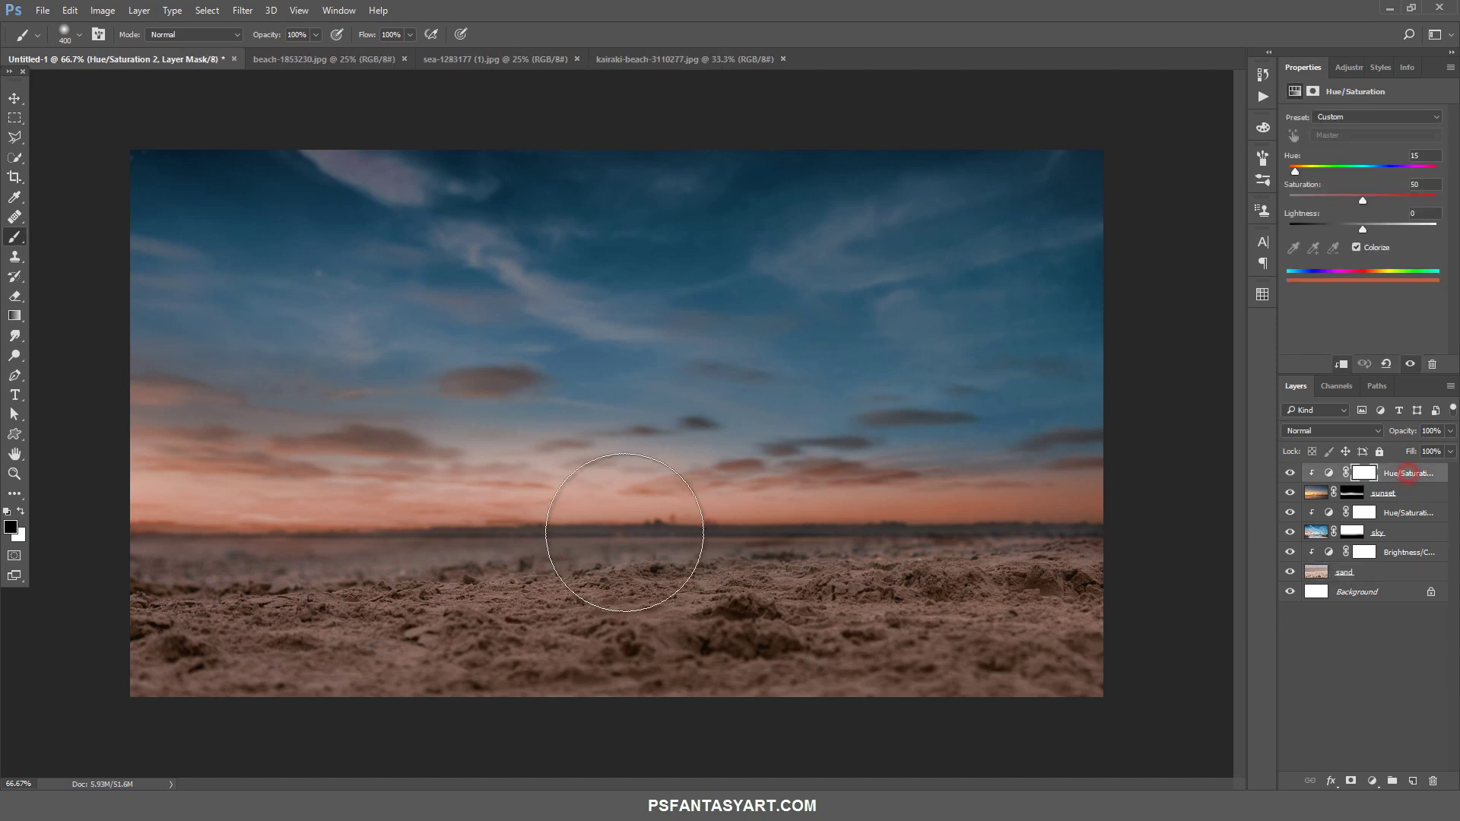
{"action": "left_click", "coordinate": [38, 10]}
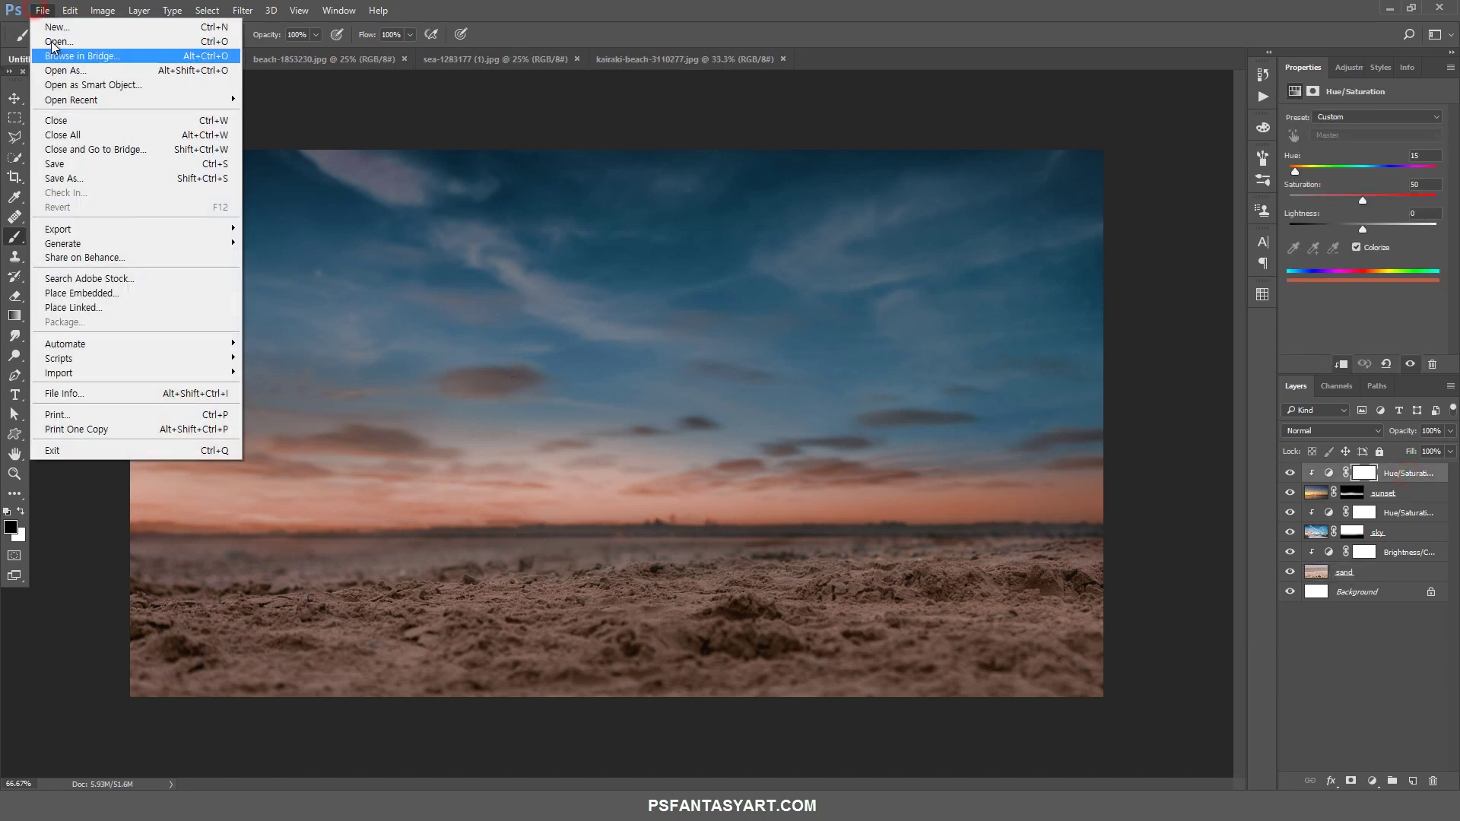
Open the wizard-nebula image and drag it into the beach composite
{"action": "left_click", "coordinate": [69, 41]}
{"action": "left_click", "coordinate": [263, 247]}
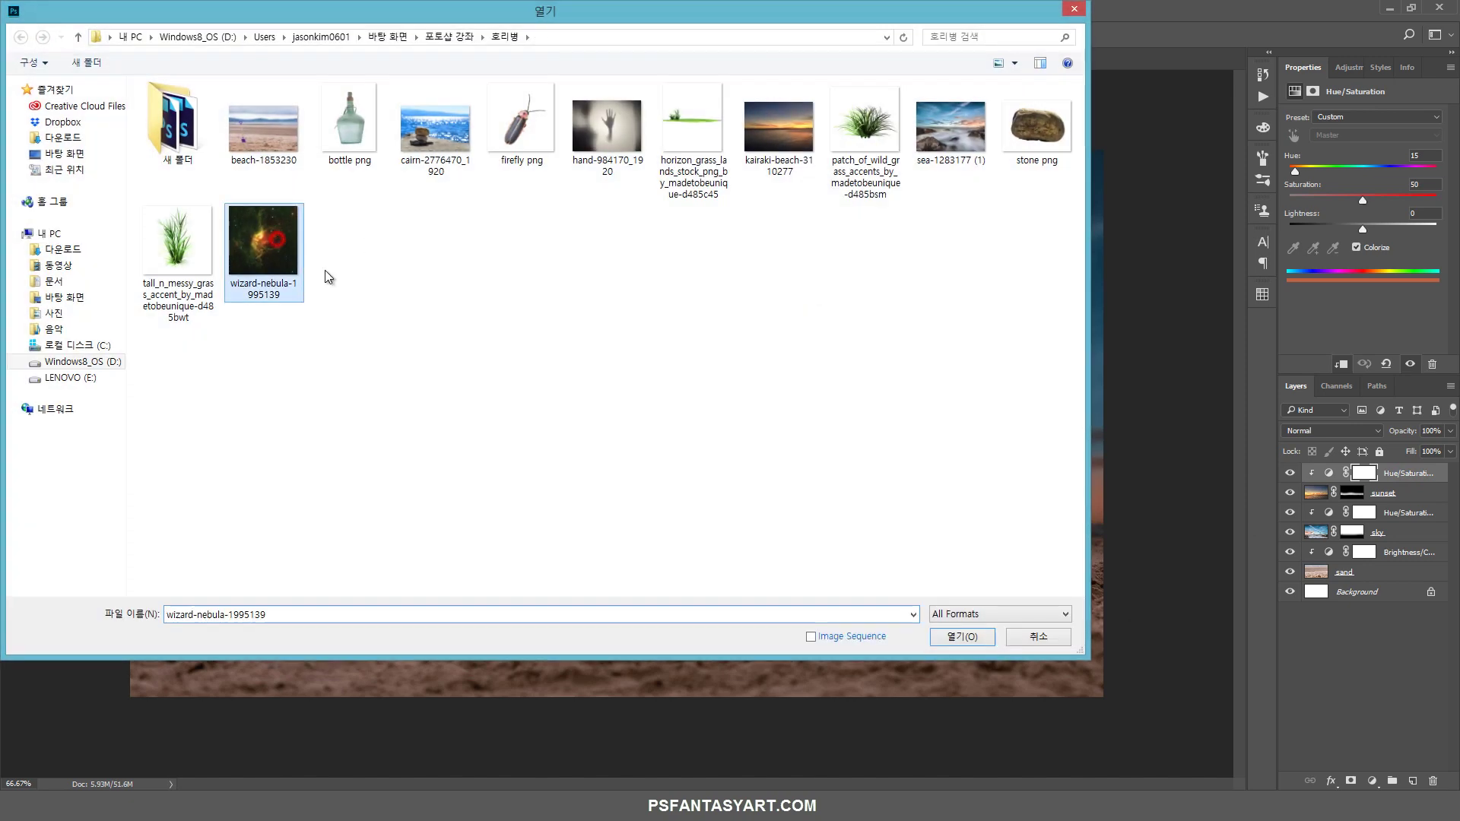
{"action": "left_click", "coordinate": [963, 643]}
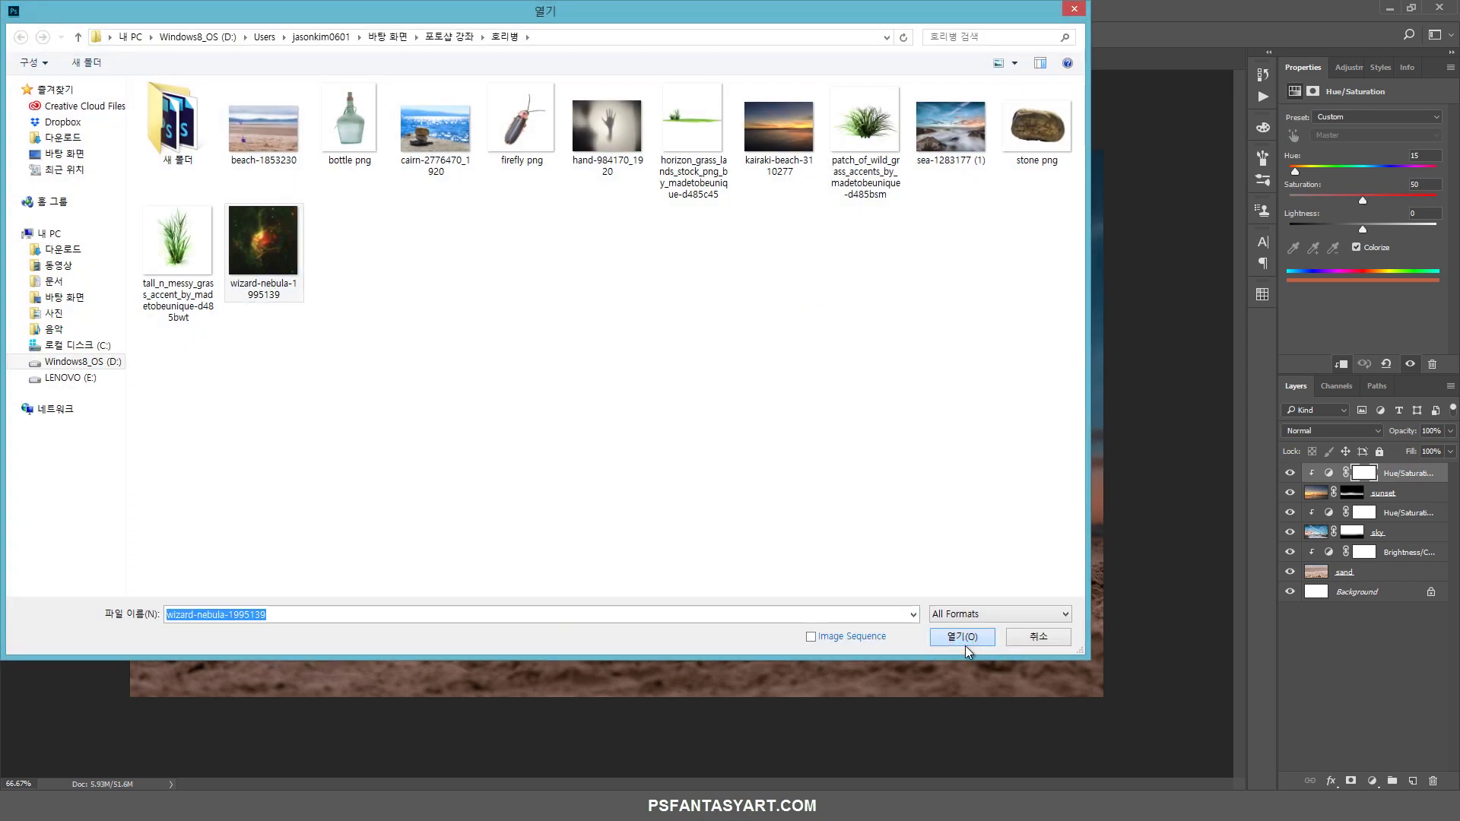
{"action": "left_click", "coordinate": [964, 642]}
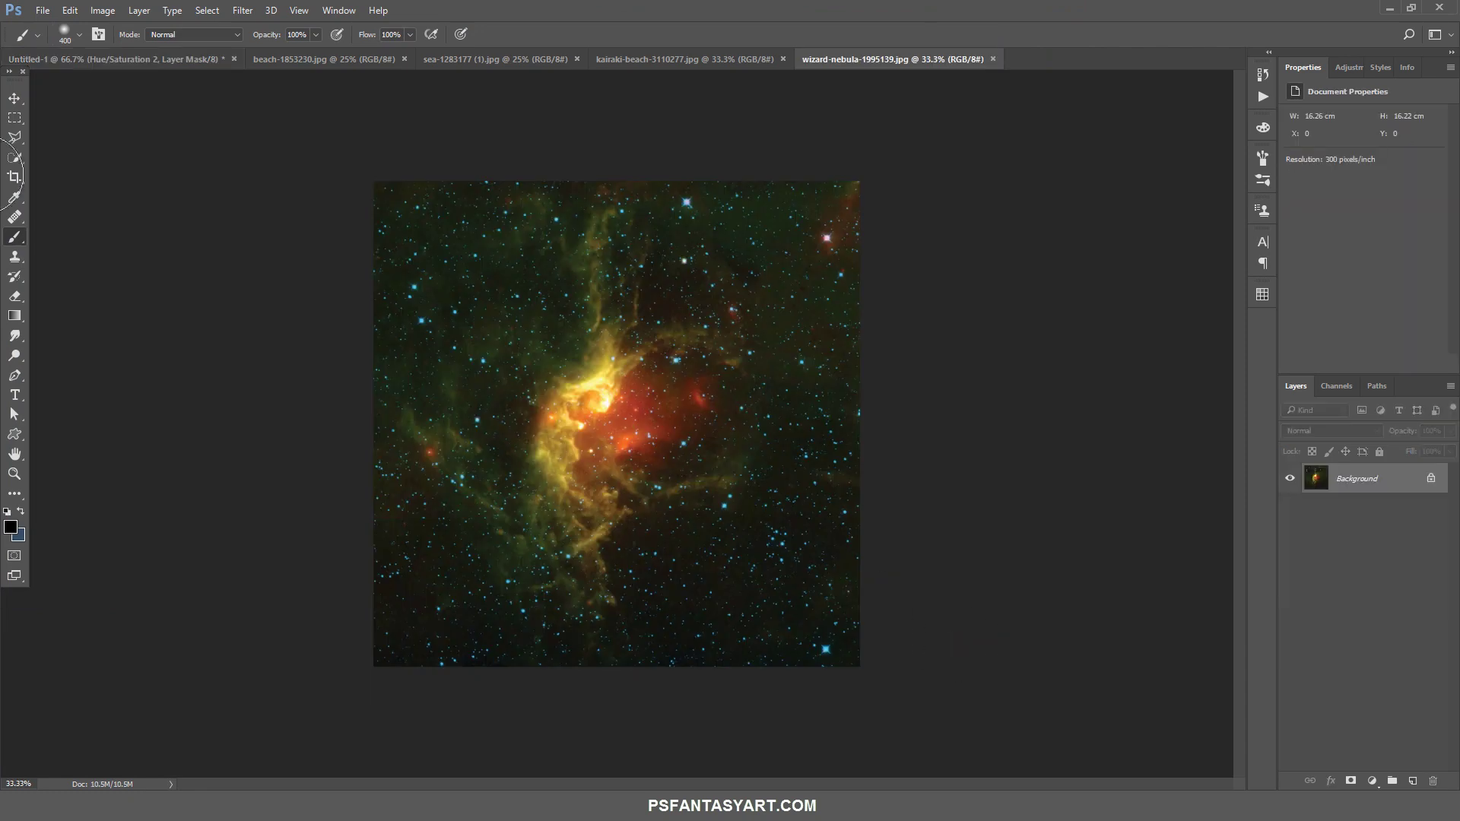
{"action": "left_click", "coordinate": [14, 99]}
{"action": "mouse_move", "coordinate": [427, 184]}
{"action": "left_mouse_down"}
{"action": "mouse_move", "coordinate": [188, 69]}
{"action": "mouse_move", "coordinate": [368, 270]}
{"action": "left_mouse_up"}
Free-transform the nebula layer straight down in the frame and commit it
{"action": "key", "text": "z"}
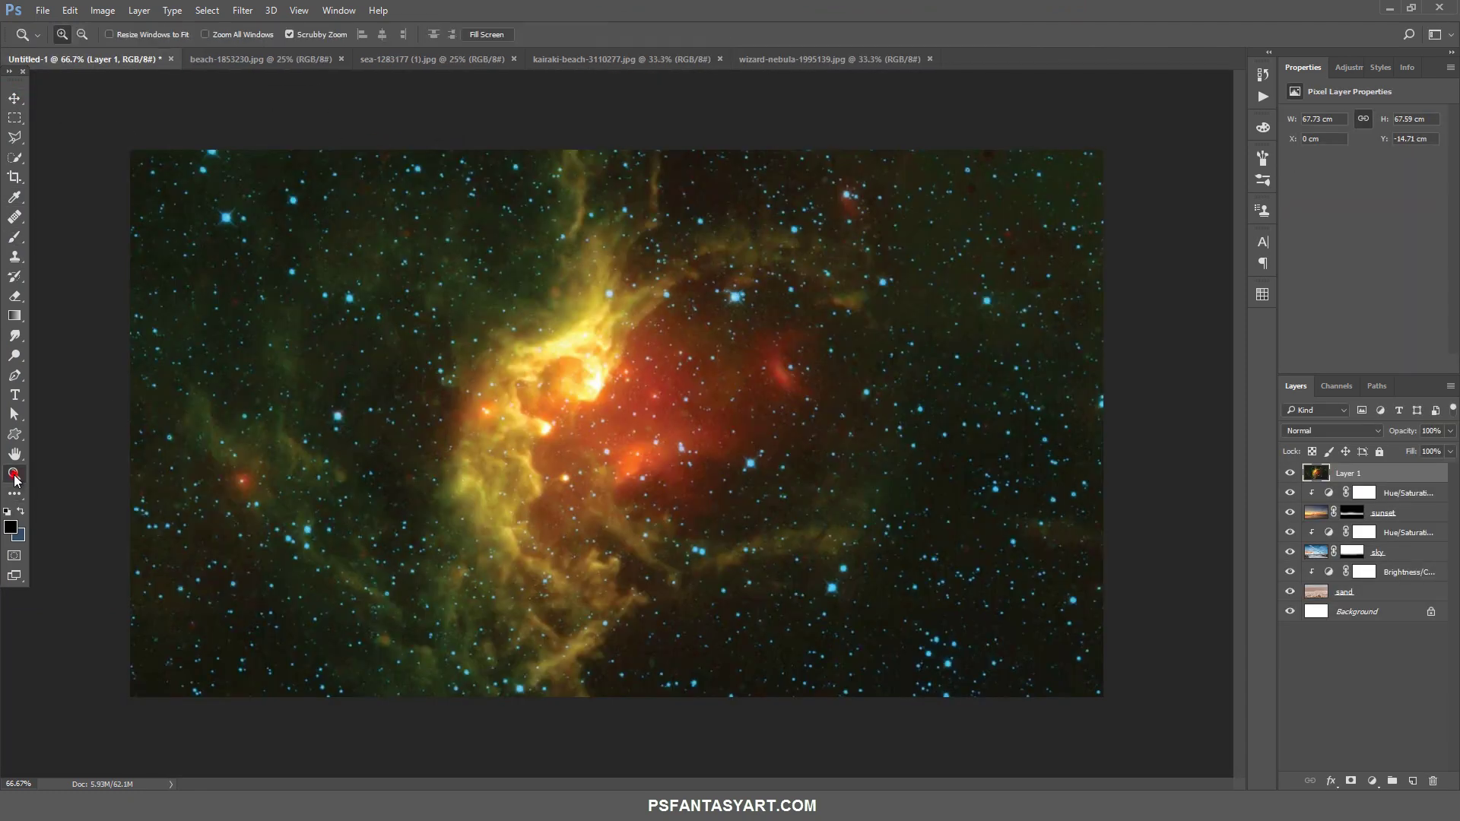
{"action": "left_click_drag", "start_coordinate": [623, 425], "coordinate": [577, 436]}
{"action": "key", "text": "ctrl+t"}
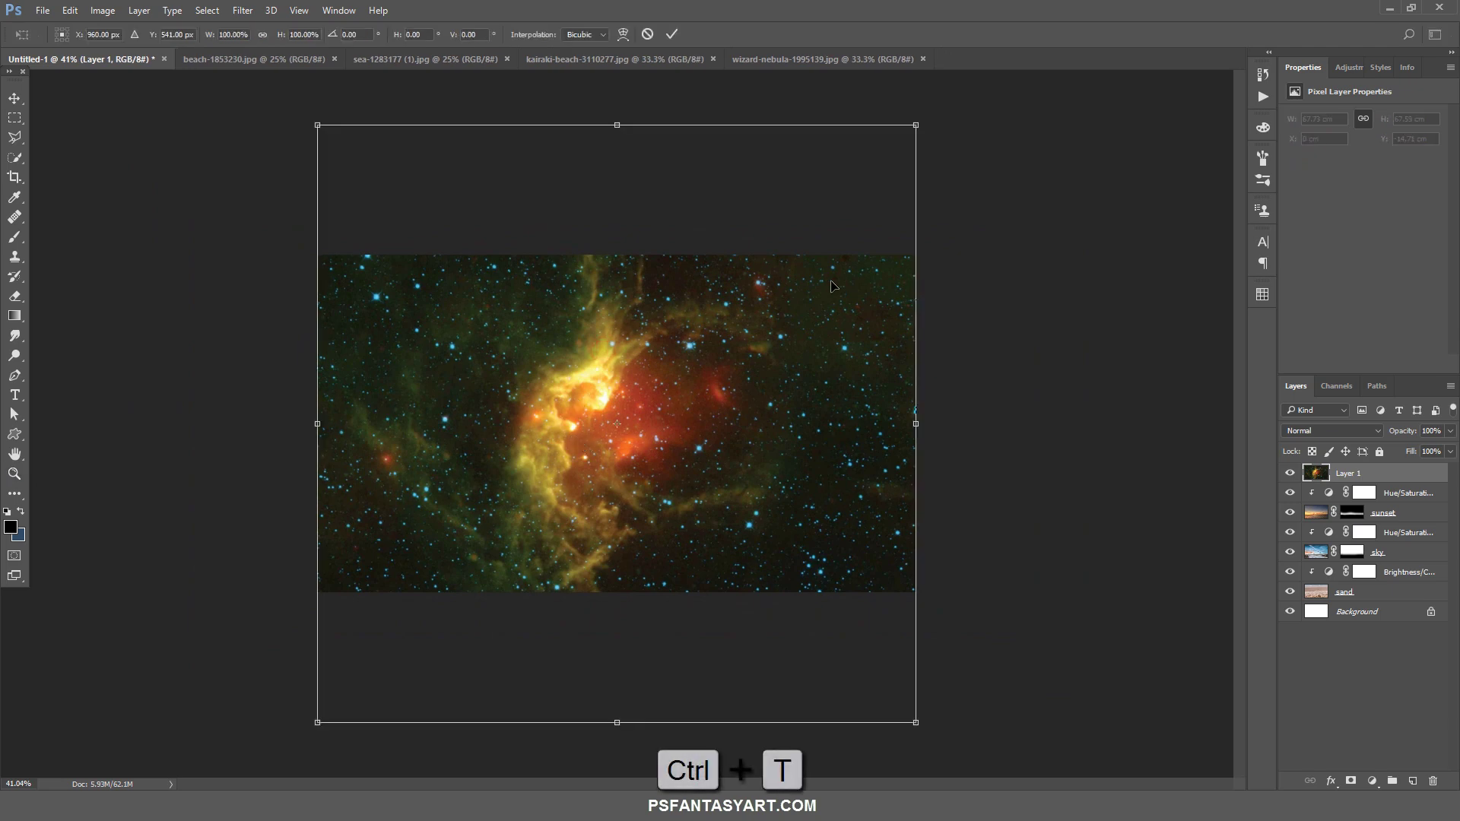
{"action": "mouse_move", "coordinate": [806, 195]}
{"action": "left_mouse_down"}
{"action": "mouse_move", "coordinate": [806, 298]}
{"action": "mouse_move", "coordinate": [806, 254]}
{"action": "left_mouse_up"}
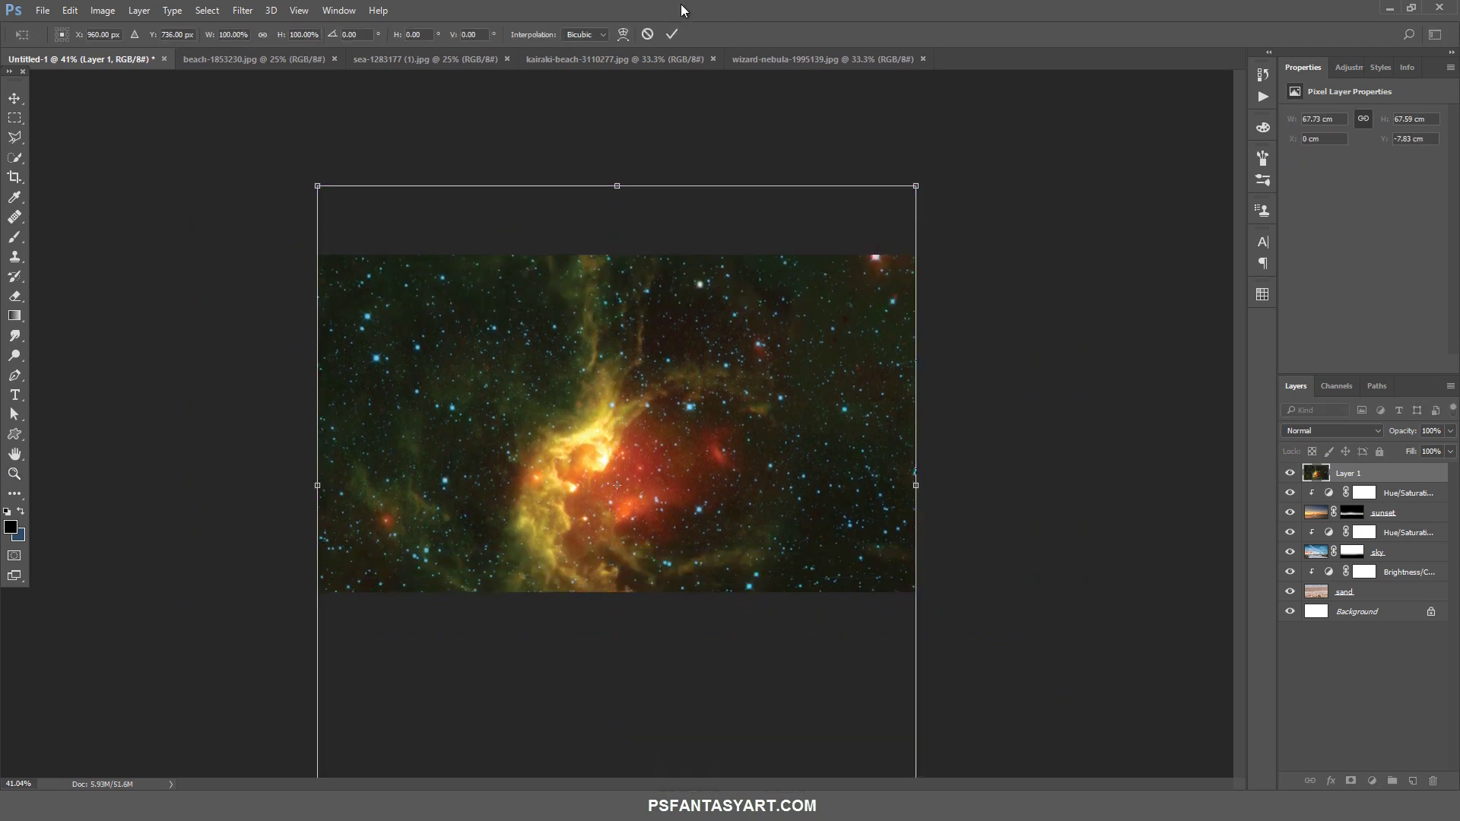
{"action": "left_click", "coordinate": [671, 35]}
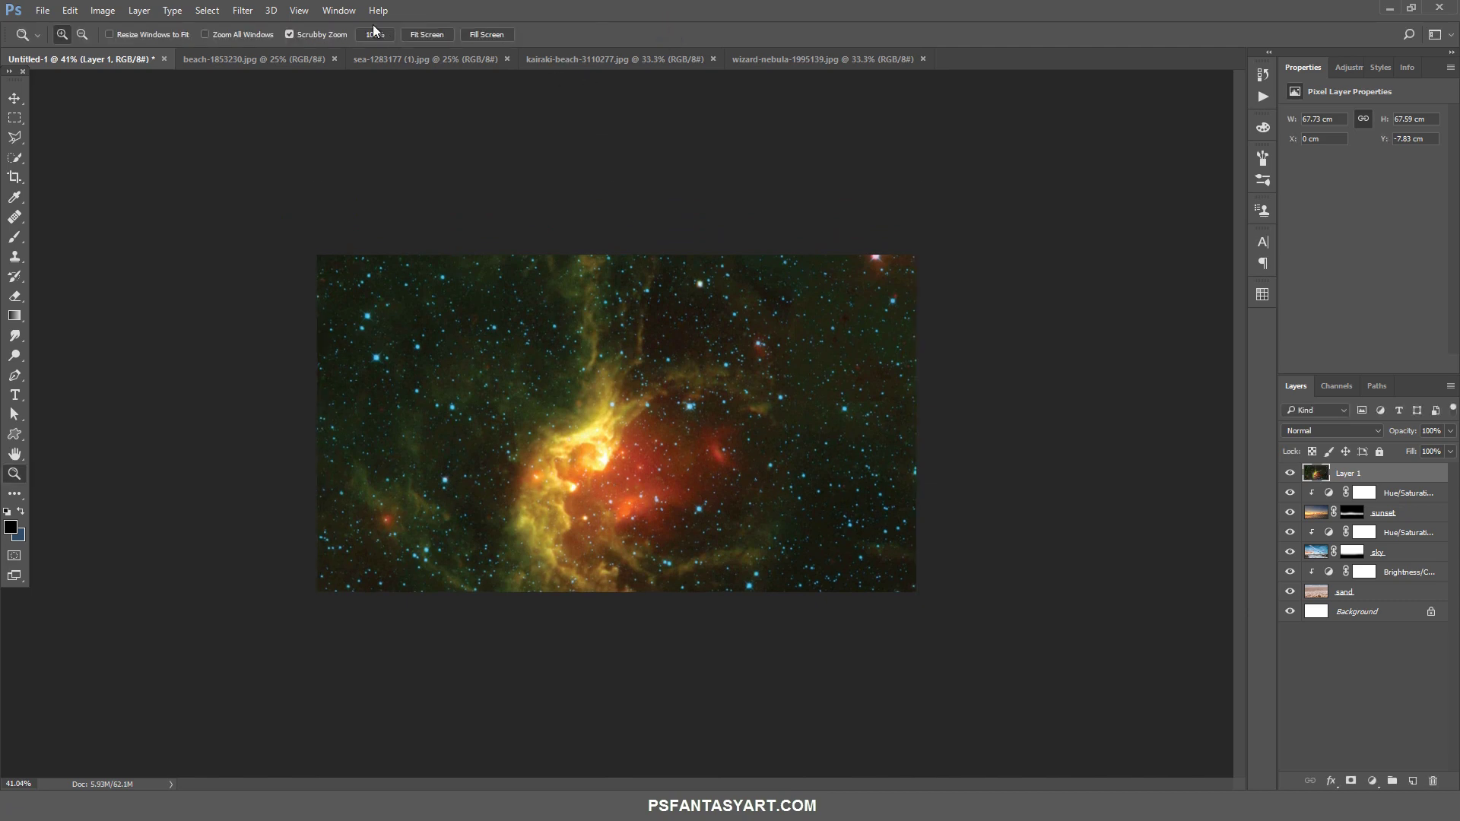
Apply a 5-pixel Gaussian Blur to the nebula layer
{"action": "left_click", "coordinate": [244, 10]}
{"action": "mouse_move", "coordinate": [335, 178]}
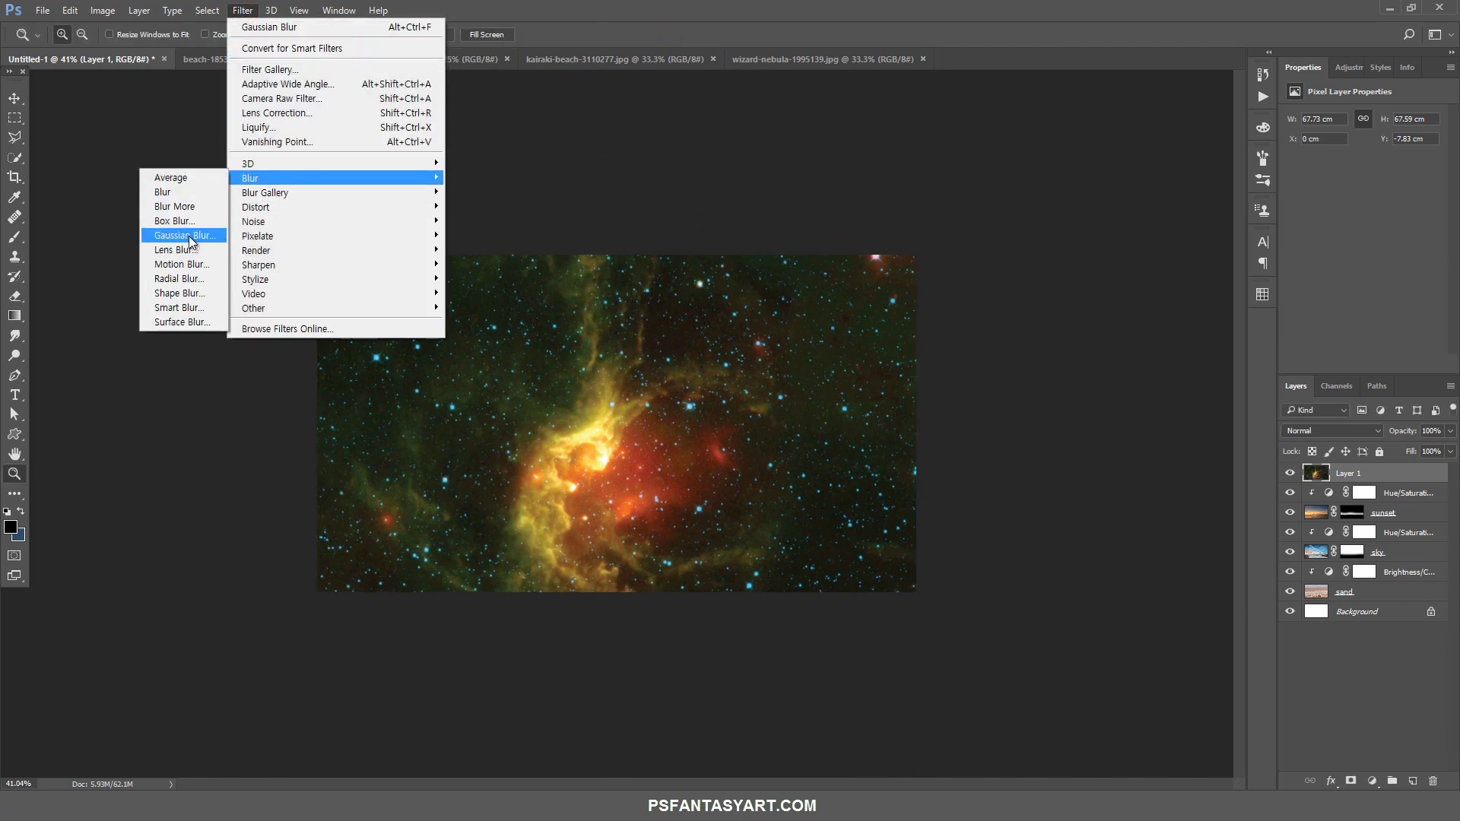
{"action": "left_click", "coordinate": [186, 240]}
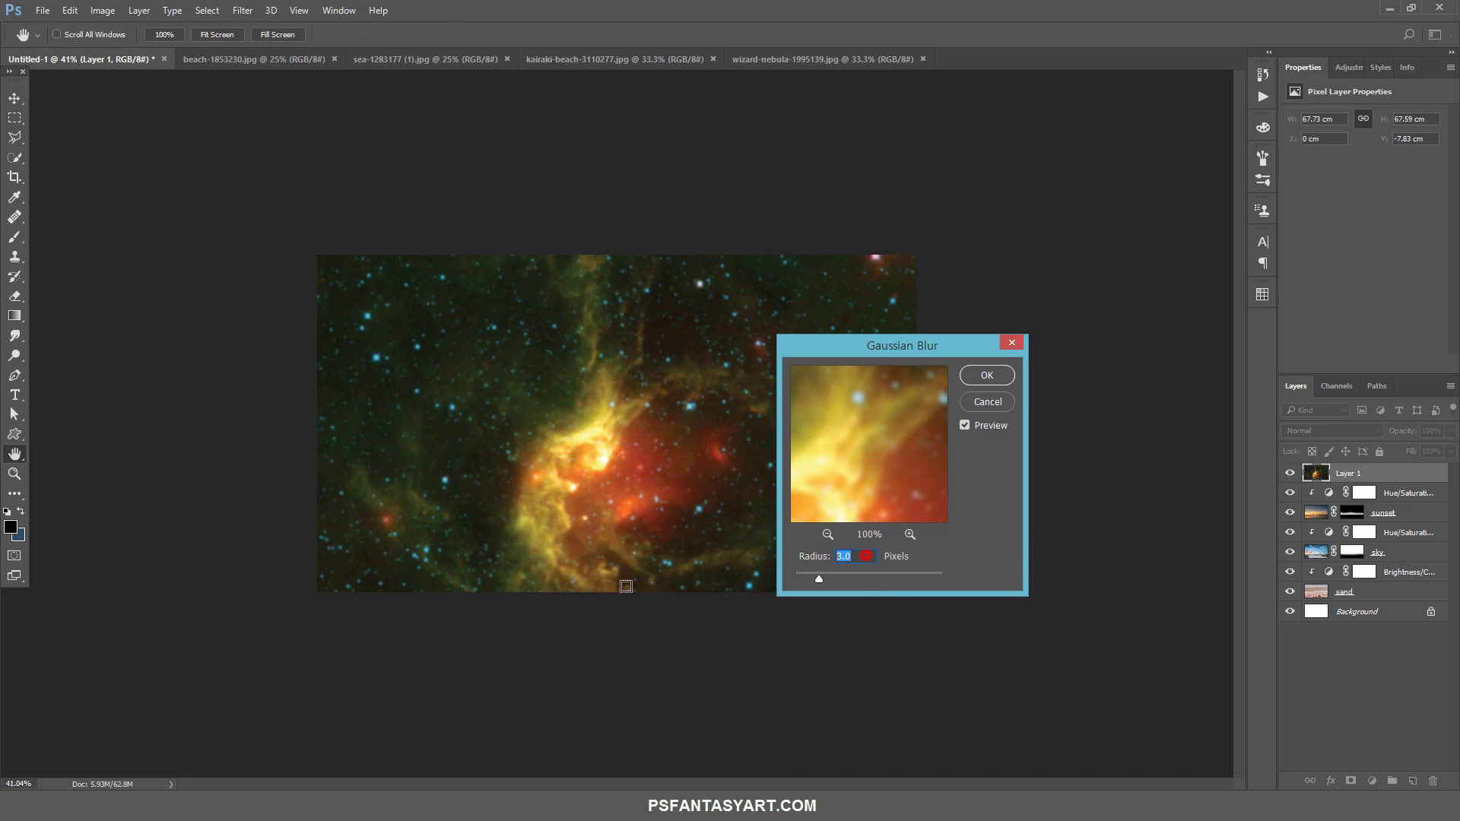
{"action": "type", "text": "5"}
{"action": "left_click", "coordinate": [986, 378]}
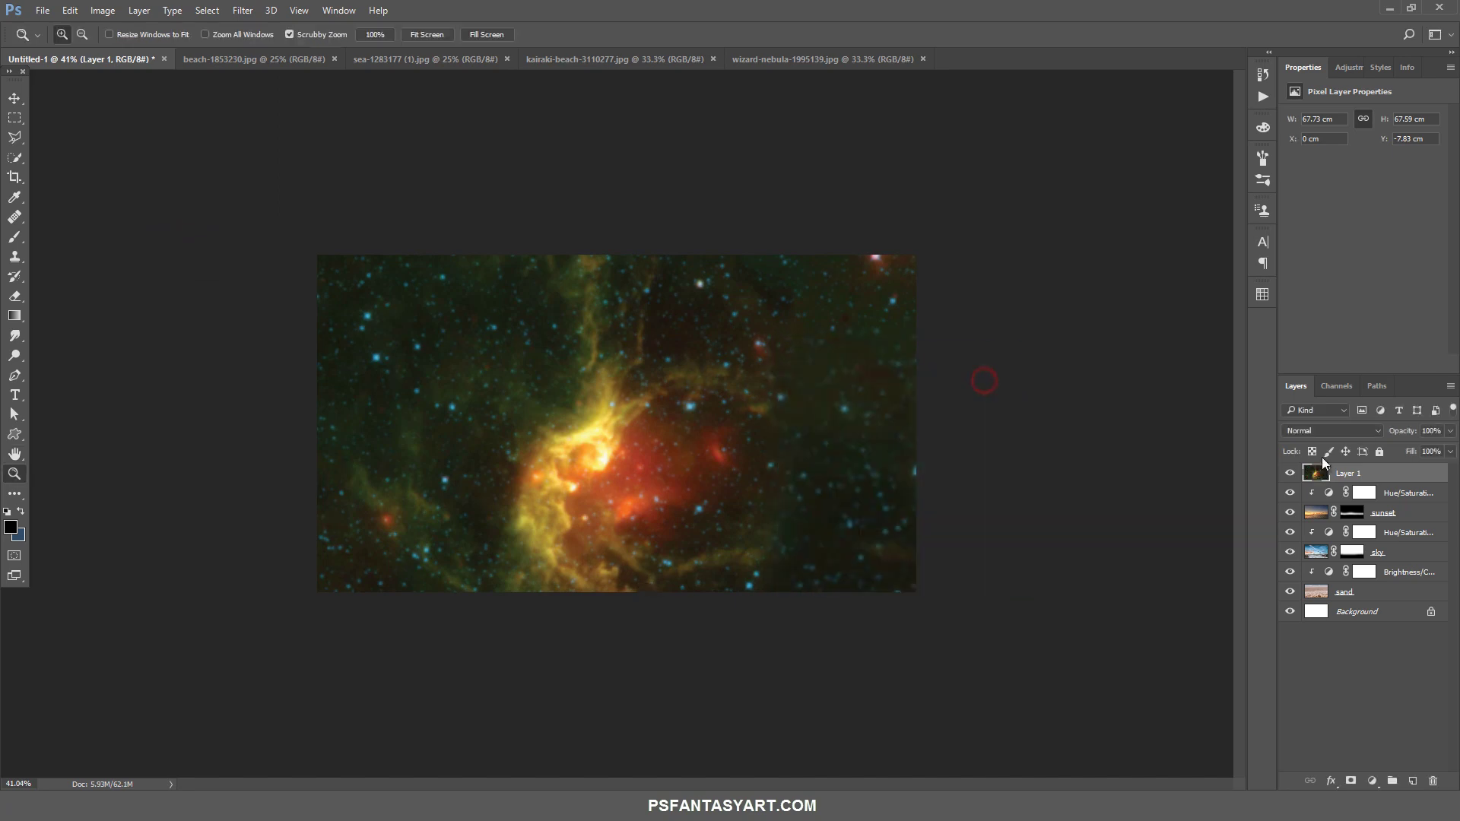
Set the nebula to Screen, desaturate it, drop opacity to 50% and add a layer mask
{"action": "left_click", "coordinate": [1326, 431]}
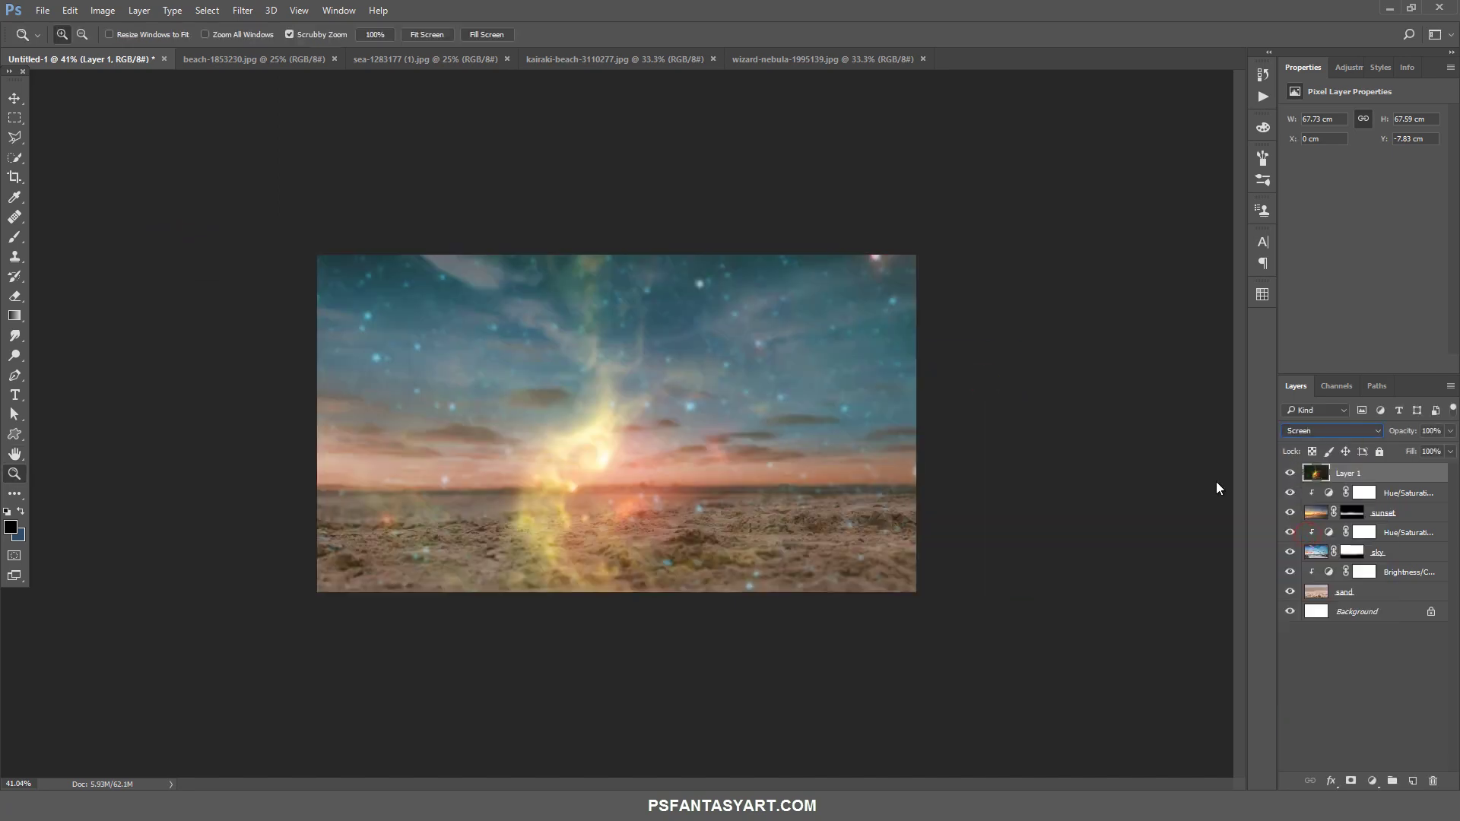
{"action": "key", "text": "ctrl+shift+u"}
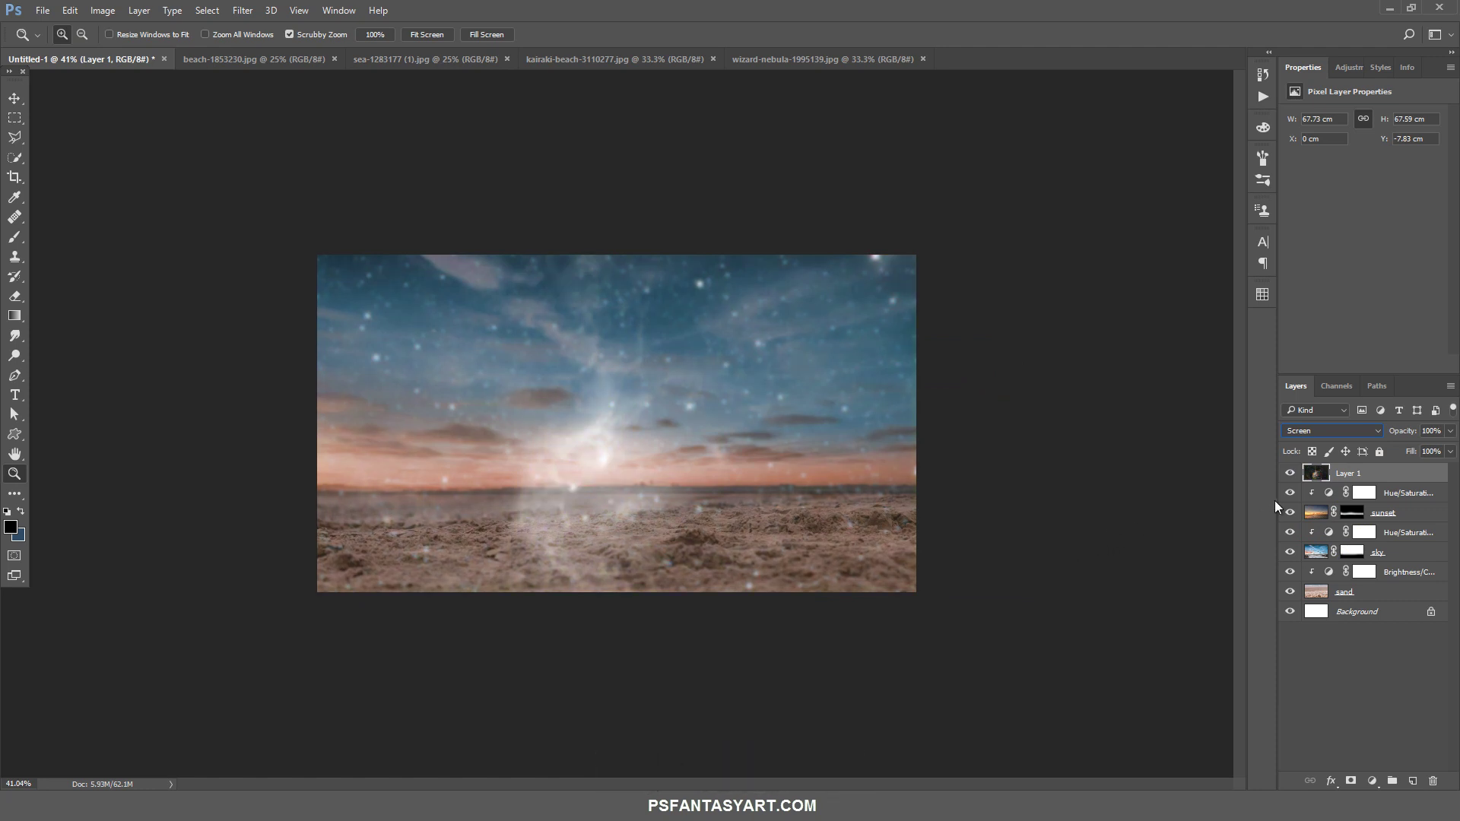
{"action": "left_click", "coordinate": [1450, 431]}
{"action": "left_click_drag", "start_coordinate": [1450, 449], "coordinate": [1412, 454]}
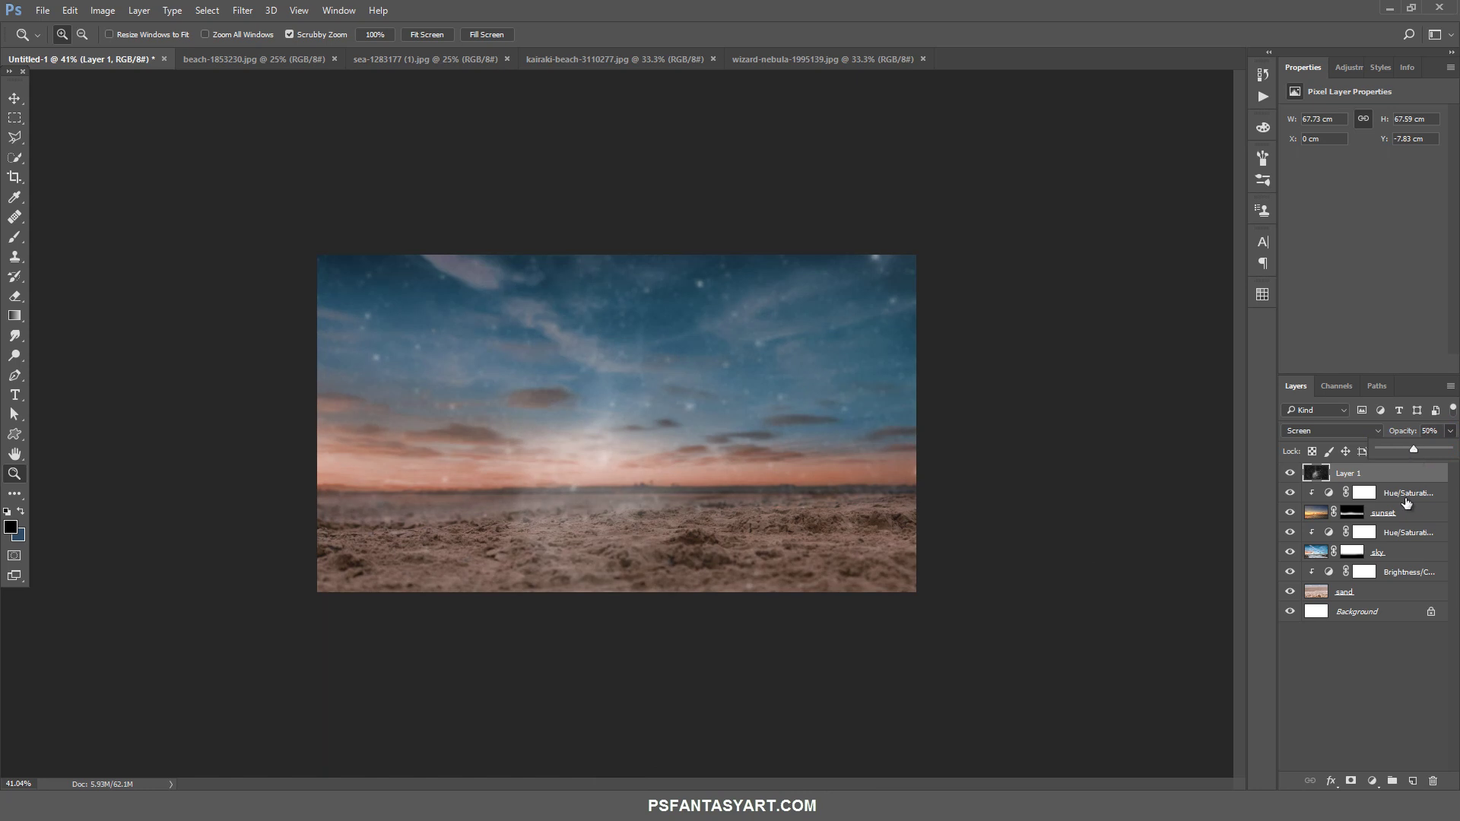
{"action": "left_click", "coordinate": [1348, 781]}
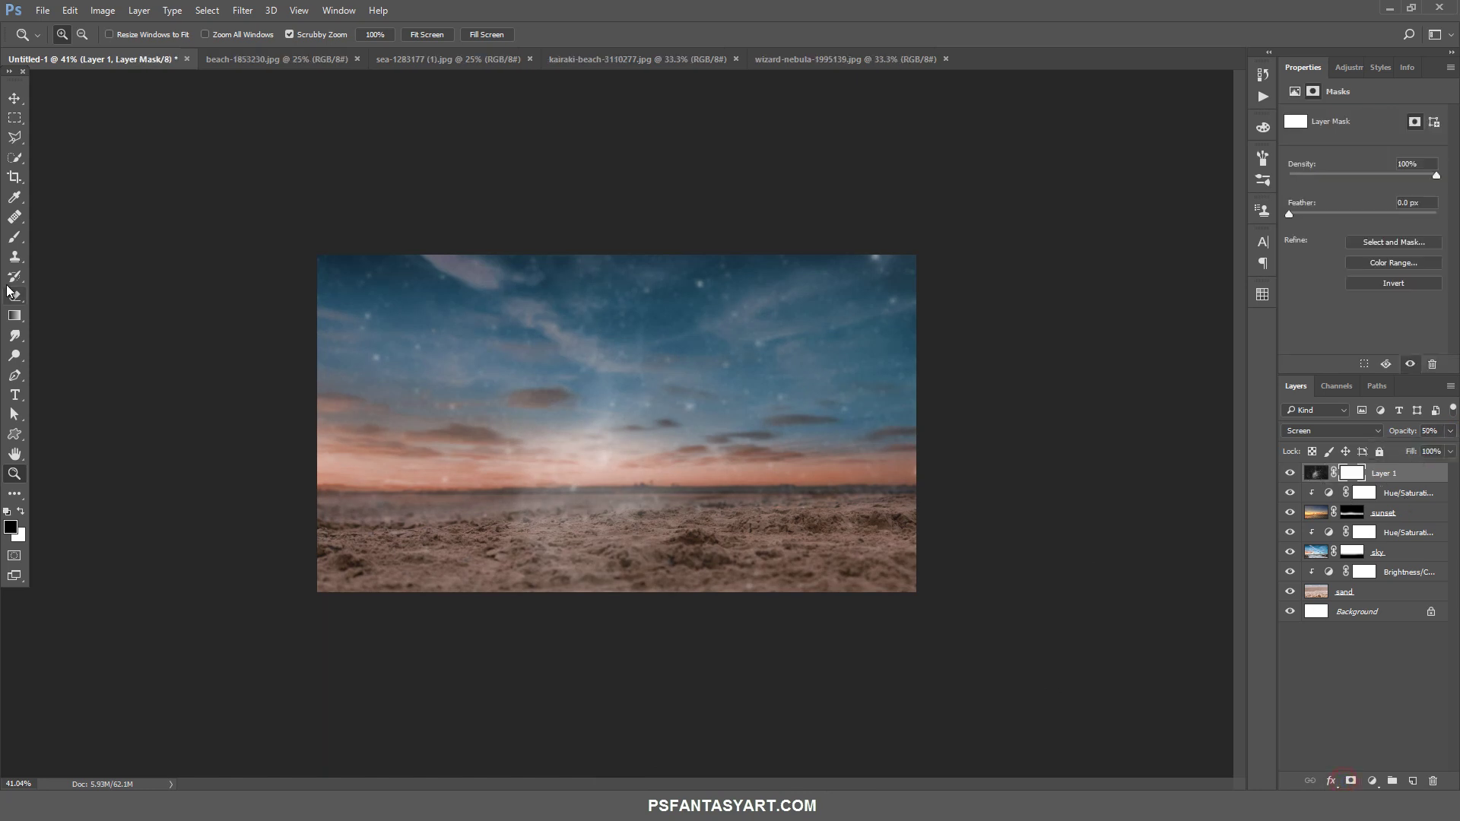
Paint black on the nebula's mask with a 700-px brush to hide it over the sand
{"action": "left_click", "coordinate": [14, 237]}
{"action": "left_click_drag", "start_coordinate": [220, 579], "coordinate": [991, 557]}
{"action": "key", "text": "bracketright"}
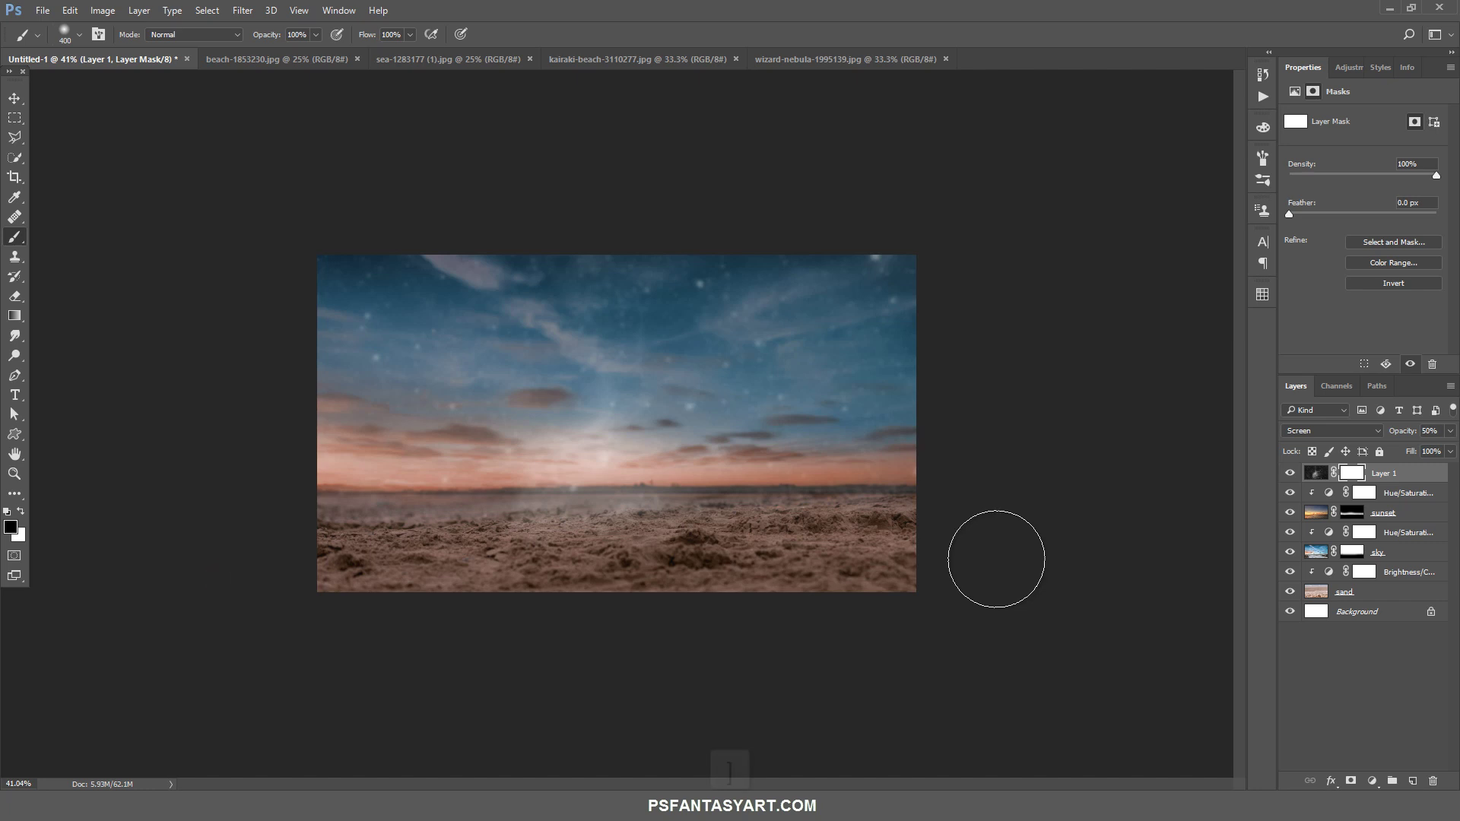
{"action": "key", "text": "bracketright"}
{"action": "key", "text": "bracketright"}
{"action": "key", "text": "bracketright"}
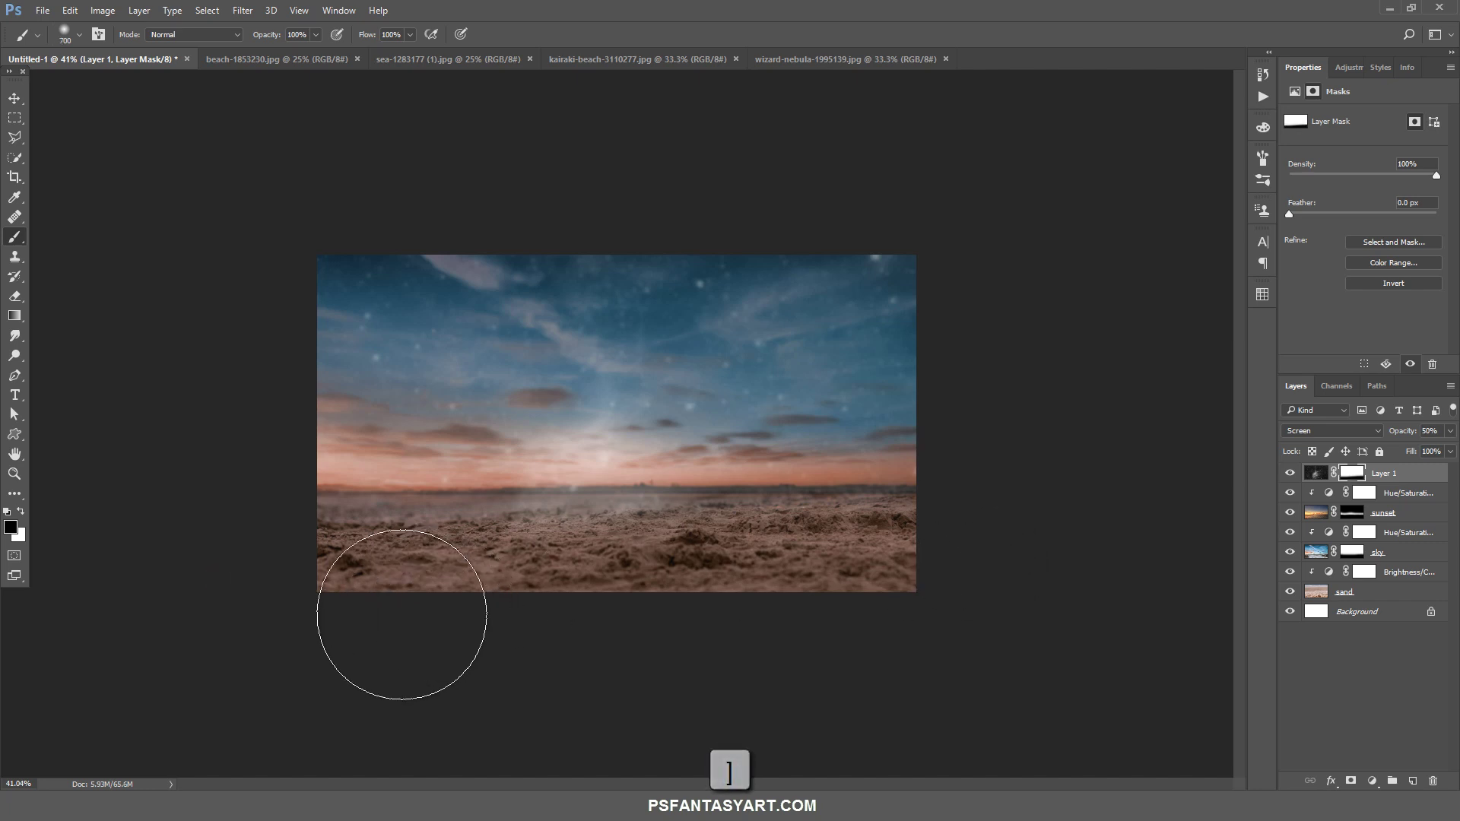
{"action": "mouse_move", "coordinate": [340, 542]}
{"action": "left_mouse_down"}
{"action": "mouse_move", "coordinate": [455, 553]}
{"action": "mouse_move", "coordinate": [850, 529]}
{"action": "left_mouse_up"}
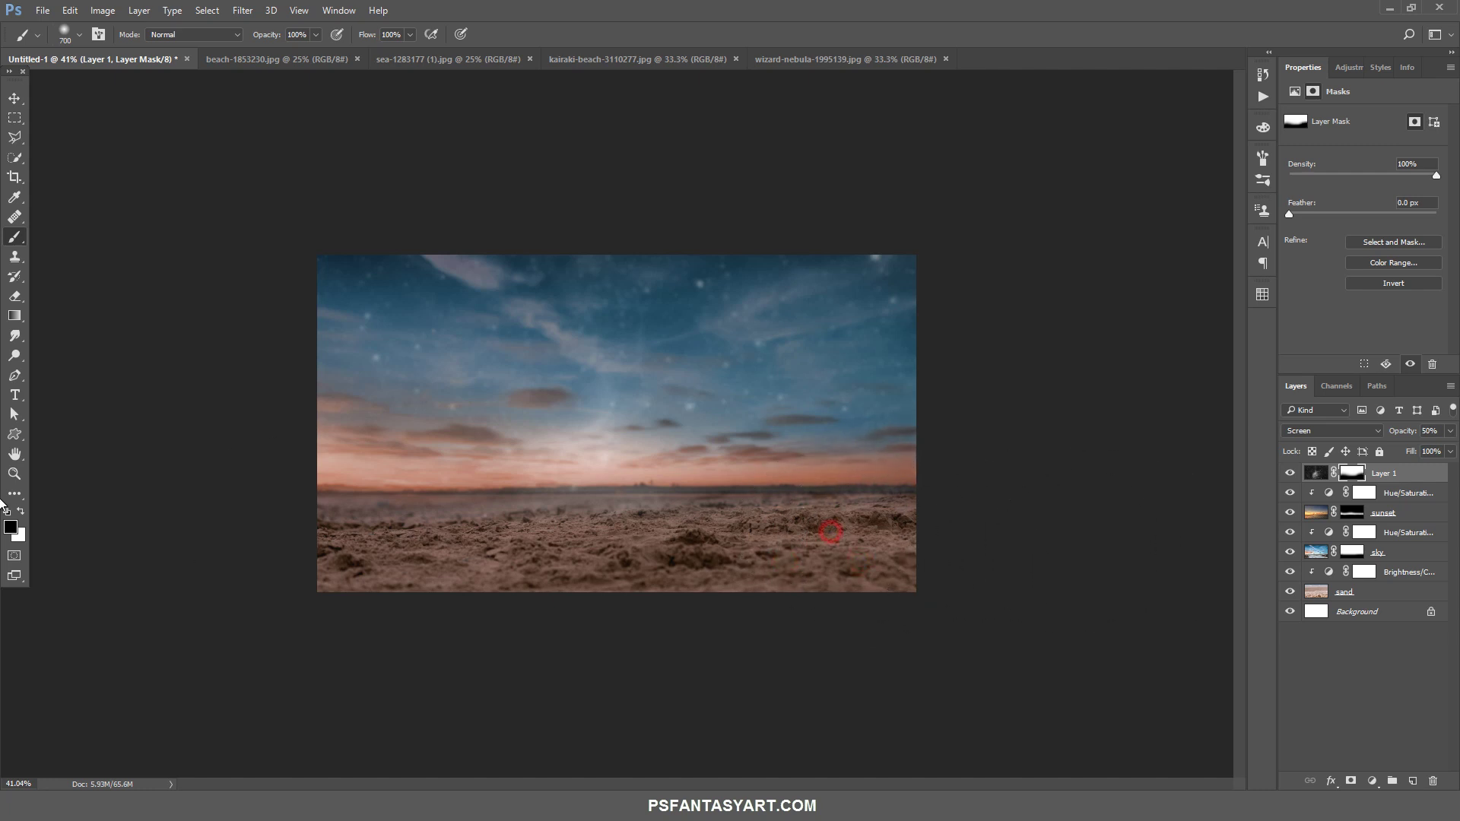
{"action": "left_click", "coordinate": [13, 473]}
{"action": "left_click", "coordinate": [687, 398]}
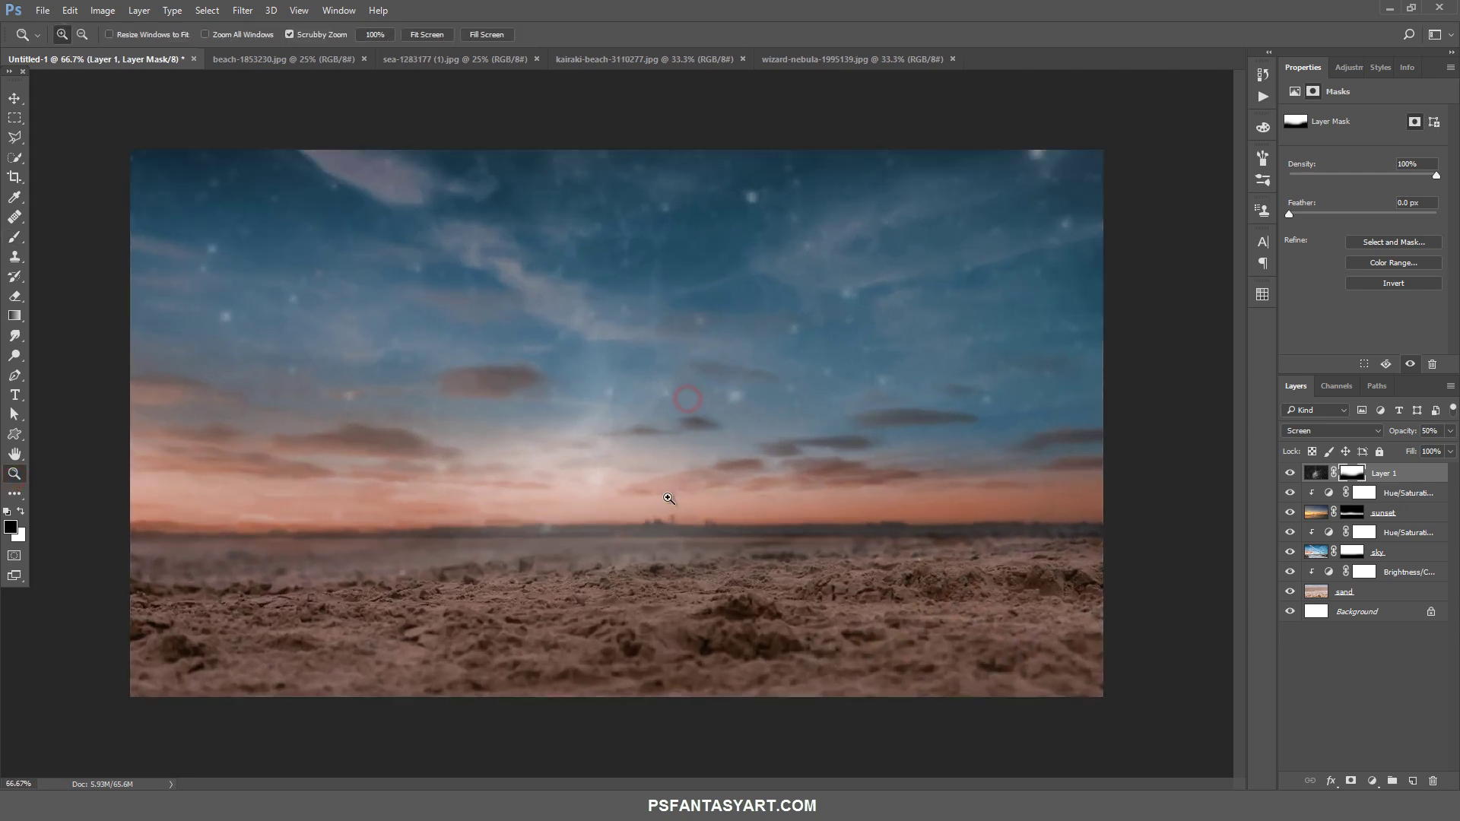
Open the tall messy grass PNG and drag it into the Untitled-1 composite
{"action": "left_click", "coordinate": [42, 9]}
{"action": "left_click", "coordinate": [61, 44]}
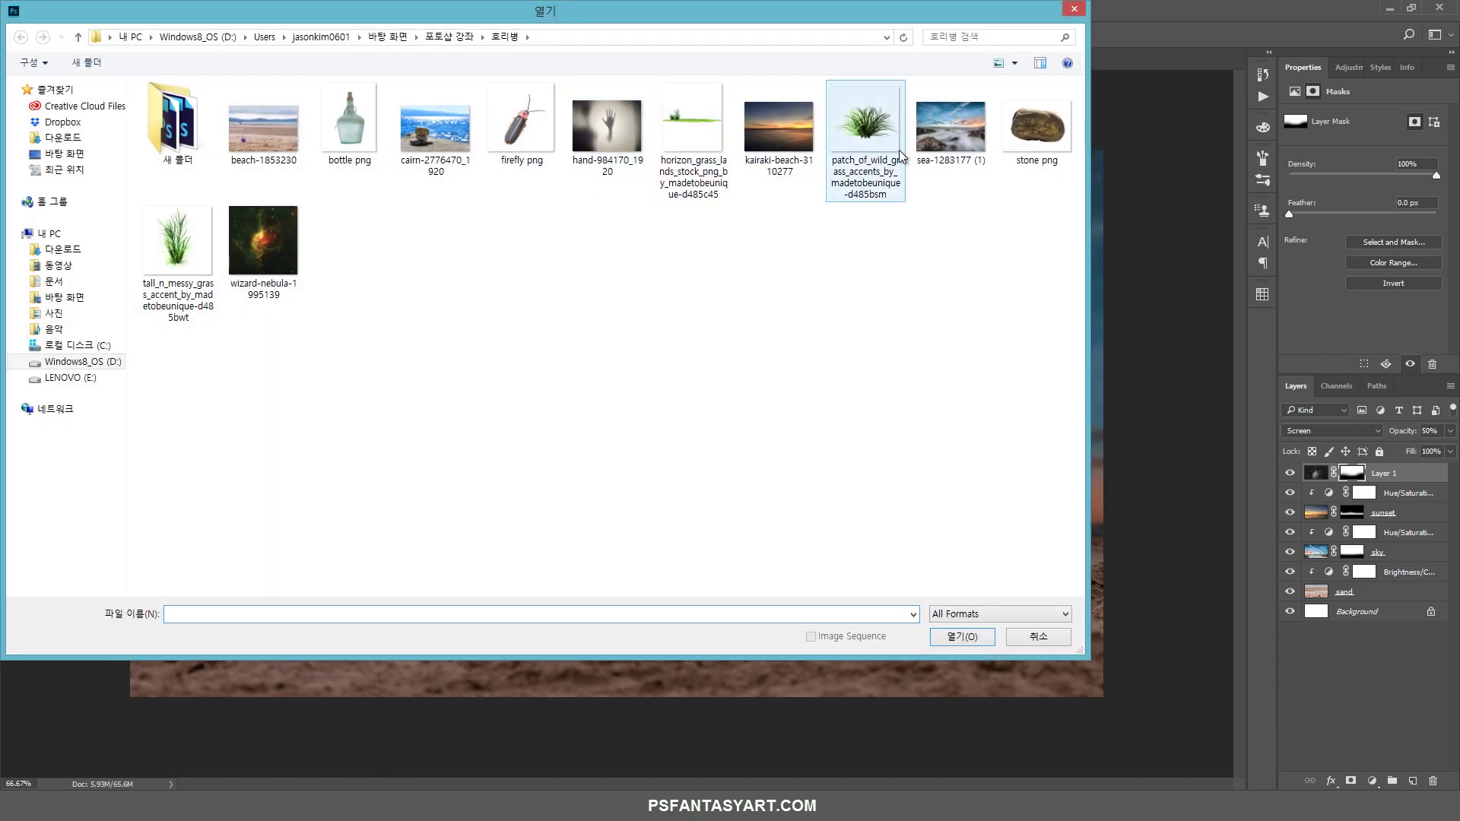
{"action": "left_click", "coordinate": [175, 254]}
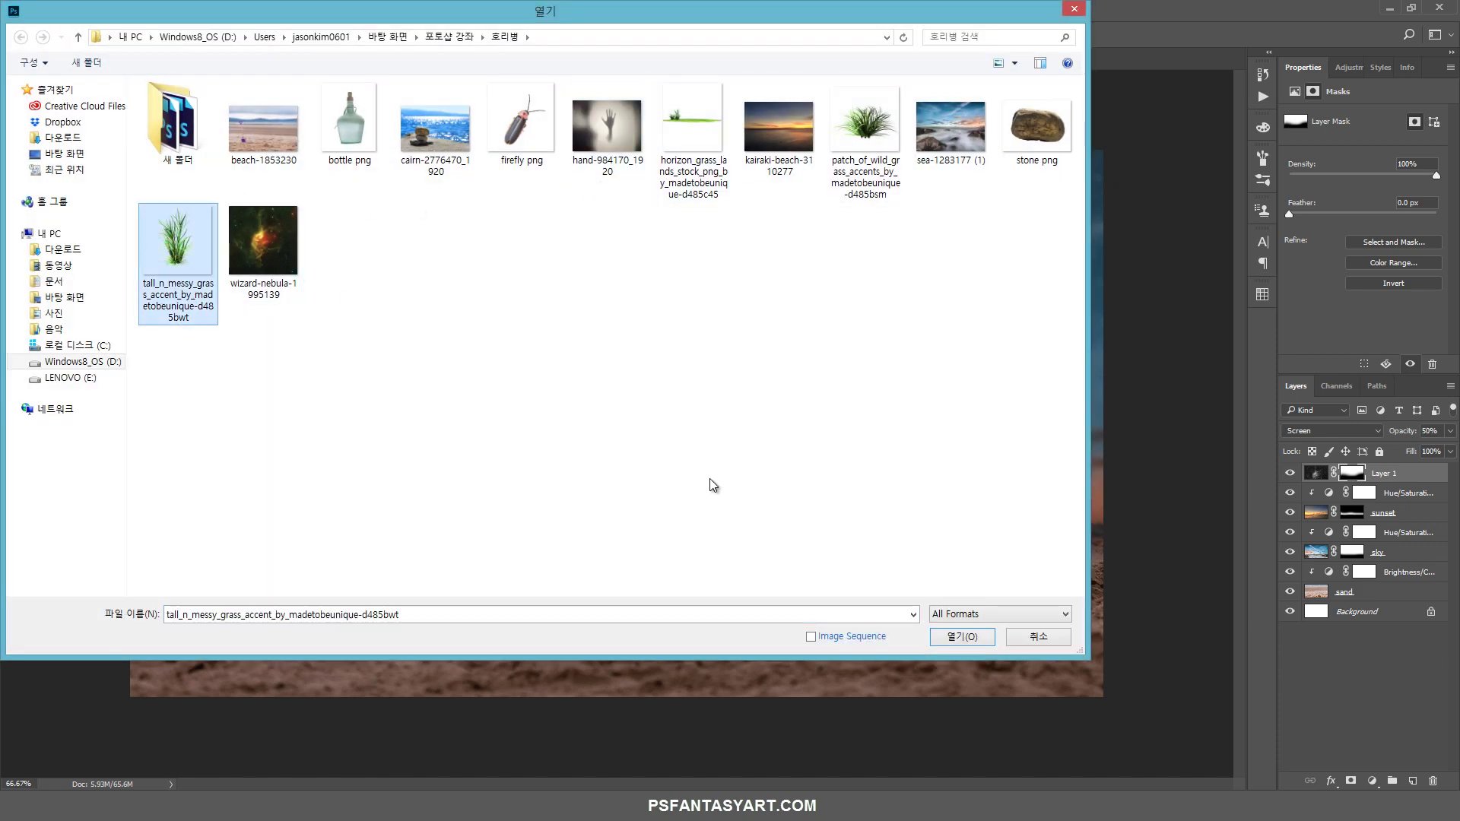
{"action": "left_click", "coordinate": [955, 643]}
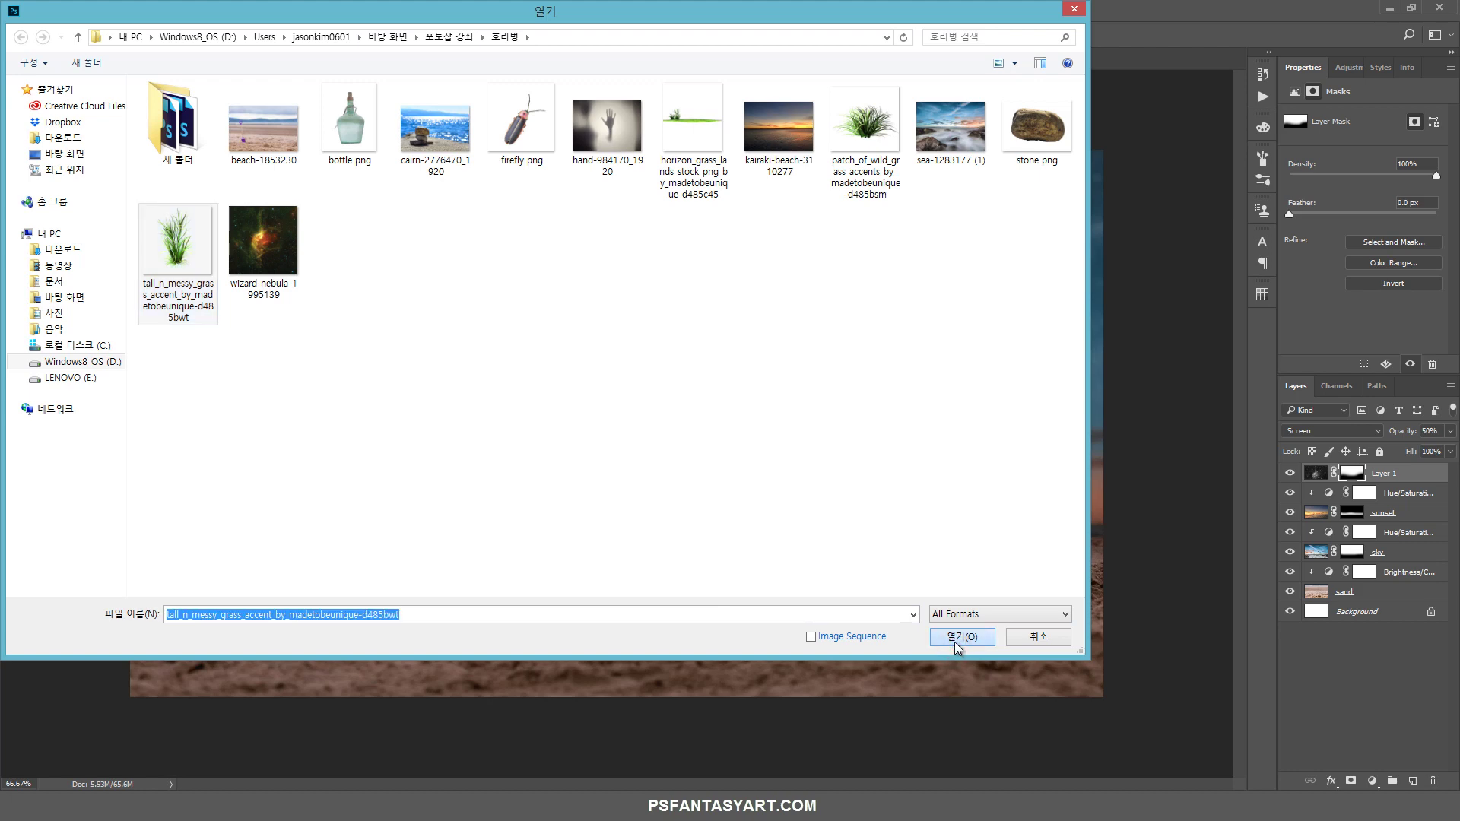
{"action": "left_click", "coordinate": [955, 642]}
{"action": "left_click", "coordinate": [14, 98]}
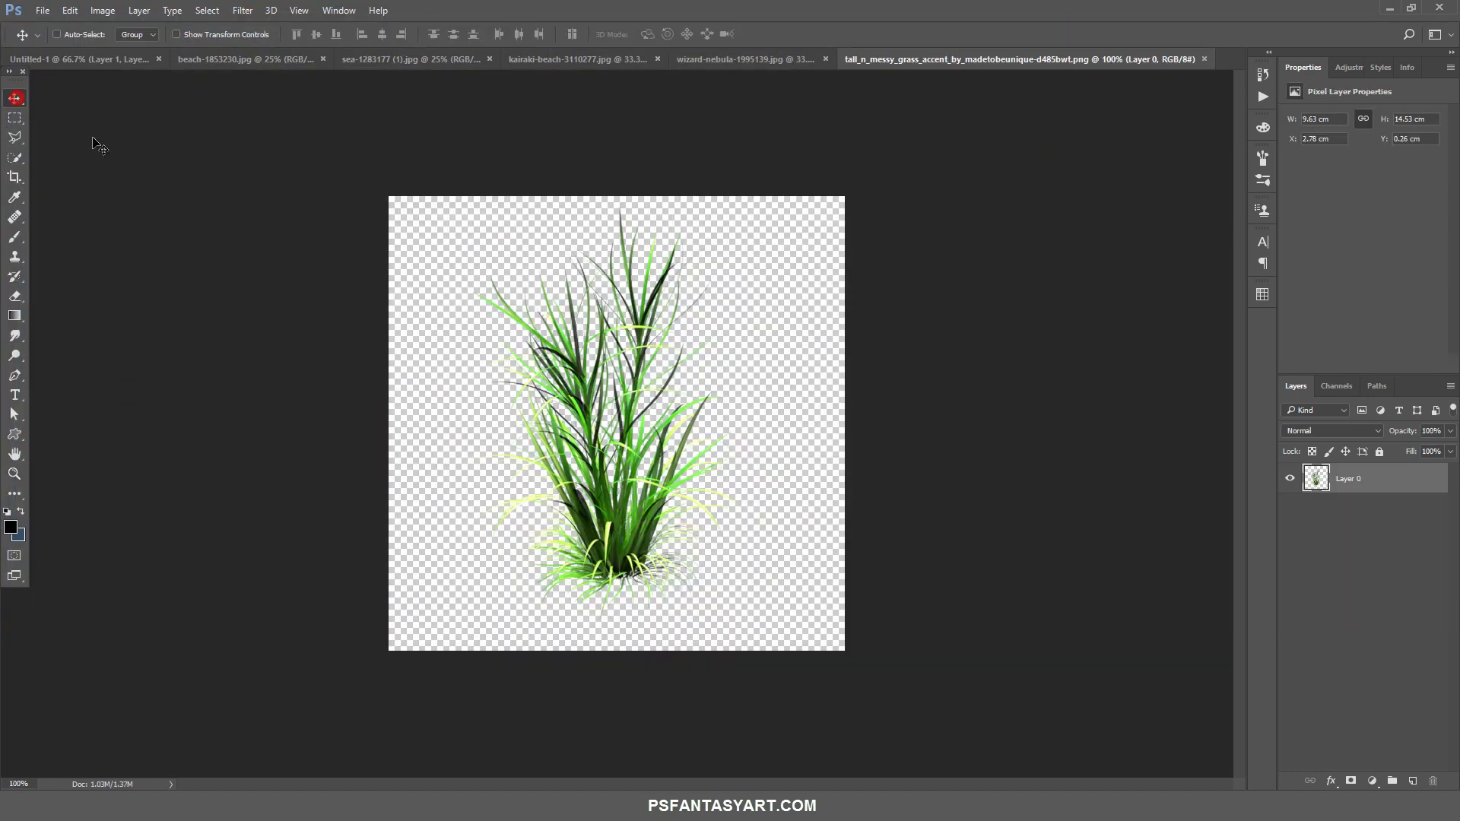
{"action": "mouse_move", "coordinate": [581, 395]}
{"action": "left_mouse_down"}
{"action": "mouse_move", "coordinate": [96, 61]}
{"action": "mouse_move", "coordinate": [662, 297]}
{"action": "left_mouse_up"}
{"action": "left_click_drag", "start_coordinate": [710, 384], "coordinate": [970, 580]}
Scale the grass to about 251% and position it along the right edge
{"action": "key", "text": "ctrl+t"}
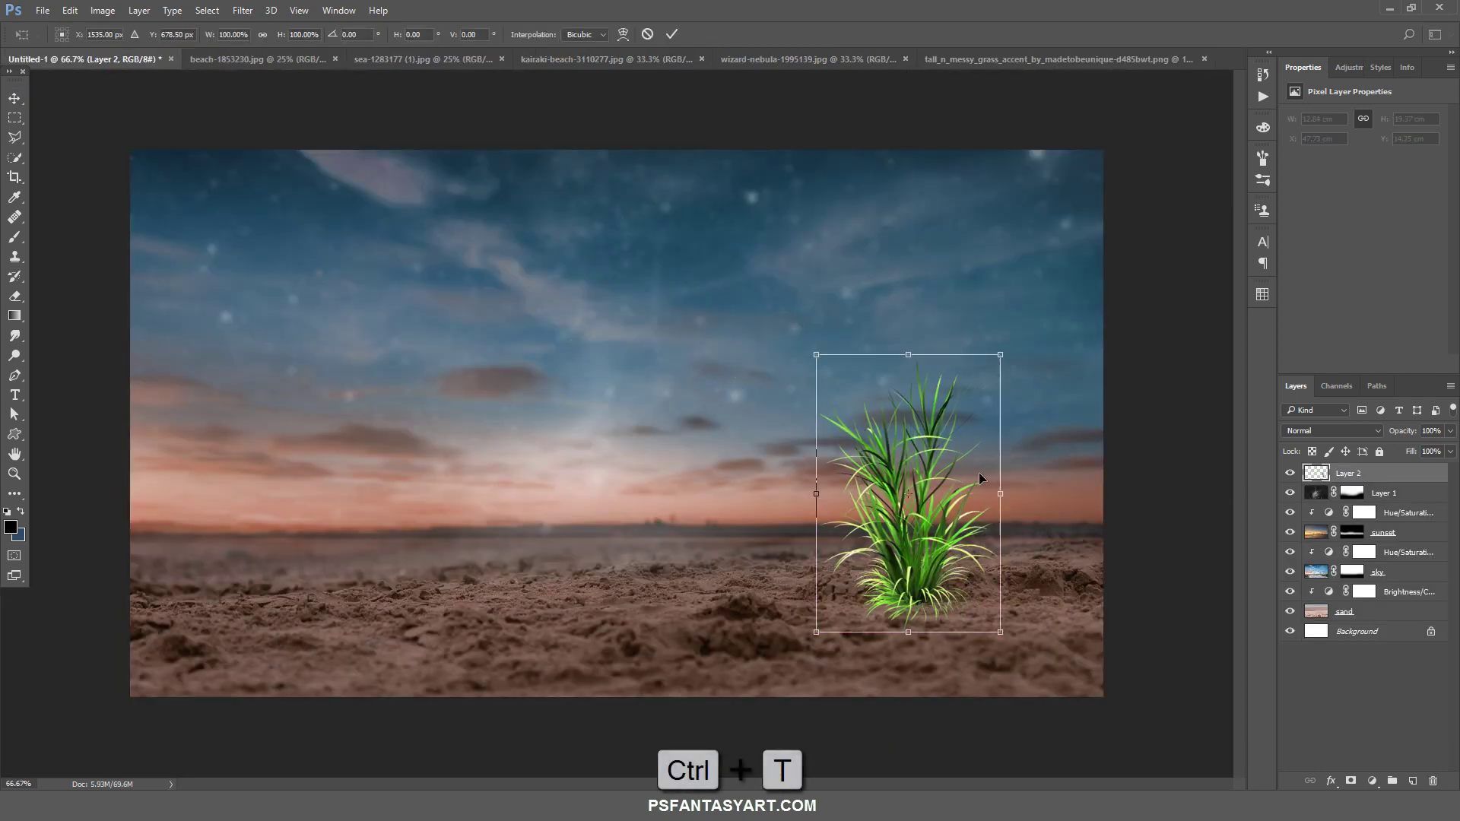
{"action": "left_click_drag", "start_coordinate": [999, 355], "coordinate": [1162, 162]}
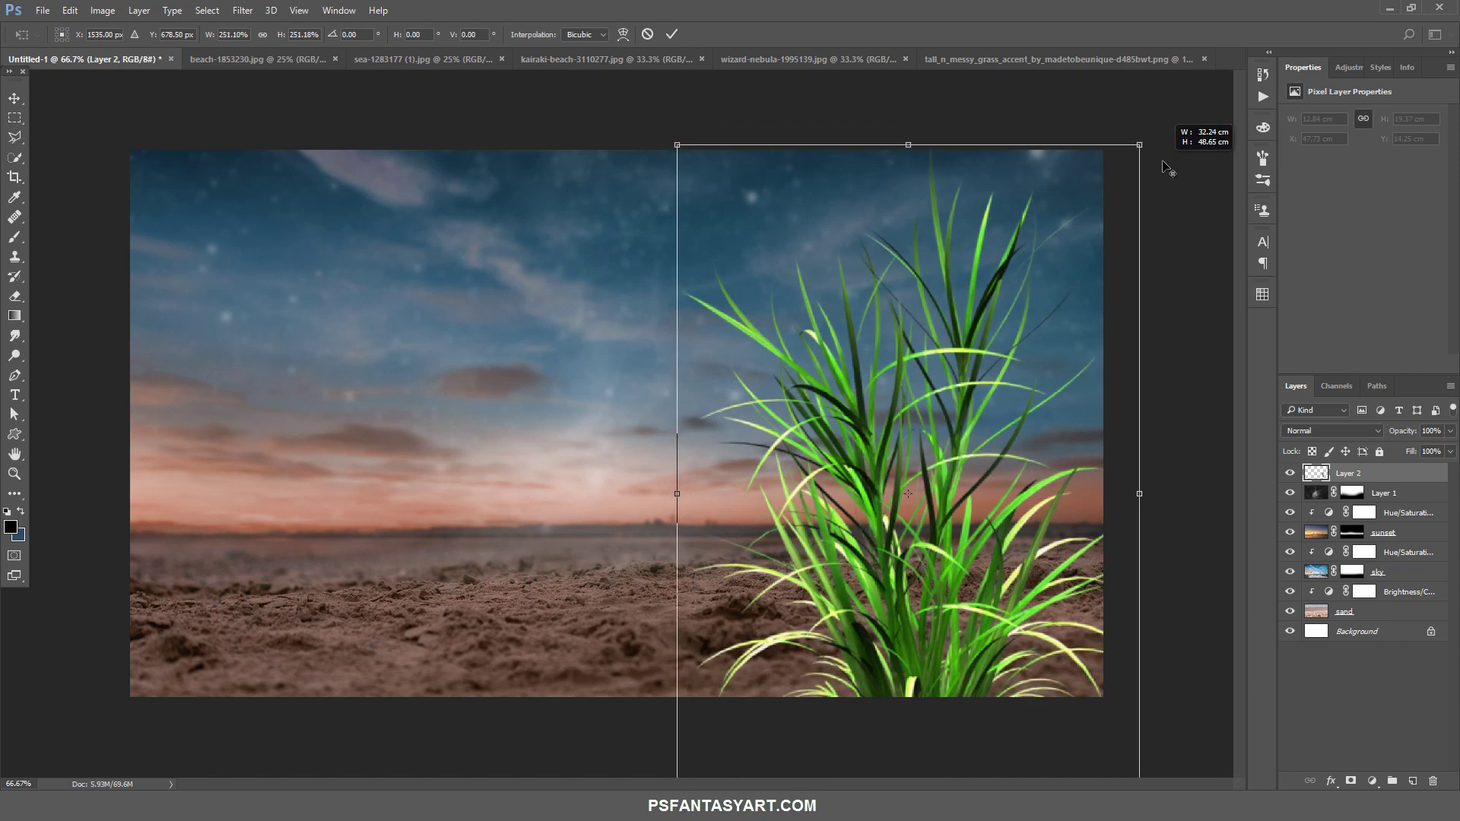
{"action": "left_click_drag", "start_coordinate": [1056, 453], "coordinate": [1195, 394]}
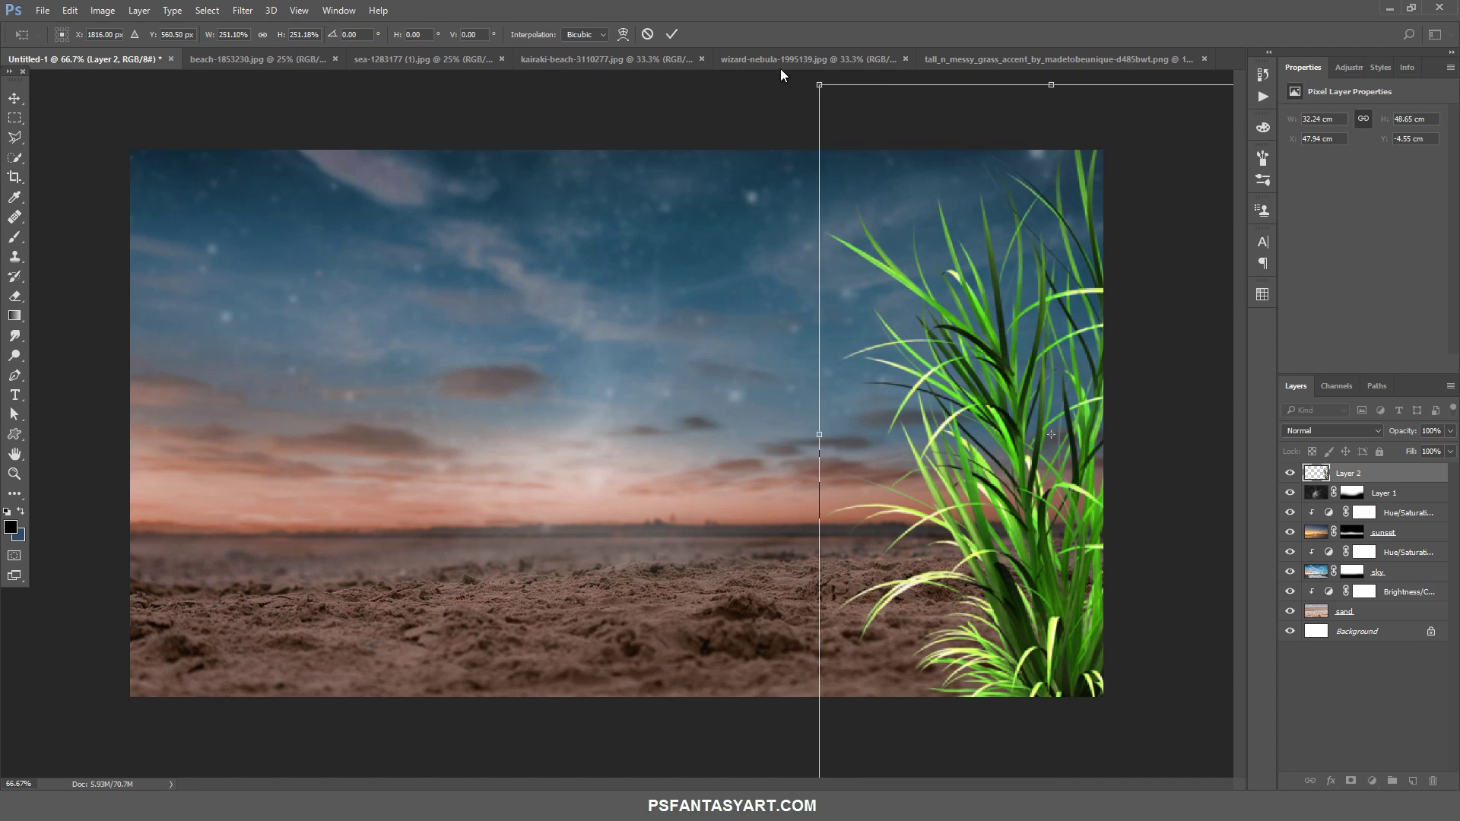
{"action": "left_click", "coordinate": [672, 35]}
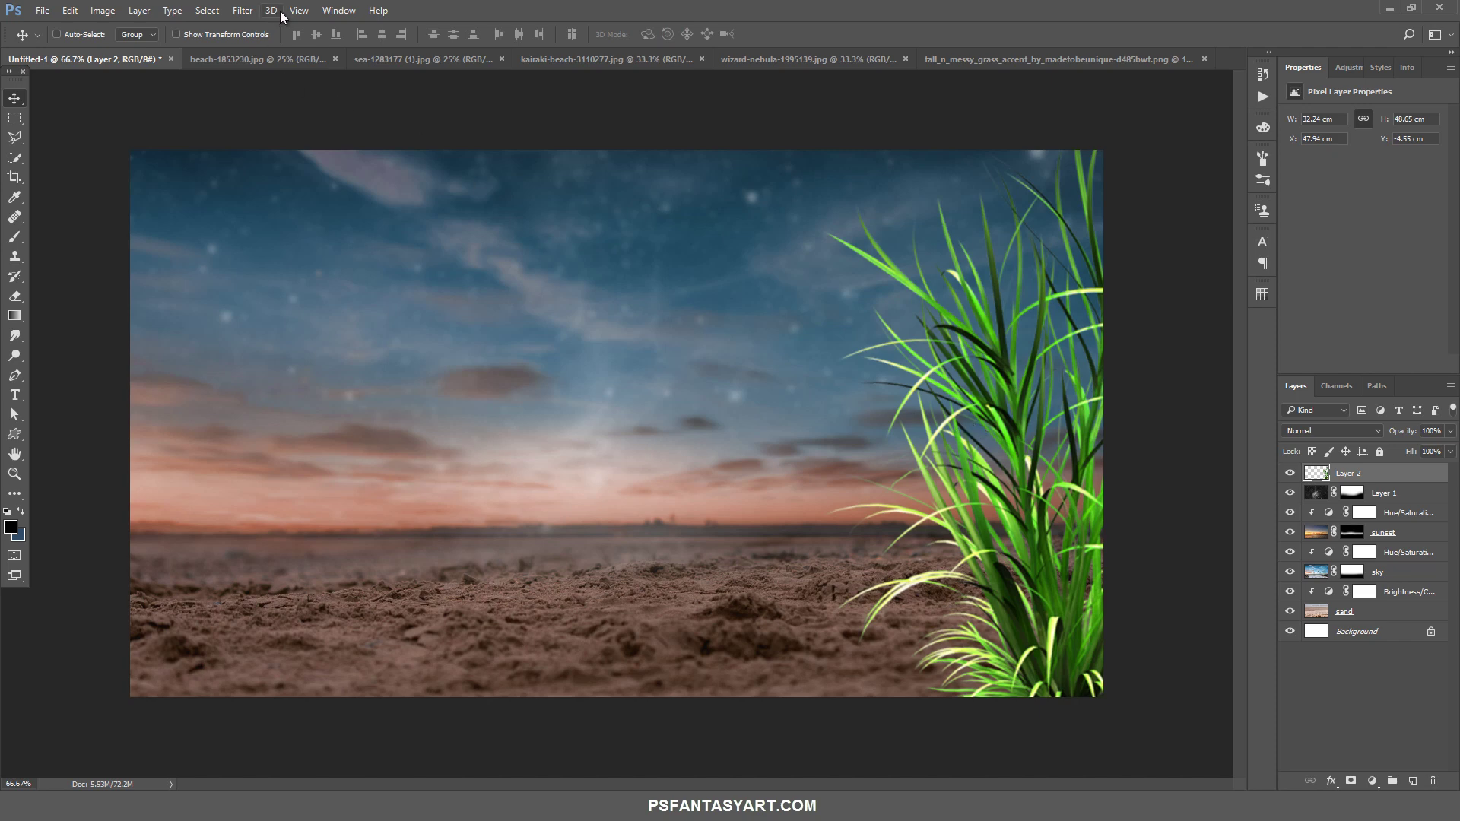
Apply a 5.0-pixel Gaussian Blur to the grass Layer 2
{"action": "left_click", "coordinate": [243, 10]}
{"action": "mouse_move", "coordinate": [249, 178]}
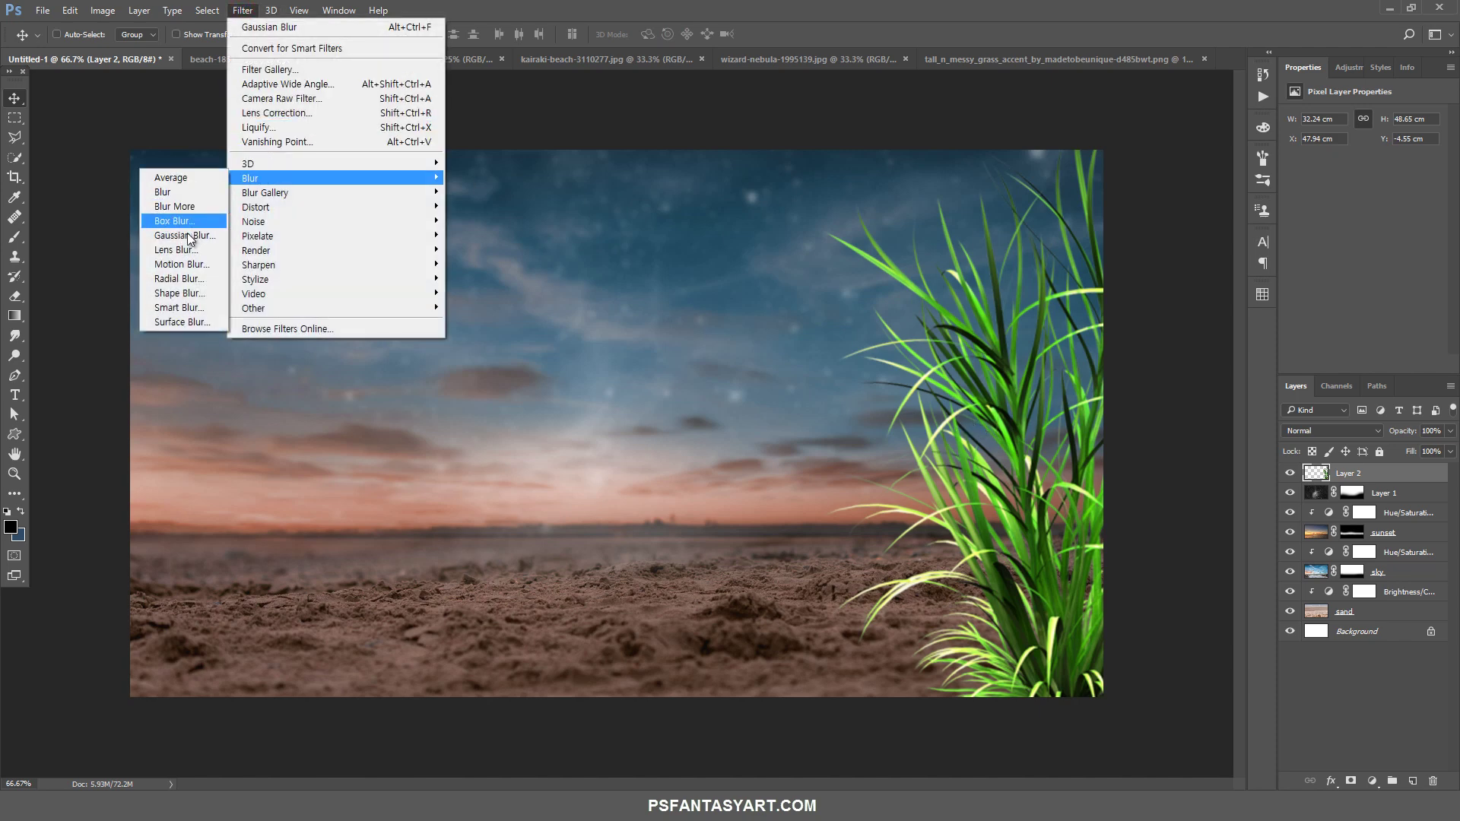
{"action": "left_click", "coordinate": [189, 237]}
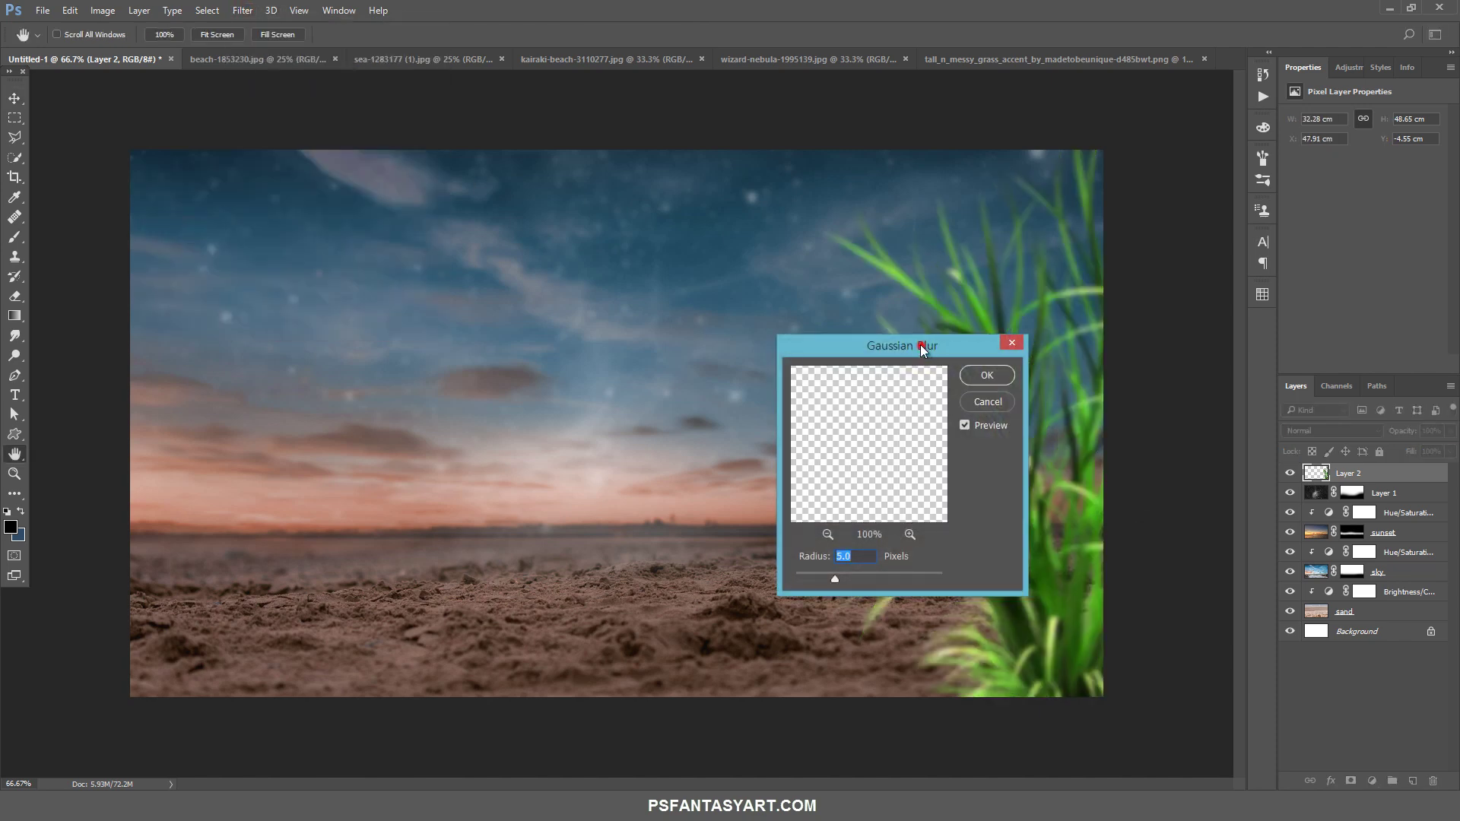
{"action": "left_click_drag", "start_coordinate": [920, 345], "coordinate": [485, 330]}
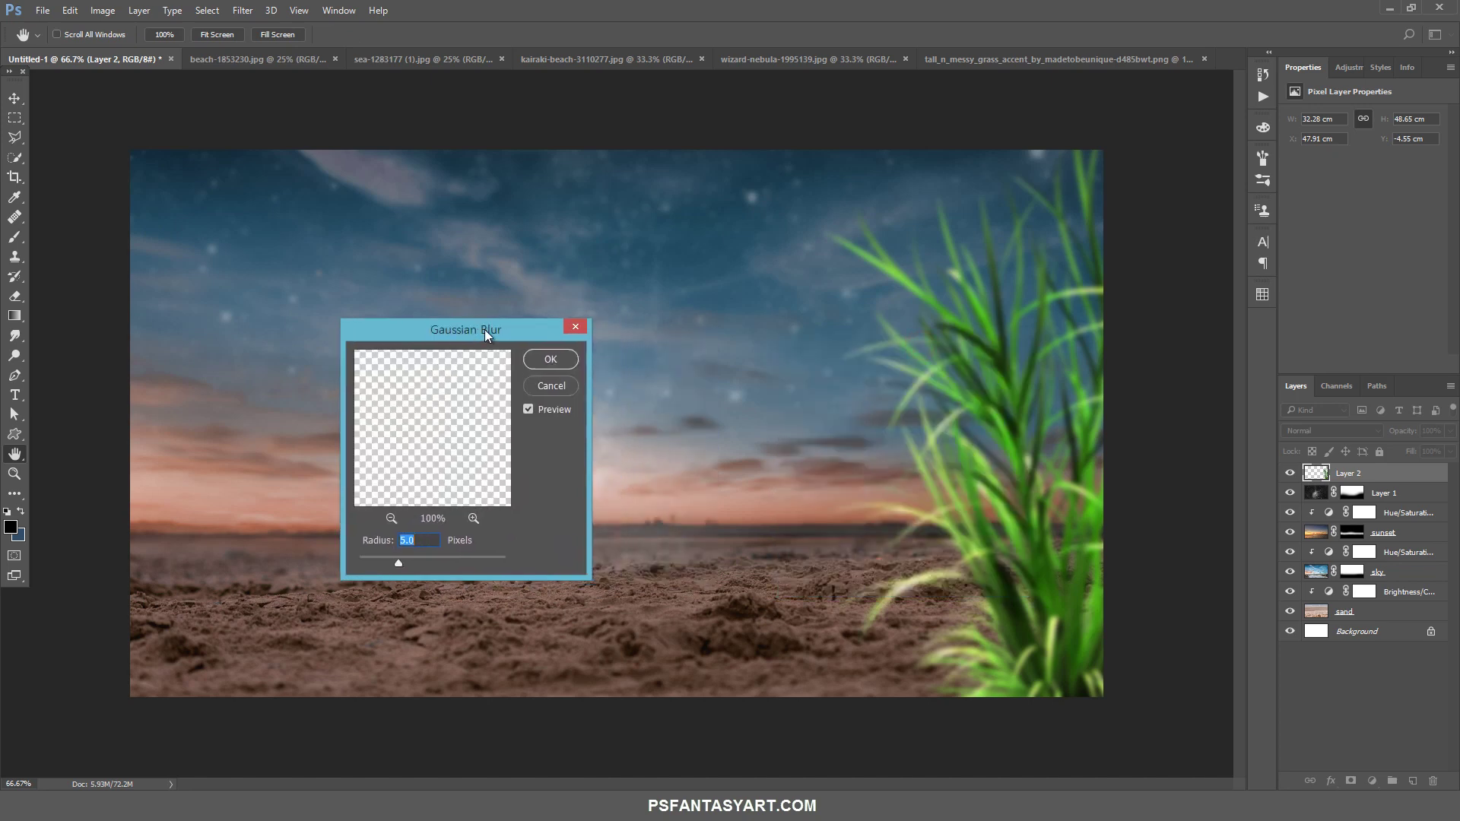
{"action": "left_click", "coordinate": [555, 360]}
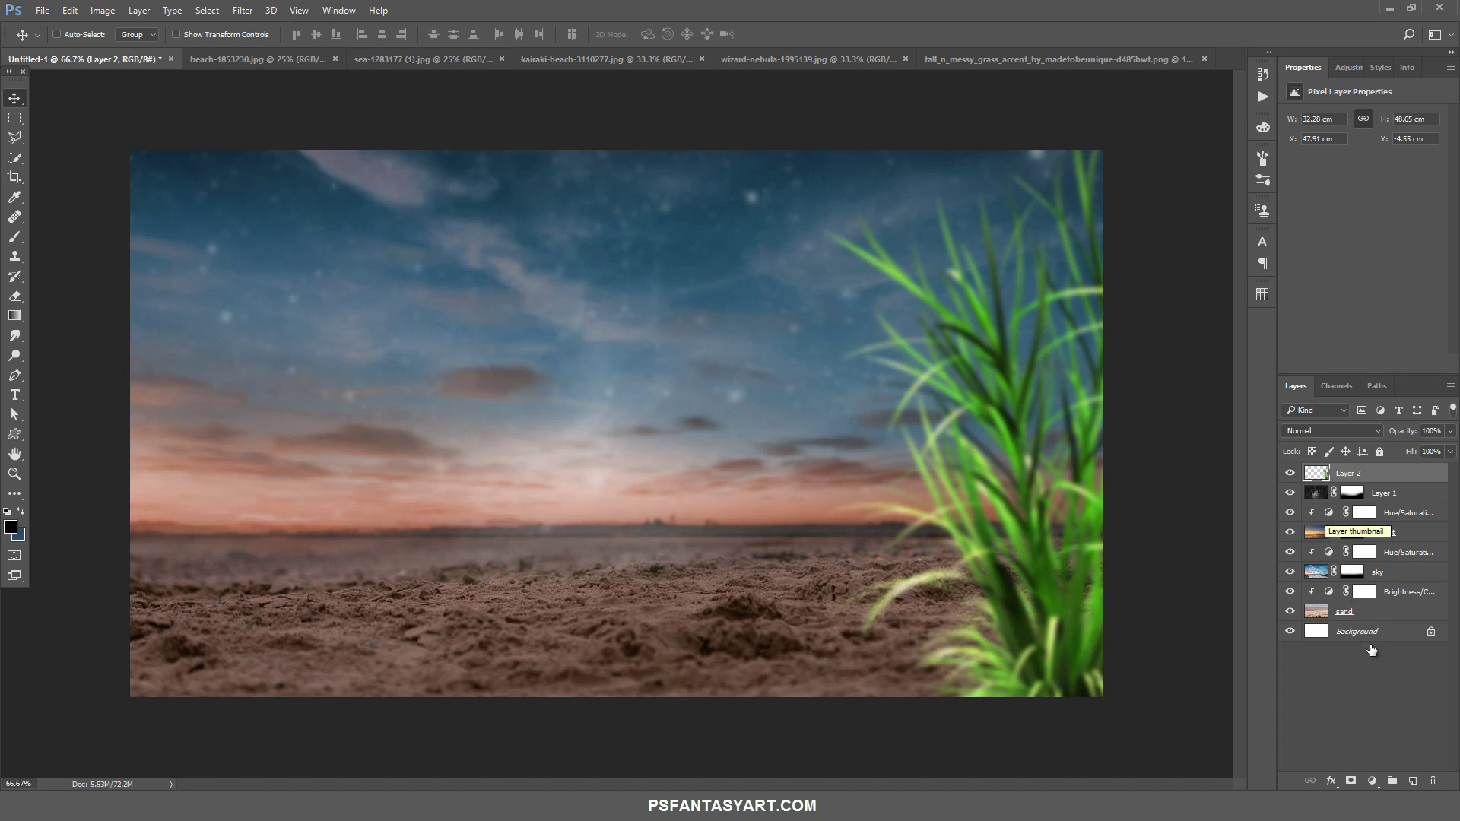
Add a Hue/Saturation adjustment clipped to the grass Layer 2 with Lightness -45
{"action": "left_click", "coordinate": [1372, 780]}
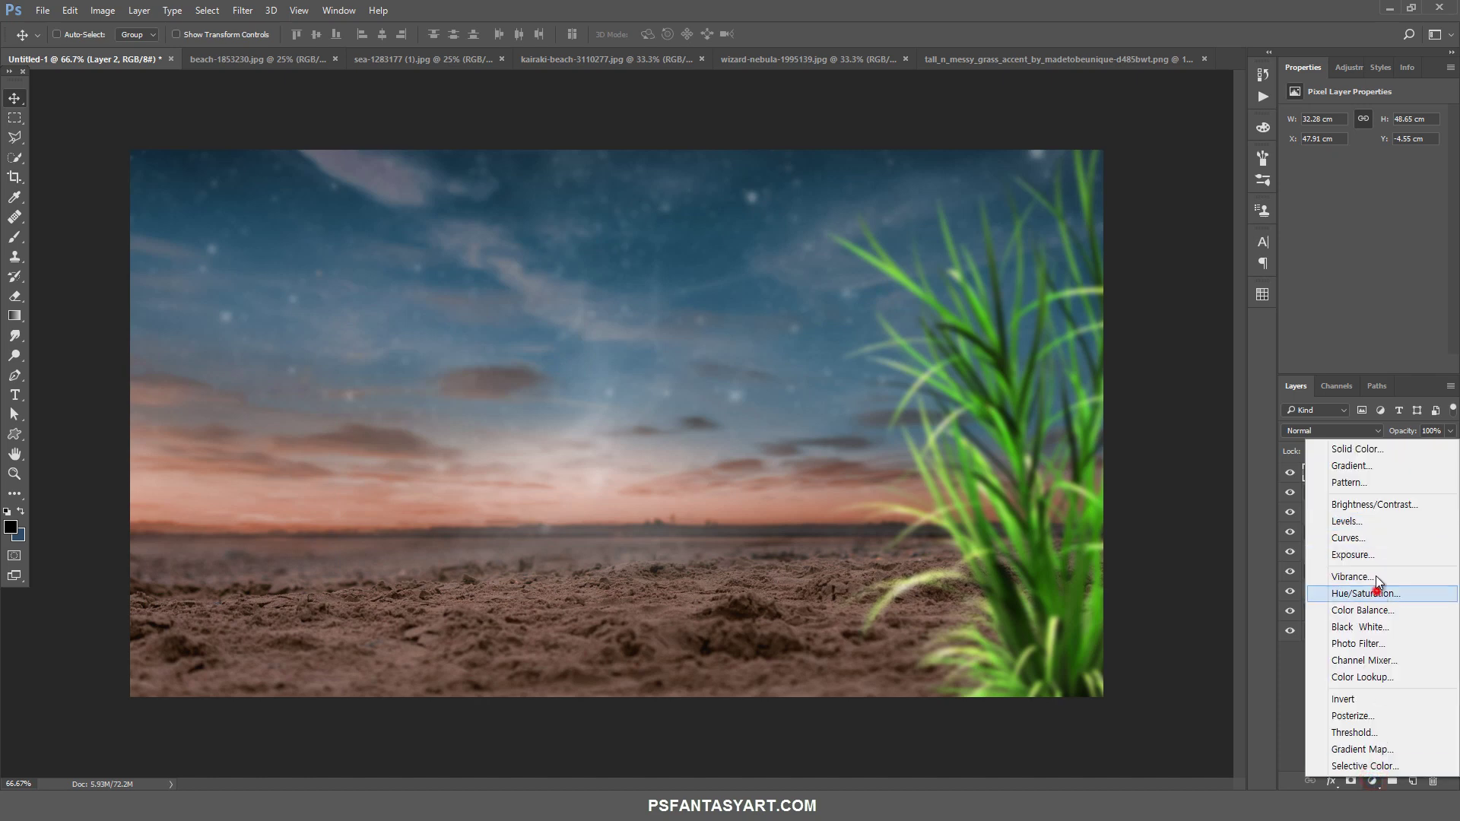
{"action": "left_click", "coordinate": [1369, 593]}
{"action": "left_click", "coordinate": [1414, 477], "text": "alt"}
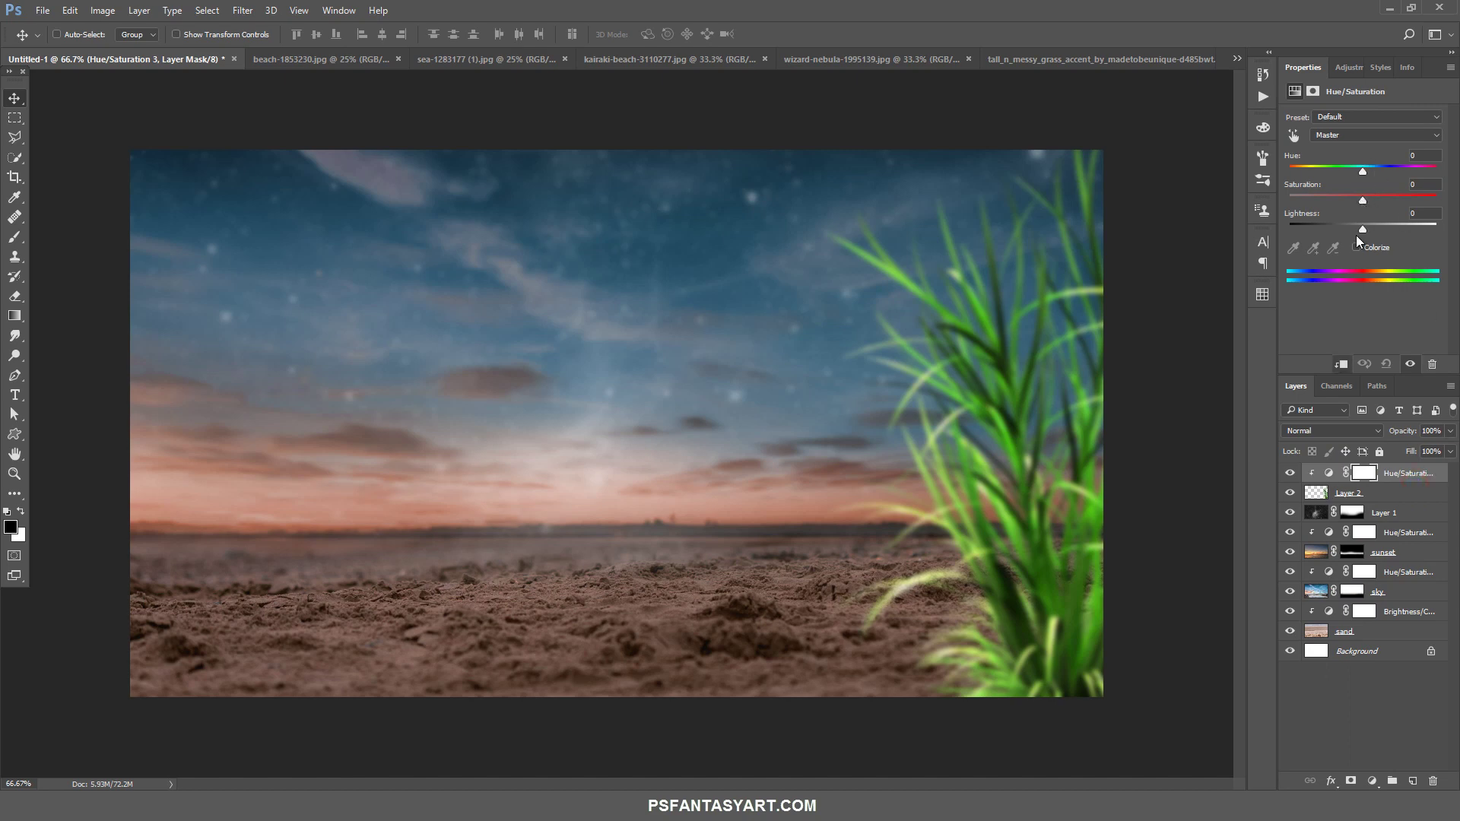
{"action": "left_click_drag", "start_coordinate": [1362, 226], "coordinate": [1326, 226]}
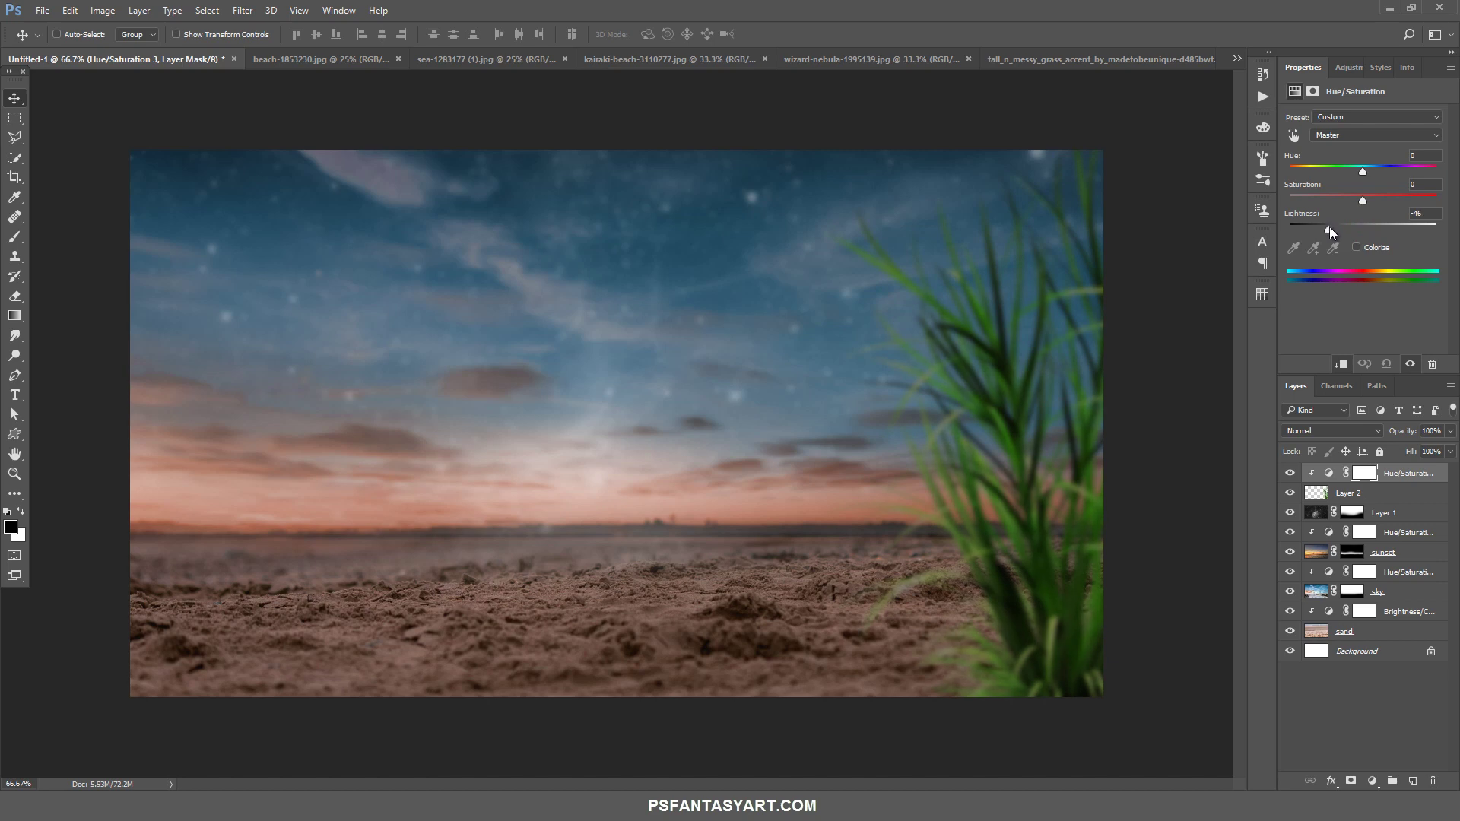
Add a new layer clipped to the grass layer and switch to the Brush
{"action": "left_click", "coordinate": [1407, 494]}
{"action": "left_click", "coordinate": [1411, 781]}
{"action": "key", "text": "ctrl+alt+g"}
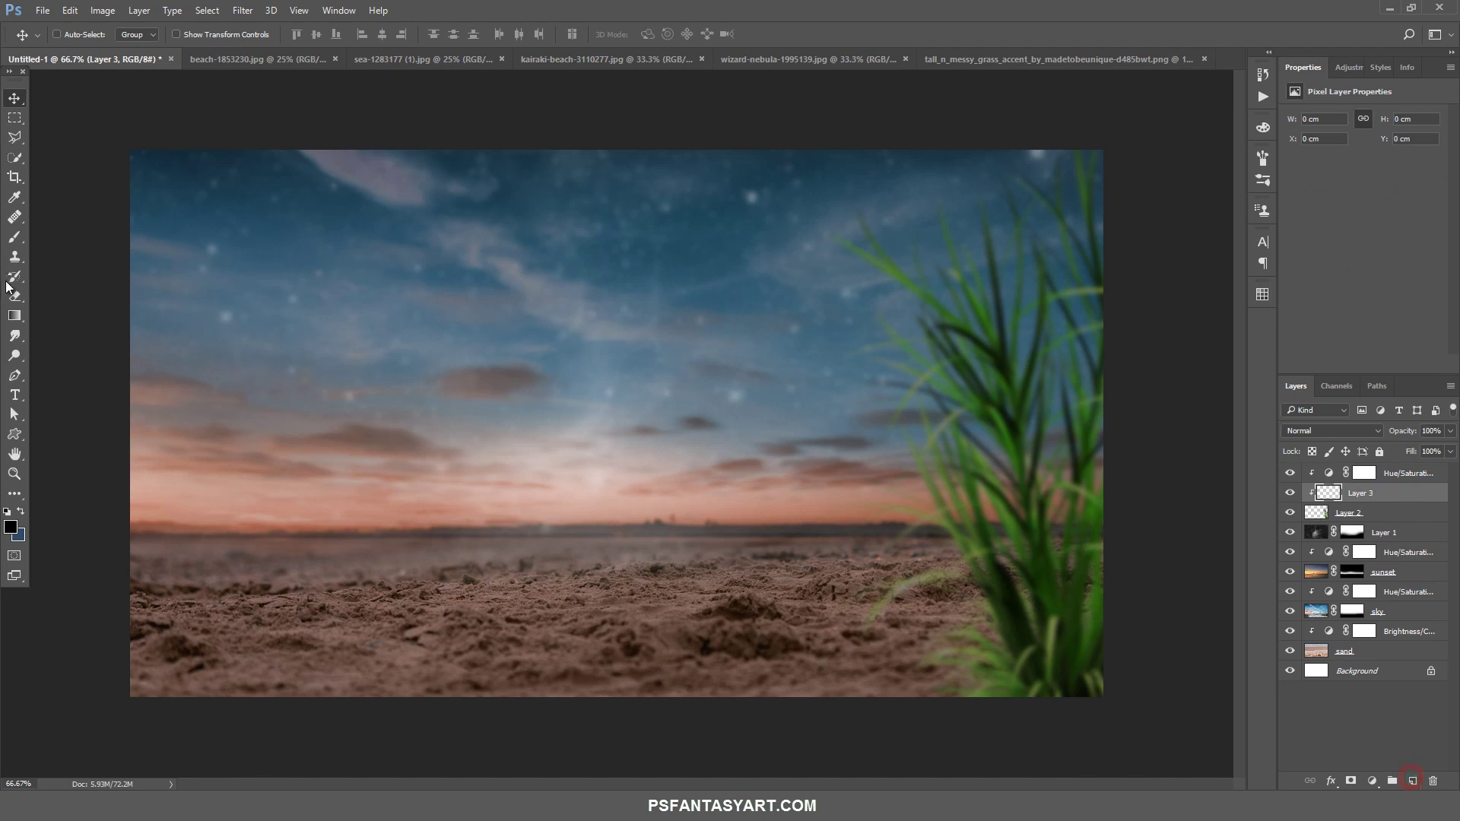
{"action": "key", "text": "b"}
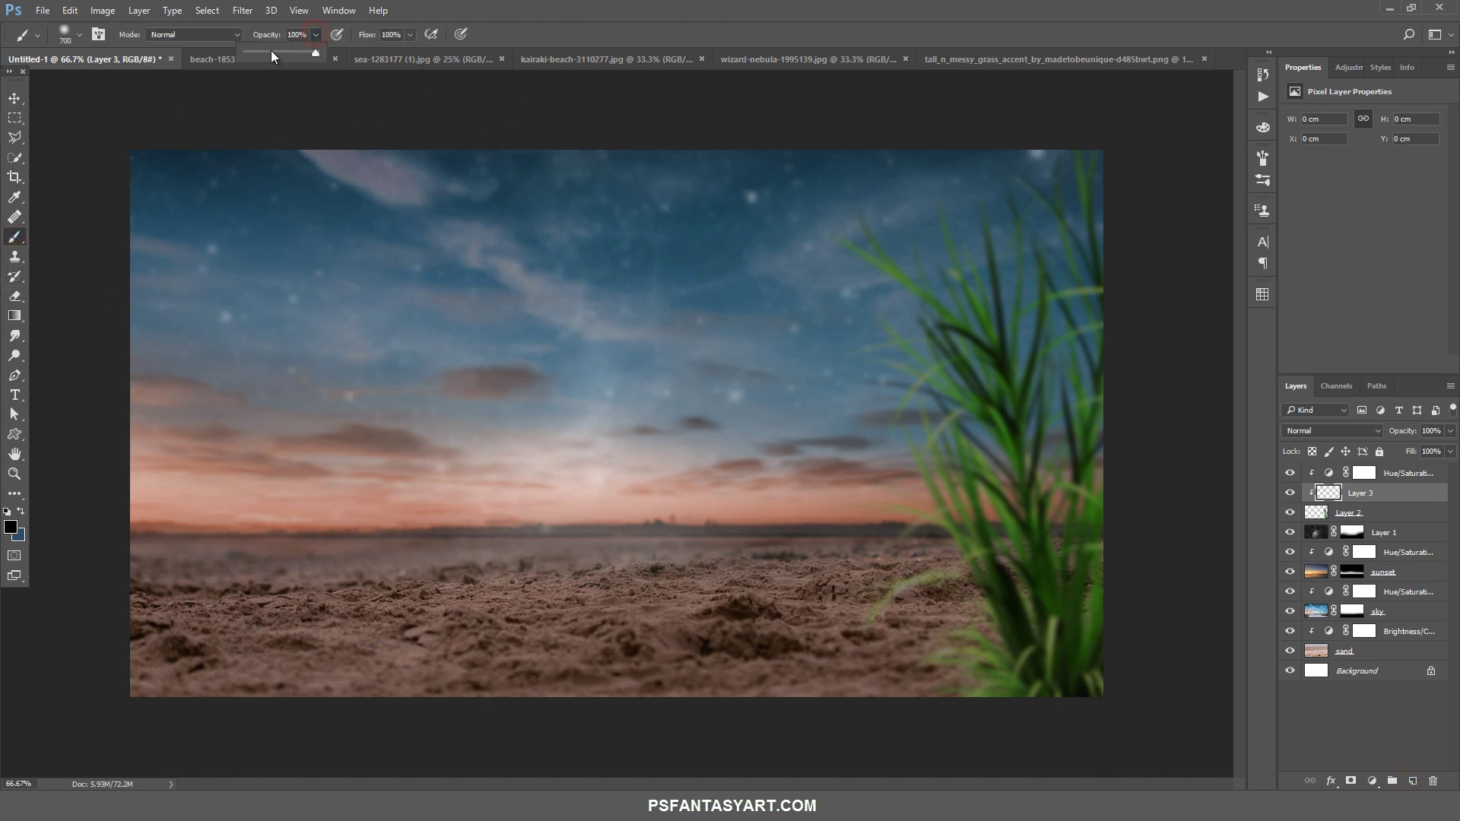
Set brush opacity to 36% and flow to 34%, and shrink the brush
{"action": "left_click", "coordinate": [271, 51]}
{"action": "left_click", "coordinate": [410, 35]}
{"action": "left_click", "coordinate": [364, 52]}
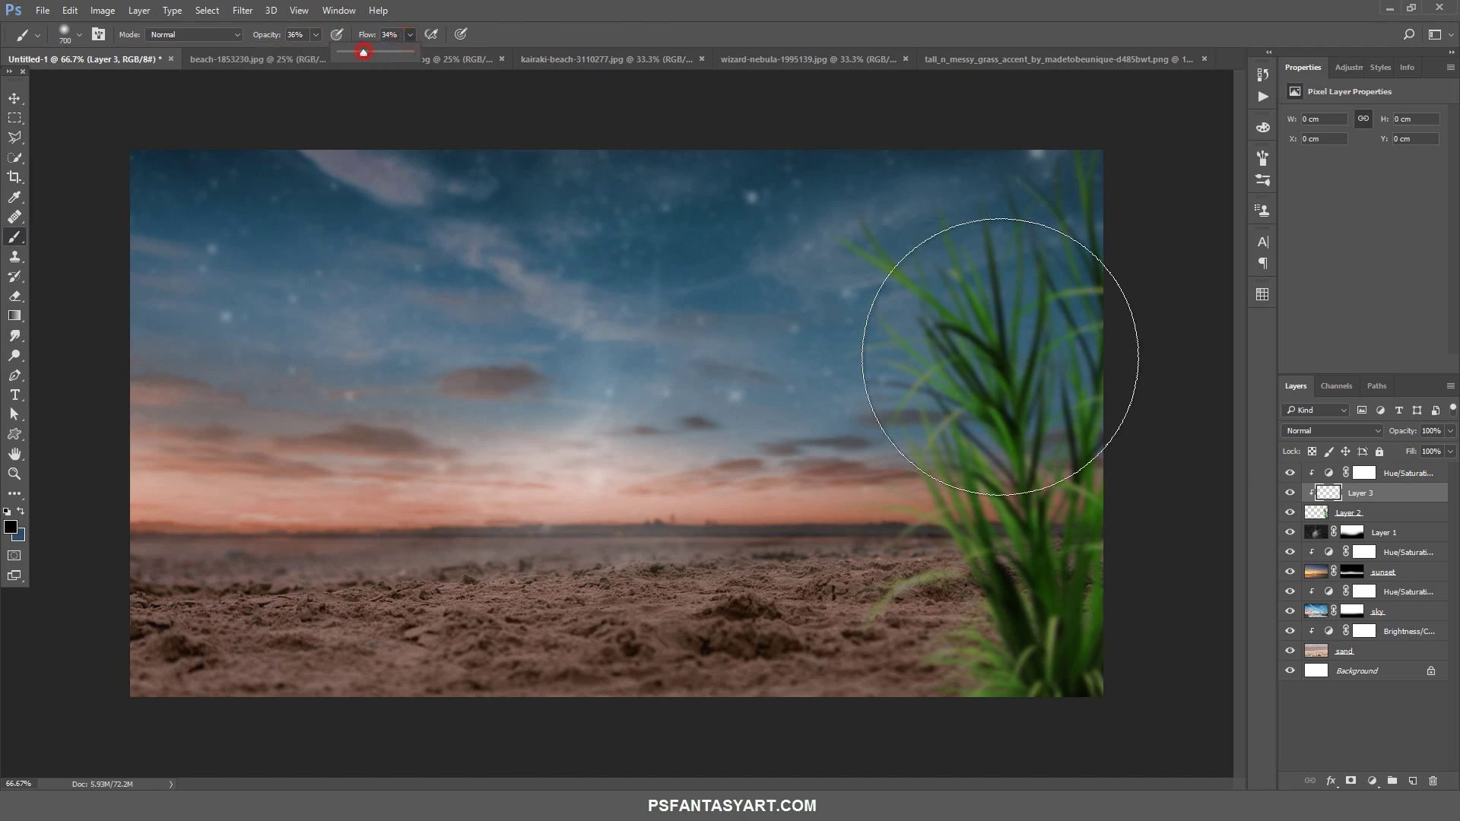
{"action": "key", "text": "bracketleft"}
{"action": "key", "text": "bracketleft"}
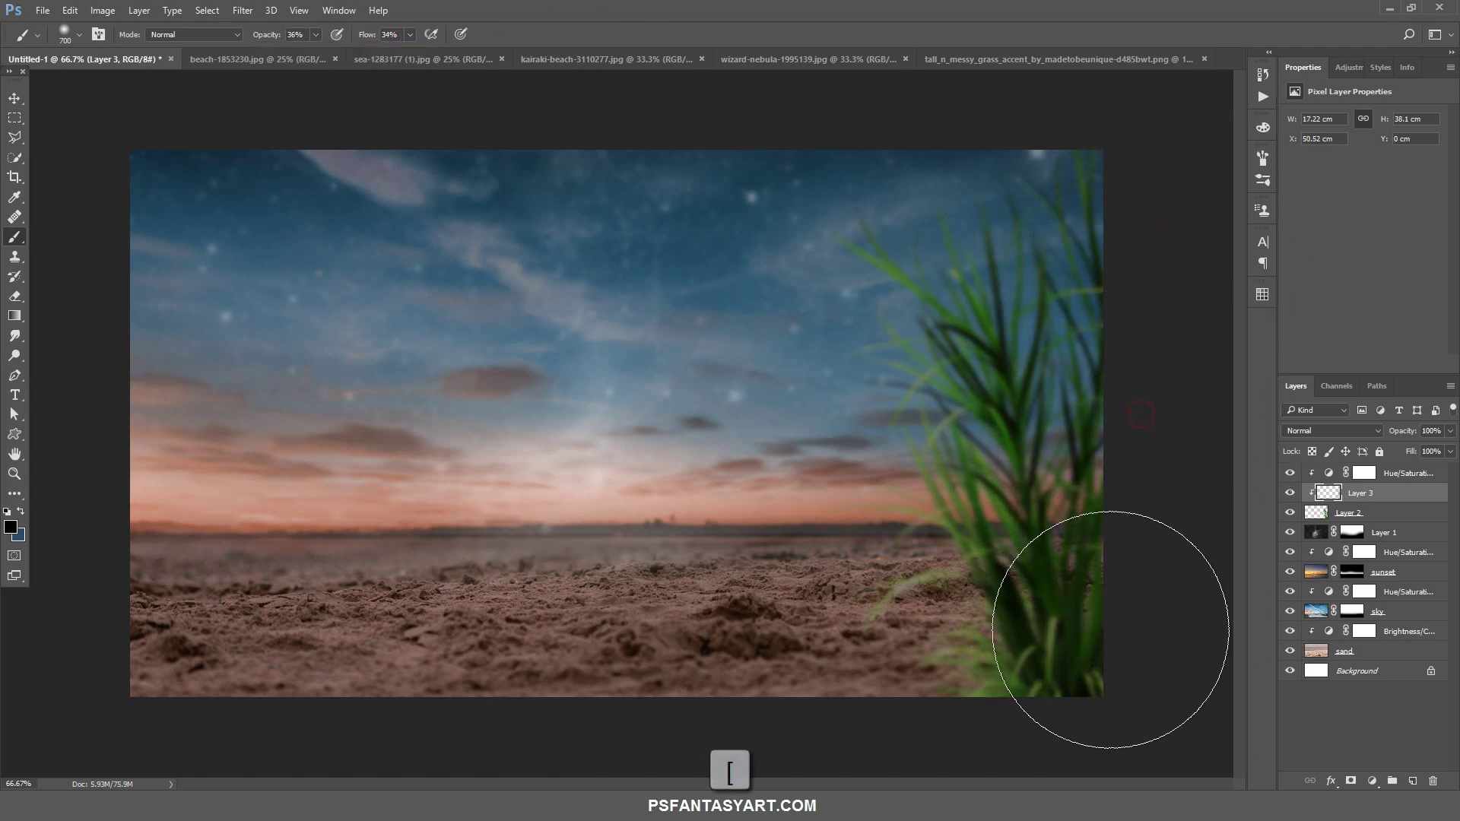
{"action": "key", "text": "bracketleft"}
Darken the grass's lower right edge and base with brush strokes
{"action": "key", "text": "bracketleft"}
{"action": "key", "text": "bracketleft"}
{"action": "key", "text": "bracketleft"}
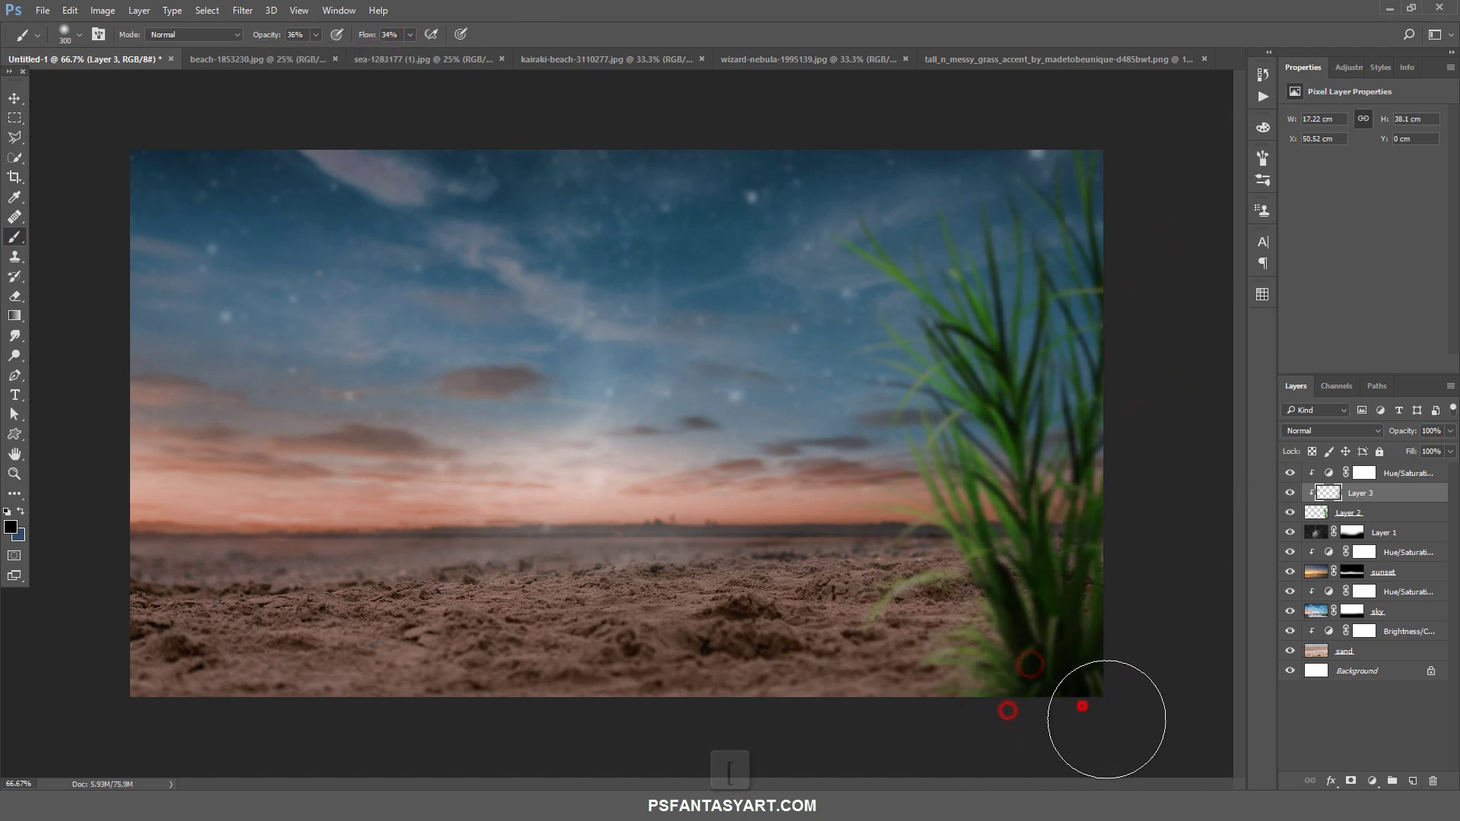
{"action": "left_click_drag", "start_coordinate": [1008, 692], "coordinate": [1127, 554]}
{"action": "key", "text": "bracketleft"}
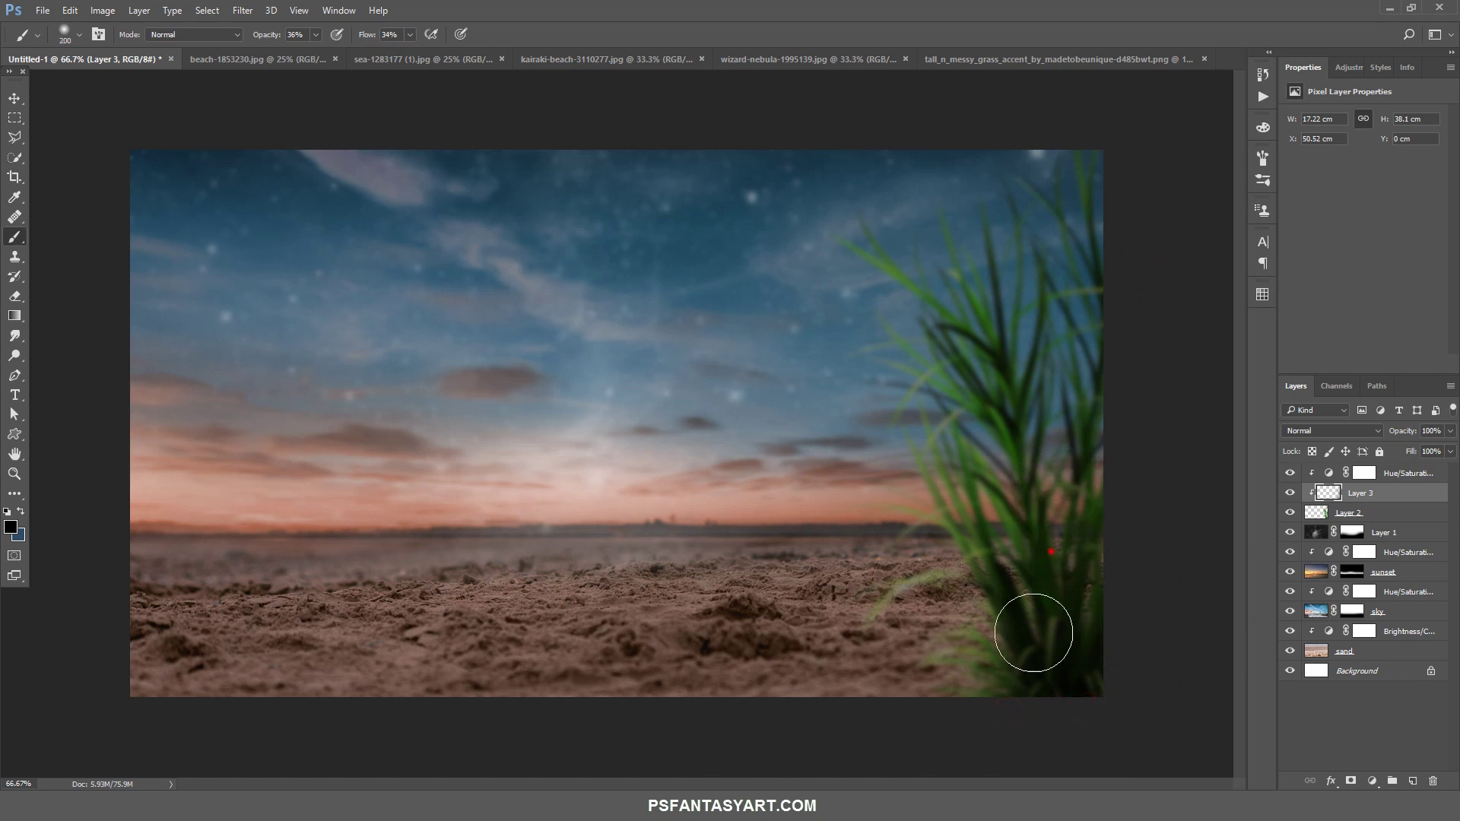
{"action": "left_click", "coordinate": [933, 706]}
{"action": "left_click_drag", "start_coordinate": [1109, 548], "coordinate": [1121, 609]}
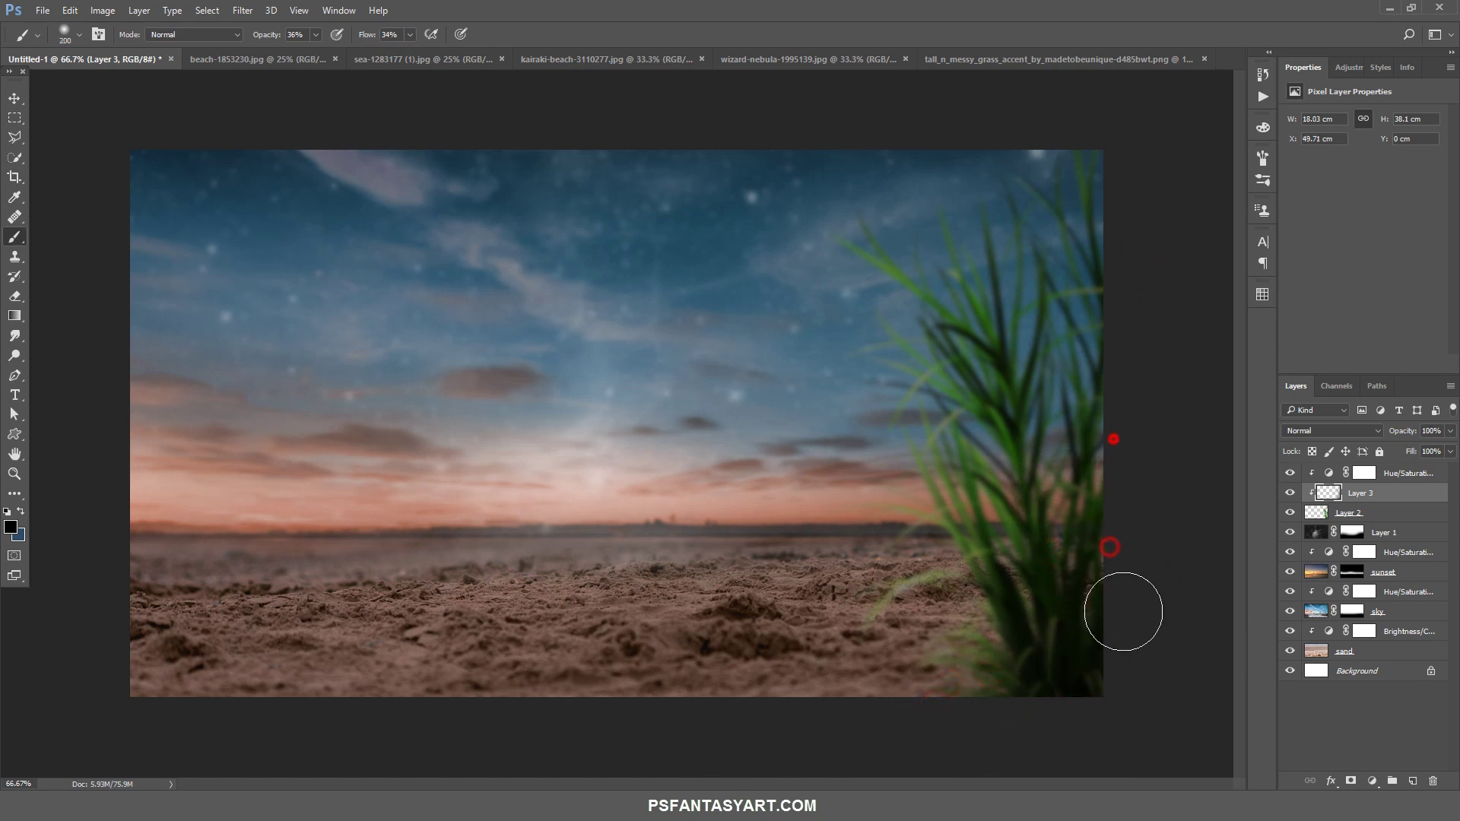
{"action": "left_click_drag", "start_coordinate": [1125, 351], "coordinate": [1129, 266]}
Close the beach, sea, kairaki-beach, wizard-nebula and tall grass source images
{"action": "left_click", "coordinate": [1398, 476]}
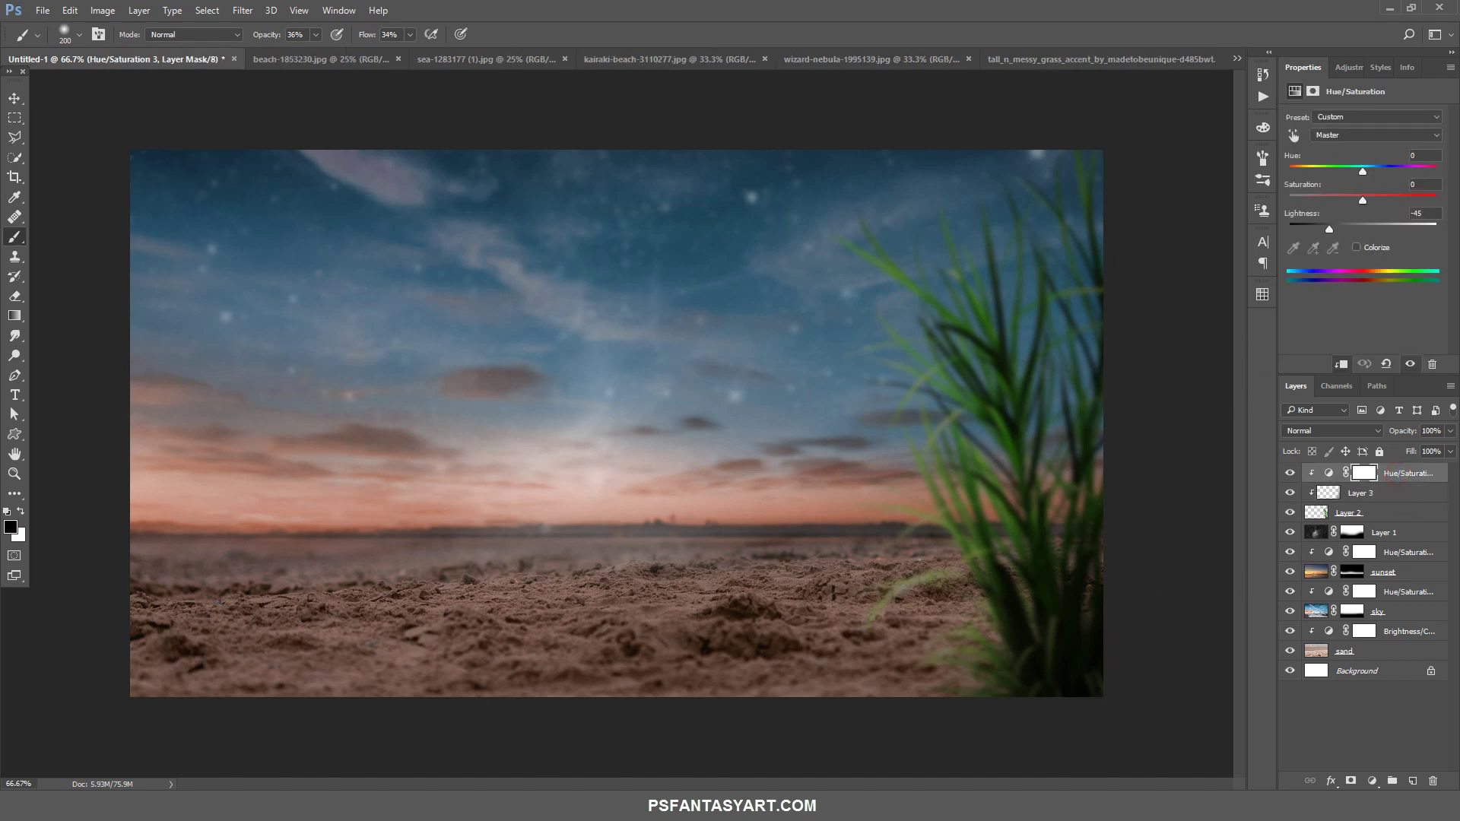
{"action": "left_click", "coordinate": [398, 59]}
{"action": "left_click", "coordinate": [438, 58]}
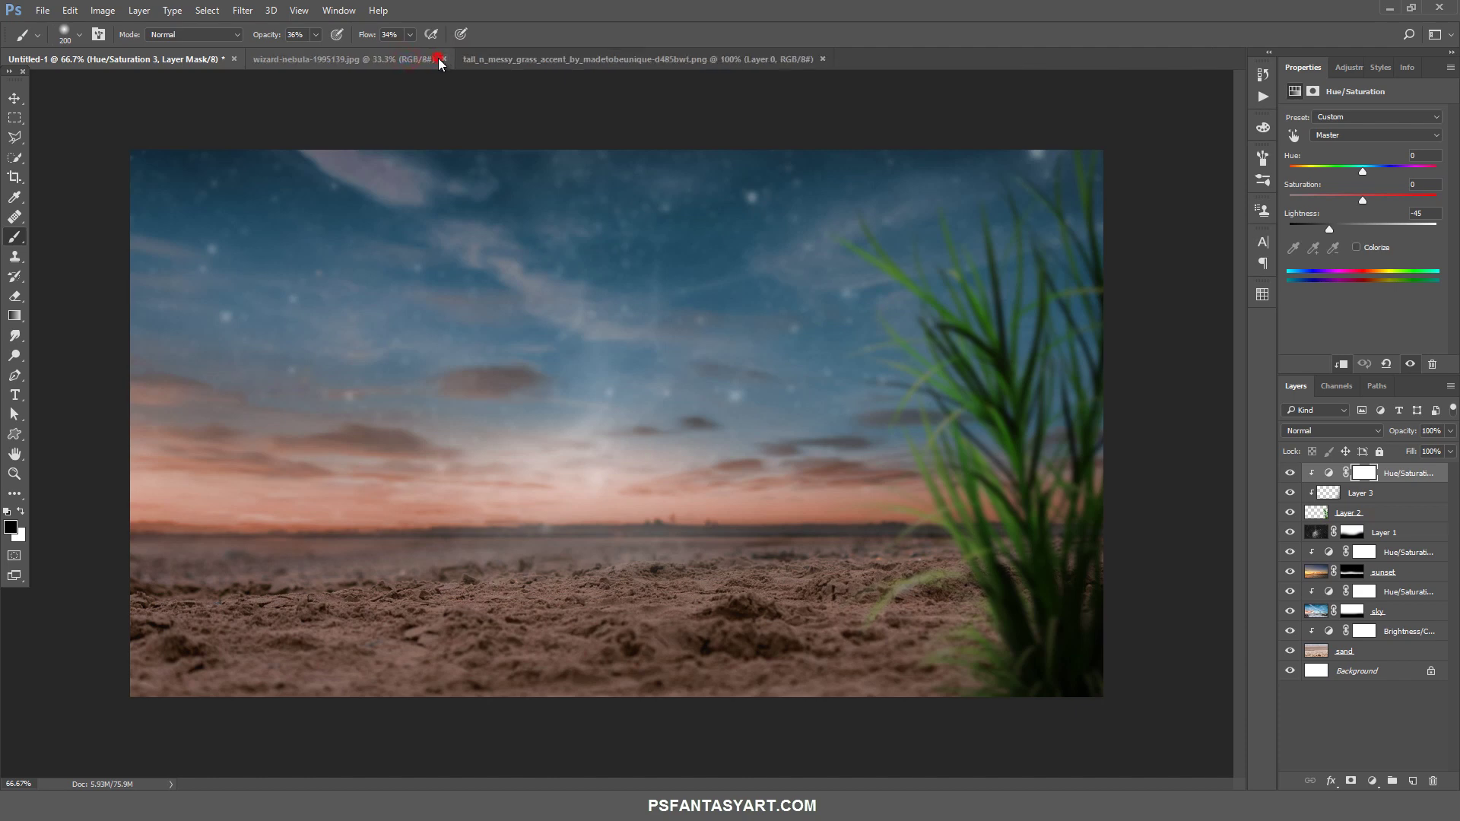
{"action": "left_click", "coordinate": [442, 59]}
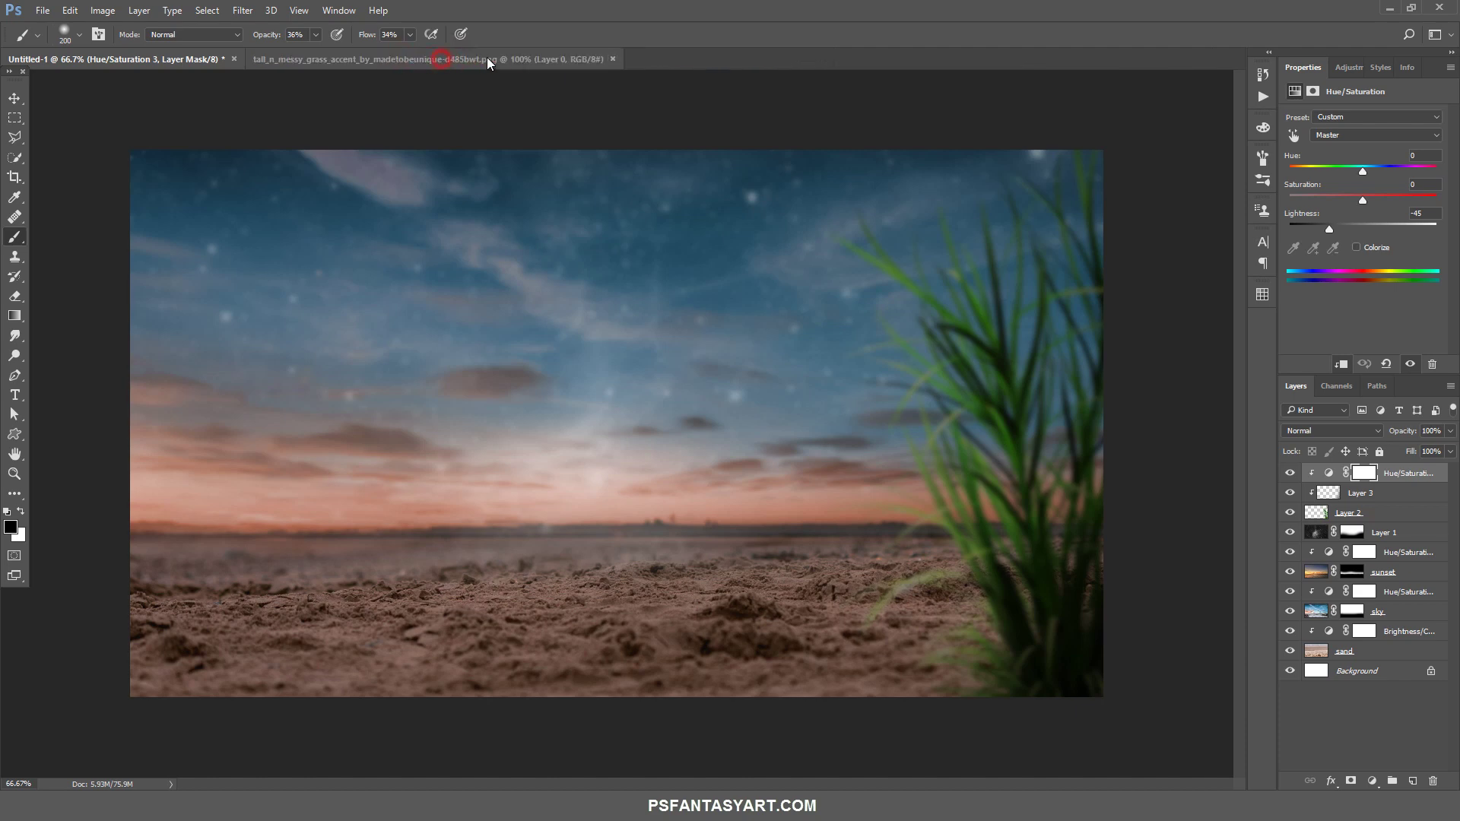
{"action": "left_click", "coordinate": [612, 59]}
{"action": "left_click", "coordinate": [42, 10]}
Open the horizon grass image file
{"action": "left_click", "coordinate": [50, 42]}
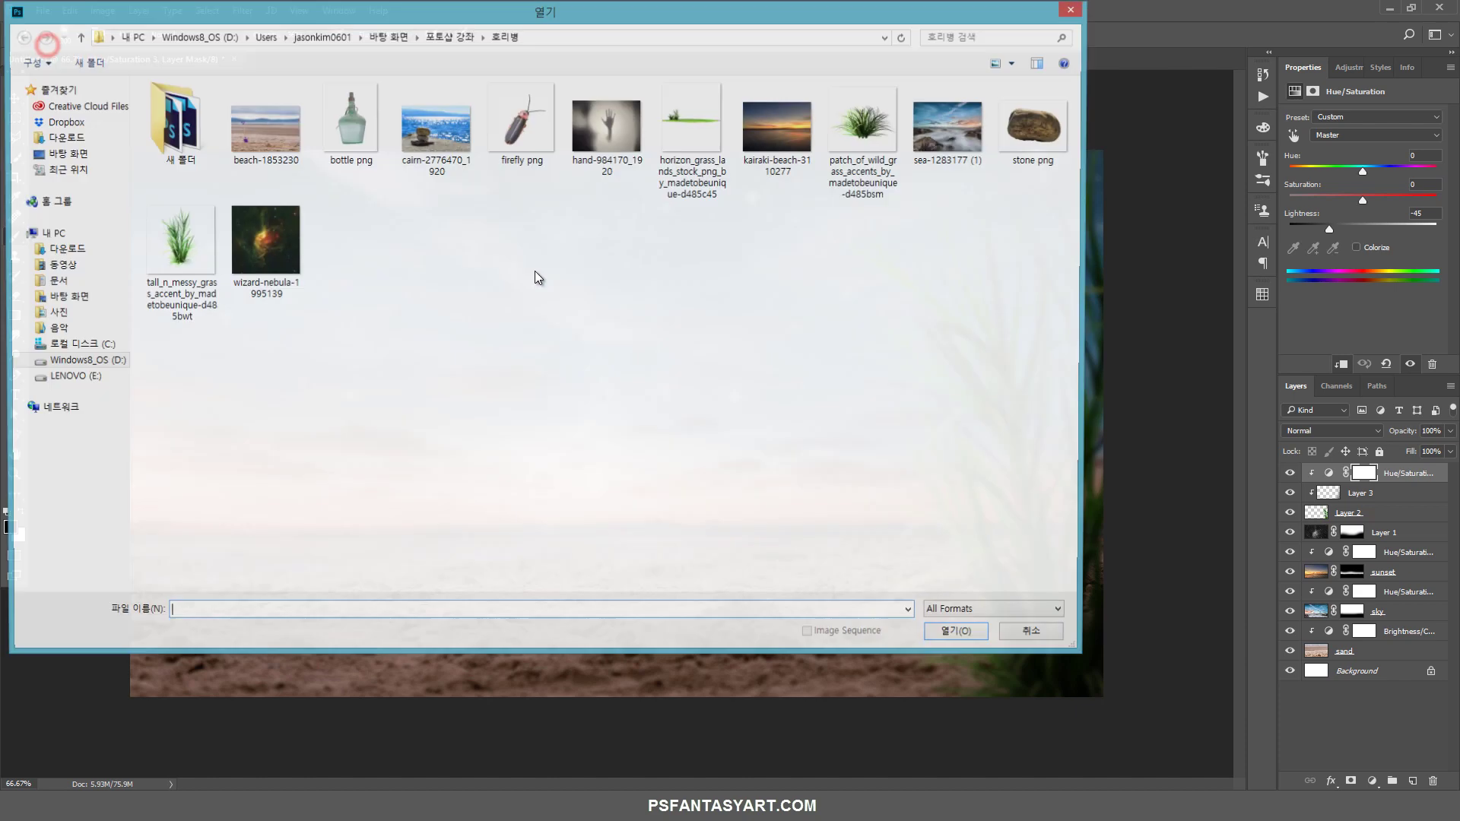
{"action": "left_click", "coordinate": [698, 142]}
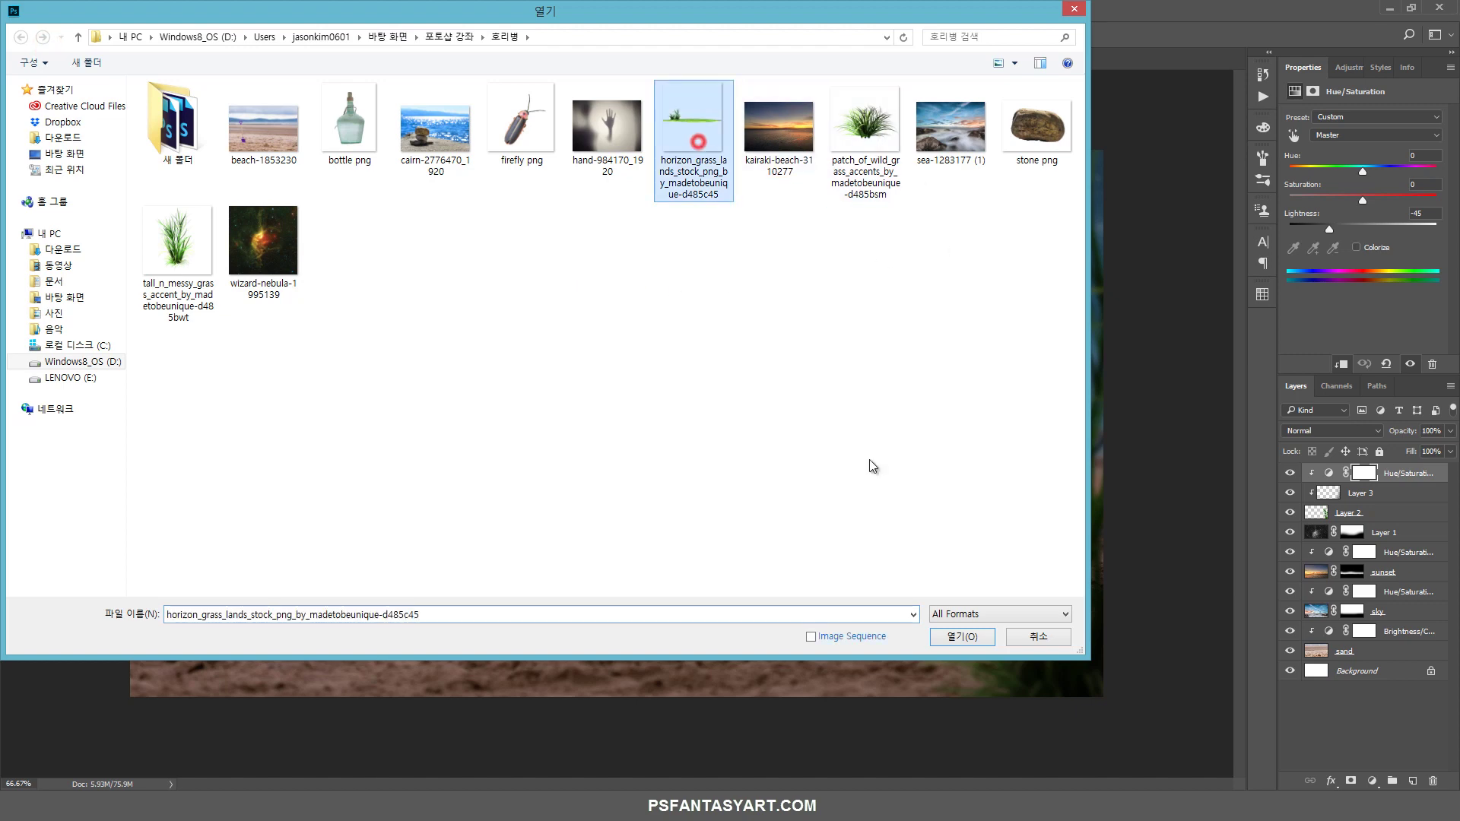
{"action": "left_click", "coordinate": [956, 637]}
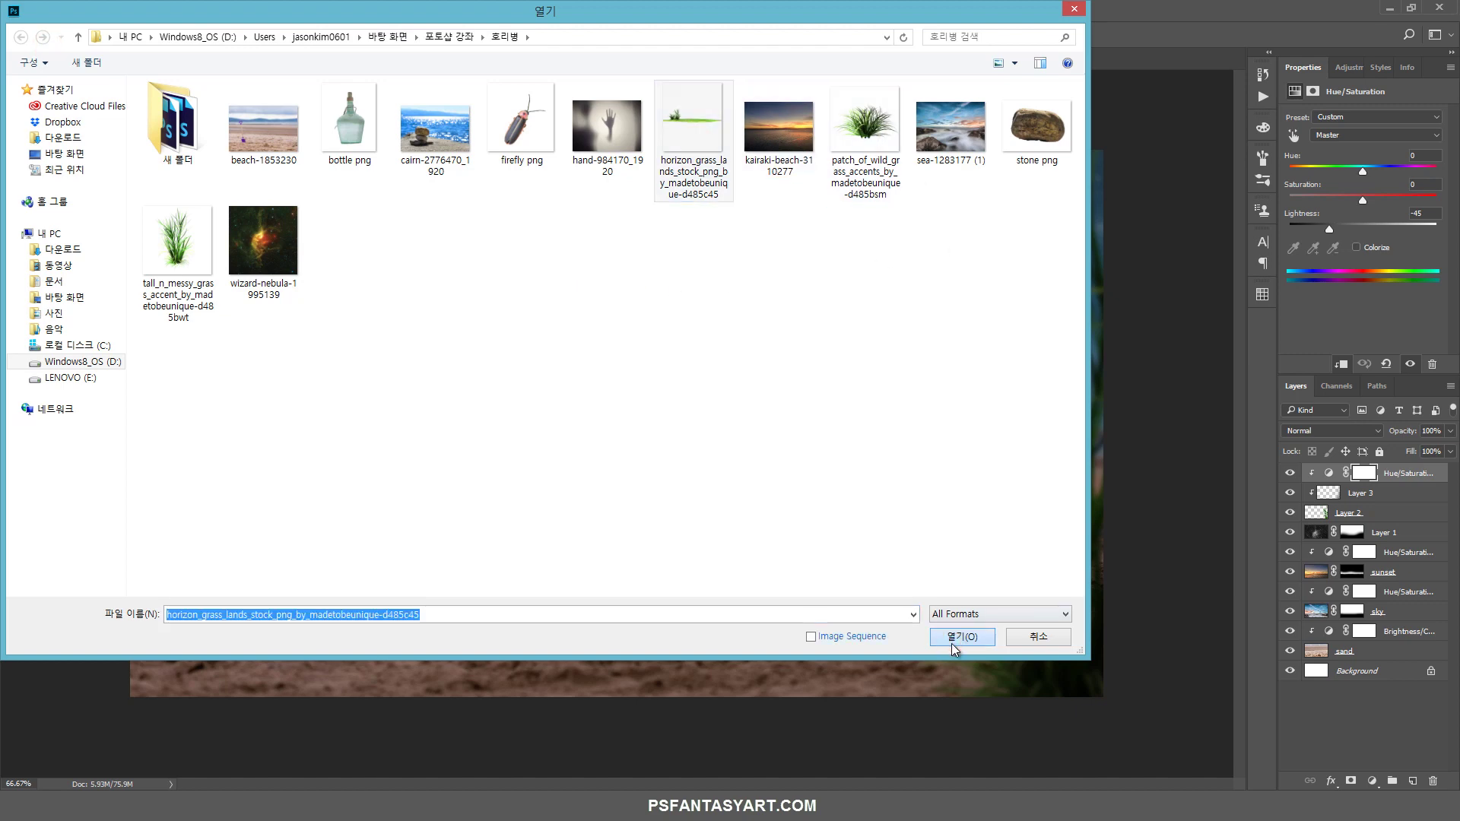
{"action": "left_click", "coordinate": [952, 638]}
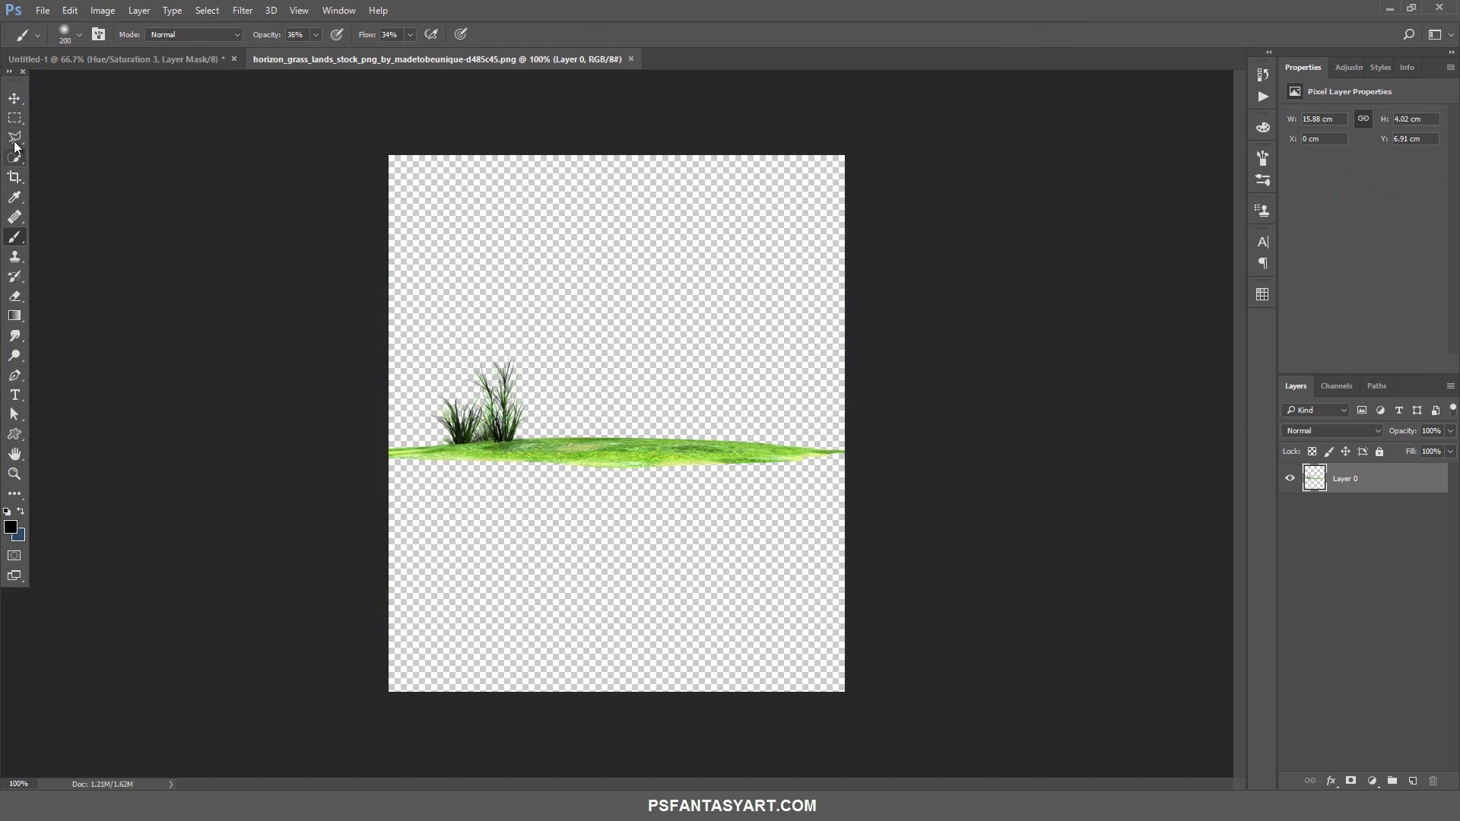
Lasso the grass tuft, copy it and paste it into the beach composite
{"action": "left_click", "coordinate": [14, 146]}
{"action": "left_click", "coordinate": [69, 144]}
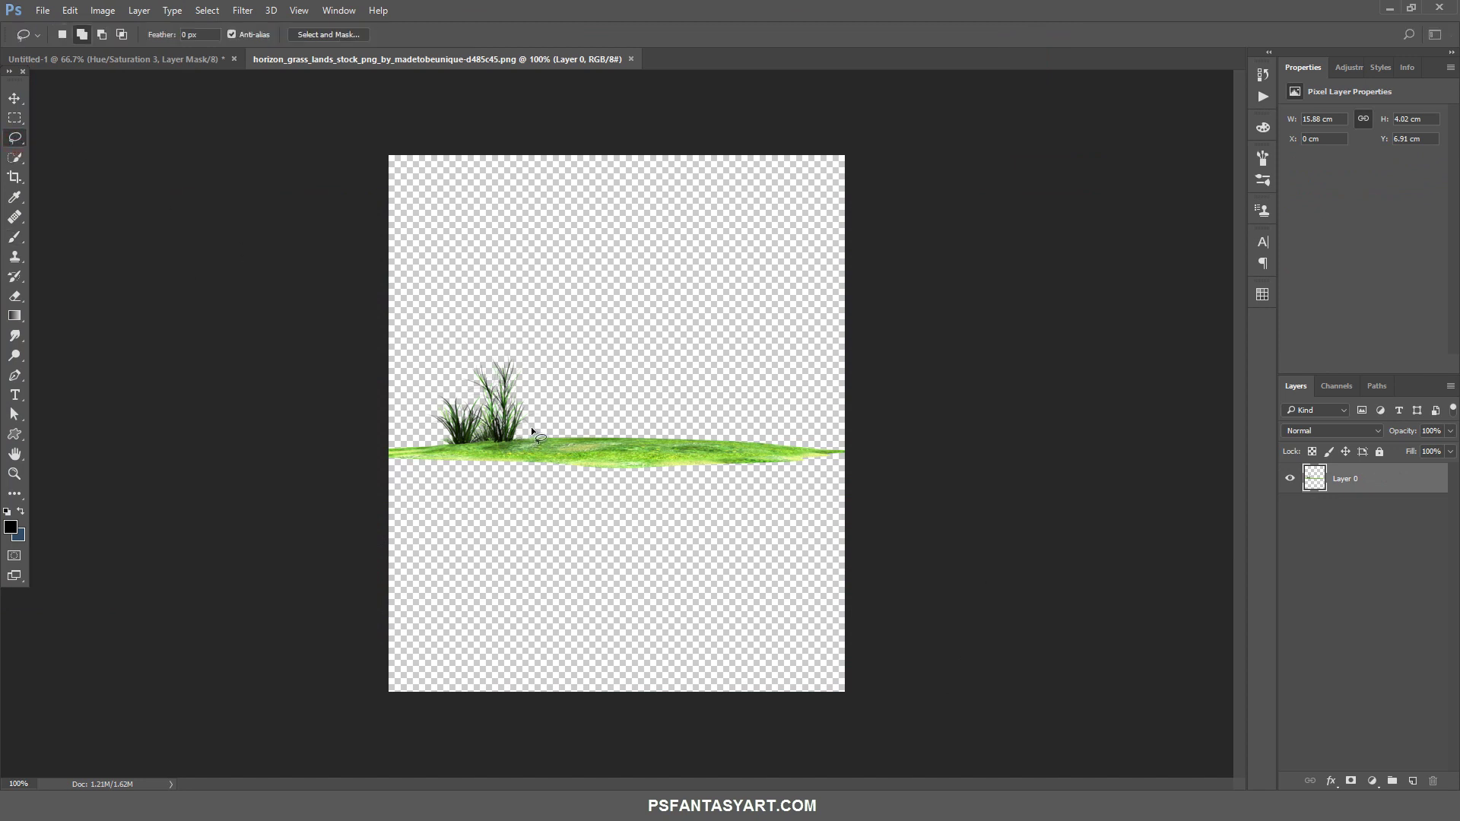
{"action": "left_click_drag", "start_coordinate": [532, 428], "coordinate": [448, 449]}
{"action": "left_click_drag", "start_coordinate": [482, 336], "coordinate": [536, 390]}
{"action": "key", "text": "ctrl+c"}
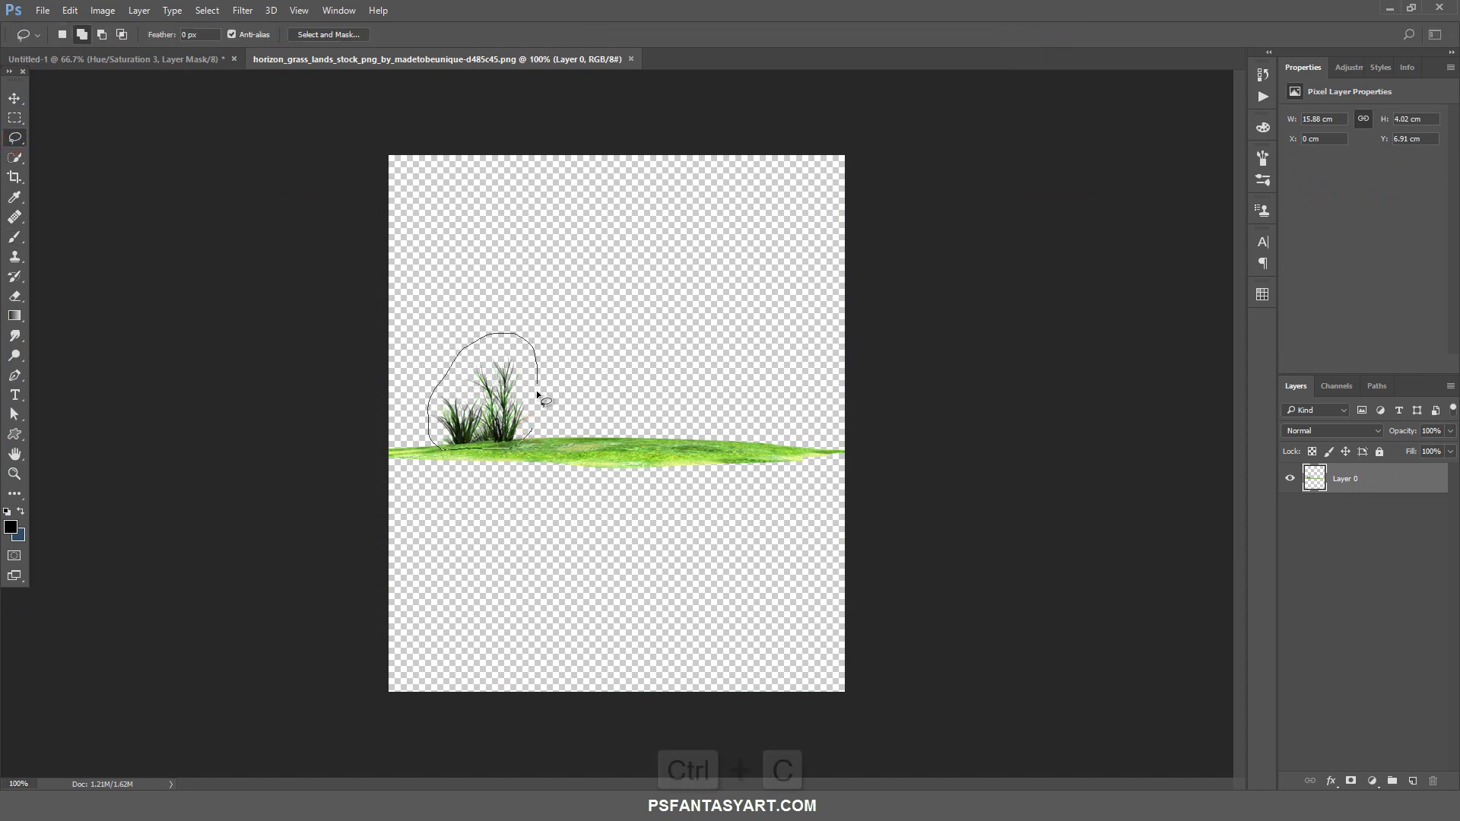
{"action": "left_click", "coordinate": [152, 58]}
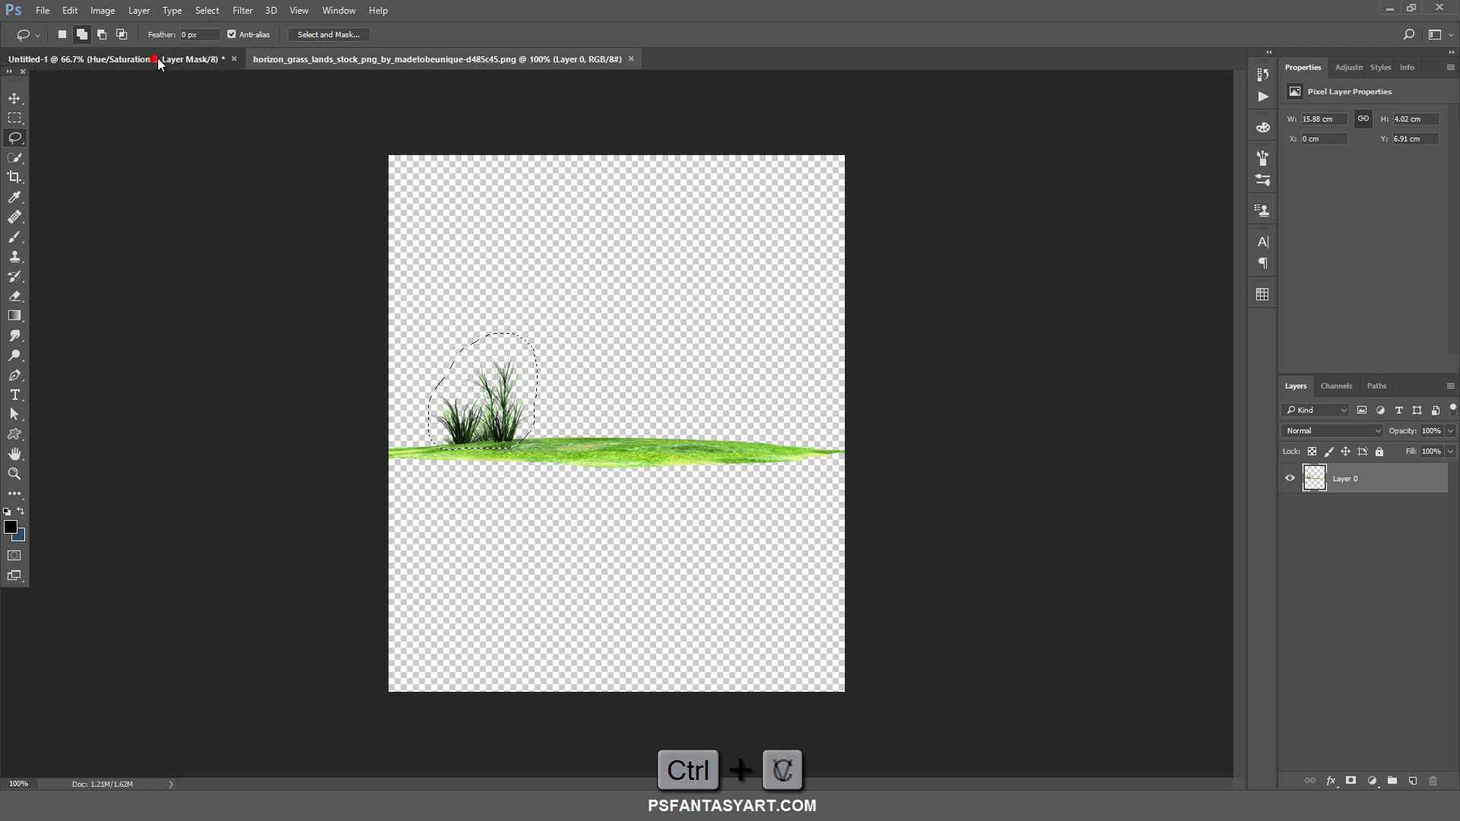
{"action": "key", "text": "ctrl+v"}
Scale the pasted grass tuft to about 419% and place it at the lower-left edge
{"action": "key", "text": "ctrl+t"}
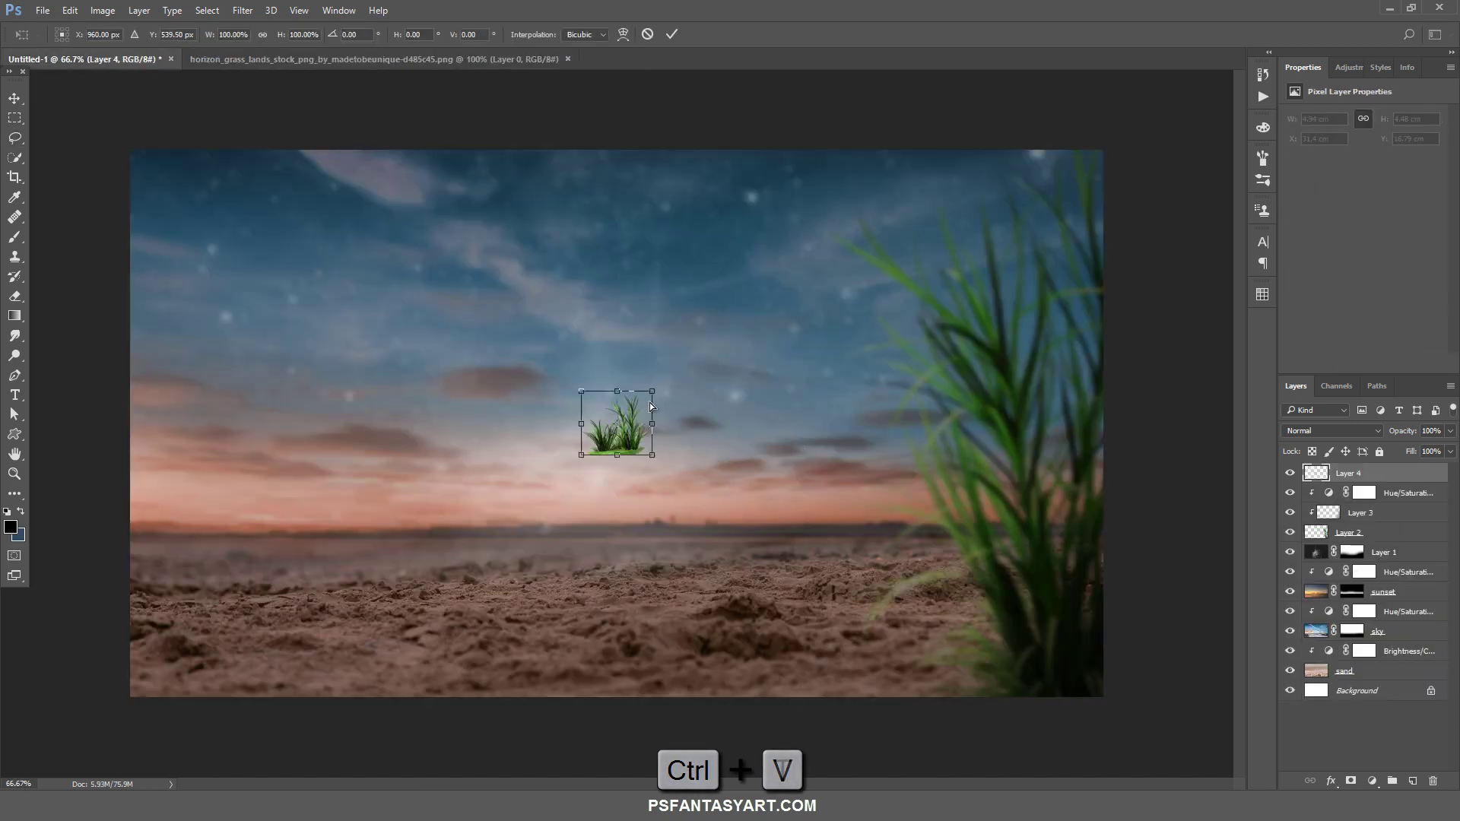
{"action": "left_click_drag", "start_coordinate": [655, 384], "coordinate": [744, 303]}
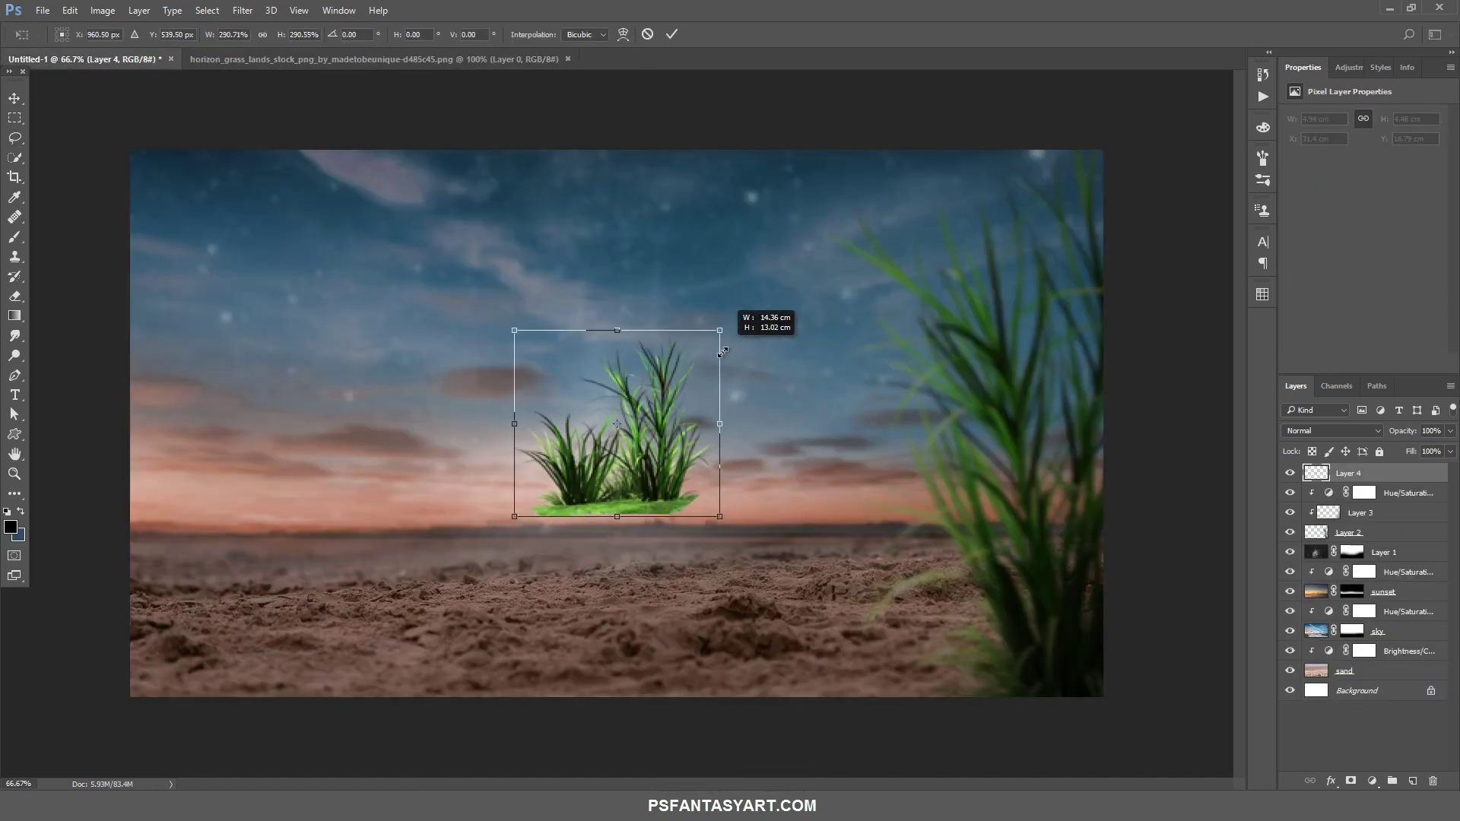
{"action": "mouse_move", "coordinate": [701, 432]}
{"action": "left_mouse_down"}
{"action": "mouse_move", "coordinate": [279, 523]}
{"action": "mouse_move", "coordinate": [290, 507]}
{"action": "left_mouse_up"}
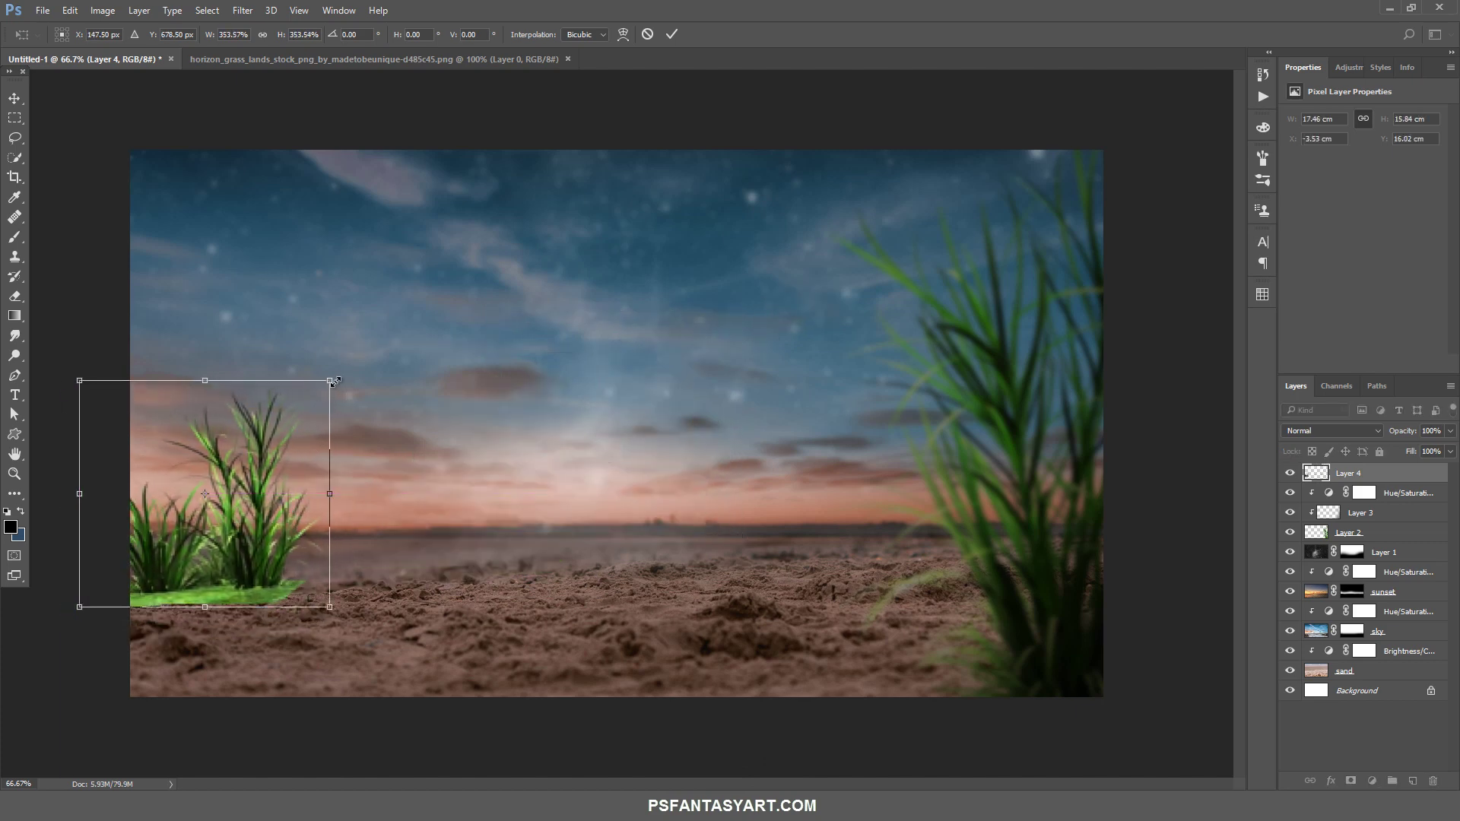
{"action": "left_click_drag", "start_coordinate": [335, 382], "coordinate": [326, 391]}
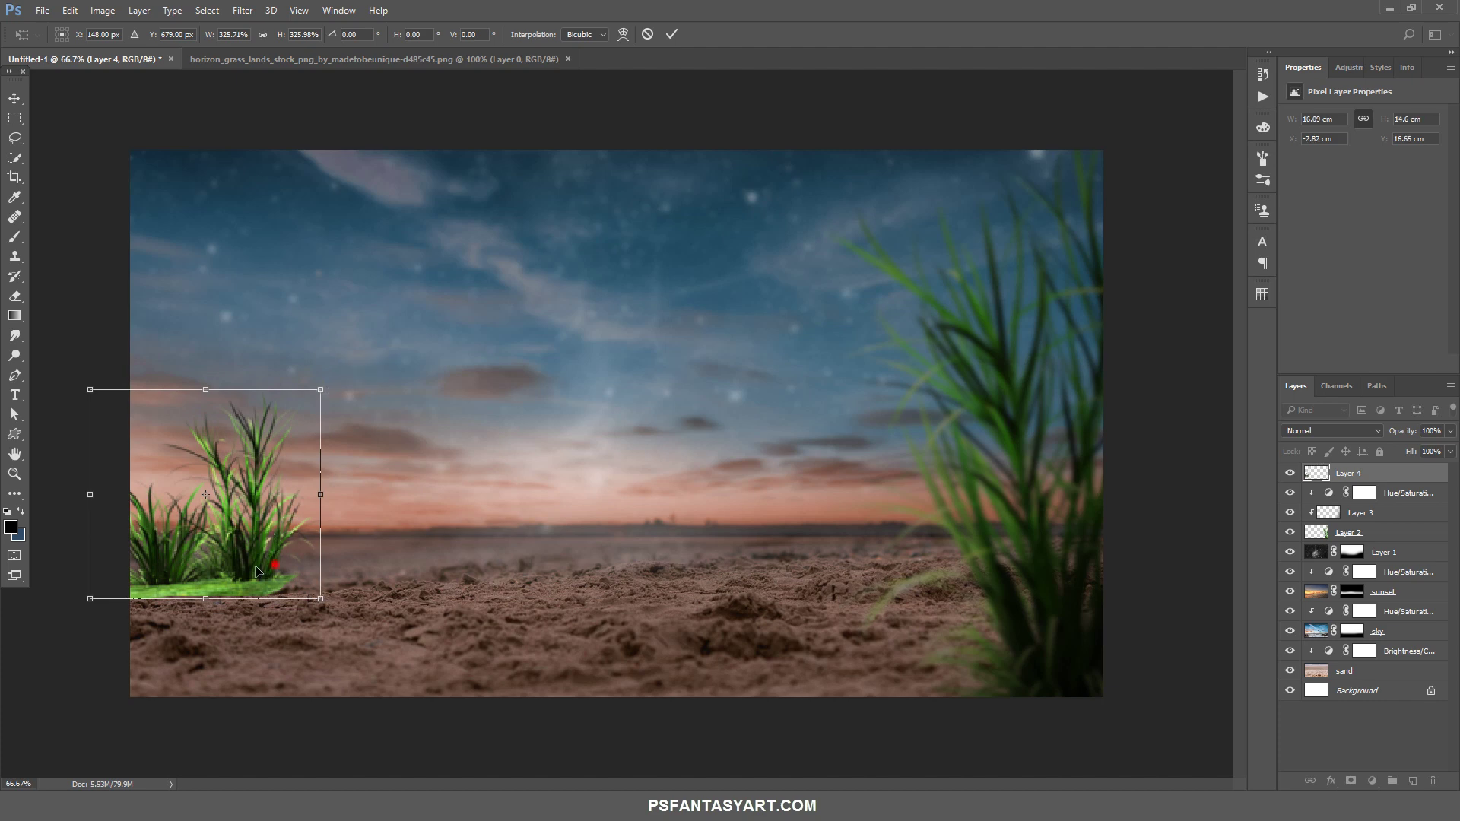
{"action": "left_click_drag", "start_coordinate": [255, 567], "coordinate": [267, 563]}
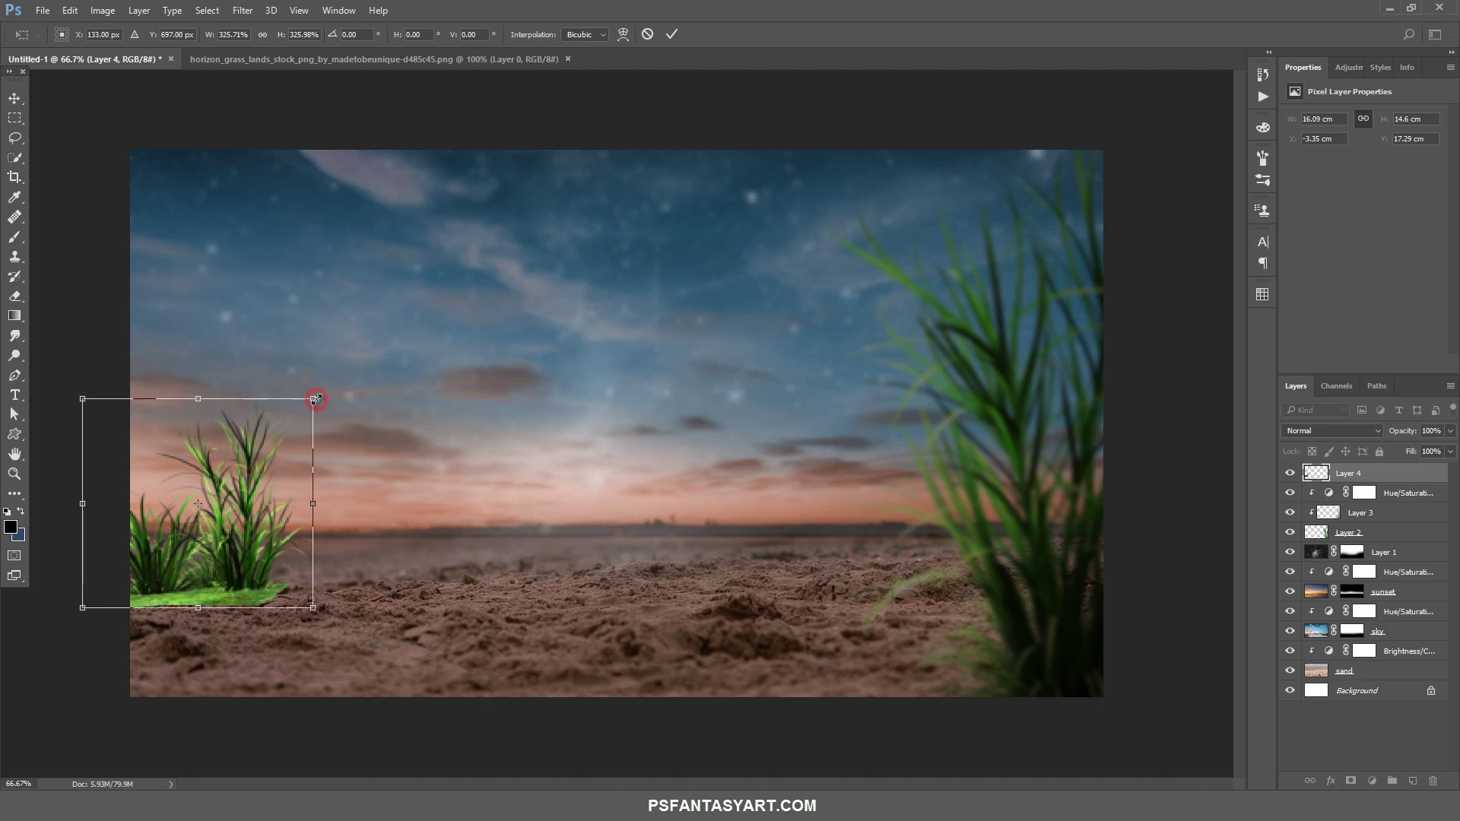
{"action": "left_click_drag", "start_coordinate": [328, 391], "coordinate": [343, 401]}
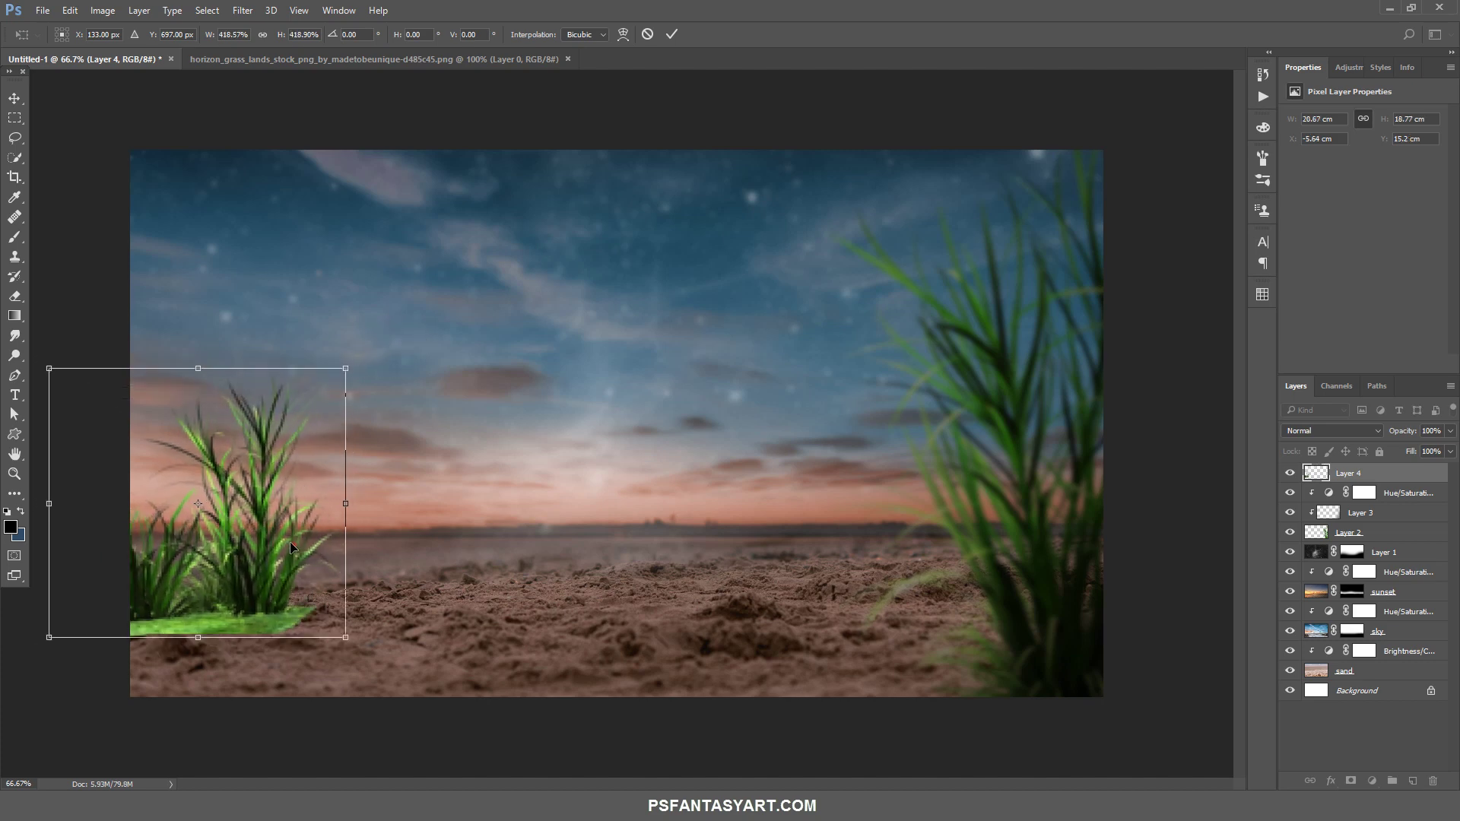
{"action": "left_click_drag", "start_coordinate": [289, 541], "coordinate": [274, 519]}
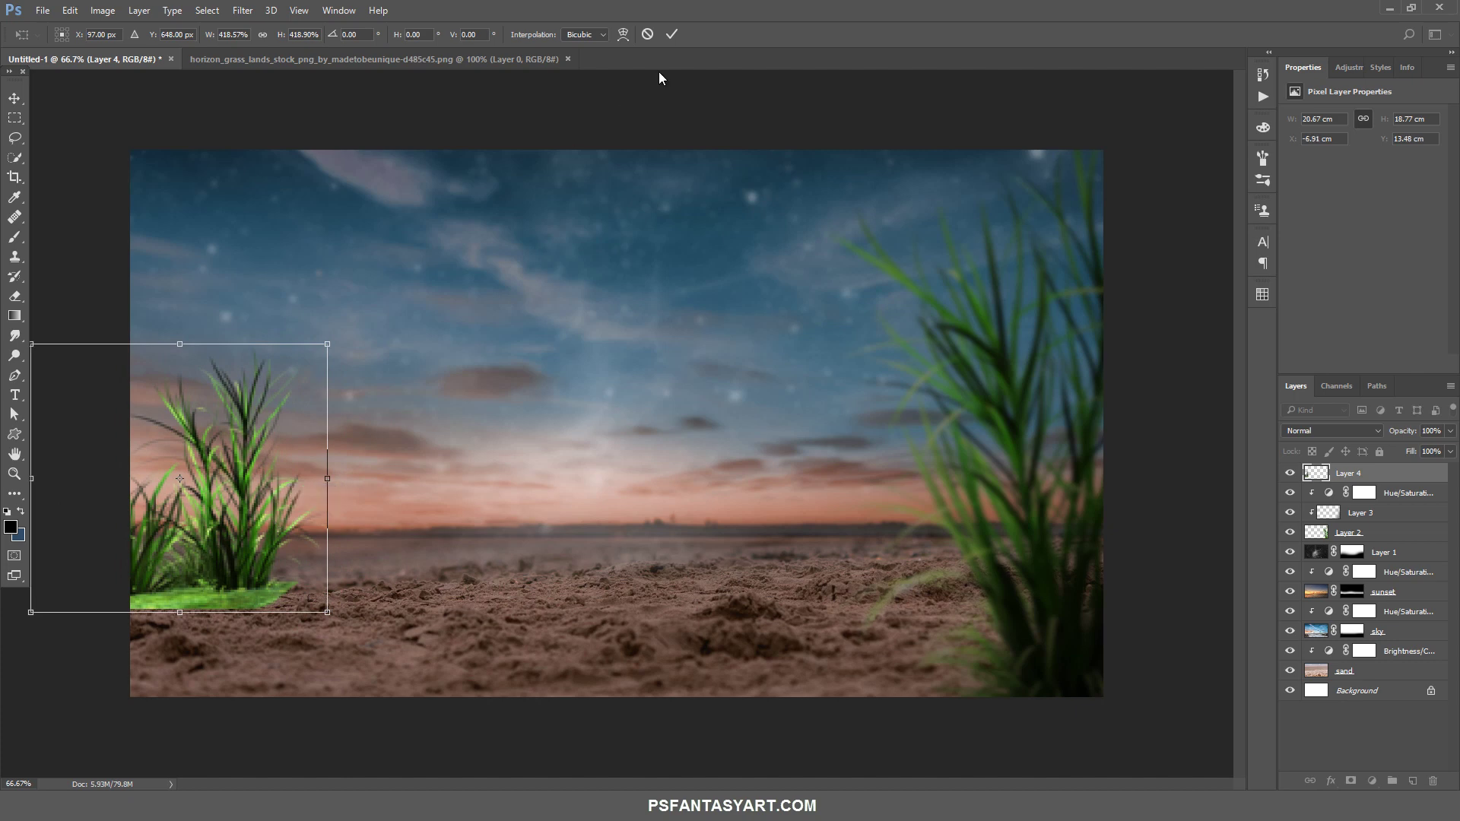
{"action": "left_click", "coordinate": [672, 34]}
Apply a 3-pixel Gaussian Blur to the left grass tuft
{"action": "left_click", "coordinate": [244, 11]}
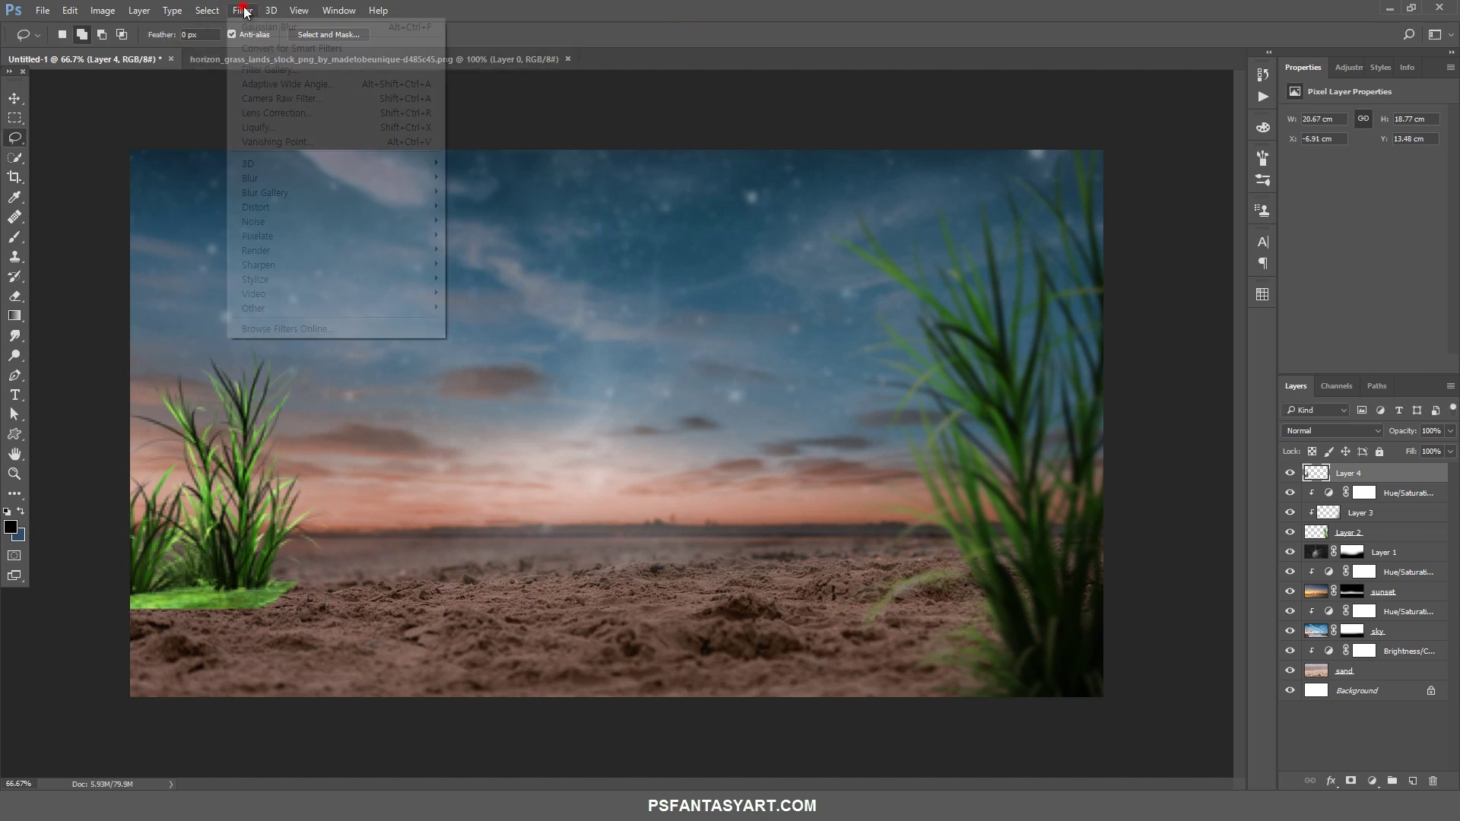
{"action": "left_click", "coordinate": [185, 236]}
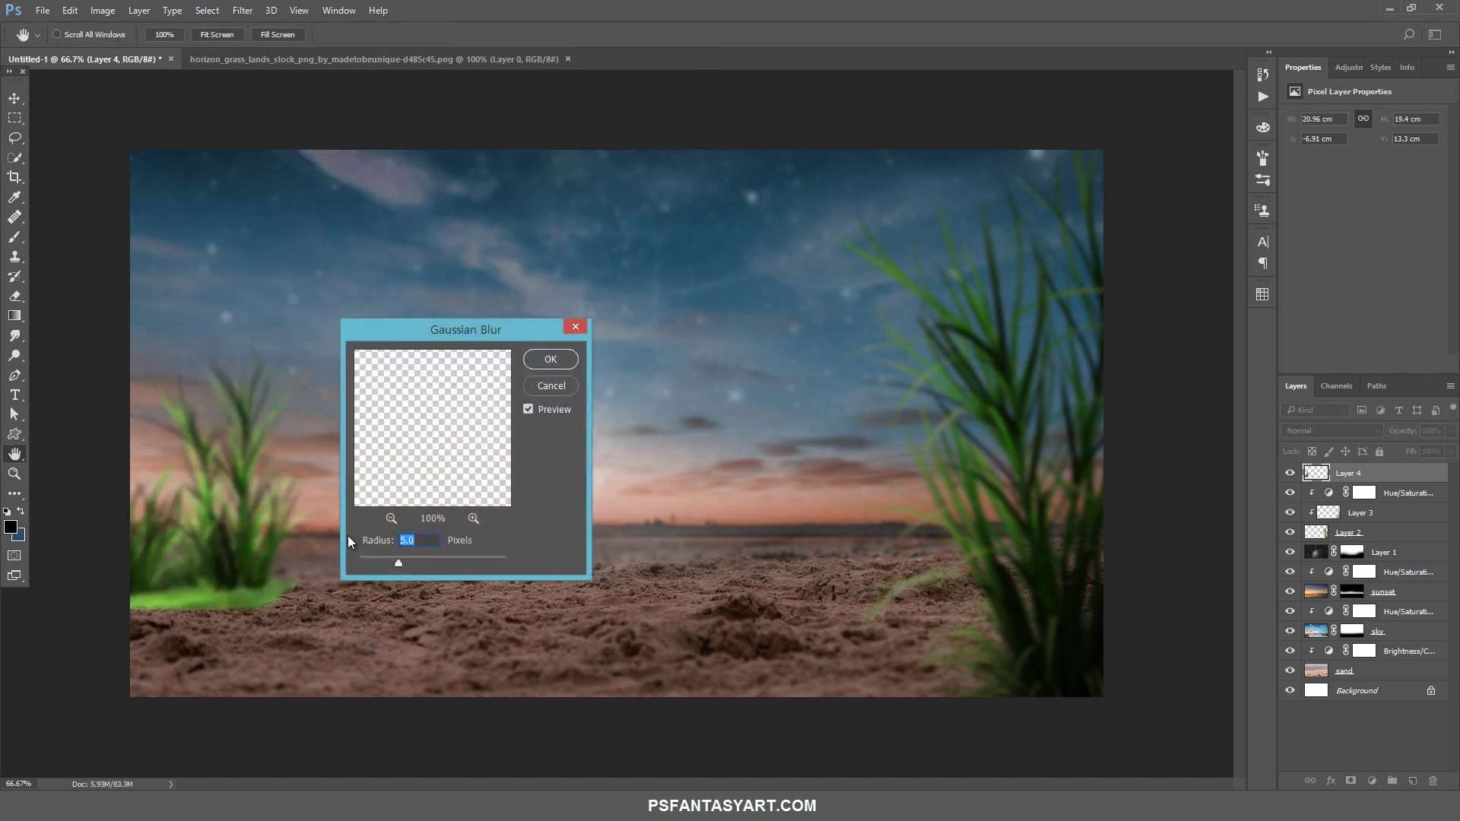
{"action": "type", "text": "3"}
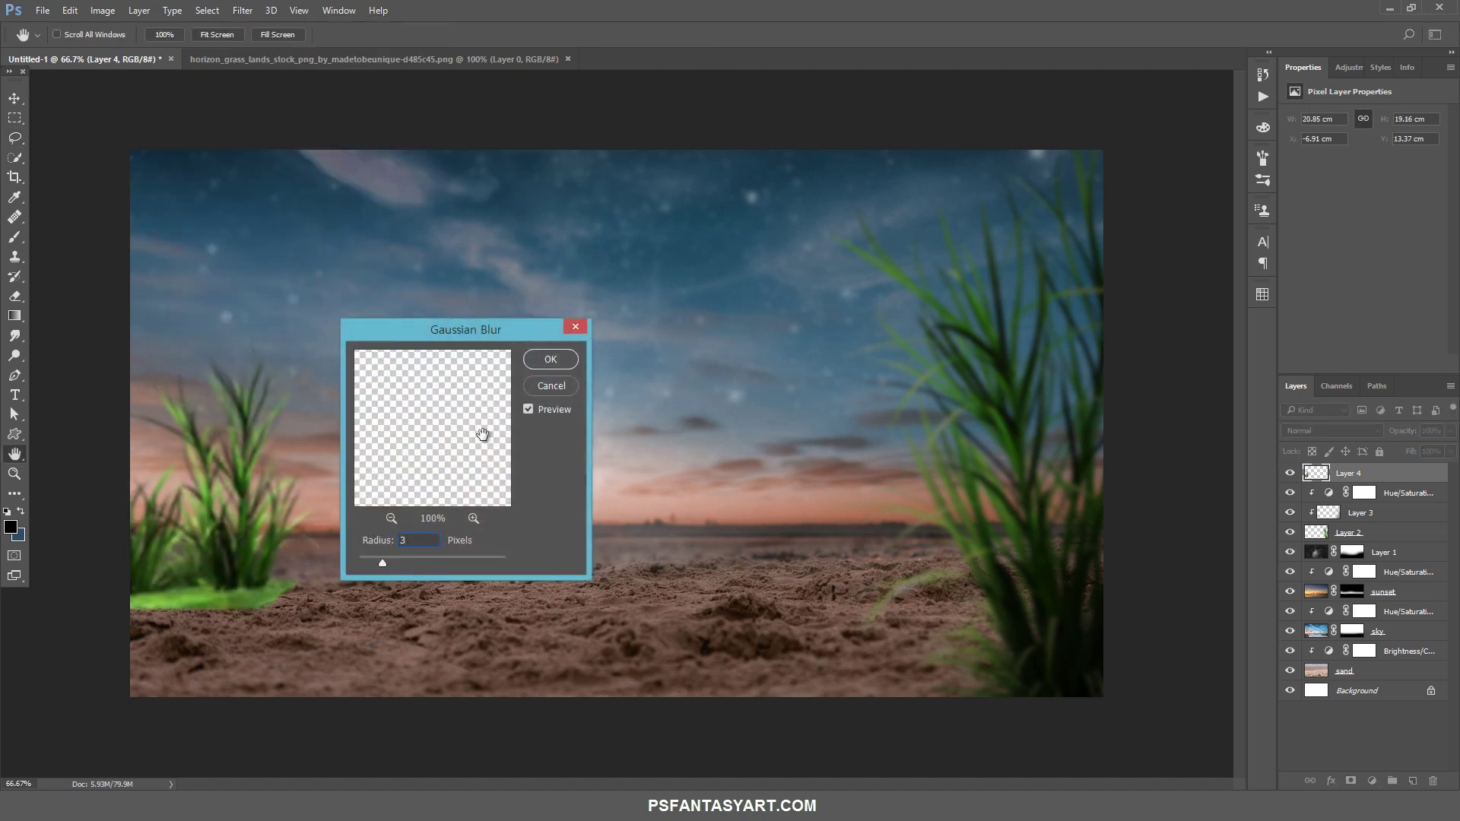
{"action": "left_click", "coordinate": [549, 359]}
Zoom in and erase the grass tuft's bright green base
{"action": "left_click", "coordinate": [13, 473]}
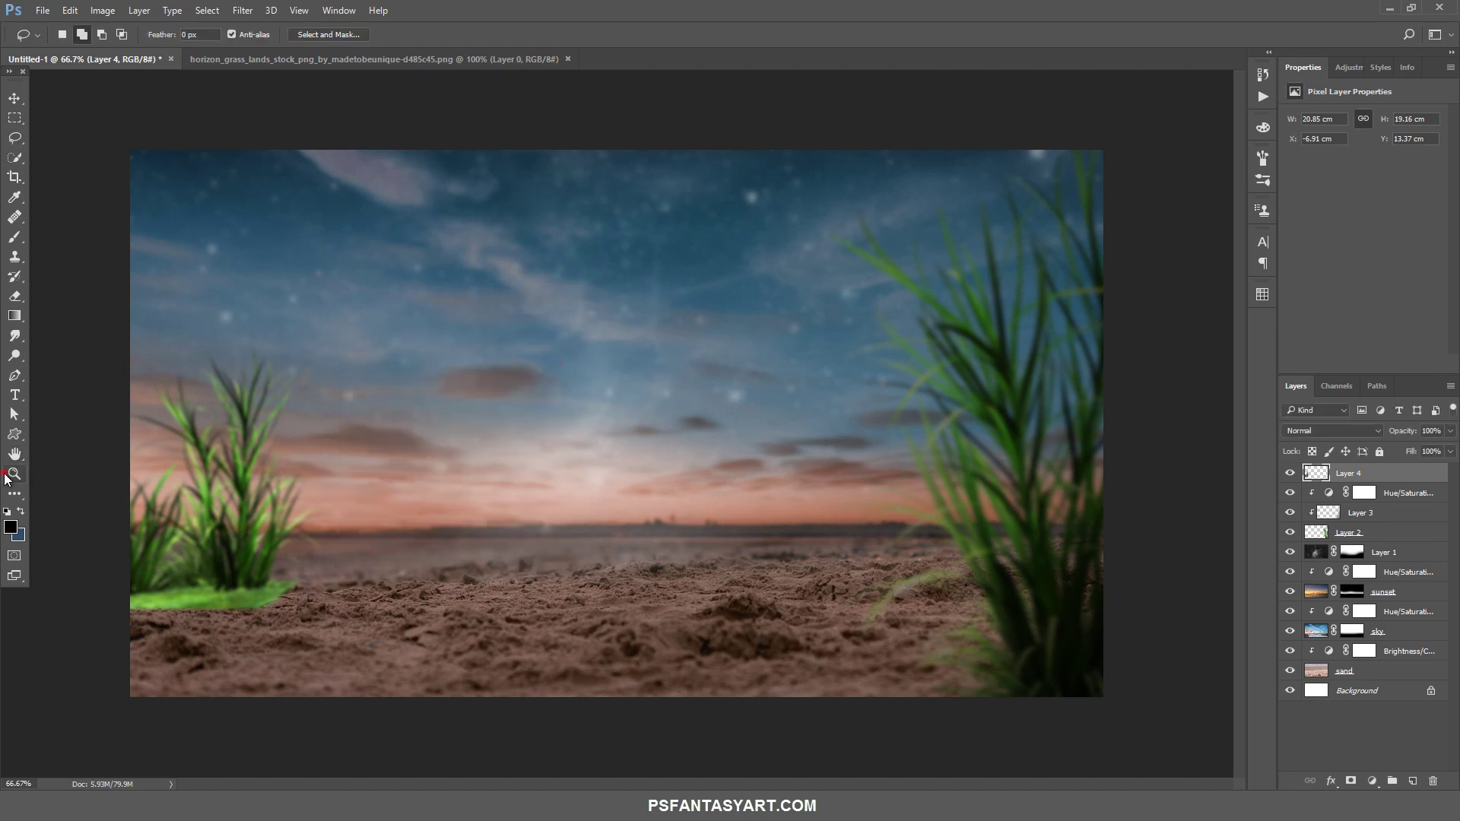
{"action": "left_click", "coordinate": [208, 515]}
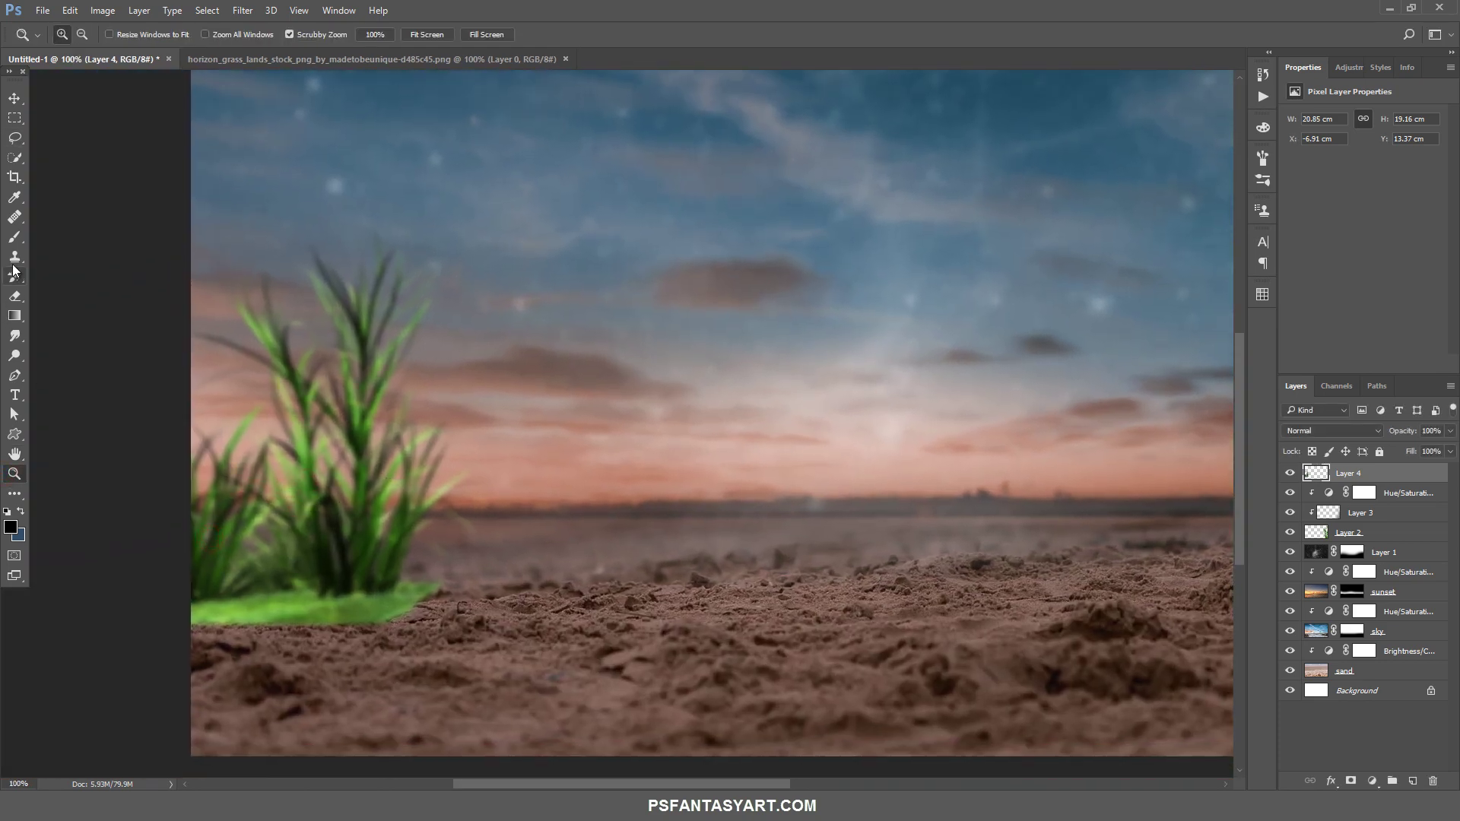
{"action": "left_click", "coordinate": [13, 301]}
{"action": "mouse_move", "coordinate": [423, 651]}
{"action": "left_mouse_down"}
{"action": "mouse_move", "coordinate": [326, 668]}
{"action": "mouse_move", "coordinate": [205, 620]}
{"action": "mouse_move", "coordinate": [400, 653]}
{"action": "mouse_move", "coordinate": [495, 590]}
{"action": "left_mouse_up"}
{"action": "key", "text": "bracketleft"}
{"action": "key", "text": "bracketleft"}
{"action": "key", "text": "bracketleft"}
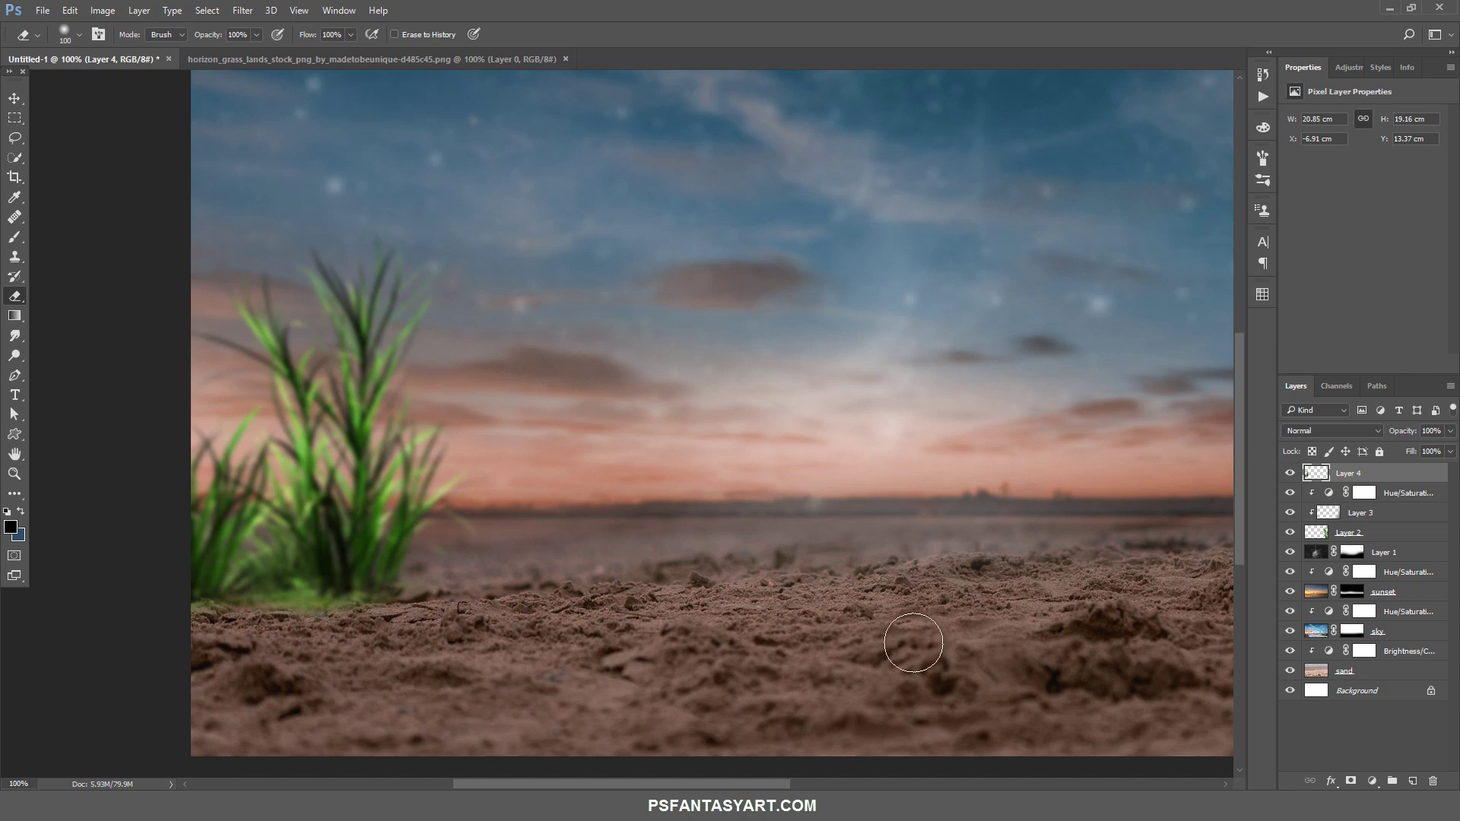
Darken the grass with a Hue/Saturation adjustment at Lightness -34, then duplicate the grass layer
{"action": "left_click", "coordinate": [1373, 781]}
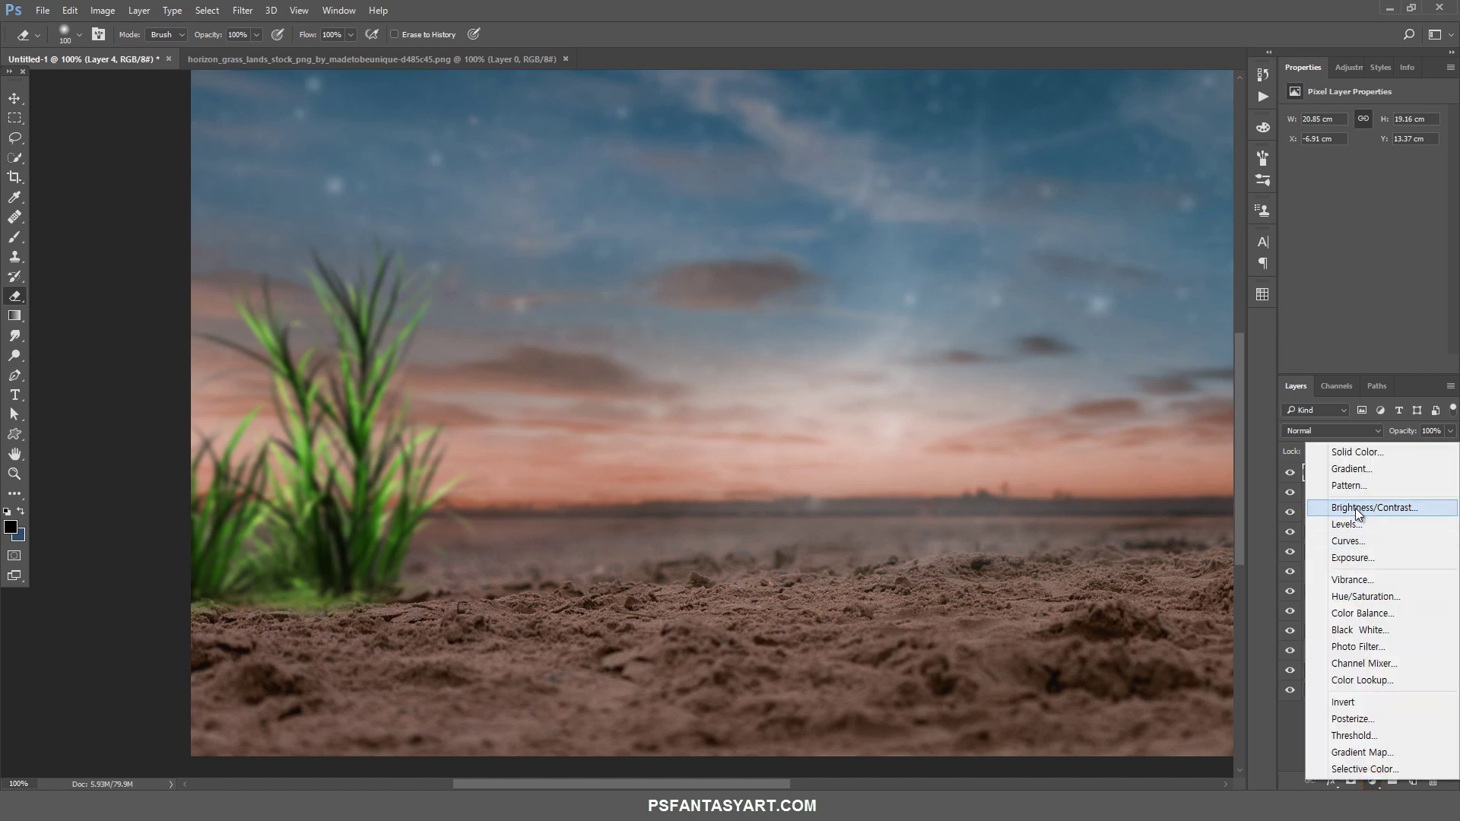
{"action": "left_click", "coordinate": [1372, 595]}
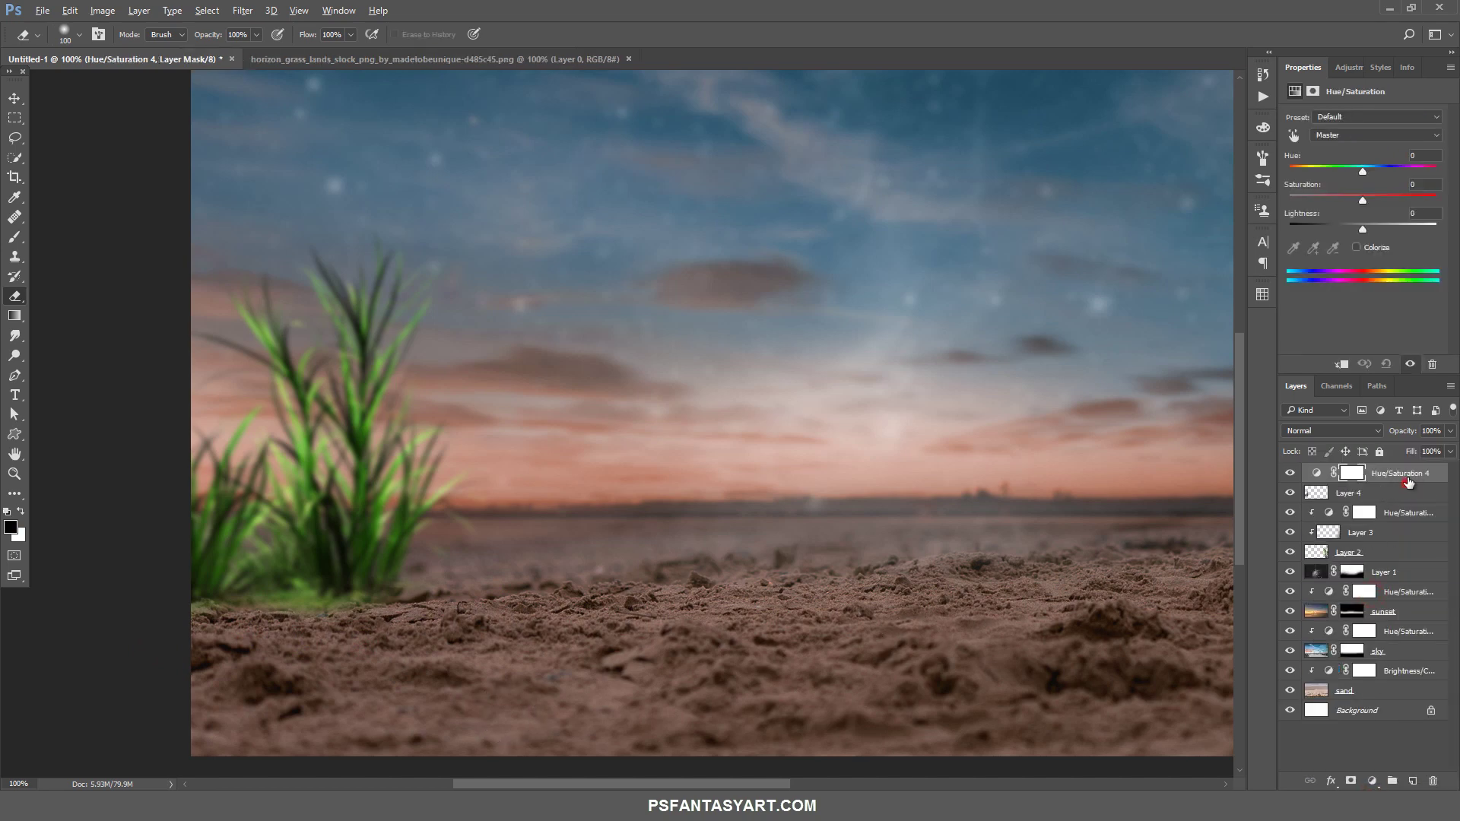
{"action": "left_click_drag", "start_coordinate": [1361, 226], "coordinate": [1347, 227]}
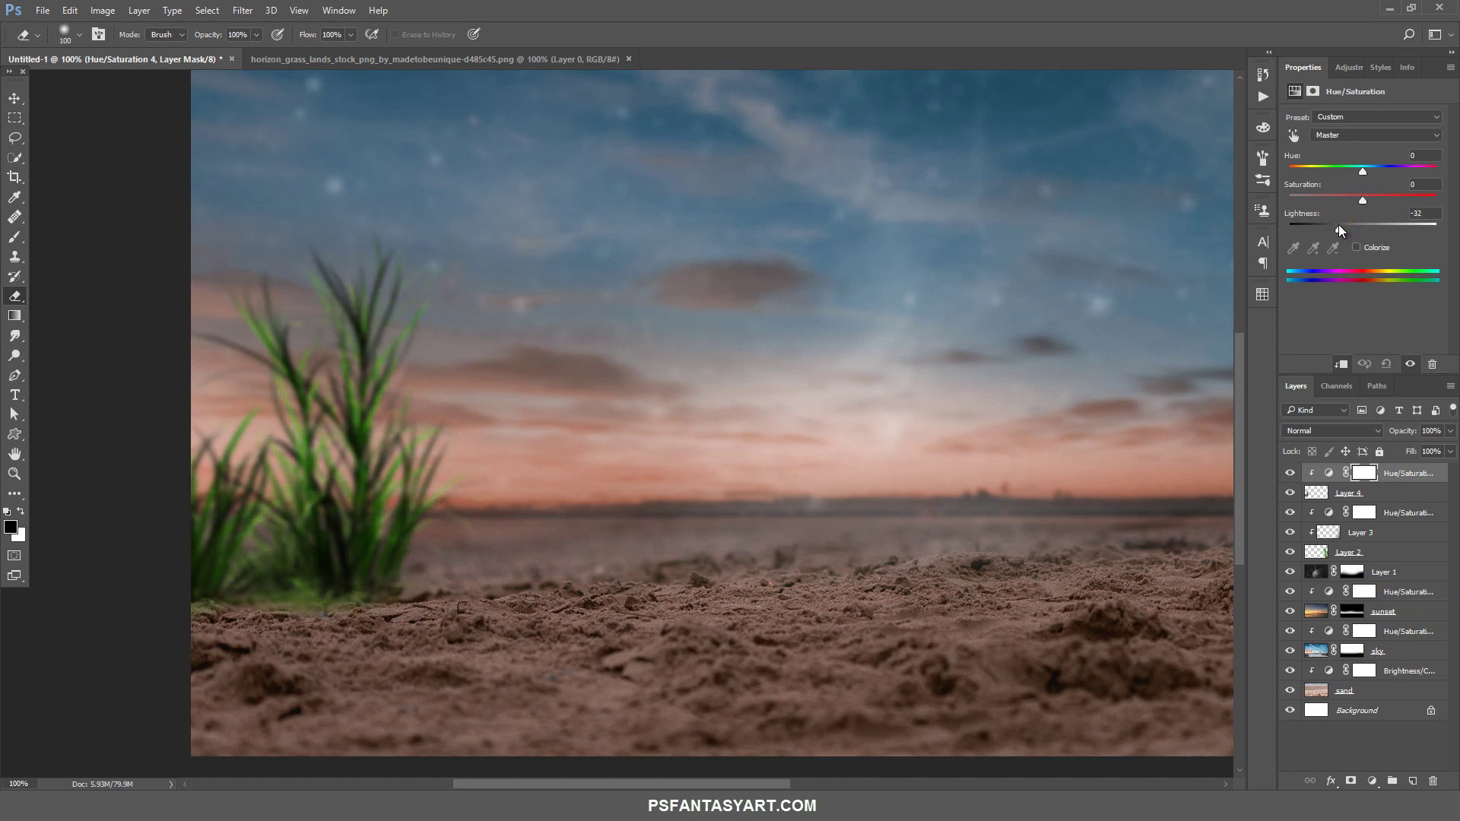
{"action": "left_click", "coordinate": [1319, 494]}
{"action": "key", "text": "ctrl+j"}
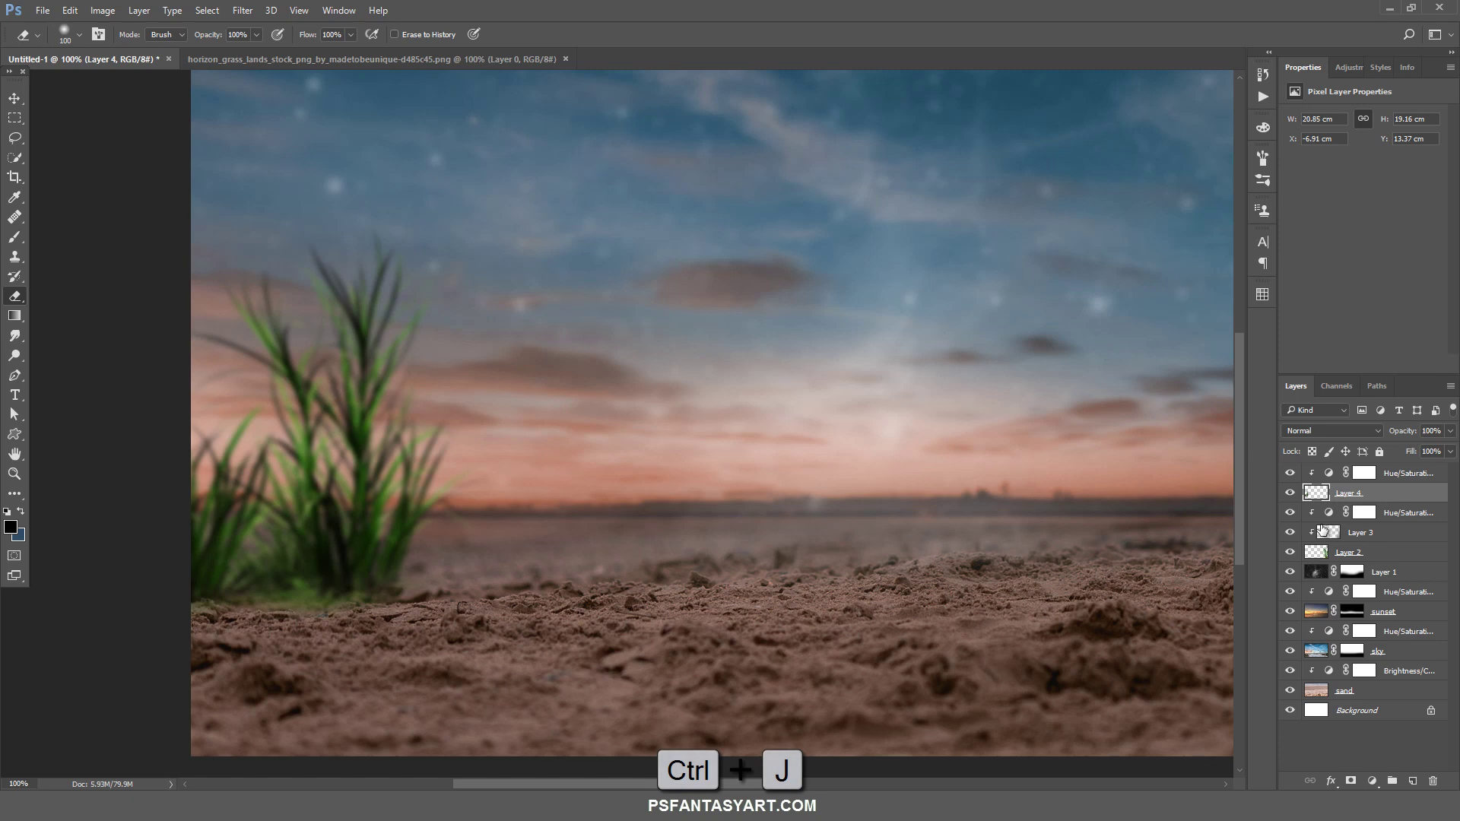
Darken the original Layer 4 grass to a shadow tone with Hue/Saturation Lightness
{"action": "left_click", "coordinate": [1321, 516]}
{"action": "key", "text": "ctrl+u"}
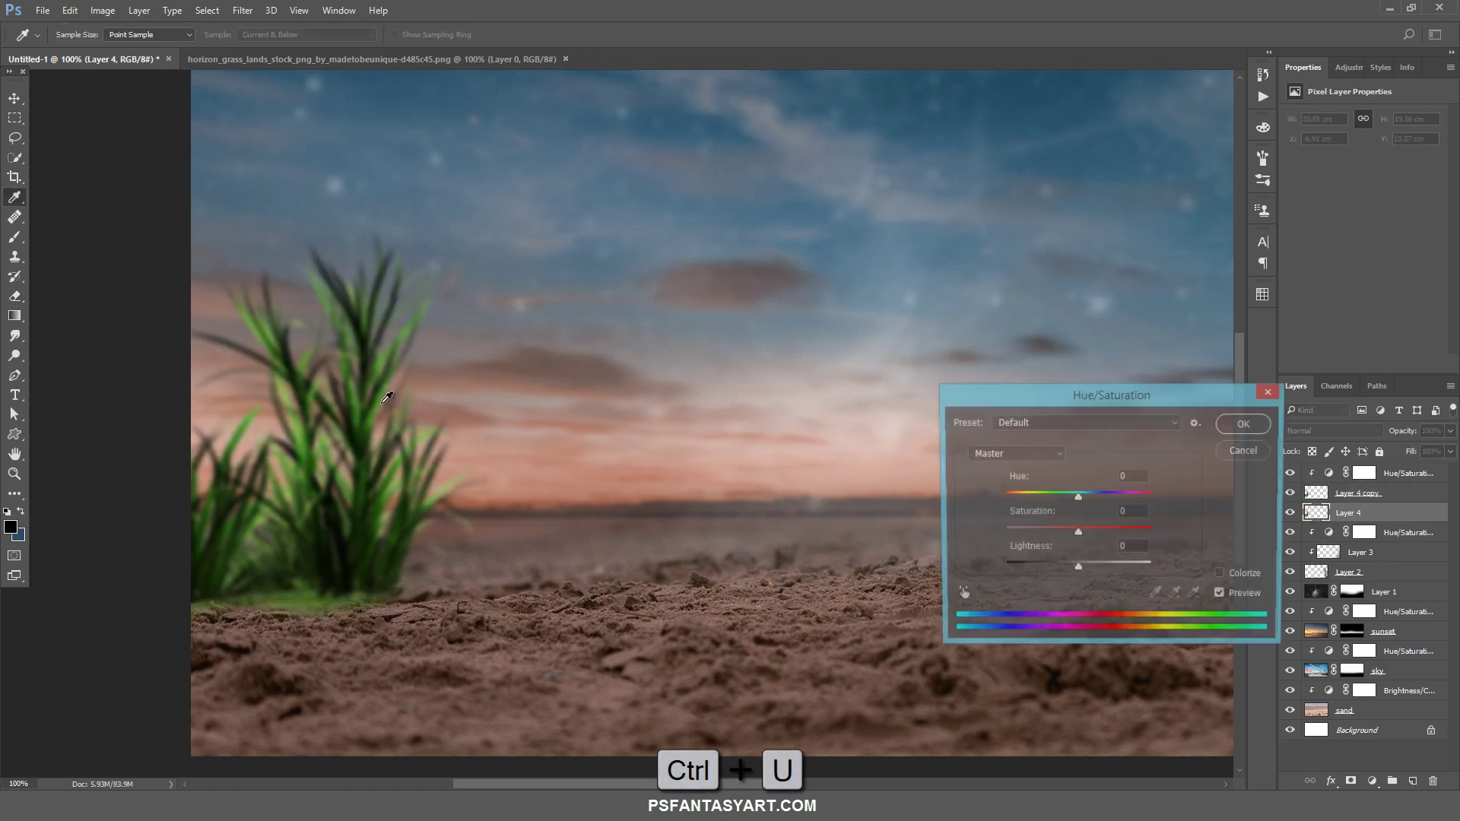
{"action": "left_click_drag", "start_coordinate": [1076, 569], "coordinate": [1053, 569]}
{"action": "left_click", "coordinate": [1245, 423]}
Flip the dark grass vertically, move it below the original, and stack it on top
{"action": "key", "text": "e"}
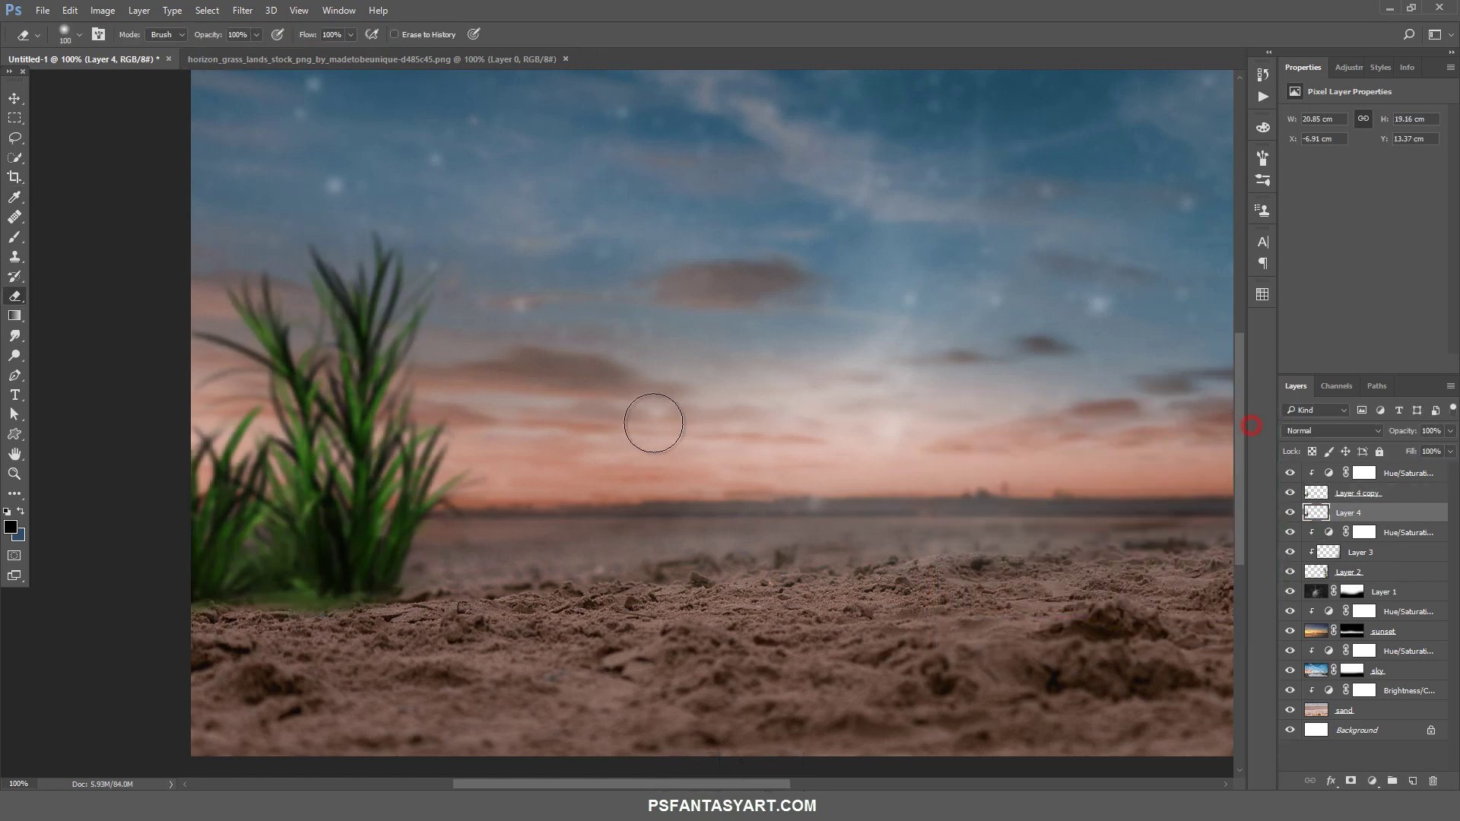
{"action": "key", "text": "ctrl+t"}
{"action": "right_click", "coordinate": [717, 335]}
{"action": "left_click", "coordinate": [752, 588]}
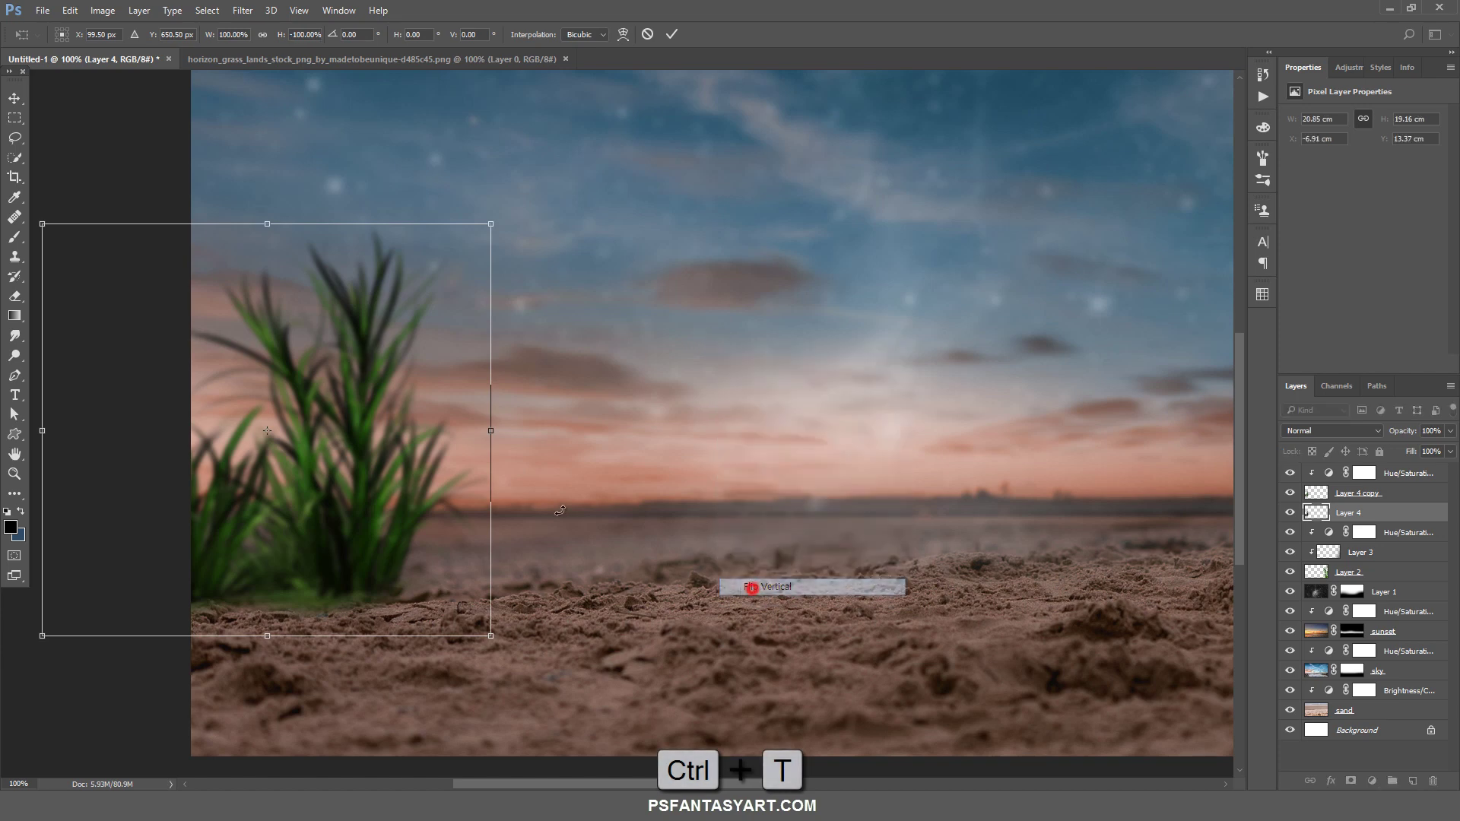
{"action": "left_click_drag", "start_coordinate": [359, 319], "coordinate": [339, 641]}
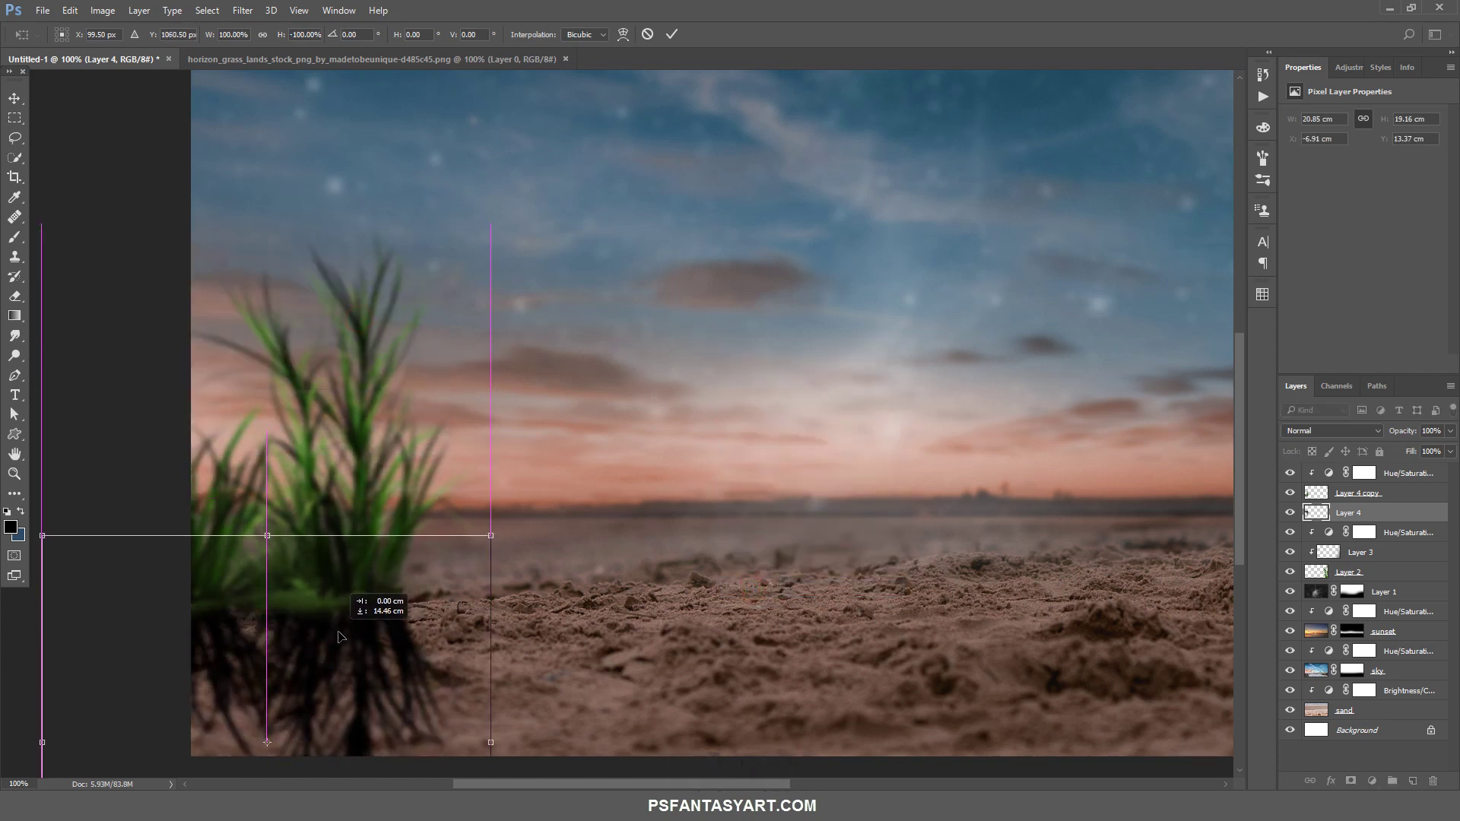
{"action": "left_click", "coordinate": [671, 34]}
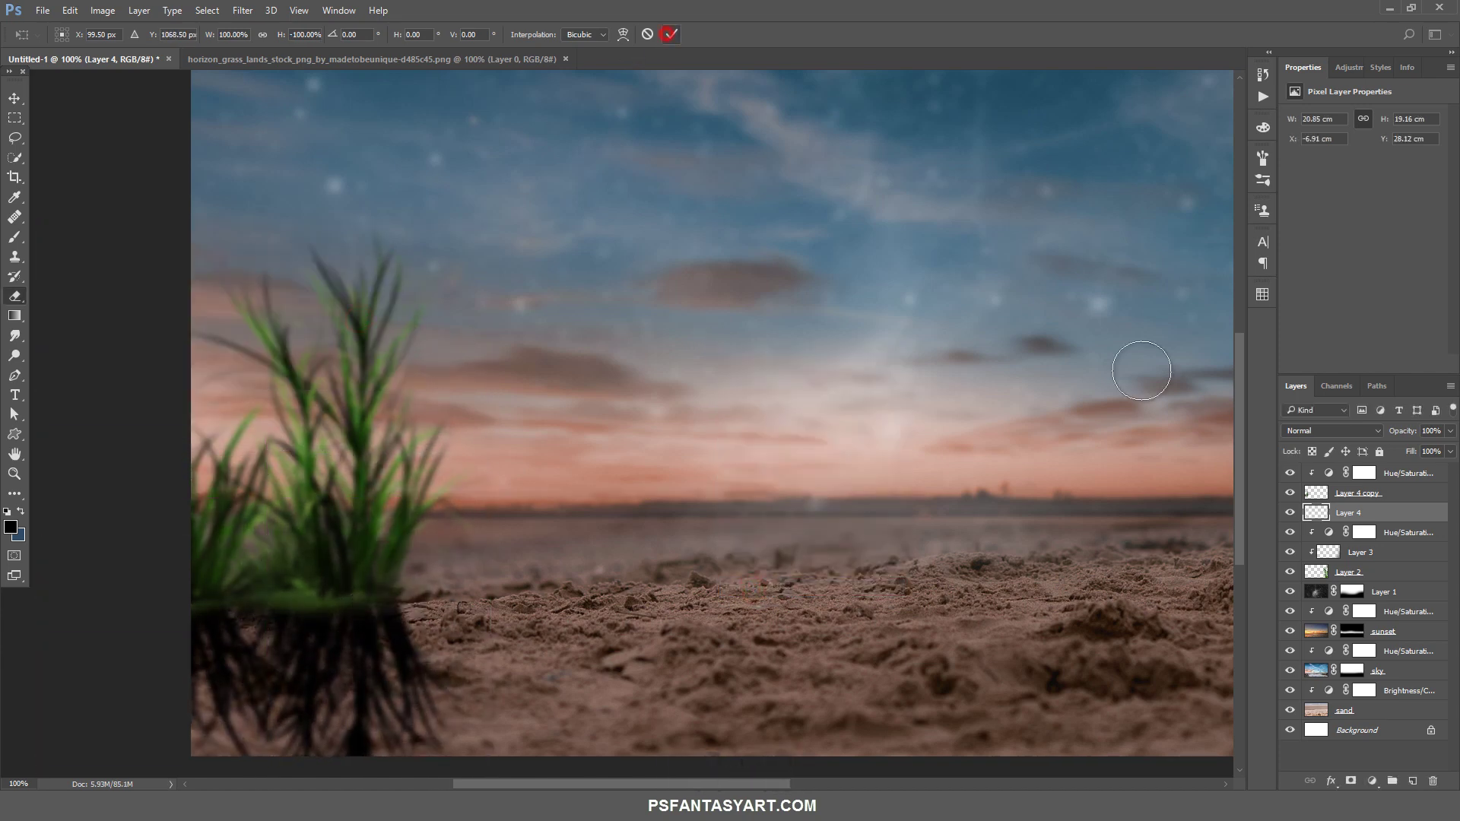
{"action": "left_click_drag", "start_coordinate": [1377, 516], "coordinate": [1376, 471]}
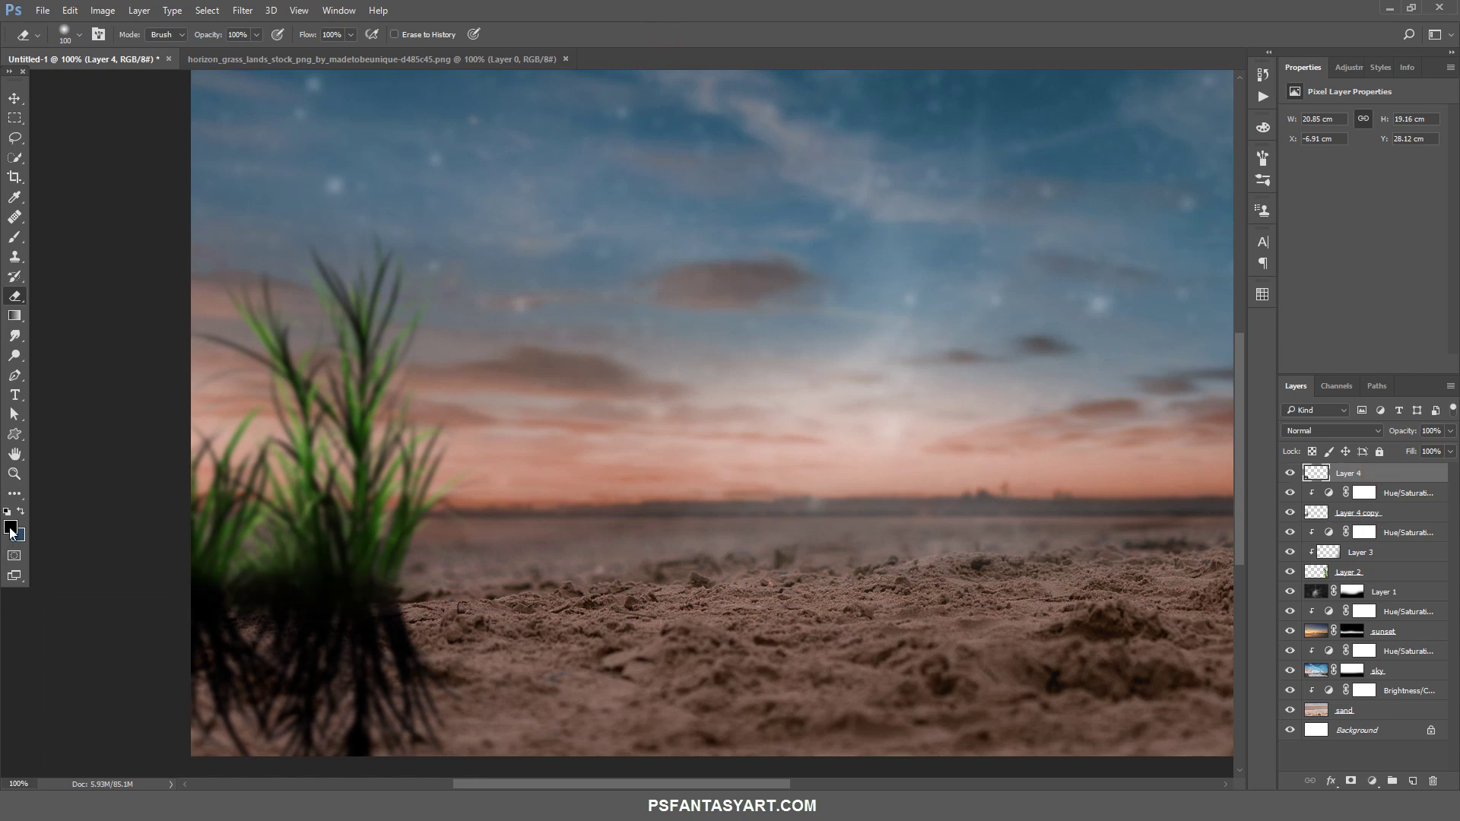
Skew the shadow to slant across the sand and fade it to about 41% opacity
{"action": "left_click", "coordinate": [15, 474]}
{"action": "left_click_drag", "start_coordinate": [652, 513], "coordinate": [603, 580]}
{"action": "key", "text": "ctrl+t"}
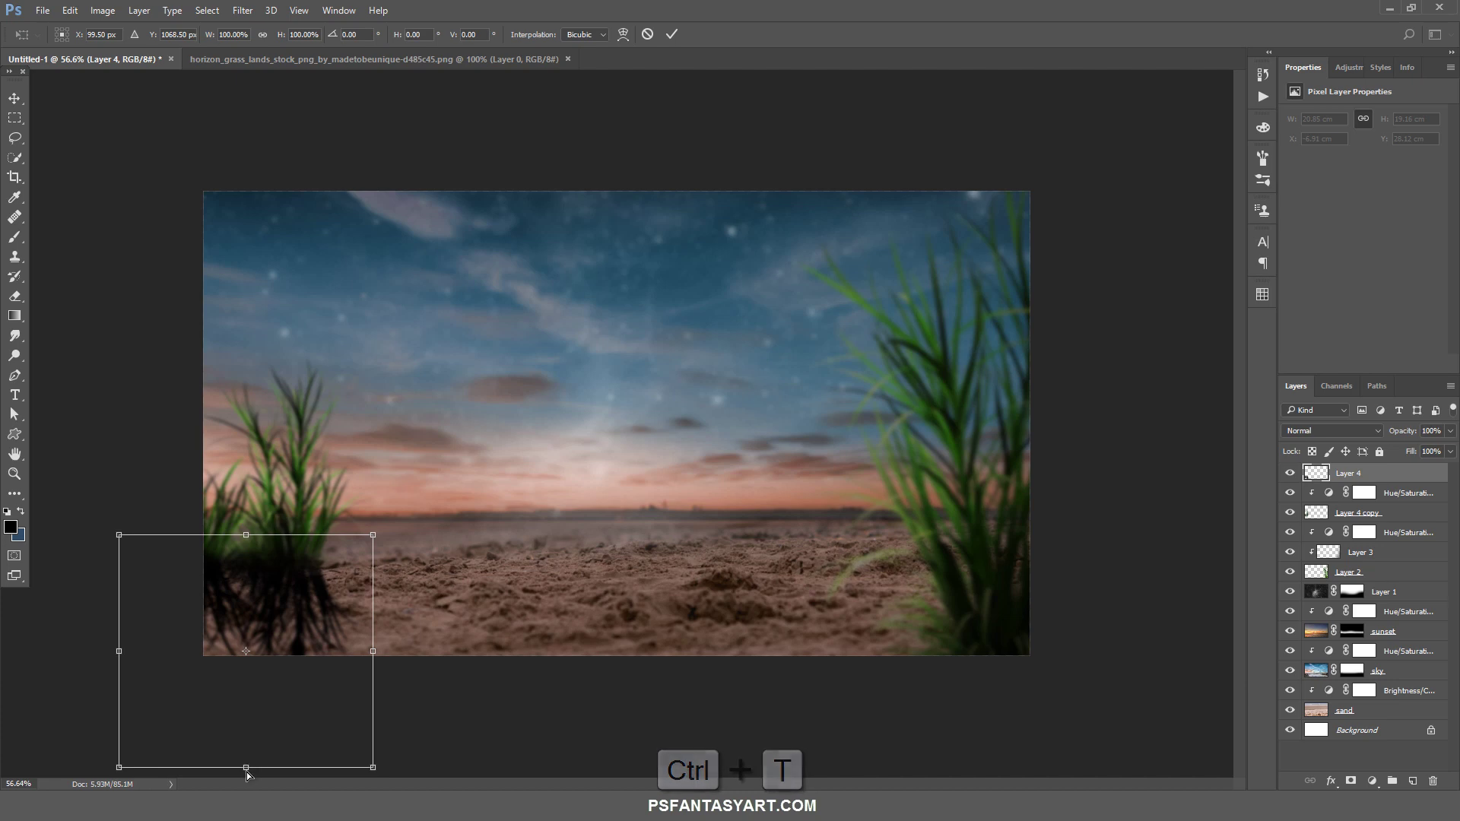
{"action": "mouse_move", "coordinate": [245, 767]}
{"action": "left_mouse_down"}
{"action": "mouse_move", "coordinate": [166, 752]}
{"action": "mouse_move", "coordinate": [164, 736]}
{"action": "left_mouse_up"}
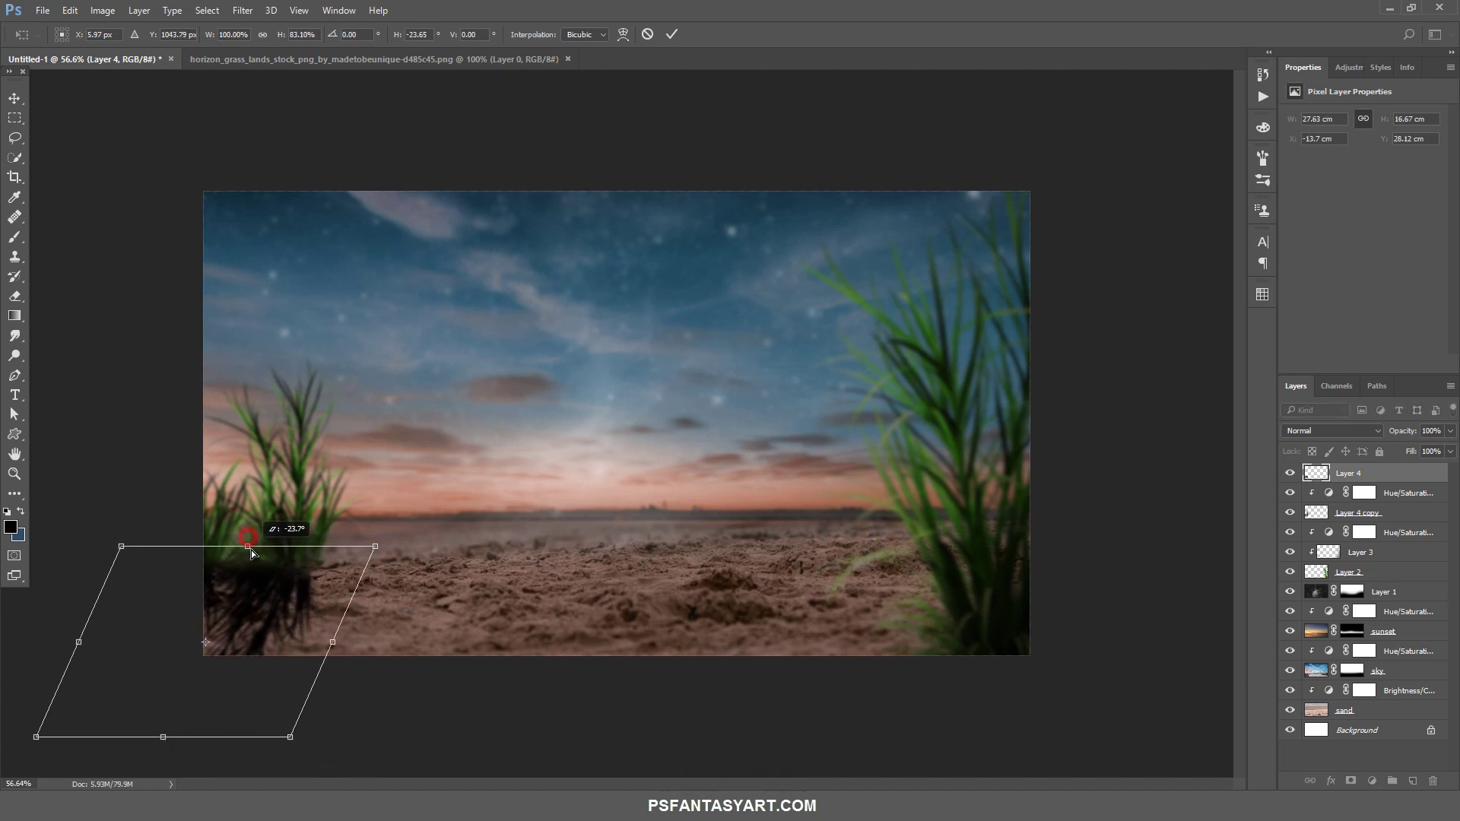
{"action": "left_click_drag", "start_coordinate": [250, 541], "coordinate": [259, 542]}
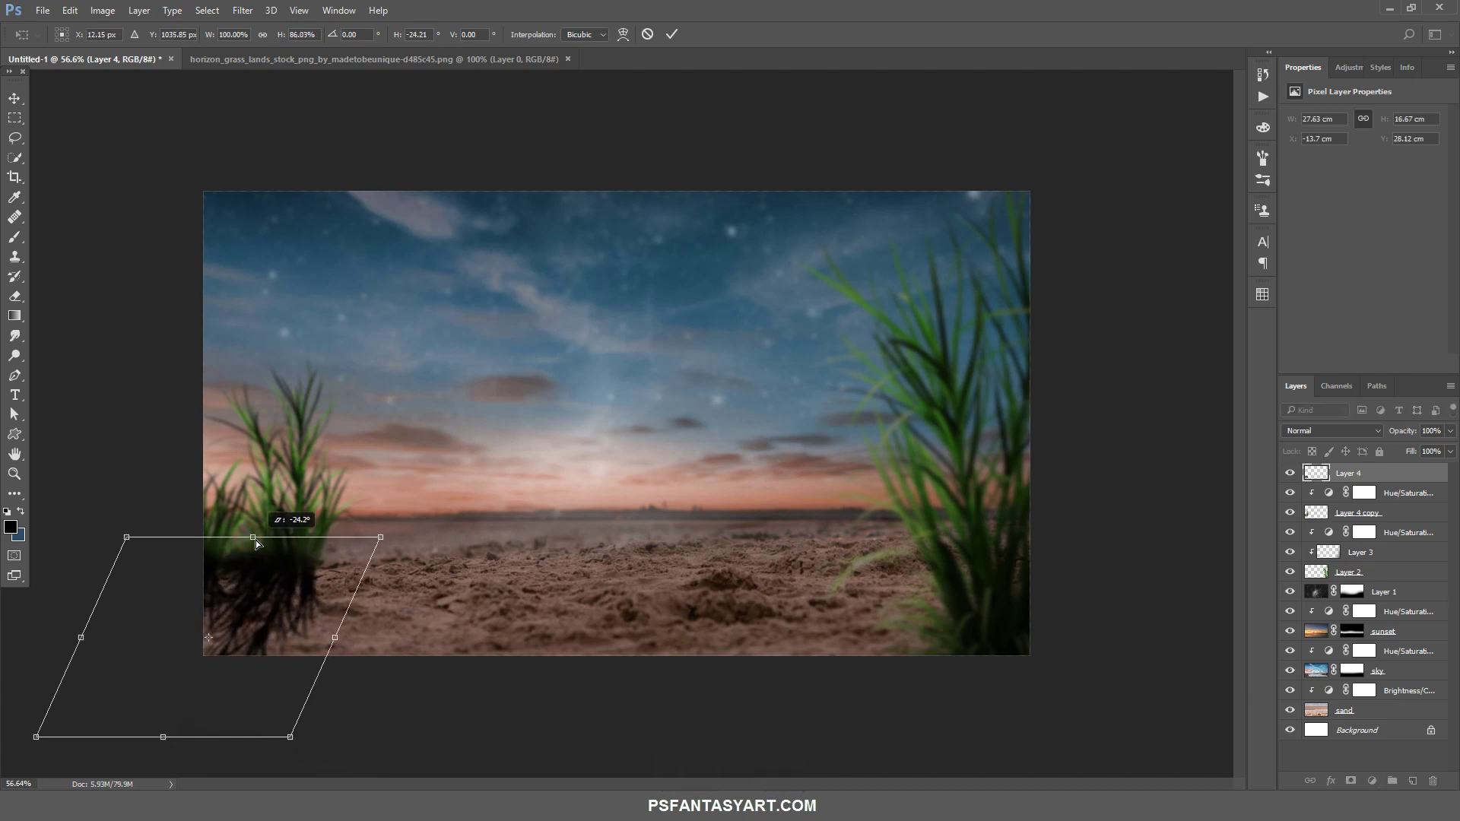
{"action": "left_click", "coordinate": [671, 34]}
{"action": "left_click", "coordinate": [1449, 432]}
{"action": "left_click_drag", "start_coordinate": [1447, 449], "coordinate": [1402, 450]}
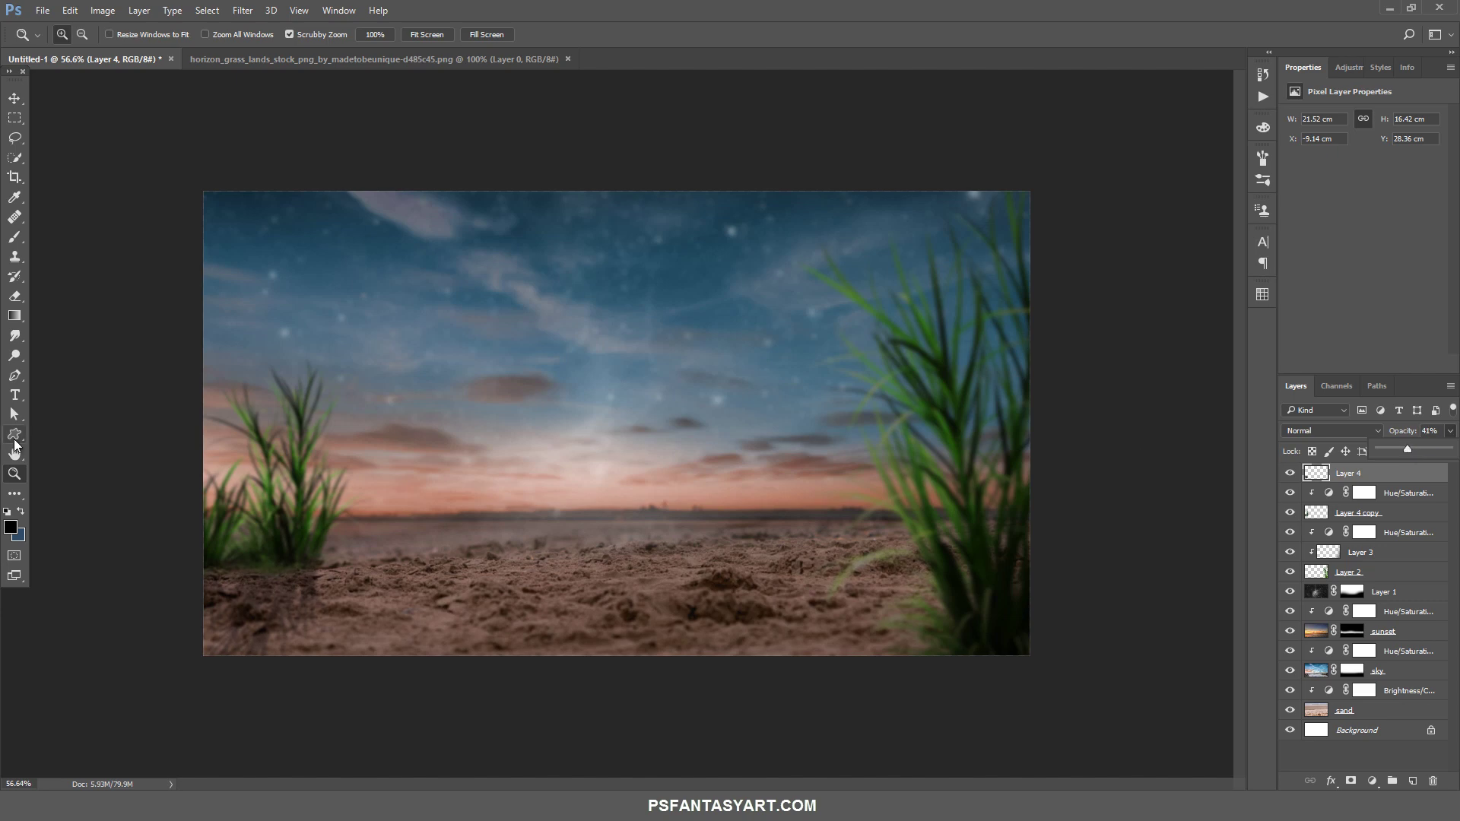
{"action": "left_click", "coordinate": [343, 514]}
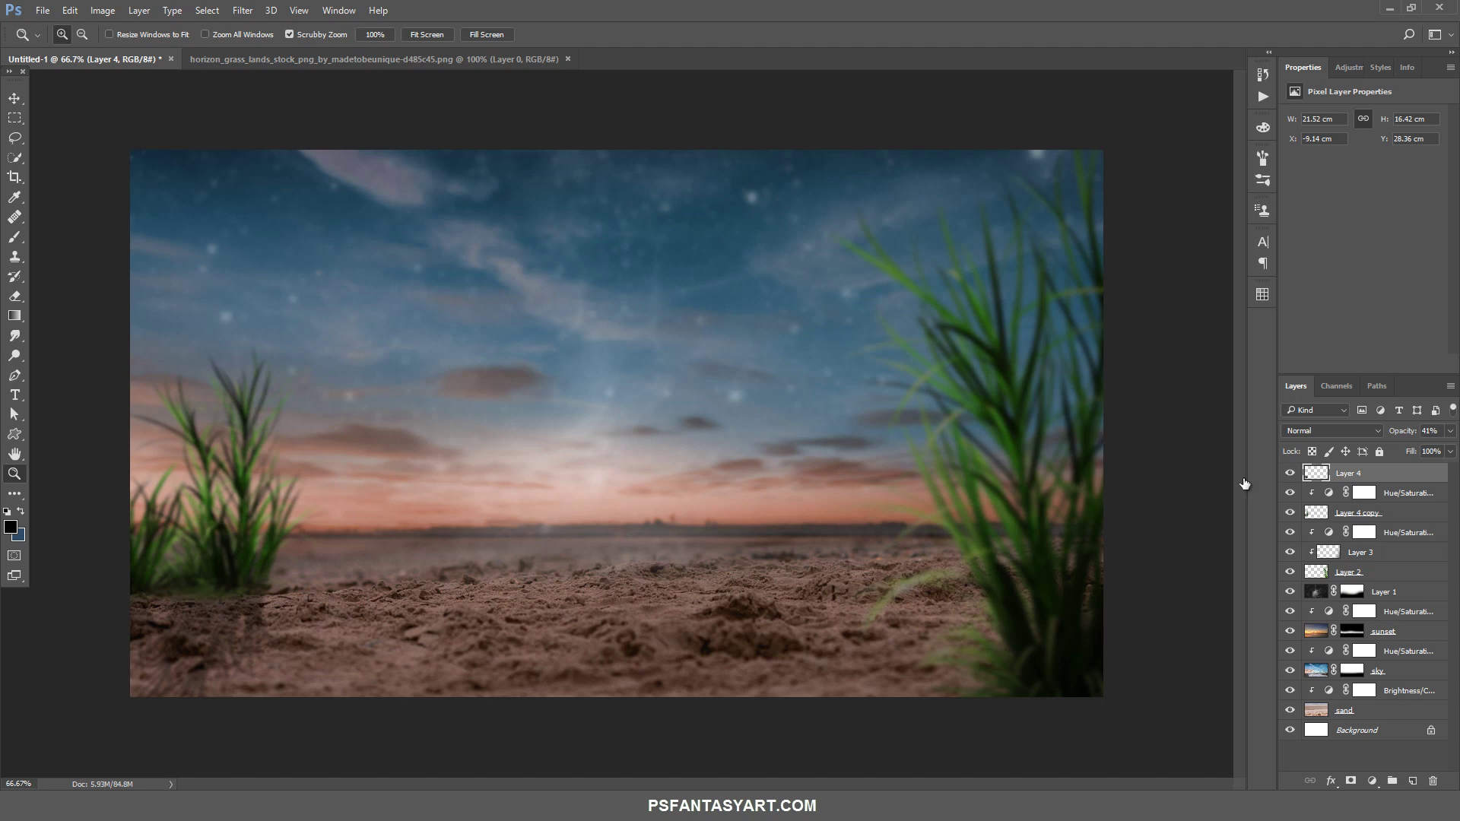
{"action": "left_click", "coordinate": [44, 11]}
{"action": "left_click", "coordinate": [58, 41]}
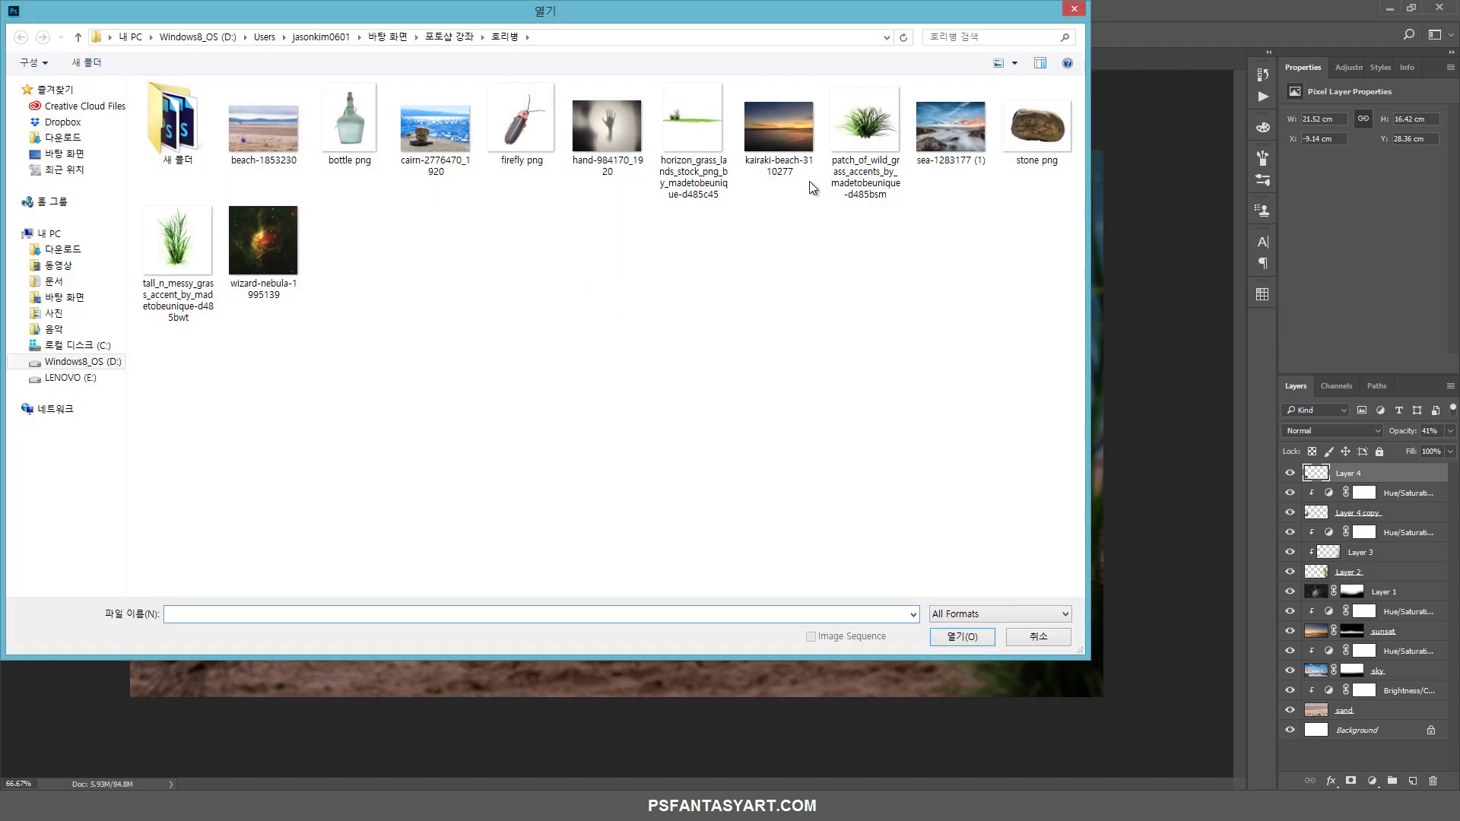
{"action": "left_click", "coordinate": [1034, 642]}
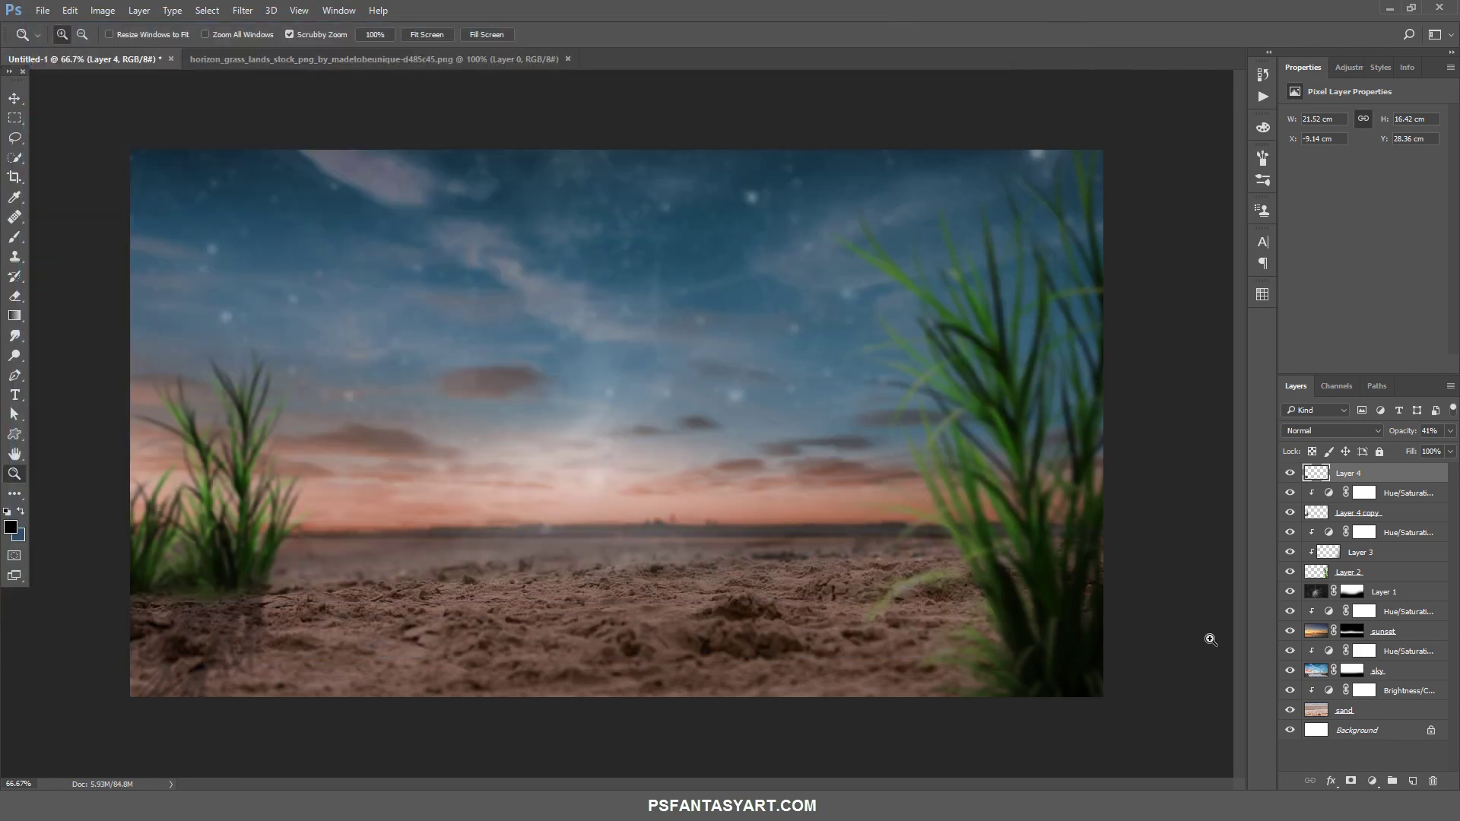
{"action": "left_click", "coordinate": [1323, 513]}
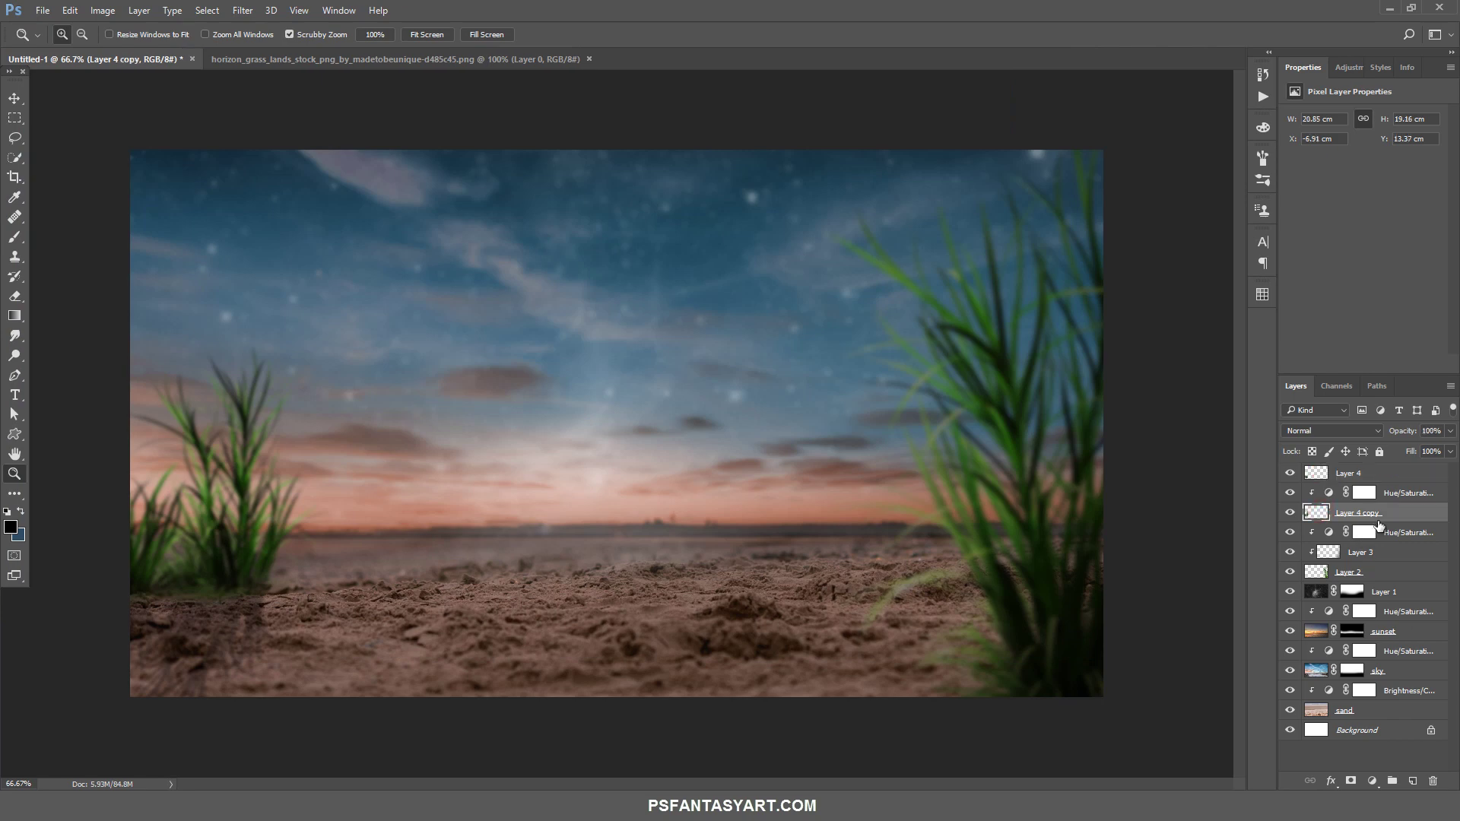
Duplicate the grass layer, scale the copy down and move it centre-right on the sand
{"action": "key", "text": "ctrl+j"}
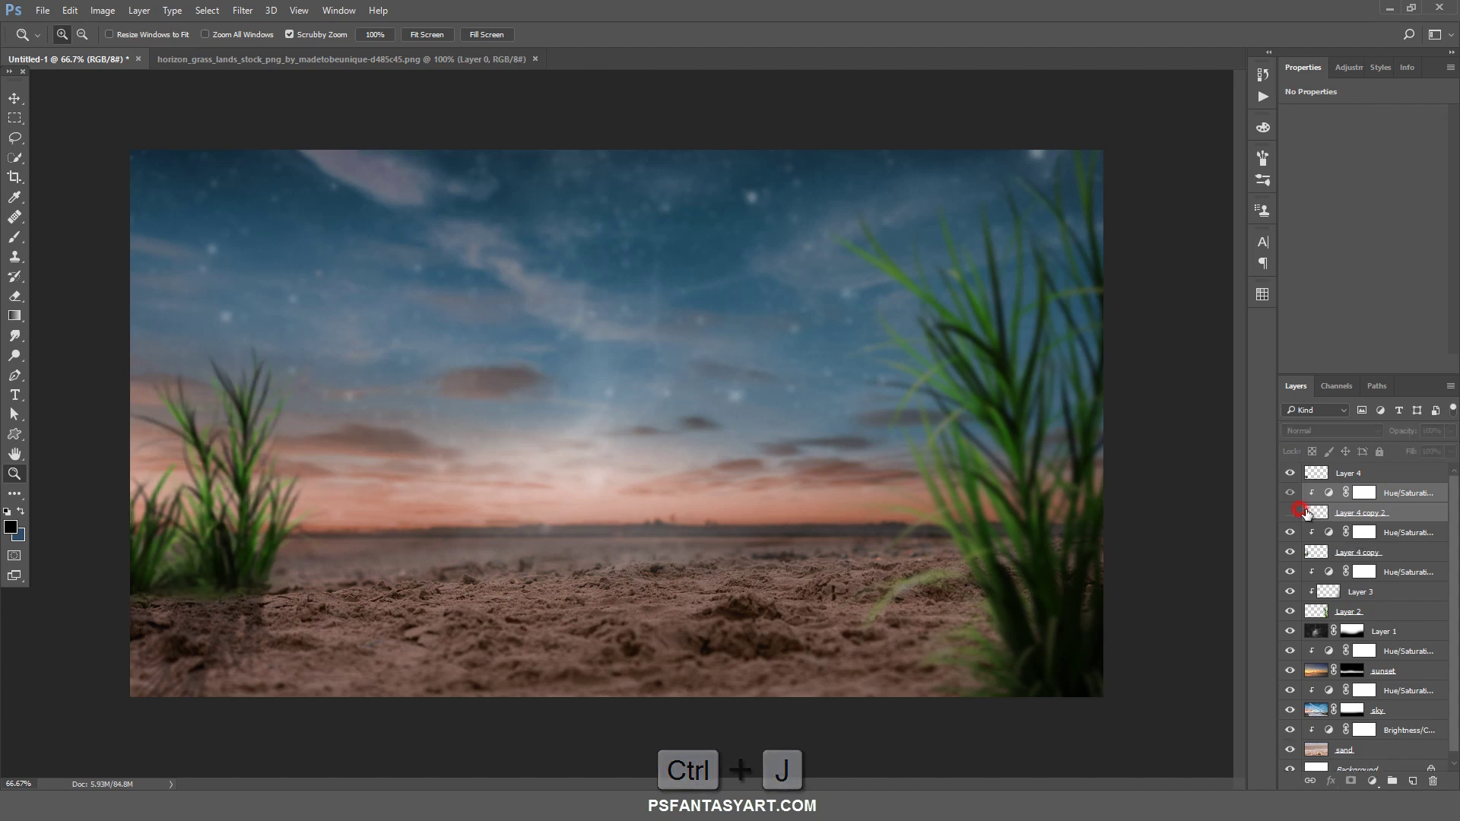
{"action": "left_click", "coordinate": [1315, 514]}
{"action": "key", "text": "ctrl+t"}
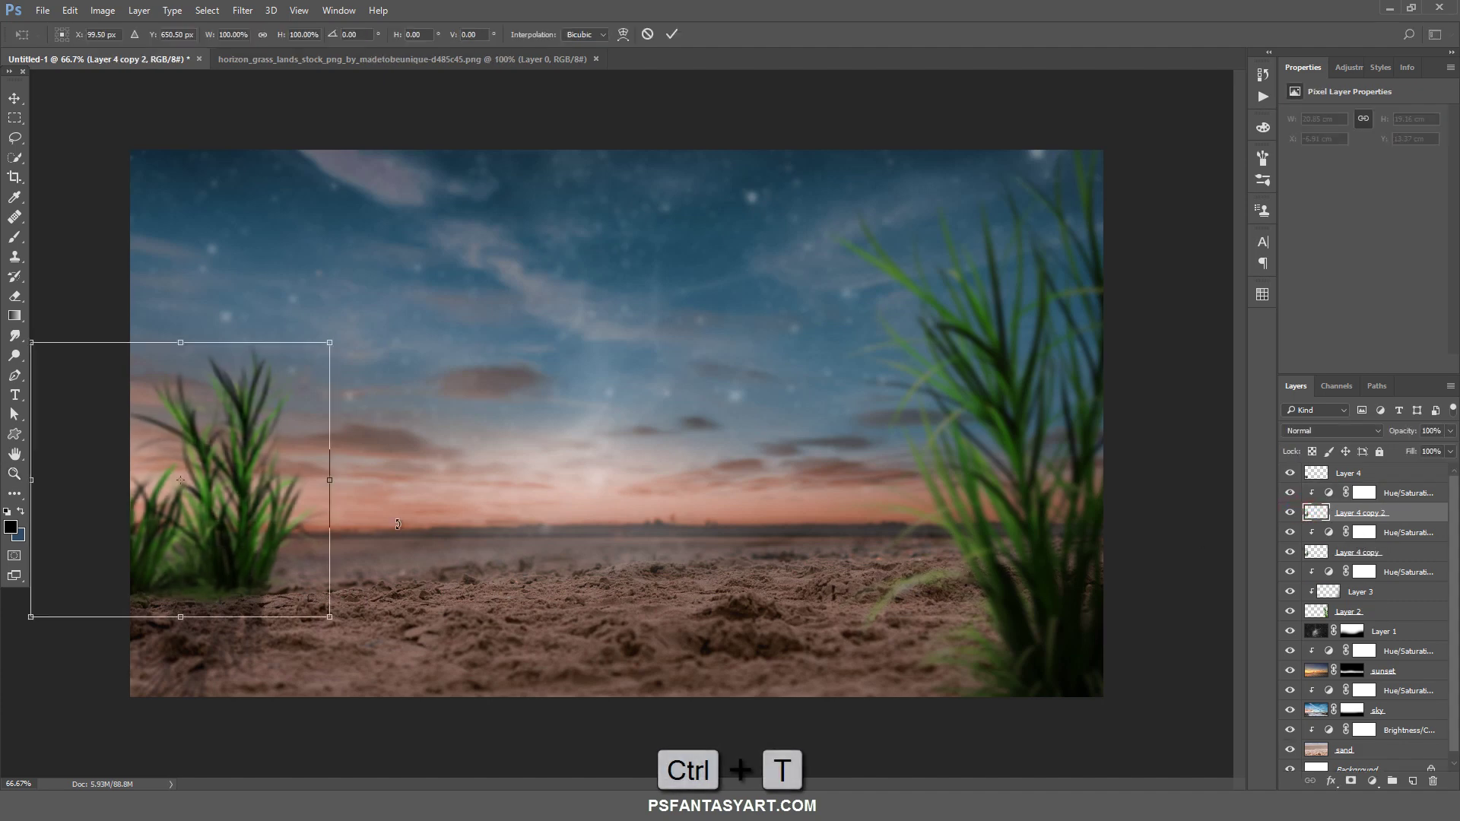
{"action": "left_click_drag", "start_coordinate": [328, 339], "coordinate": [317, 353]}
{"action": "left_click_drag", "start_coordinate": [294, 406], "coordinate": [251, 433]}
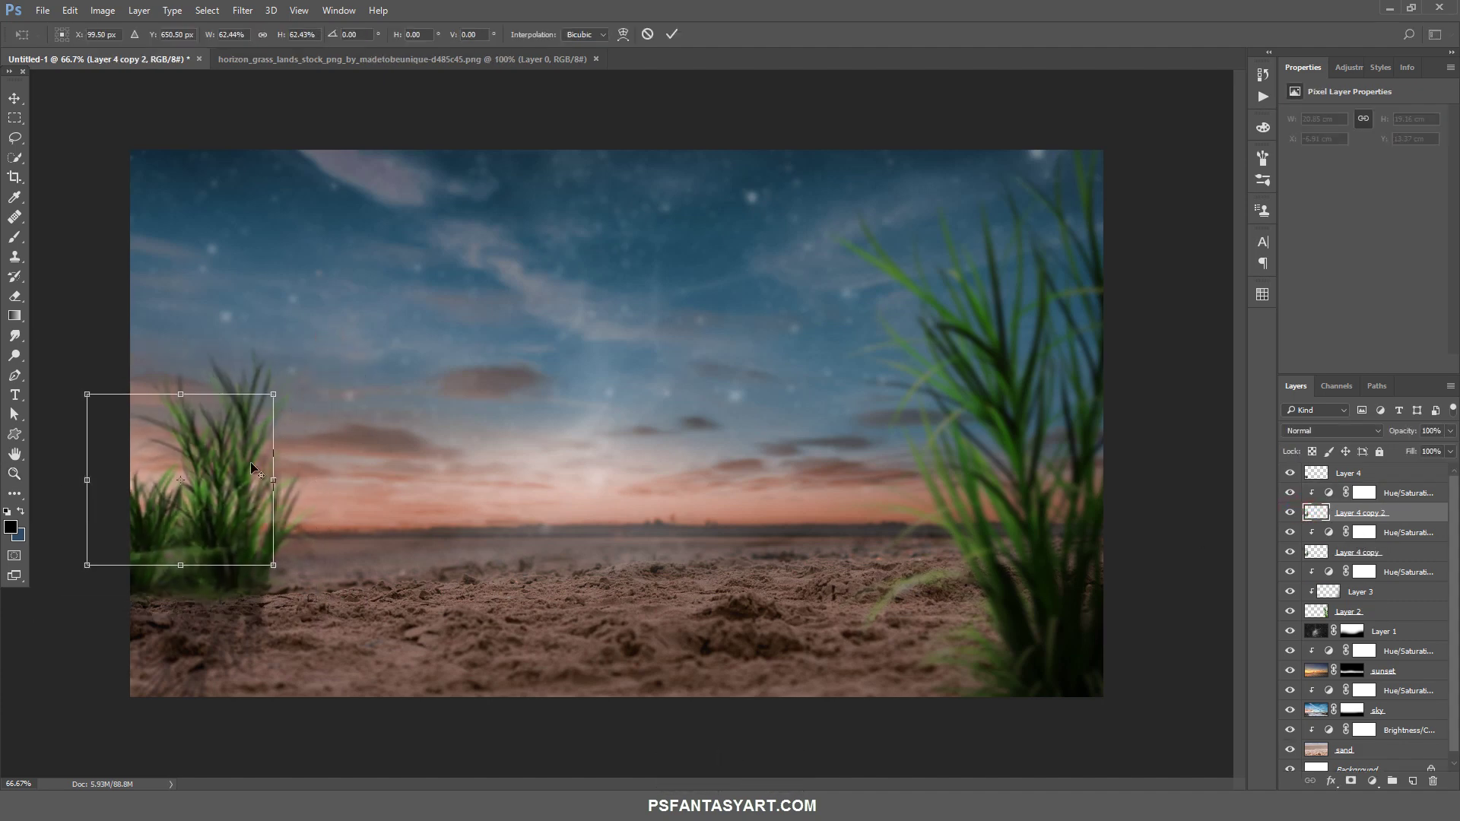
{"action": "left_click_drag", "start_coordinate": [212, 510], "coordinate": [860, 560]}
{"action": "left_click", "coordinate": [676, 37]}
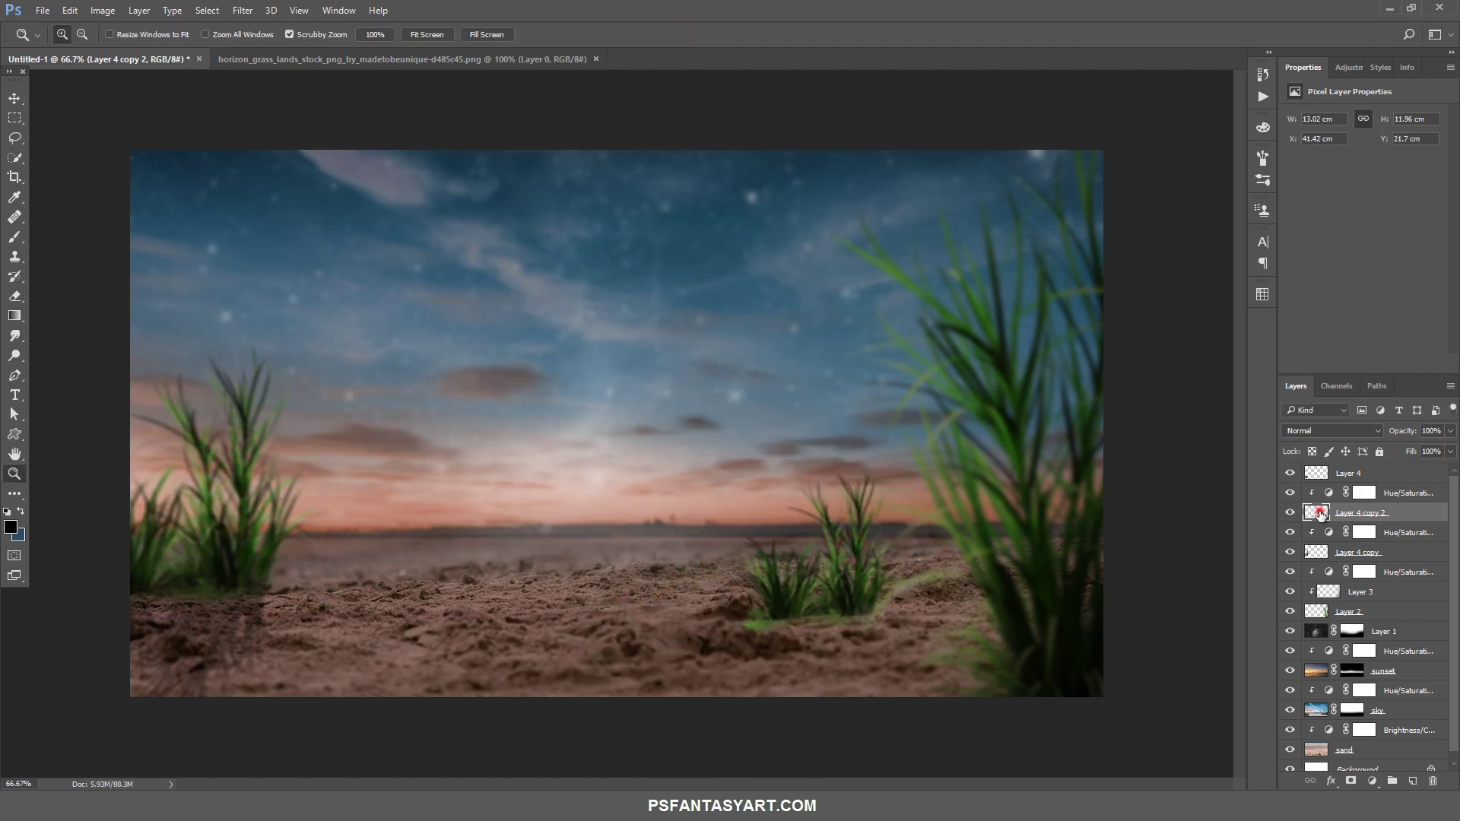
Erase the small tuft's base into the sand, shrinking and lowering it slightly
{"action": "key", "text": "e"}
{"action": "mouse_move", "coordinate": [843, 608]}
{"action": "left_mouse_down"}
{"action": "mouse_move", "coordinate": [826, 576]}
{"action": "mouse_move", "coordinate": [808, 610]}
{"action": "left_mouse_up"}
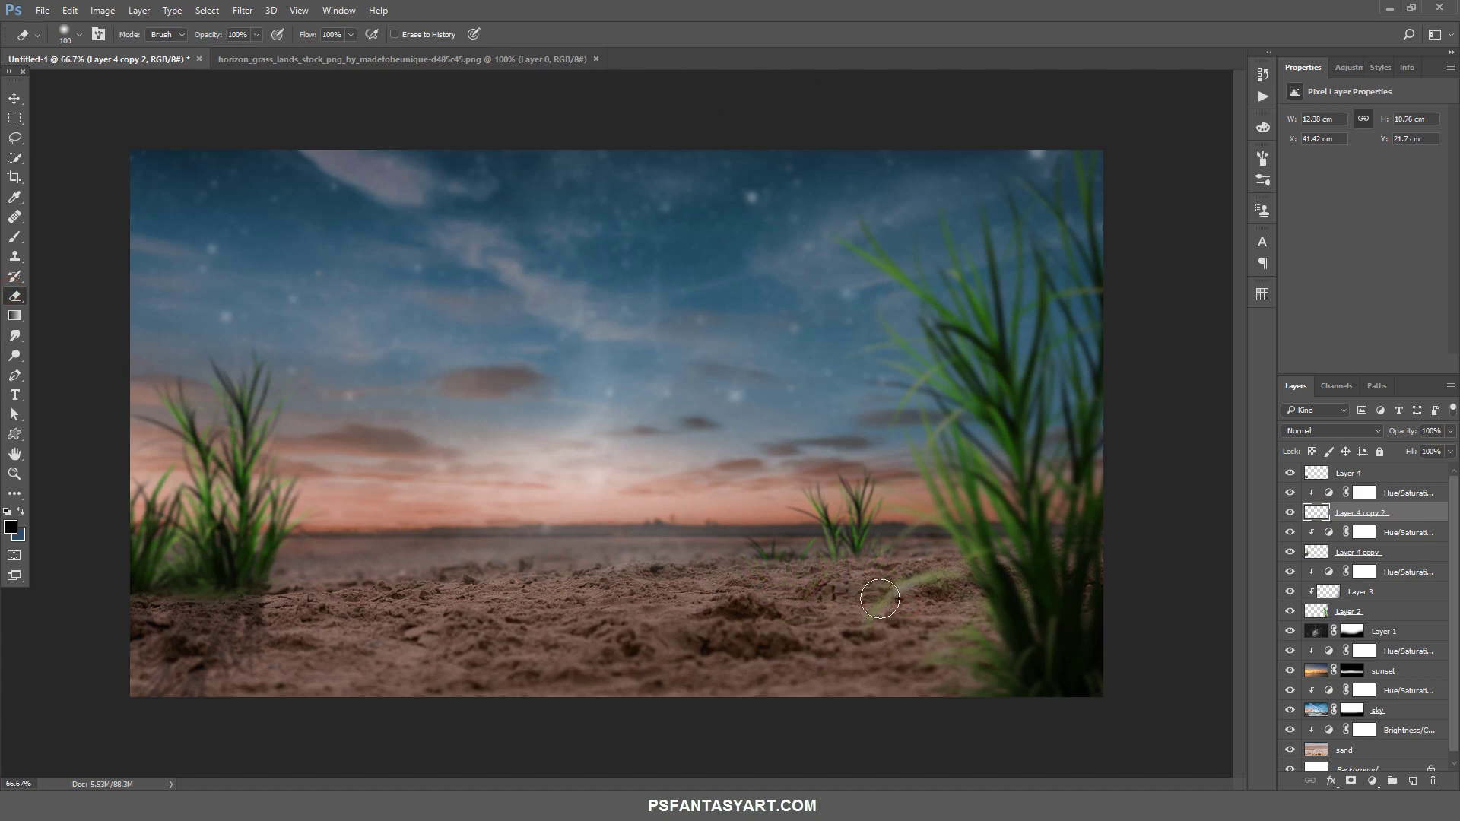
{"action": "key", "text": "ctrl+t"}
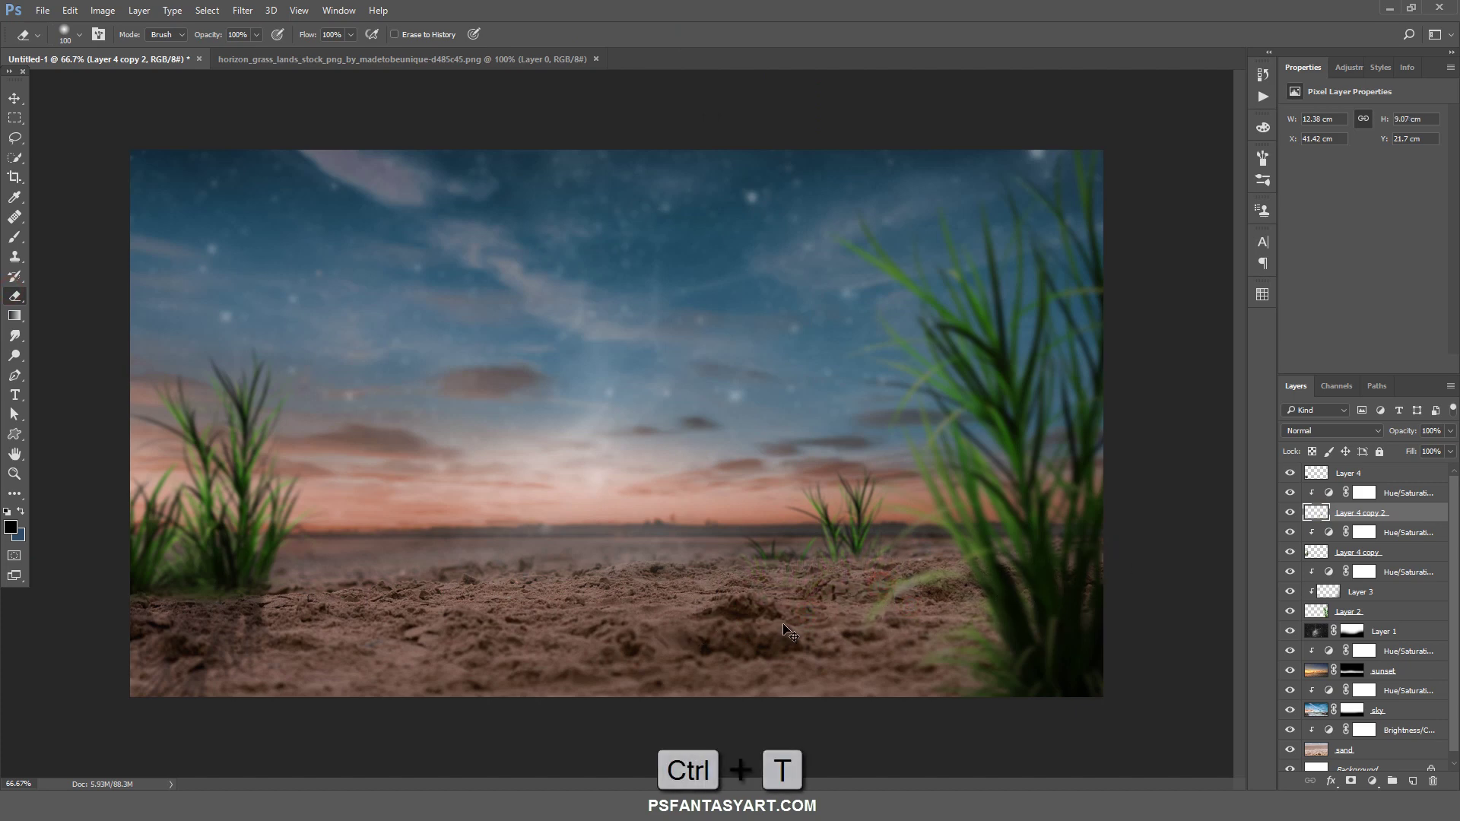
{"action": "left_click_drag", "start_coordinate": [906, 459], "coordinate": [886, 471]}
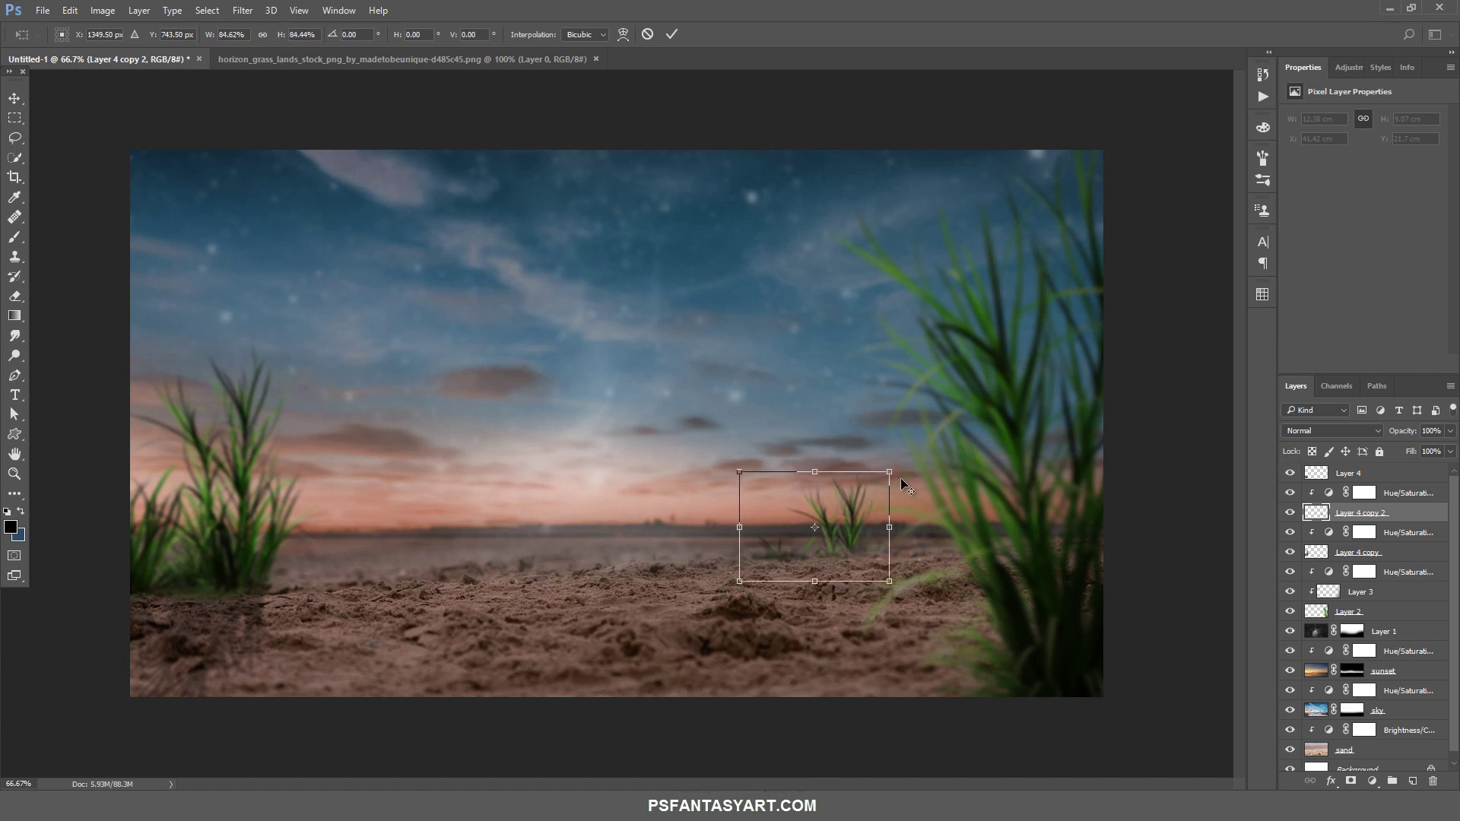
{"action": "left_click_drag", "start_coordinate": [866, 532], "coordinate": [863, 539]}
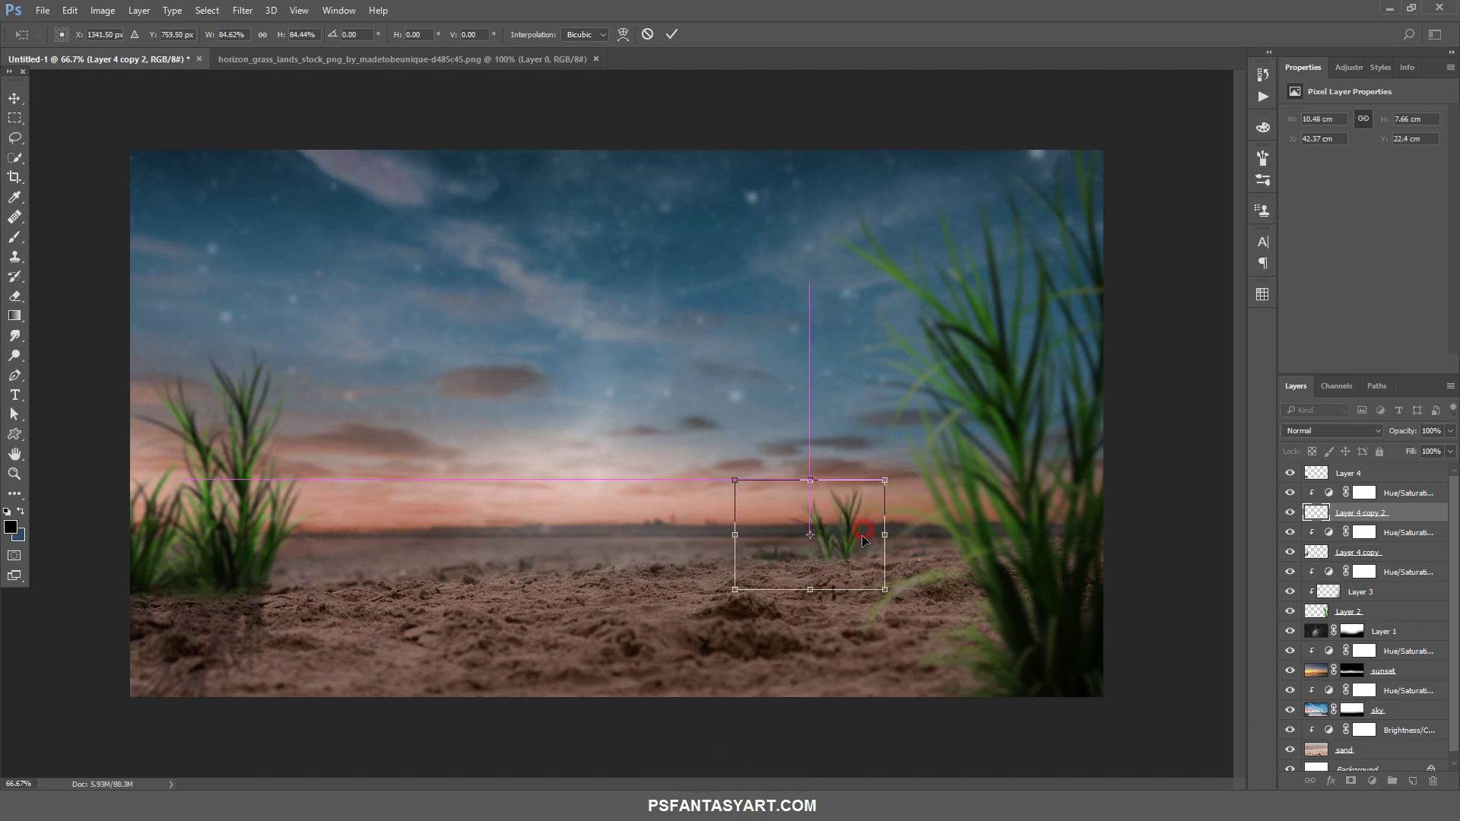
{"action": "left_click", "coordinate": [672, 33]}
{"action": "left_click", "coordinate": [11, 293]}
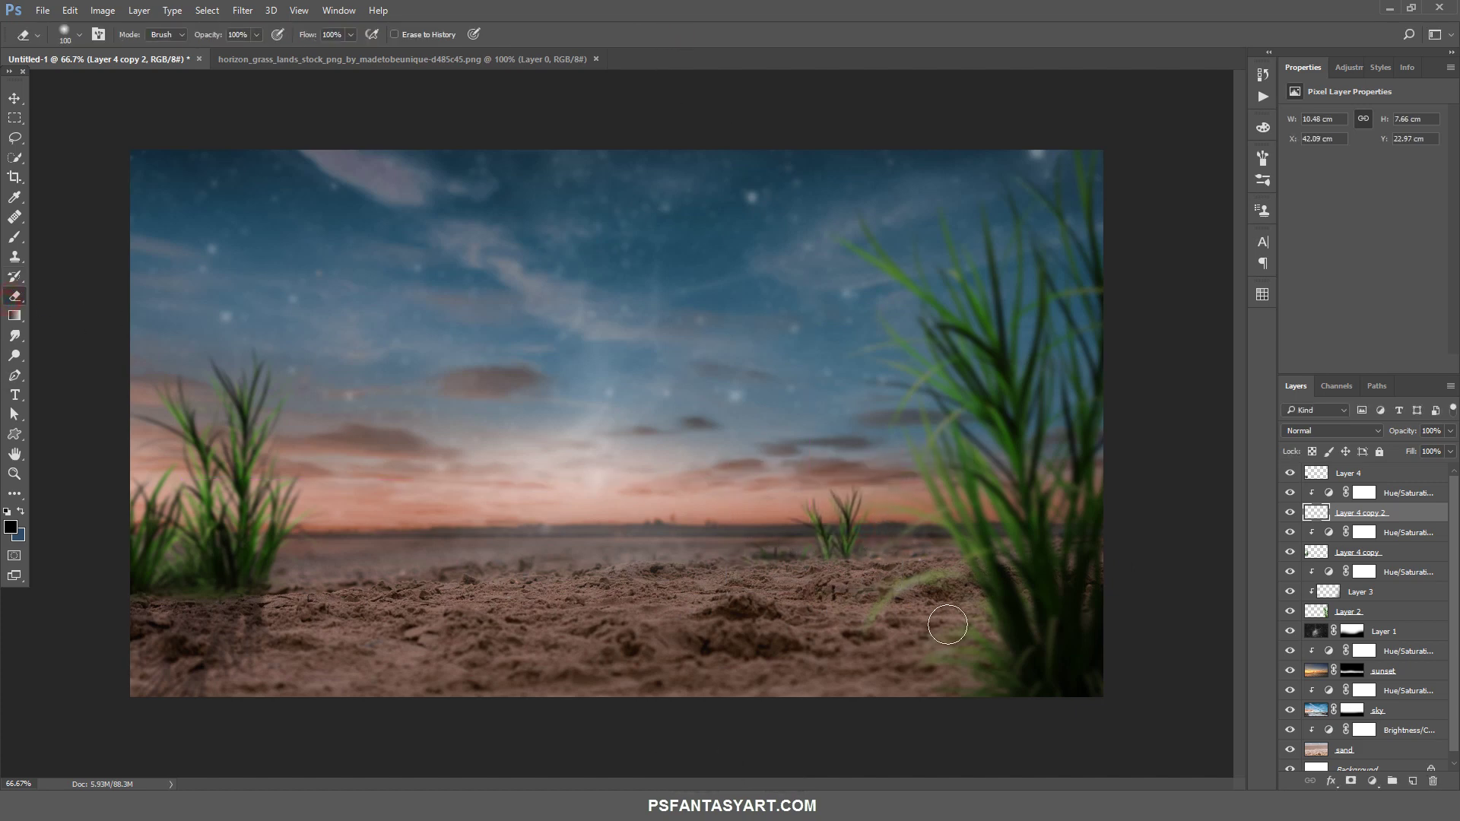
{"action": "left_click", "coordinate": [783, 584]}
{"action": "left_click_drag", "start_coordinate": [717, 595], "coordinate": [806, 631]}
{"action": "left_click", "coordinate": [1291, 492]}
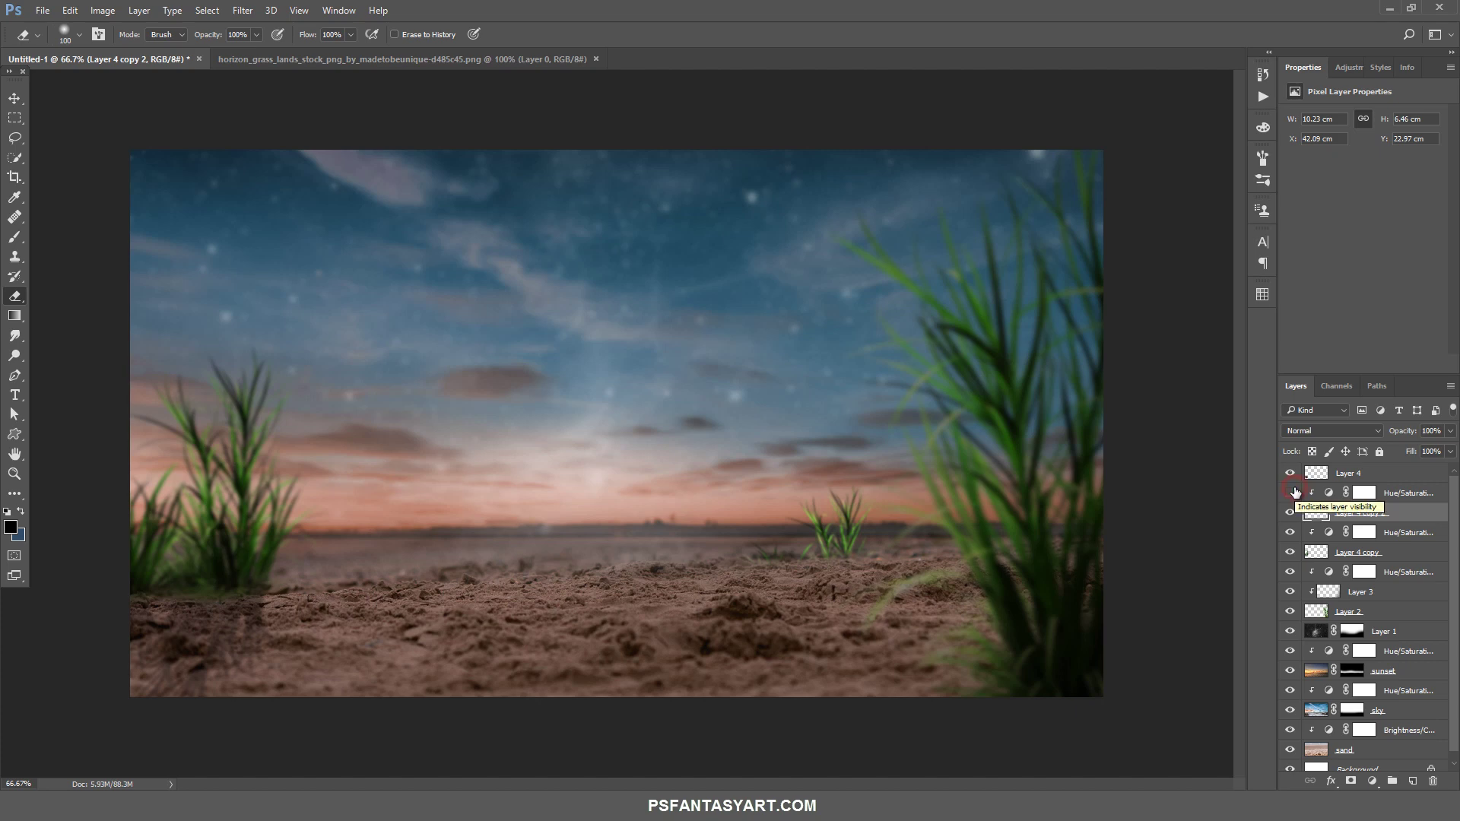
Raise the Hue/Saturation Lightness to about -25 to lighten the small grass
{"action": "left_click", "coordinate": [1291, 492]}
{"action": "left_click", "coordinate": [1328, 492]}
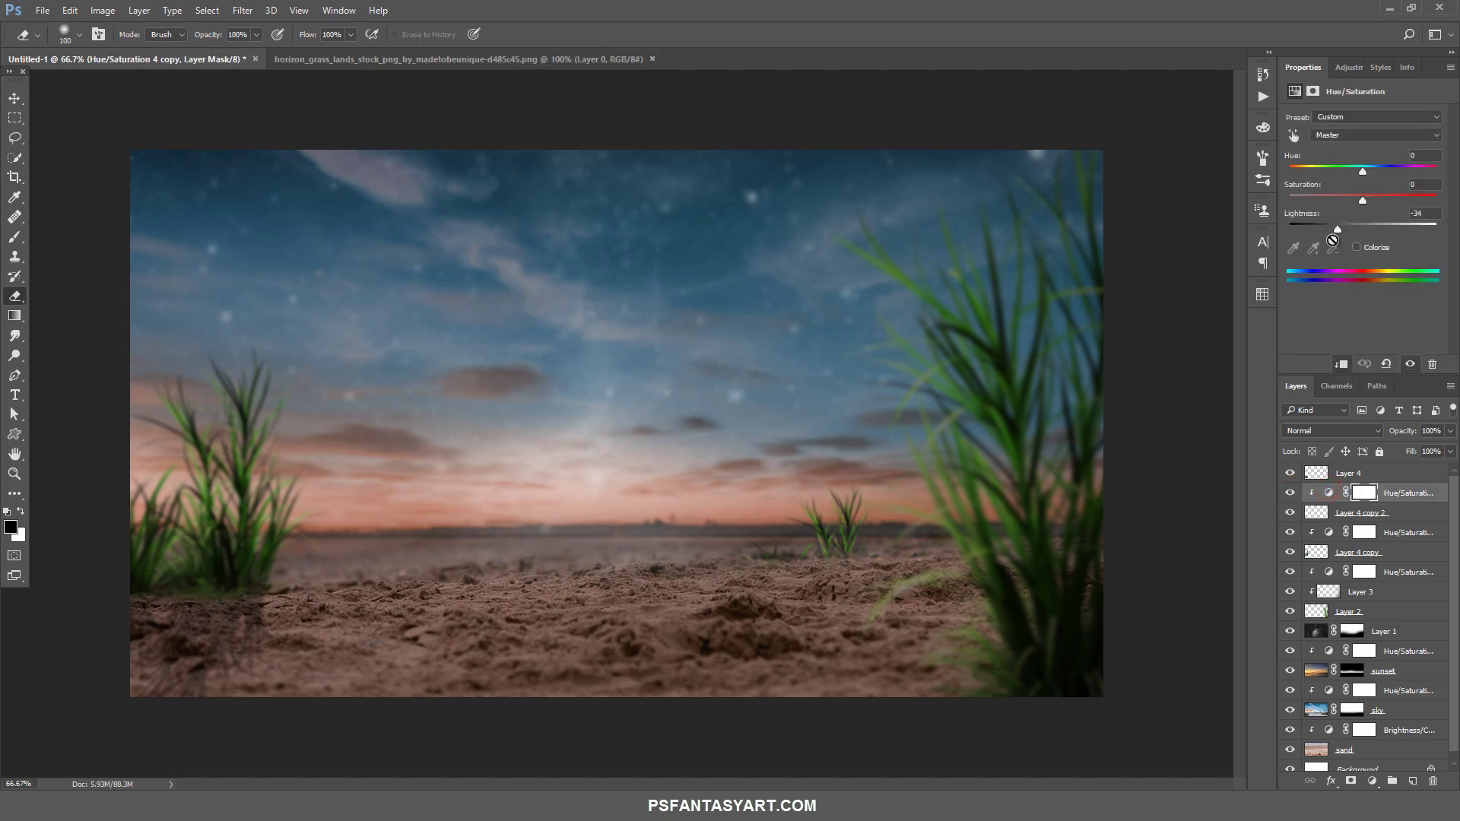
{"action": "left_click_drag", "start_coordinate": [1344, 230], "coordinate": [1339, 233]}
Group Layer 4 through Layer 2 into a group named 'grass'
{"action": "left_click", "coordinate": [1380, 473]}
{"action": "left_click", "coordinate": [32, 11]}
{"action": "mouse_move", "coordinate": [70, 11]}
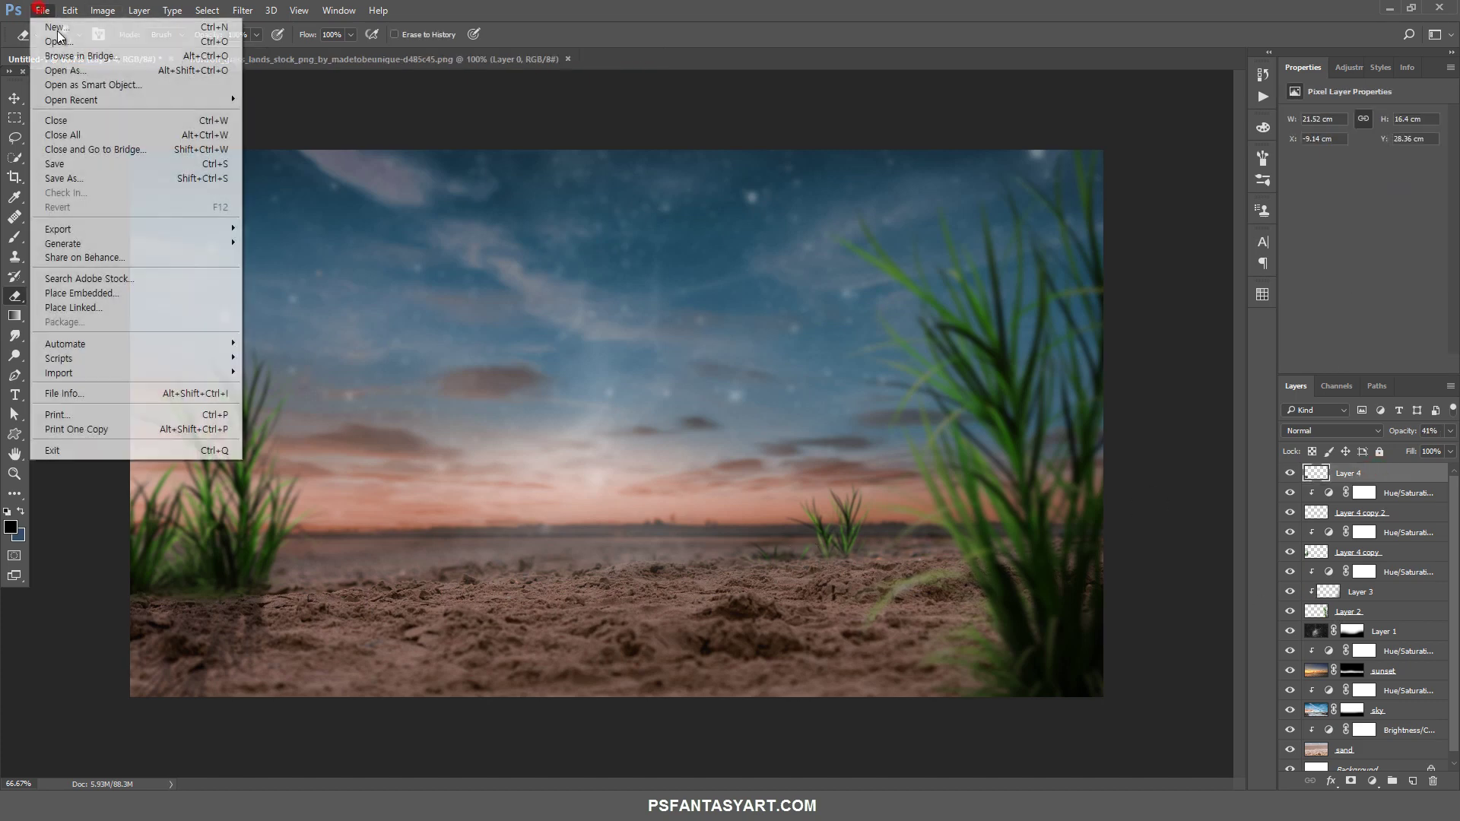
{"action": "left_click", "coordinate": [1364, 471]}
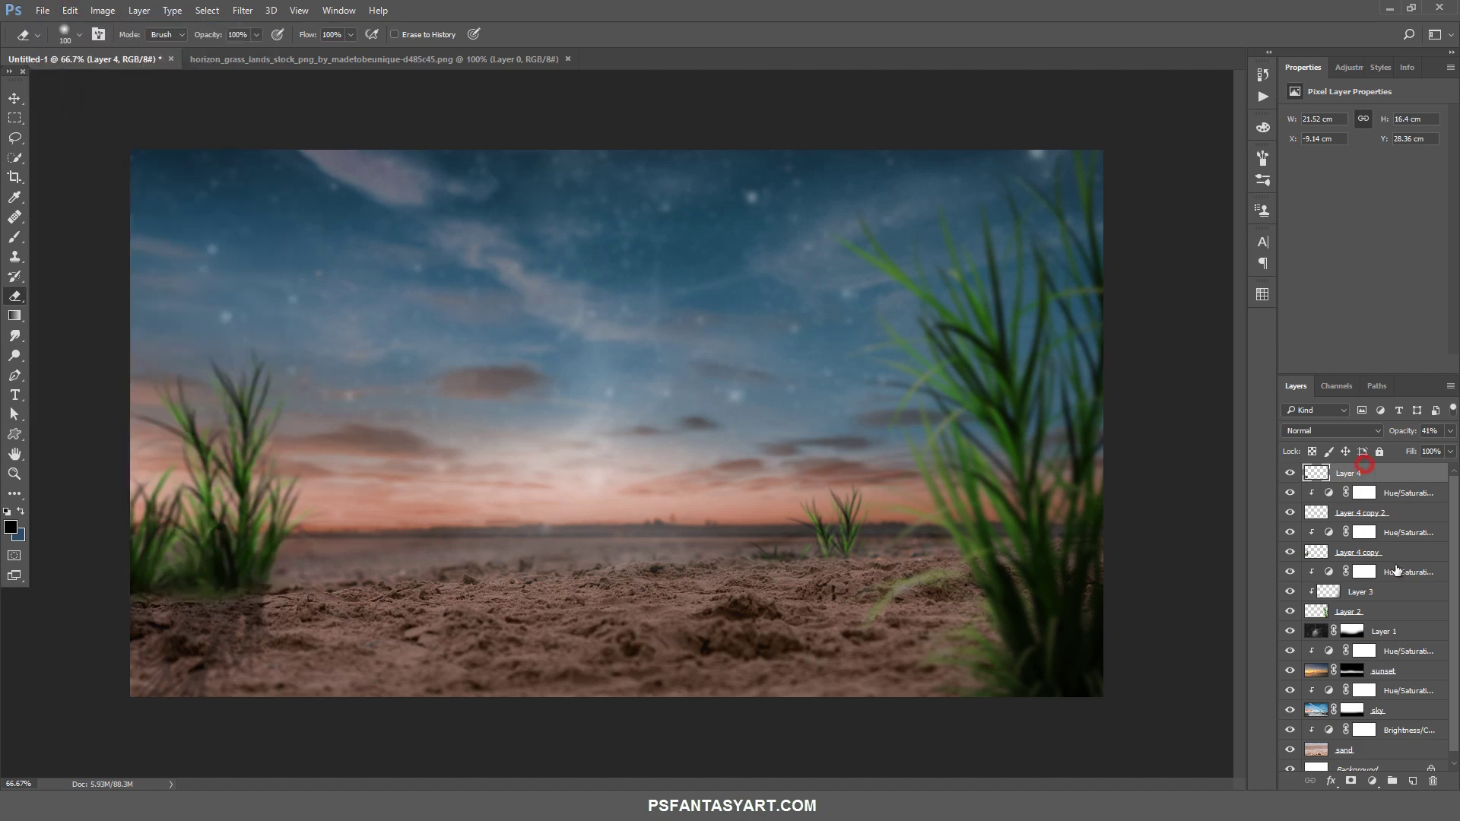
{"action": "left_click", "coordinate": [1343, 611], "text": "shift"}
{"action": "key", "text": "ctrl+g"}
{"action": "double_click", "coordinate": [1344, 472]}
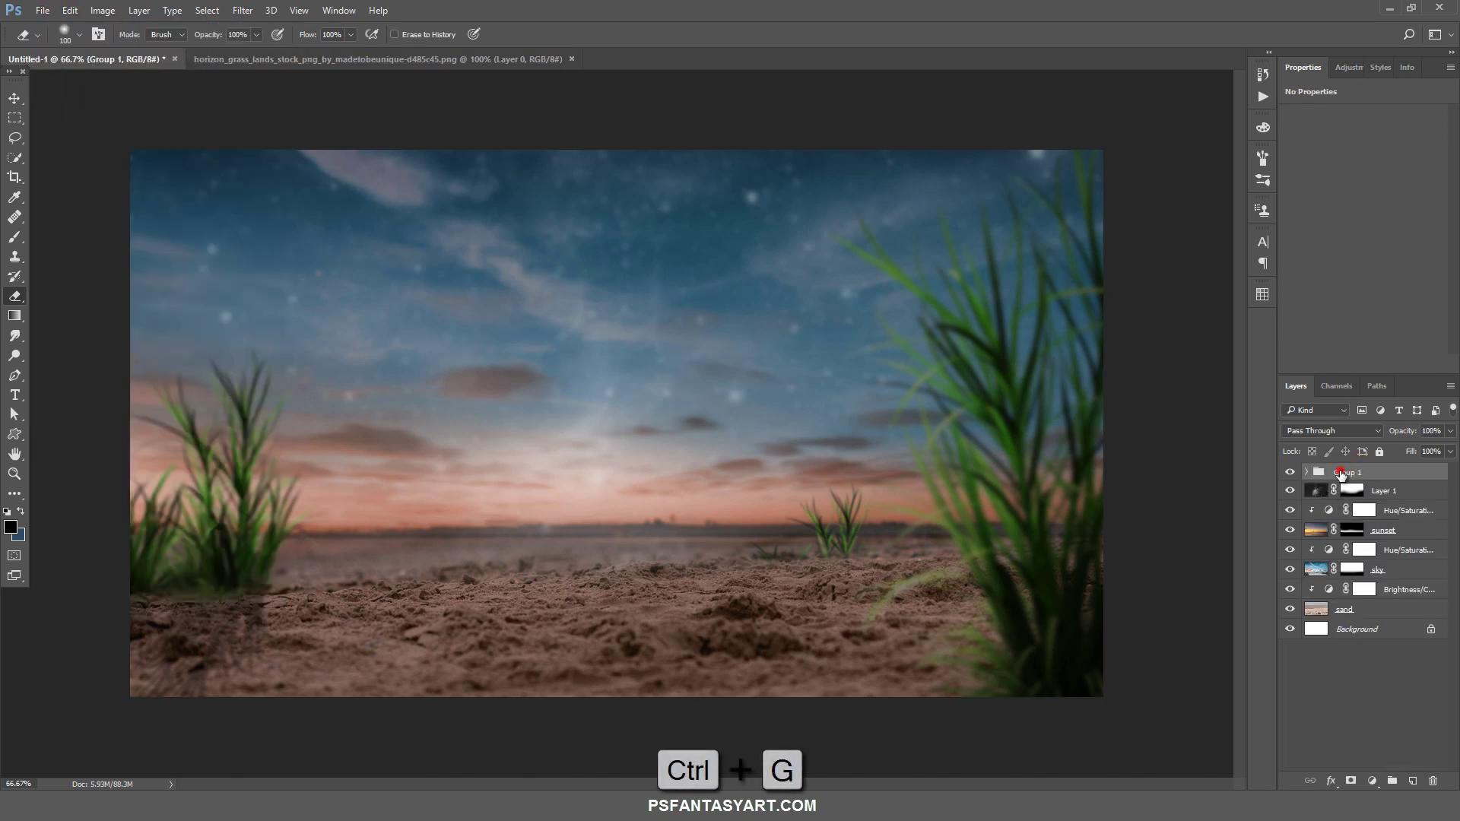
{"action": "type", "text": "grass"}
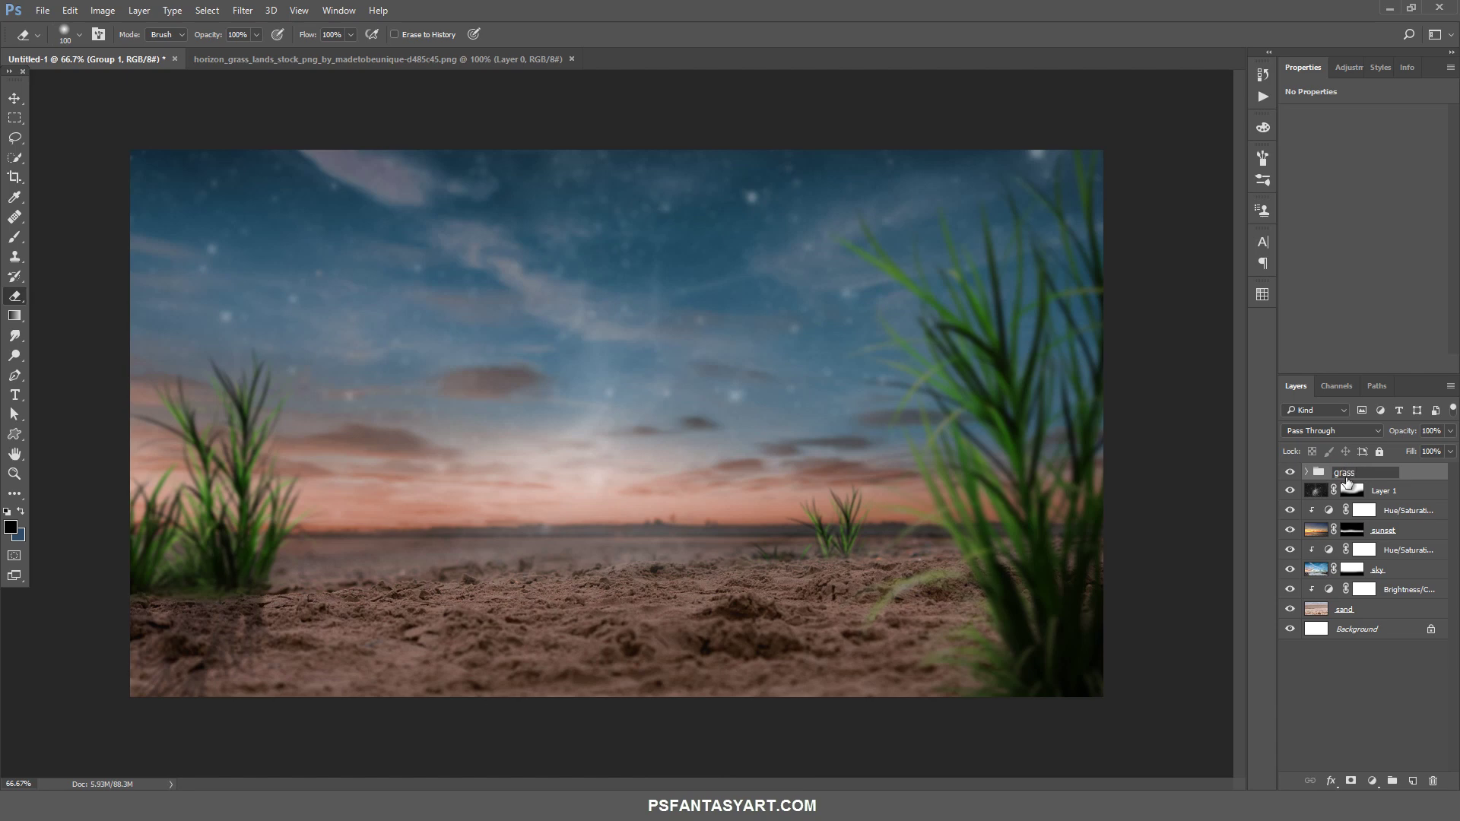
{"action": "key", "text": "Return"}
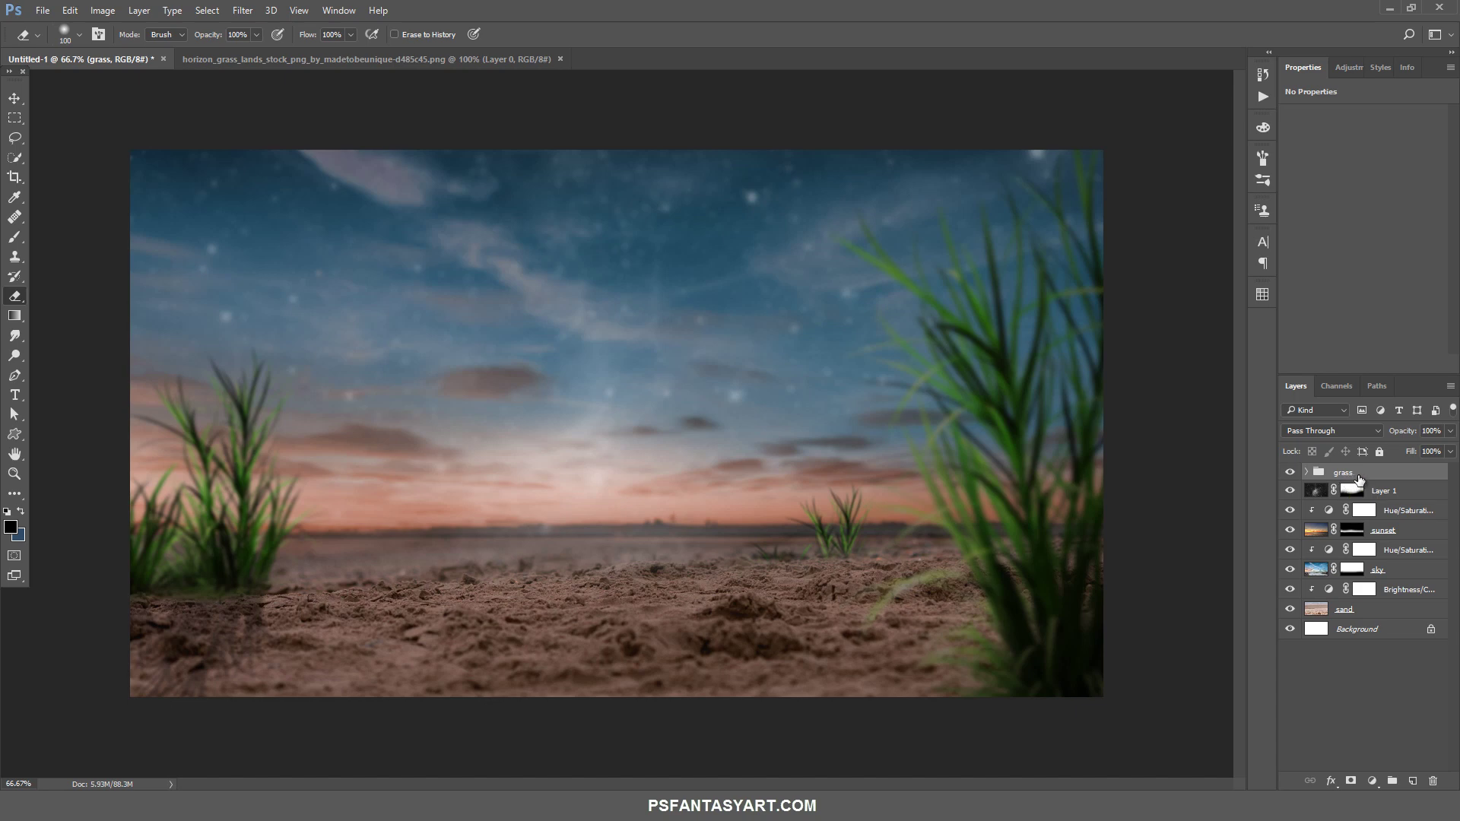
{"action": "left_click", "coordinate": [1375, 781]}
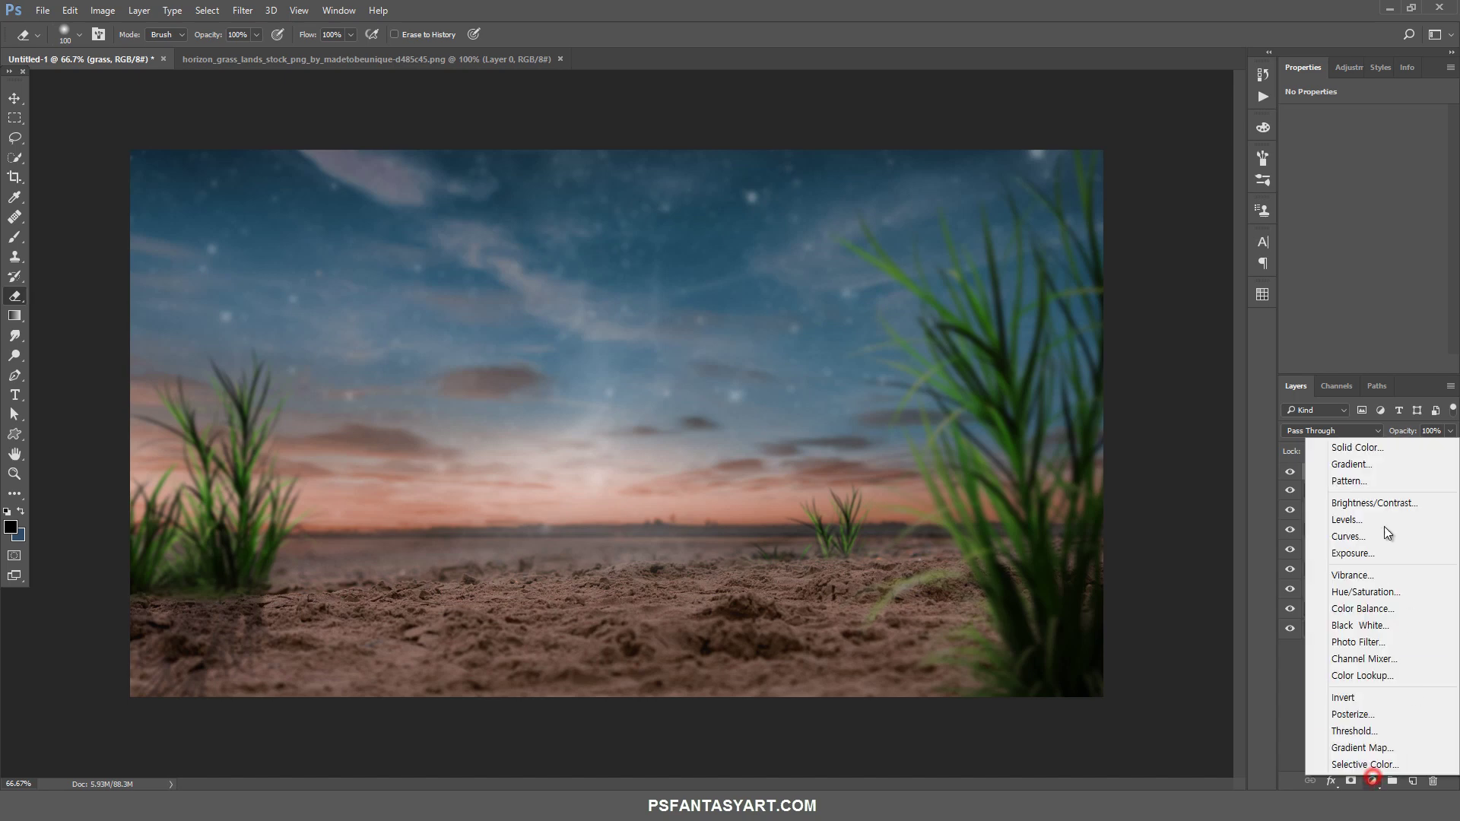
Add a Hue/Saturation adjustment clipped to the grass group: Saturation -27, Lightness +4
{"action": "left_click", "coordinate": [1377, 590]}
{"action": "left_click", "coordinate": [1404, 479], "text": "alt"}
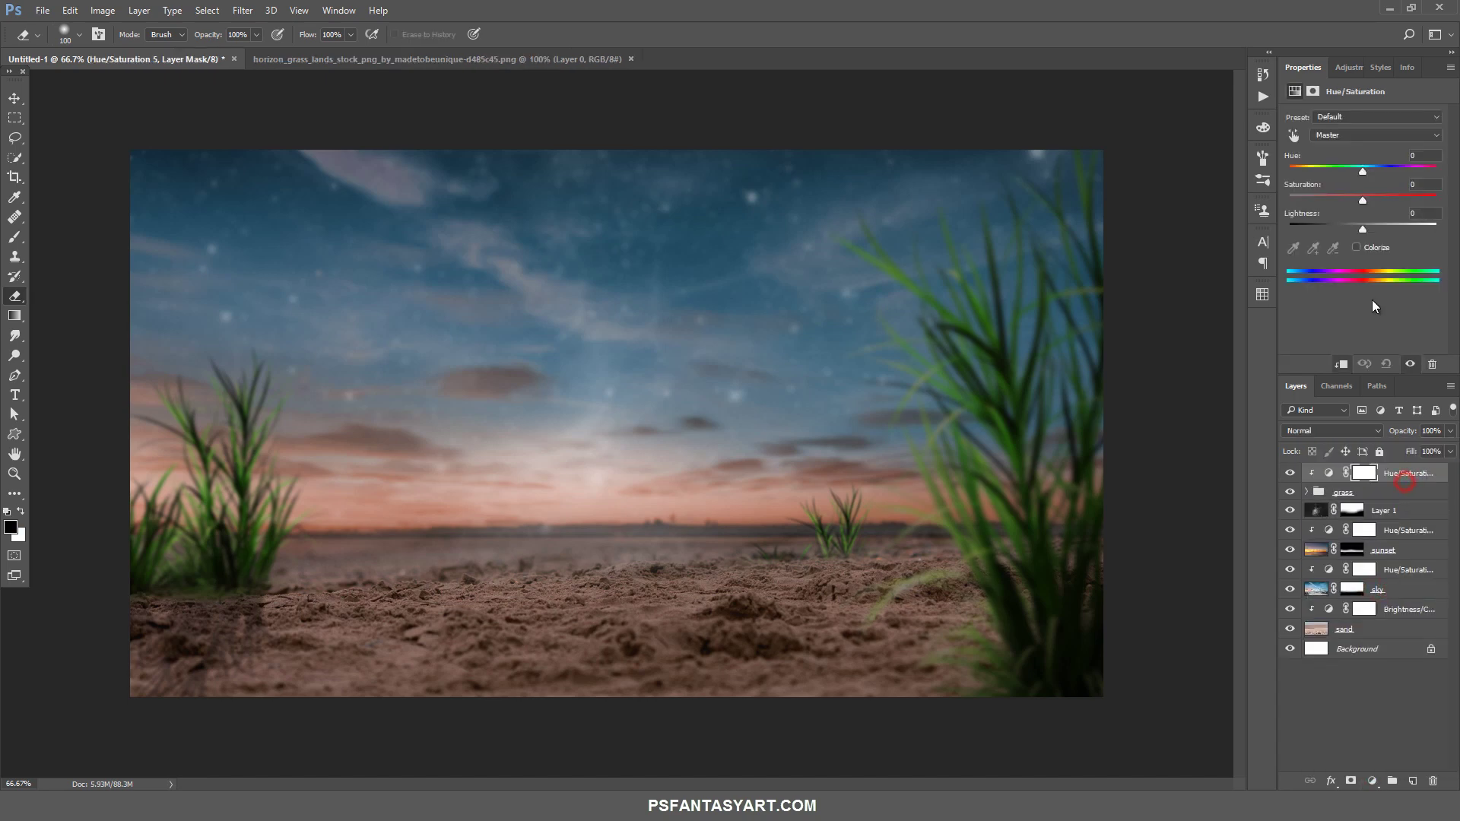
{"action": "left_click", "coordinate": [1343, 205]}
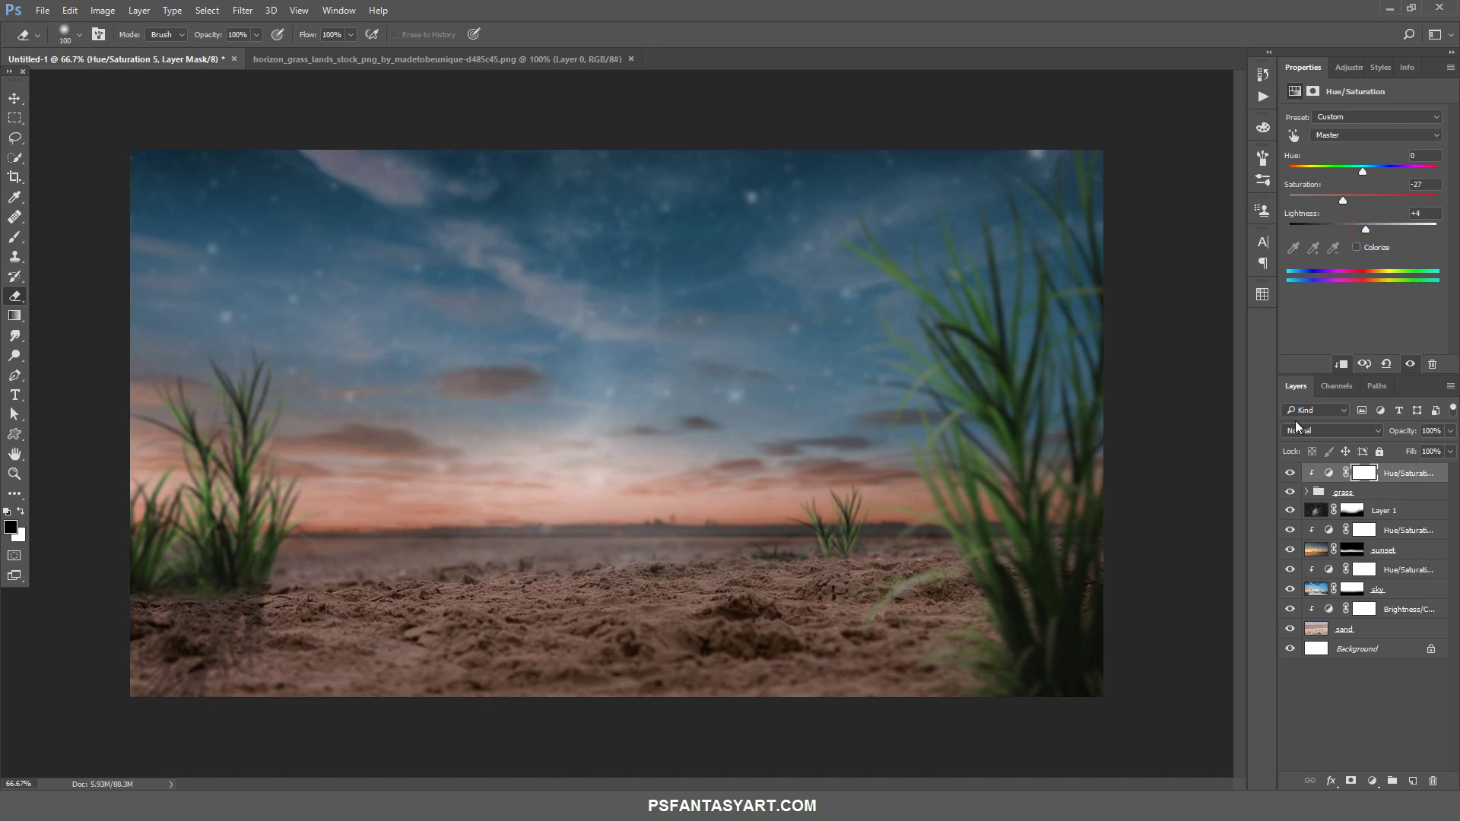
{"action": "left_click", "coordinate": [1289, 473]}
Open the bottle png and drag it into the beach composite
{"action": "left_click", "coordinate": [43, 10]}
{"action": "left_click", "coordinate": [61, 36]}
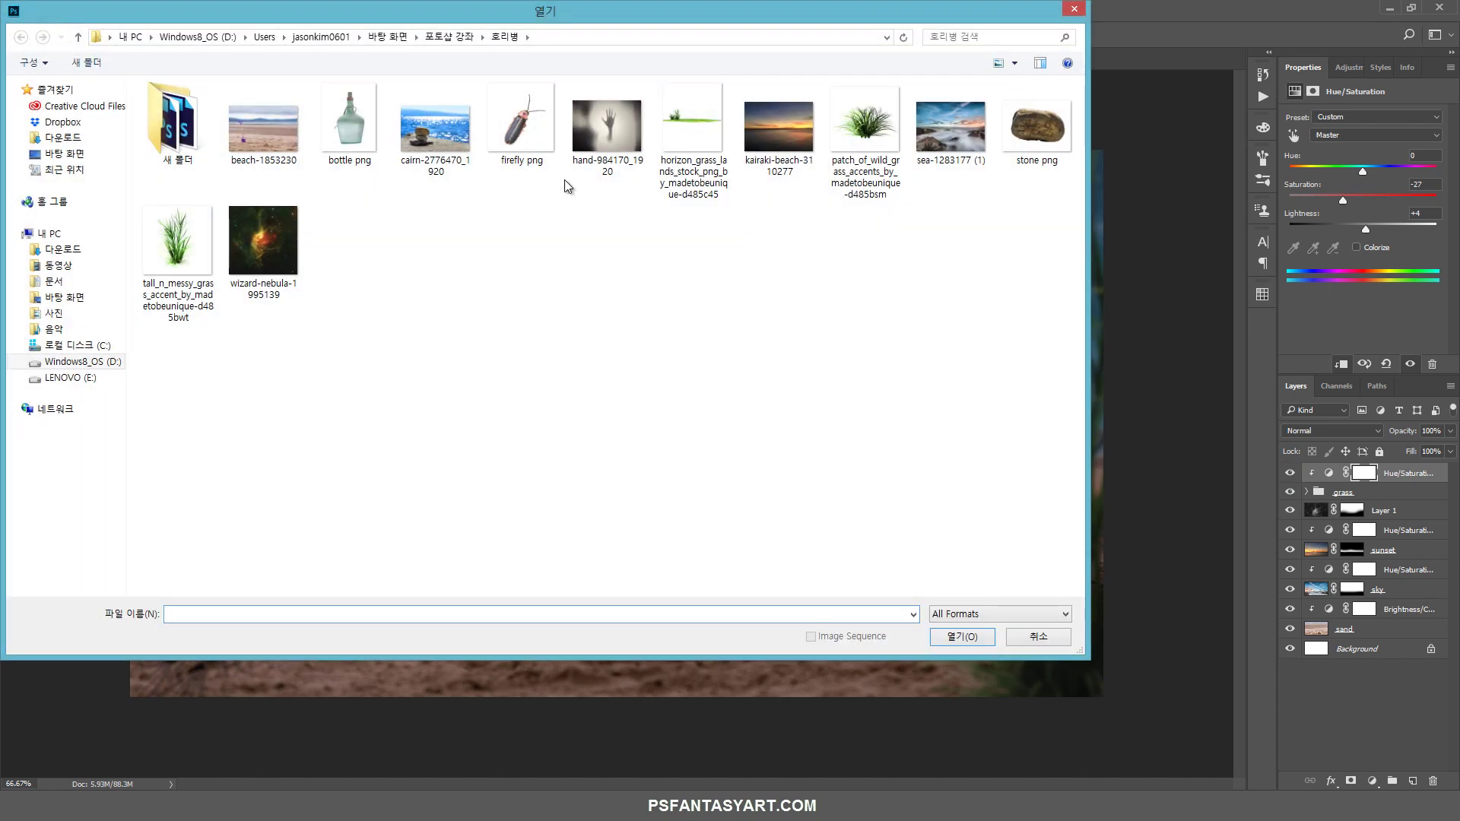
{"action": "left_click", "coordinate": [365, 135]}
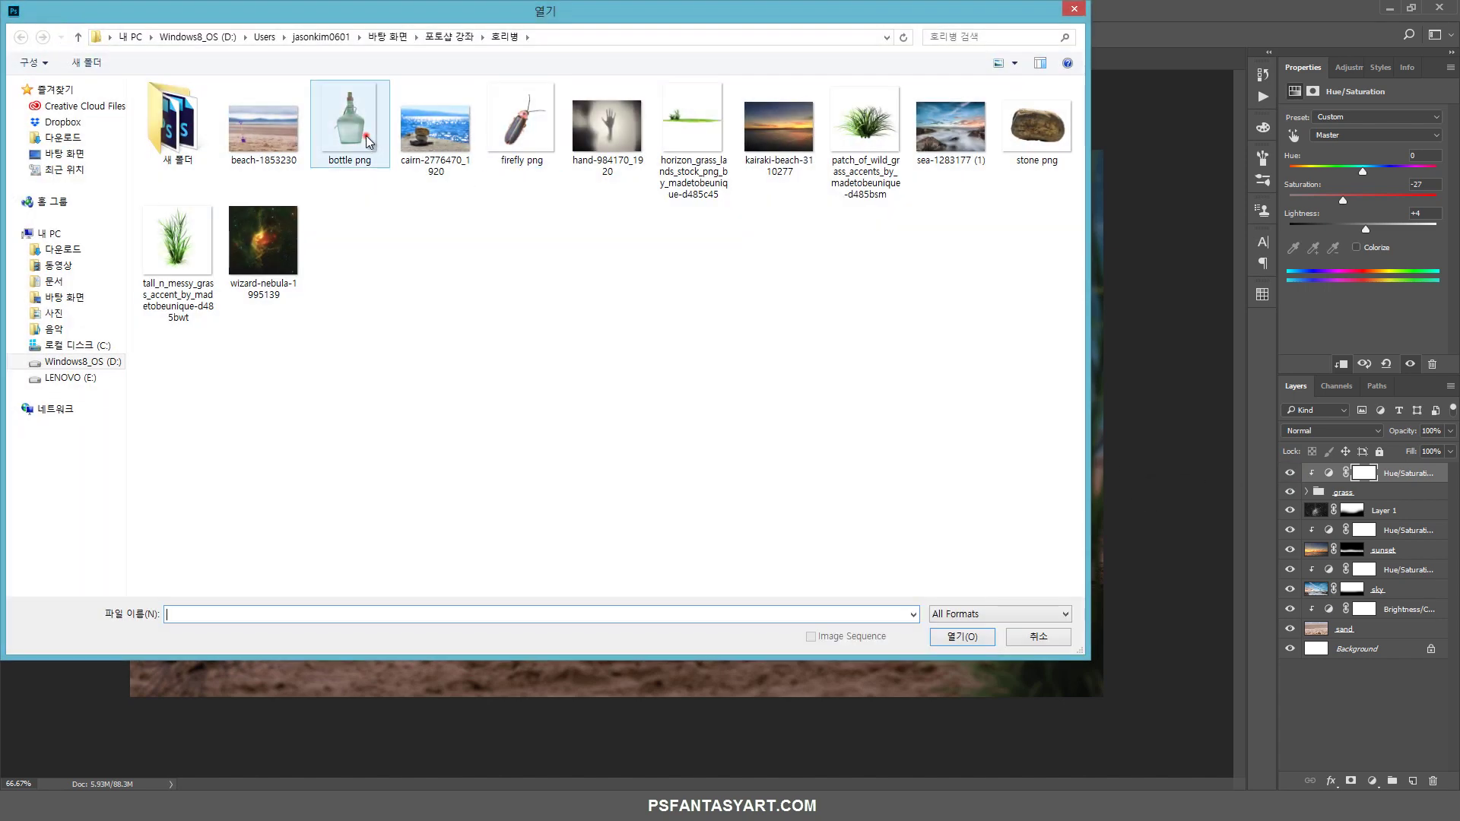
{"action": "left_click", "coordinate": [974, 637]}
{"action": "left_click", "coordinate": [14, 98]}
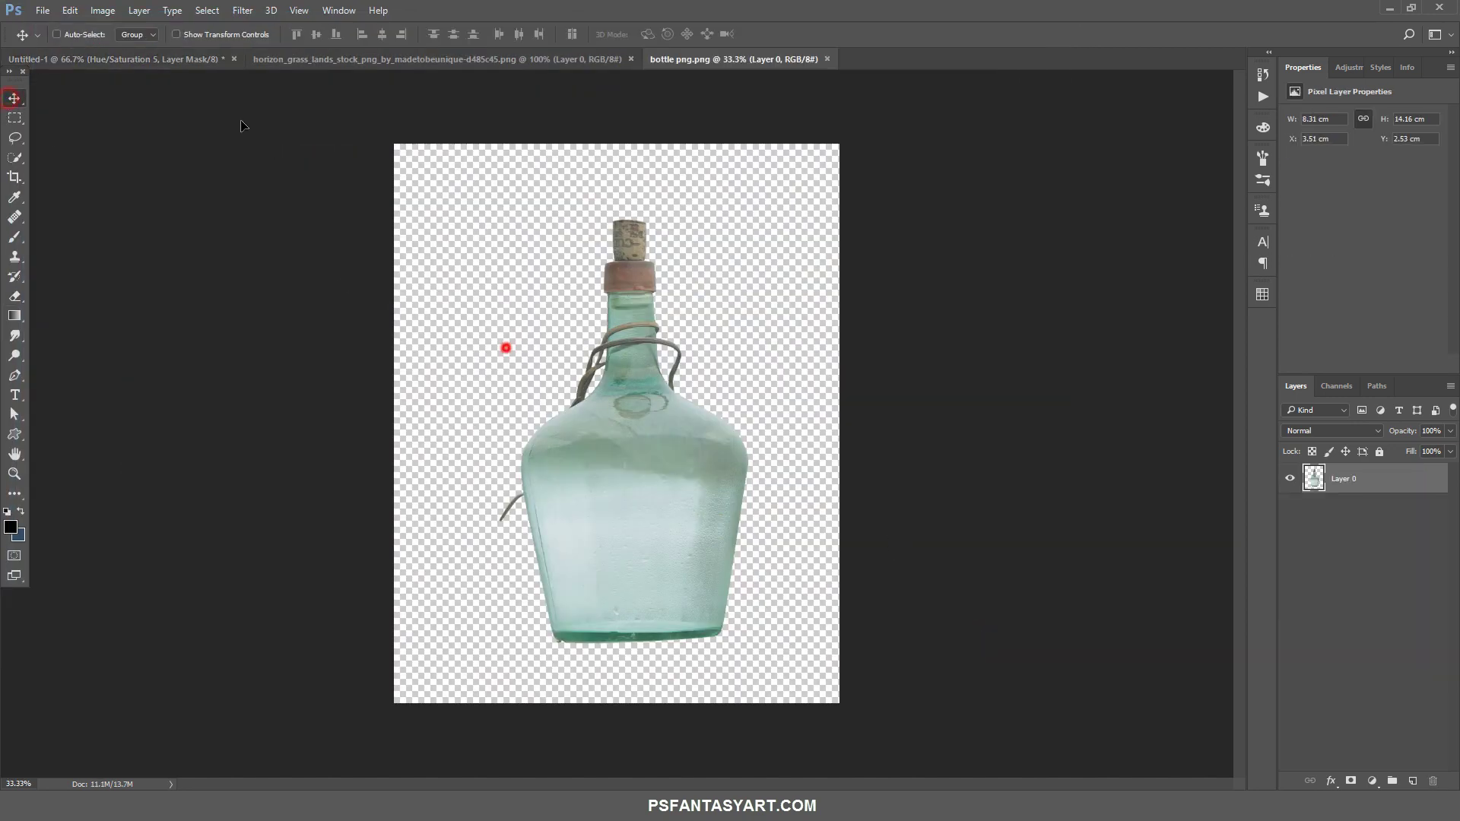
{"action": "left_click_drag", "start_coordinate": [506, 347], "coordinate": [554, 352]}
Scale the bottle to 52%, tilt it about 8 degrees, set it low at centre, and add a mask
{"action": "key", "text": "ctrl+t"}
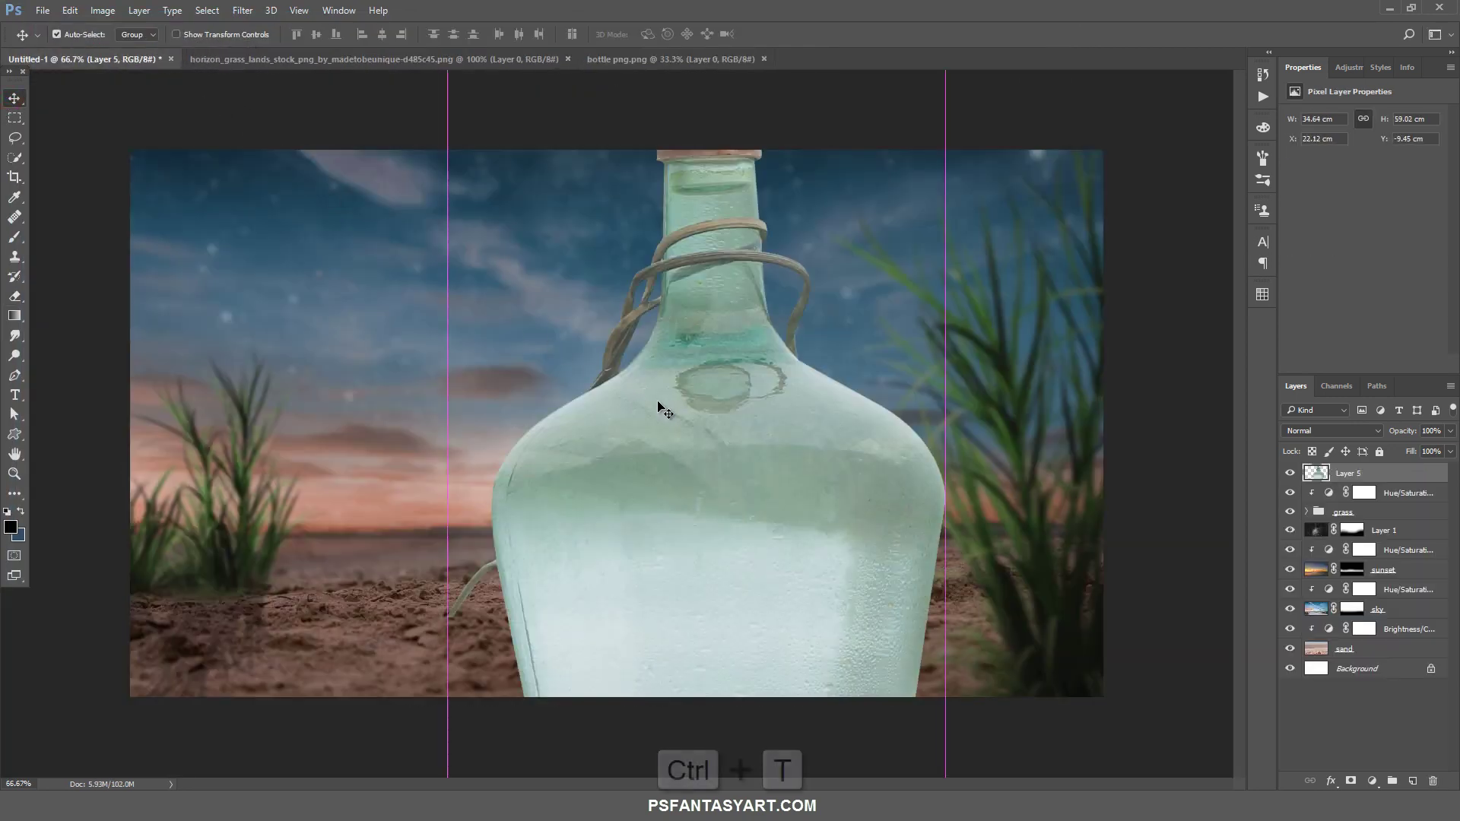
{"action": "key", "text": "ctrl+t"}
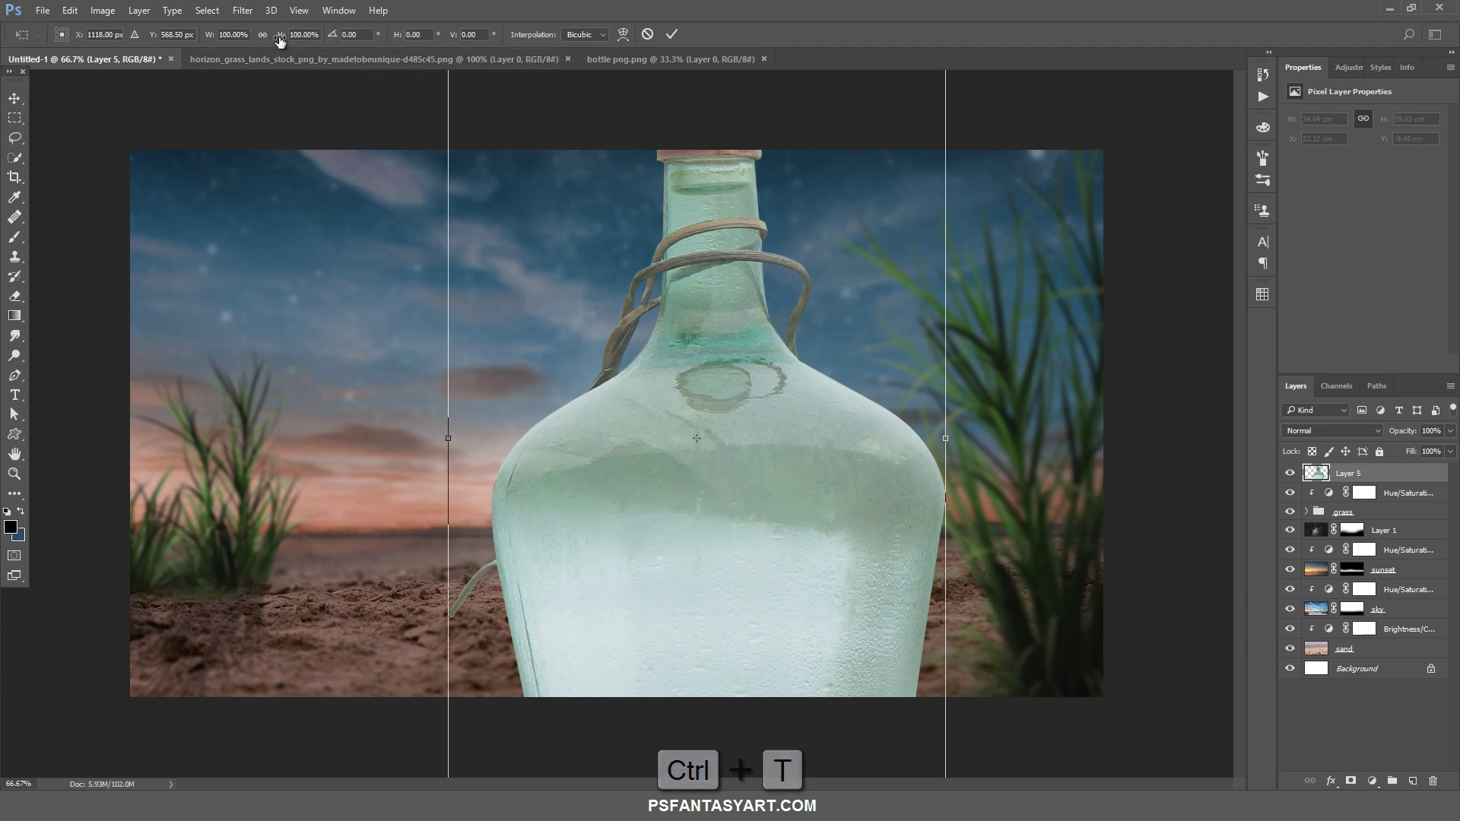
{"action": "left_click", "coordinate": [262, 34]}
{"action": "double_click", "coordinate": [232, 34]}
{"action": "type", "text": "55"}
{"action": "key", "text": "Return"}
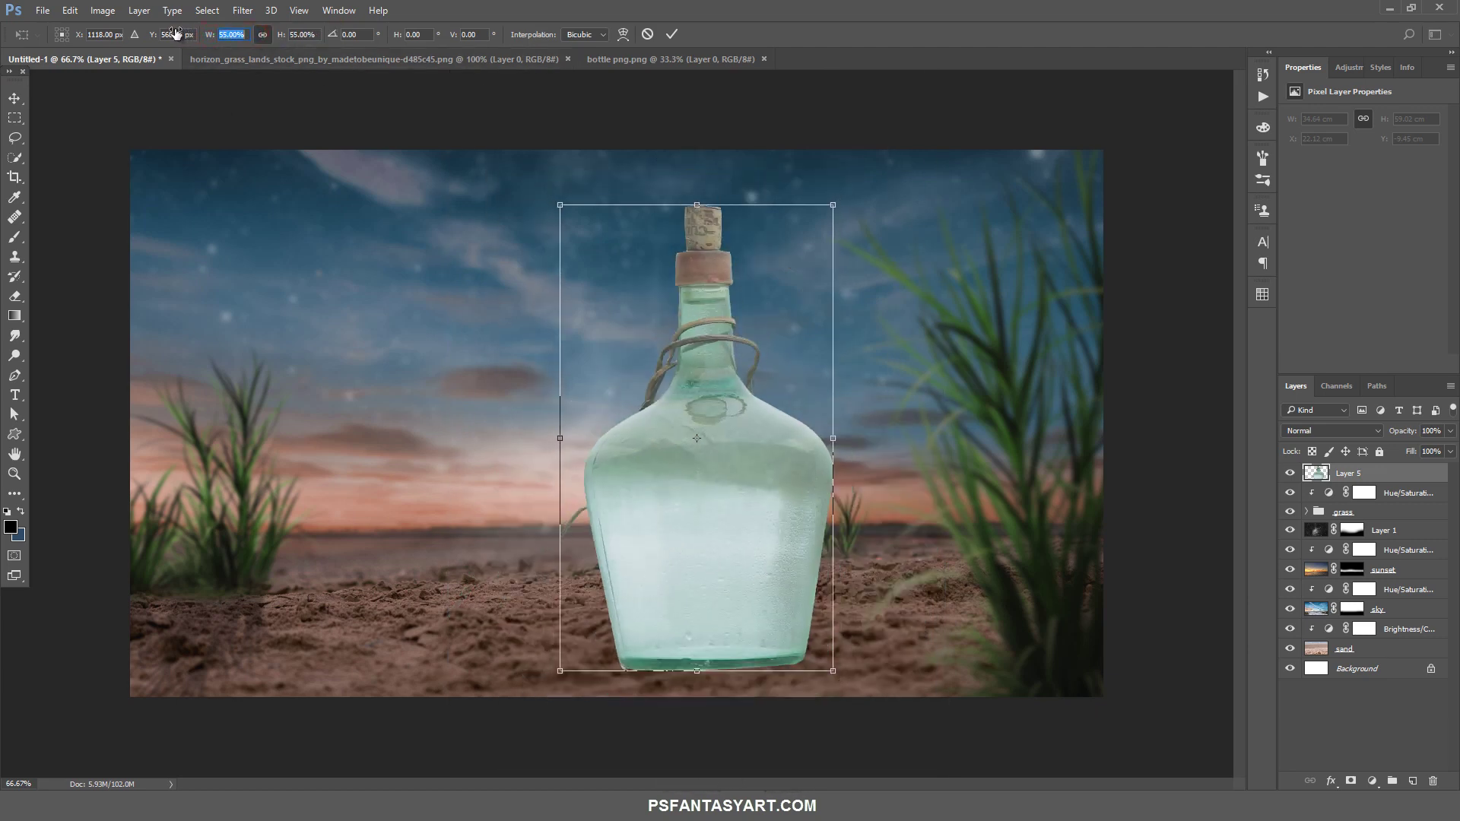
{"action": "type", "text": "52"}
{"action": "key", "text": "Return"}
{"action": "left_click_drag", "start_coordinate": [887, 196], "coordinate": [920, 226]}
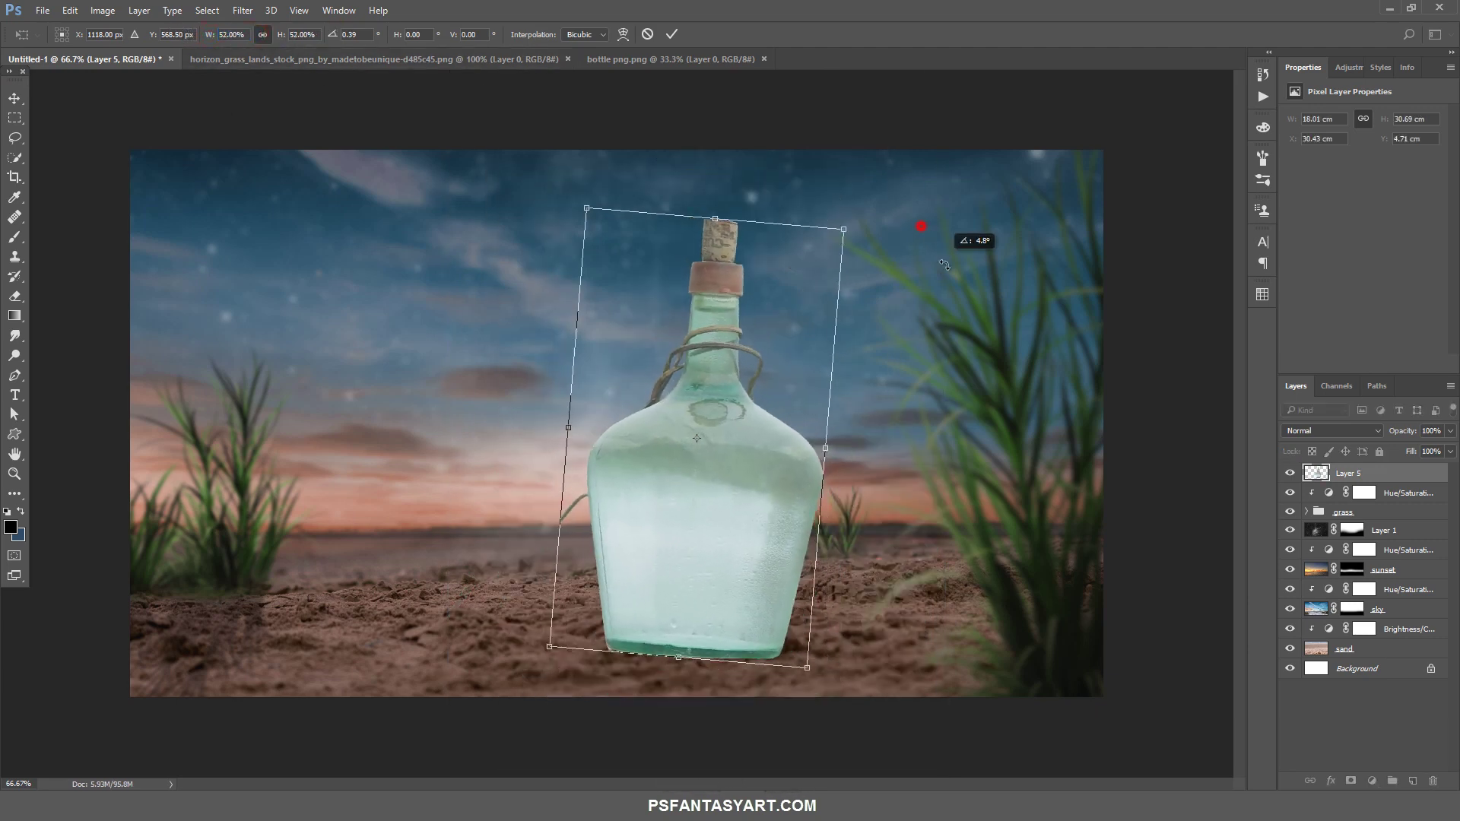
{"action": "left_click_drag", "start_coordinate": [761, 318], "coordinate": [704, 397]}
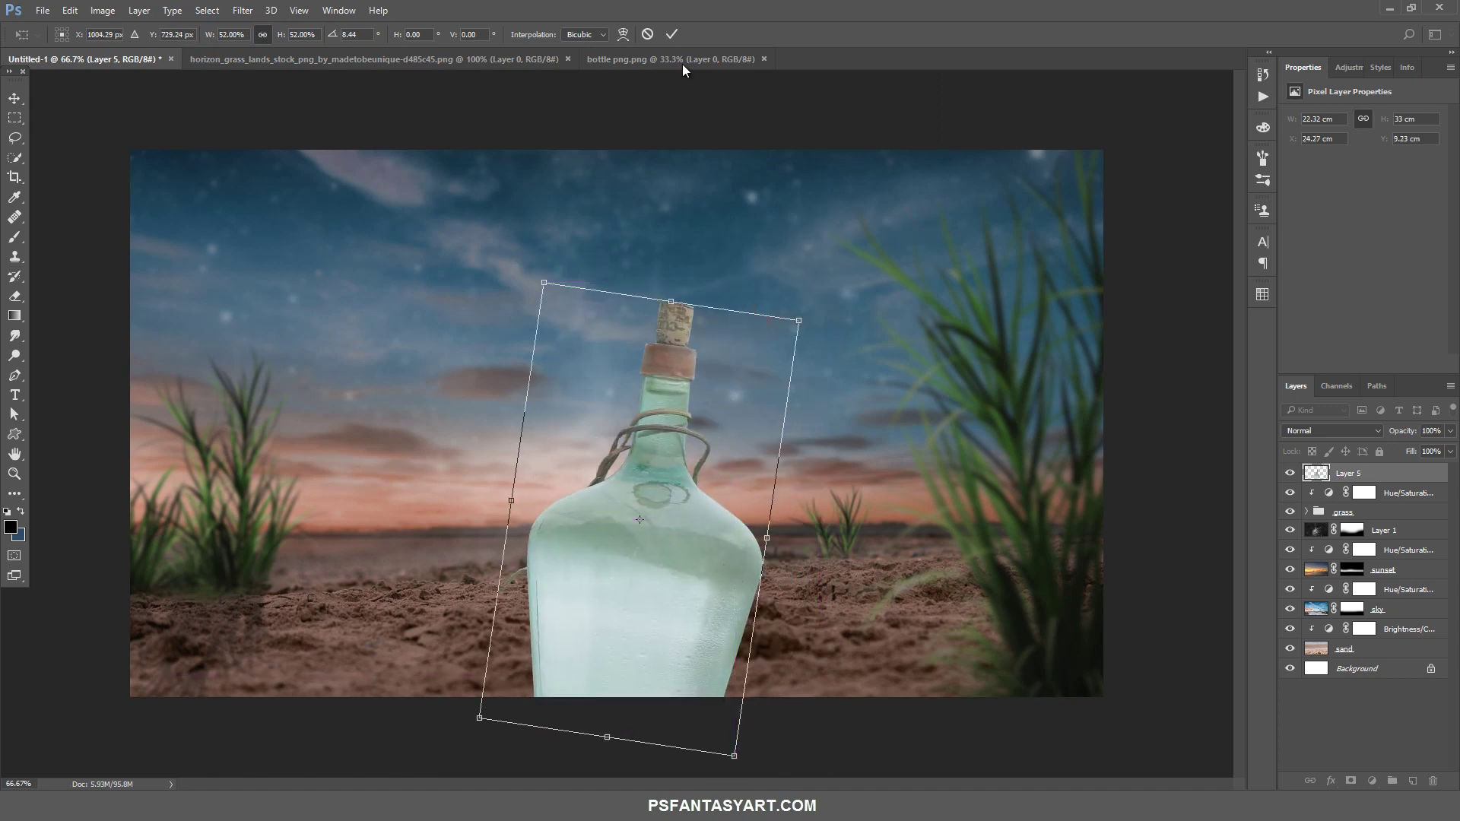
{"action": "left_click", "coordinate": [672, 35]}
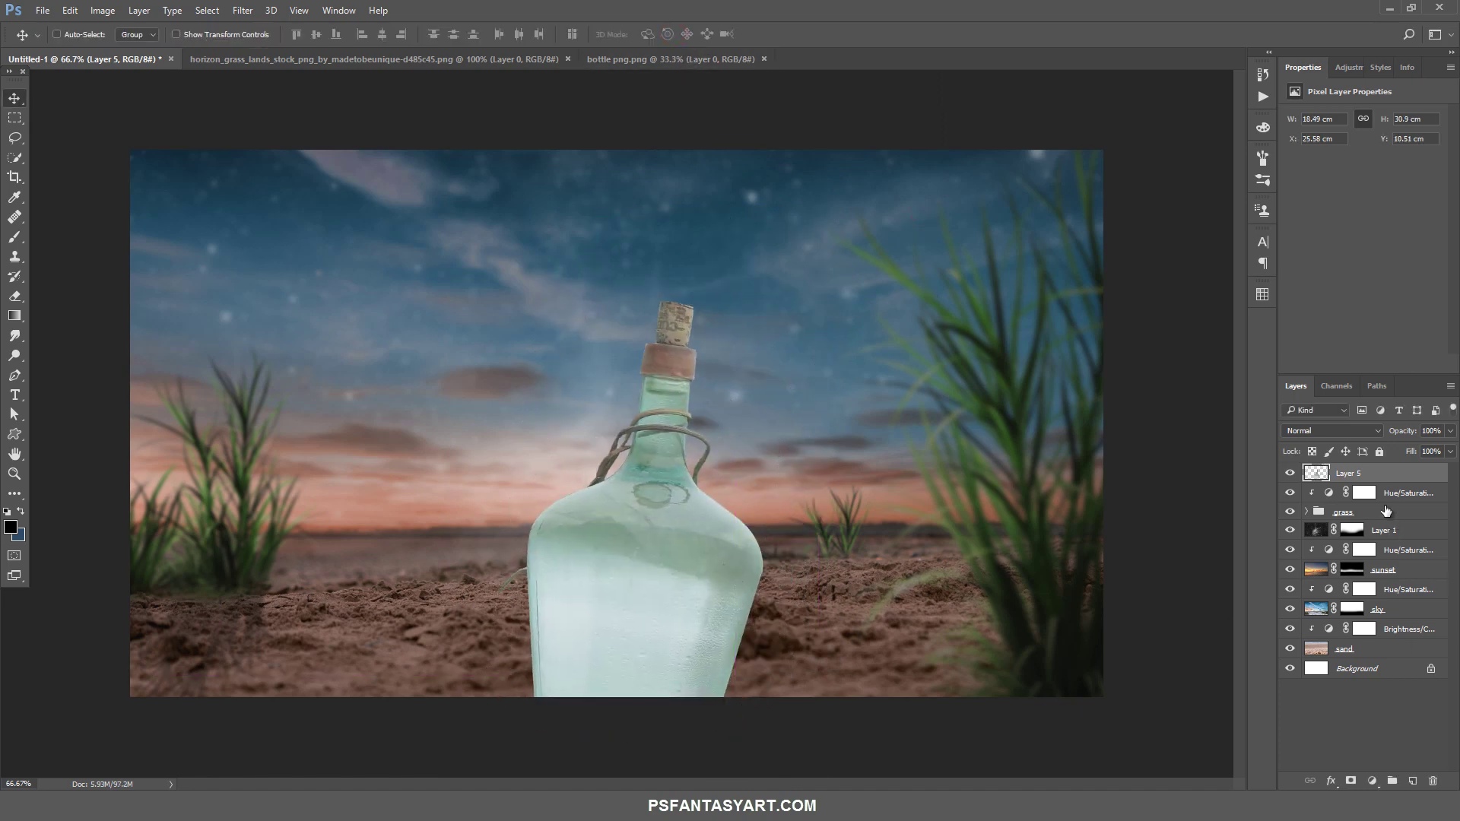
{"action": "left_click", "coordinate": [1351, 781]}
Blend the bottle's lower body into the sand on Layer 5's mask, then choose a grass brush at 100% opacity and flow
{"action": "left_click", "coordinate": [14, 237]}
{"action": "left_click_drag", "start_coordinate": [563, 657], "coordinate": [806, 661]}
{"action": "left_click", "coordinate": [315, 34]}
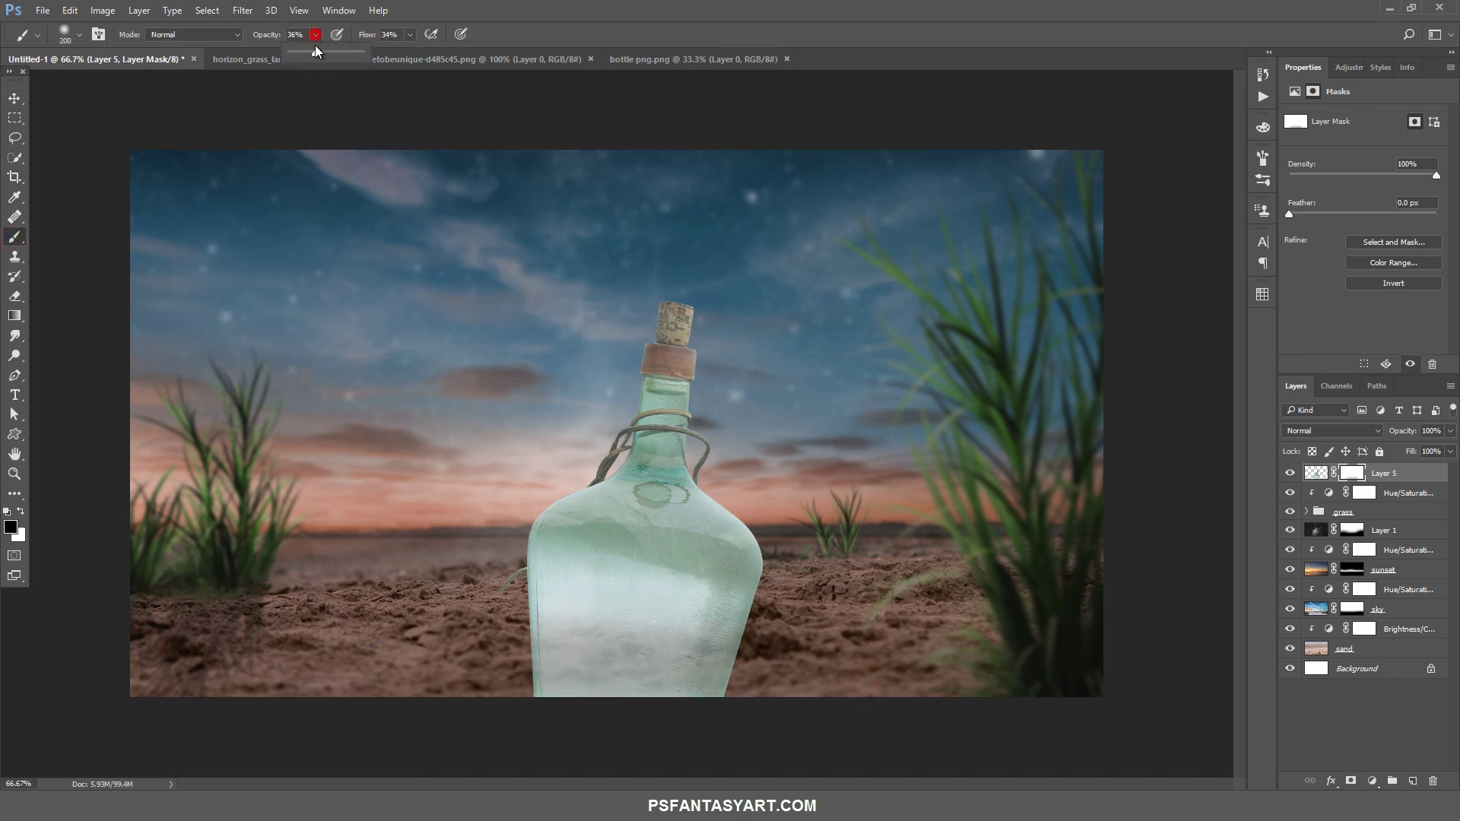
{"action": "left_click", "coordinate": [410, 34]}
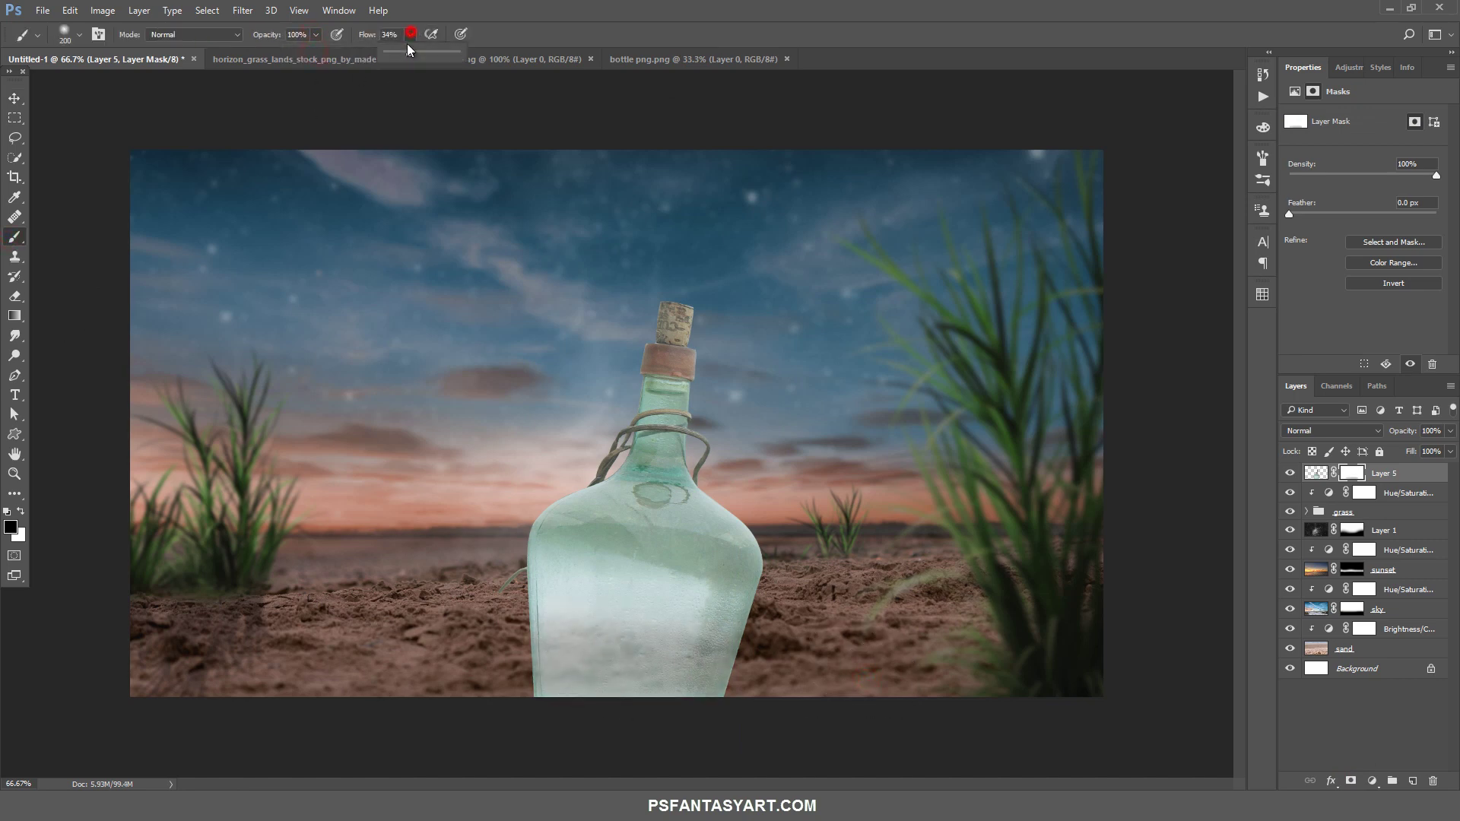
{"action": "right_click", "coordinate": [274, 368]}
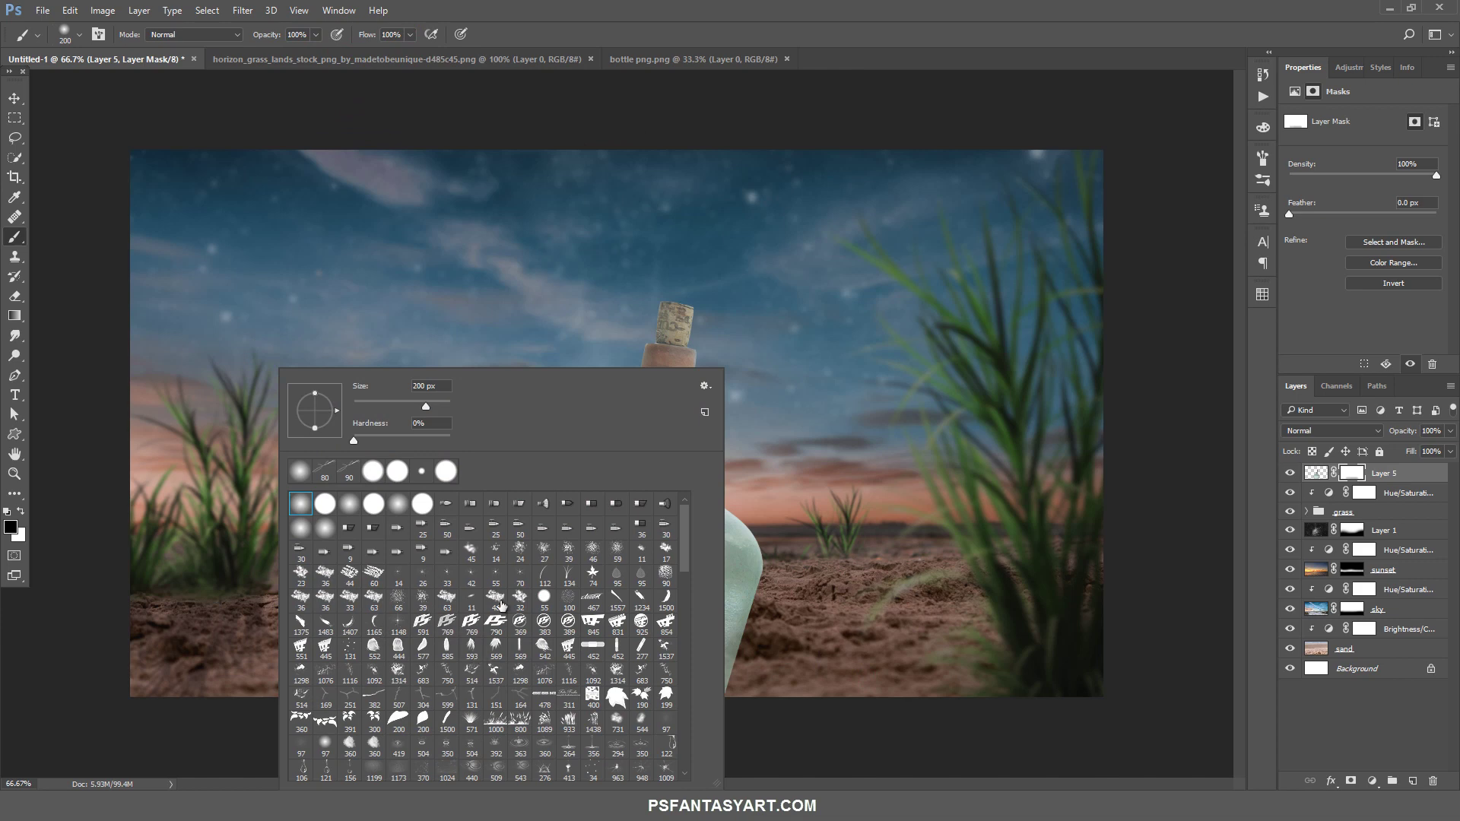
{"action": "double_click", "coordinate": [372, 601]}
Paint a ragged grassy edge along the bottle base with a size-100 brush, then nudge the bottle up and right
{"action": "left_click_drag", "start_coordinate": [754, 743], "coordinate": [679, 699]}
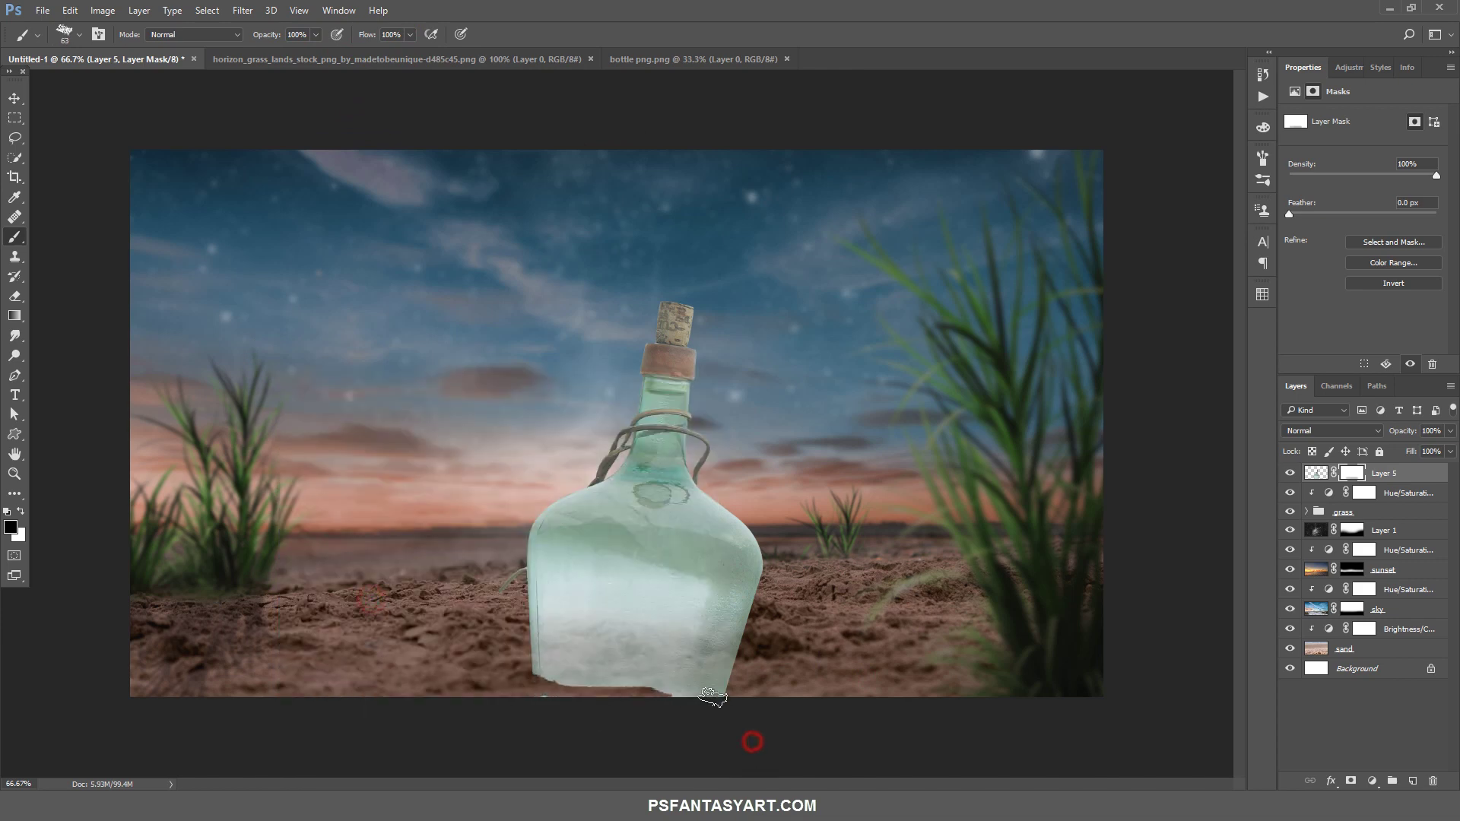
{"action": "key", "text": "bracketright"}
{"action": "key", "text": "bracketright"}
{"action": "key", "text": "bracketright"}
{"action": "left_click_drag", "start_coordinate": [532, 680], "coordinate": [754, 663]}
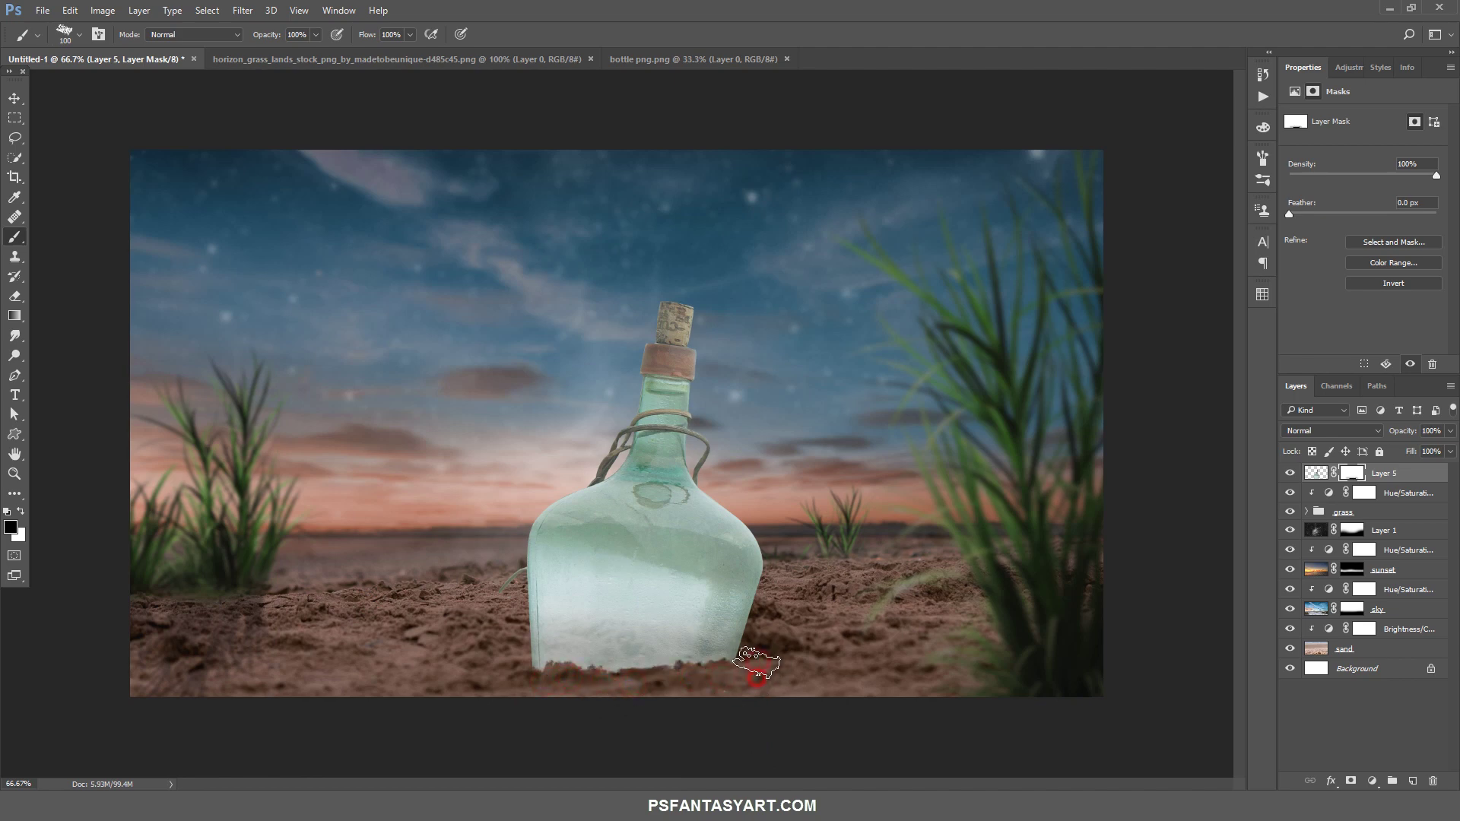
{"action": "left_click", "coordinate": [15, 99]}
{"action": "mouse_move", "coordinate": [641, 528]}
{"action": "left_mouse_down"}
{"action": "mouse_move", "coordinate": [659, 501]}
{"action": "mouse_move", "coordinate": [629, 504]}
{"action": "left_mouse_up"}
Mask more of the bottle base so it sinks below a refined sand line
{"action": "left_click", "coordinate": [14, 237]}
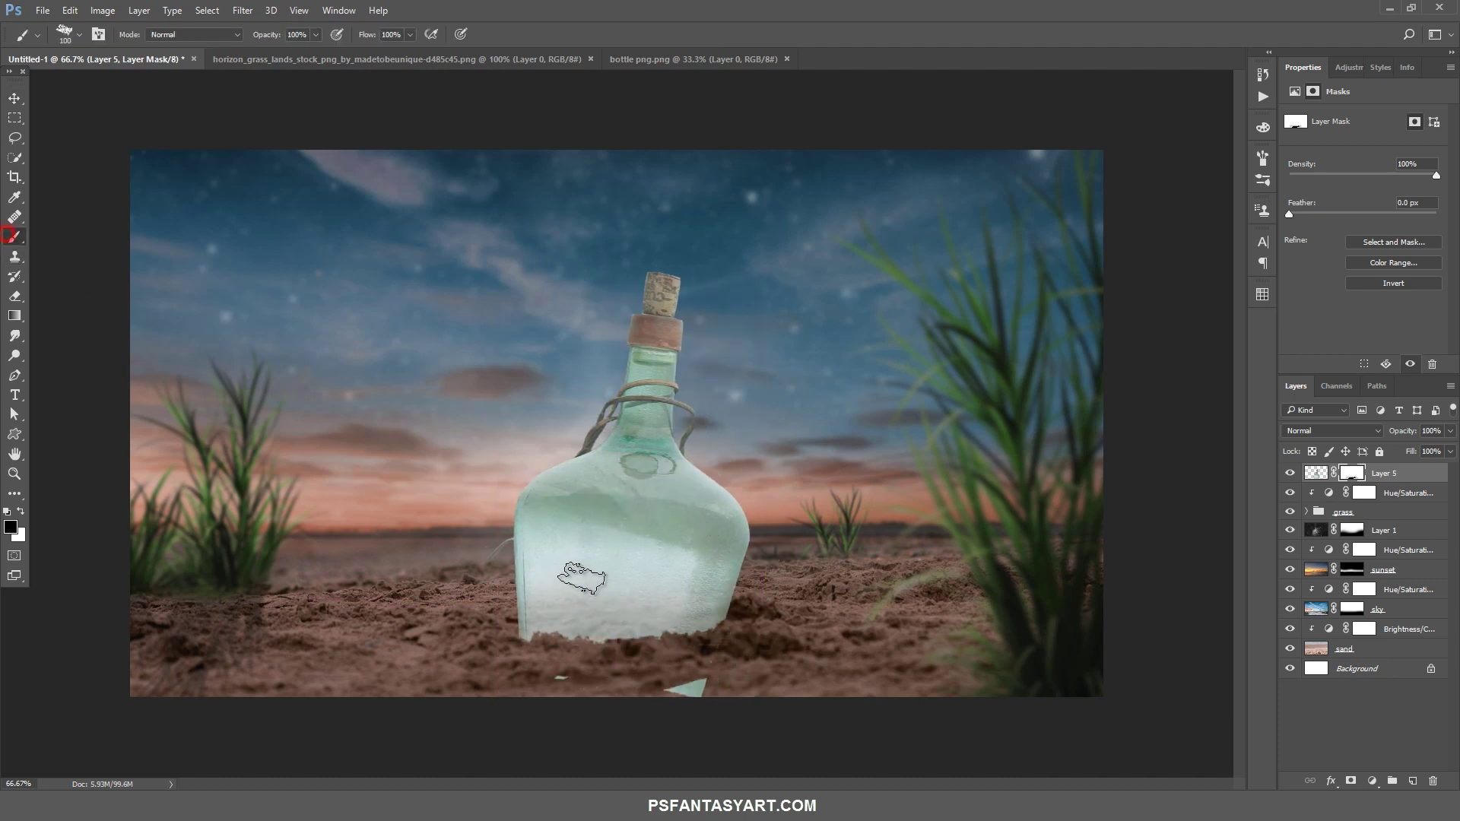
{"action": "left_click_drag", "start_coordinate": [521, 630], "coordinate": [638, 658]}
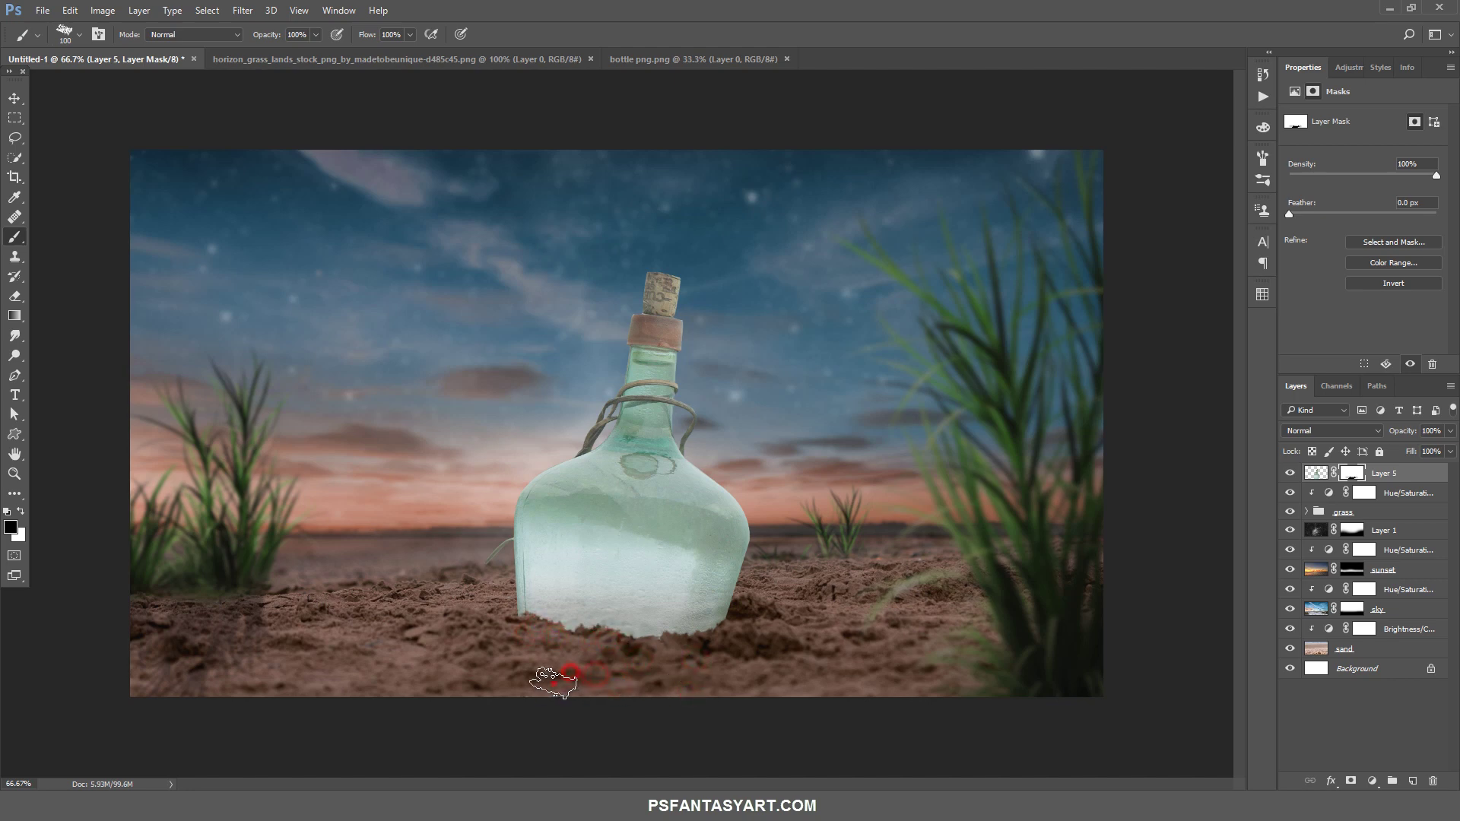
{"action": "left_click_drag", "start_coordinate": [551, 623], "coordinate": [695, 634]}
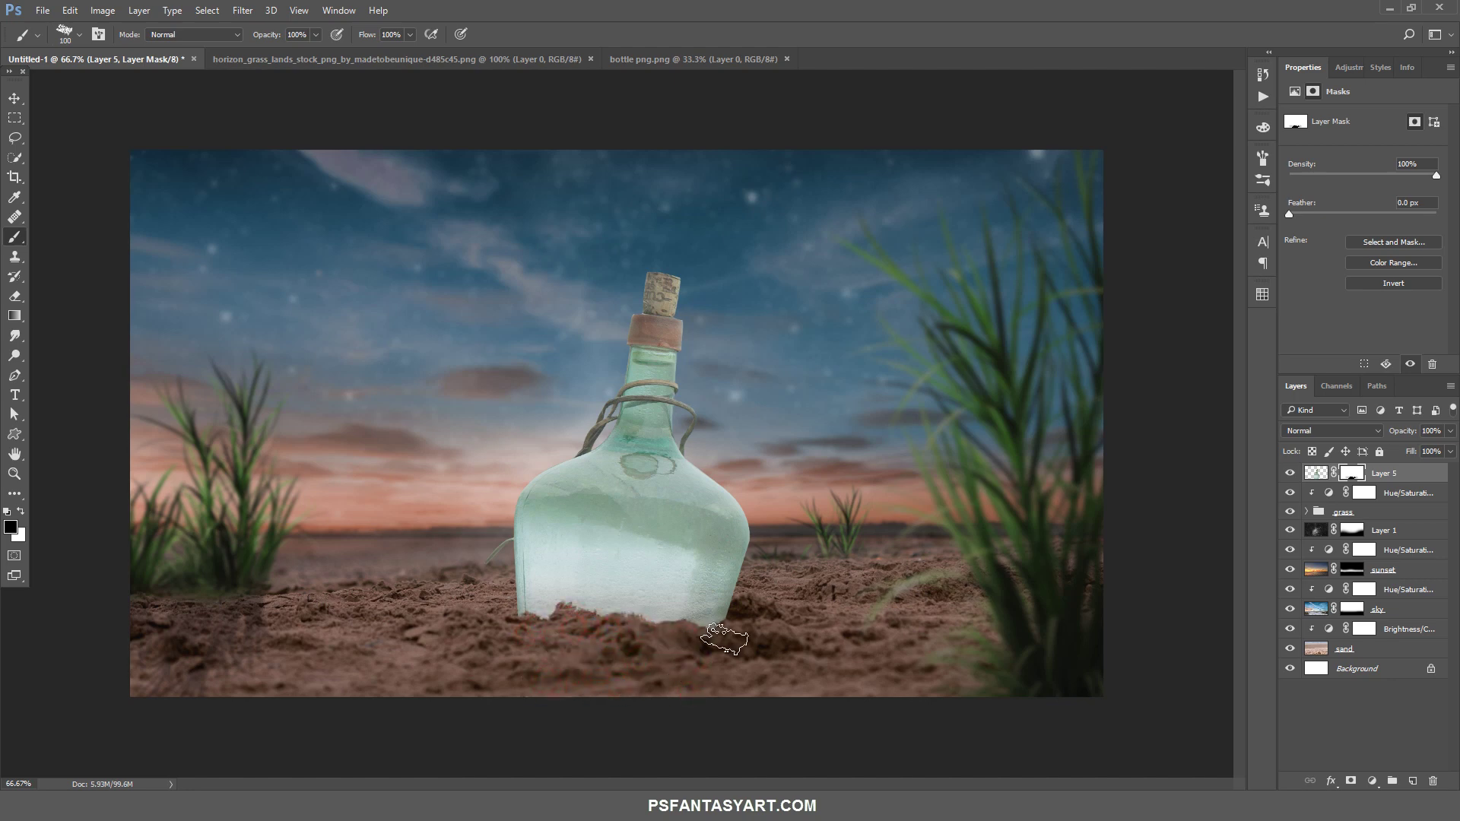
{"action": "left_click", "coordinate": [700, 636]}
{"action": "mouse_move", "coordinate": [550, 630]}
{"action": "left_mouse_down"}
{"action": "mouse_move", "coordinate": [502, 637]}
{"action": "mouse_move", "coordinate": [521, 608]}
{"action": "mouse_move", "coordinate": [705, 633]}
{"action": "left_mouse_up"}
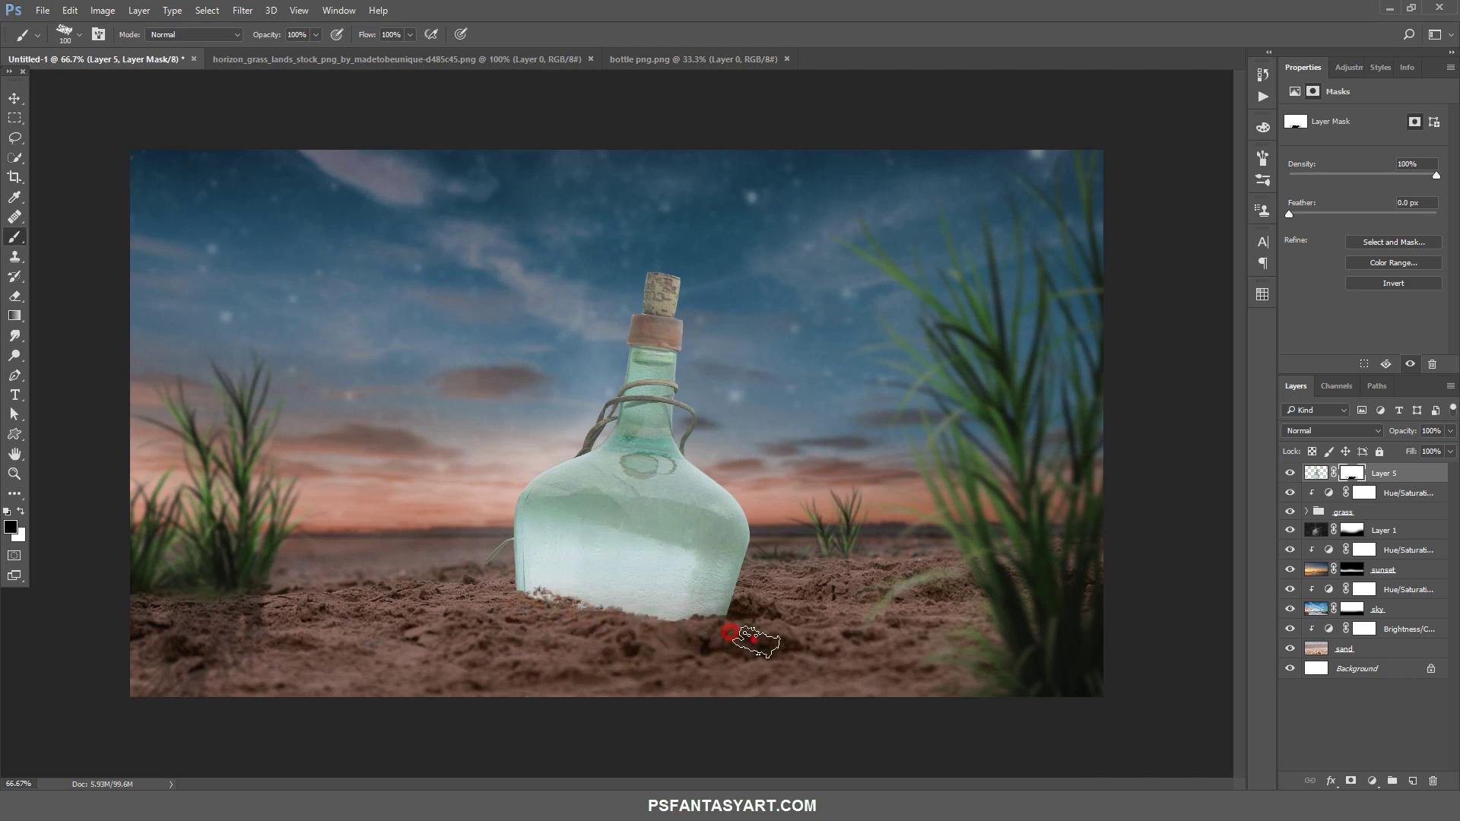
{"action": "left_click_drag", "start_coordinate": [704, 632], "coordinate": [537, 626]}
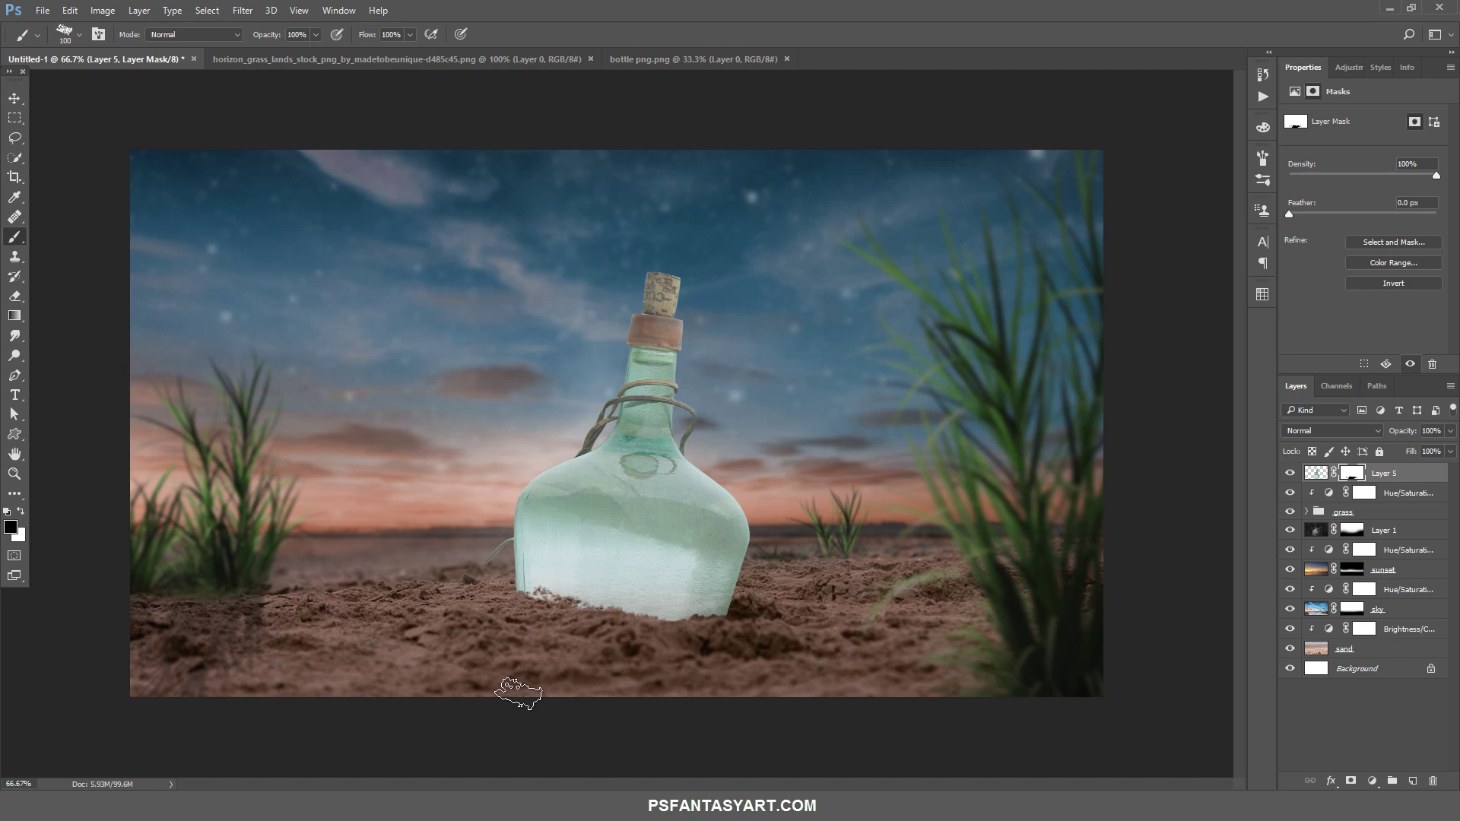
Shift the bottle about 20 px left and bury the left side of its base in sand
{"action": "left_click", "coordinate": [14, 99]}
{"action": "left_click_drag", "start_coordinate": [727, 539], "coordinate": [715, 536]}
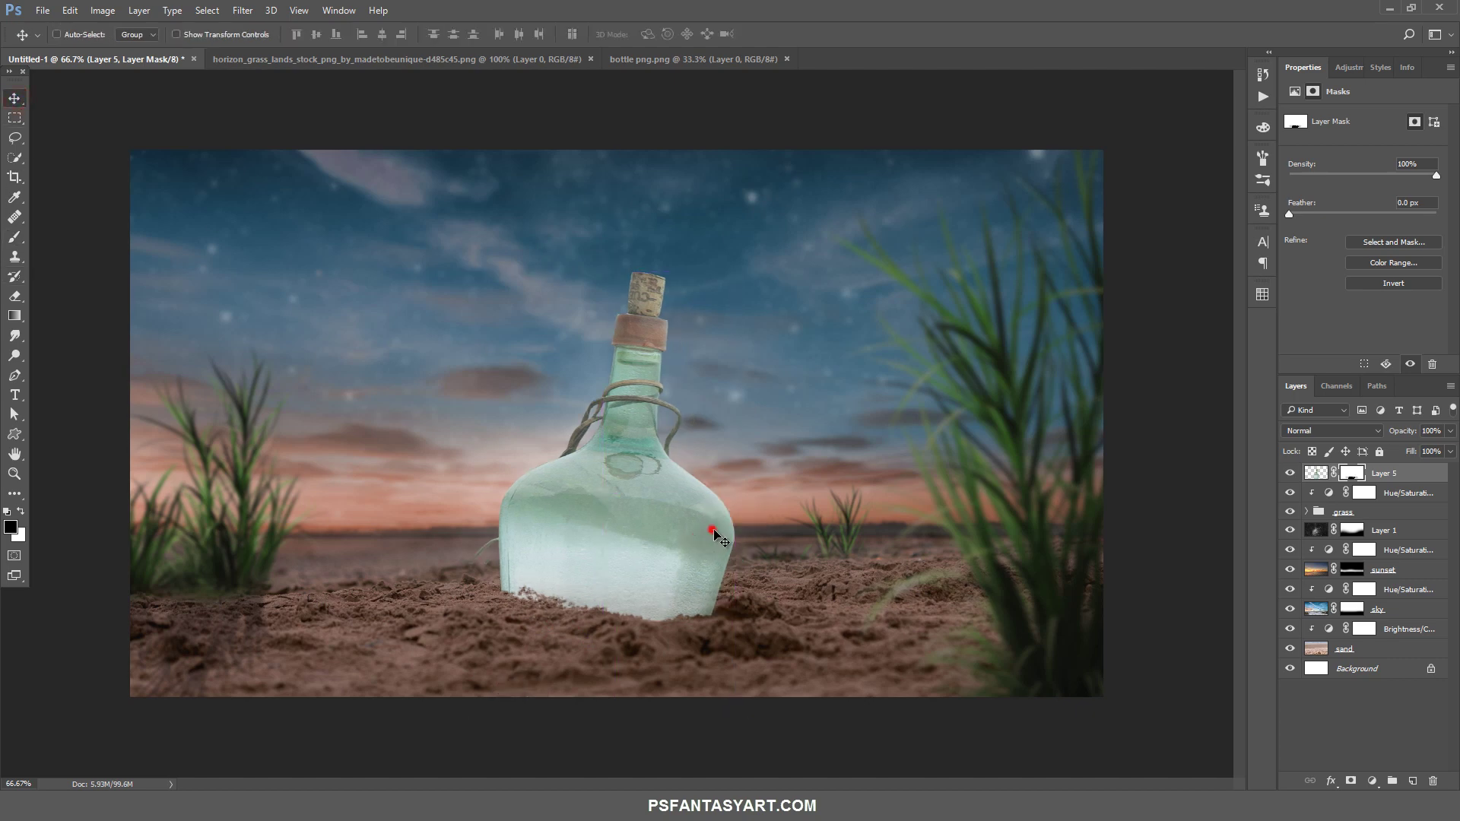
{"action": "left_click", "coordinate": [16, 236]}
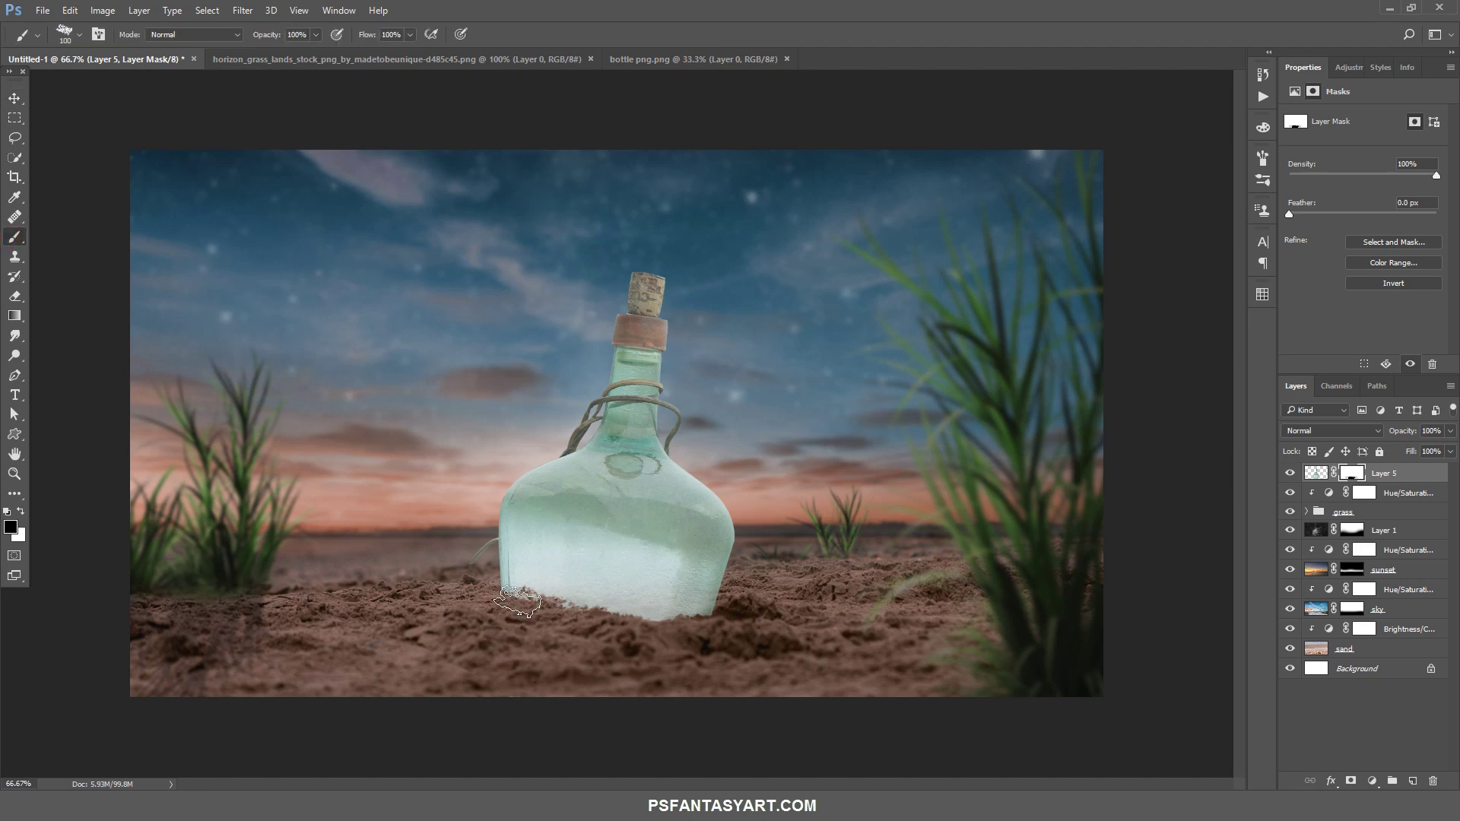
{"action": "mouse_move", "coordinate": [509, 590]}
{"action": "left_mouse_down"}
{"action": "mouse_move", "coordinate": [718, 622]}
{"action": "mouse_move", "coordinate": [524, 604]}
{"action": "left_mouse_up"}
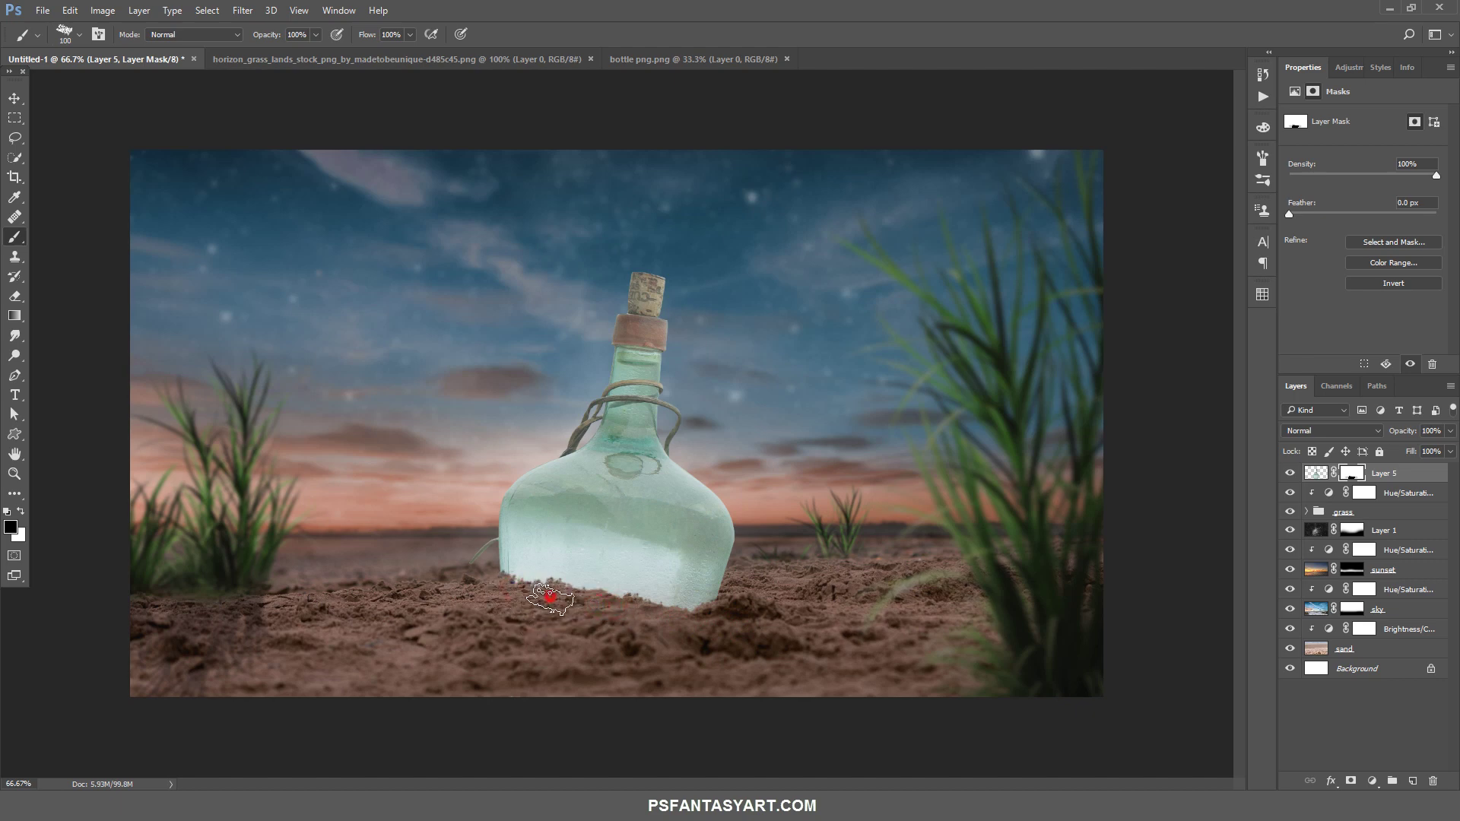
{"action": "left_click_drag", "start_coordinate": [525, 605], "coordinate": [551, 597]}
Move the bottle right and slightly down, touch up its sand mask, then shift it about 19 px left
{"action": "left_click", "coordinate": [14, 99]}
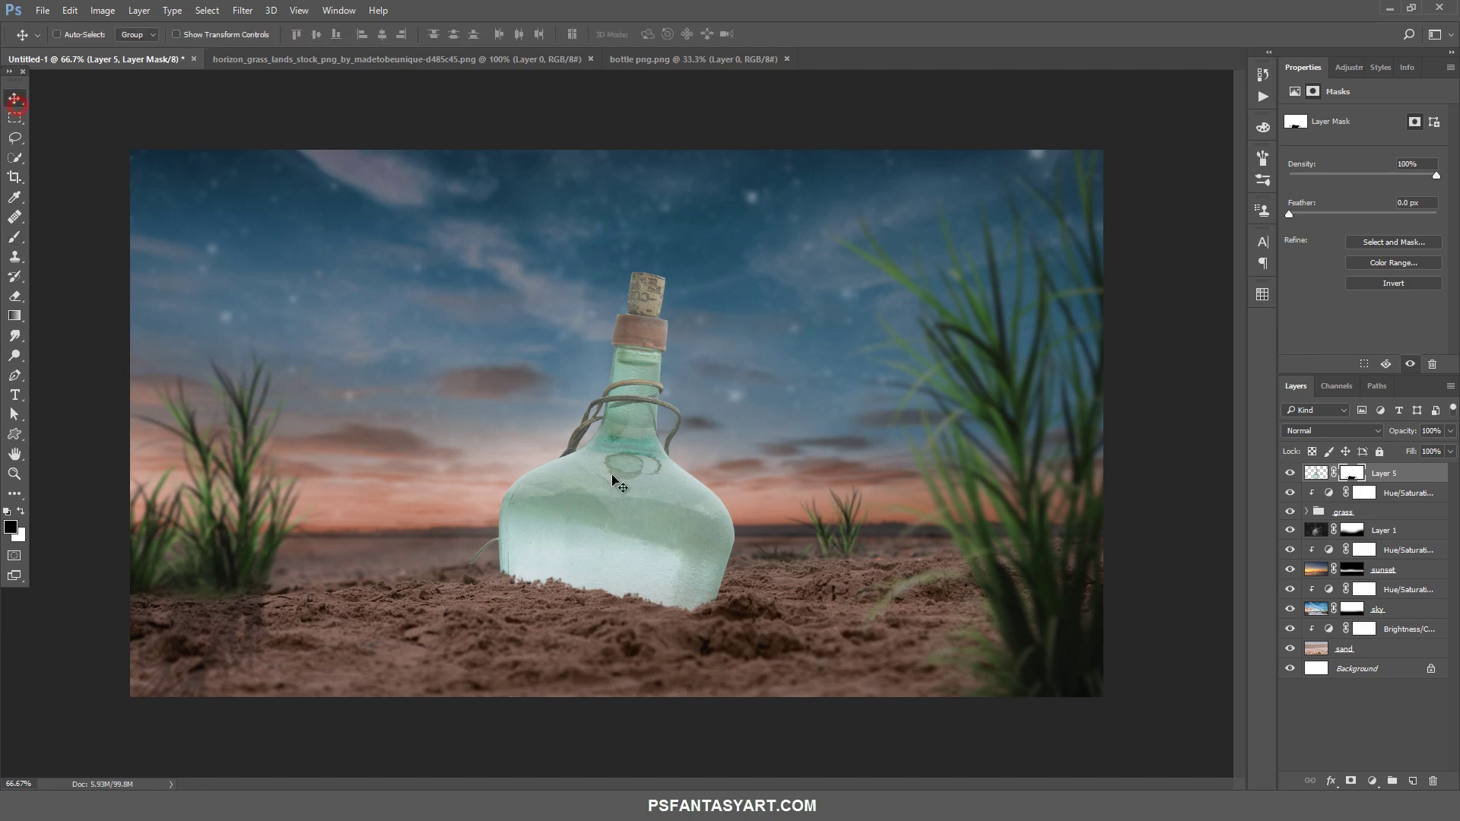
{"action": "left_click_drag", "start_coordinate": [613, 481], "coordinate": [643, 490]}
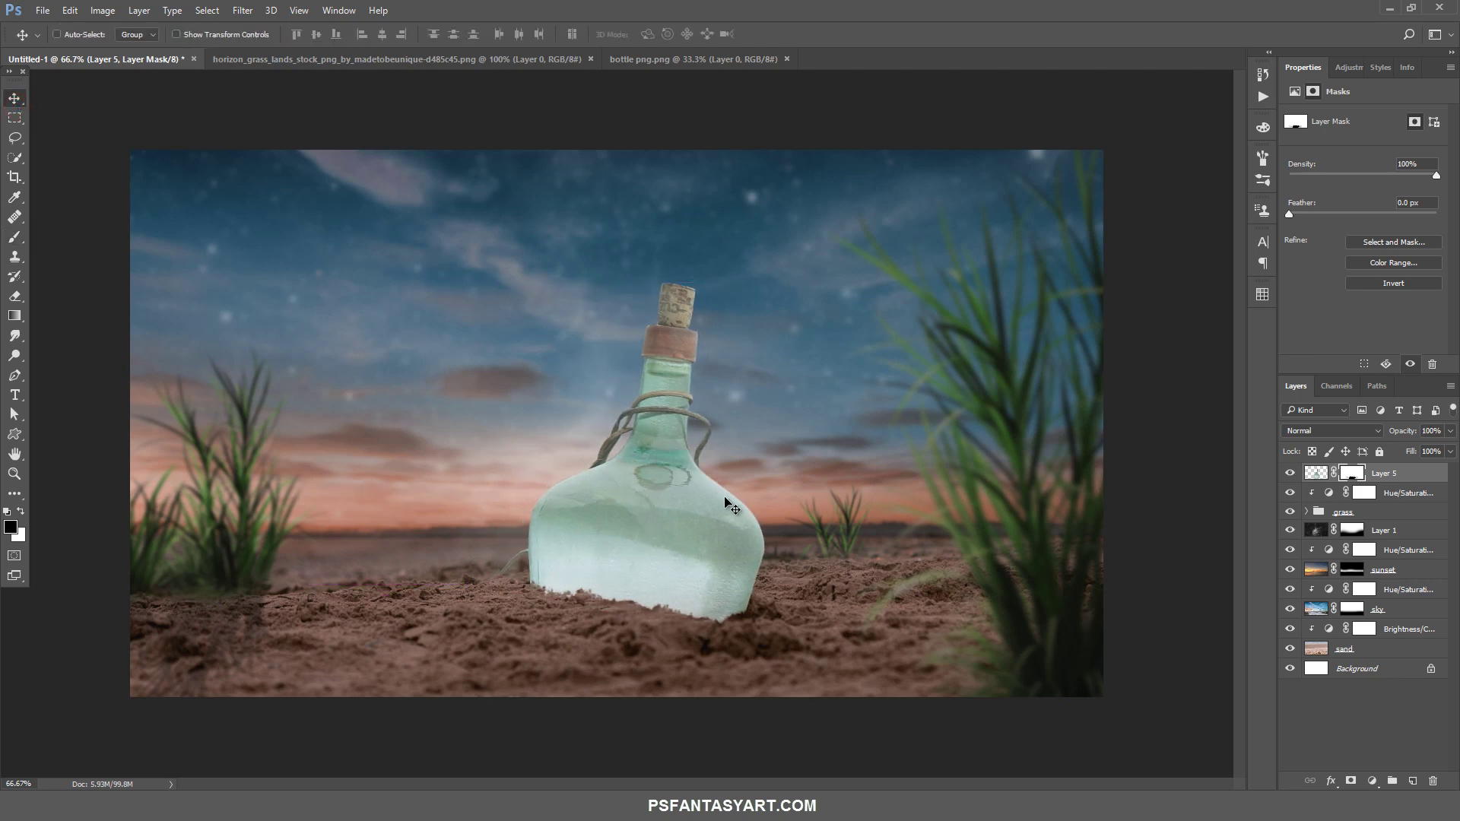
{"action": "left_click", "coordinate": [14, 236]}
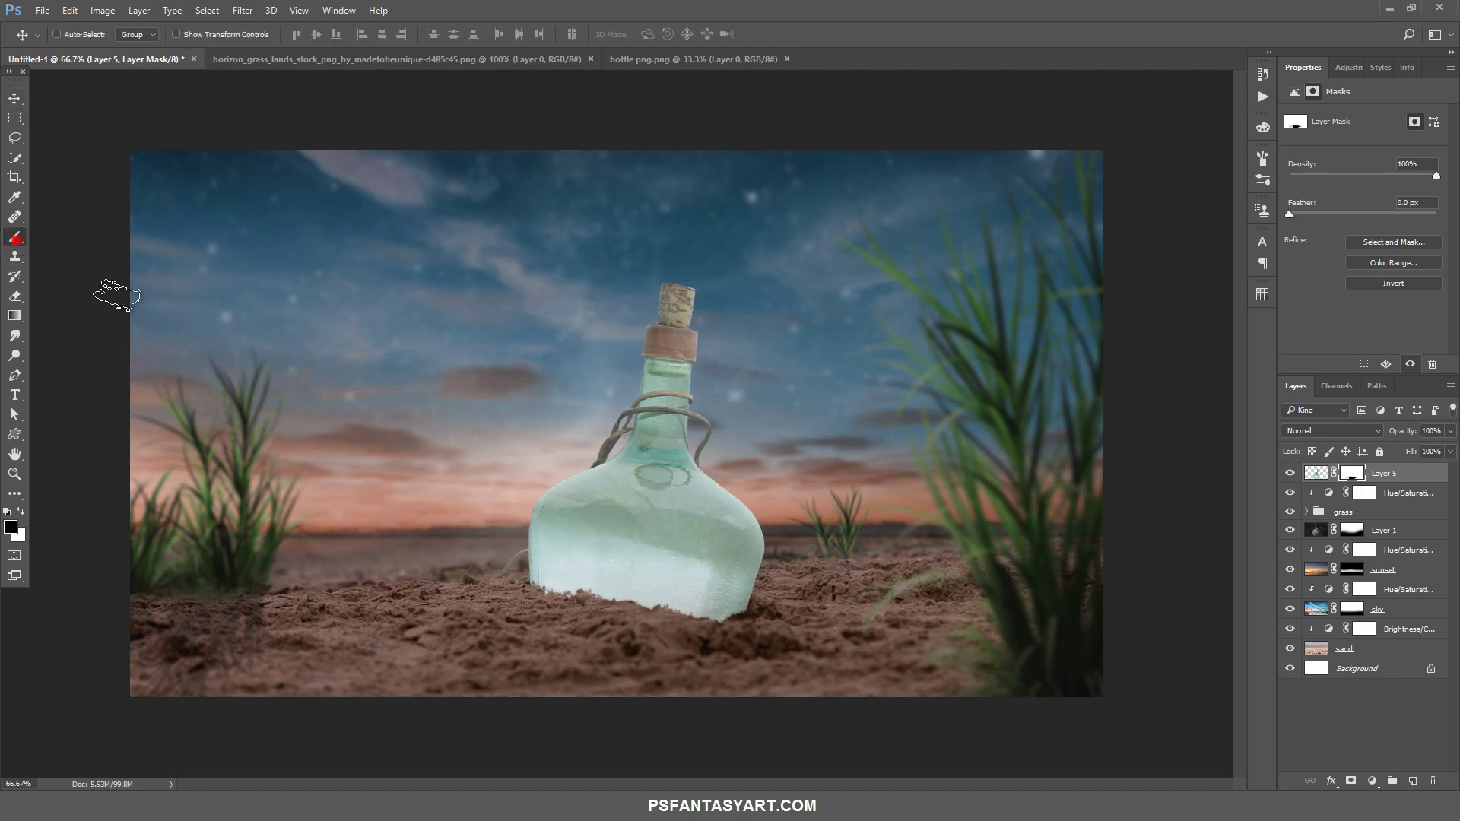
{"action": "left_click_drag", "start_coordinate": [578, 633], "coordinate": [688, 682]}
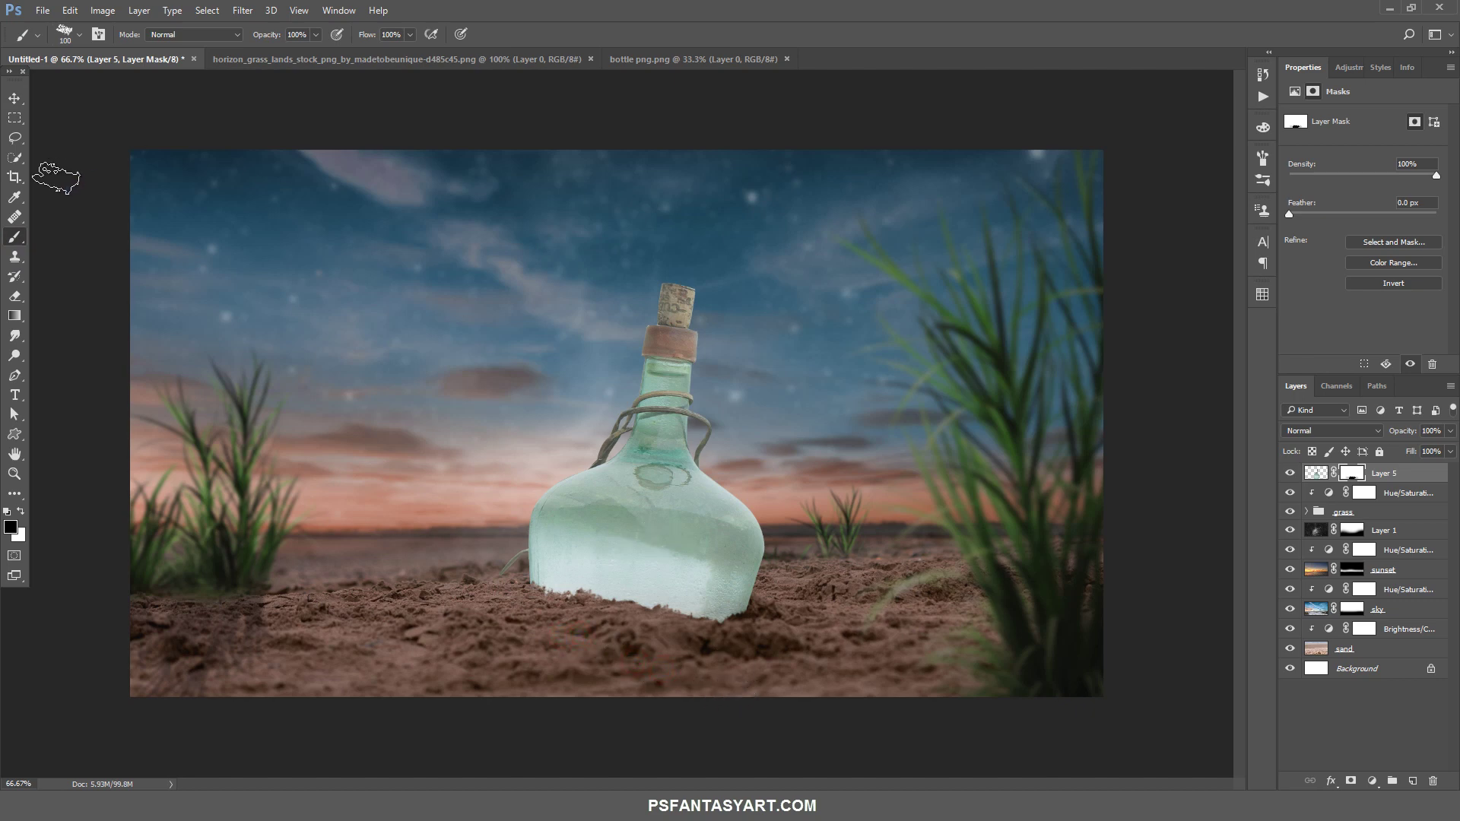
{"action": "left_click", "coordinate": [15, 97]}
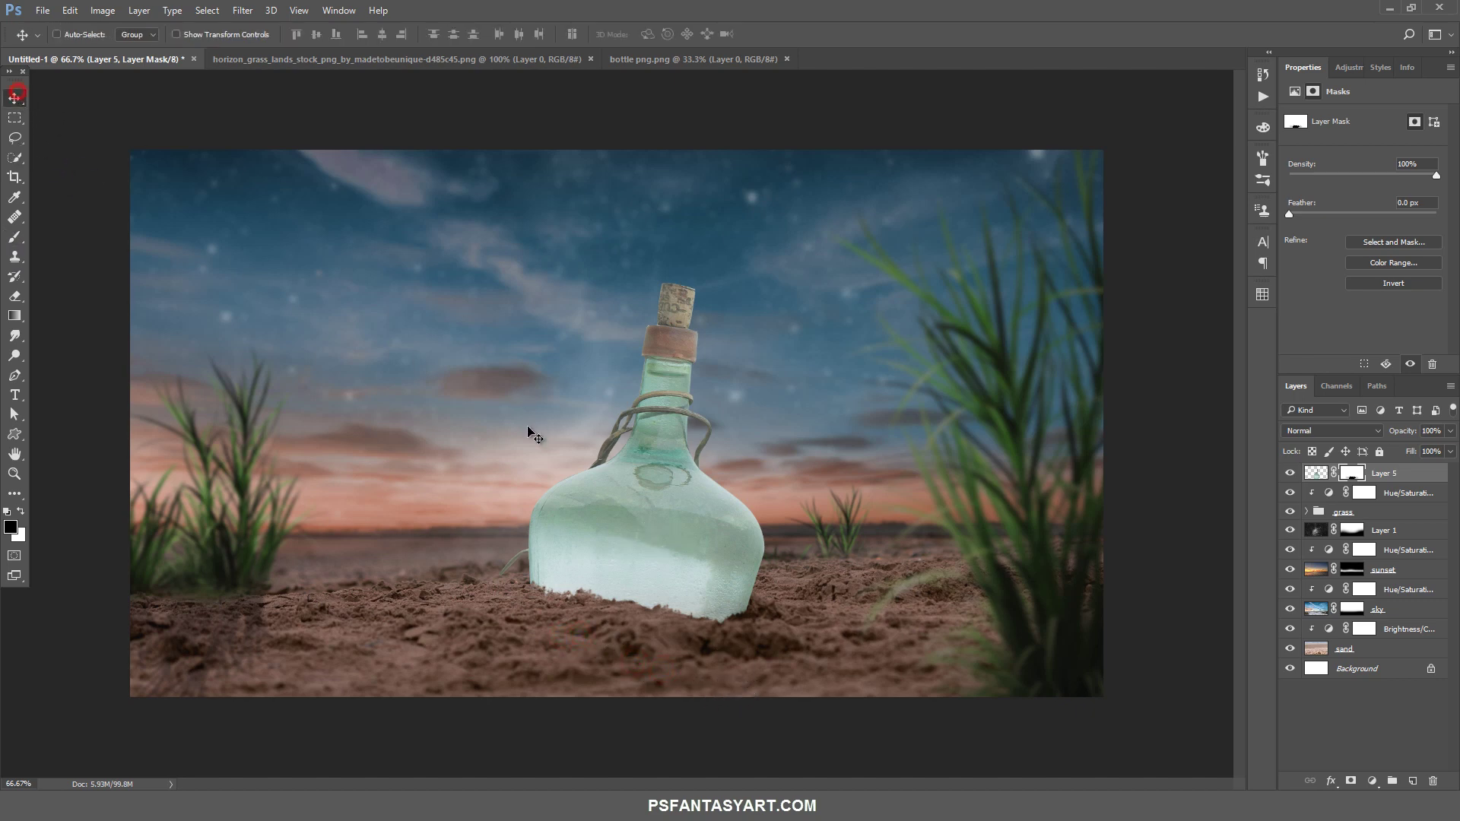
{"action": "mouse_move", "coordinate": [674, 514]}
{"action": "left_mouse_down"}
{"action": "mouse_move", "coordinate": [660, 514]}
{"action": "mouse_move", "coordinate": [668, 546]}
{"action": "left_mouse_up"}
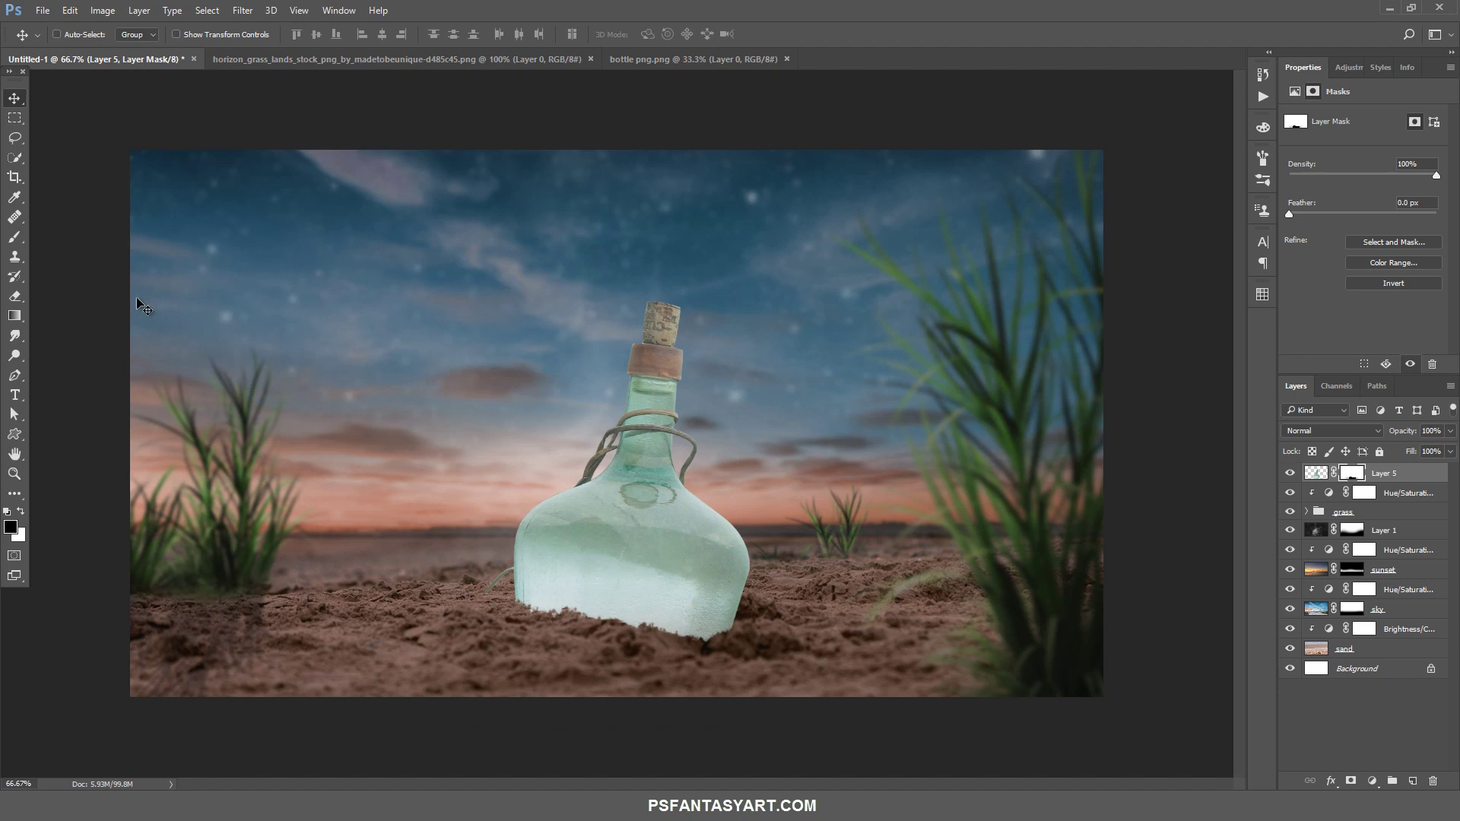
{"action": "left_click", "coordinate": [14, 237]}
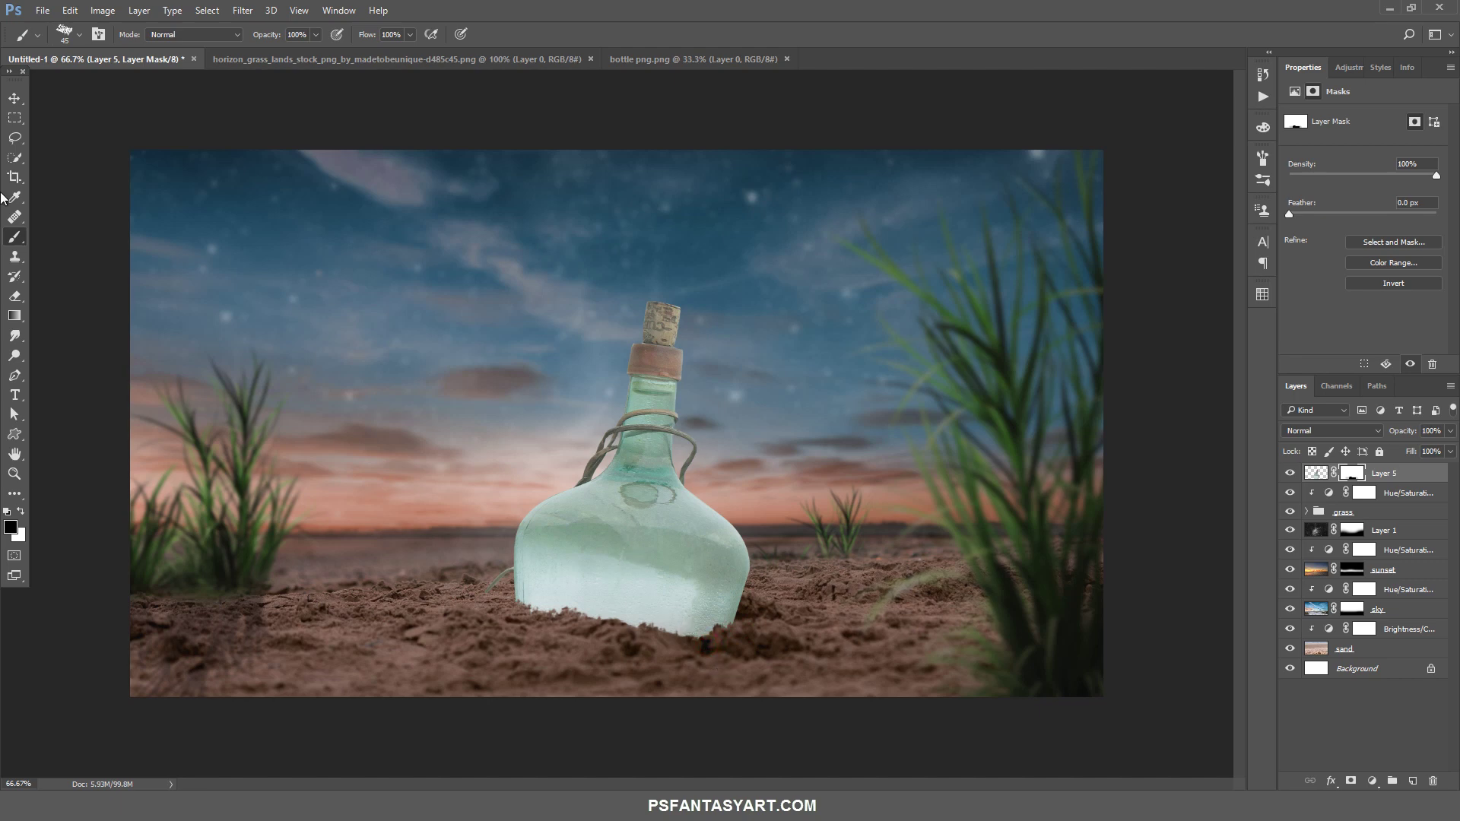
Add a Brightness/Contrast adjustment clipped to Layer 5 with Brightness -107 and Contrast 45
{"action": "left_click", "coordinate": [43, 11]}
{"action": "key", "text": "Escape"}
{"action": "left_click", "coordinate": [243, 11]}
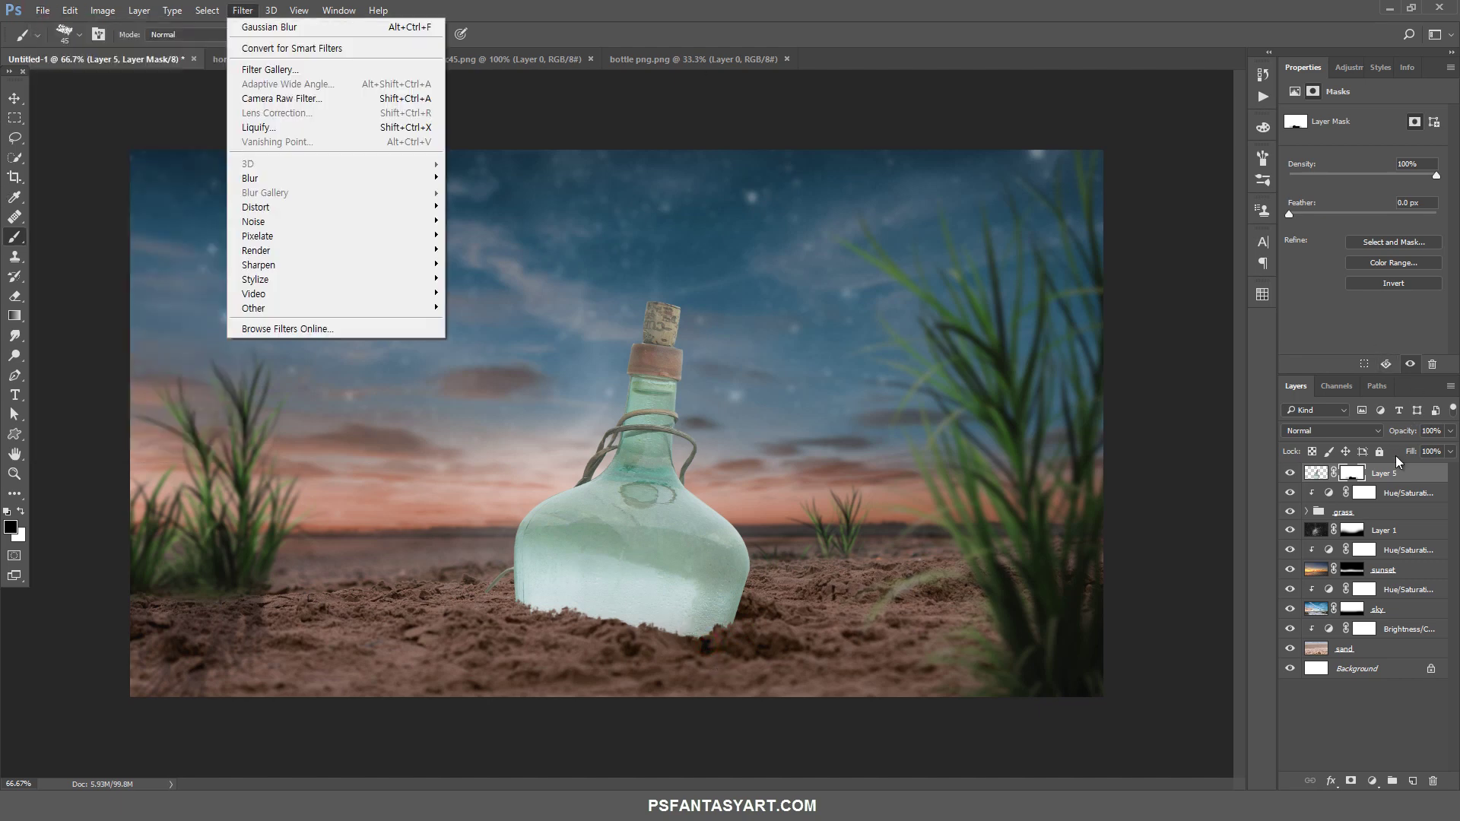
{"action": "left_click", "coordinate": [1393, 471]}
{"action": "left_click", "coordinate": [1372, 781]}
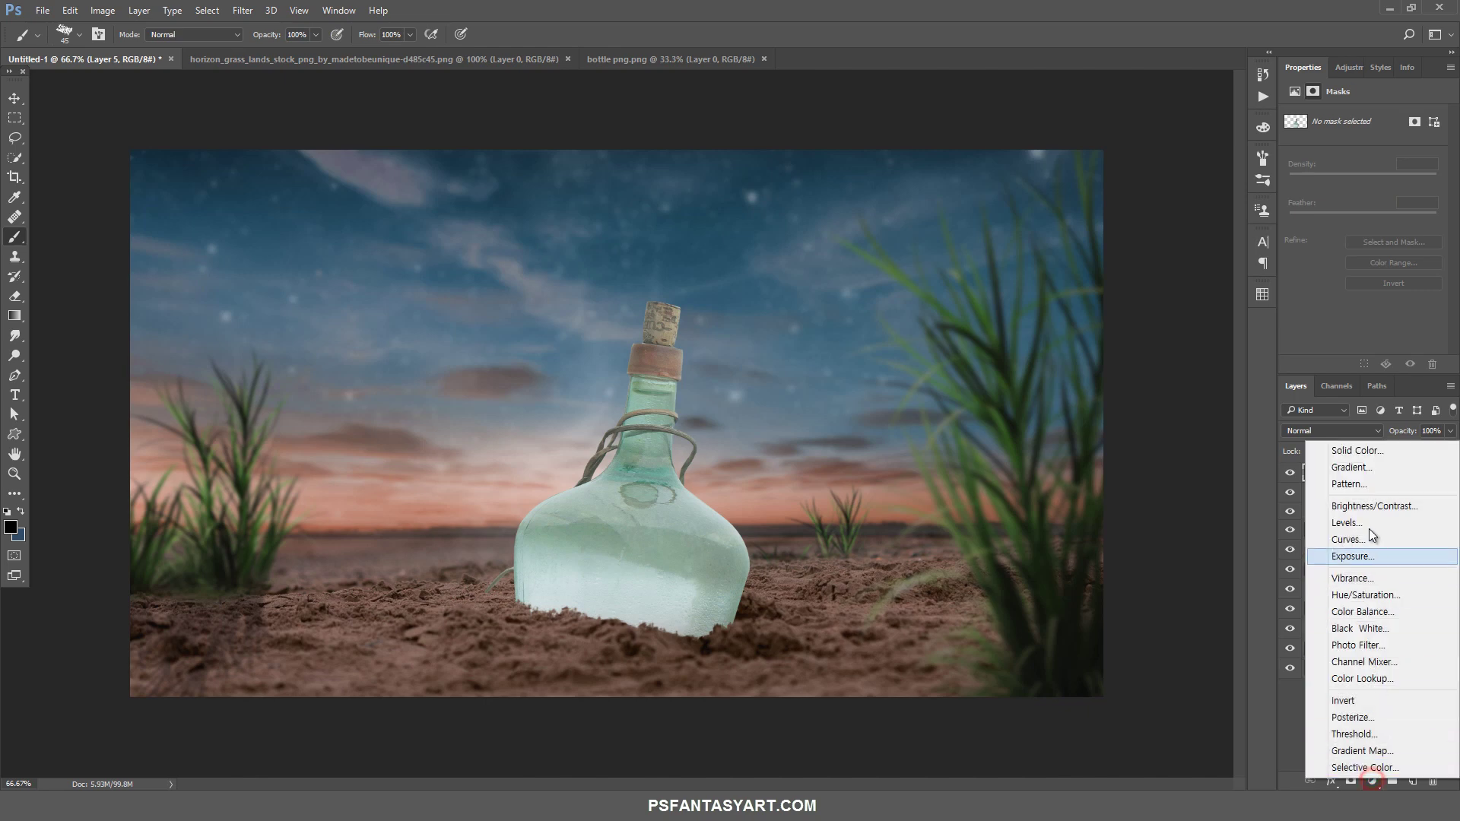
{"action": "left_click", "coordinate": [1368, 507]}
{"action": "left_click", "coordinate": [1403, 477], "text": "alt"}
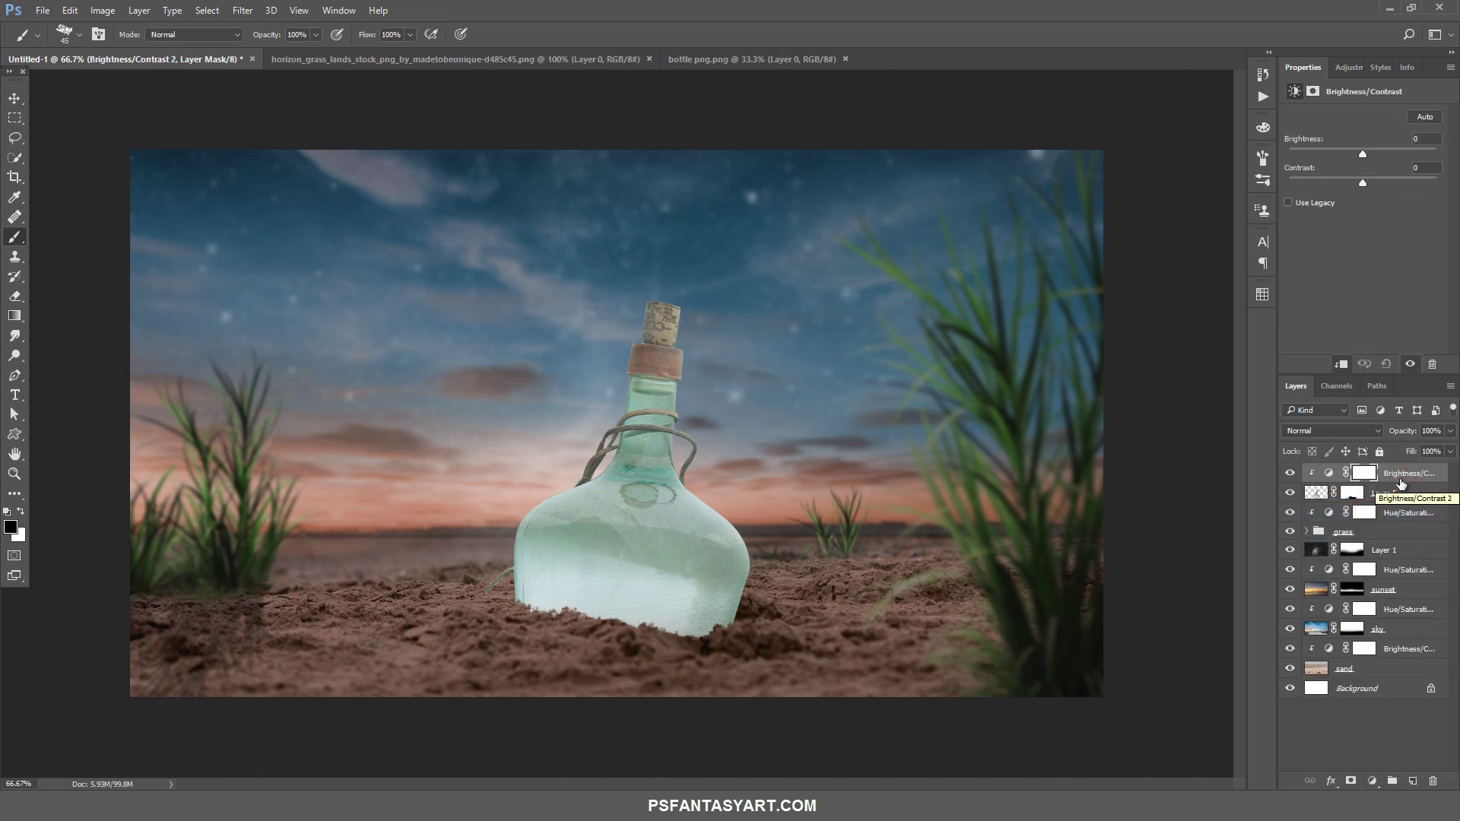
{"action": "left_click_drag", "start_coordinate": [1361, 155], "coordinate": [1312, 155]}
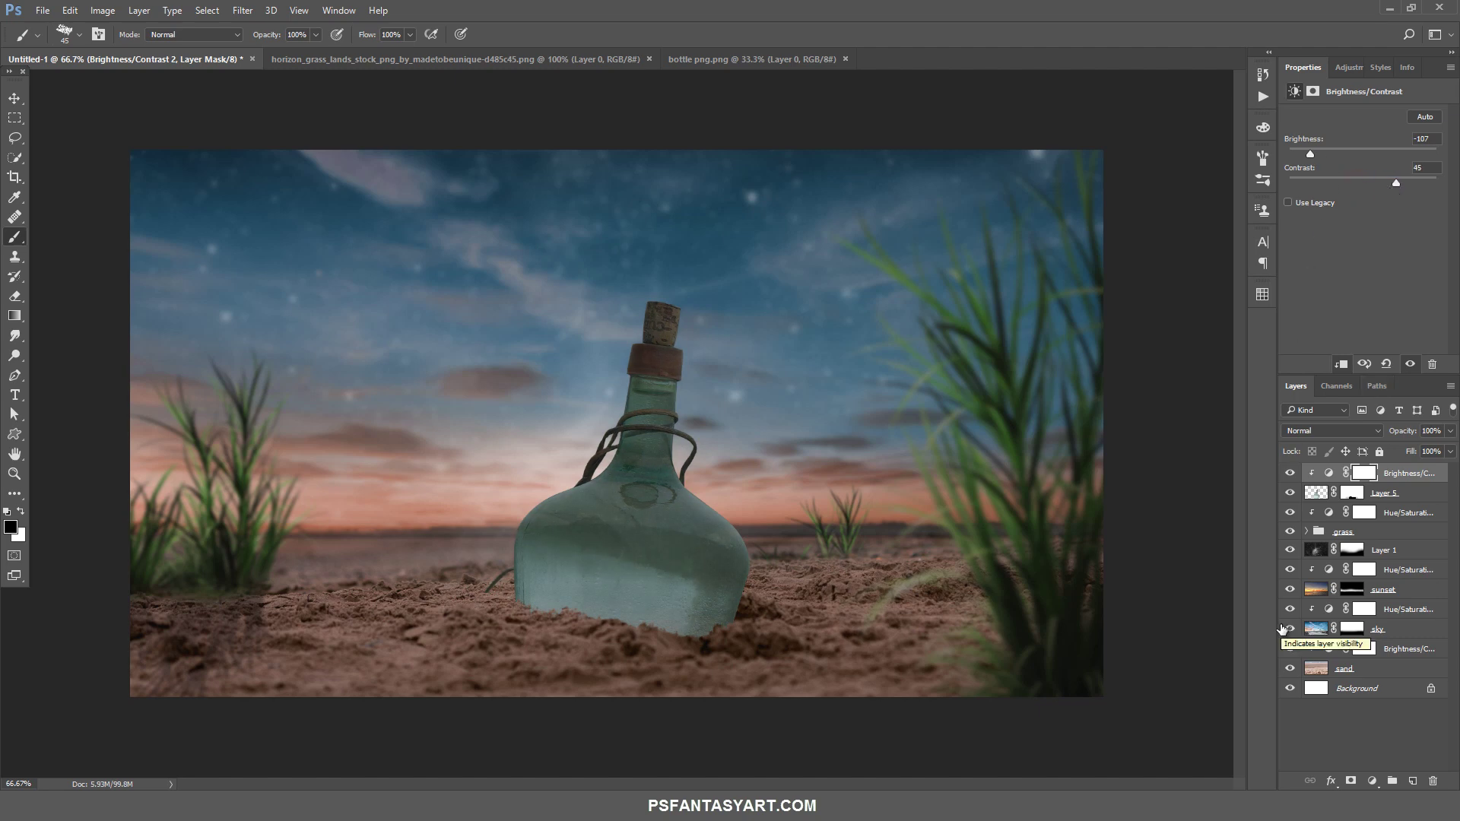
{"action": "left_click", "coordinate": [1315, 493]}
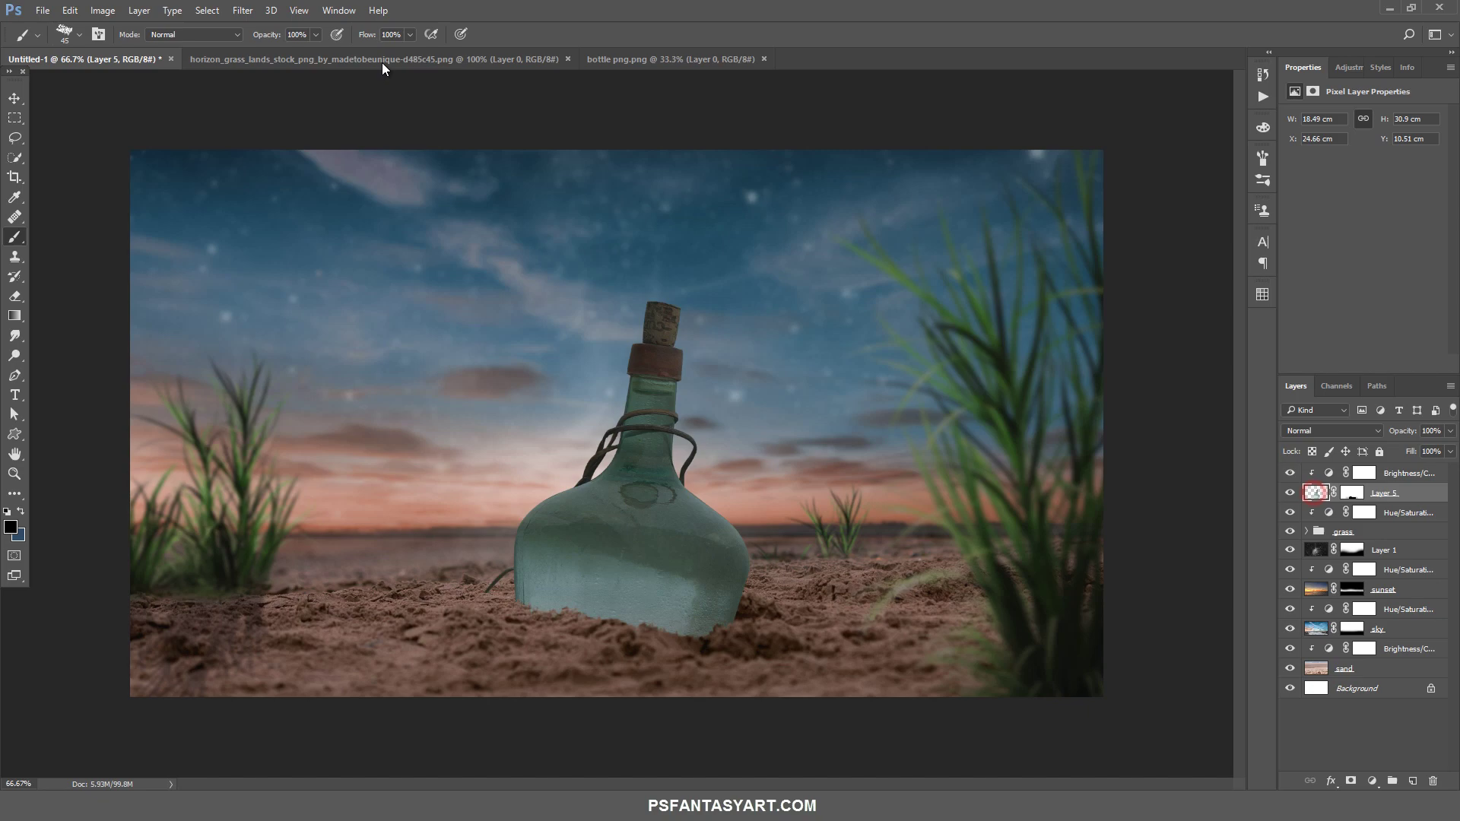
Open rain-455120.jpg, drag it into Untitled-1 and clip it to the bottle layer
{"action": "left_click", "coordinate": [42, 10]}
{"action": "left_click", "coordinate": [53, 41]}
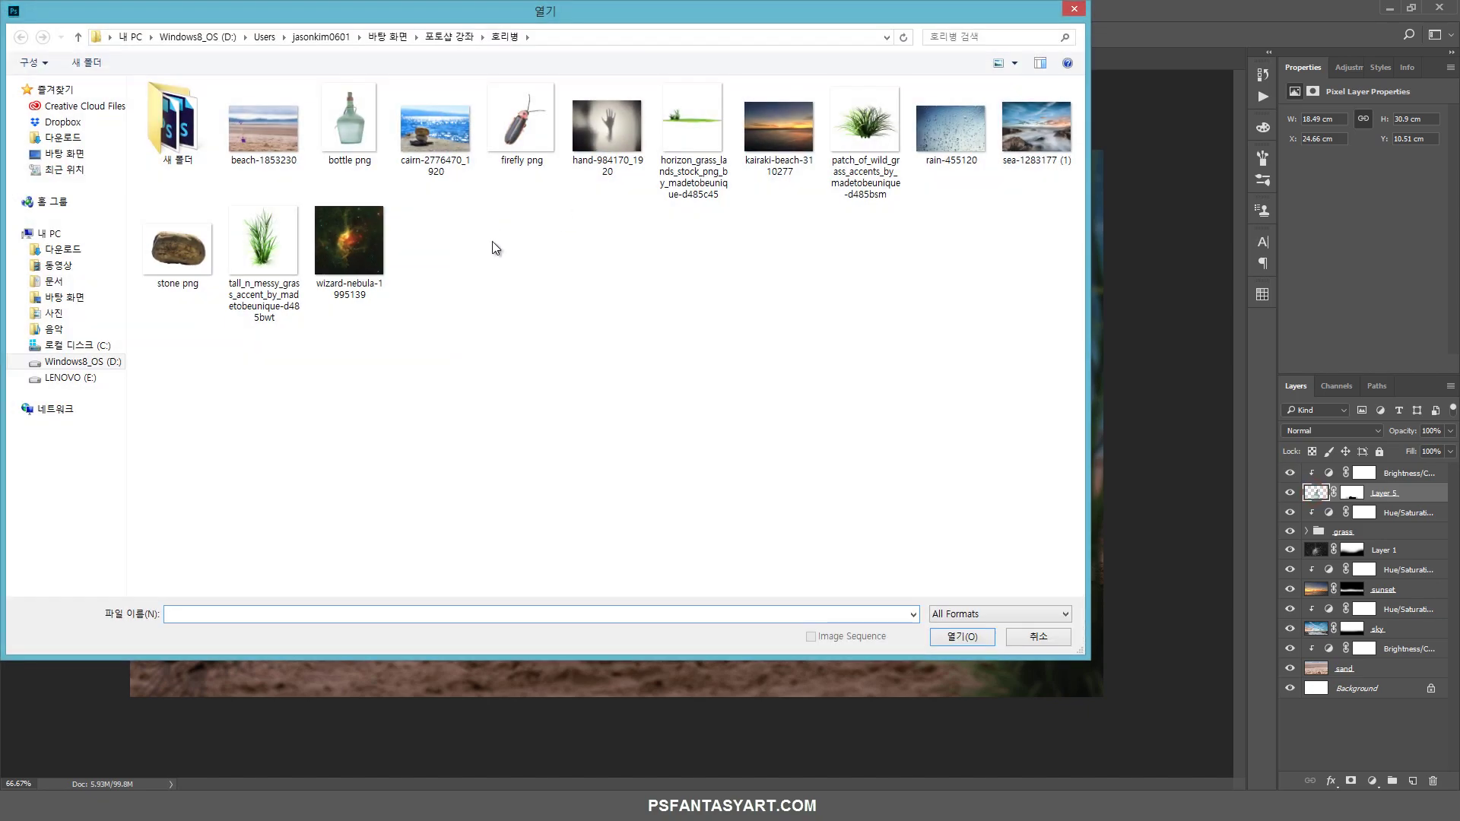
{"action": "left_click", "coordinate": [950, 130]}
{"action": "left_click", "coordinate": [947, 637]}
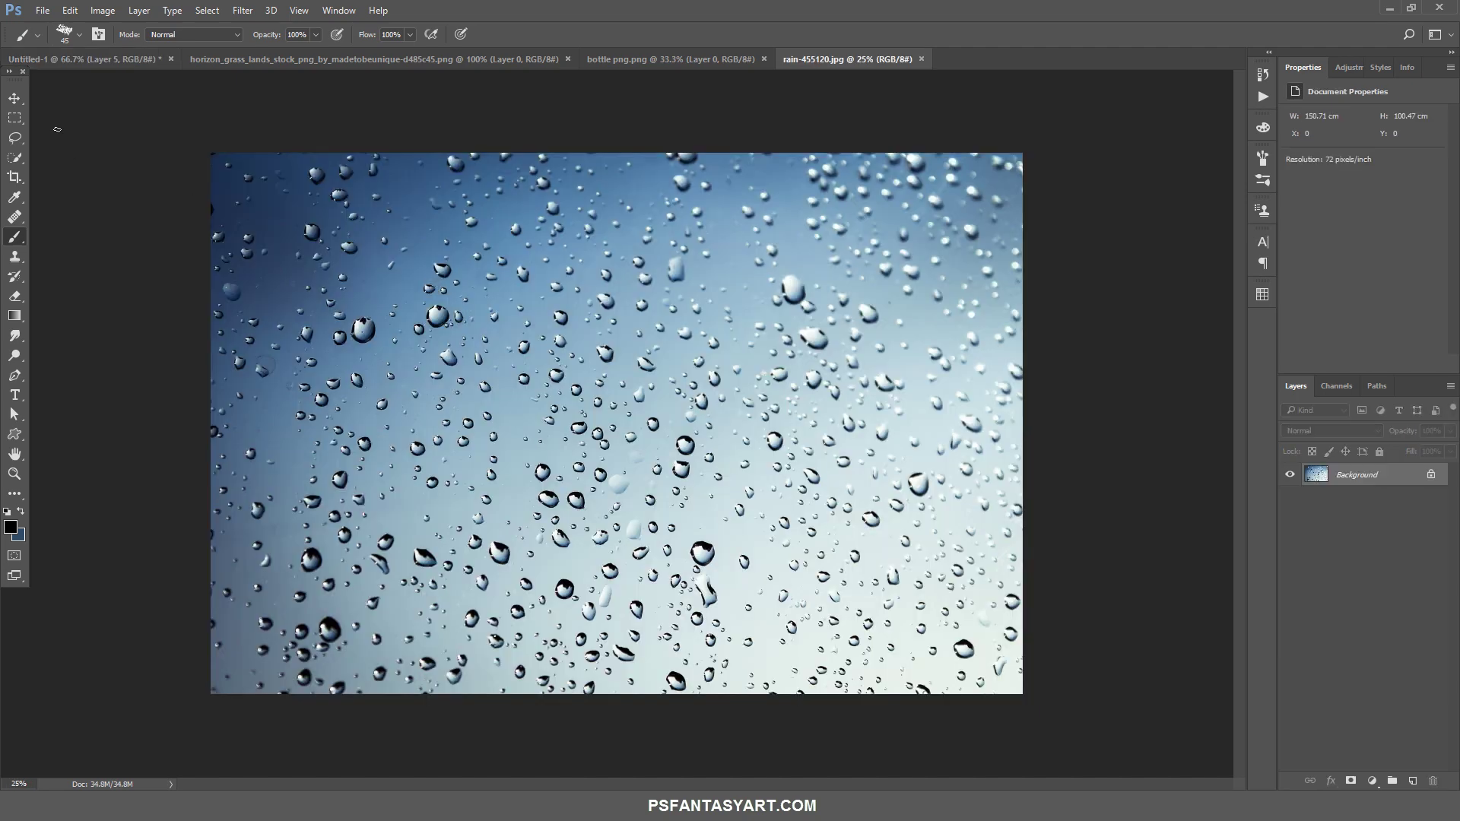
{"action": "left_click", "coordinate": [15, 98]}
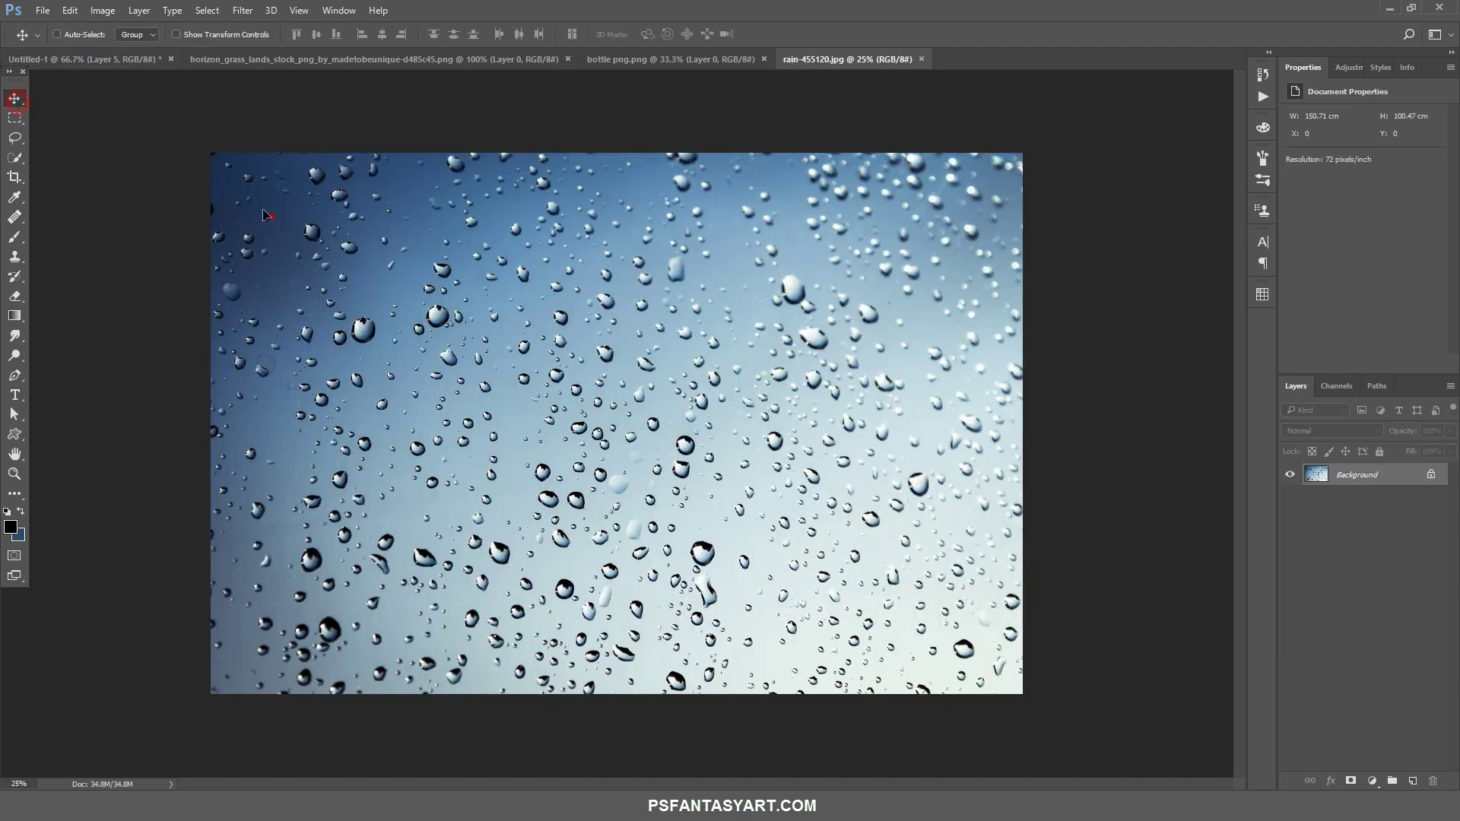
{"action": "left_click_drag", "start_coordinate": [97, 56], "coordinate": [226, 170]}
{"action": "key", "text": "ctrl+alt+g"}
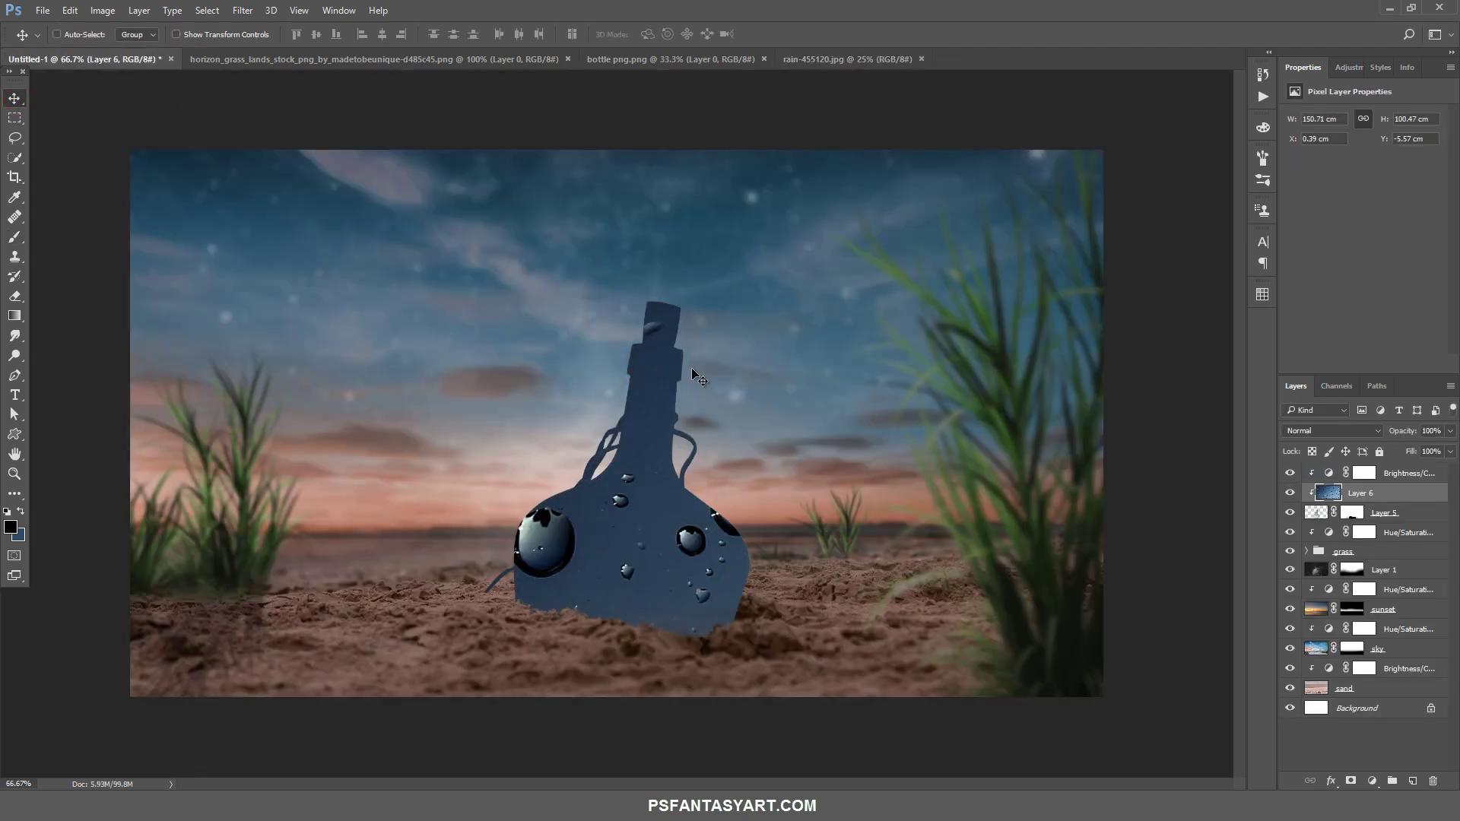
Scale the rain layer to about 13.4% and position it over the bottle's body
{"action": "key", "text": "ctrl+t"}
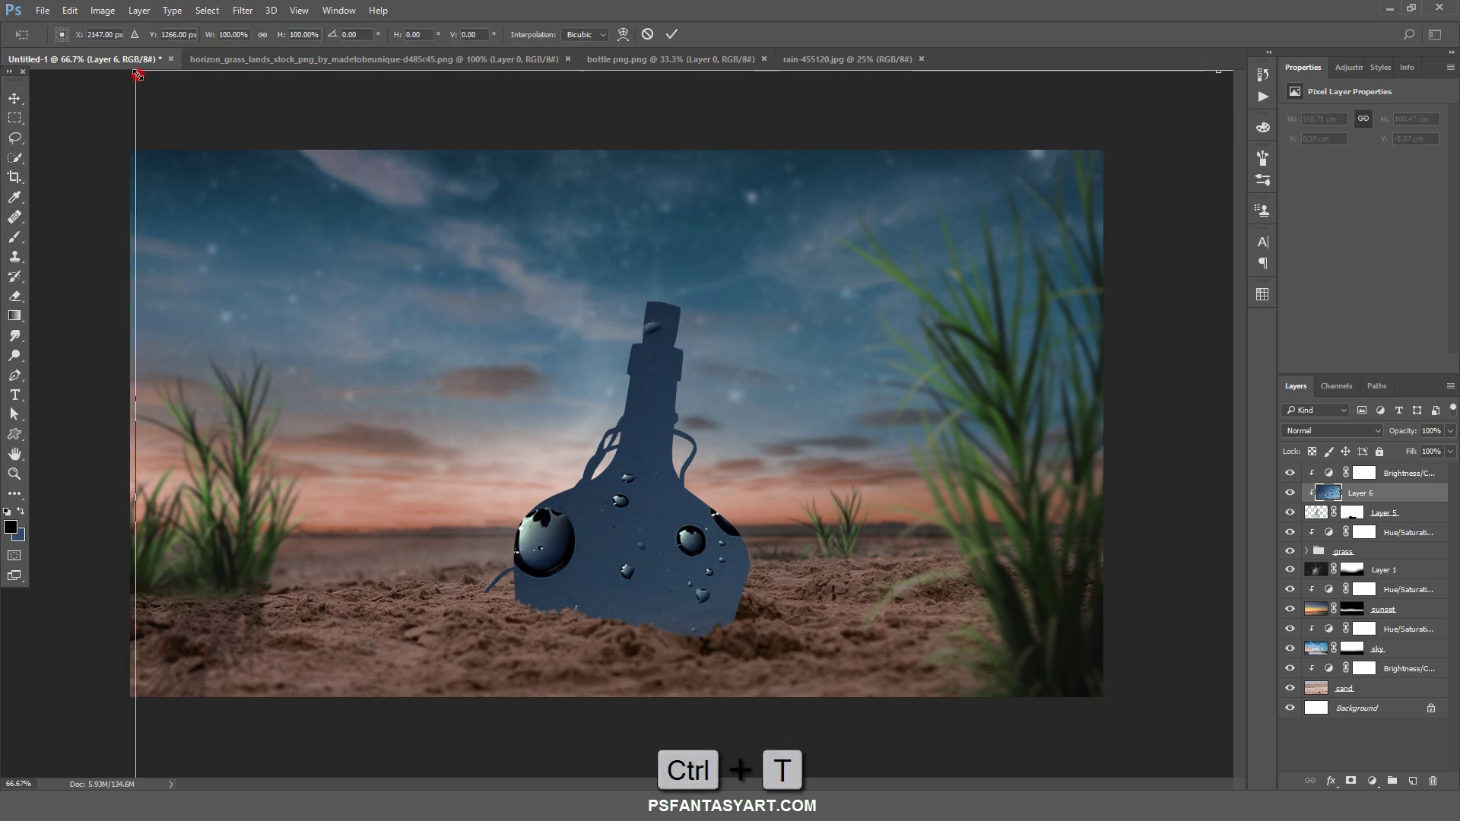
{"action": "left_click_drag", "start_coordinate": [137, 73], "coordinate": [959, 624]}
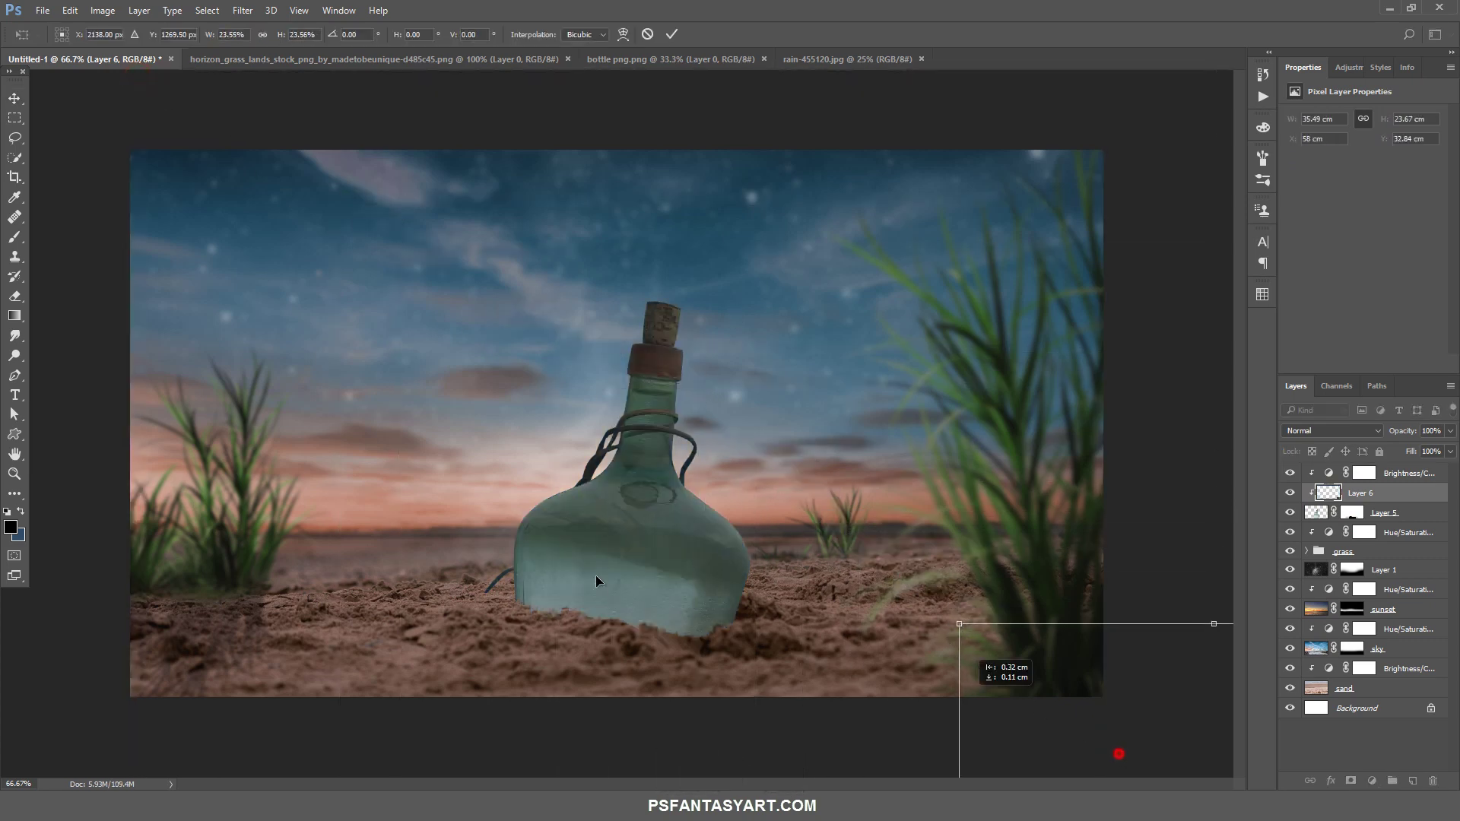
{"action": "left_click_drag", "start_coordinate": [596, 578], "coordinate": [597, 579]}
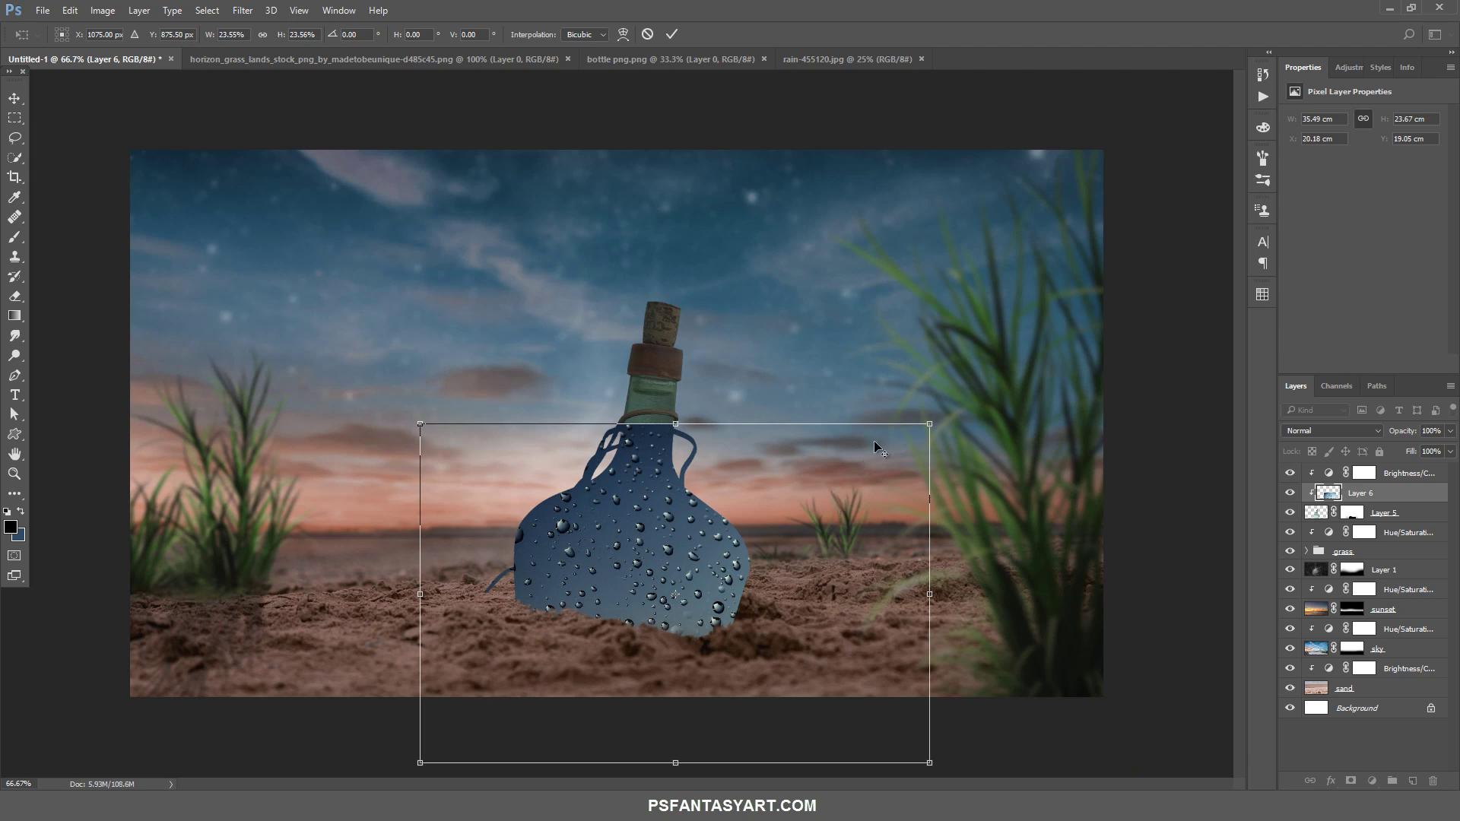
{"action": "left_click_drag", "start_coordinate": [929, 422], "coordinate": [855, 483]}
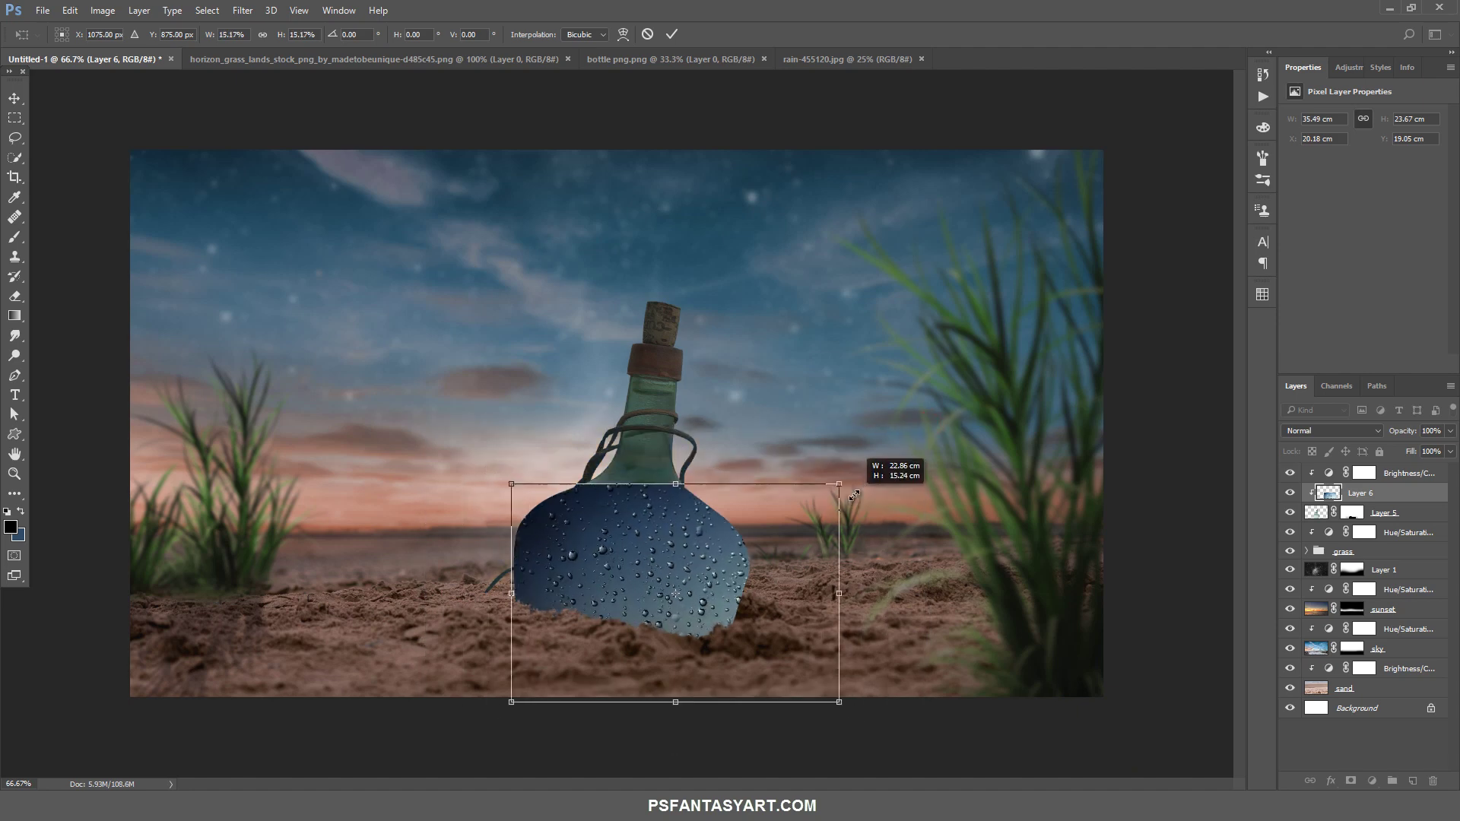
{"action": "left_click_drag", "start_coordinate": [701, 572], "coordinate": [664, 557]}
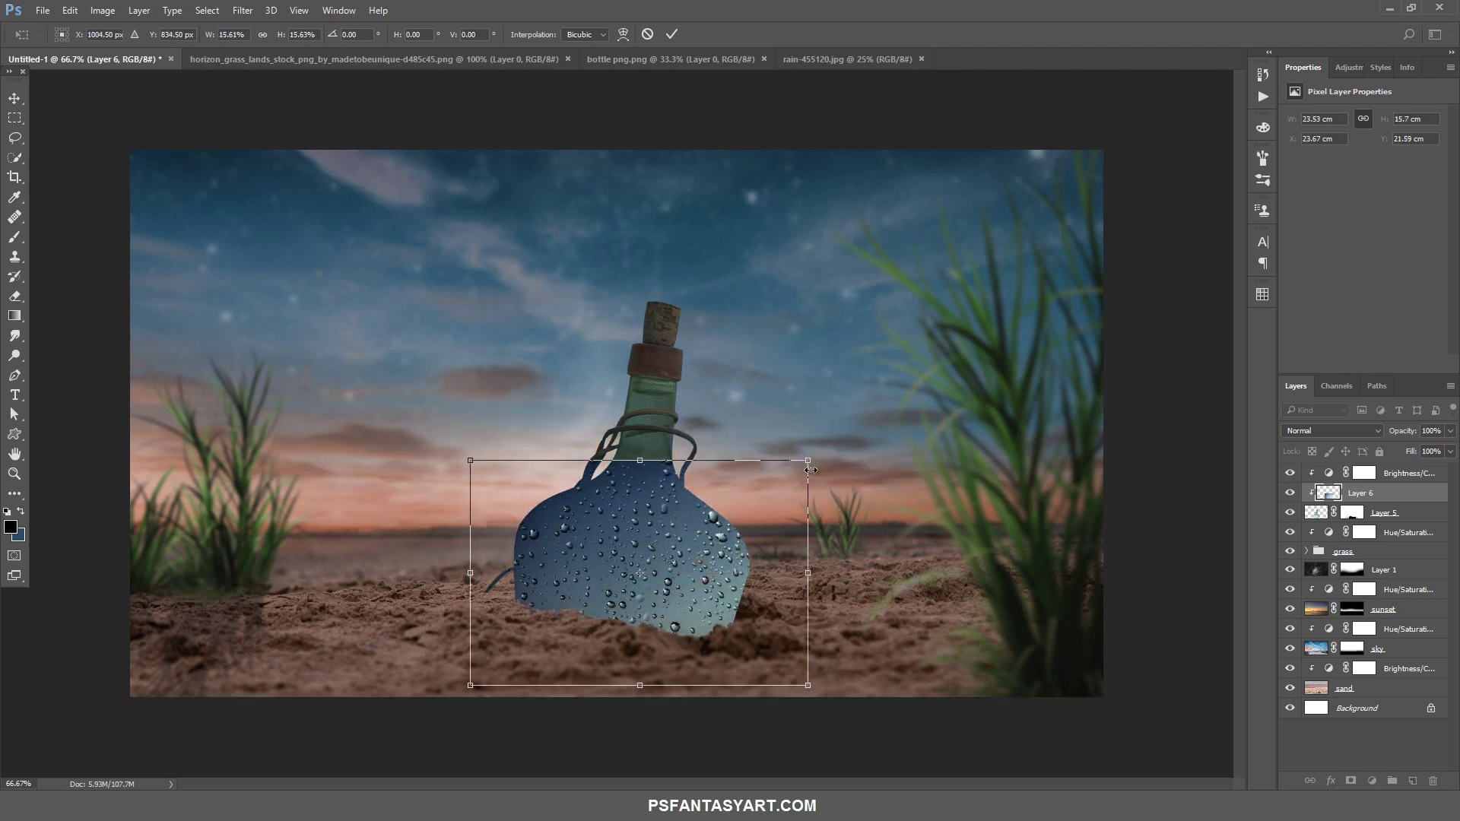
{"action": "left_click_drag", "start_coordinate": [808, 462], "coordinate": [783, 463]}
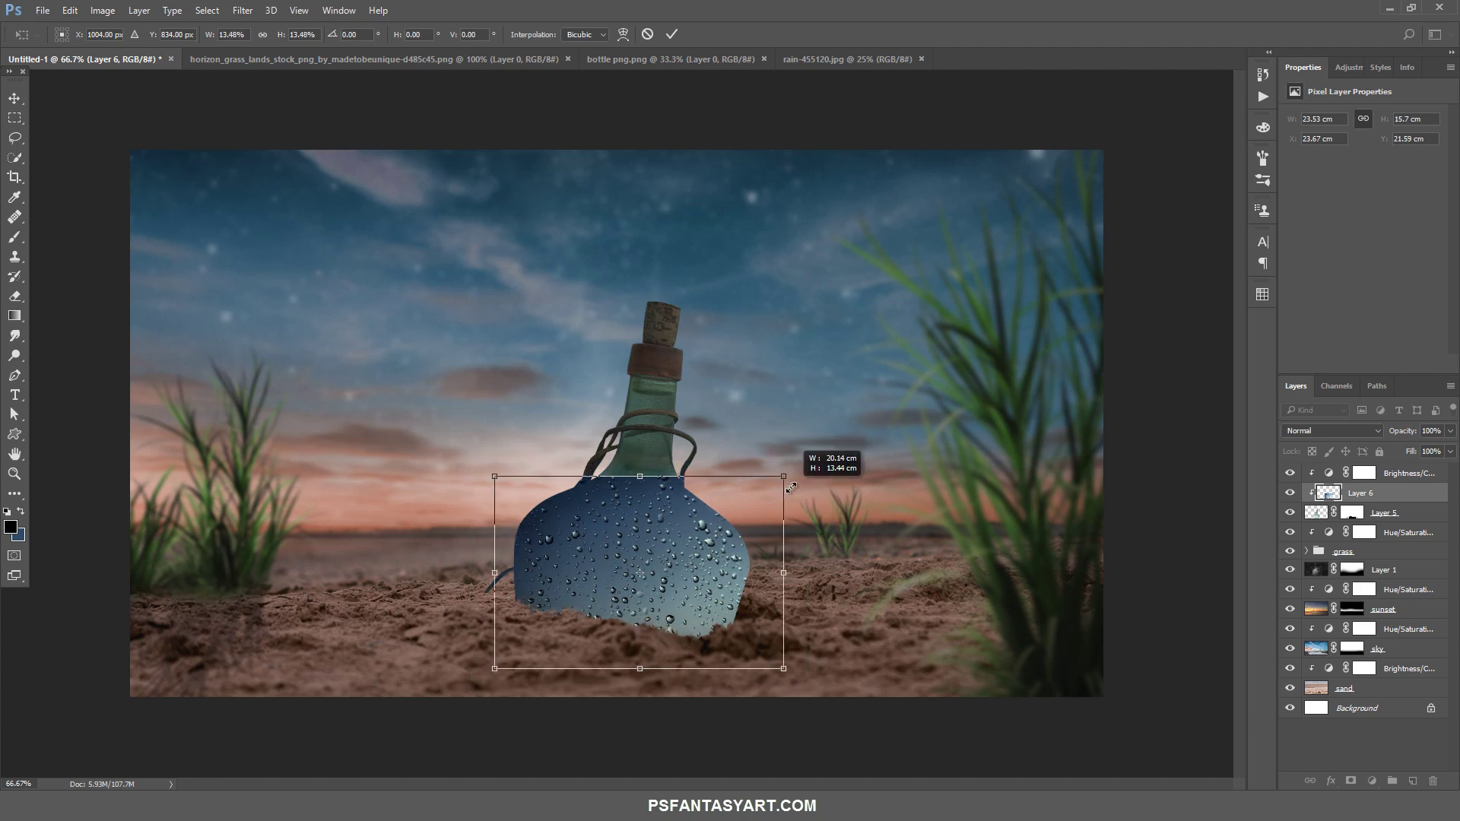
{"action": "mouse_move", "coordinate": [719, 543]}
{"action": "left_mouse_down"}
{"action": "mouse_move", "coordinate": [714, 517]}
{"action": "mouse_move", "coordinate": [724, 528]}
{"action": "left_mouse_up"}
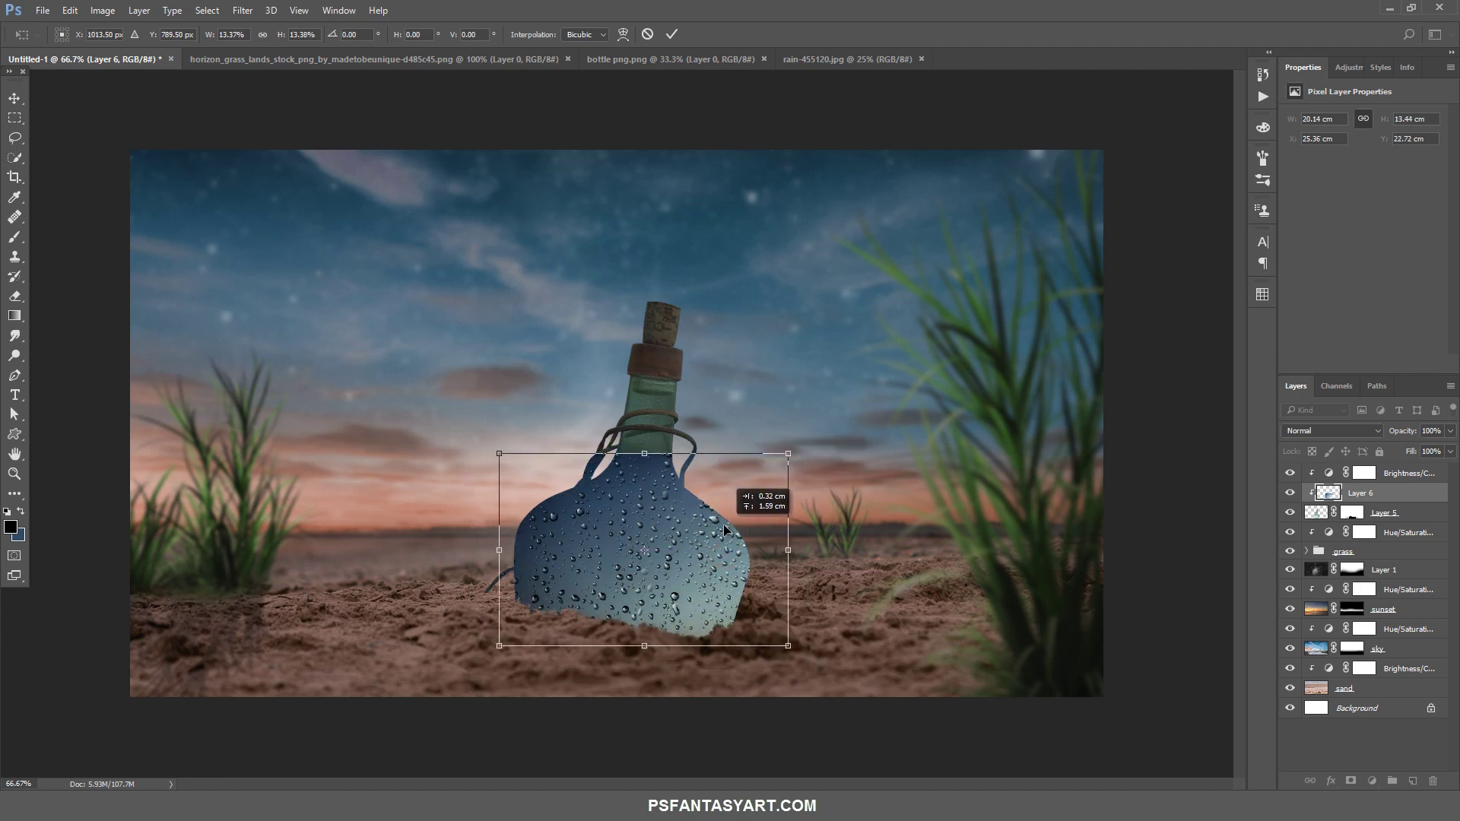
{"action": "left_click", "coordinate": [671, 35]}
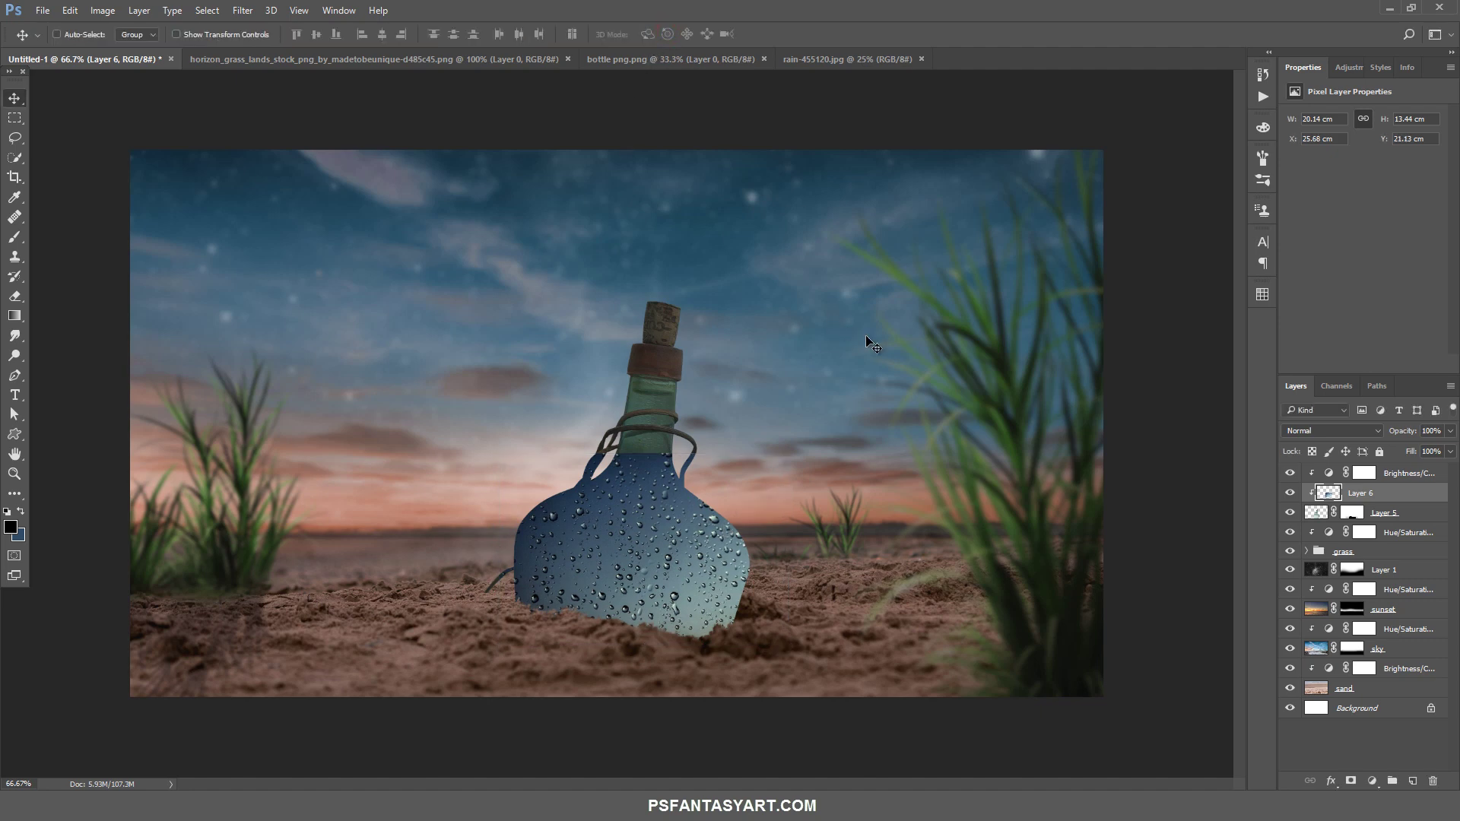
Set the rain layer's blend mode to Soft Light and add a layer mask
{"action": "left_click", "coordinate": [1311, 431]}
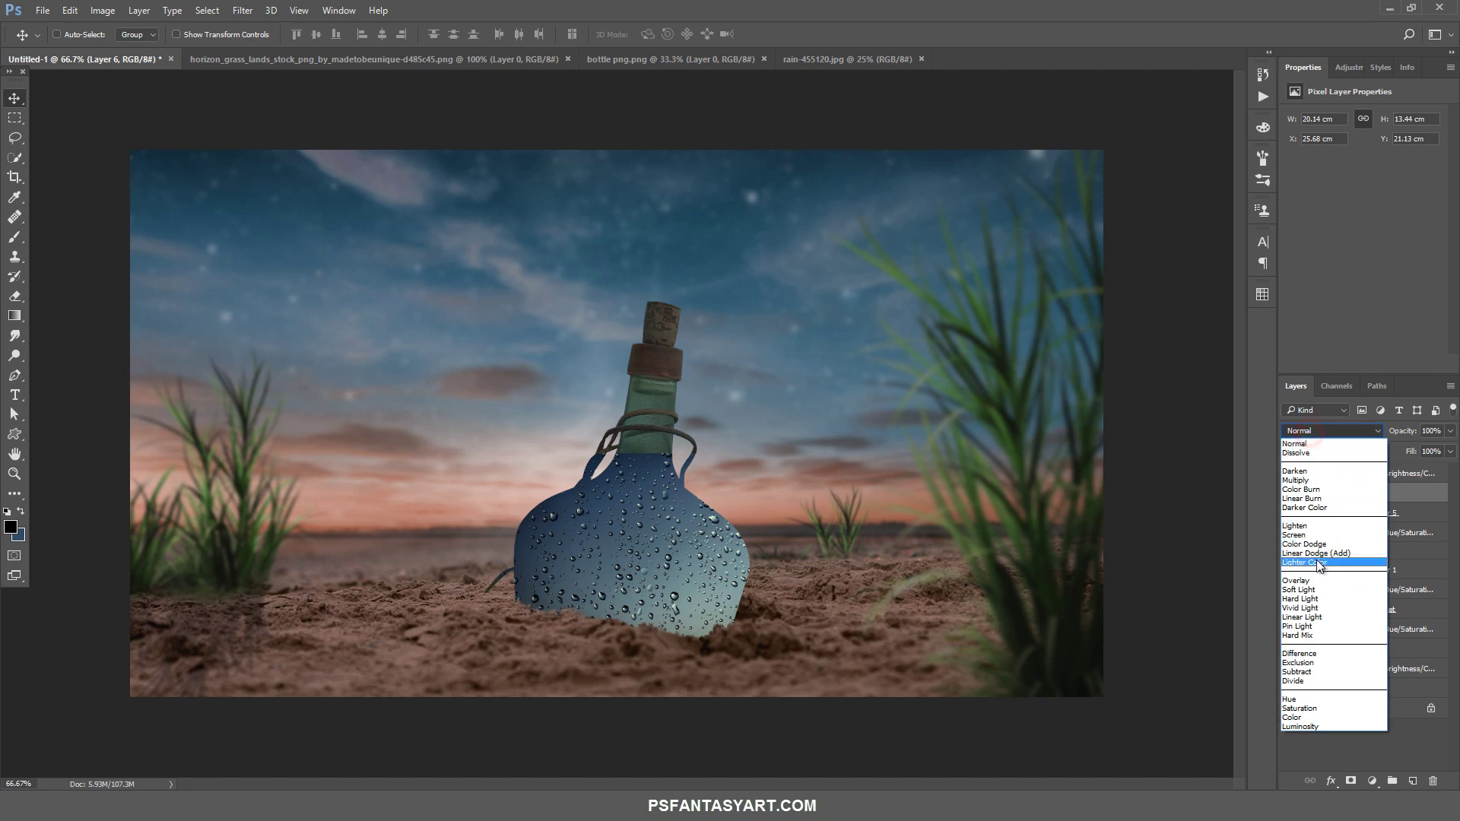
{"action": "left_click", "coordinate": [1309, 593]}
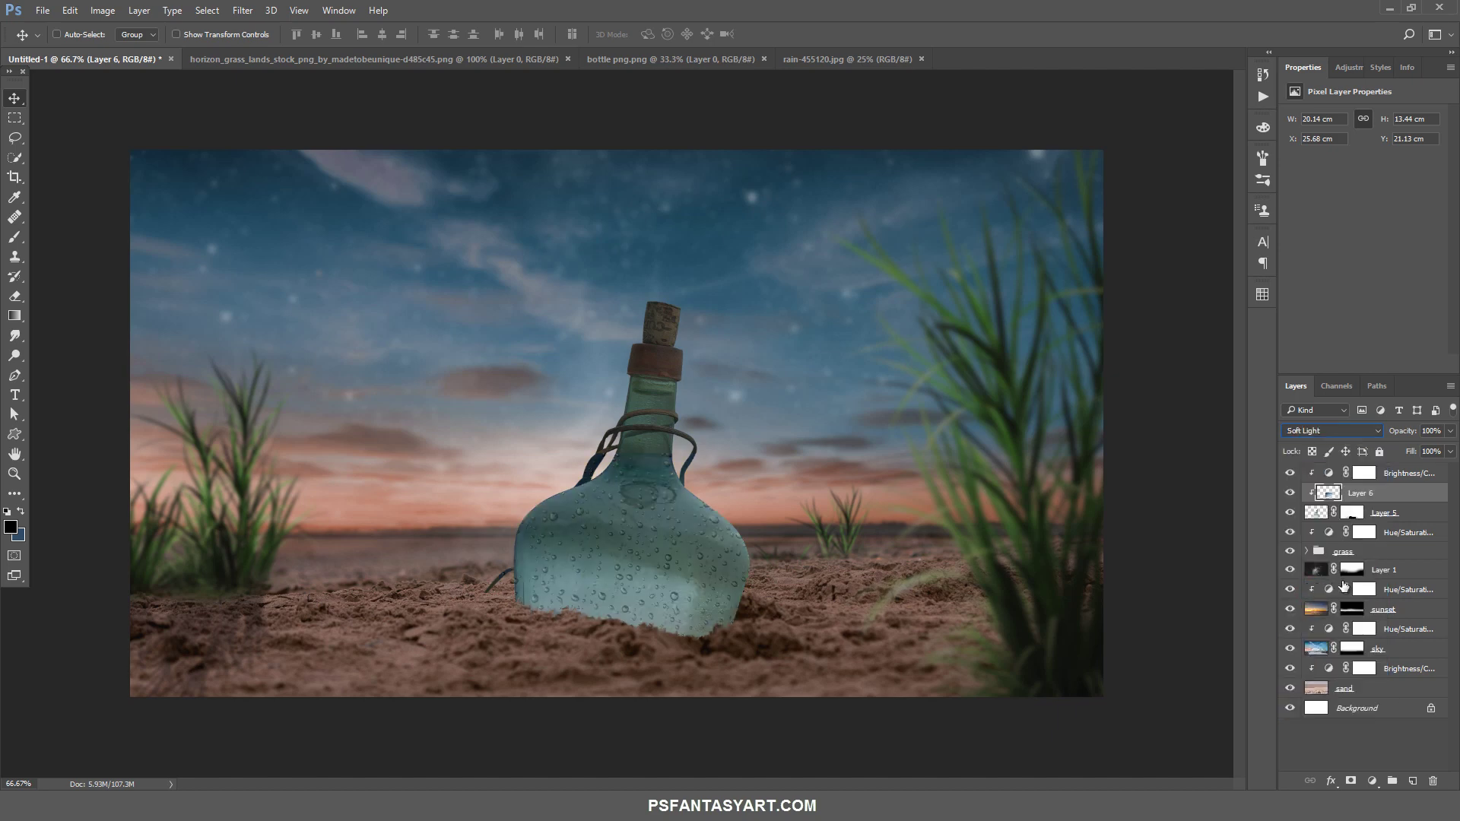
{"action": "left_click", "coordinate": [1353, 783]}
Mask out the drops near the bottle neck and upper edge with a soft 200 px black brush
{"action": "left_click", "coordinate": [14, 237]}
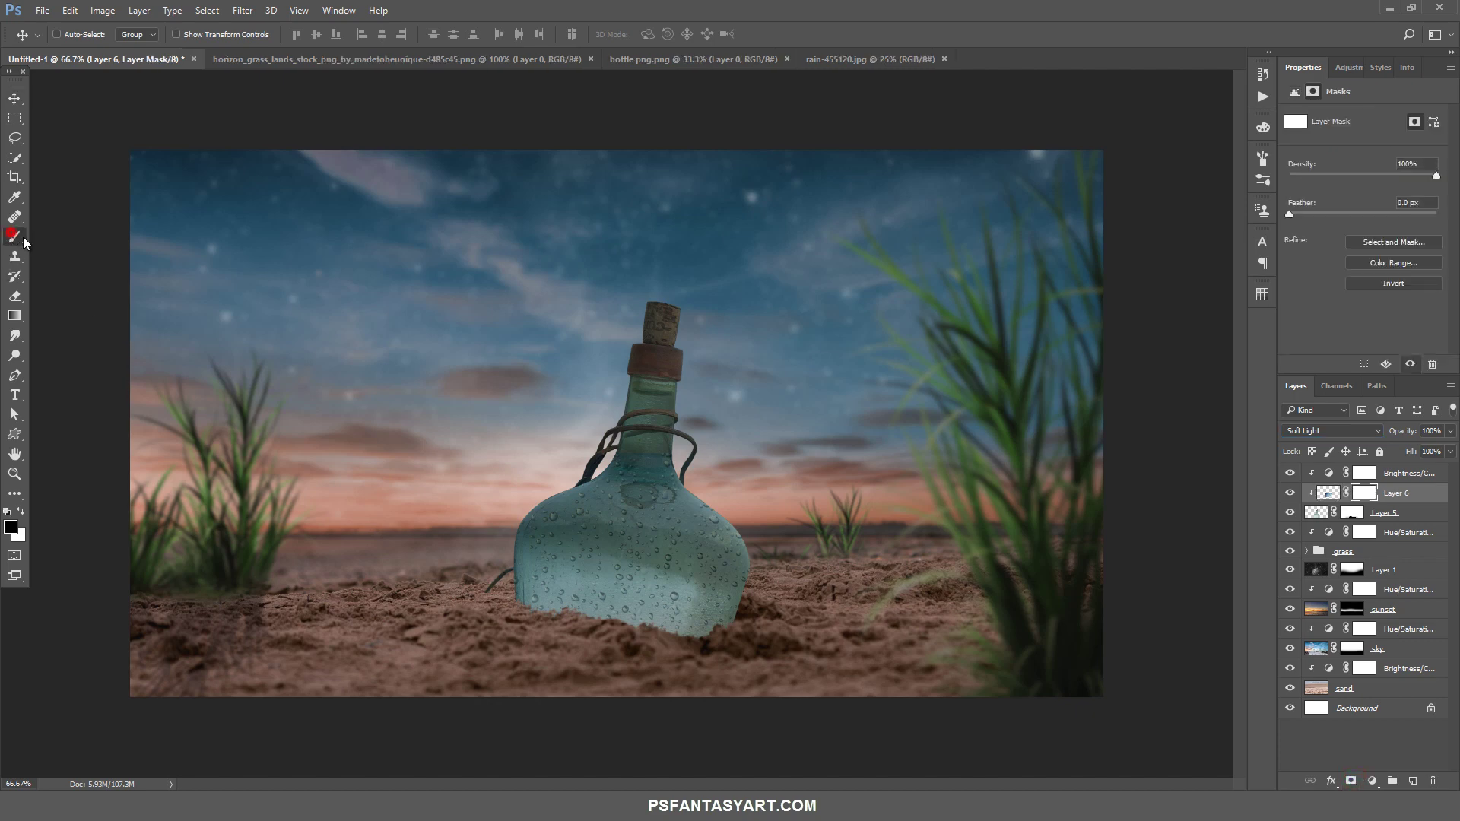
{"action": "right_click", "coordinate": [334, 242]}
{"action": "double_click", "coordinate": [361, 361]}
{"action": "key", "text": "bracketright"}
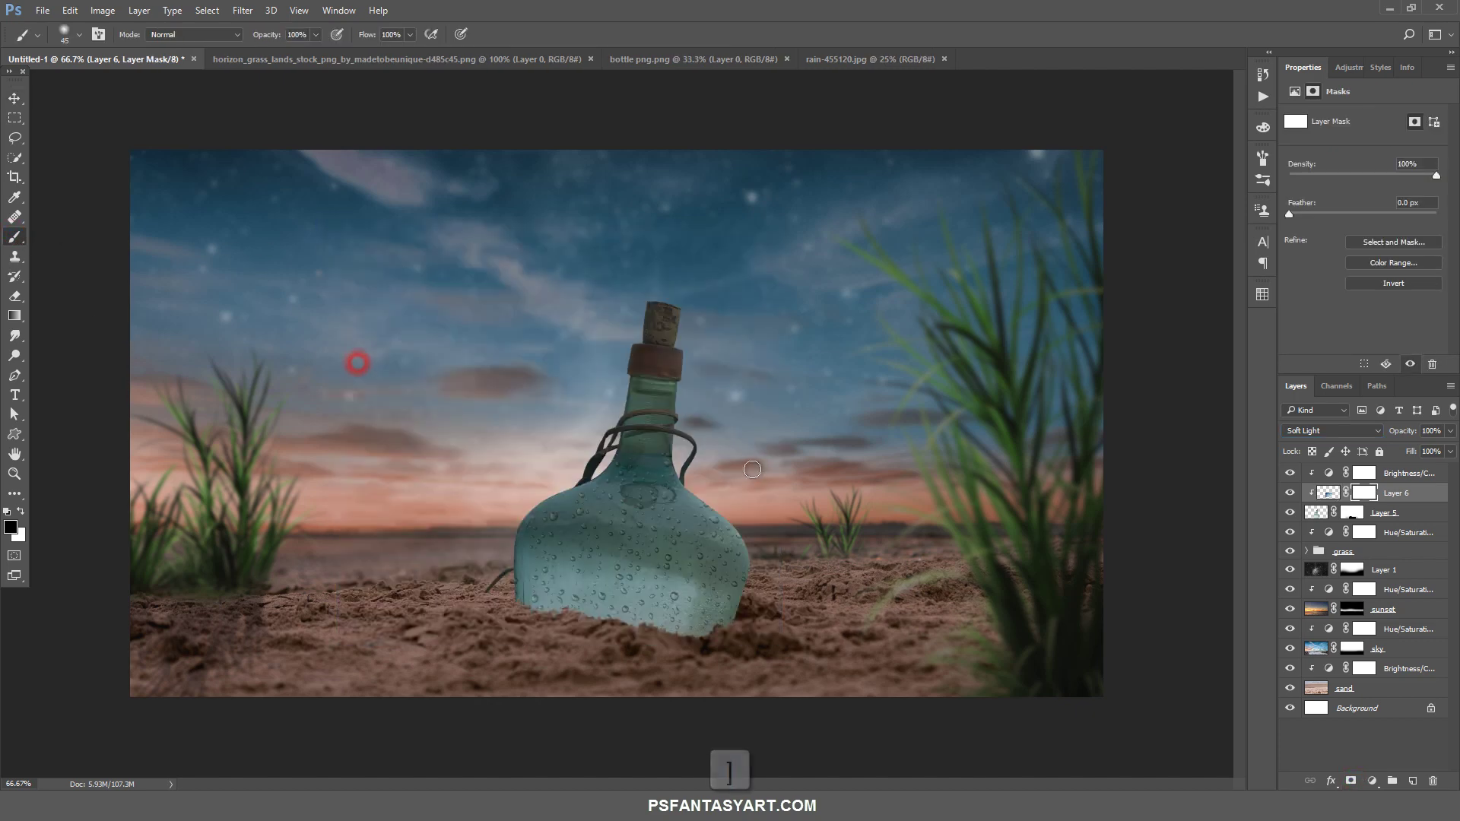
{"action": "key", "text": "bracketright"}
{"action": "key", "text": "bracketright"}
{"action": "key", "text": "bracketright"}
{"action": "key", "text": "bracketright"}
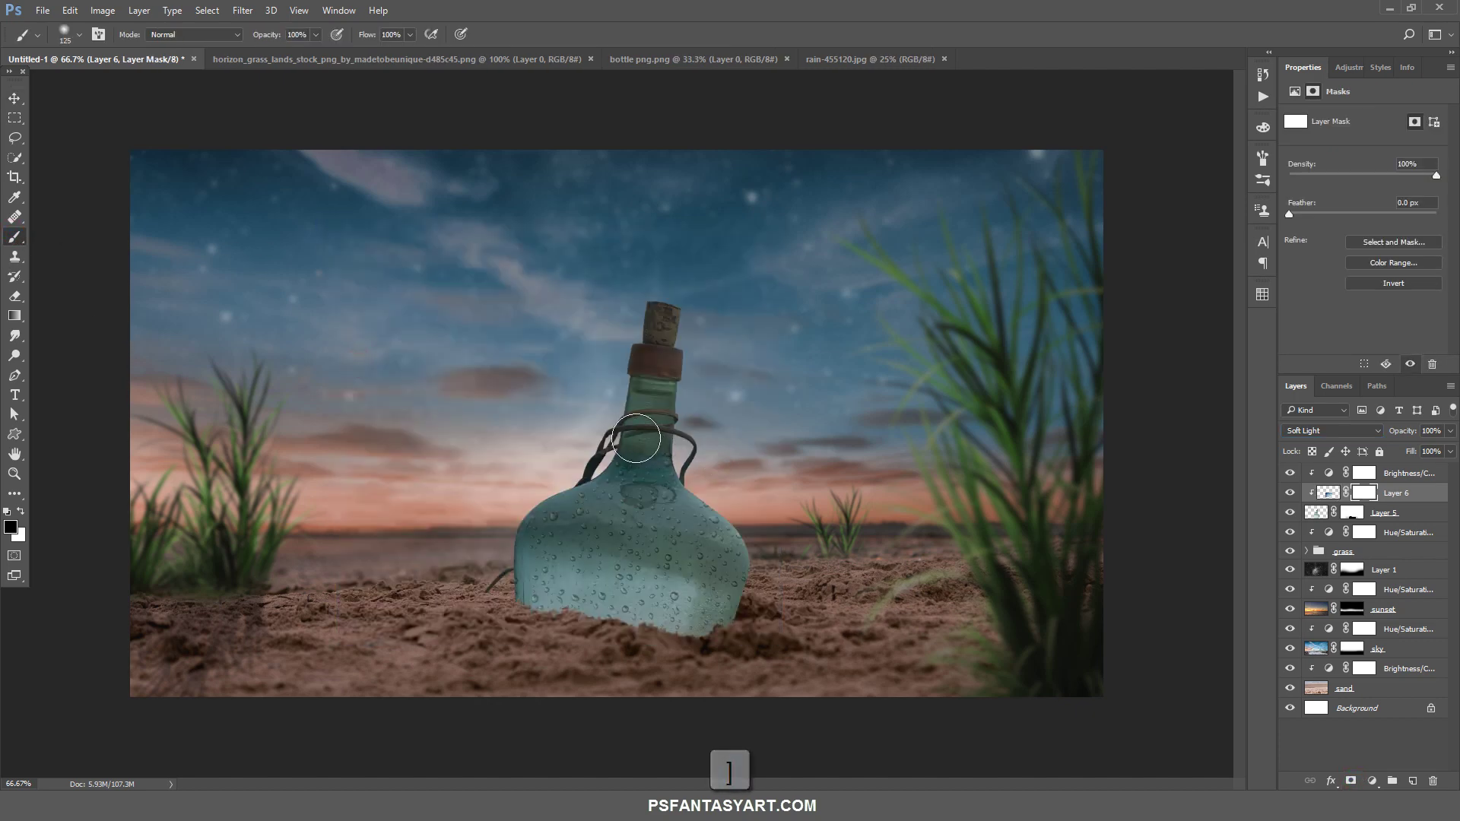
{"action": "key", "text": "bracketright"}
{"action": "key", "text": "bracketright"}
{"action": "key", "text": "bracketright"}
{"action": "mouse_move", "coordinate": [640, 430]}
{"action": "left_mouse_down"}
{"action": "mouse_move", "coordinate": [669, 428]}
{"action": "mouse_move", "coordinate": [757, 517]}
{"action": "left_mouse_up"}
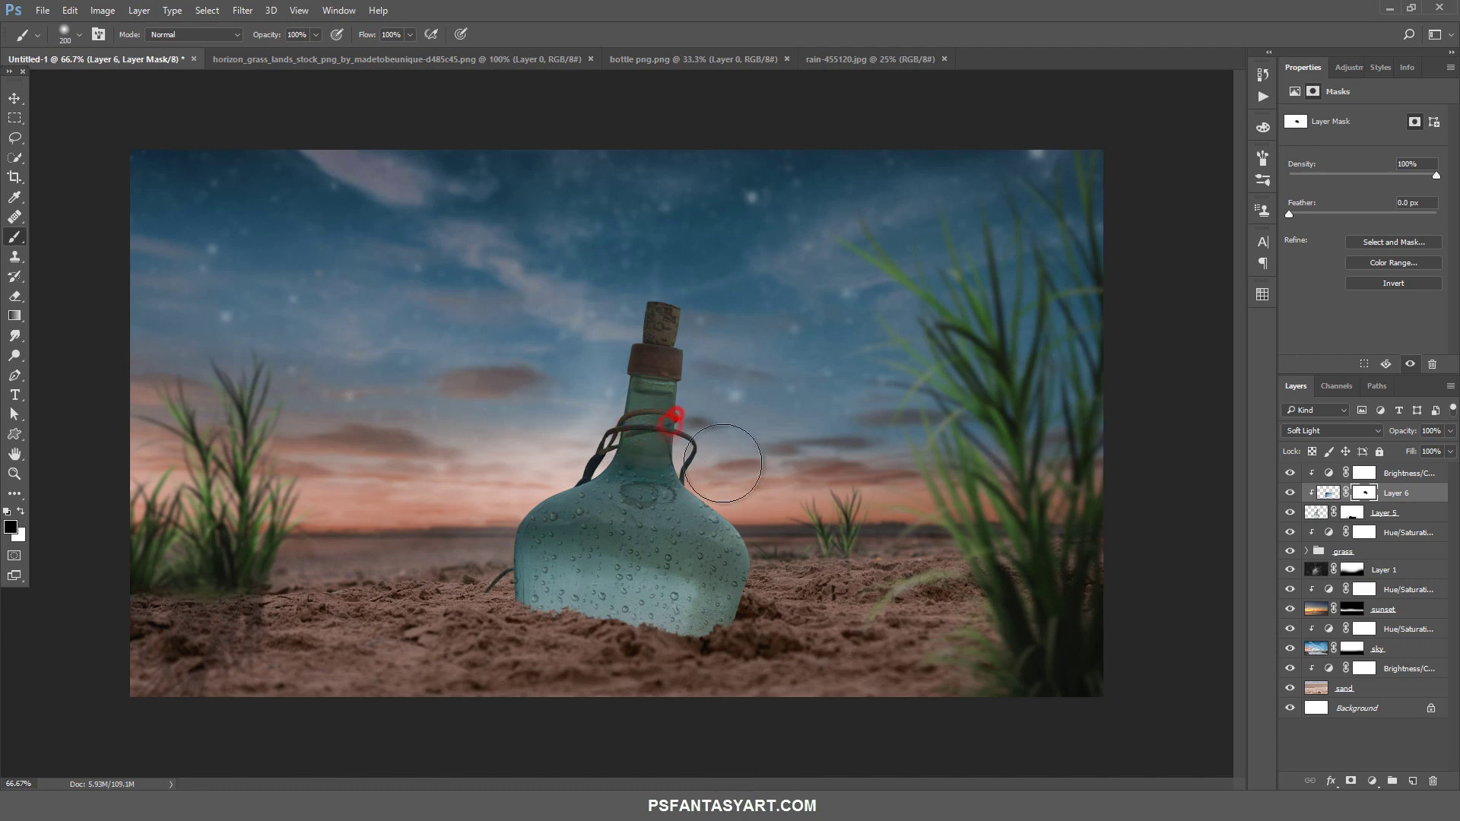
{"action": "left_click_drag", "start_coordinate": [787, 596], "coordinate": [768, 668]}
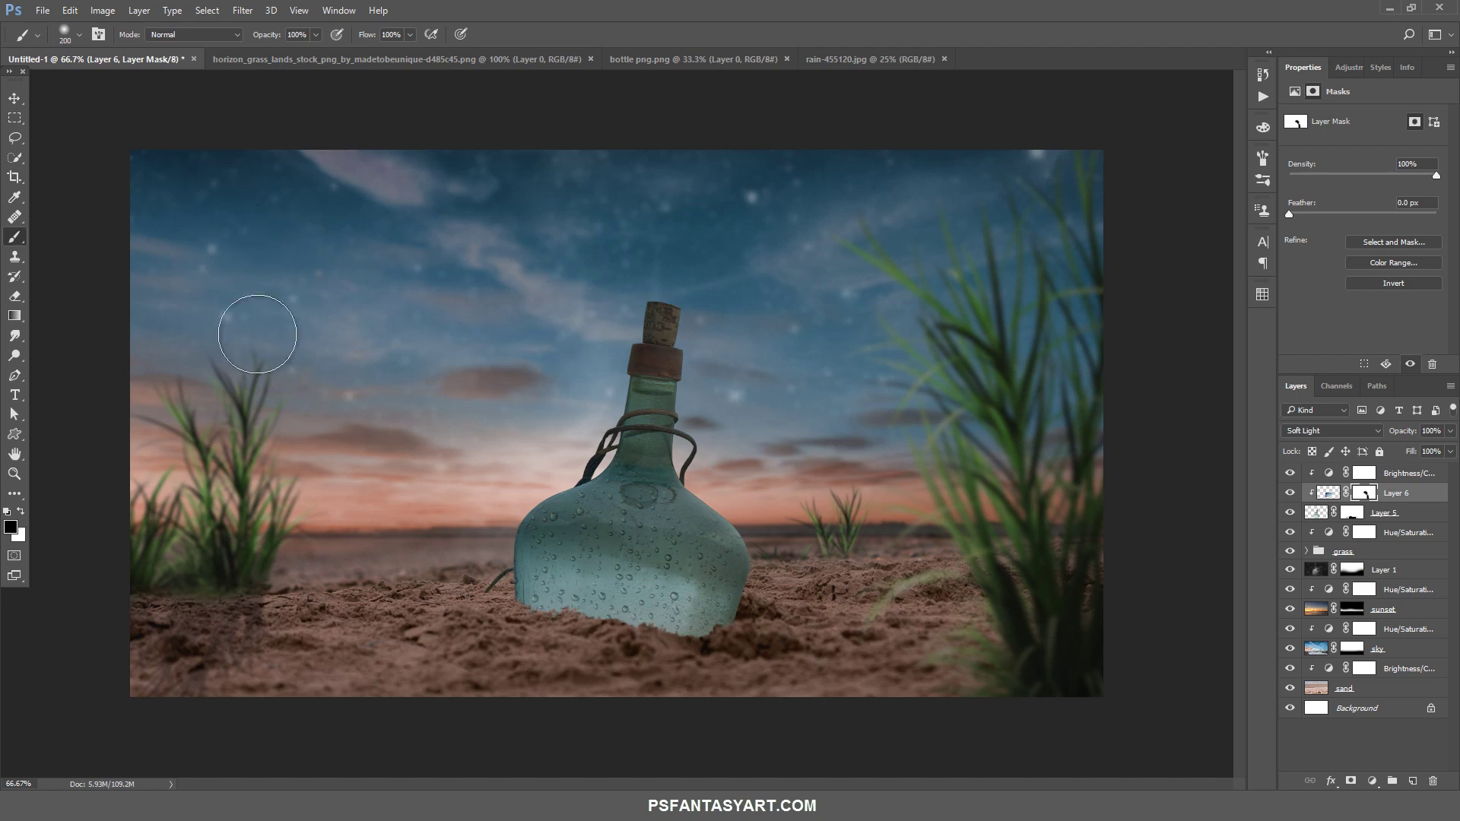
At 50% brush opacity and flow, fade the drops on the lower bottle into the sand
{"action": "left_click", "coordinate": [479, 529]}
{"action": "left_click", "coordinate": [281, 52]}
{"action": "left_click", "coordinate": [409, 34]}
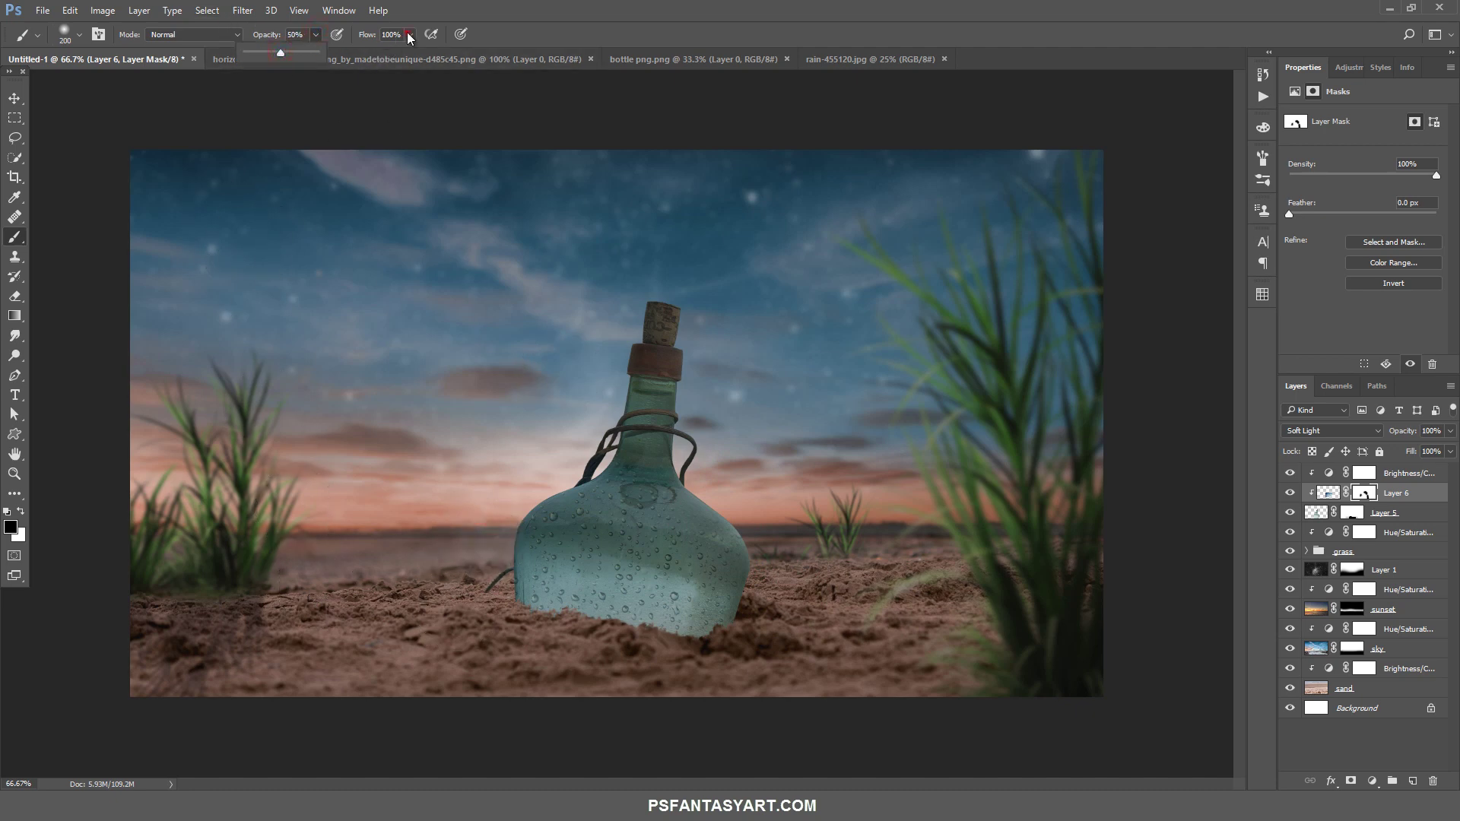
{"action": "left_click", "coordinate": [710, 513]}
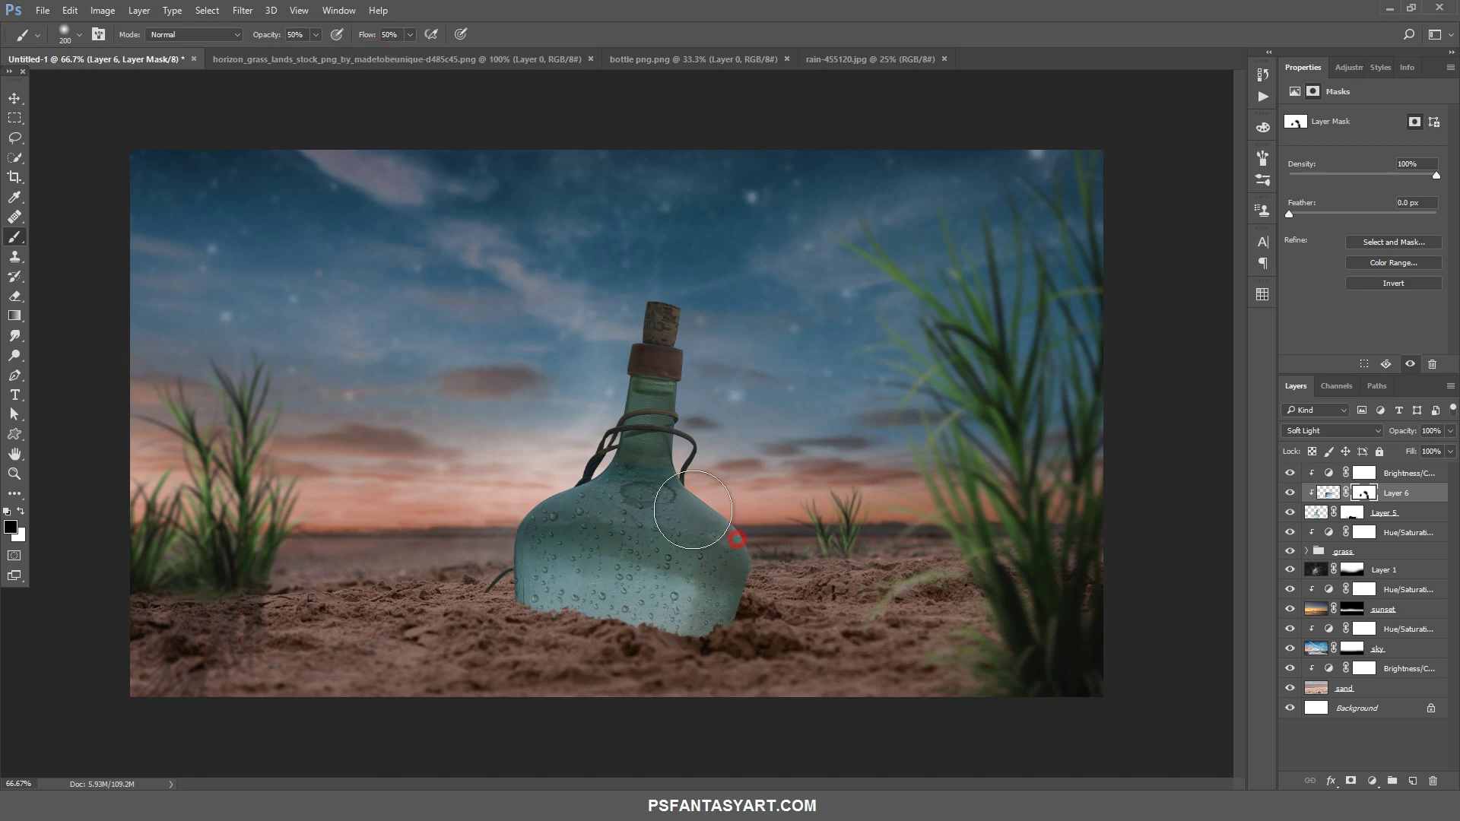
{"action": "mouse_move", "coordinate": [704, 571]}
{"action": "left_mouse_down"}
{"action": "mouse_move", "coordinate": [766, 603]}
{"action": "mouse_move", "coordinate": [689, 608]}
{"action": "mouse_move", "coordinate": [672, 629]}
{"action": "mouse_move", "coordinate": [630, 613]}
{"action": "mouse_move", "coordinate": [689, 584]}
{"action": "left_mouse_up"}
{"action": "left_click_drag", "start_coordinate": [808, 596], "coordinate": [821, 629]}
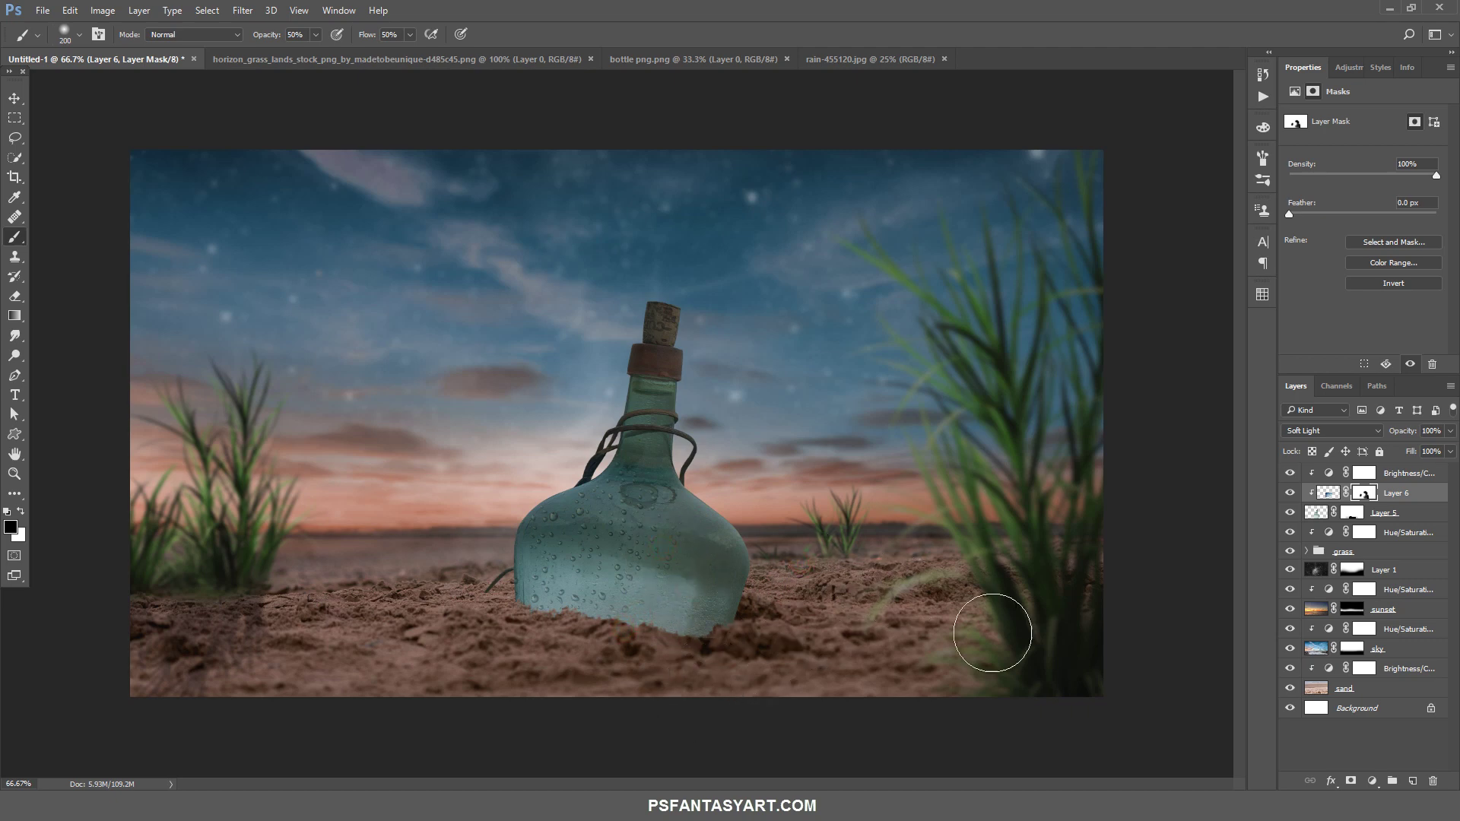
{"action": "left_click", "coordinate": [1393, 469]}
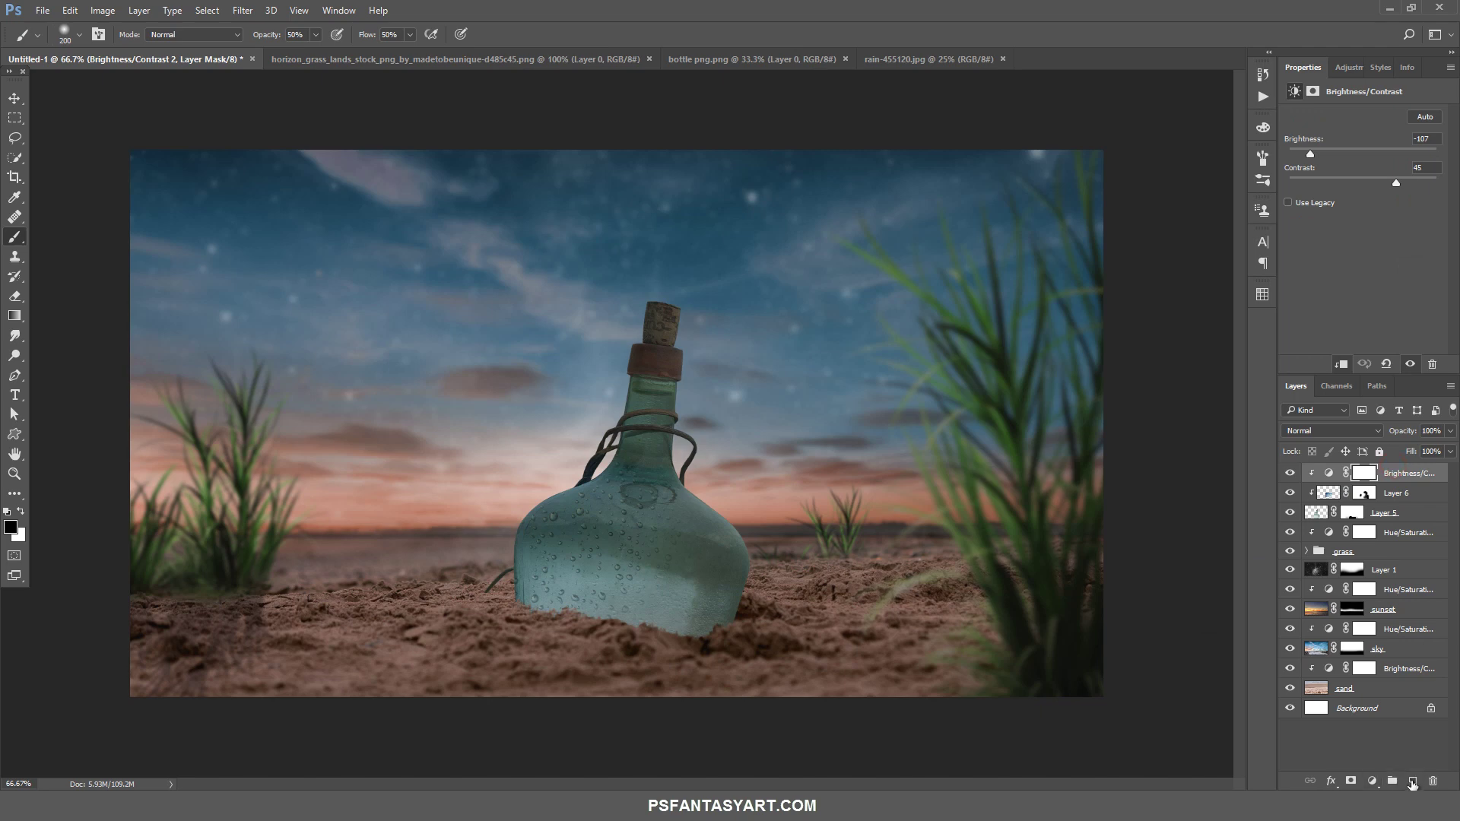
Add a new clipped layer and set the foreground colour to light blue #9AE4FF
{"action": "left_click", "coordinate": [1412, 783]}
{"action": "left_click", "coordinate": [1388, 482], "text": "alt"}
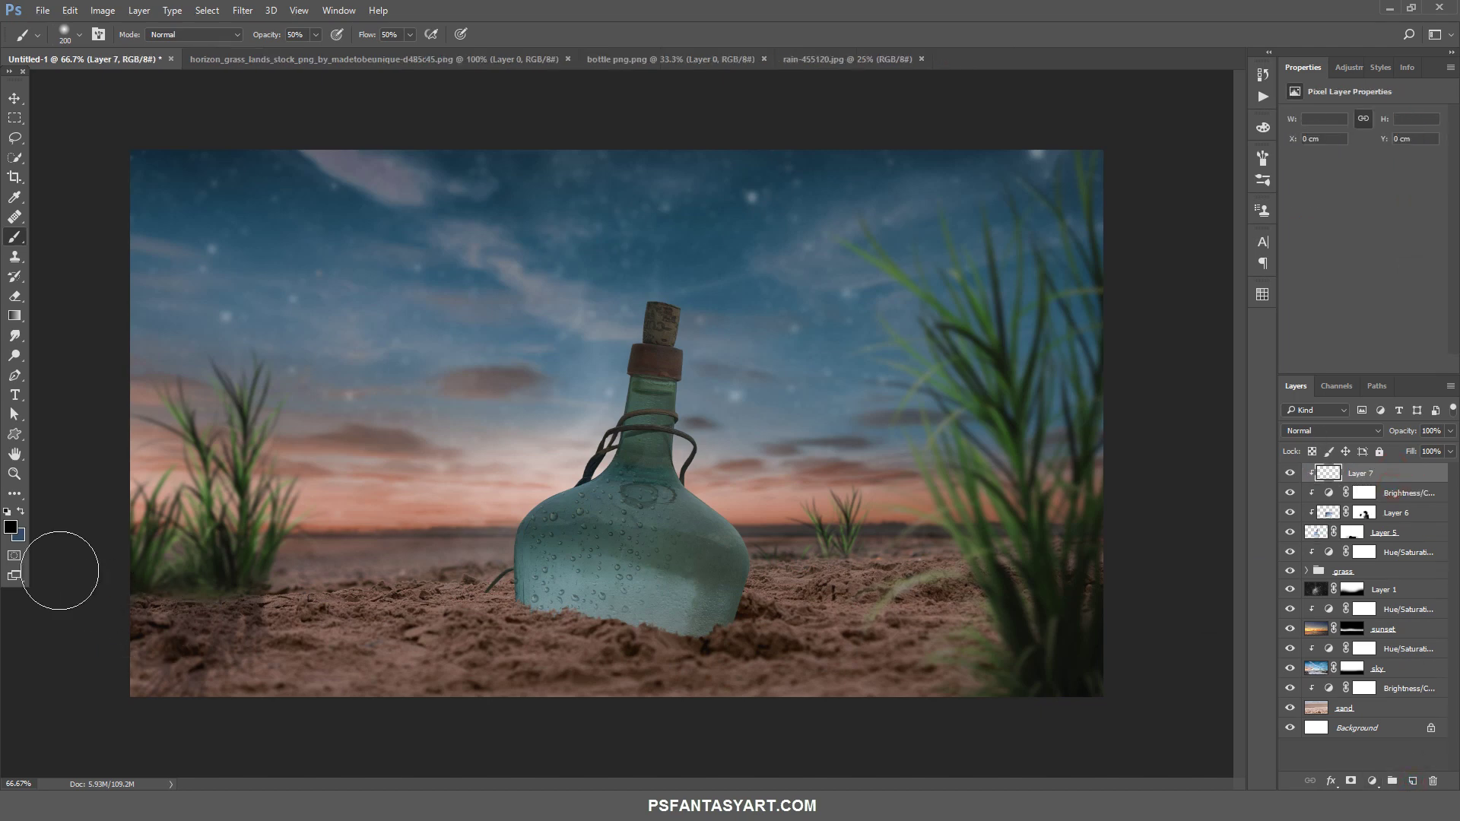
{"action": "left_click", "coordinate": [10, 529]}
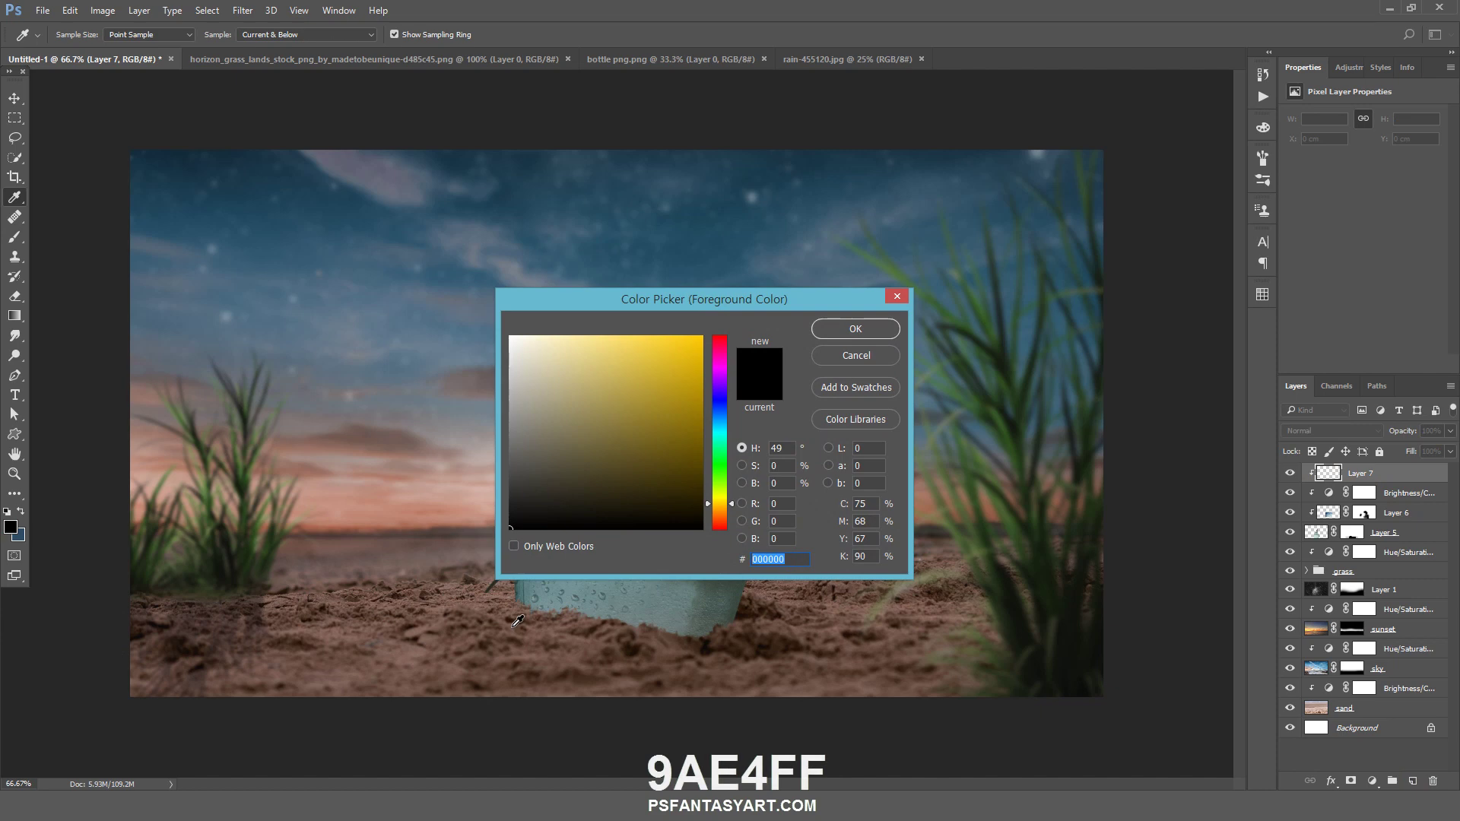
{"action": "type", "text": "9ae"}
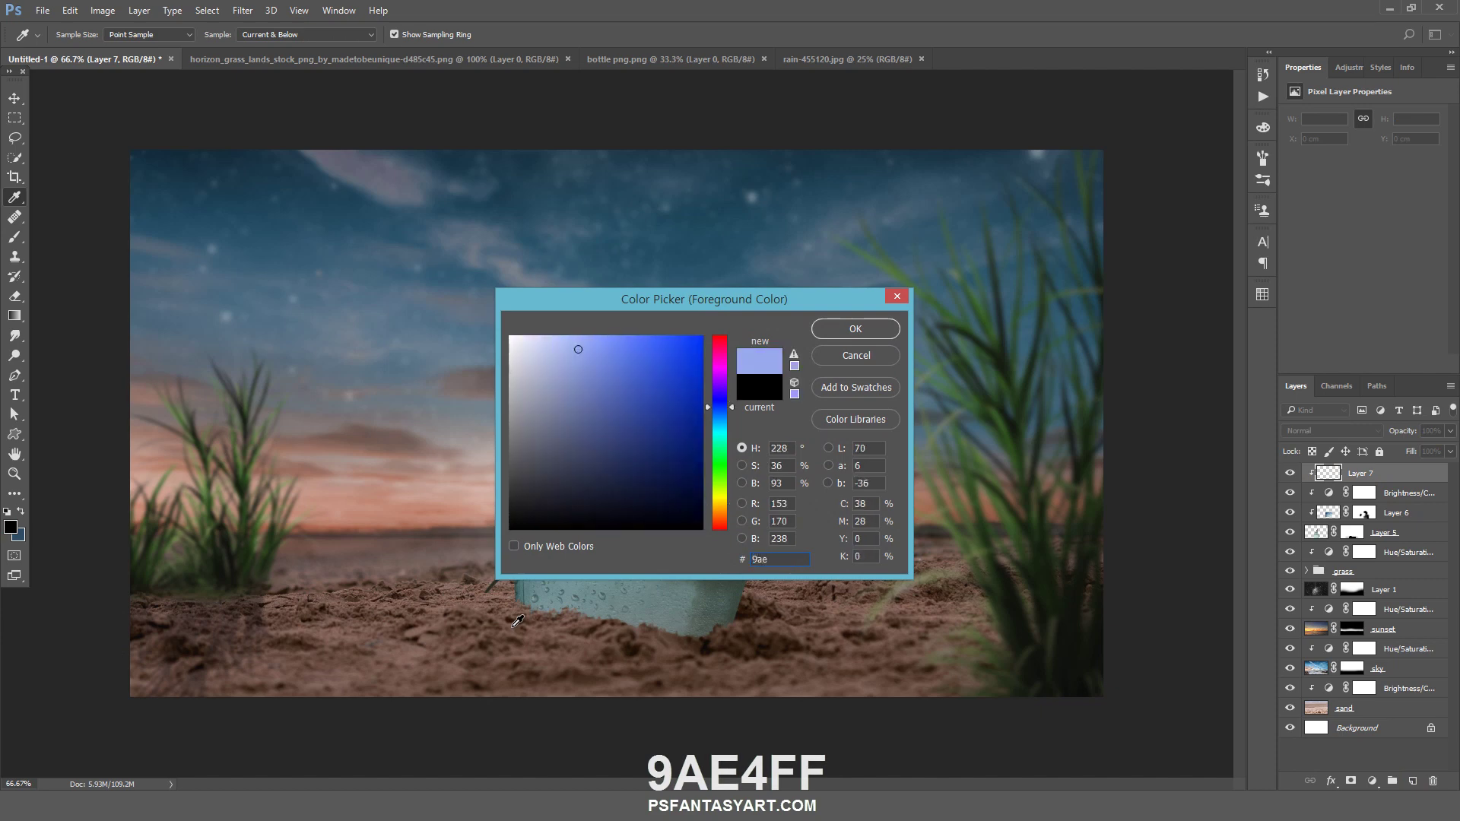
{"action": "type", "text": "4ff"}
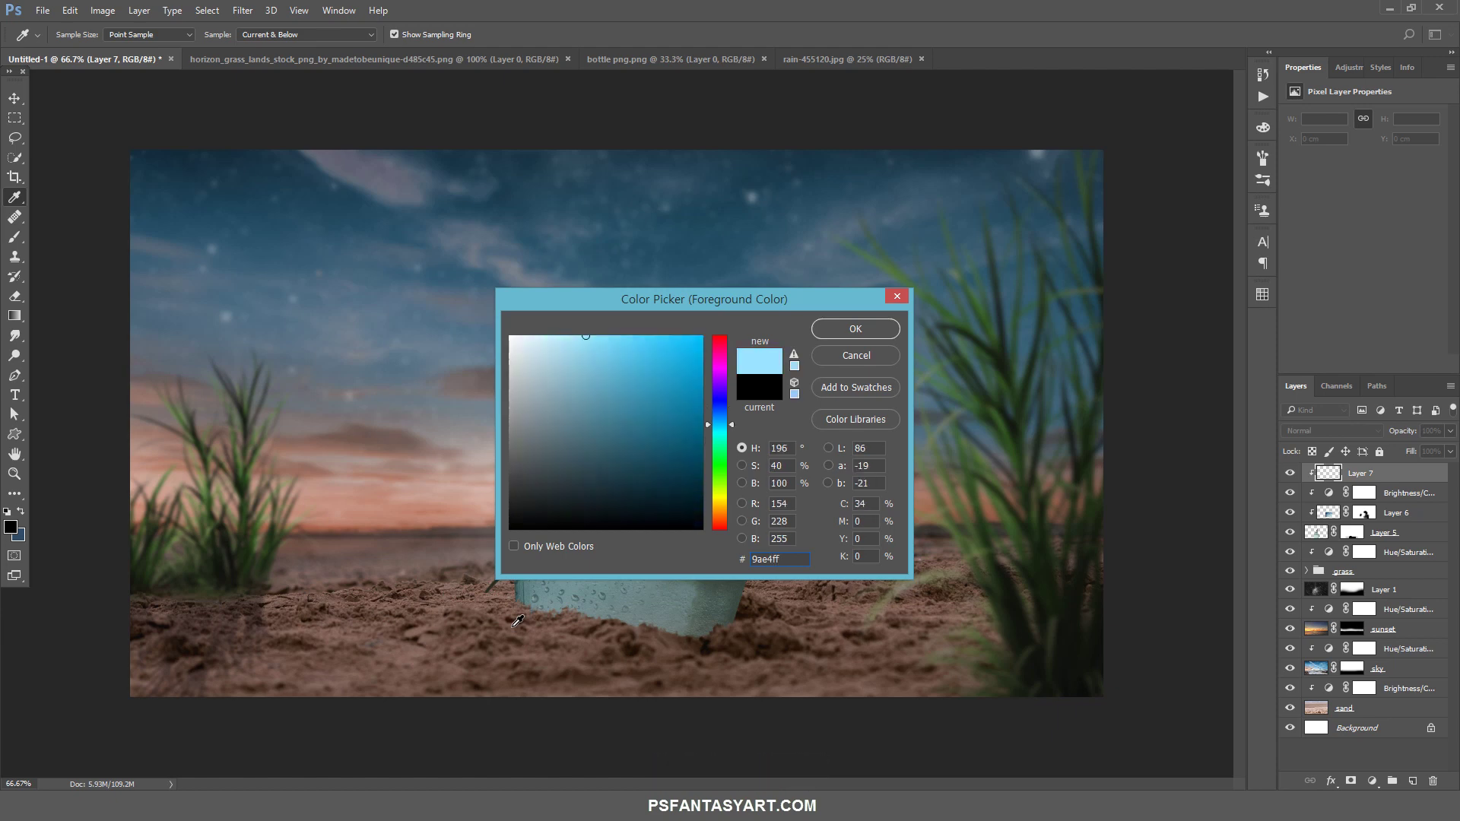
{"action": "key", "text": "Return"}
{"action": "key", "text": "b"}
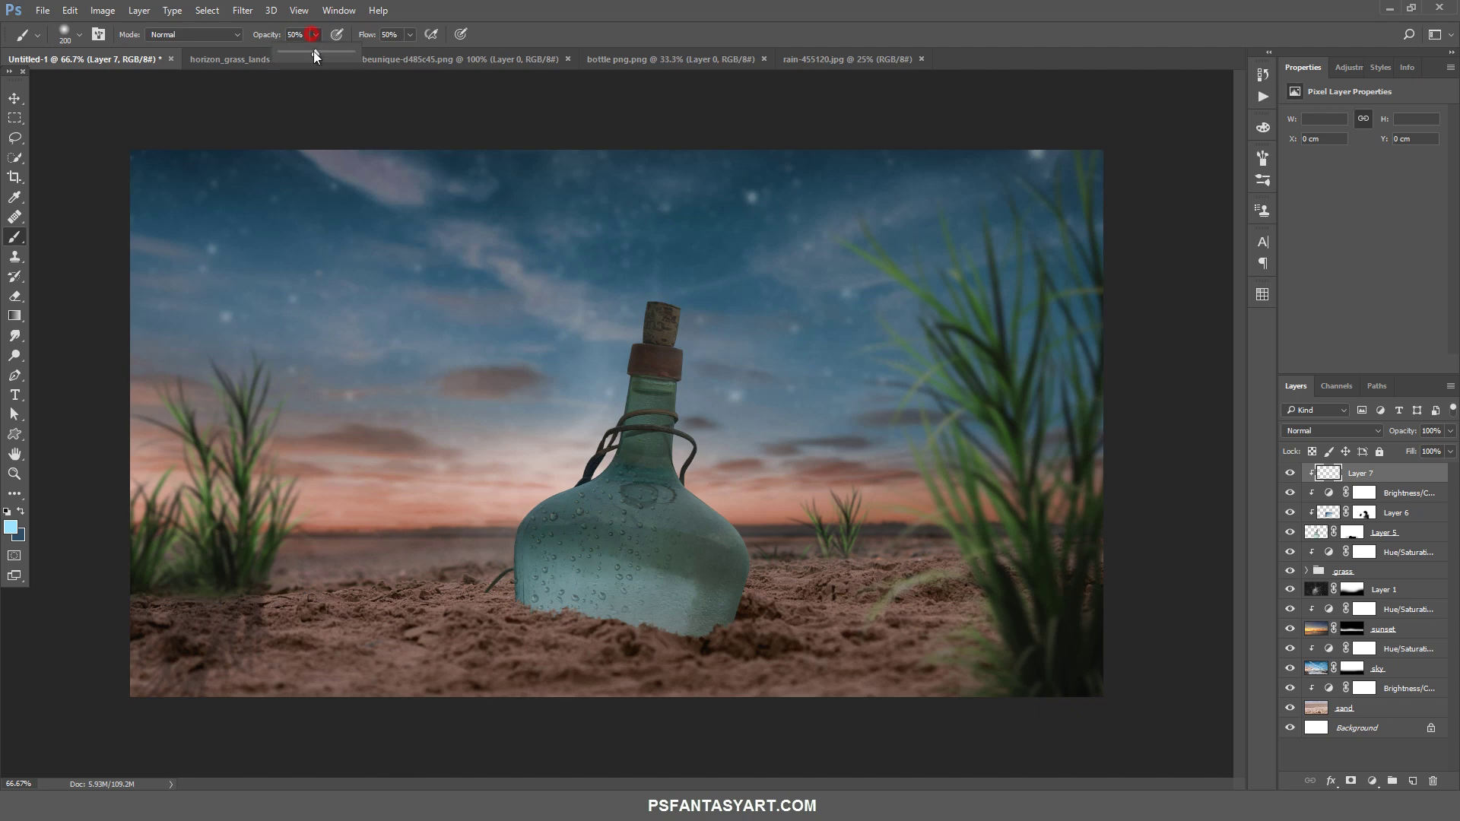
Set brush flow to 100% and Layer 7's blend mode to Soft Light
{"action": "left_click", "coordinate": [410, 34]}
{"action": "left_click_drag", "start_coordinate": [408, 53], "coordinate": [444, 52]}
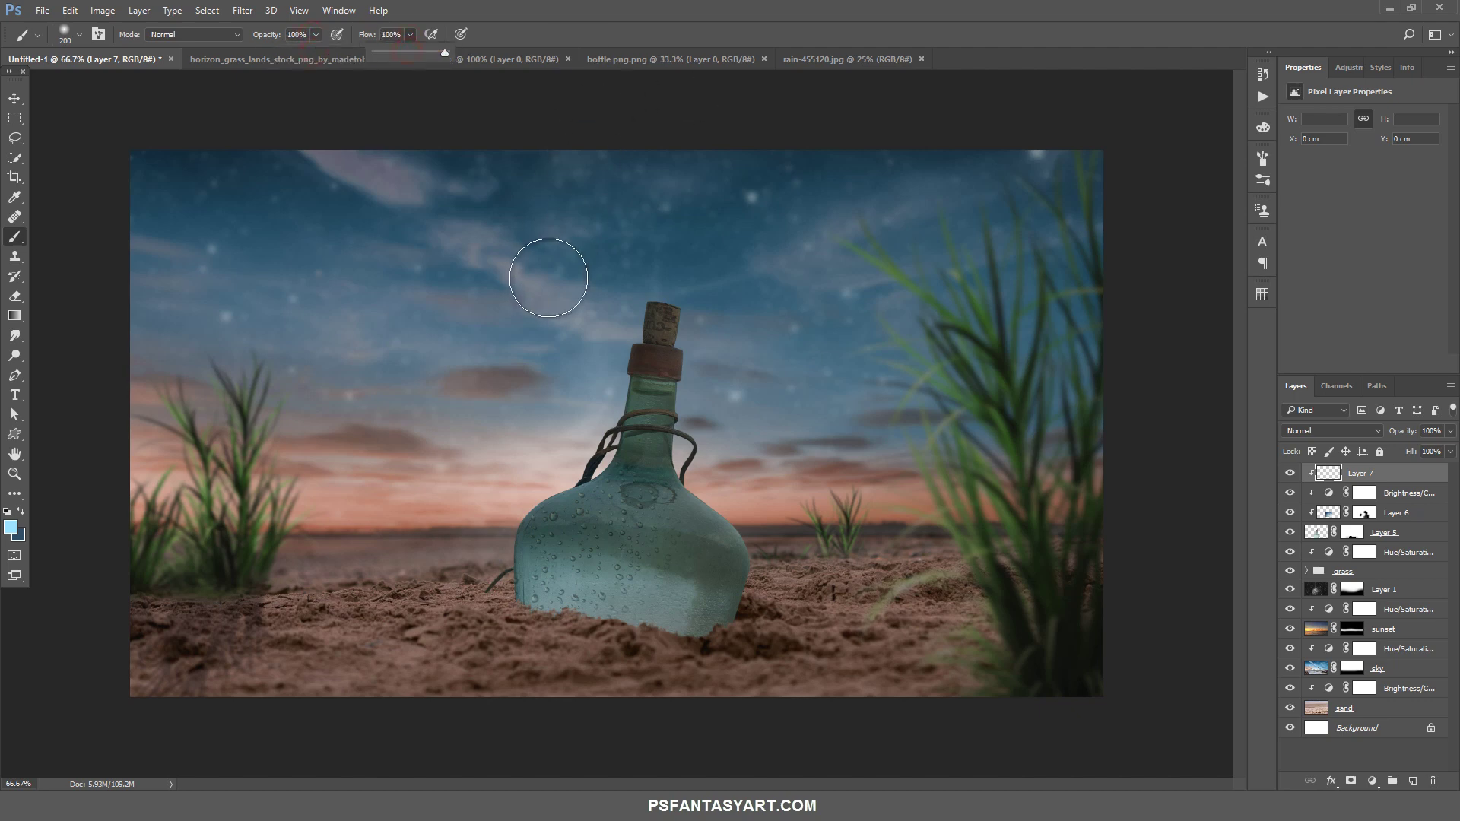
{"action": "left_click", "coordinate": [1305, 431]}
{"action": "left_click", "coordinate": [1299, 590]}
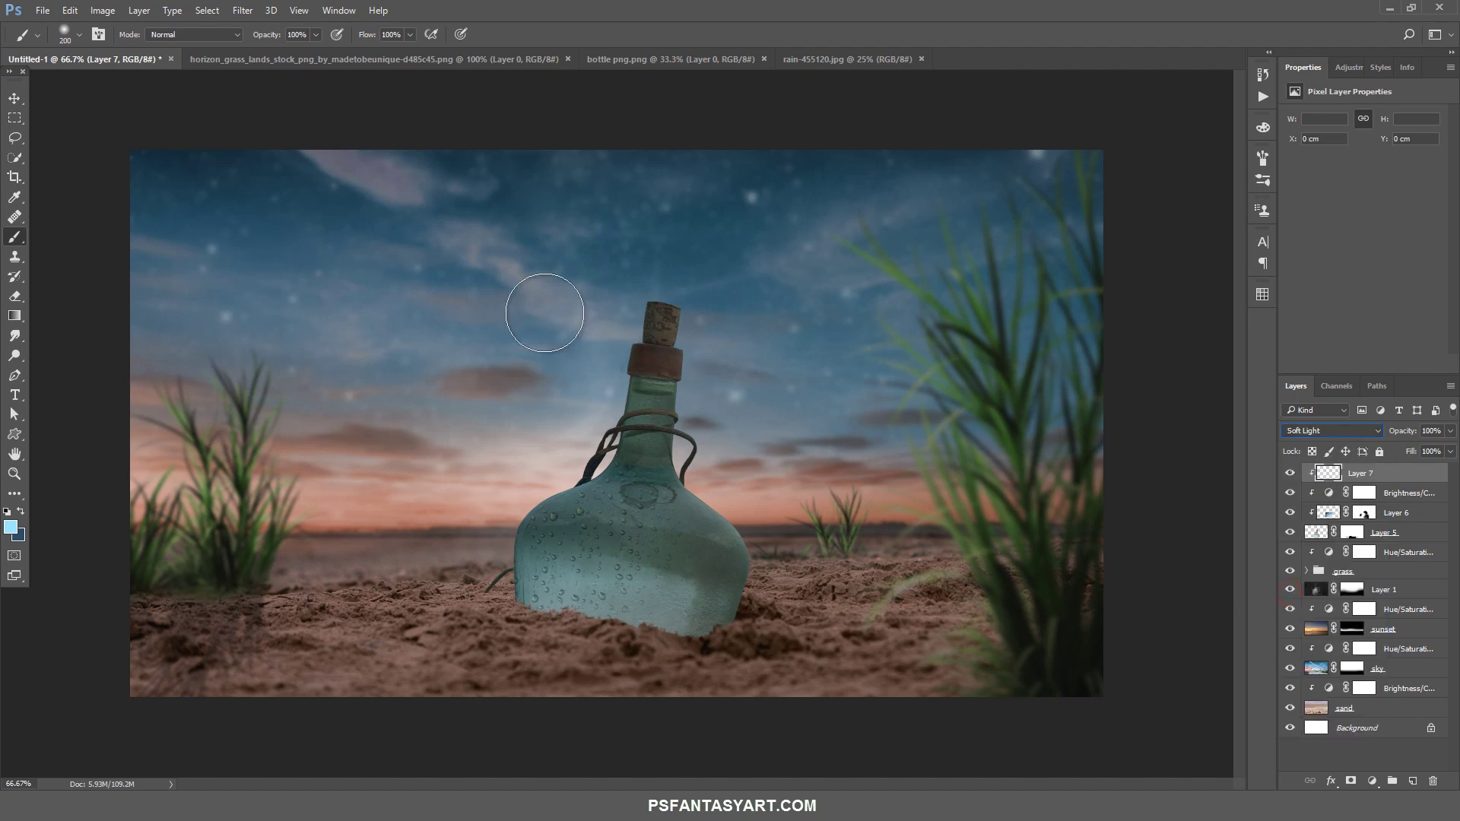
Paint a light-blue glow beside the bottle neck and above the cork, then add empty Layer 8
{"action": "left_click", "coordinate": [606, 300]}
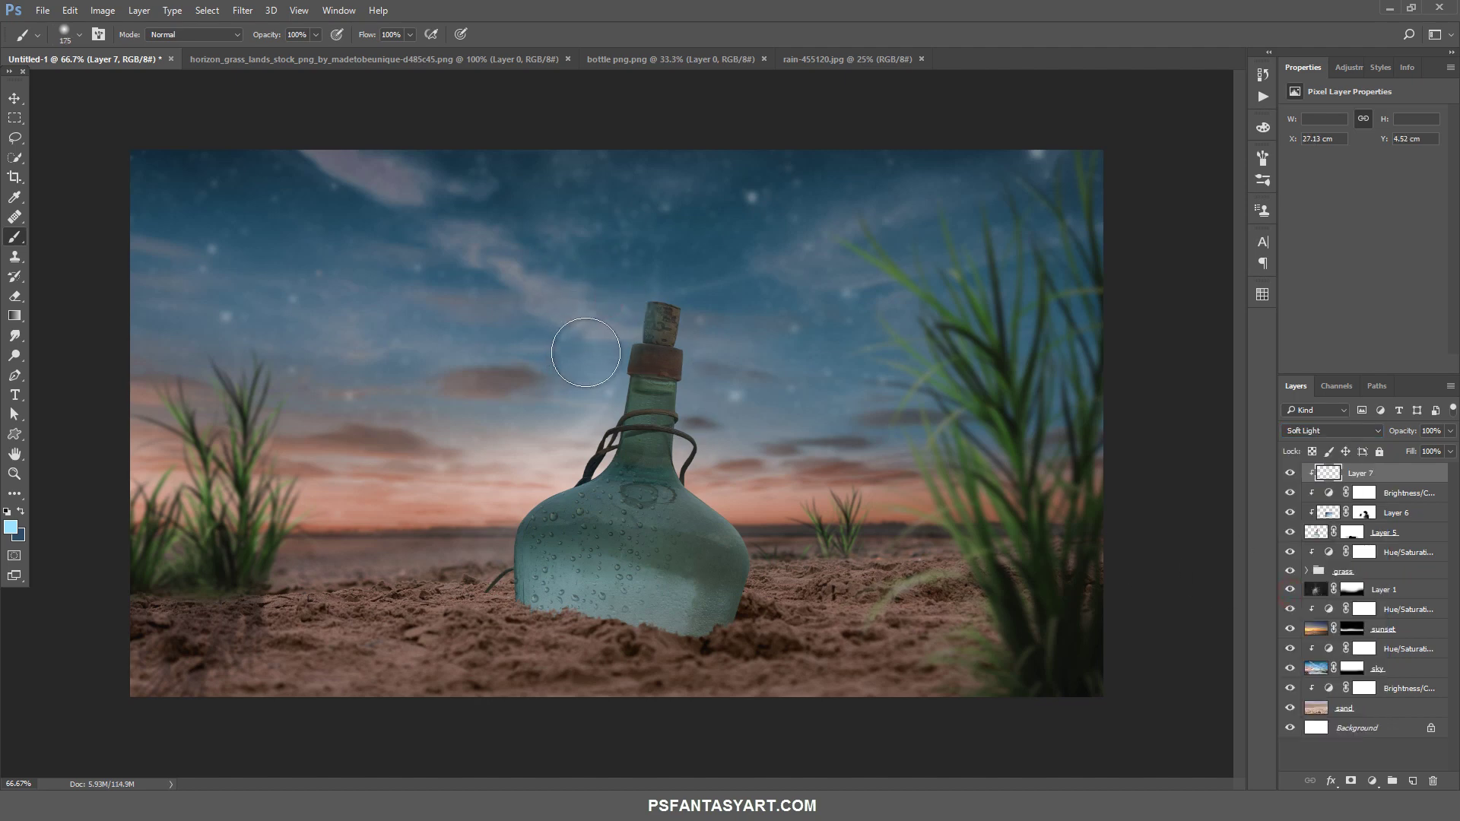
{"action": "left_click", "coordinate": [580, 389], "text": "ctrl"}
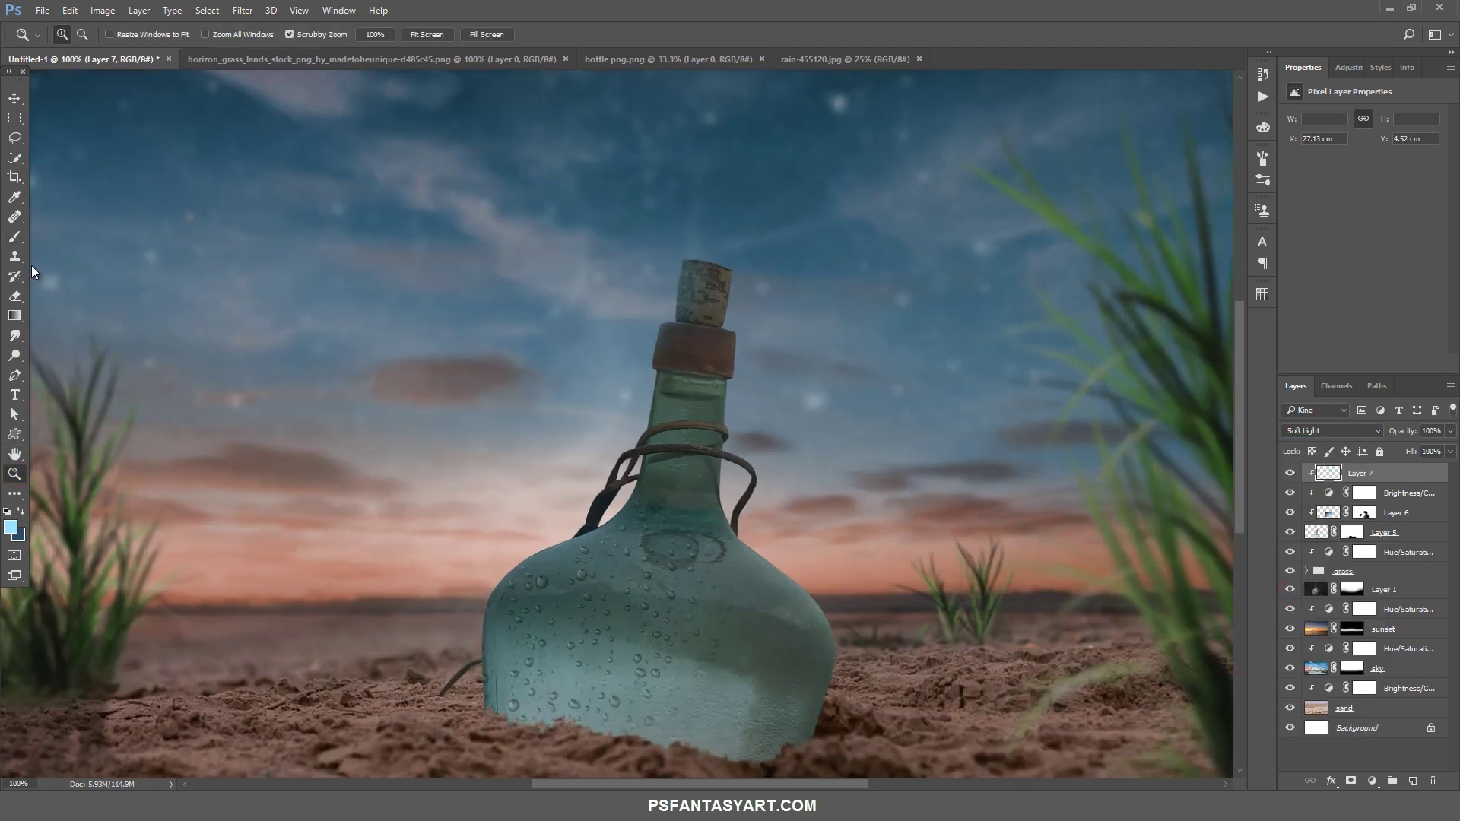
{"action": "key", "text": "bracketleft"}
{"action": "left_click_drag", "start_coordinate": [618, 325], "coordinate": [598, 418]}
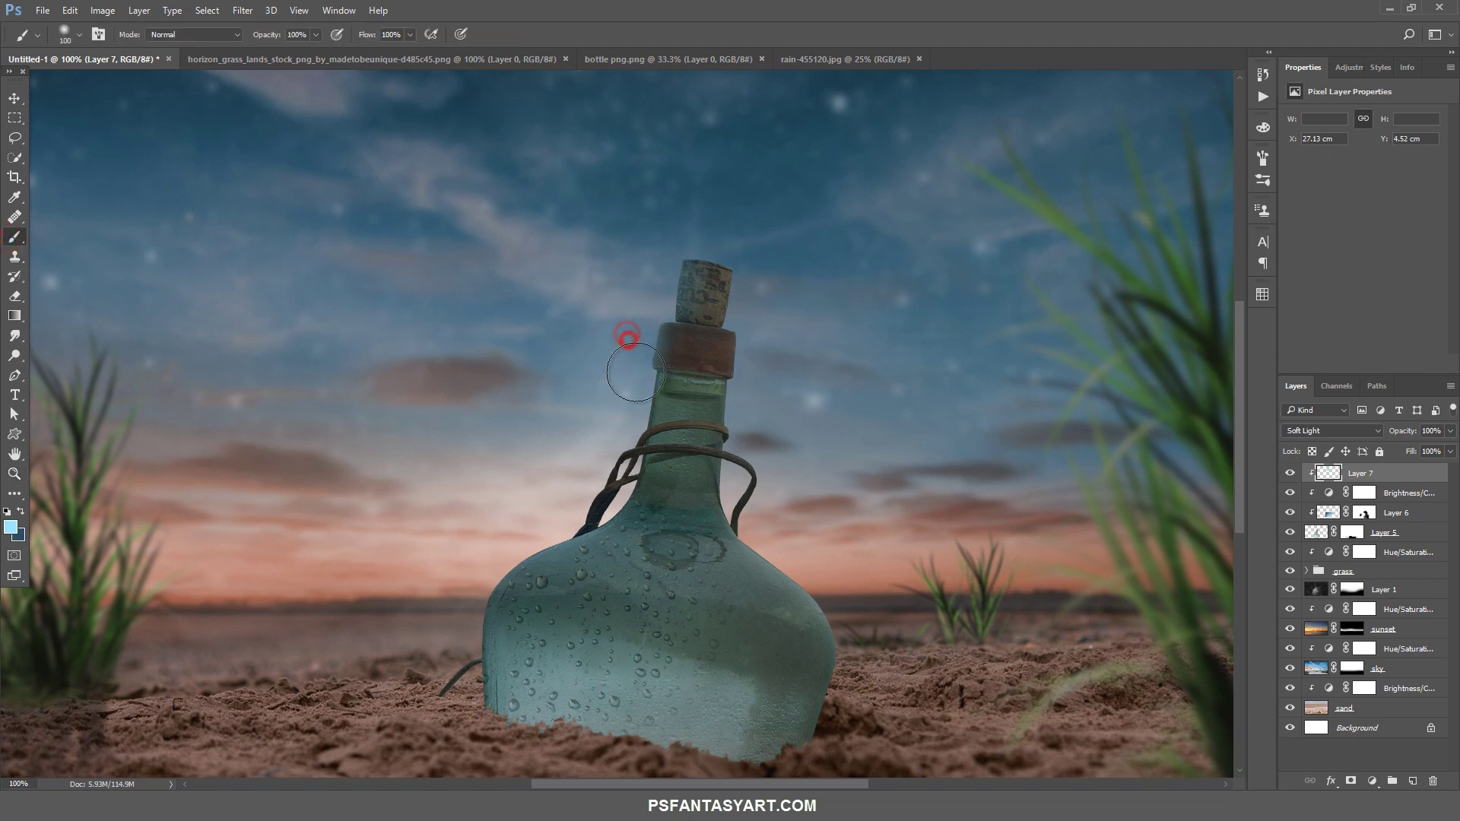
{"action": "key", "text": "bracketright"}
{"action": "key", "text": "bracketright"}
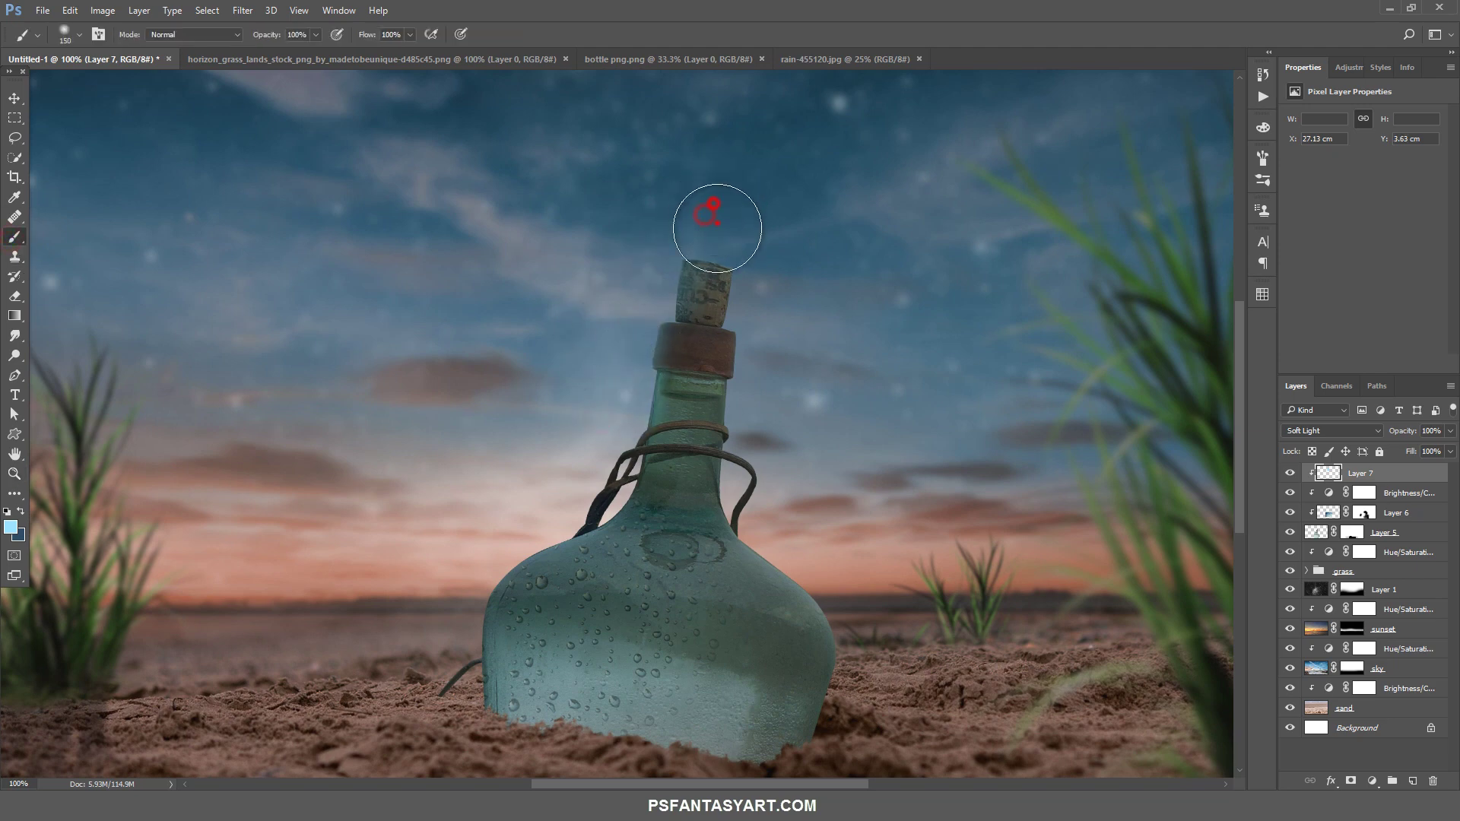
{"action": "left_click_drag", "start_coordinate": [711, 218], "coordinate": [746, 221]}
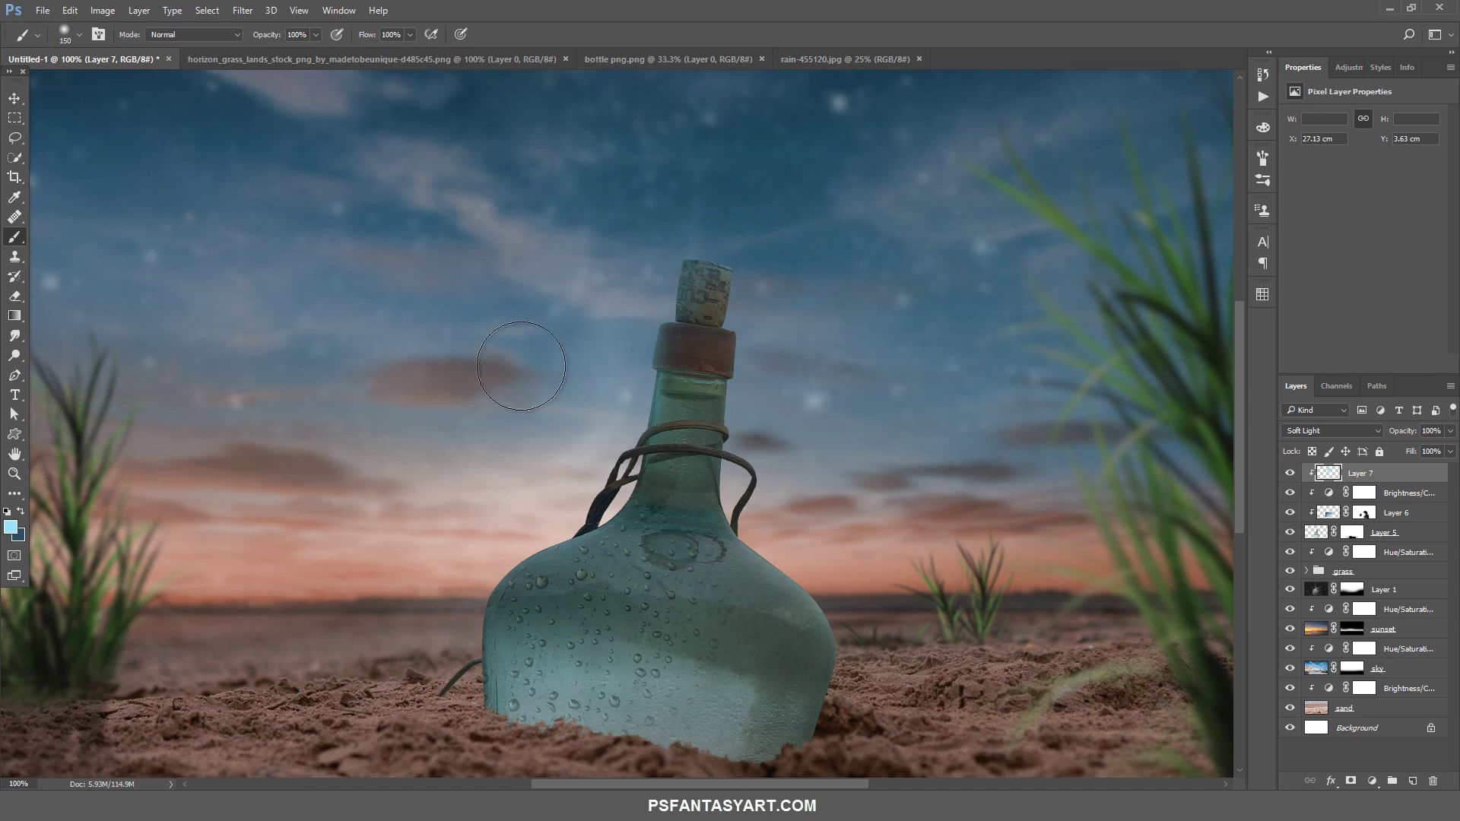
{"action": "left_click_drag", "start_coordinate": [654, 323], "coordinate": [533, 489]}
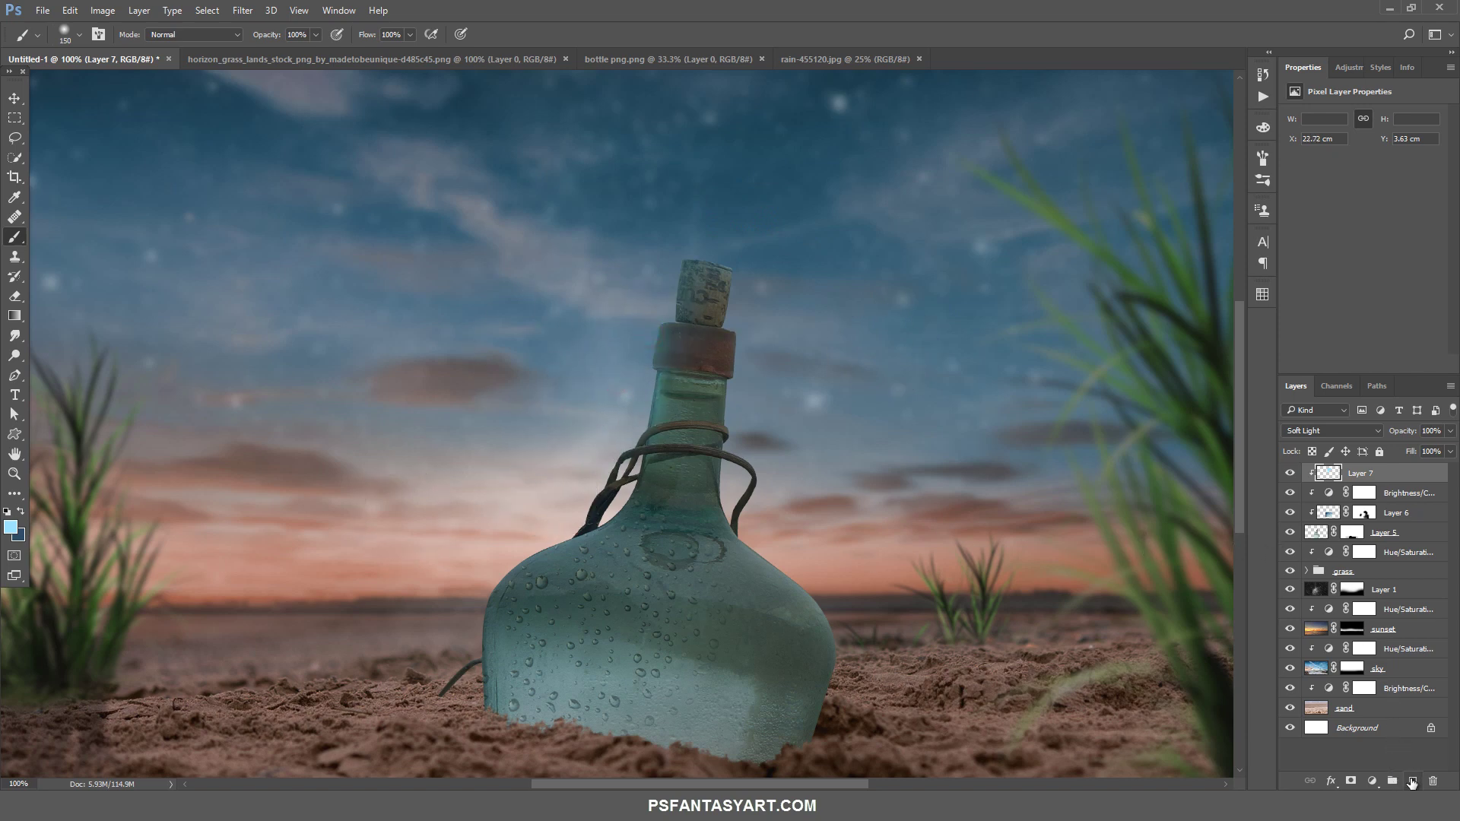
{"action": "left_click", "coordinate": [1412, 781]}
Clip Layer 8 to Layer 7 and set the foreground colour to white #ffffff
{"action": "left_click", "coordinate": [1406, 479], "text": "alt"}
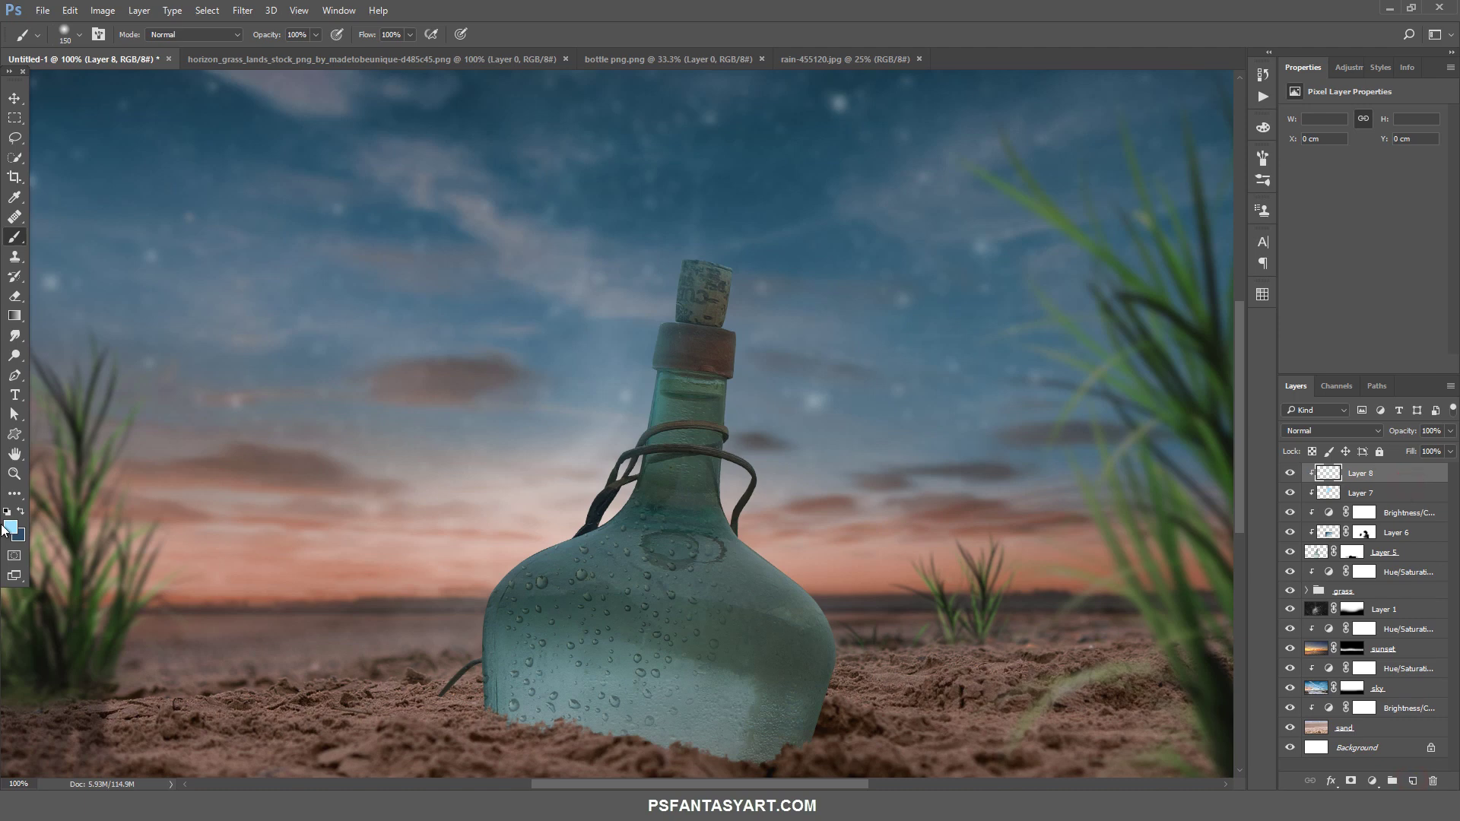
{"action": "left_click", "coordinate": [9, 526]}
{"action": "type", "text": "ffffff"}
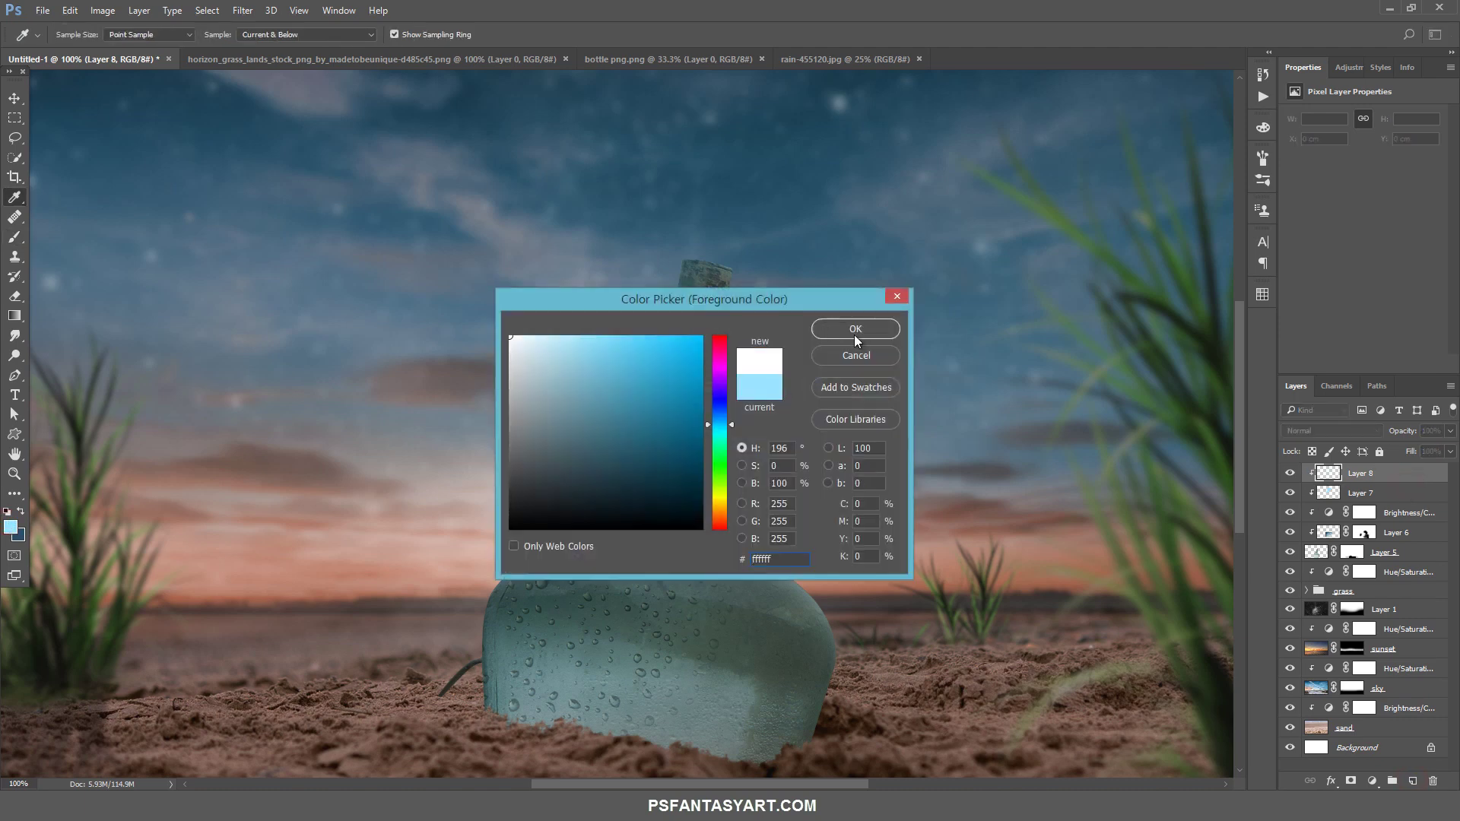
{"action": "left_click", "coordinate": [856, 328]}
{"action": "key", "text": "b"}
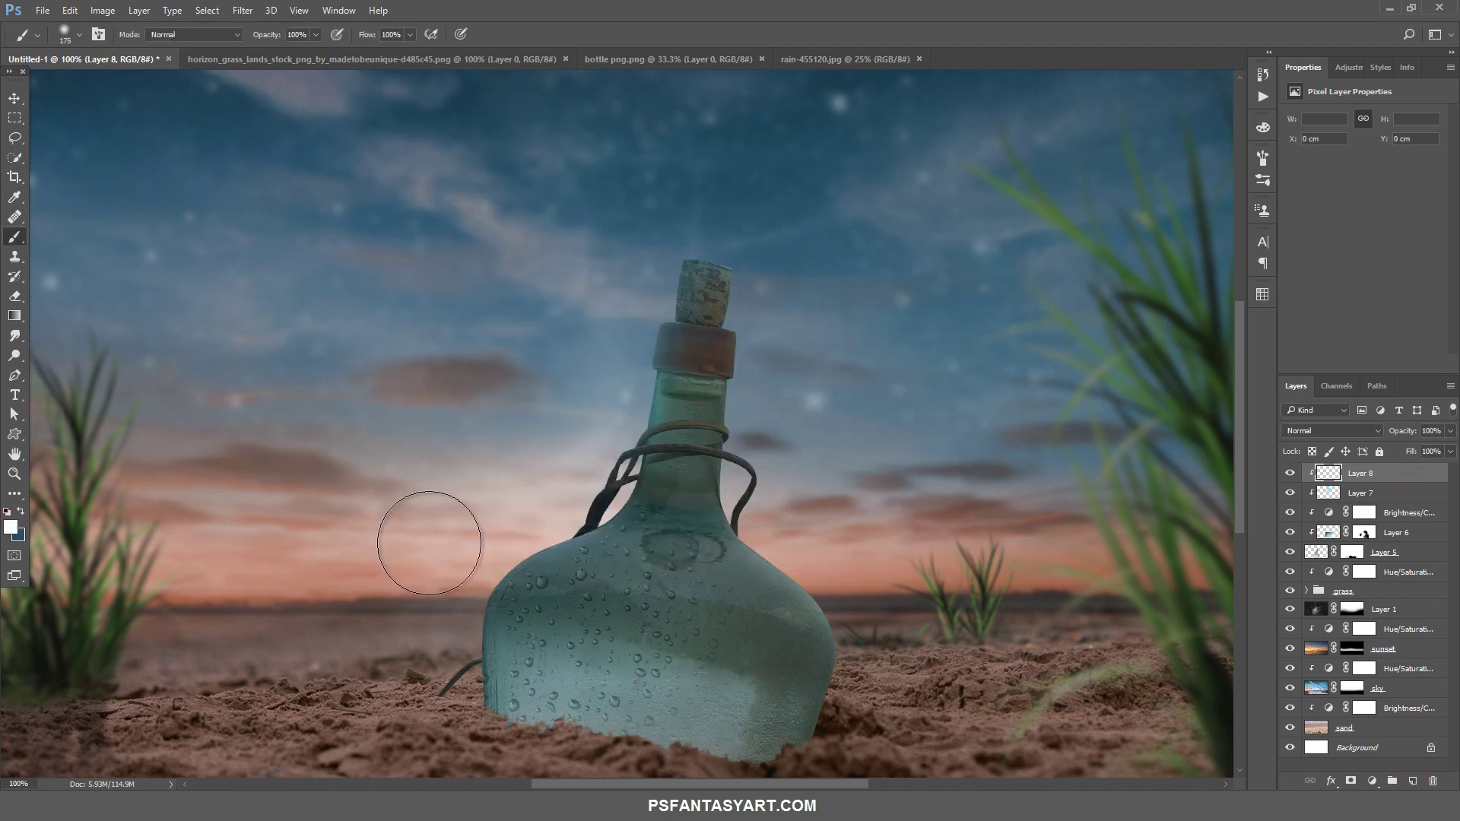
Paint white light over the bottle's left shoulder, the horizon and the sky beside the neck
{"action": "left_click_drag", "start_coordinate": [538, 506], "coordinate": [408, 521]}
{"action": "key", "text": "]"}
{"action": "key", "text": "]"}
{"action": "left_click_drag", "start_coordinate": [403, 630], "coordinate": [429, 570]}
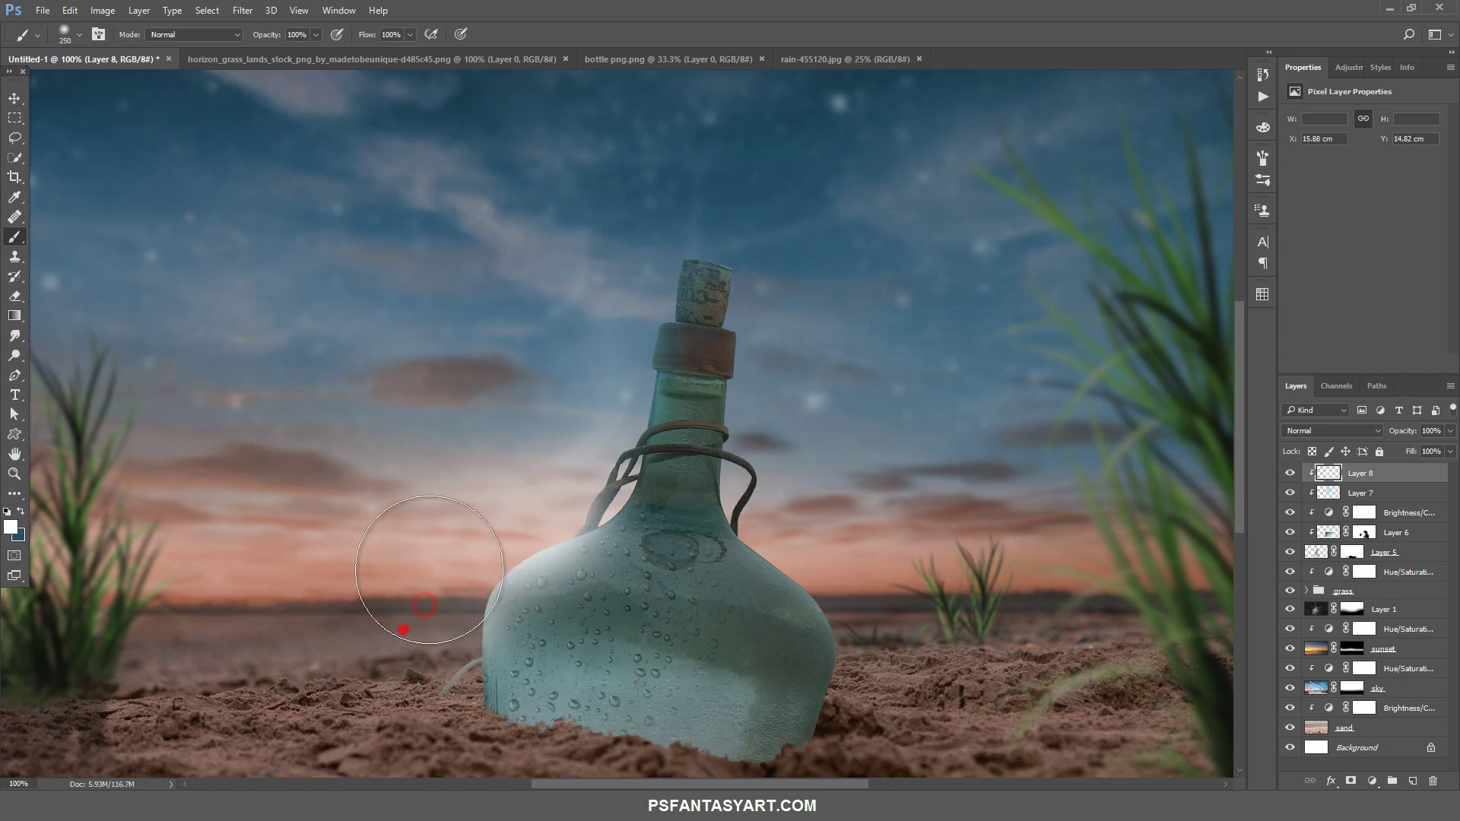
{"action": "left_click", "coordinate": [505, 468]}
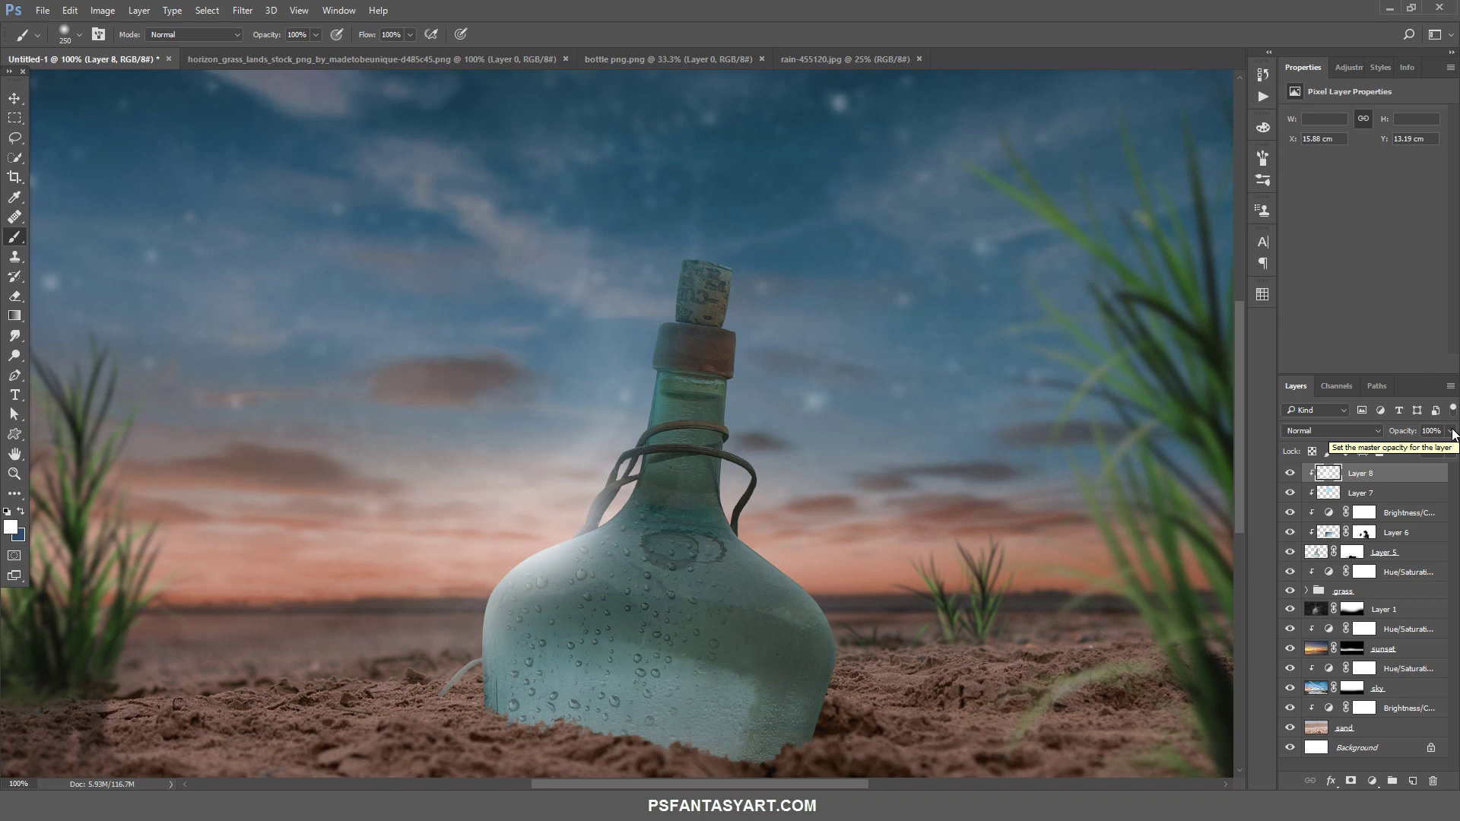
Set Layer 8 to Soft Light blending at about 75% opacity
{"action": "left_click", "coordinate": [1350, 430]}
{"action": "key", "text": "Escape"}
{"action": "key", "text": "s"}
{"action": "key", "text": "s"}
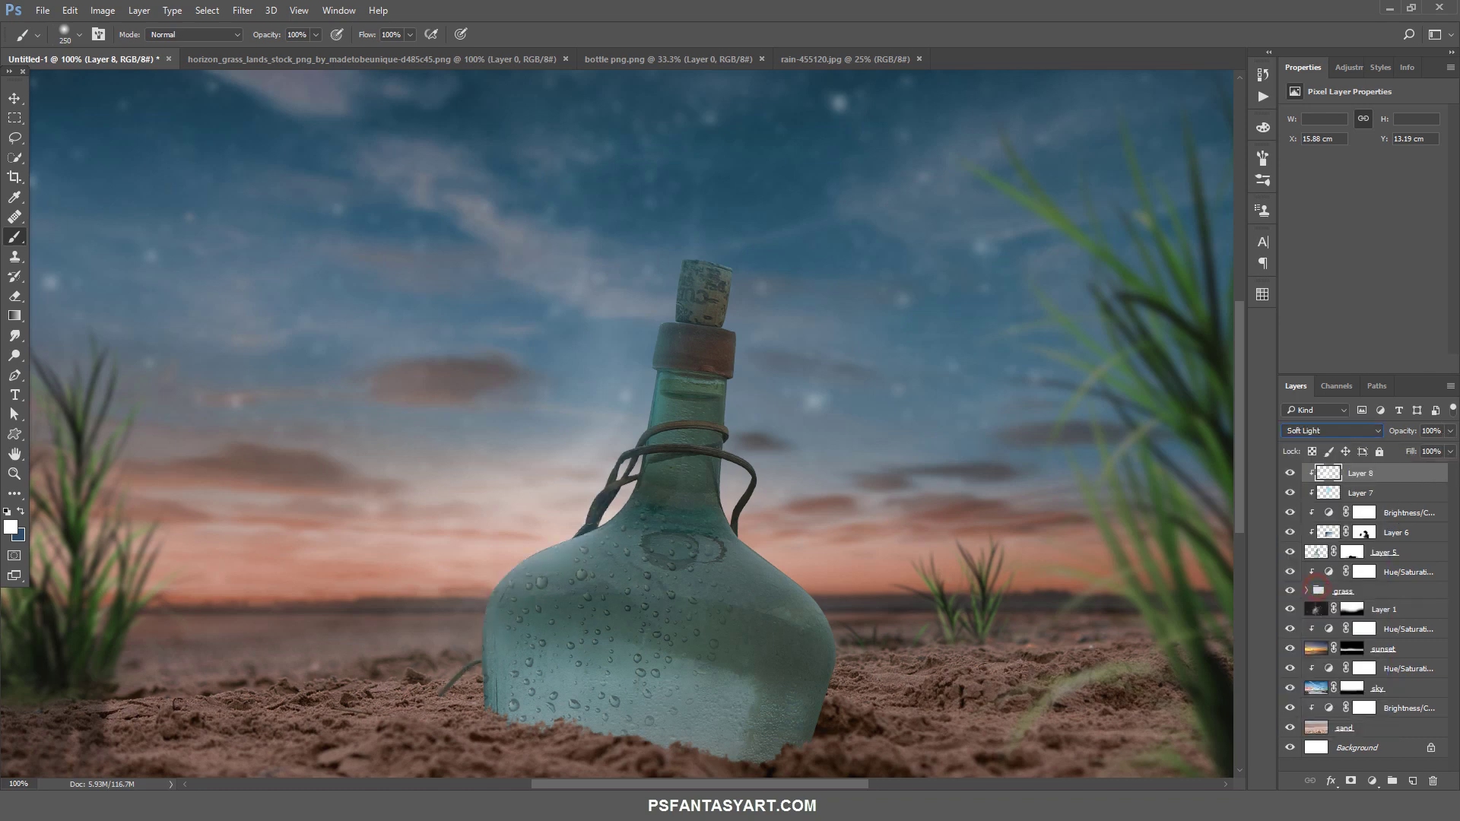
{"action": "left_click", "coordinate": [1450, 431]}
{"action": "left_click_drag", "start_coordinate": [1447, 452], "coordinate": [1435, 451]}
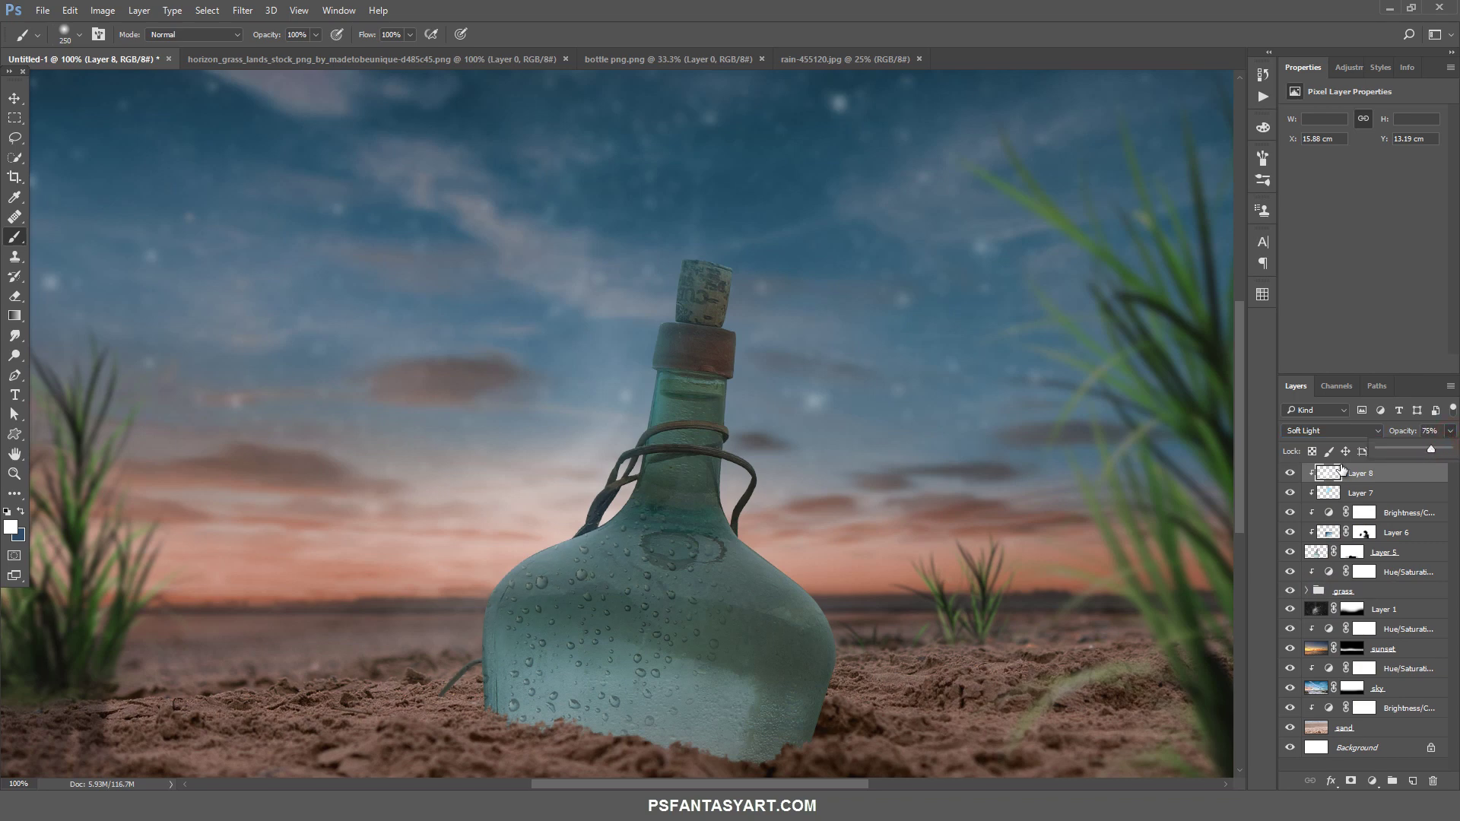
{"action": "left_click", "coordinate": [1290, 474]}
{"action": "left_click", "coordinate": [1327, 561]}
Add a white (#ffffff) Inner Shadow effect to Layer 5
{"action": "key", "text": "h"}
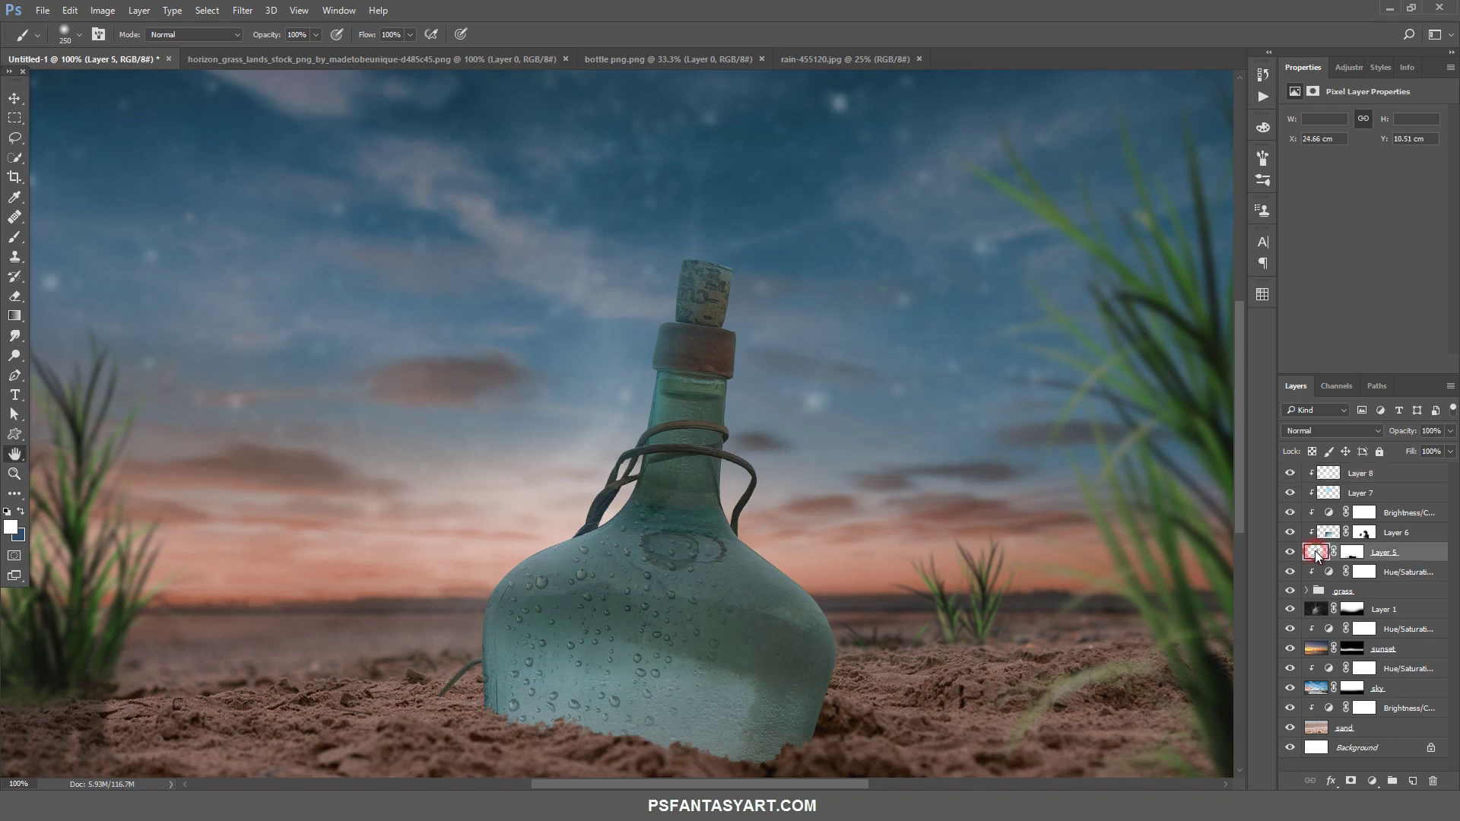
{"action": "double_click", "coordinate": [1327, 555]}
{"action": "left_click_drag", "start_coordinate": [729, 342], "coordinate": [799, 220]}
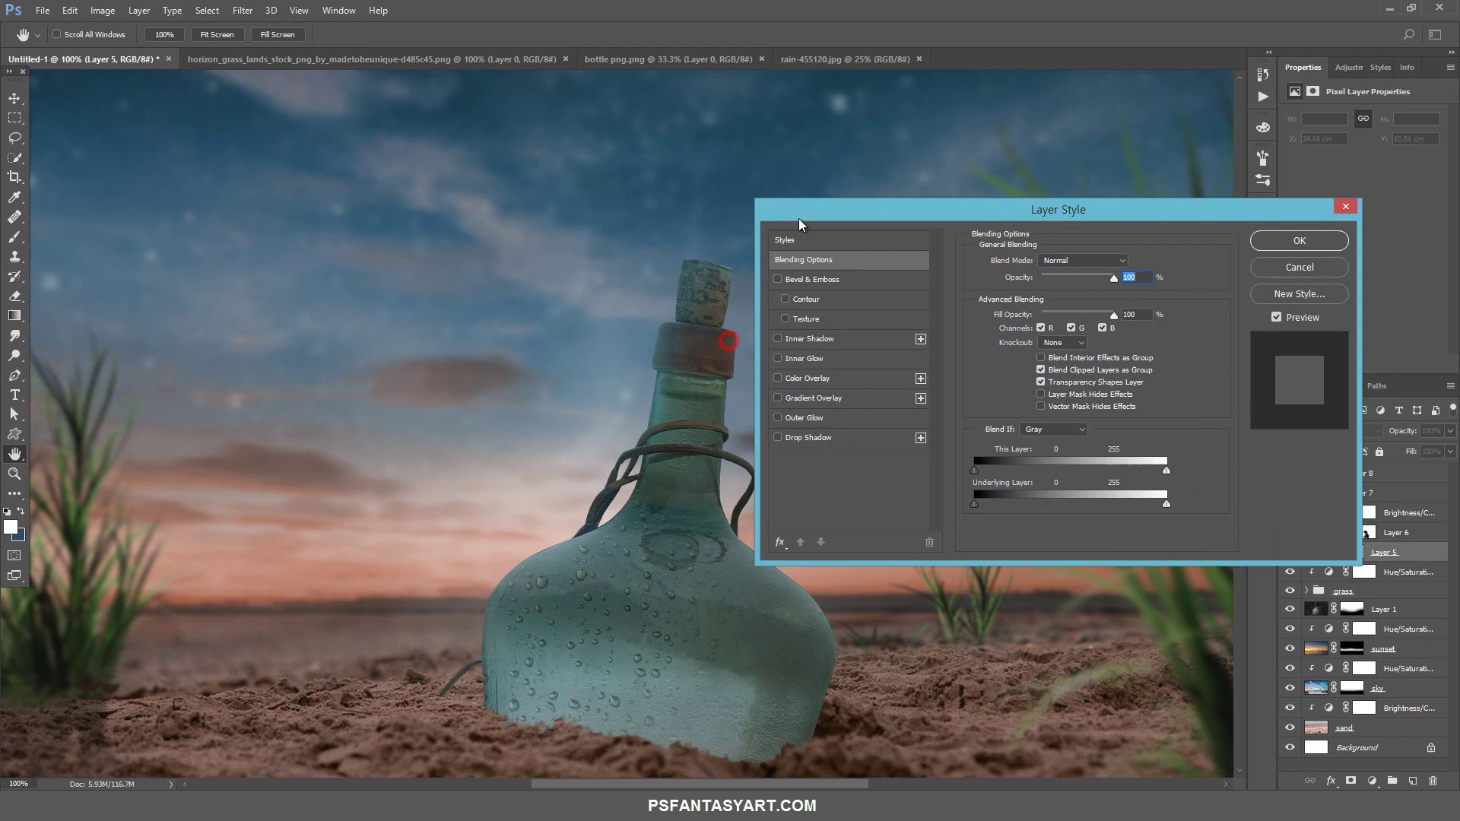
{"action": "left_click", "coordinate": [799, 340]}
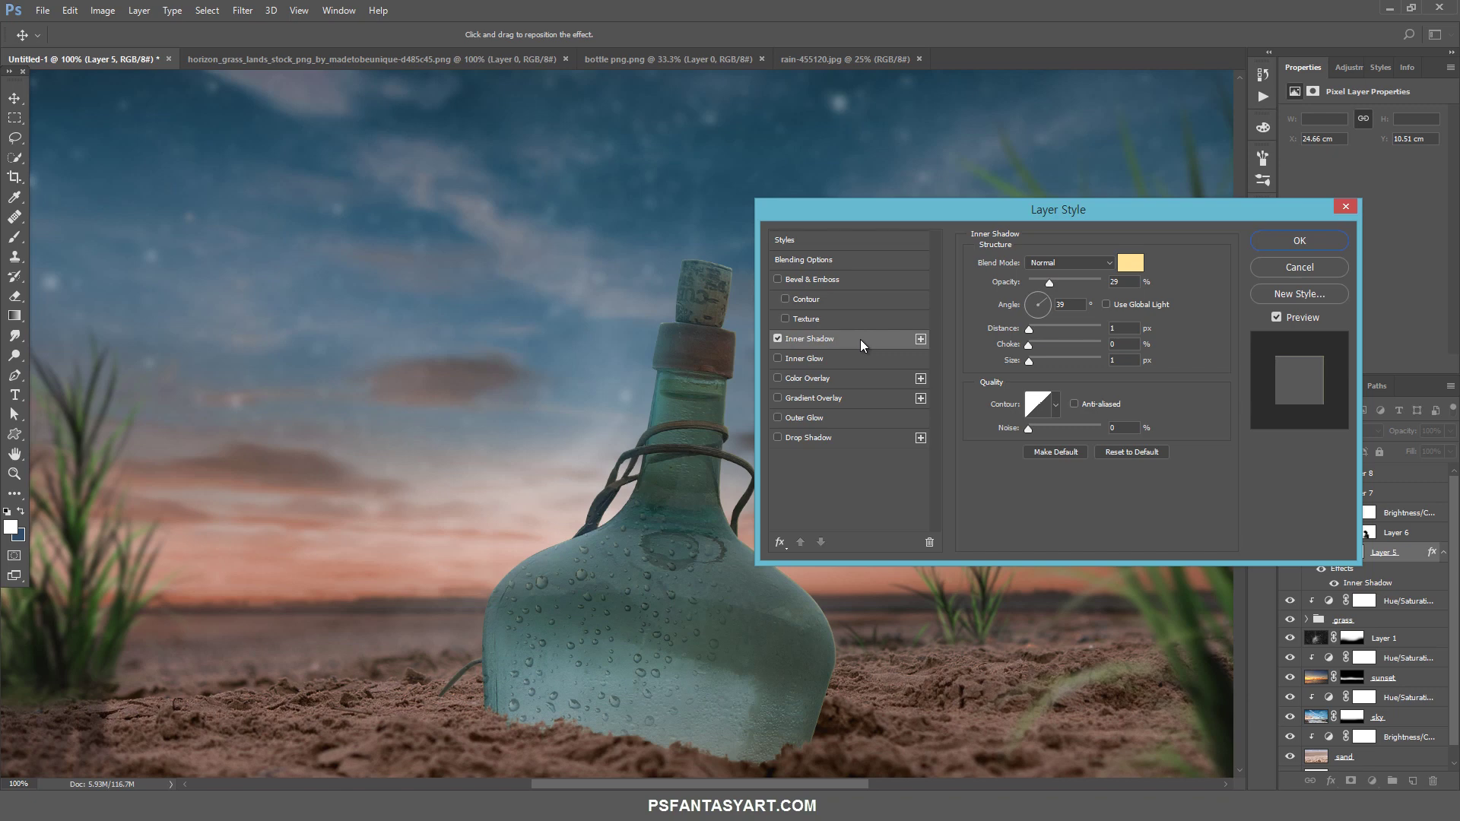
{"action": "left_click", "coordinate": [1133, 263]}
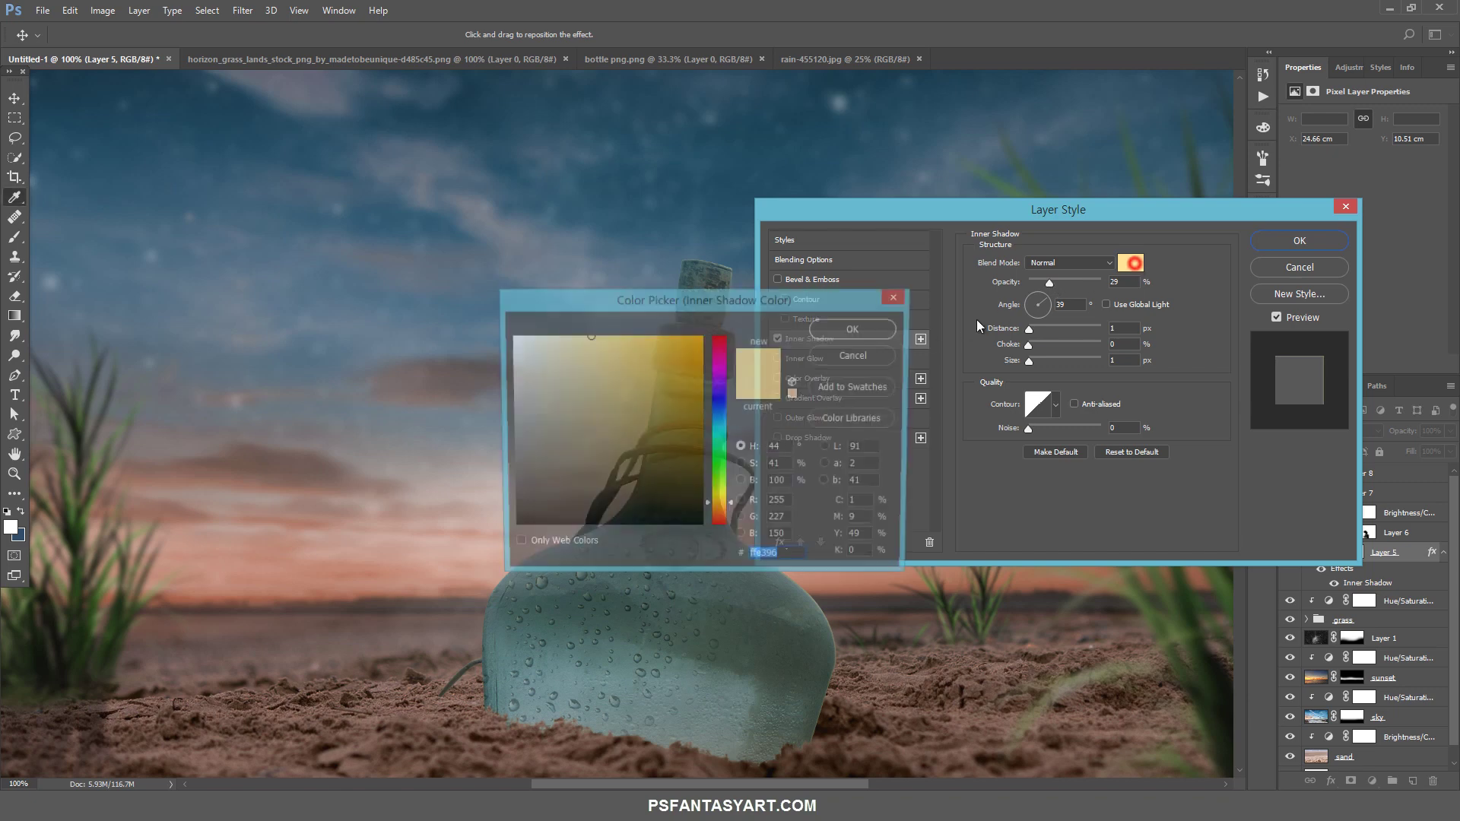
{"action": "type", "text": "ffffff"}
{"action": "left_click", "coordinate": [873, 333]}
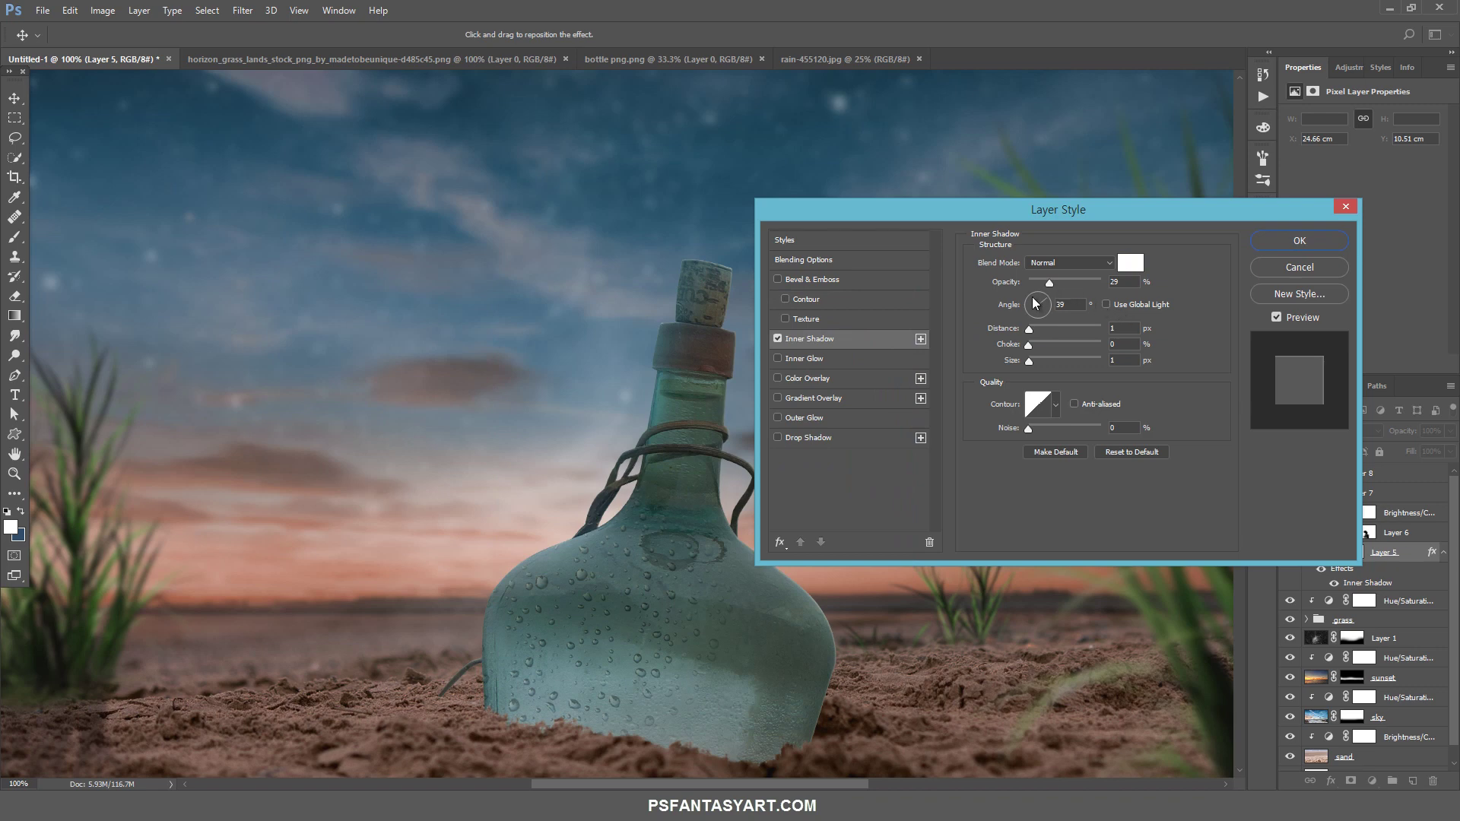
Set the inner shadow to 50% opacity, 135° angle and 0 px distance, and apply
{"action": "left_click", "coordinate": [1114, 281]}
{"action": "type", "text": "50"}
{"action": "left_click", "coordinate": [1034, 298]}
{"action": "type", "text": "0"}
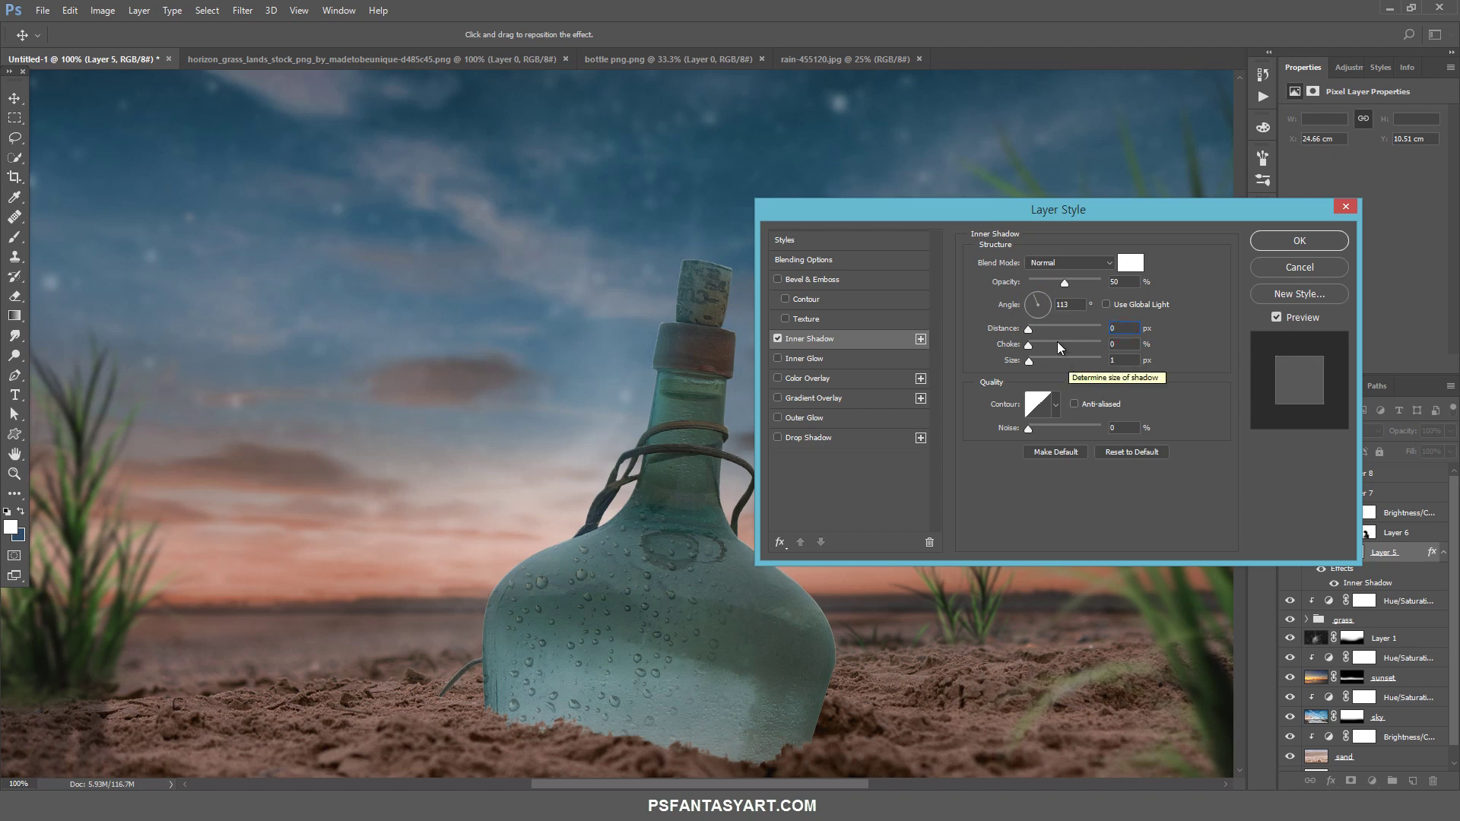
{"action": "left_click", "coordinate": [1032, 302]}
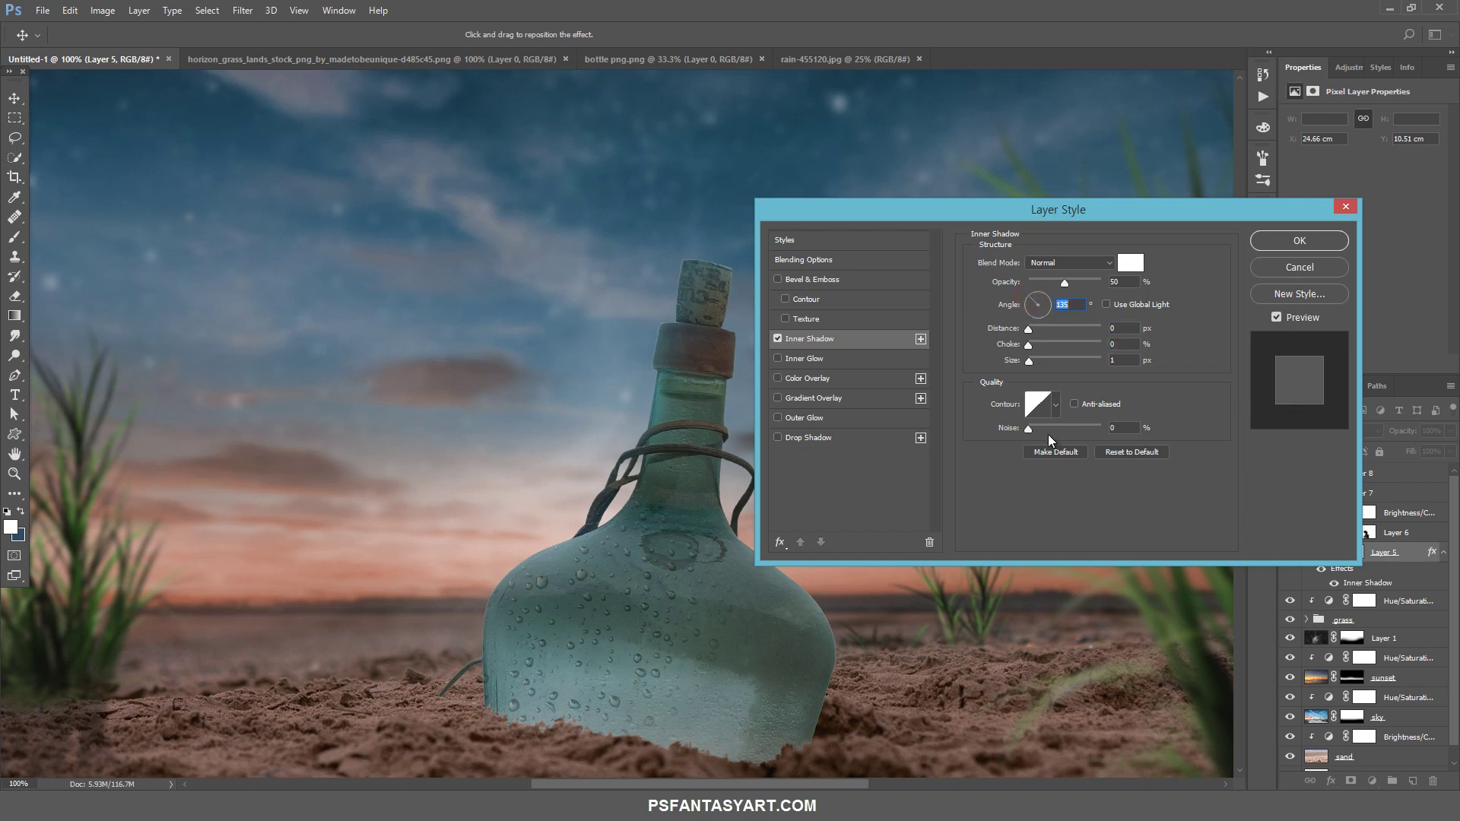
{"action": "left_click", "coordinate": [1290, 239]}
Group Layer 7 and Layer 8 into a layer group named 'bottle'
{"action": "key", "text": "b"}
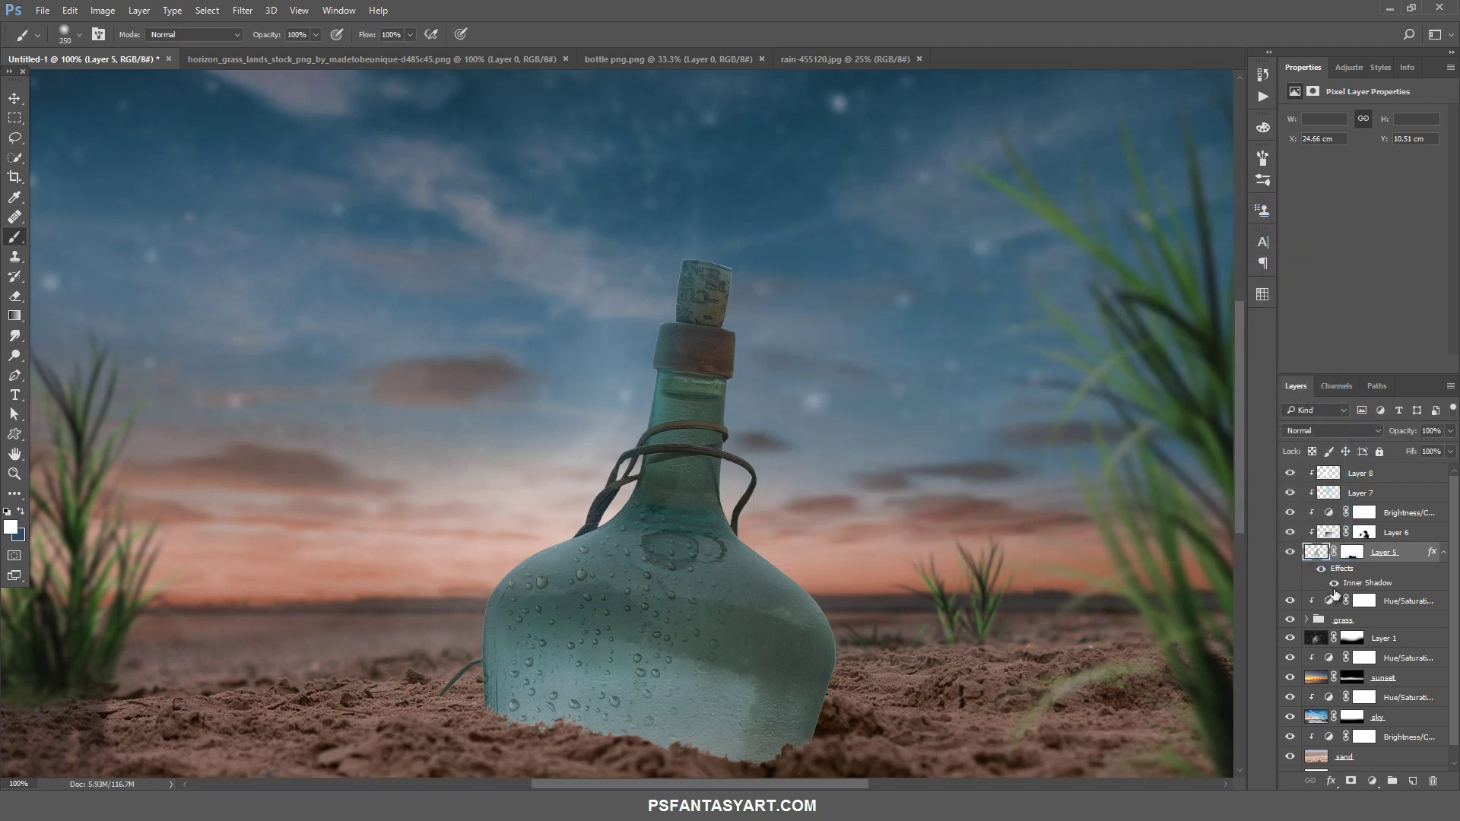
{"action": "left_click", "coordinate": [1333, 584]}
{"action": "left_click", "coordinate": [1361, 473]}
{"action": "left_click", "coordinate": [1361, 493], "text": "shift"}
{"action": "key", "text": "ctrl+g"}
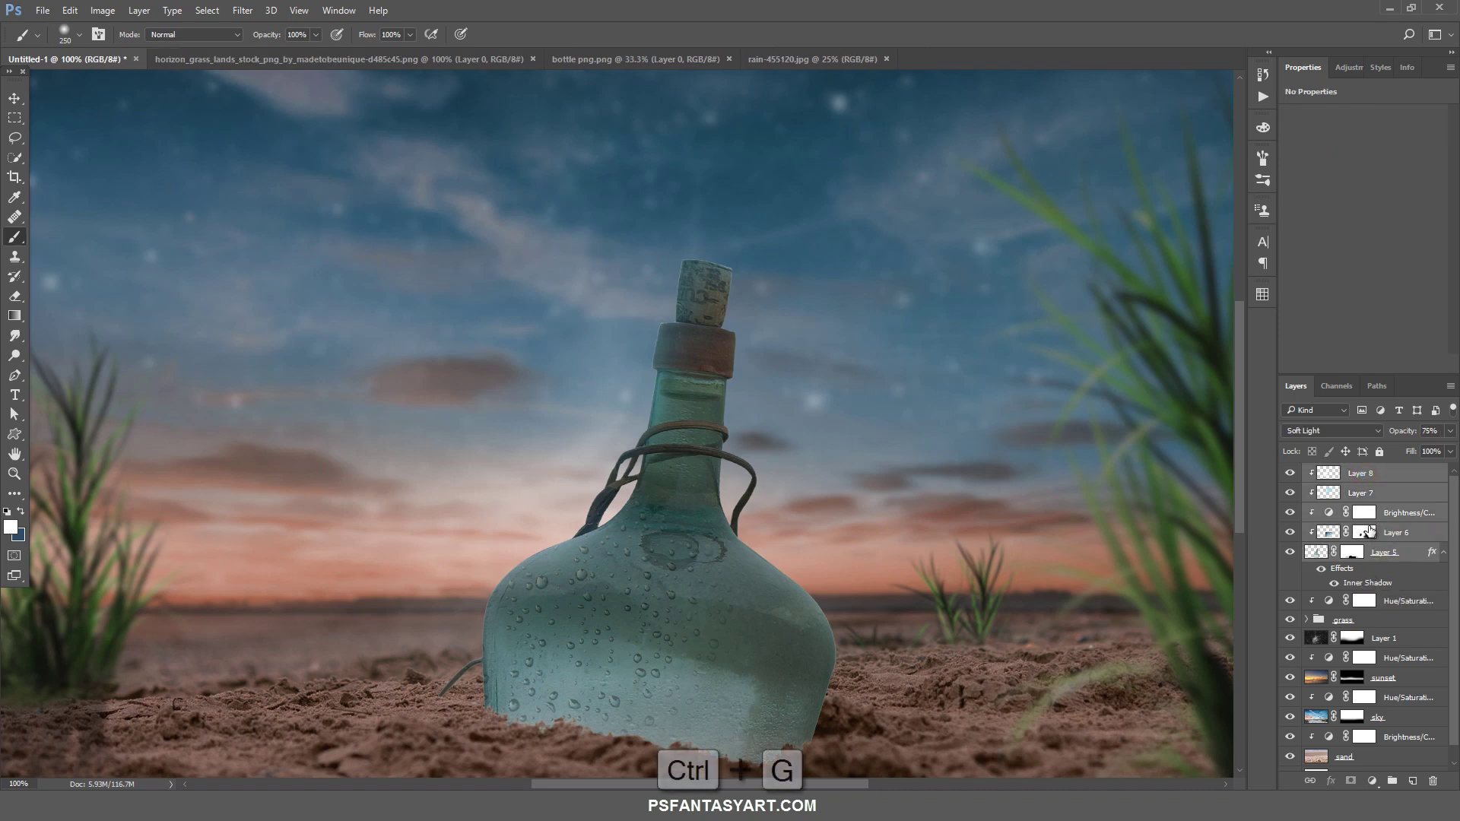
{"action": "double_click", "coordinate": [1344, 473]}
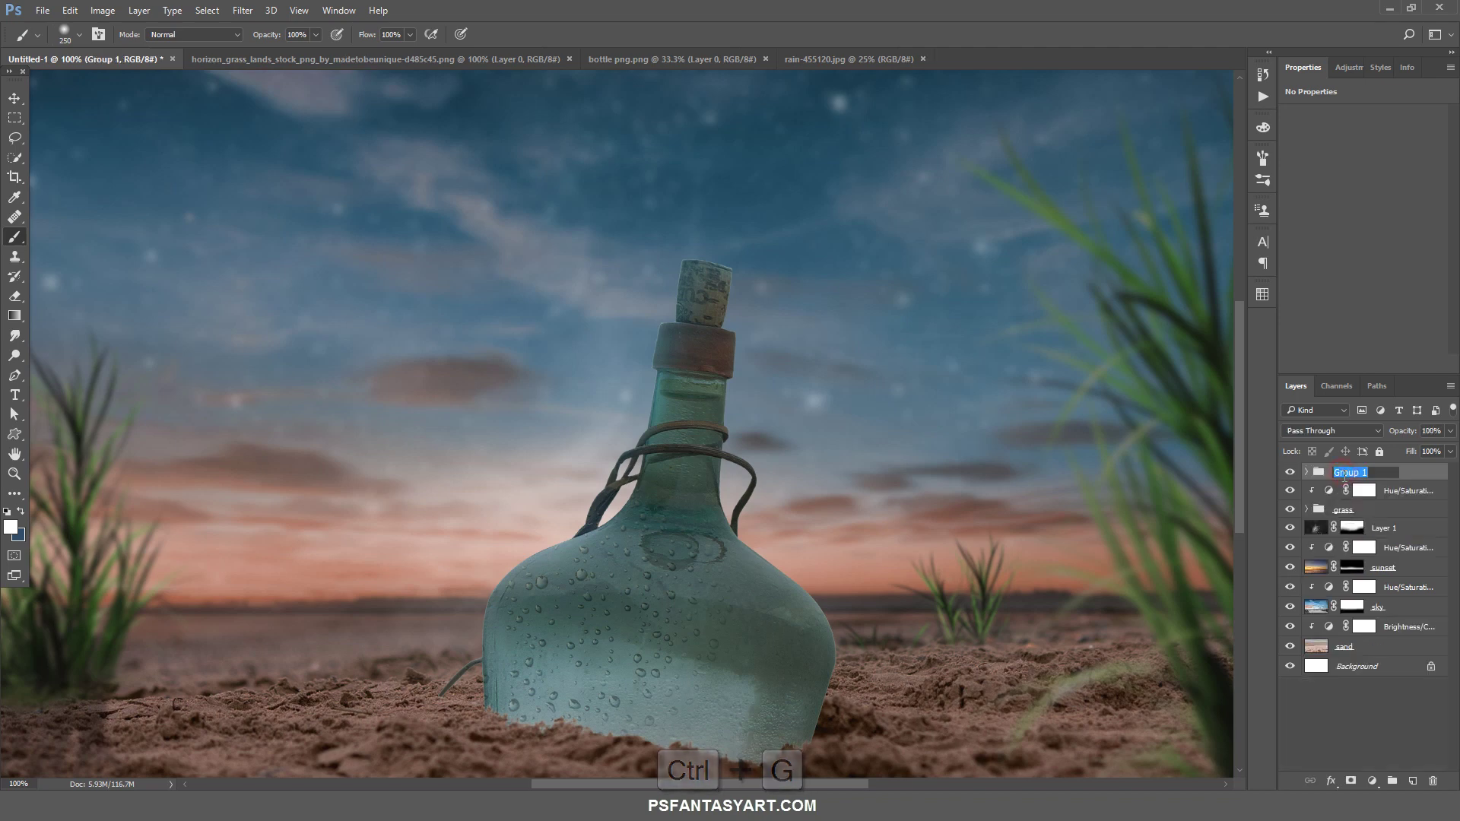
{"action": "type", "text": "bottle"}
{"action": "key", "text": "Return"}
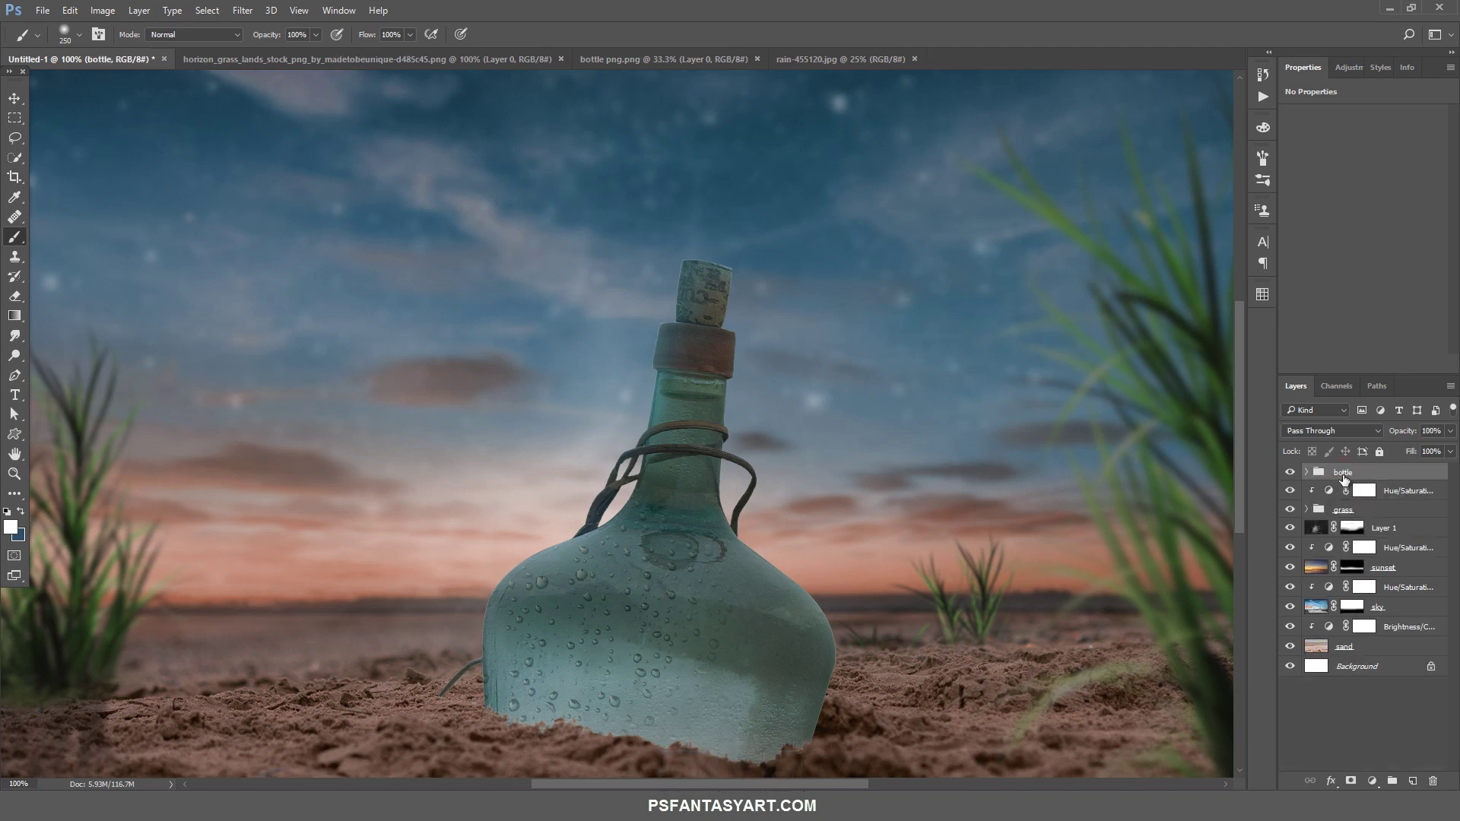
{"action": "key", "text": "z"}
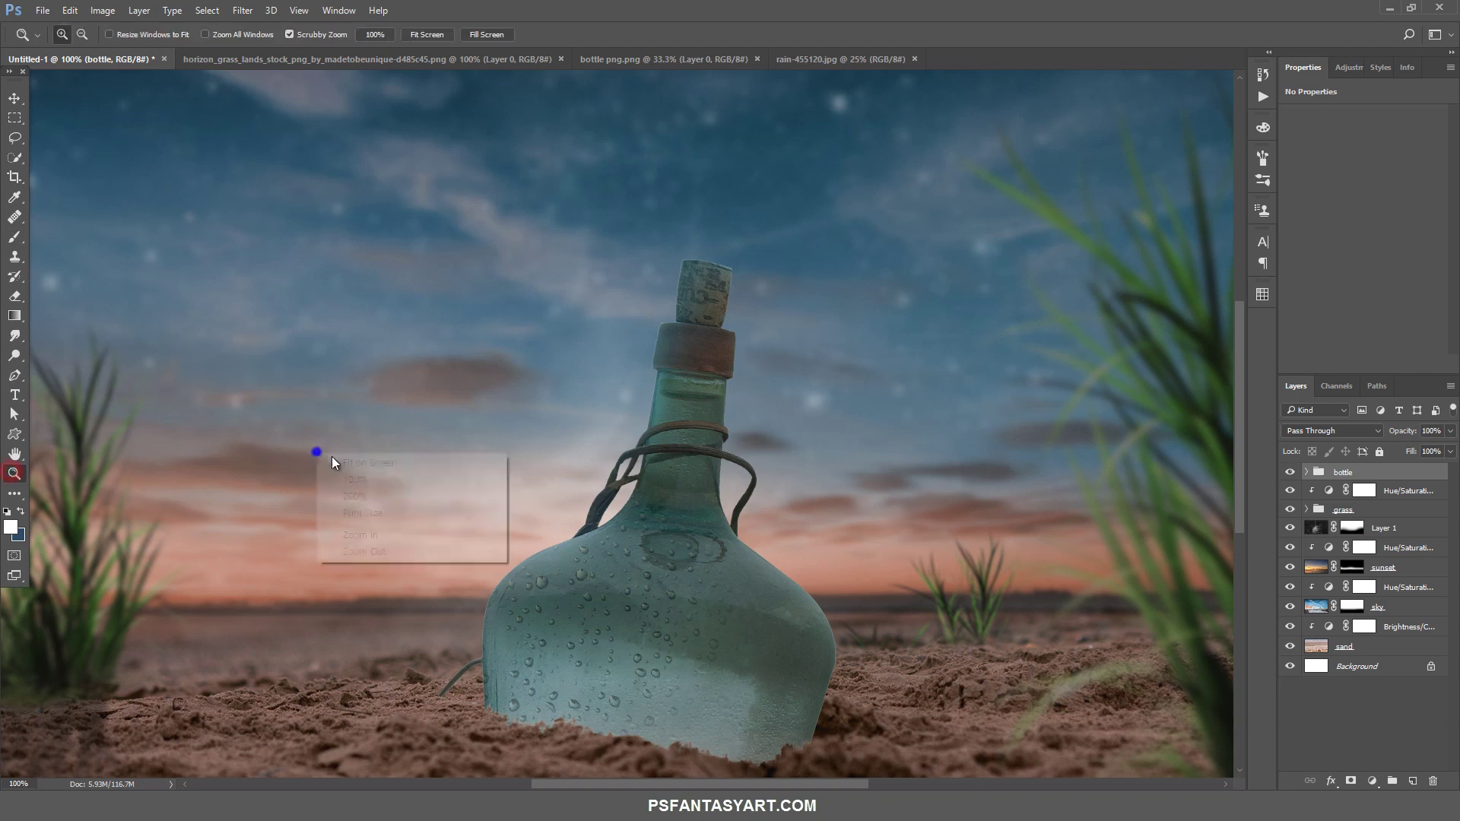
{"action": "left_click_drag", "start_coordinate": [335, 458], "coordinate": [326, 456]}
{"action": "right_click", "coordinate": [580, 415]}
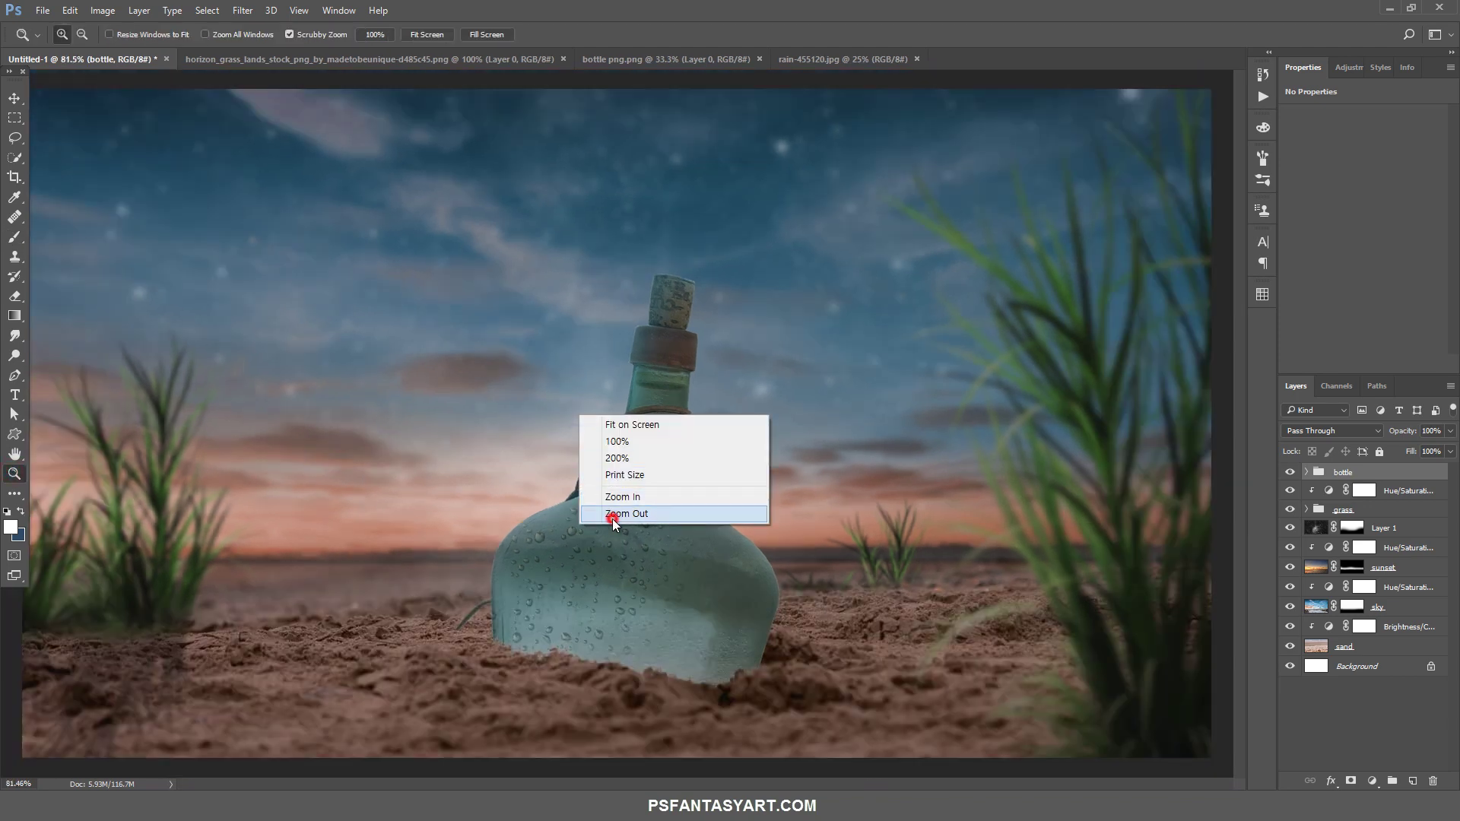
{"action": "left_click", "coordinate": [613, 517]}
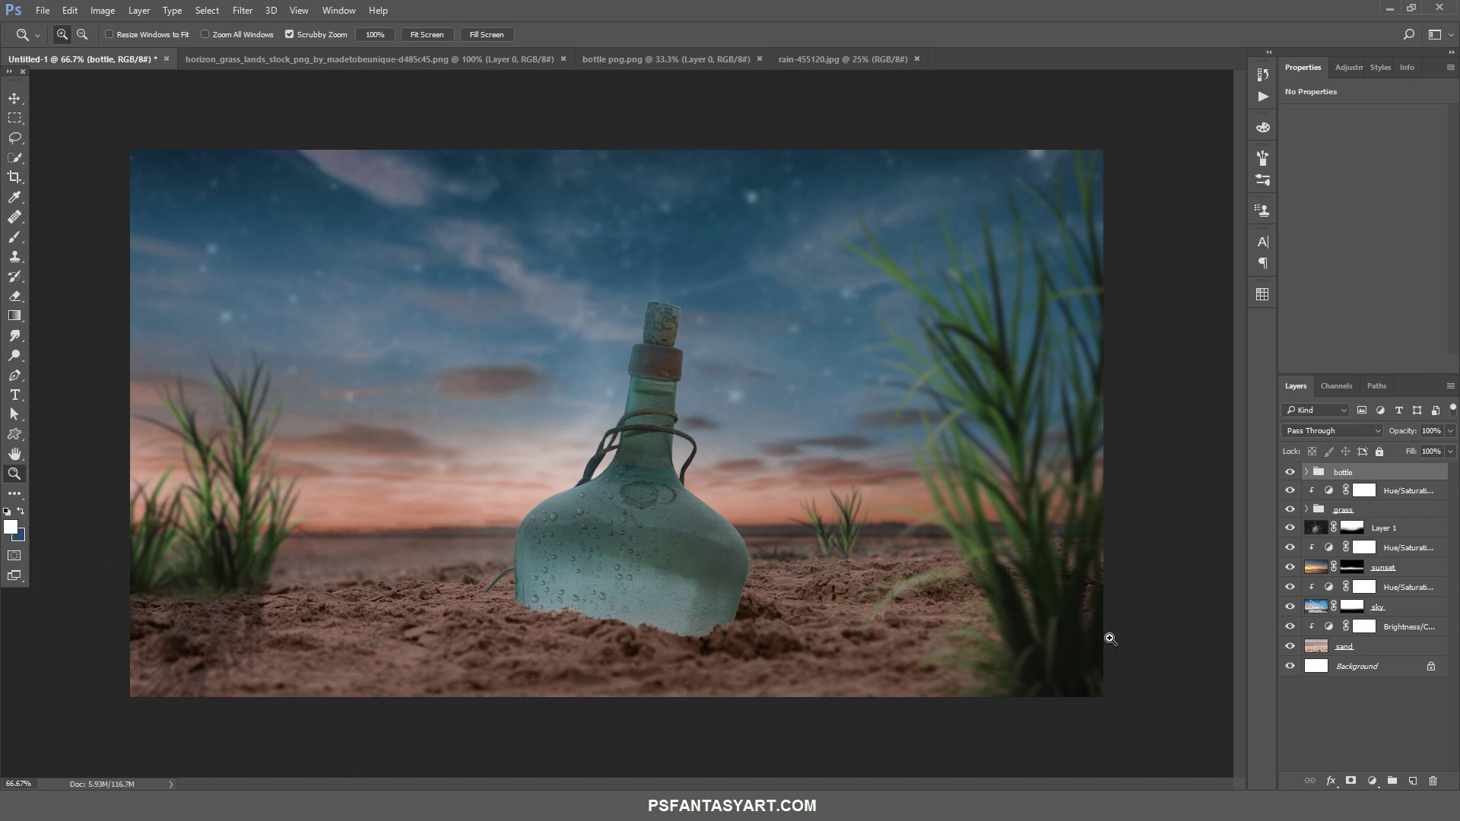
Add a new layer and set the foreground colour to dark navy #031321
{"action": "left_click", "coordinate": [1412, 780]}
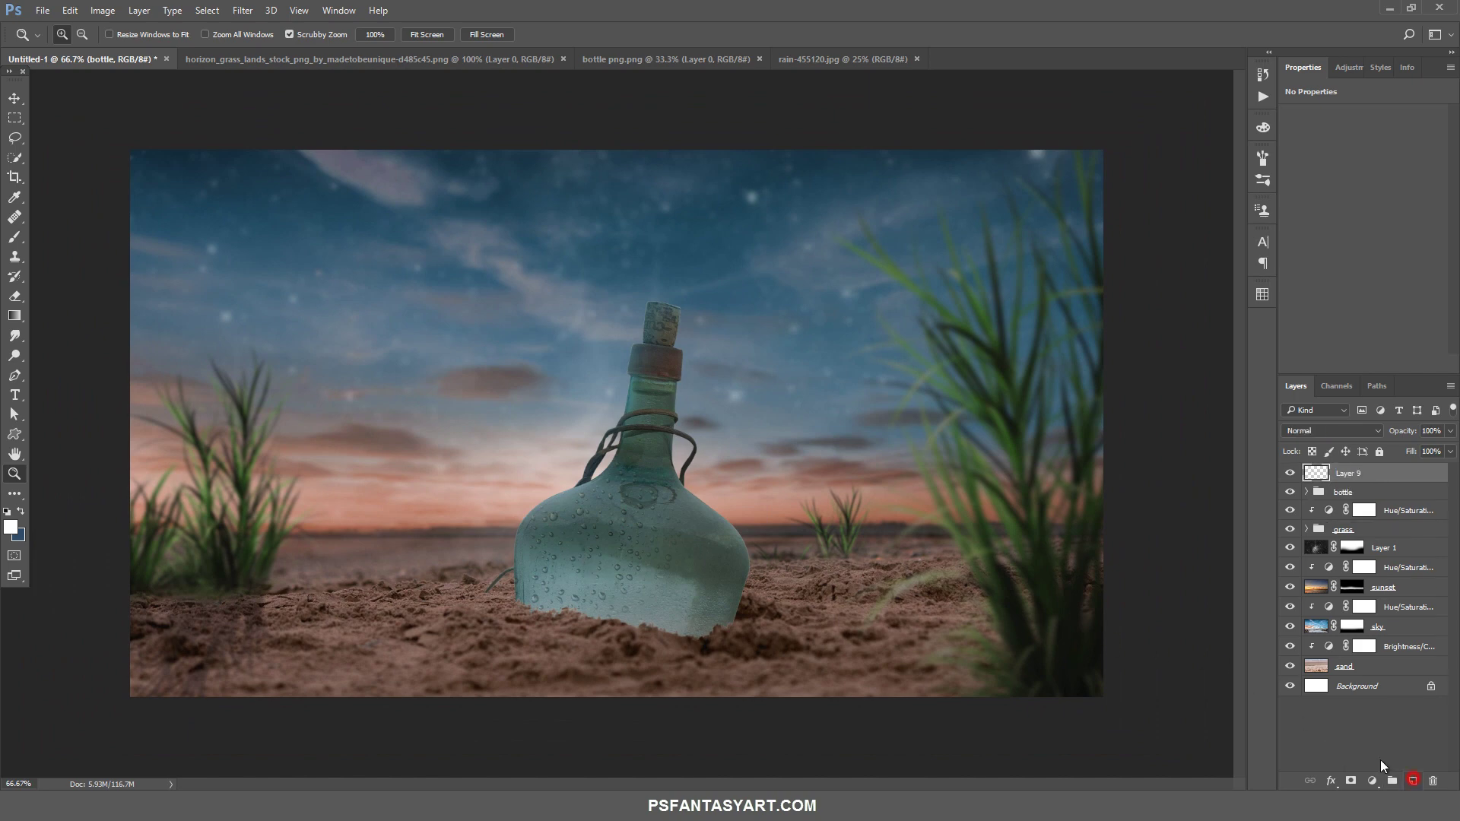
{"action": "left_click", "coordinate": [19, 530]}
{"action": "left_click", "coordinate": [567, 434]}
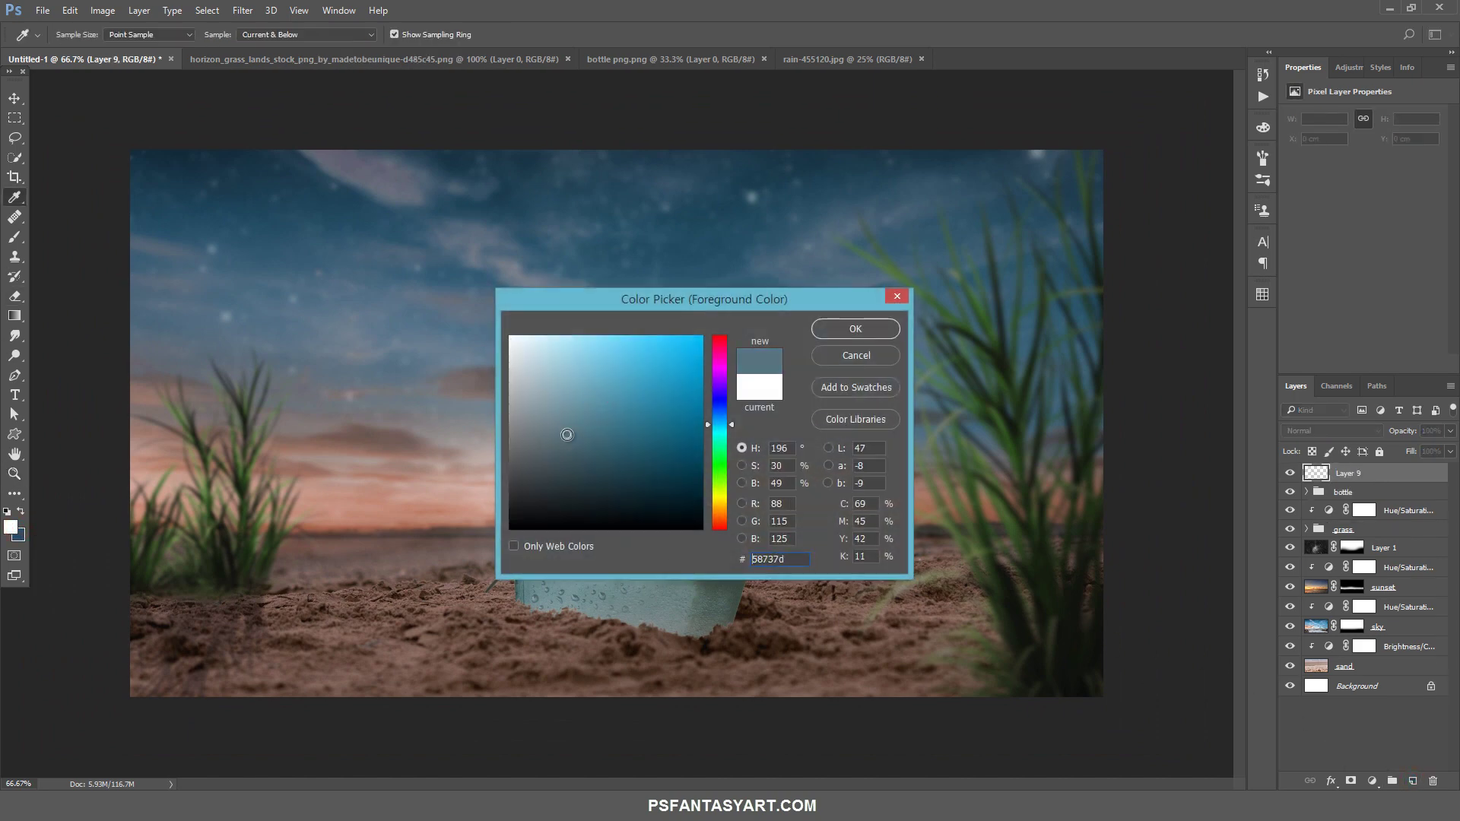
{"action": "left_click_drag", "start_coordinate": [567, 435], "coordinate": [567, 445]}
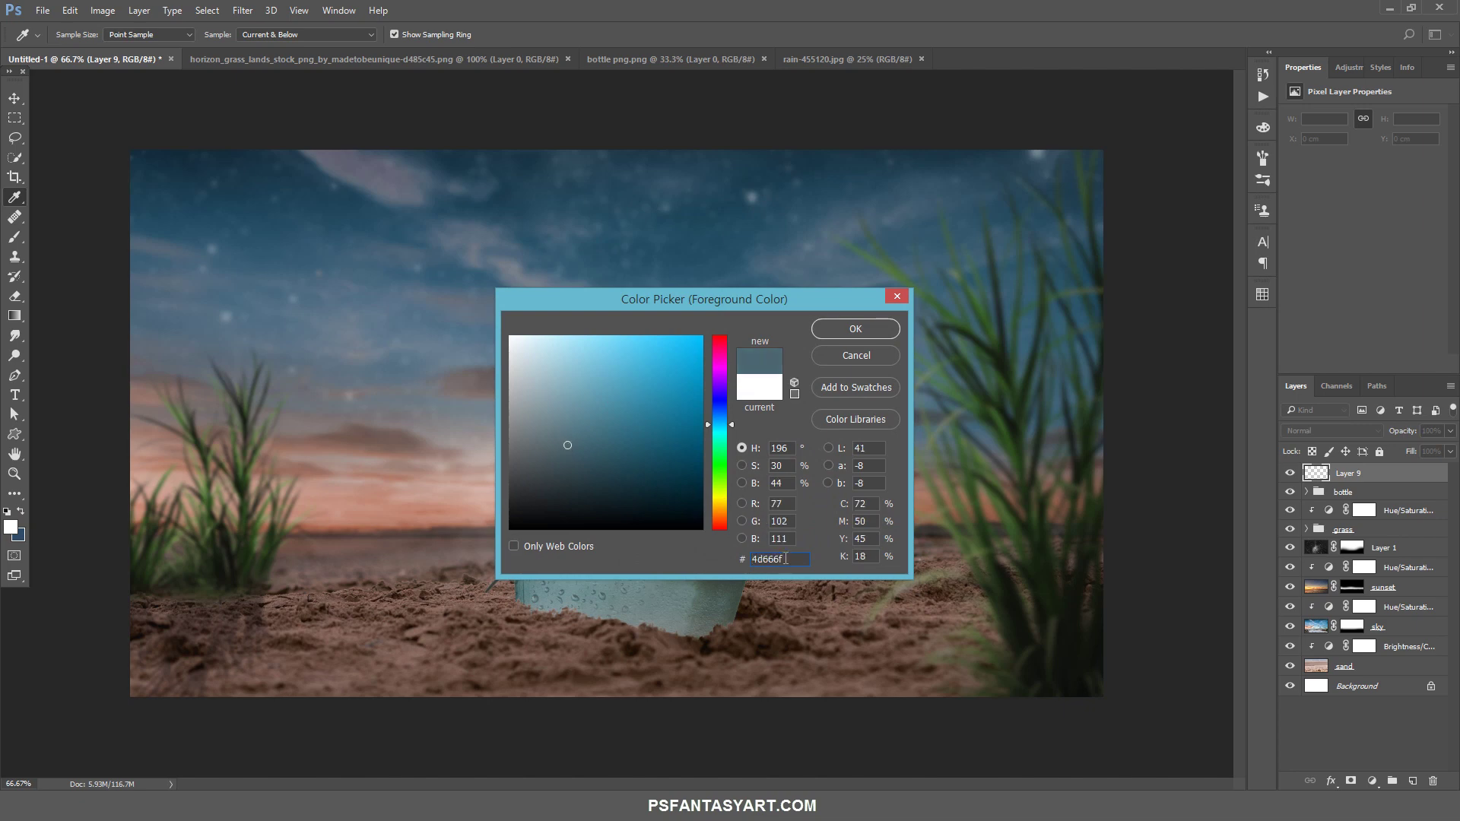
{"action": "left_click", "coordinate": [785, 559]}
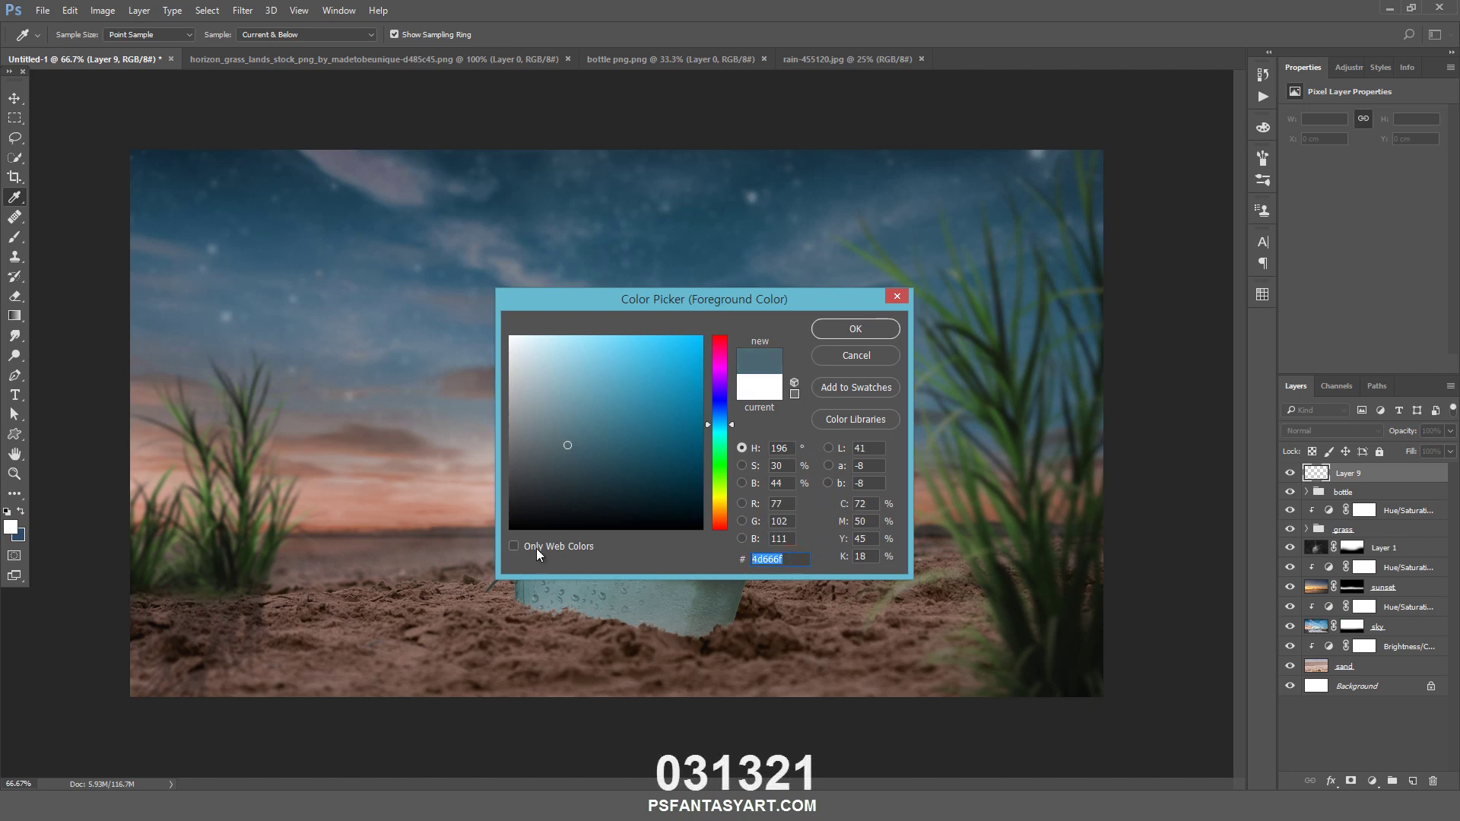
{"action": "type", "text": "0313"}
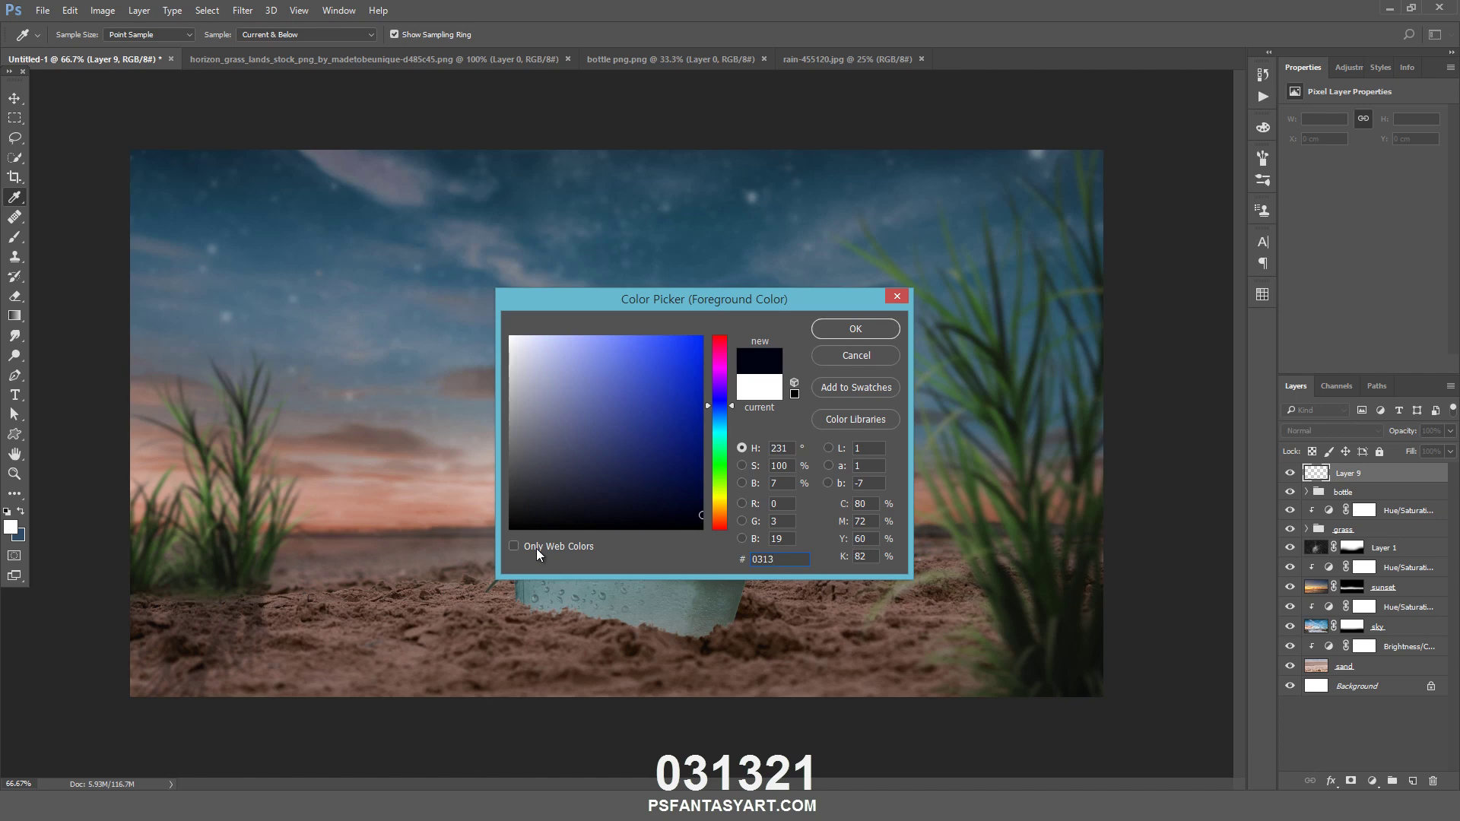
{"action": "type", "text": "21"}
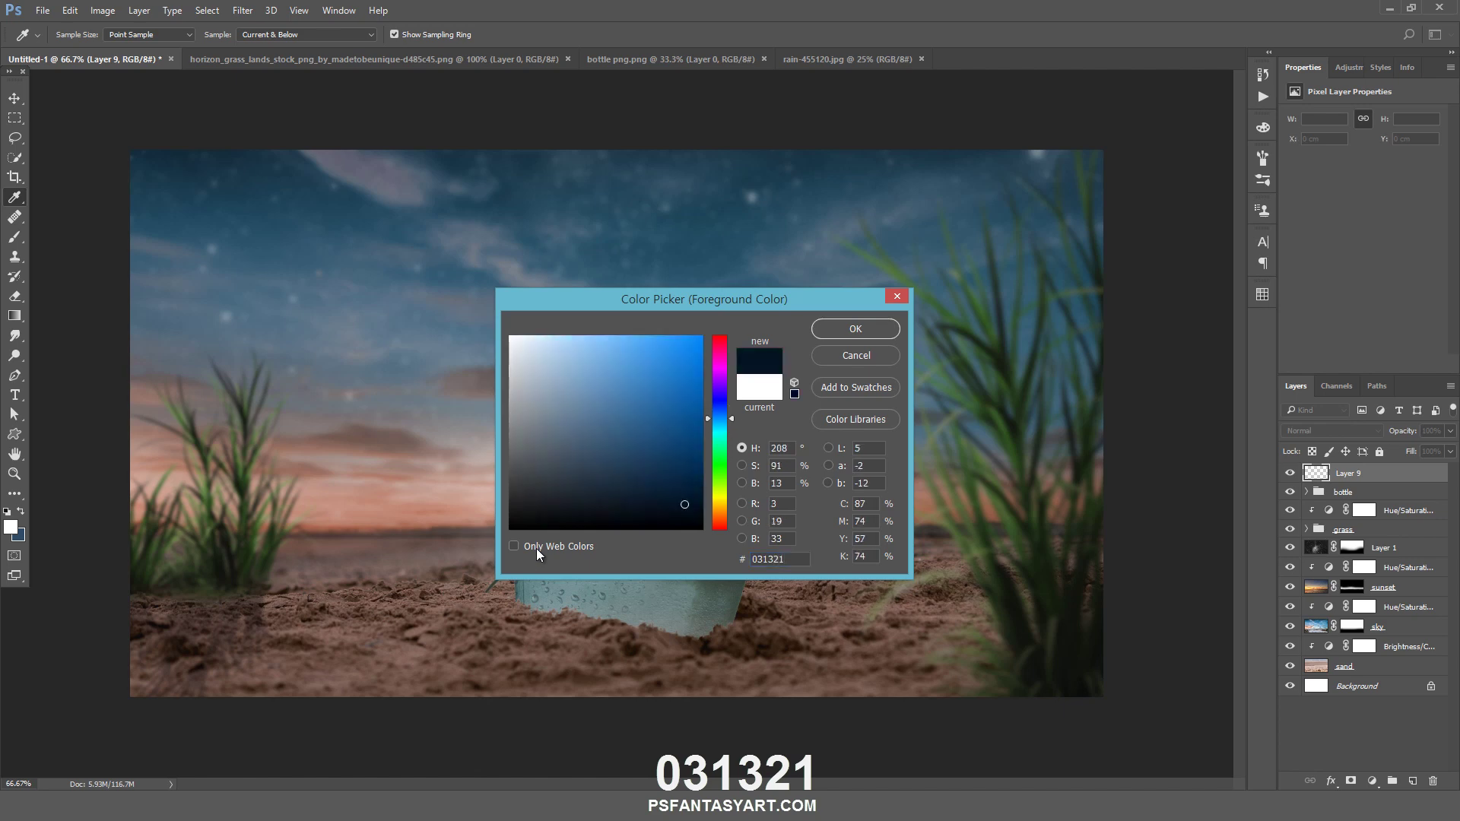
{"action": "key", "text": "Return"}
Paint a shadow across the sand under the bottle and lower the layer opacity to 13%
{"action": "key", "text": "b"}
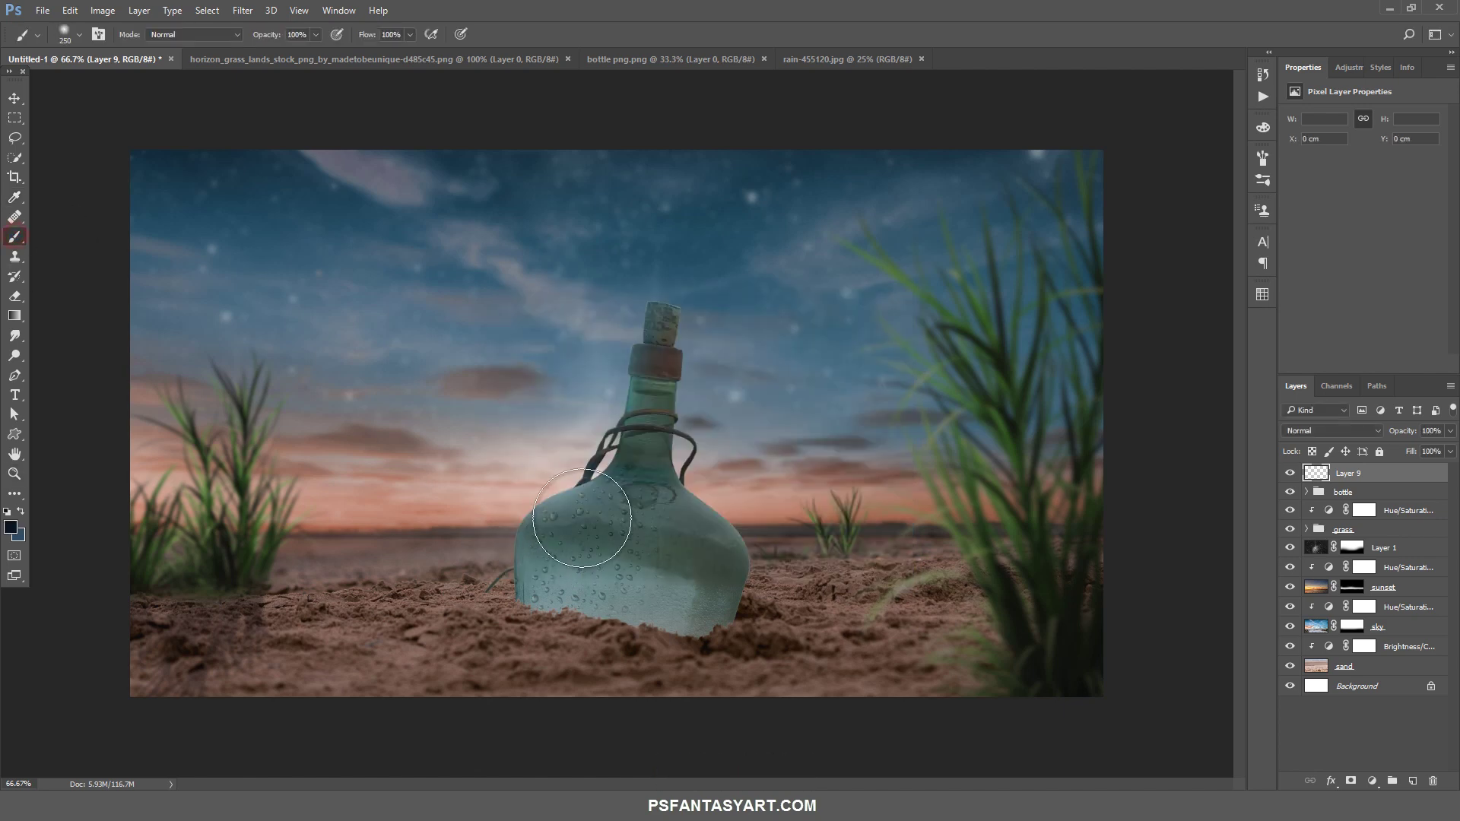
{"action": "left_click_drag", "start_coordinate": [574, 621], "coordinate": [798, 722]}
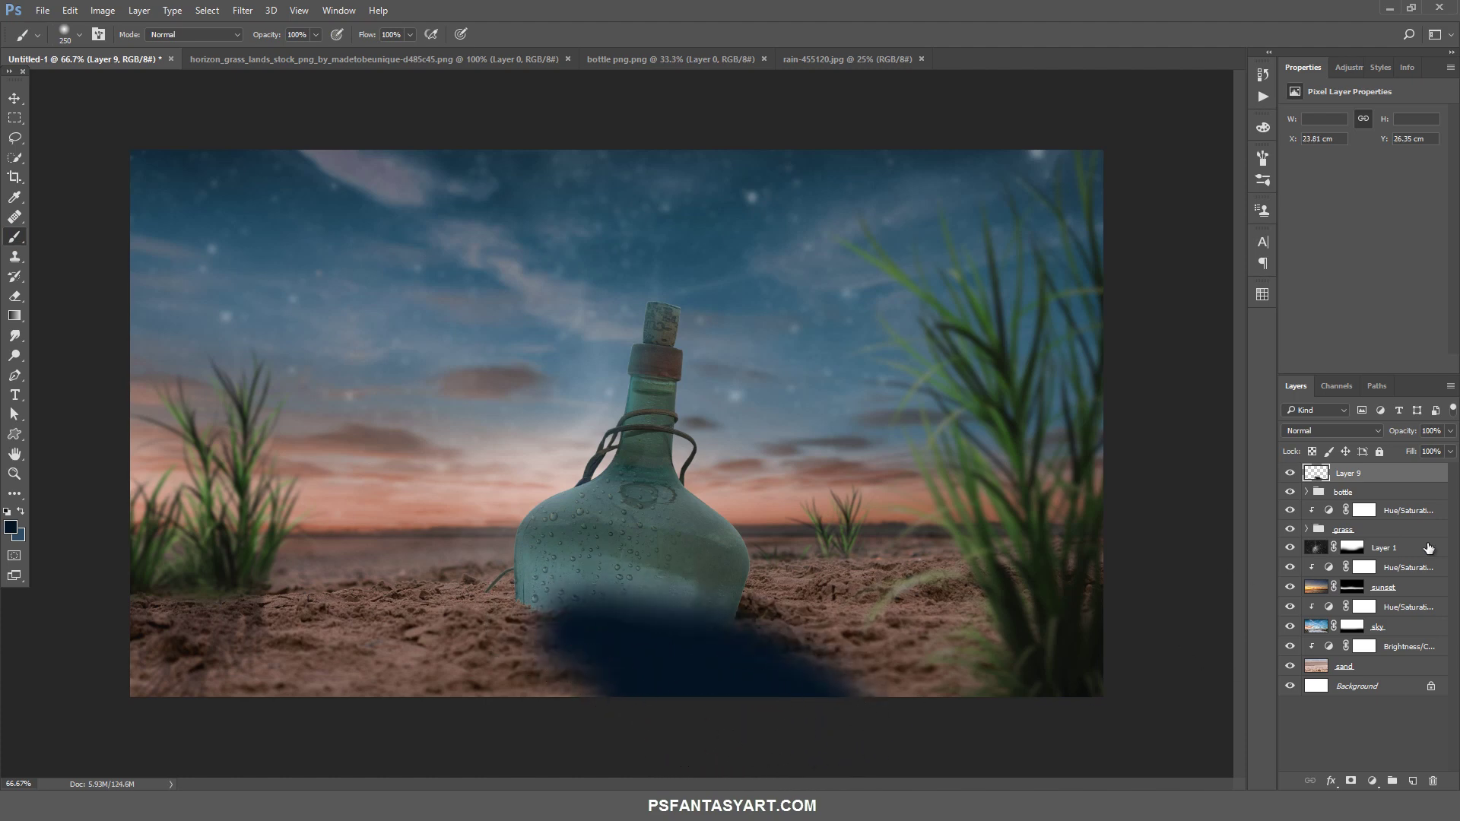
{"action": "left_click", "coordinate": [1448, 430]}
{"action": "left_click_drag", "start_coordinate": [1419, 456], "coordinate": [1388, 453]}
{"action": "left_click", "coordinate": [1290, 473]}
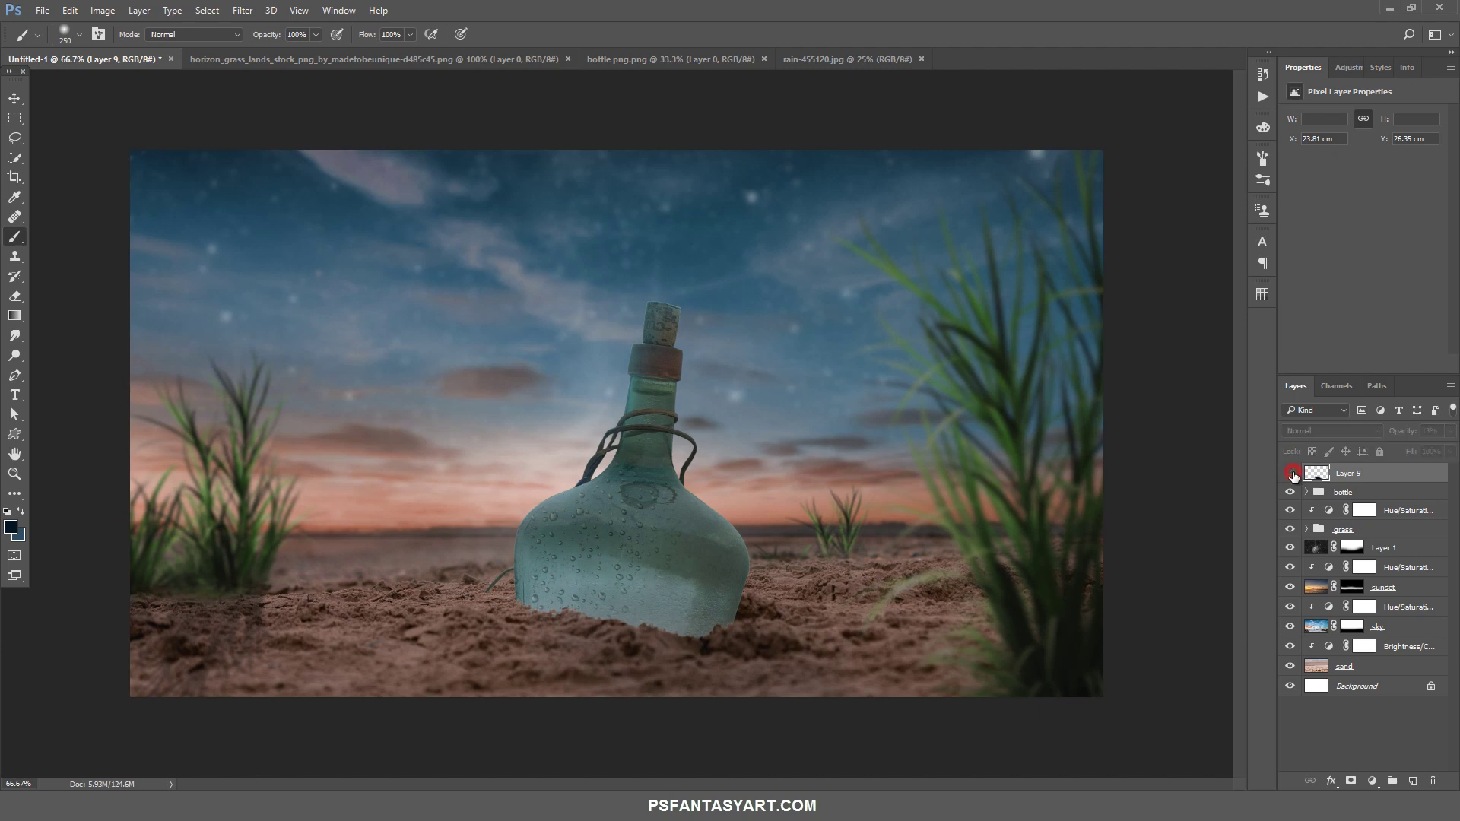
{"action": "left_click", "coordinate": [1290, 473]}
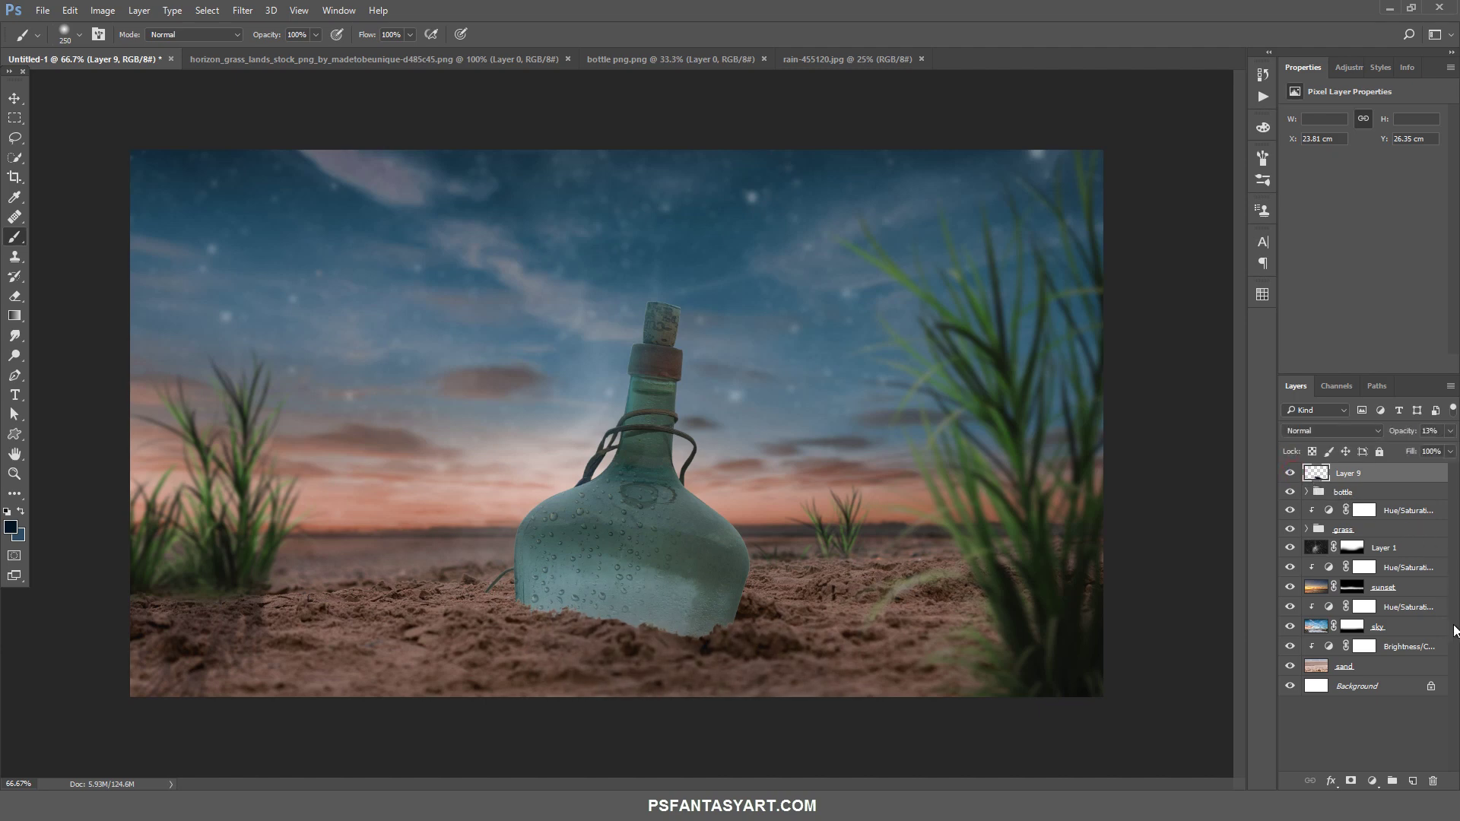
Add a new layer and set the foreground colour to bright blue #008aff
{"action": "left_click", "coordinate": [1373, 493]}
{"action": "left_click", "coordinate": [1412, 781]}
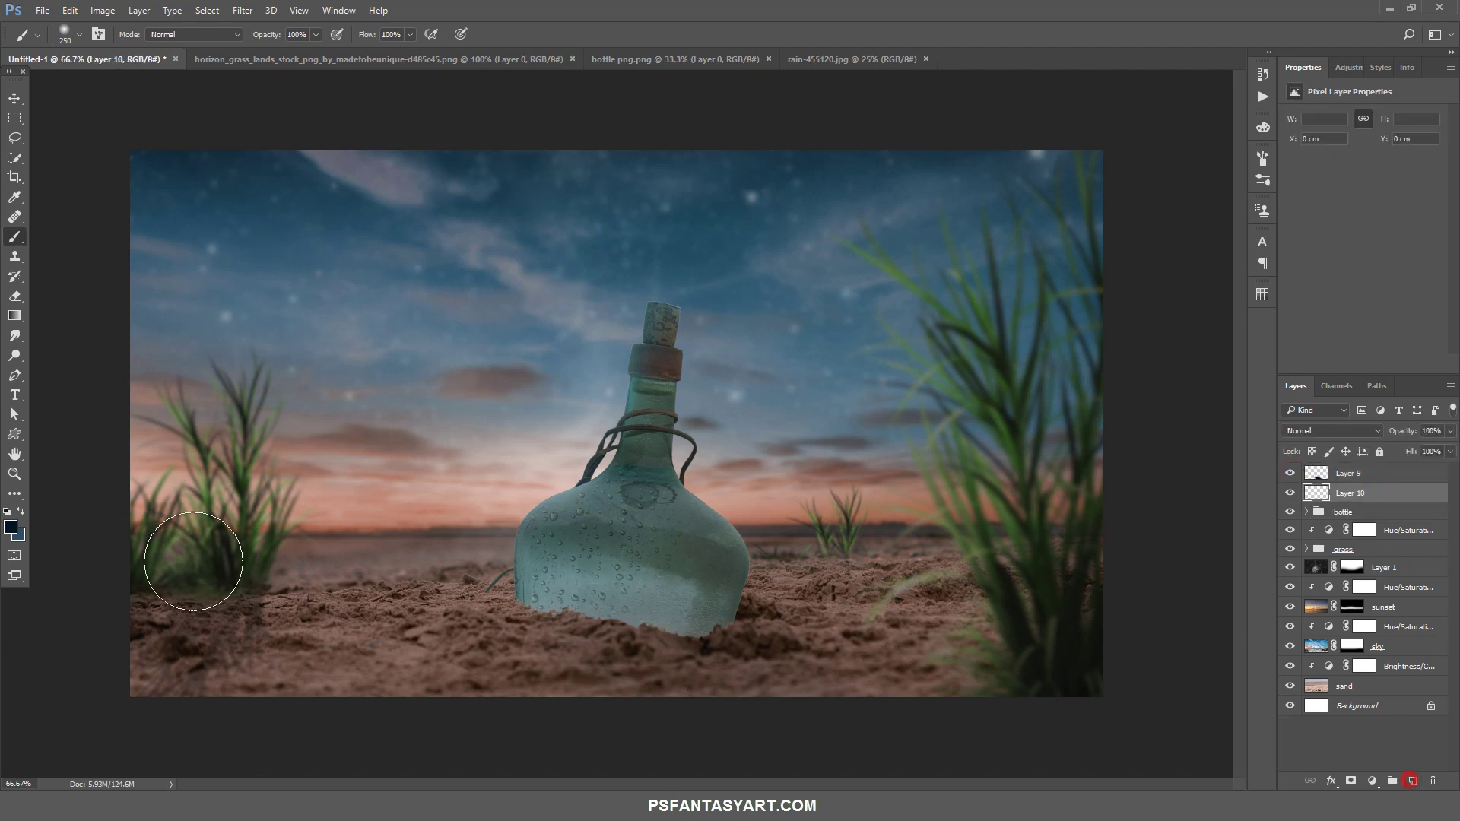
{"action": "left_click", "coordinate": [9, 529]}
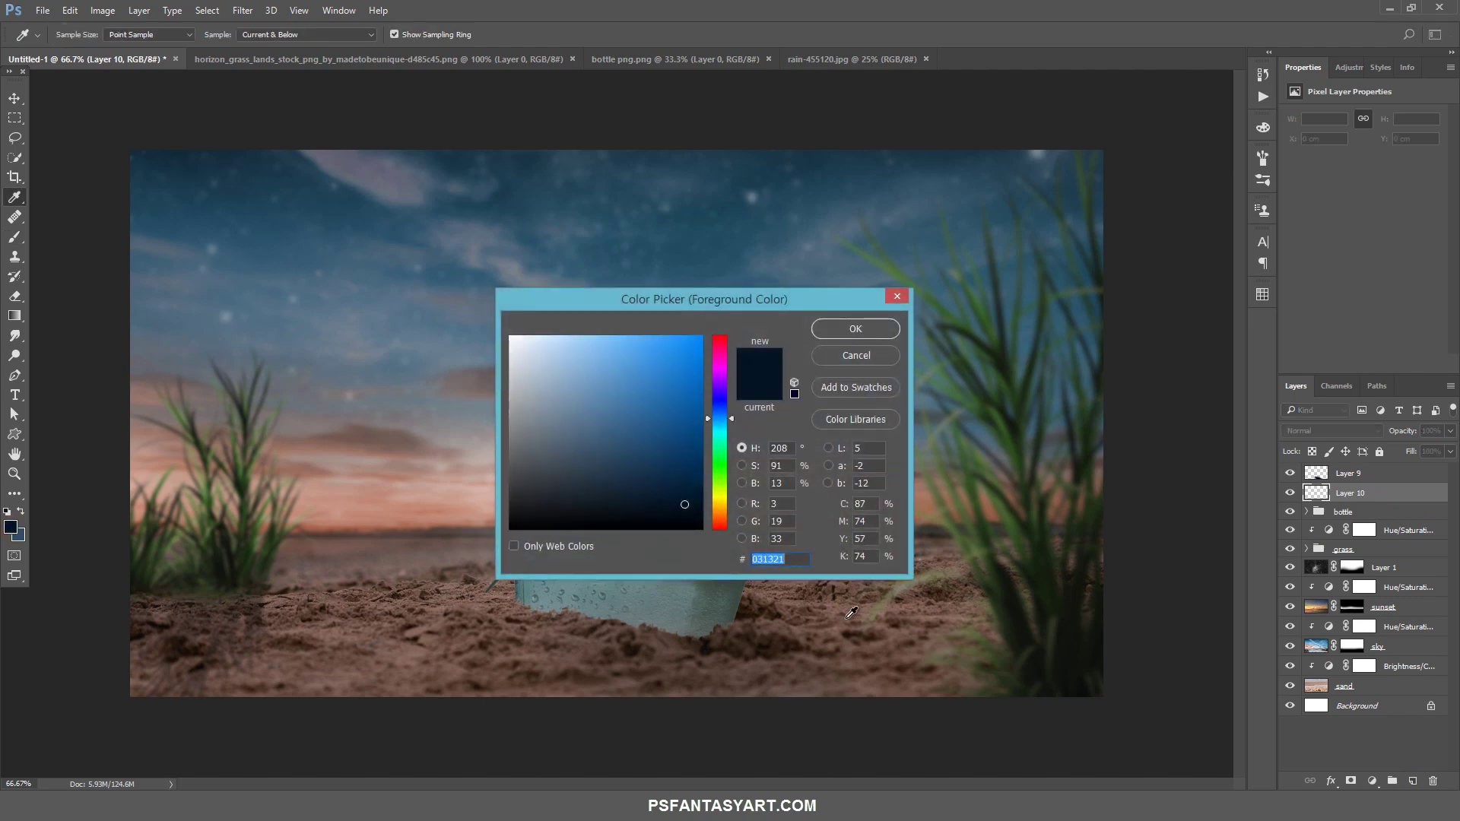
{"action": "type", "text": "008"}
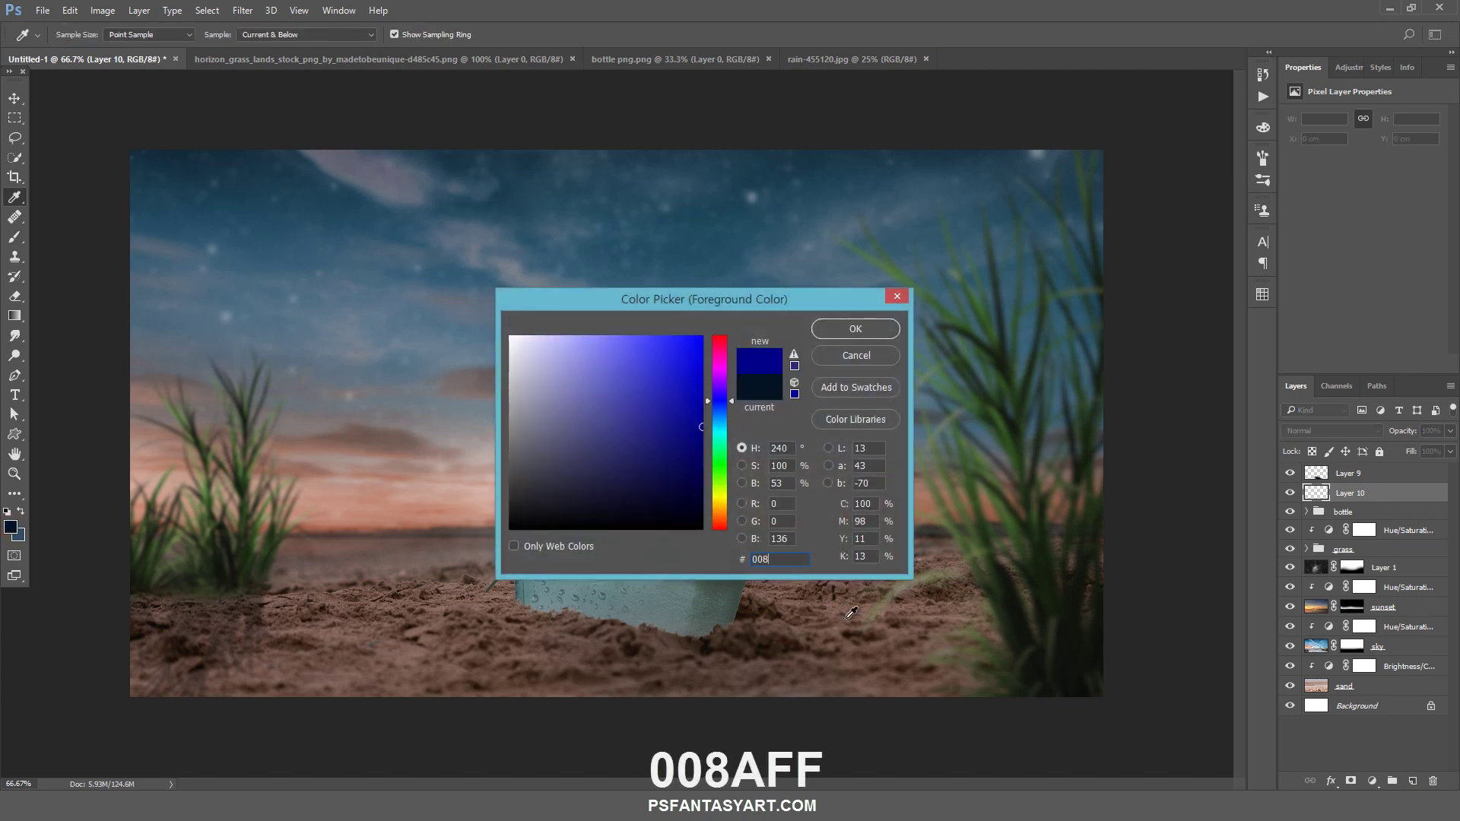
{"action": "type", "text": "aff"}
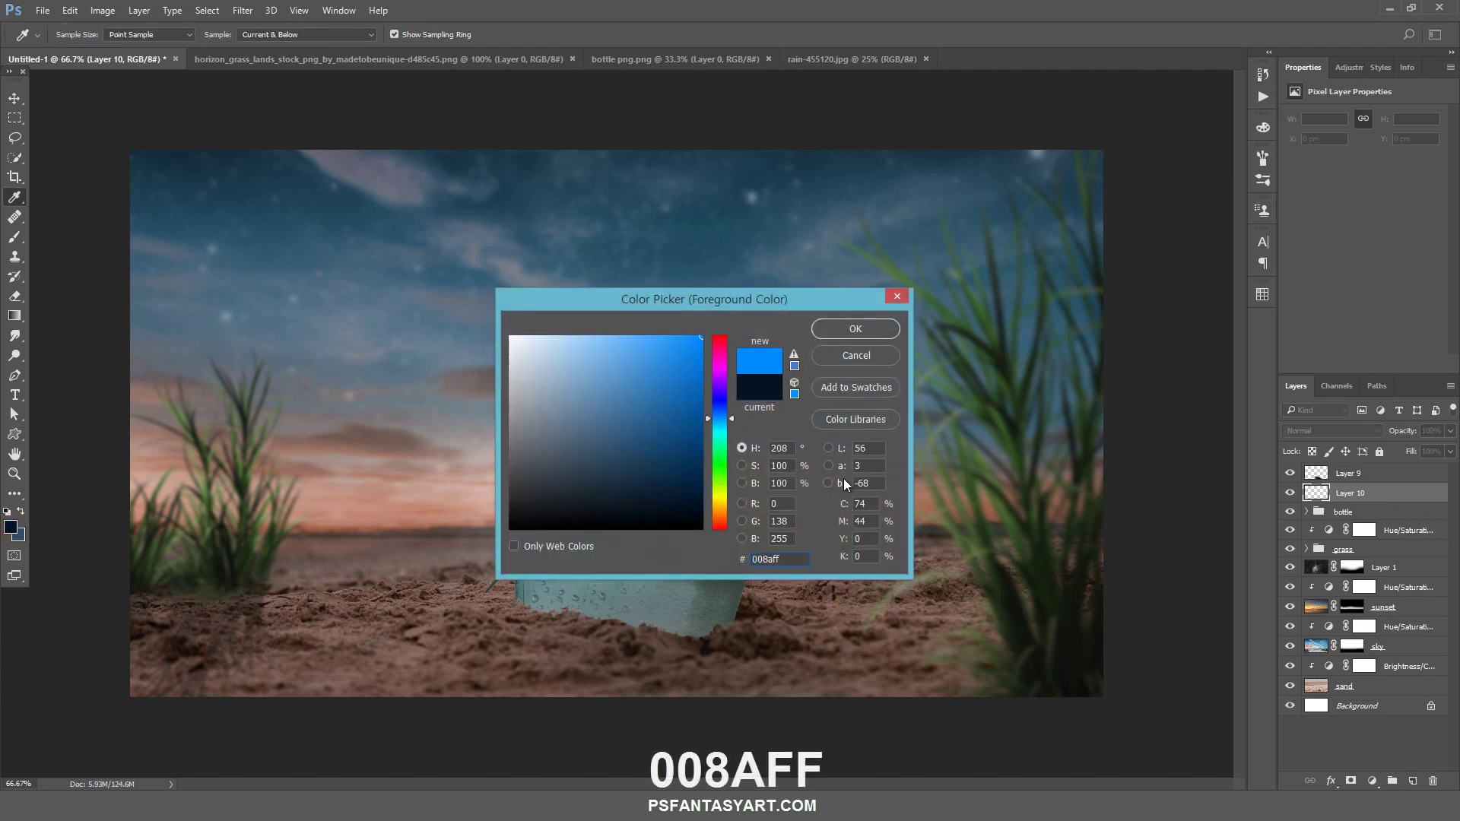
{"action": "left_click", "coordinate": [854, 329]}
{"action": "key", "text": "b"}
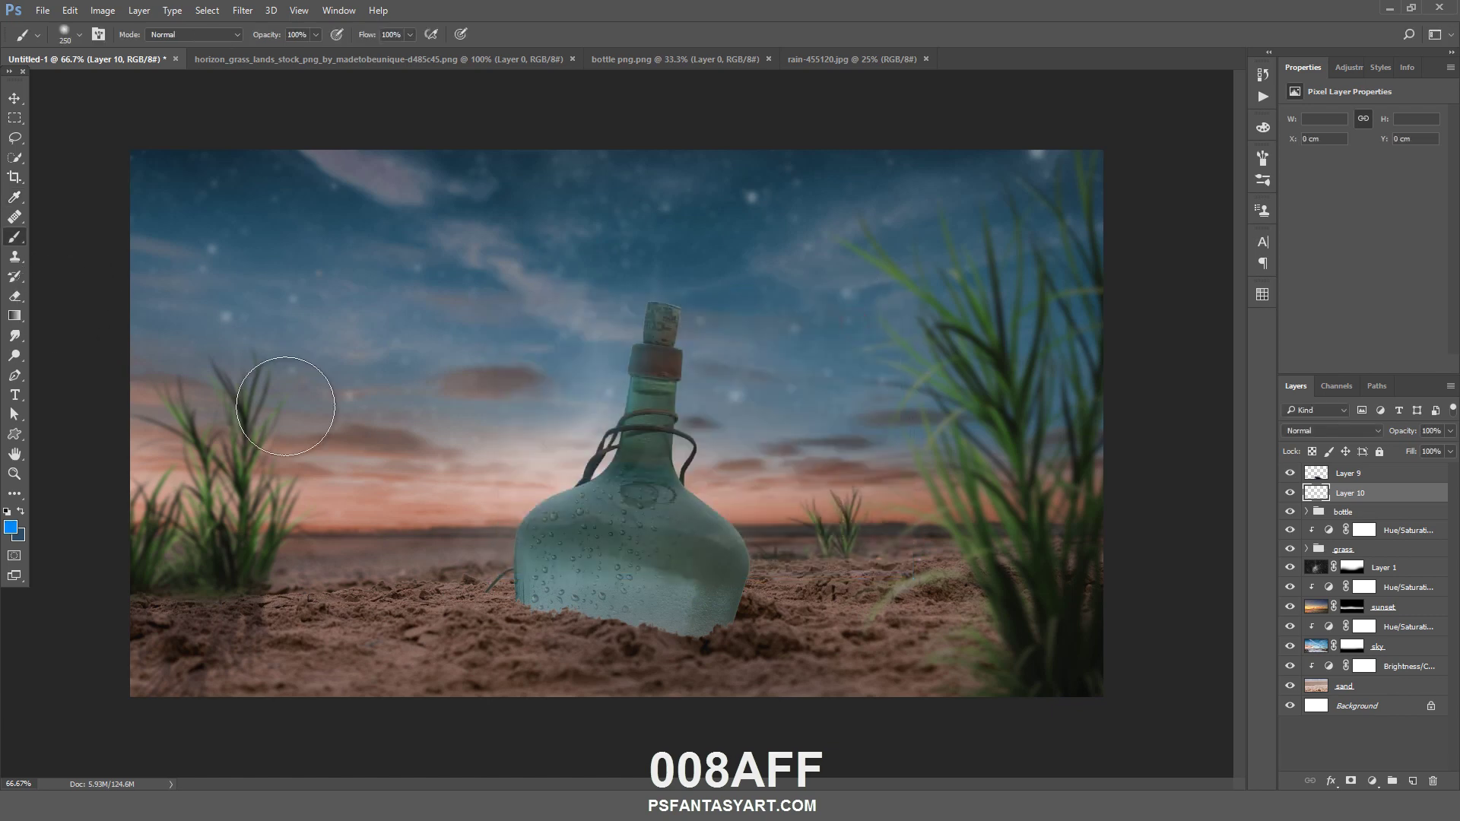
Dab a 600 px soft blue glow over the bottle and set the layer to Screen
{"action": "key", "text": "ctrl+bracketright"}
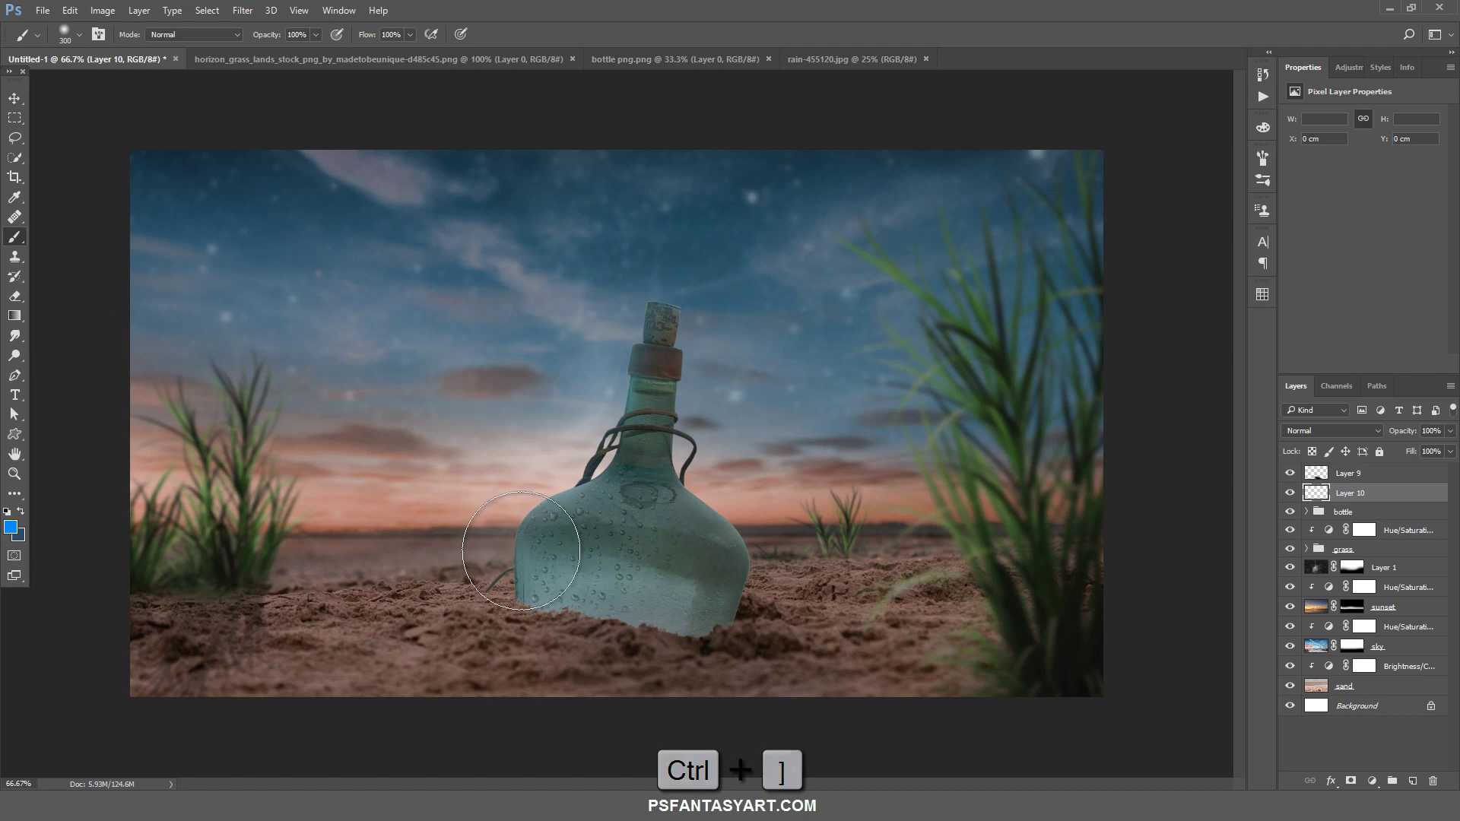
{"action": "key", "text": "bracketright"}
{"action": "key", "text": "bracketright"}
{"action": "key", "text": "bracketright"}
{"action": "key", "text": "bracketleft"}
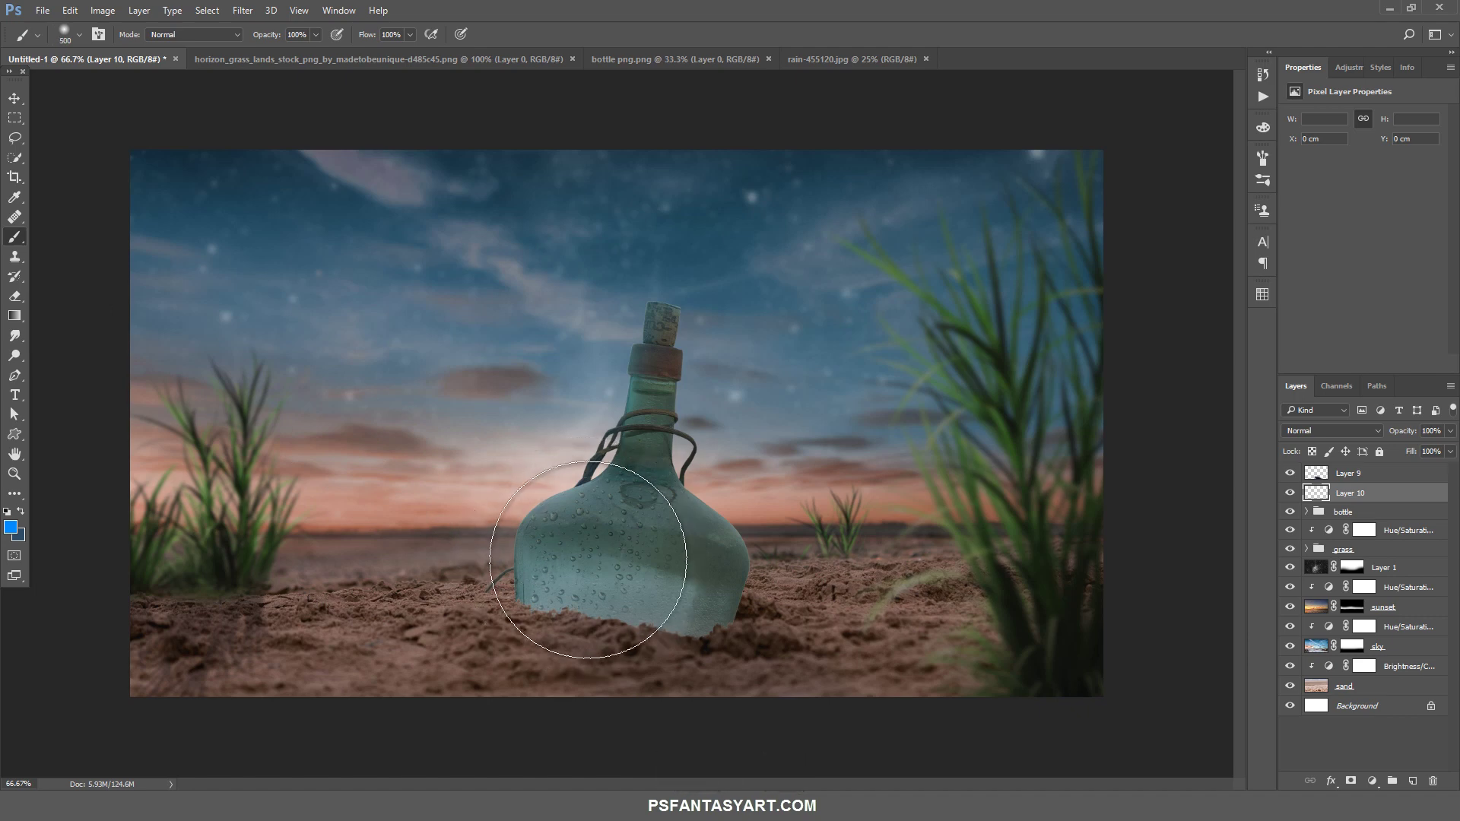
{"action": "key", "text": "bracketright"}
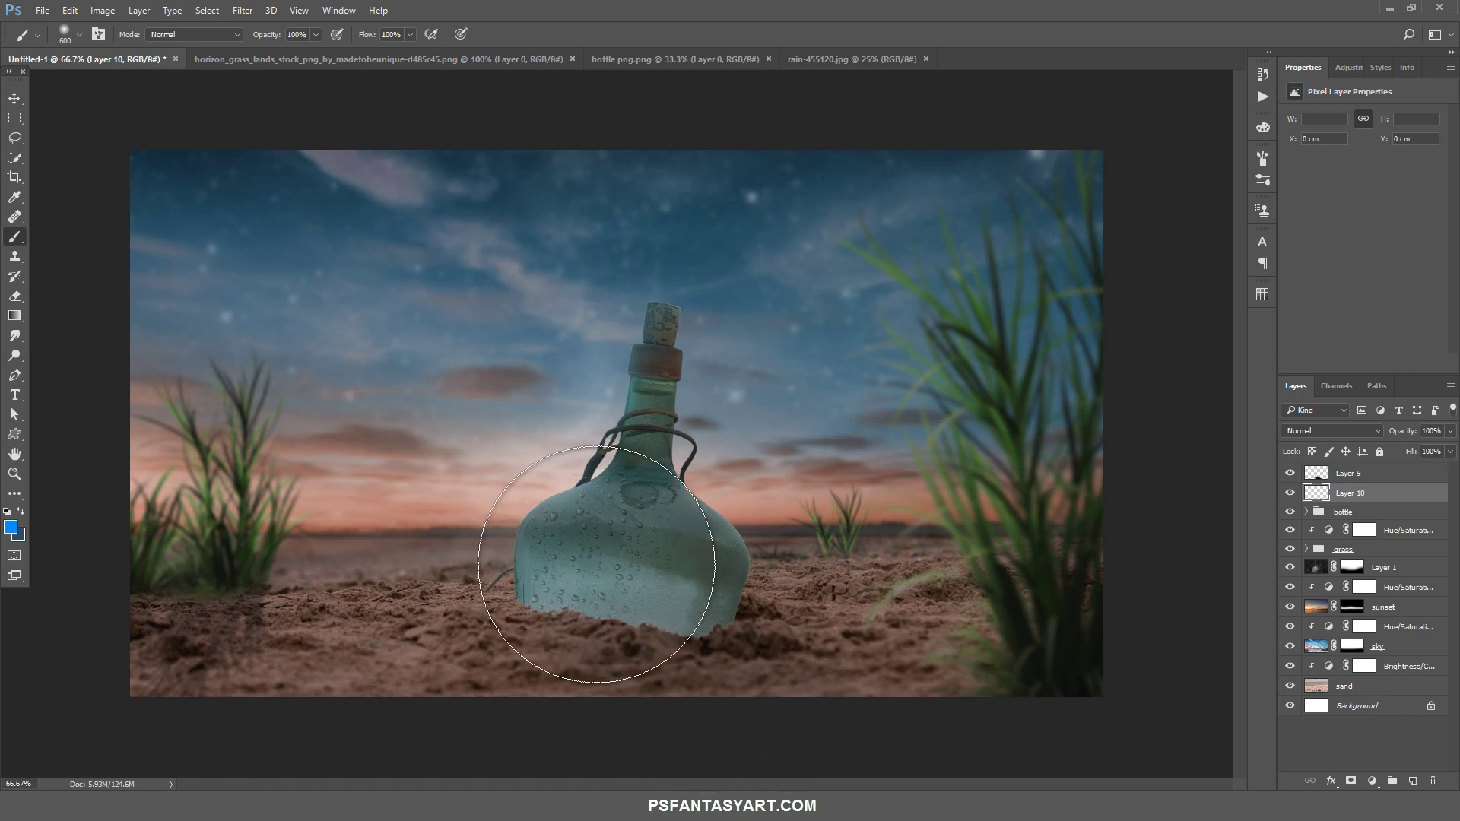
{"action": "left_click", "coordinate": [596, 564]}
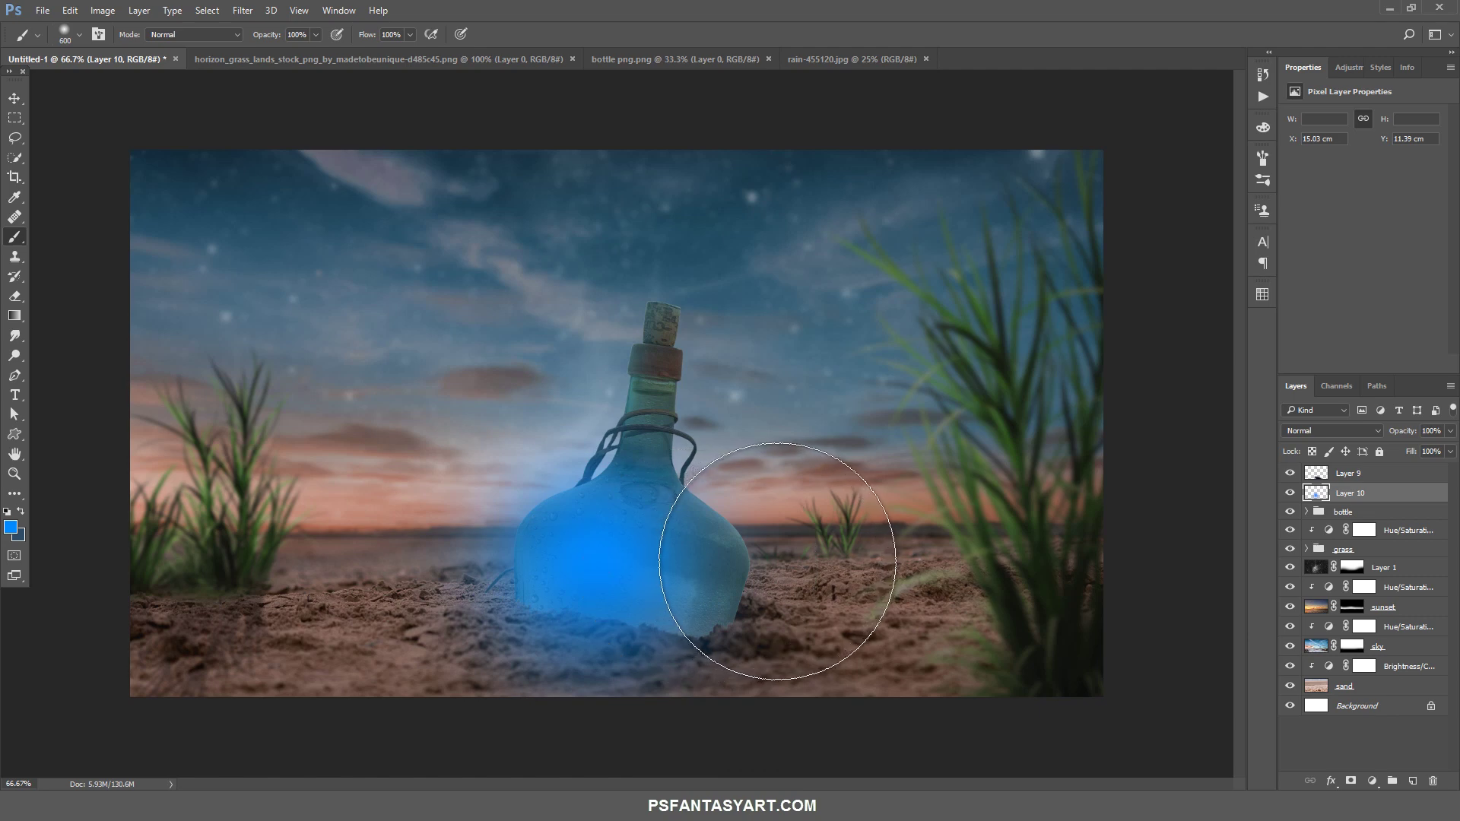
{"action": "left_click", "coordinate": [1343, 430]}
{"action": "left_click", "coordinate": [1311, 535]}
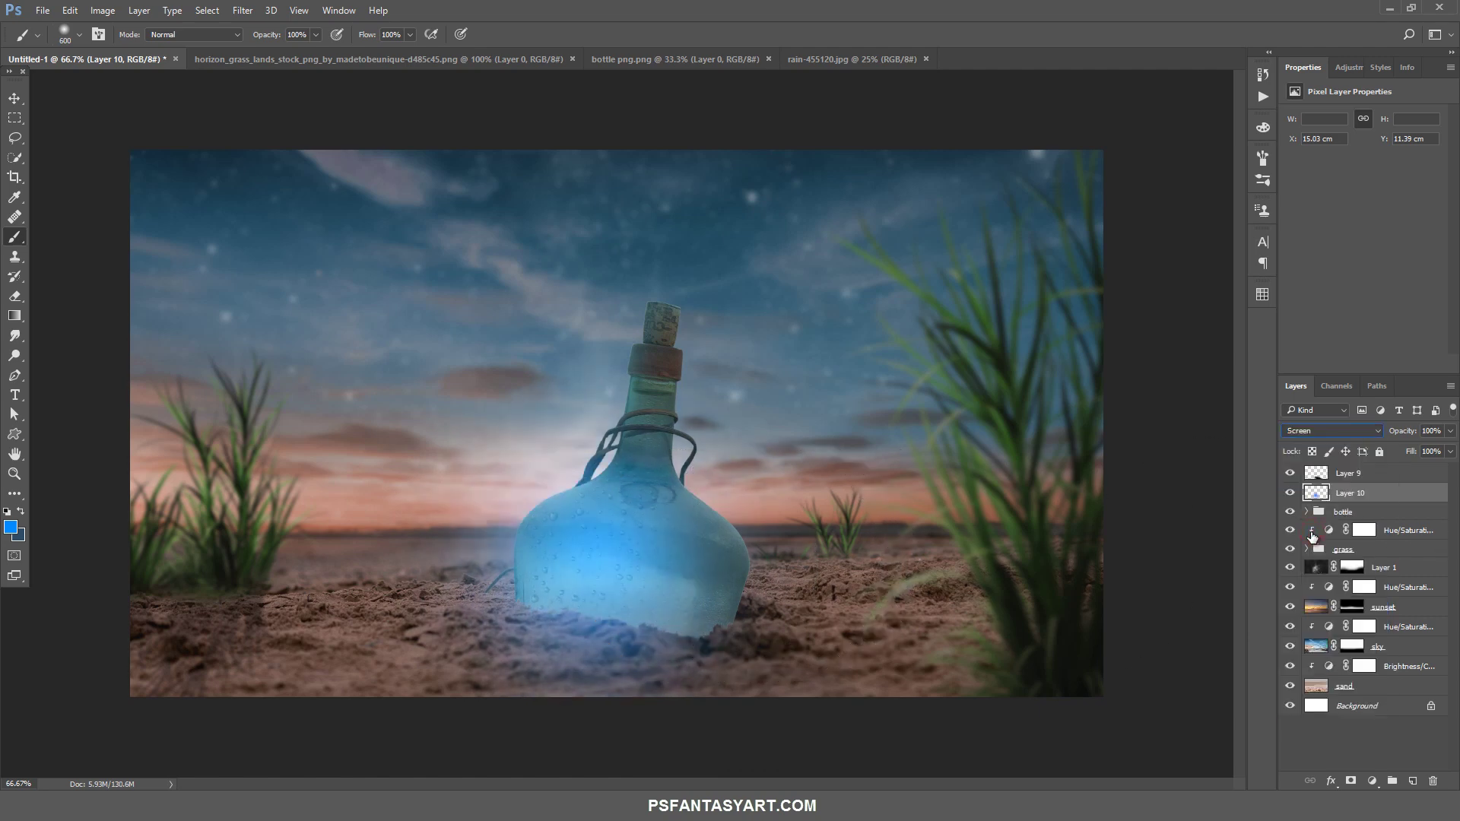
Erase stray glow from the sand and sky around the bottle with a 400 px eraser
{"action": "left_click", "coordinate": [14, 296]}
{"action": "key", "text": "bracketright"}
{"action": "key", "text": "bracketright"}
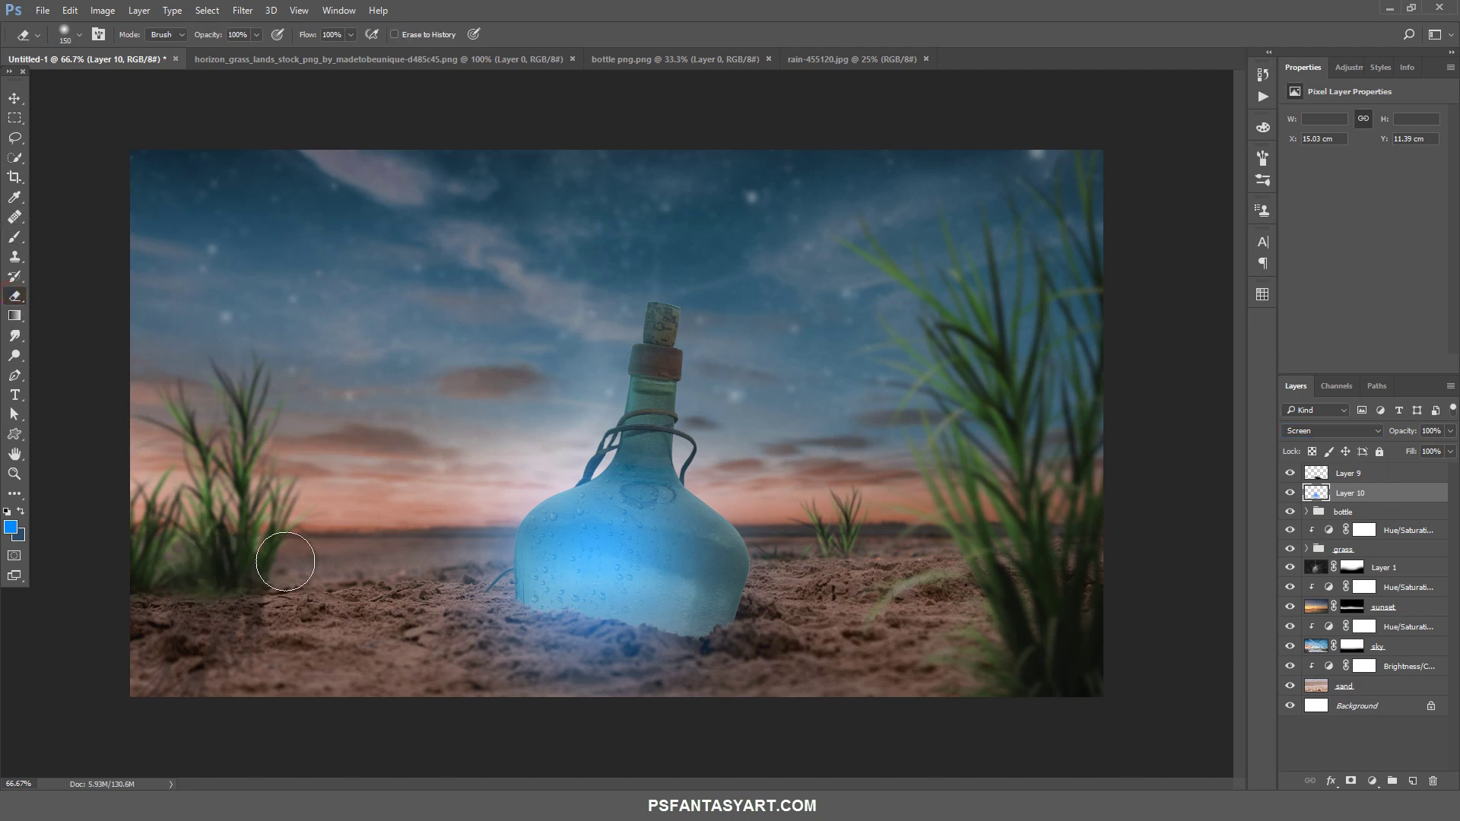
{"action": "key", "text": "bracketright"}
{"action": "key", "text": "bracketright"}
{"action": "key", "text": "bracketright"}
{"action": "key", "text": "bracketright"}
{"action": "key", "text": "bracketright"}
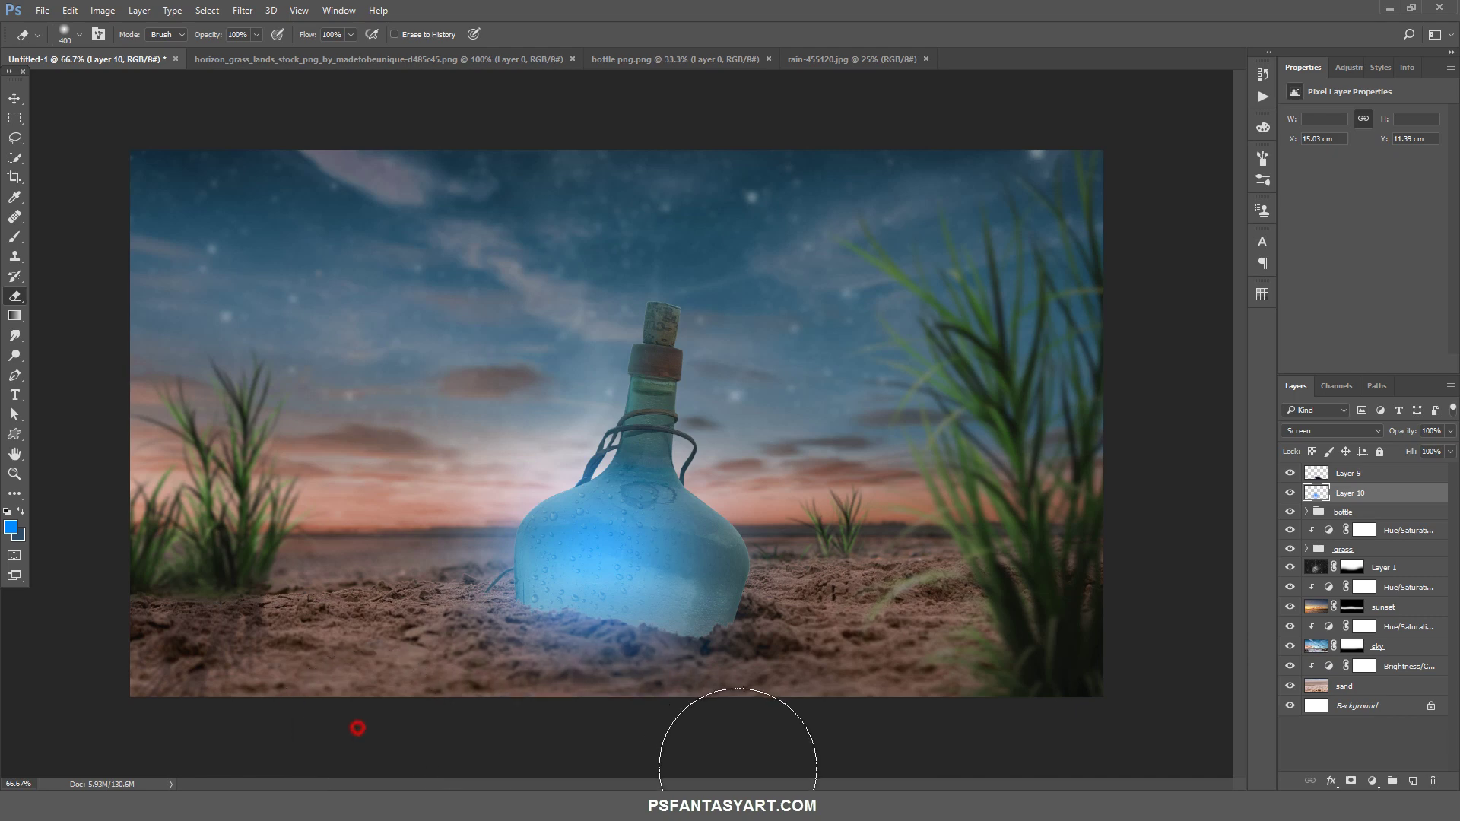
{"action": "left_click_drag", "start_coordinate": [352, 723], "coordinate": [756, 733]}
{"action": "left_click_drag", "start_coordinate": [467, 706], "coordinate": [965, 656]}
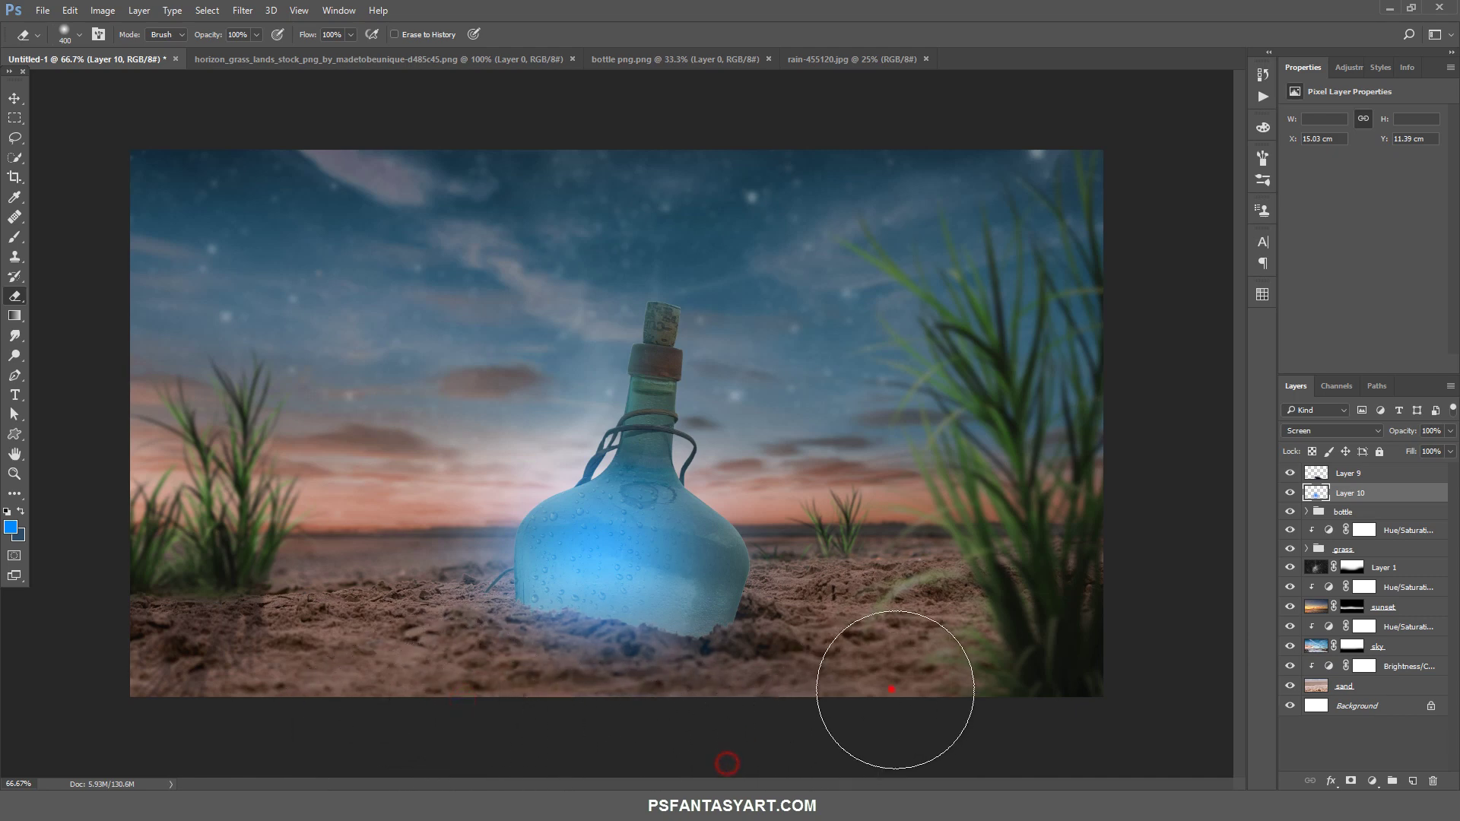
{"action": "left_click_drag", "start_coordinate": [561, 365], "coordinate": [384, 540]}
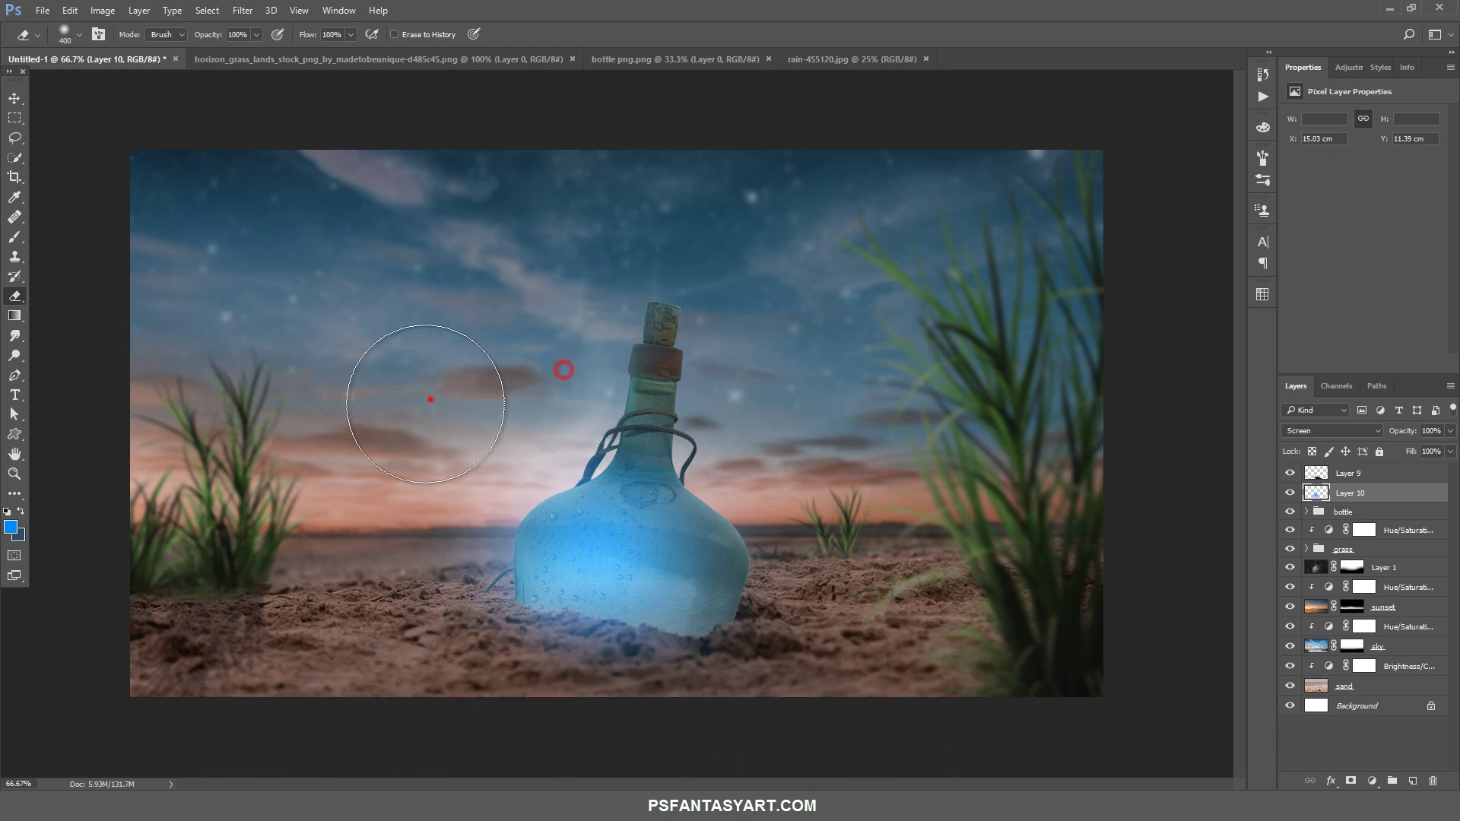
{"action": "left_click_drag", "start_coordinate": [361, 588], "coordinate": [342, 636]}
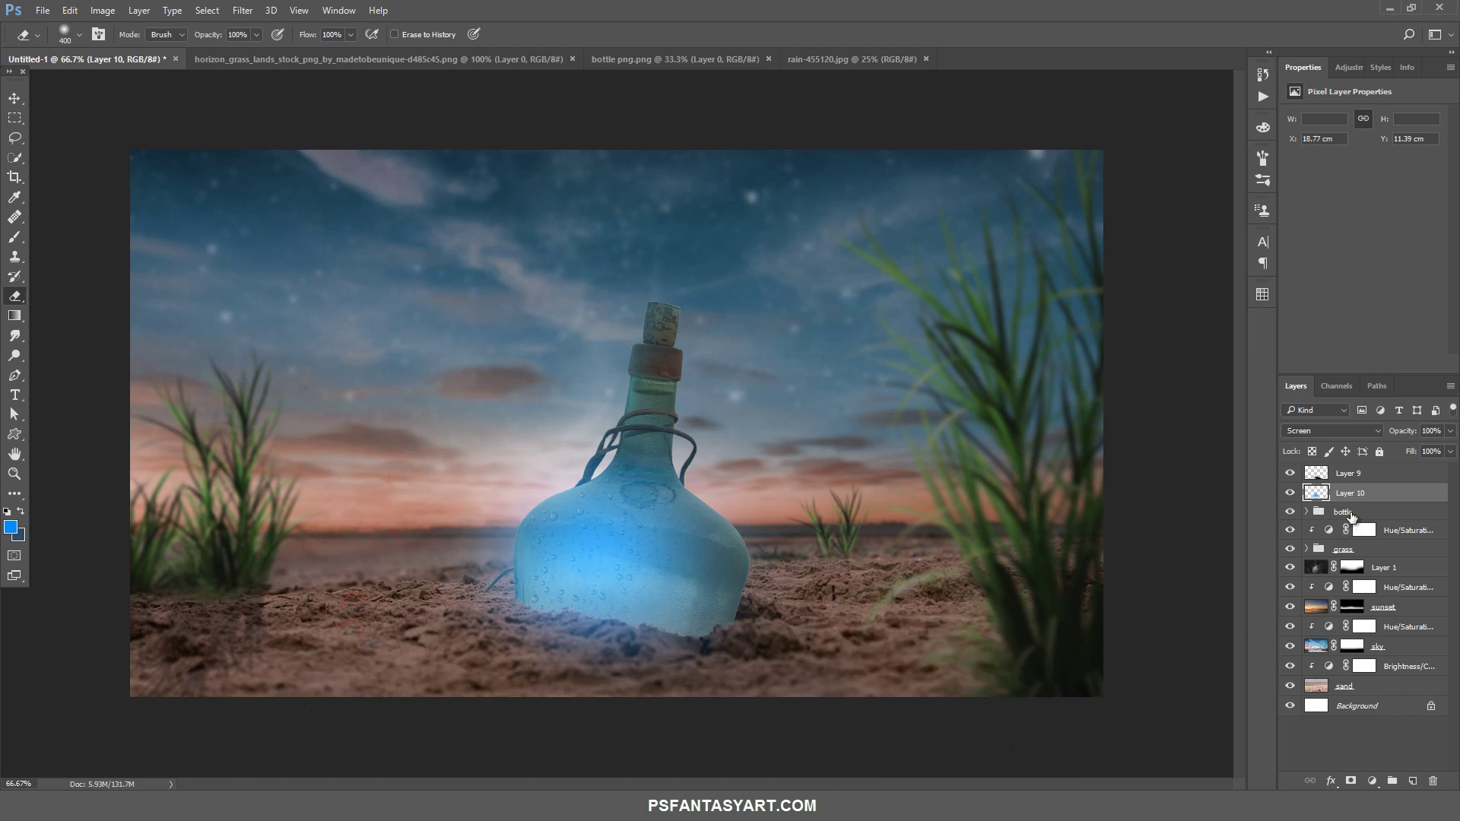
{"action": "left_click", "coordinate": [1350, 513], "text": "shift"}
Nudge the bottle group with its shadow and glow slightly left
{"action": "left_click", "coordinate": [1355, 473], "text": "shift"}
{"action": "key", "text": "v"}
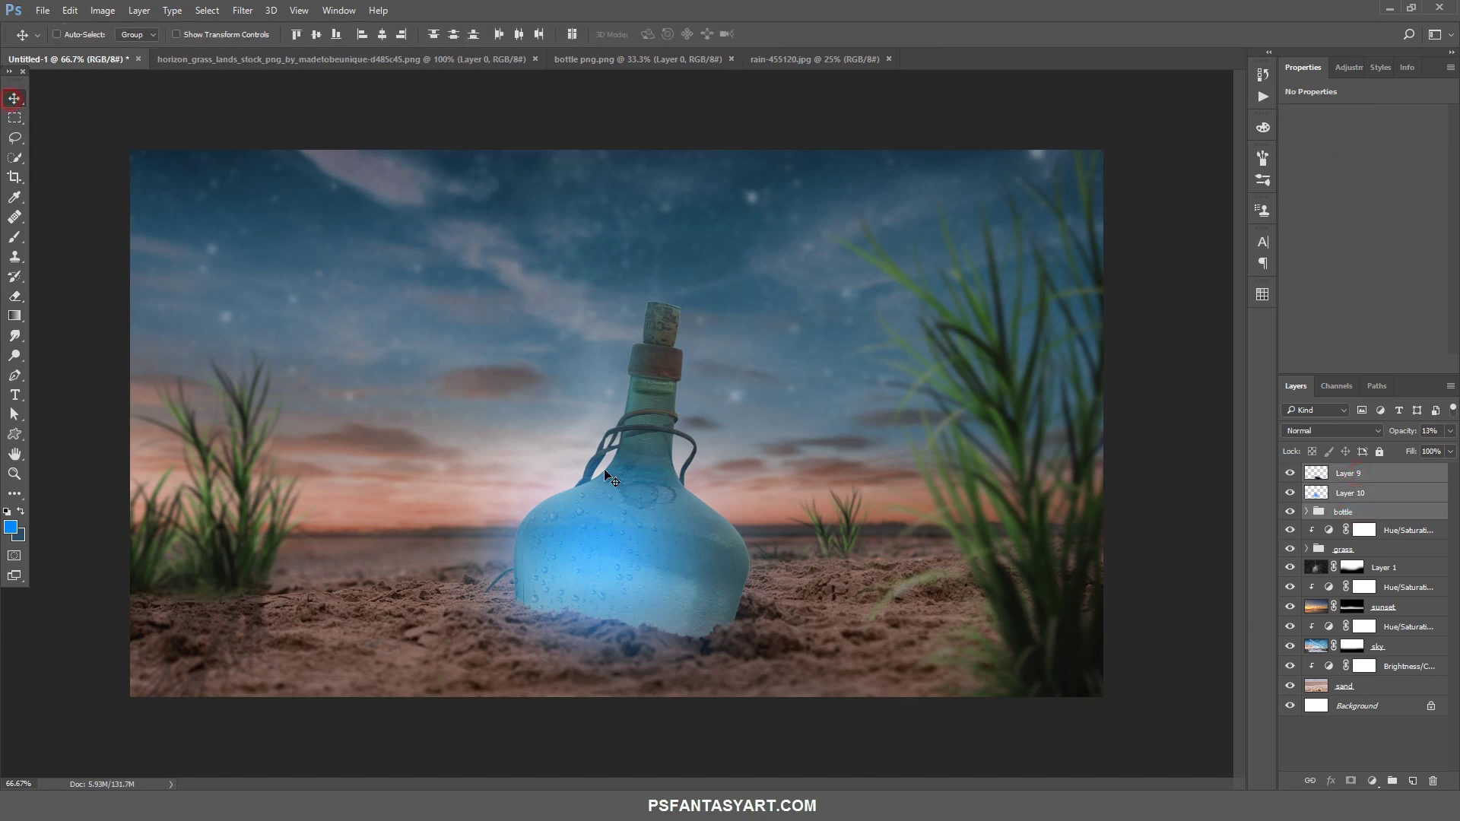
{"action": "left_click_drag", "start_coordinate": [673, 504], "coordinate": [657, 502]}
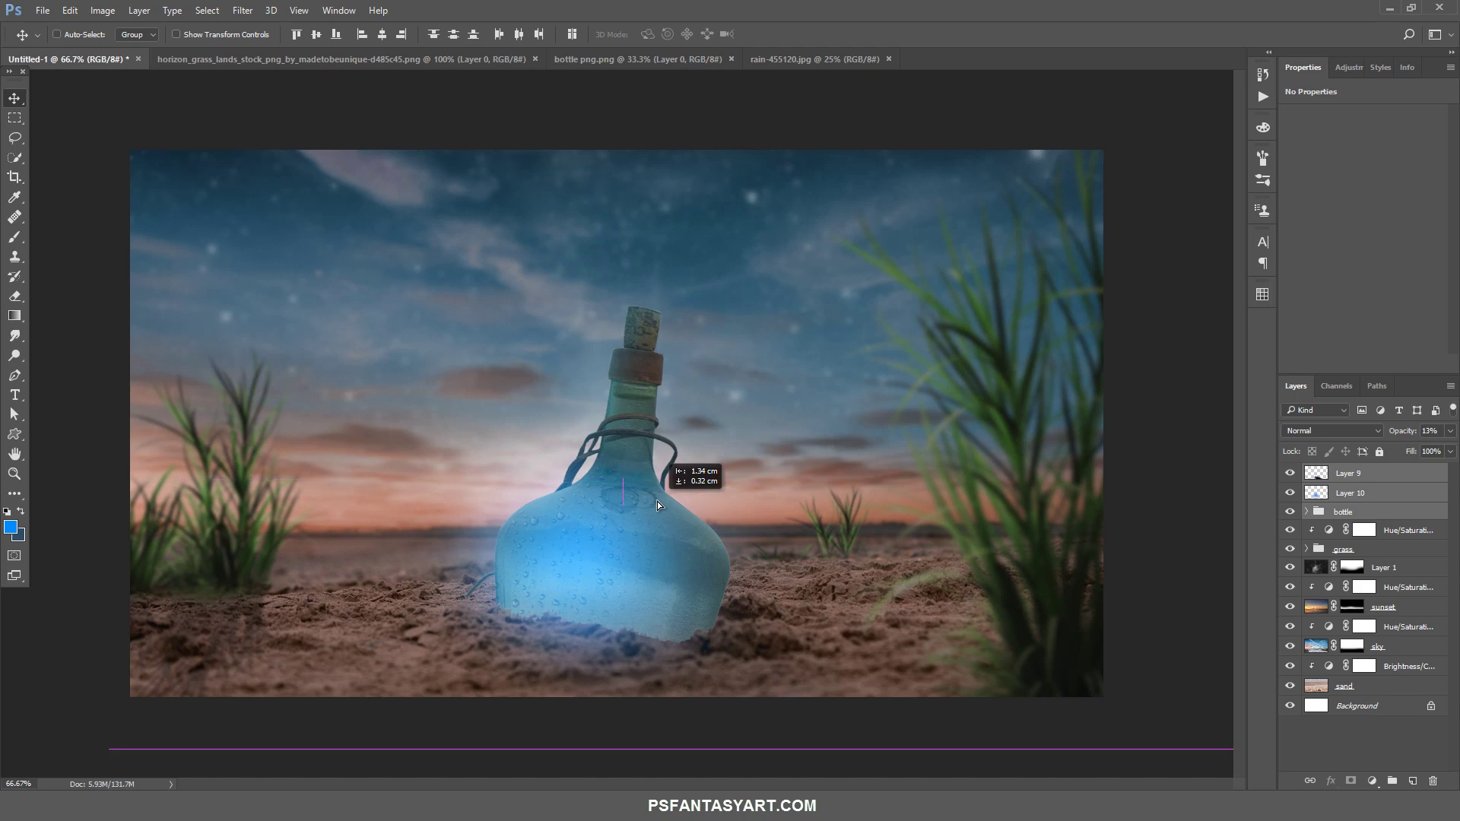
{"action": "left_click_drag", "start_coordinate": [655, 499], "coordinate": [657, 500]}
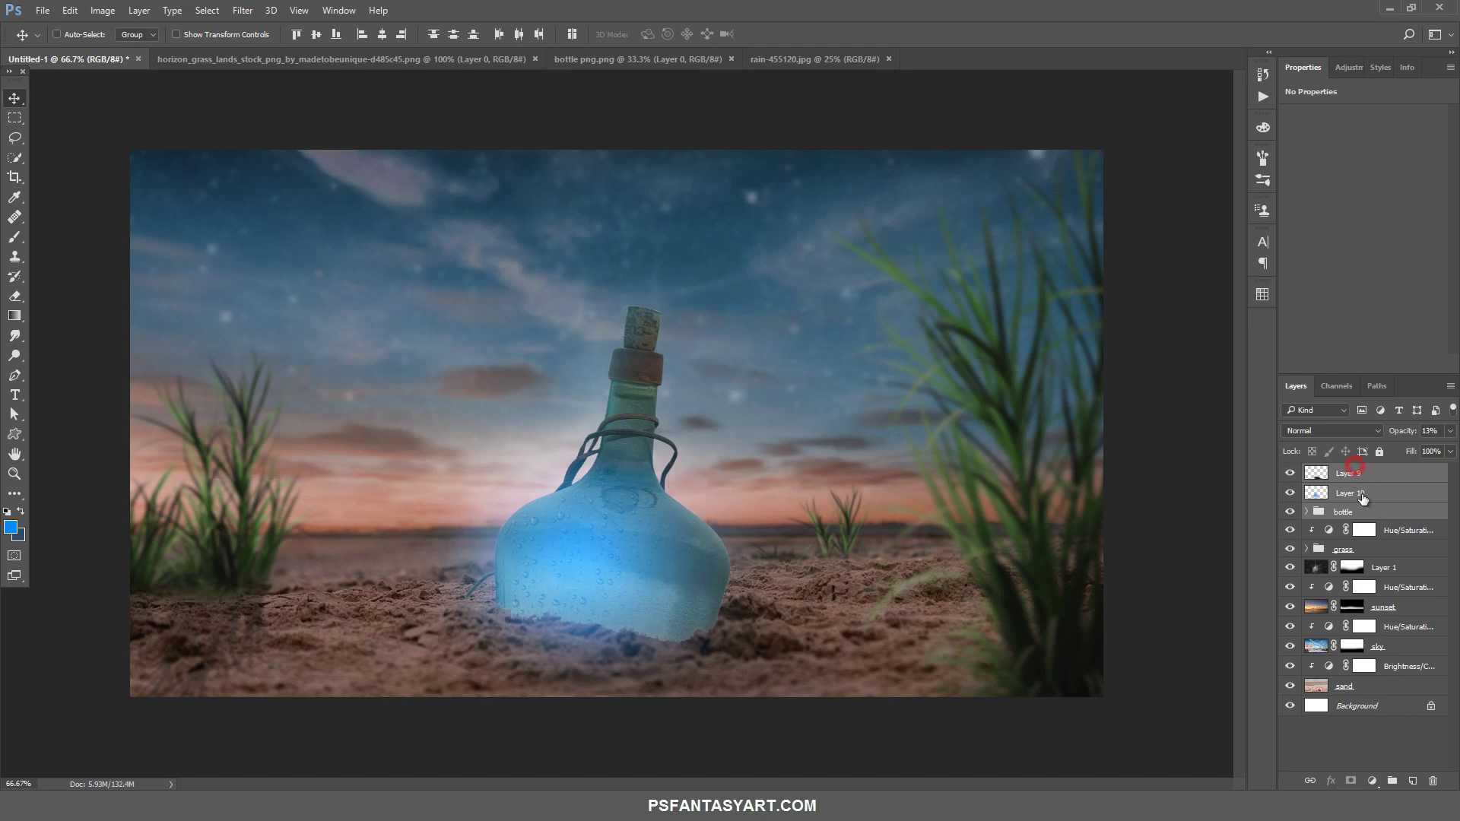
With Layer 9 selected, open the stone png image in its own tab
{"action": "left_click", "coordinate": [1356, 472]}
{"action": "left_click", "coordinate": [42, 11]}
{"action": "left_click", "coordinate": [52, 42]}
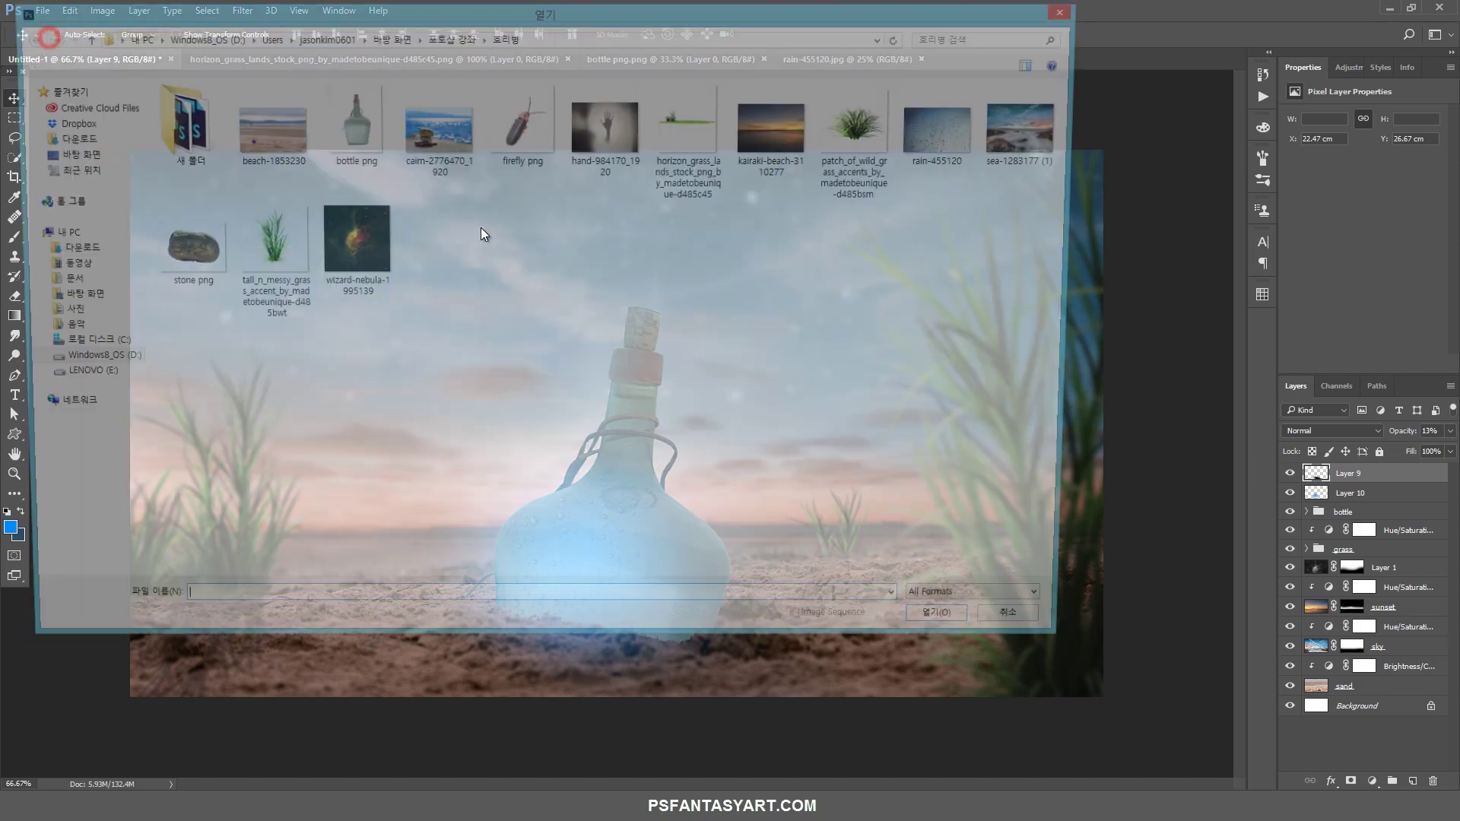
{"action": "left_click", "coordinate": [178, 244]}
{"action": "left_click", "coordinate": [952, 638]}
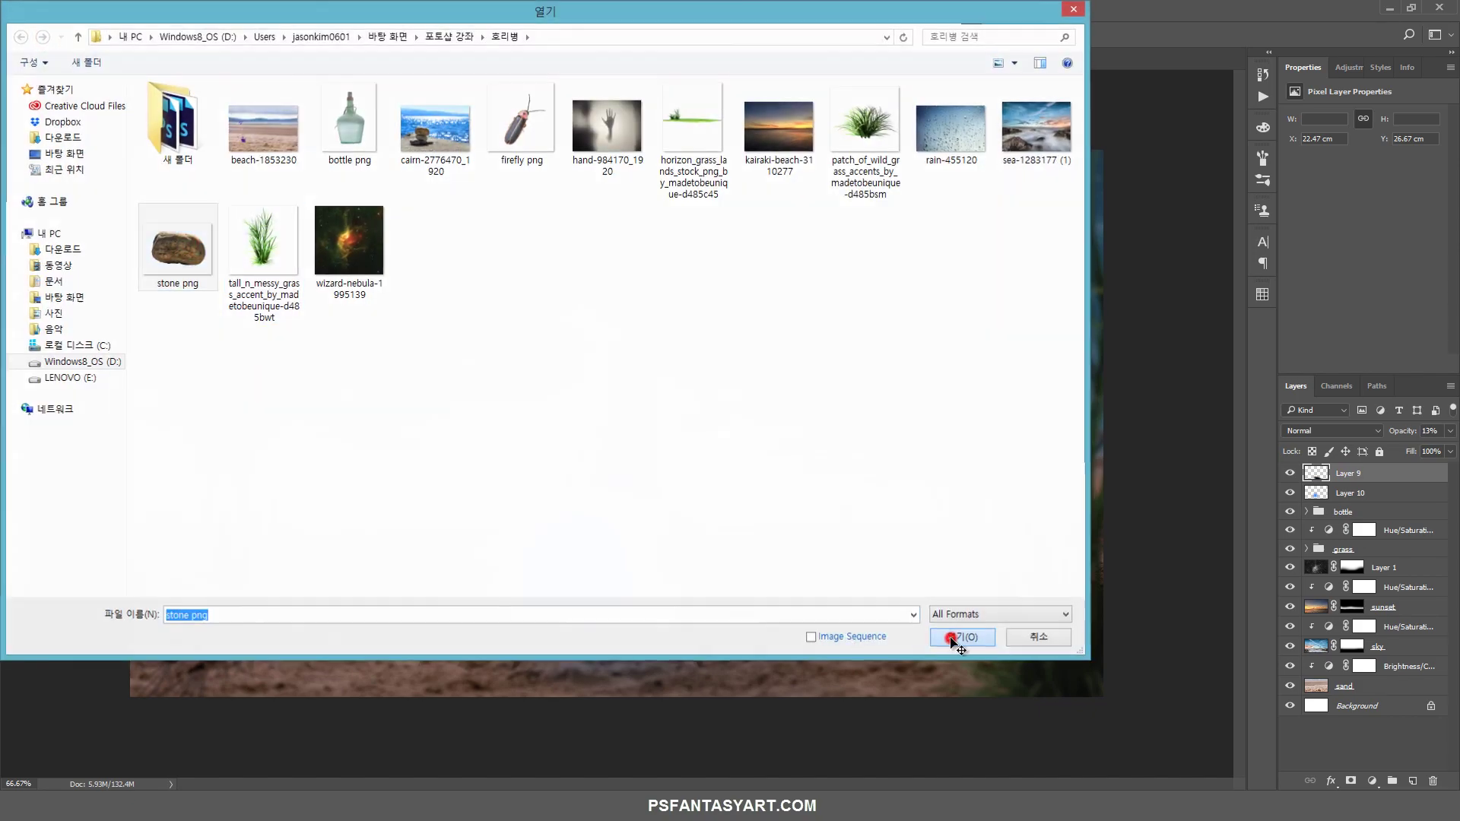
Bring the stone into the composite, scale it to about 59%, flip it horizontally, and seat it on the sand
{"action": "left_click_drag", "start_coordinate": [579, 378], "coordinate": [707, 432]}
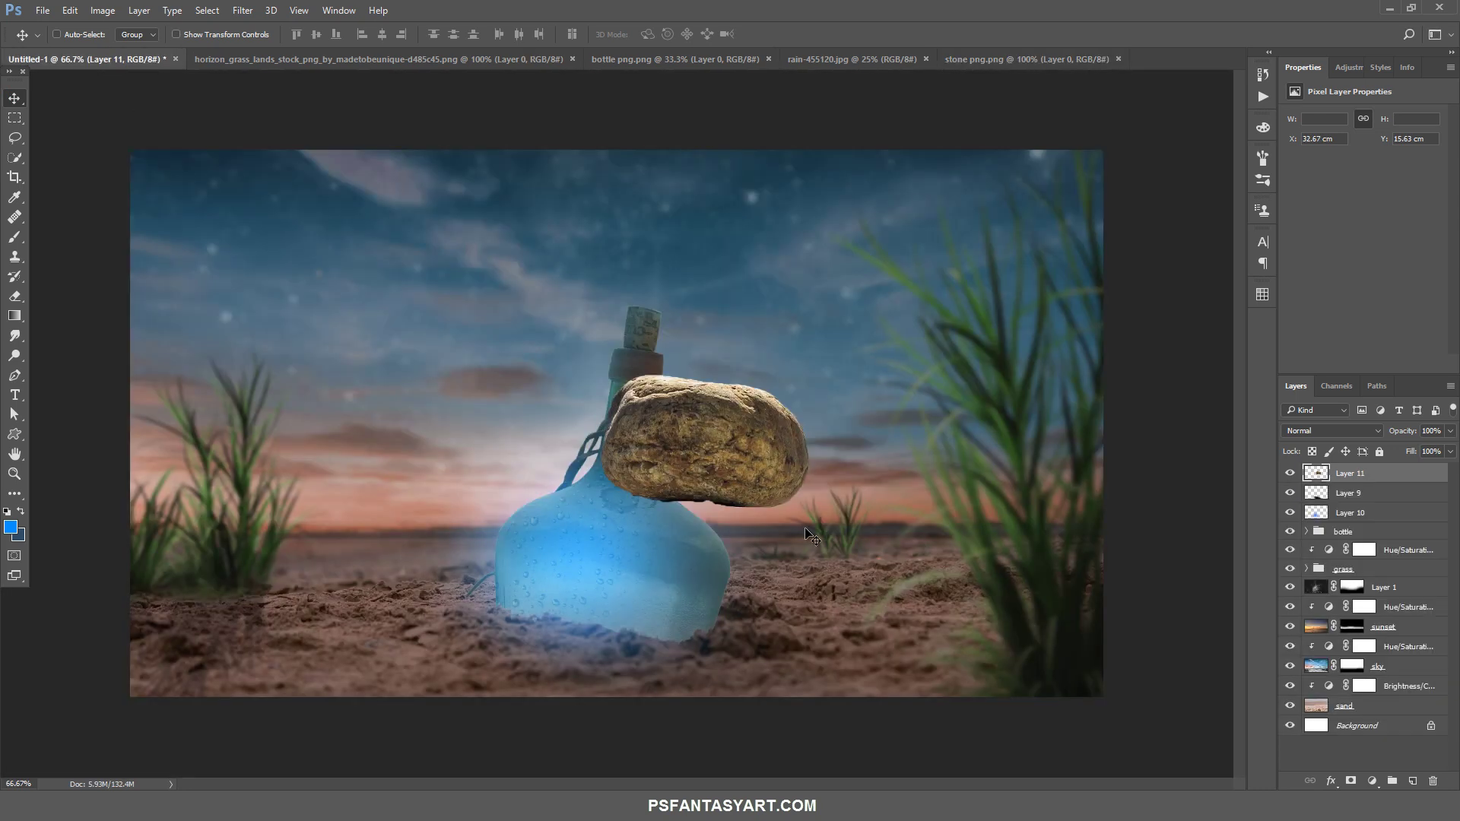
{"action": "left_click_drag", "start_coordinate": [728, 490], "coordinate": [876, 596]}
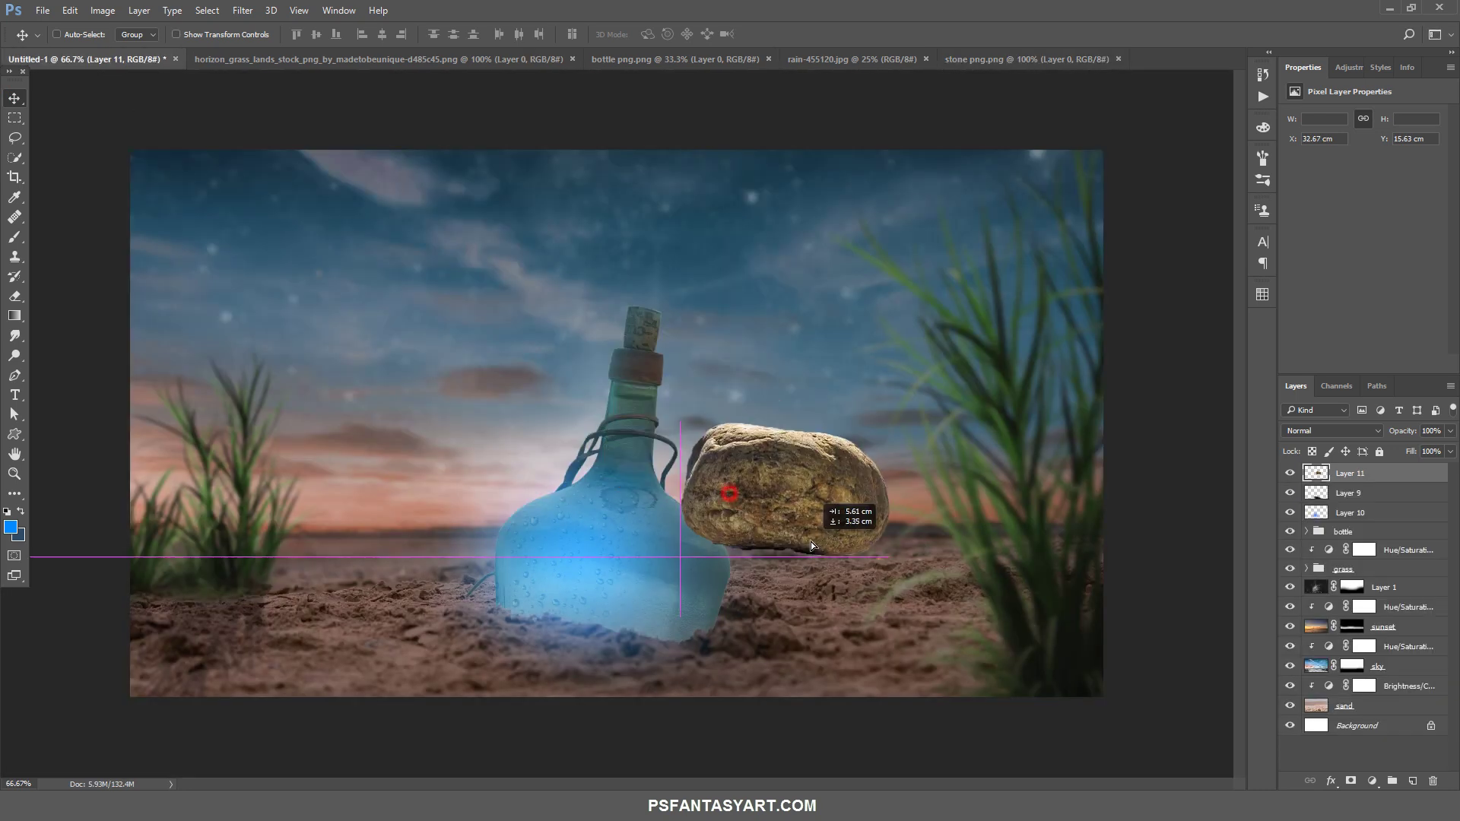
{"action": "key", "text": "ctrl+t"}
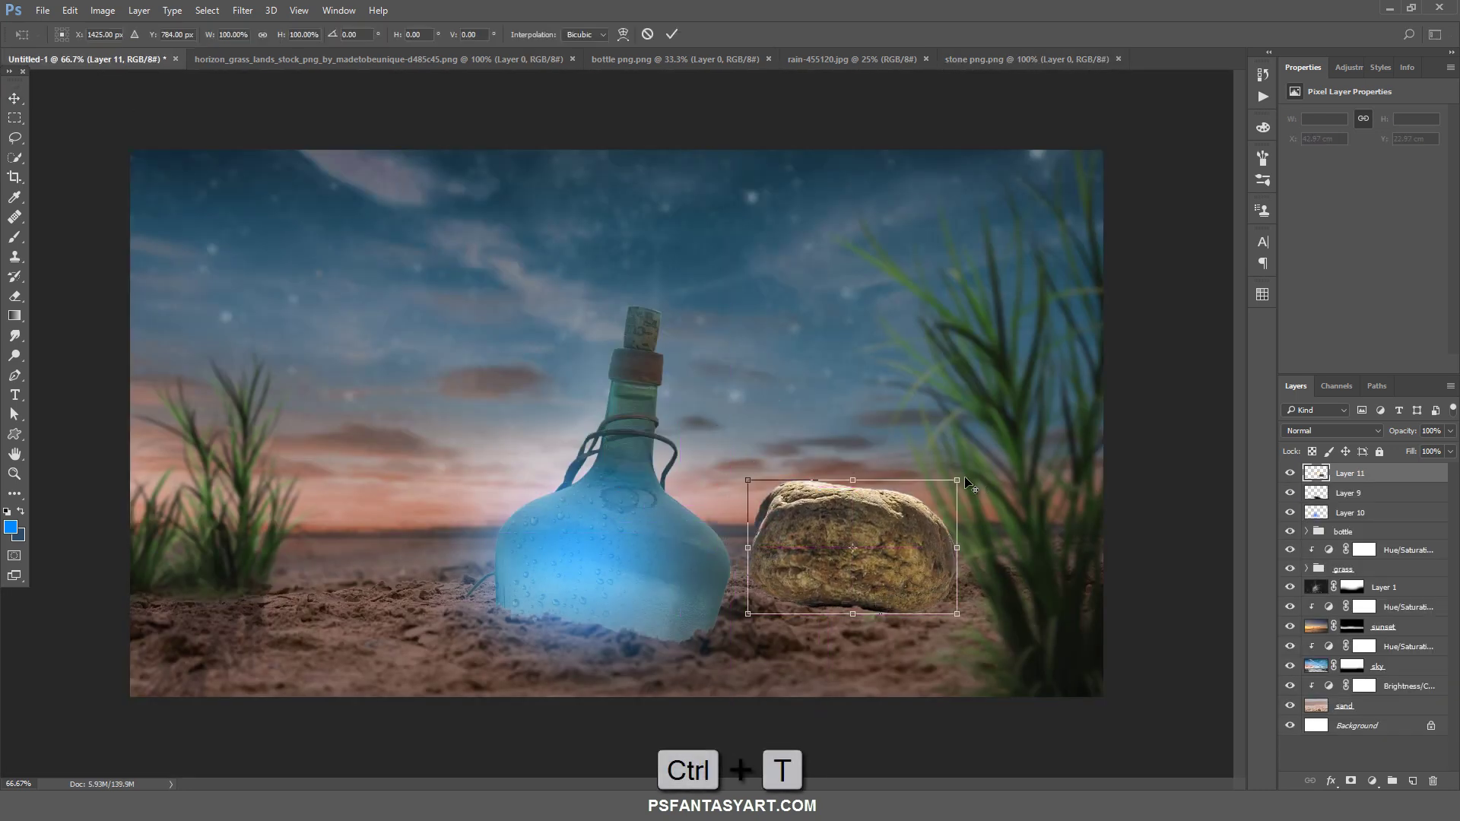
{"action": "left_click_drag", "start_coordinate": [964, 479], "coordinate": [922, 507]}
{"action": "right_click", "coordinate": [996, 530]}
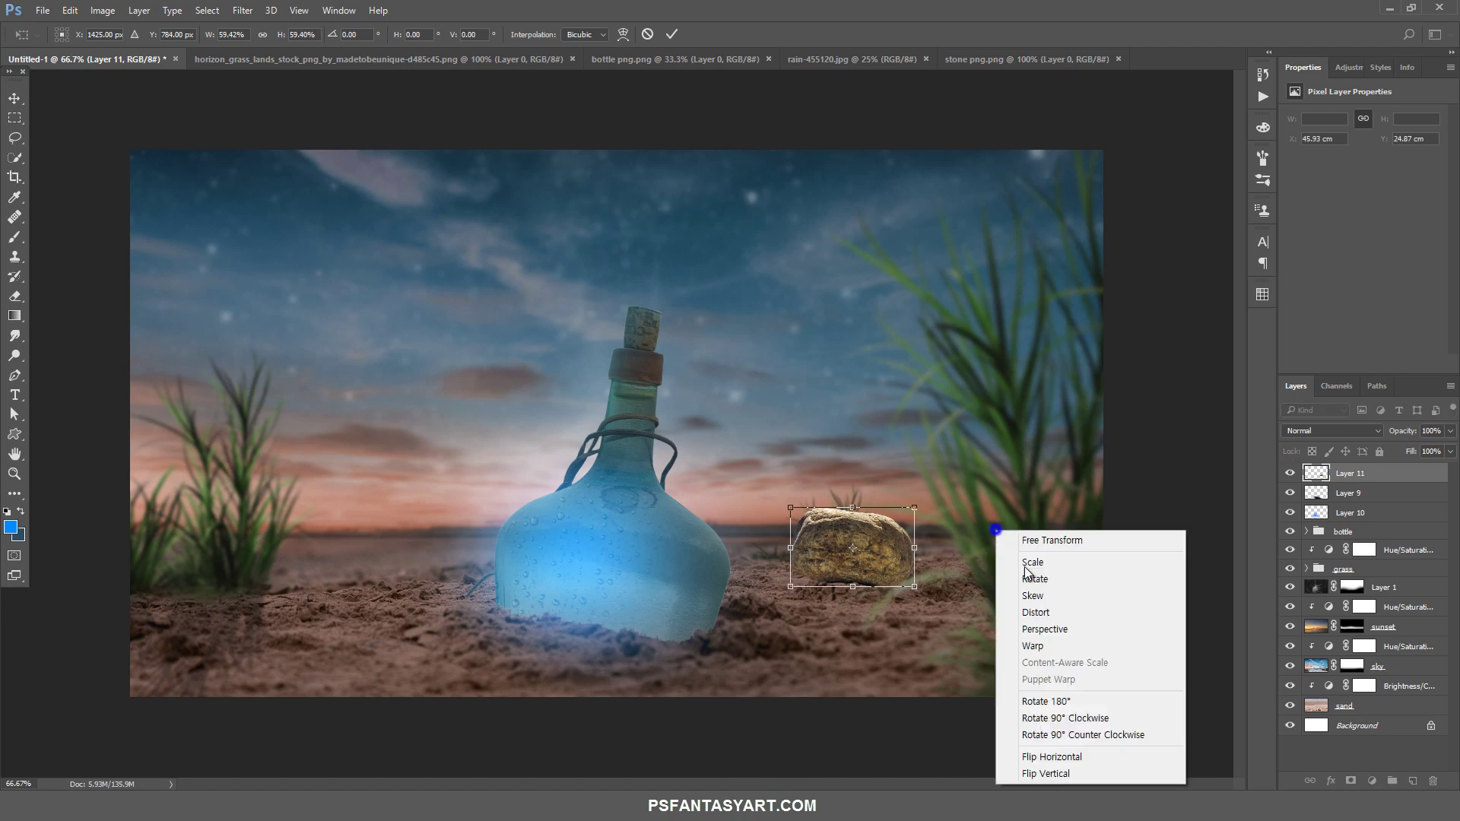
{"action": "left_click", "coordinate": [1052, 756]}
{"action": "mouse_move", "coordinate": [901, 549]}
{"action": "left_mouse_down"}
{"action": "mouse_move", "coordinate": [893, 588]}
{"action": "mouse_move", "coordinate": [898, 554]}
{"action": "mouse_move", "coordinate": [992, 523]}
{"action": "left_mouse_up"}
{"action": "left_click", "coordinate": [674, 34]}
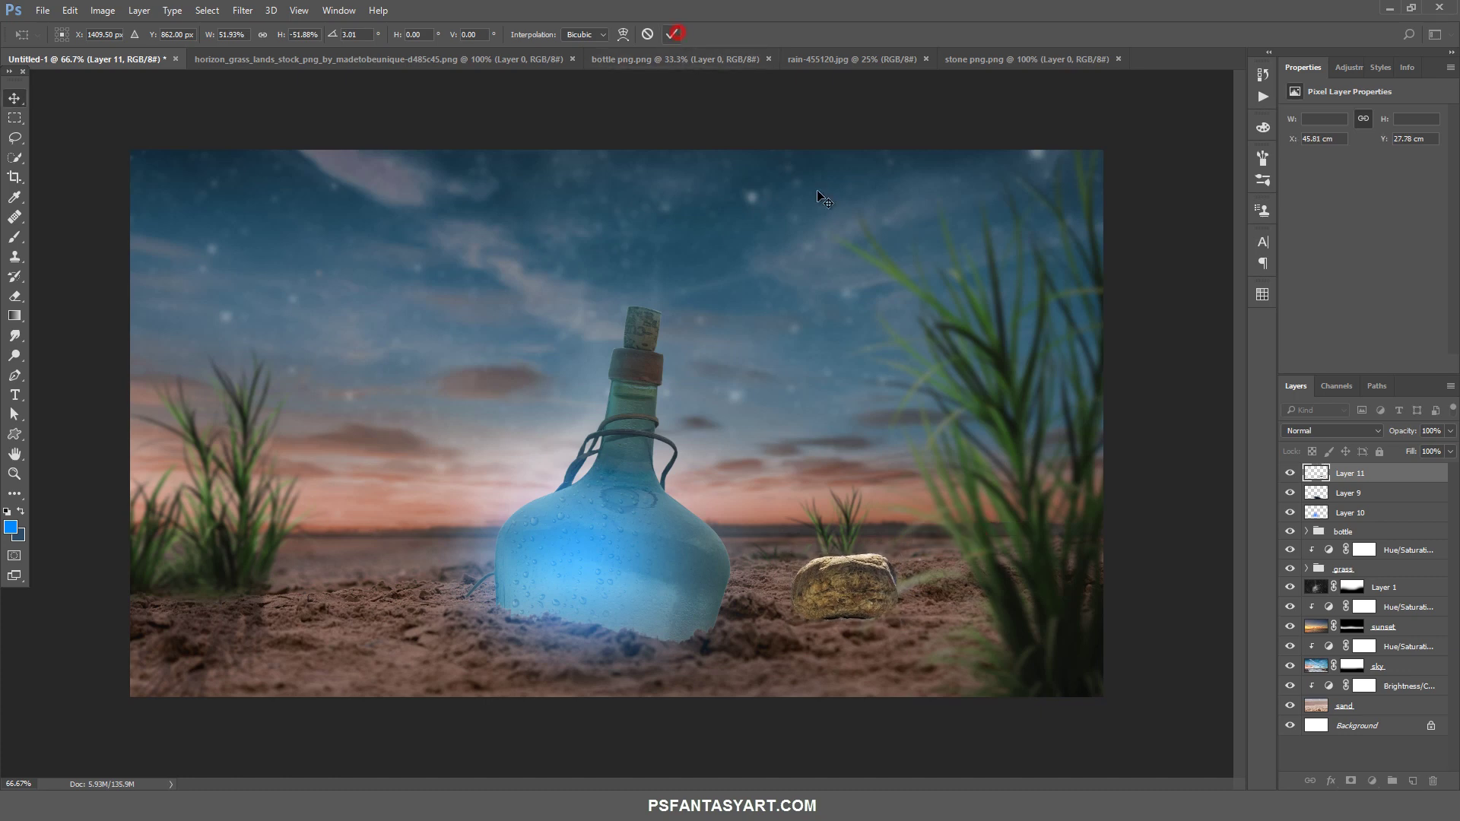
Erase grass-shaped edges along the stone's base using a grass brush preset
{"action": "key", "text": "e"}
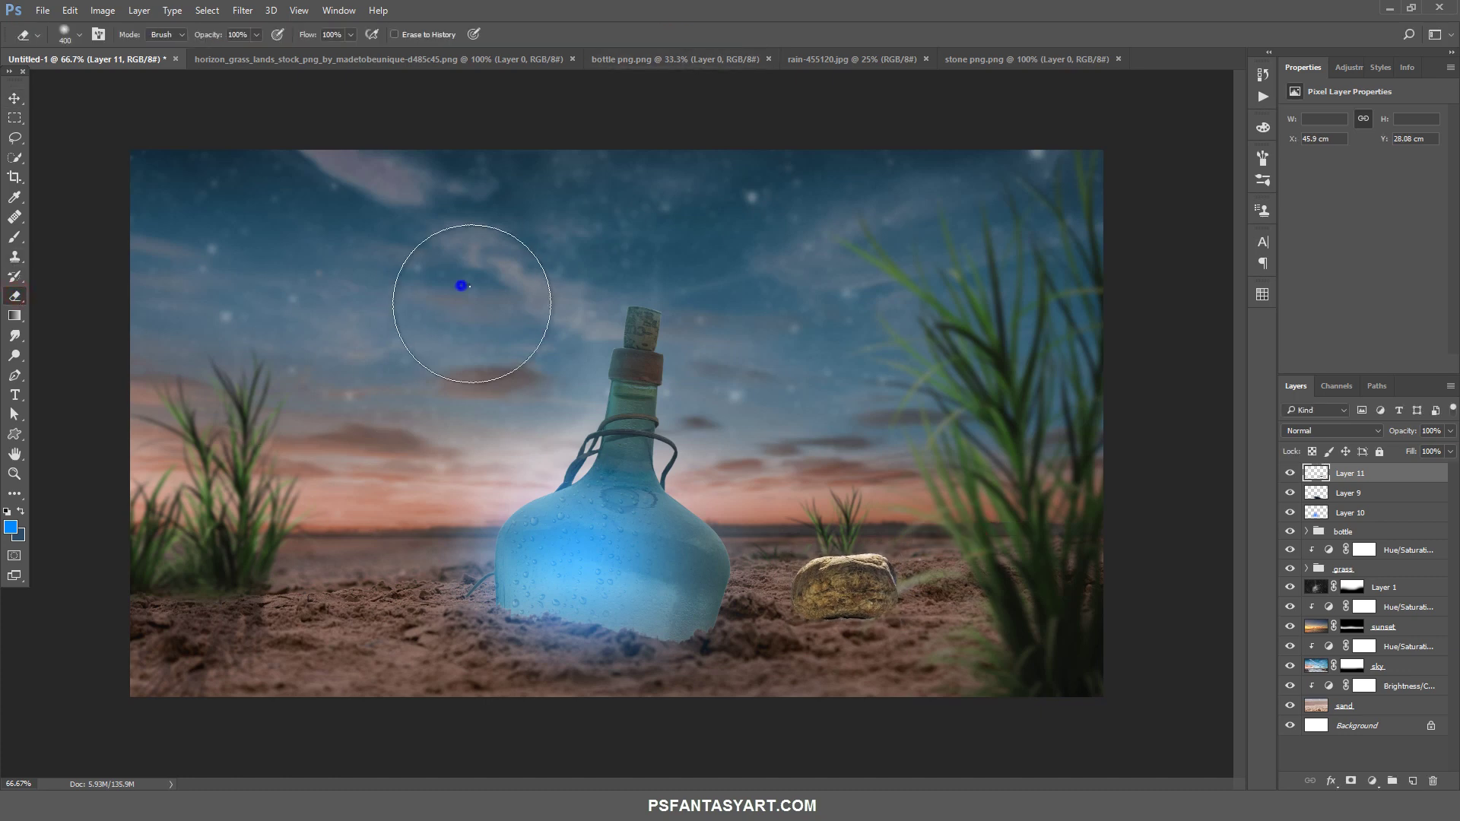
{"action": "right_click", "coordinate": [459, 285]}
{"action": "double_click", "coordinate": [583, 389]}
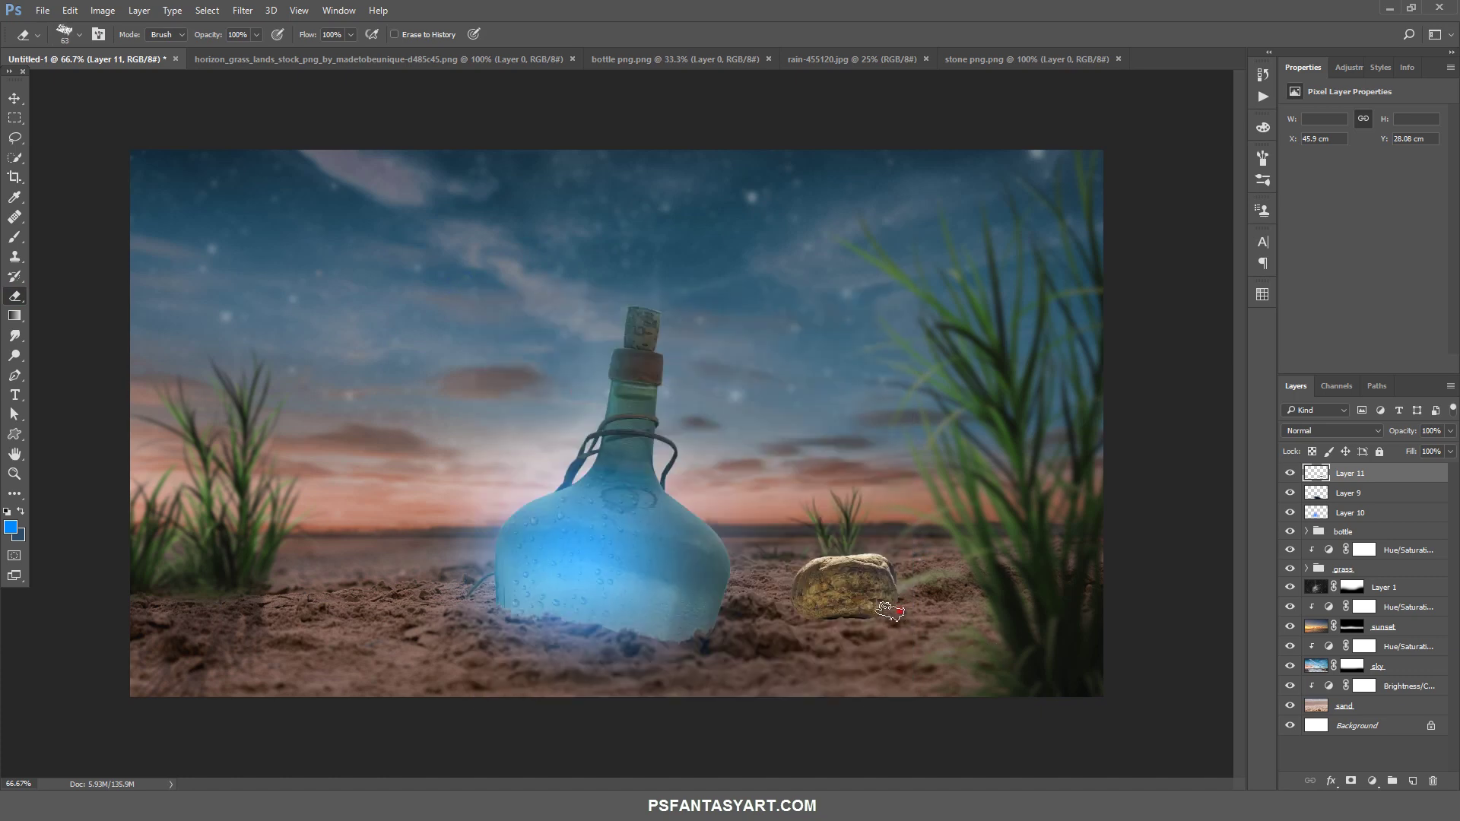
{"action": "left_click", "coordinate": [828, 617]}
{"action": "left_click", "coordinate": [811, 620]}
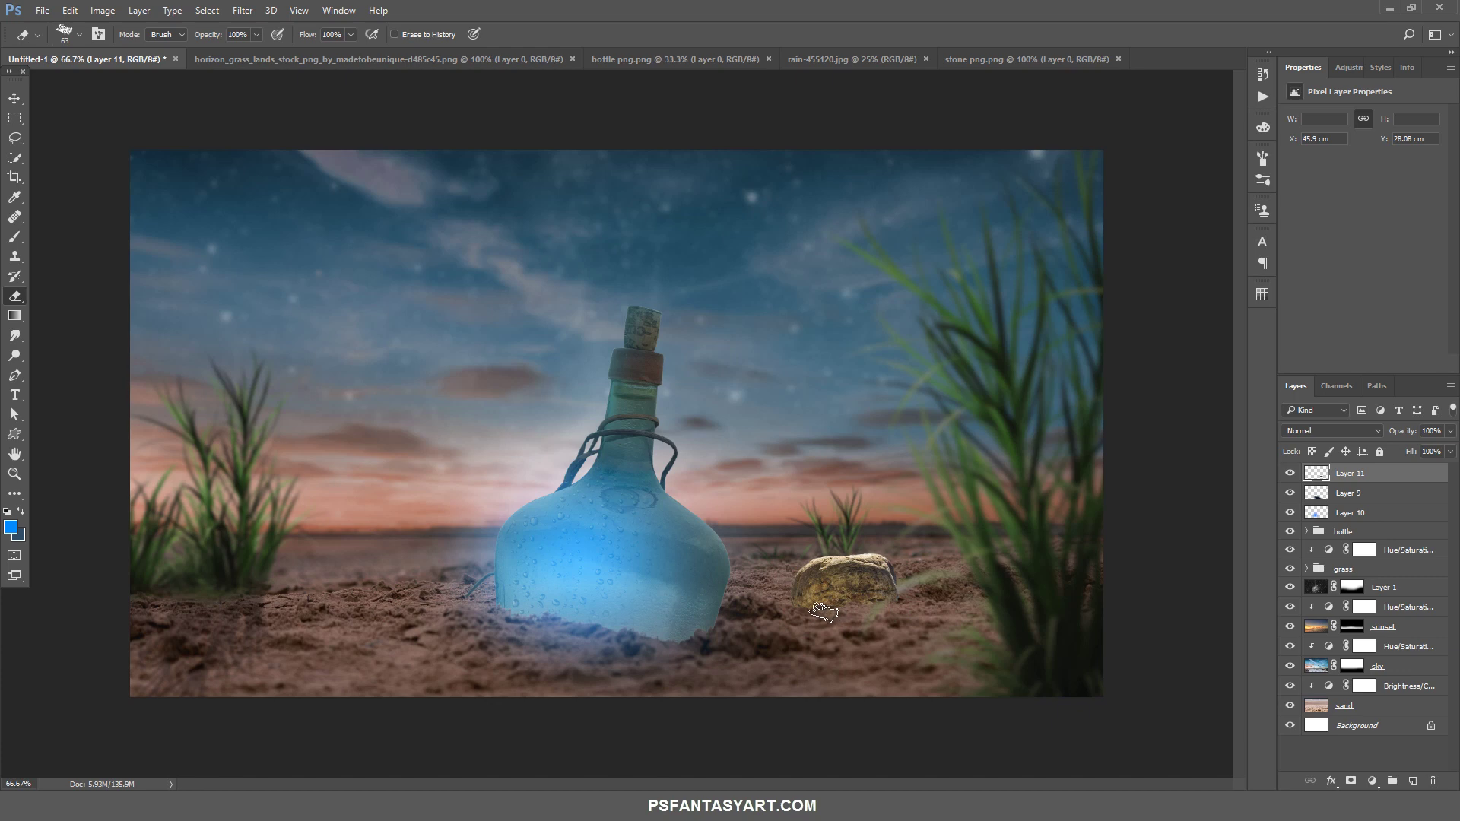
{"action": "left_click", "coordinate": [812, 602]}
{"action": "left_click", "coordinate": [866, 609]}
{"action": "left_click", "coordinate": [884, 606]}
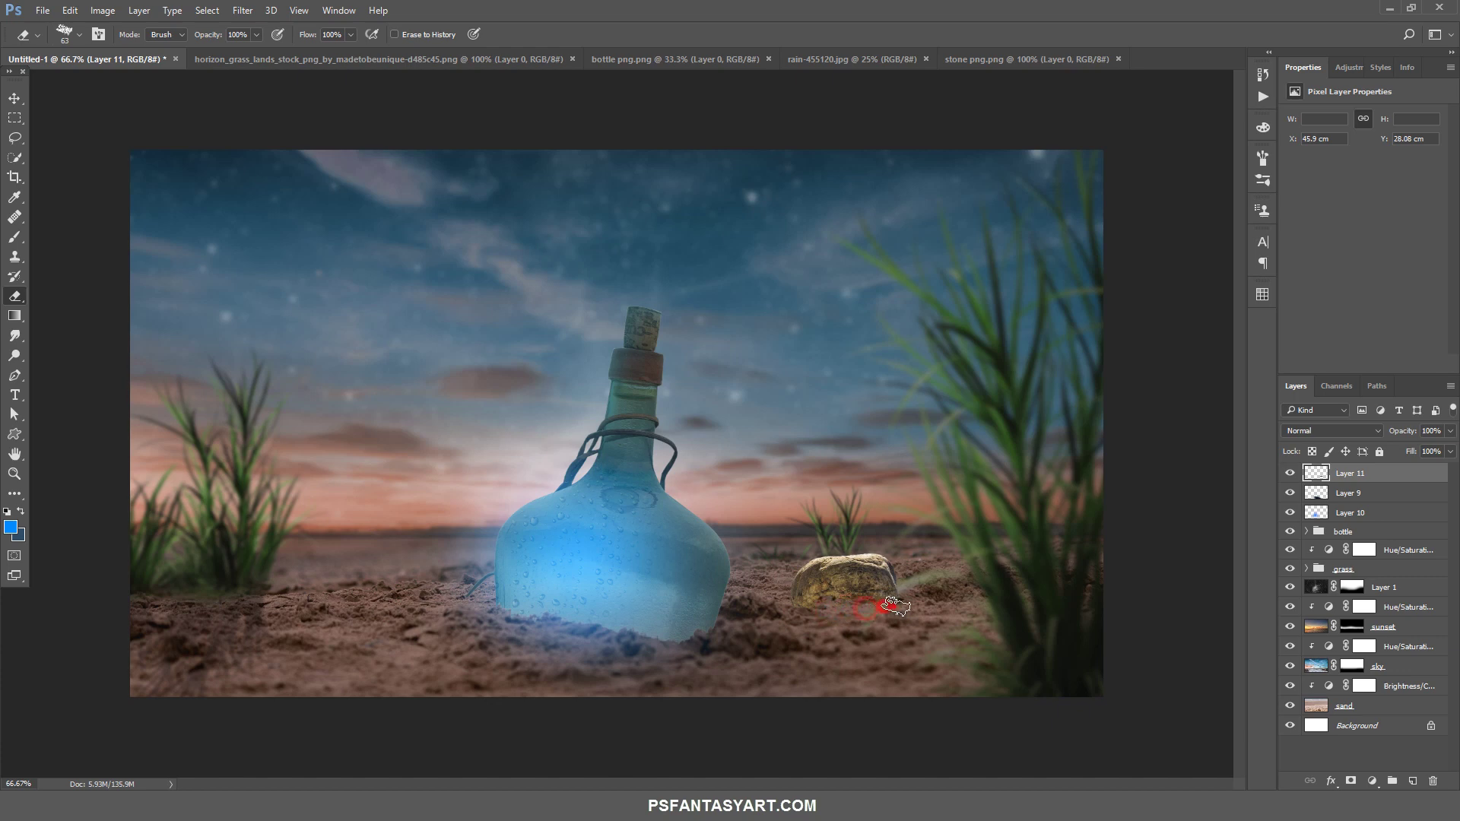
{"action": "left_click", "coordinate": [810, 608]}
Nudge the stone slightly lower and move Layer 11 beneath the grass group
{"action": "left_click", "coordinate": [13, 101]}
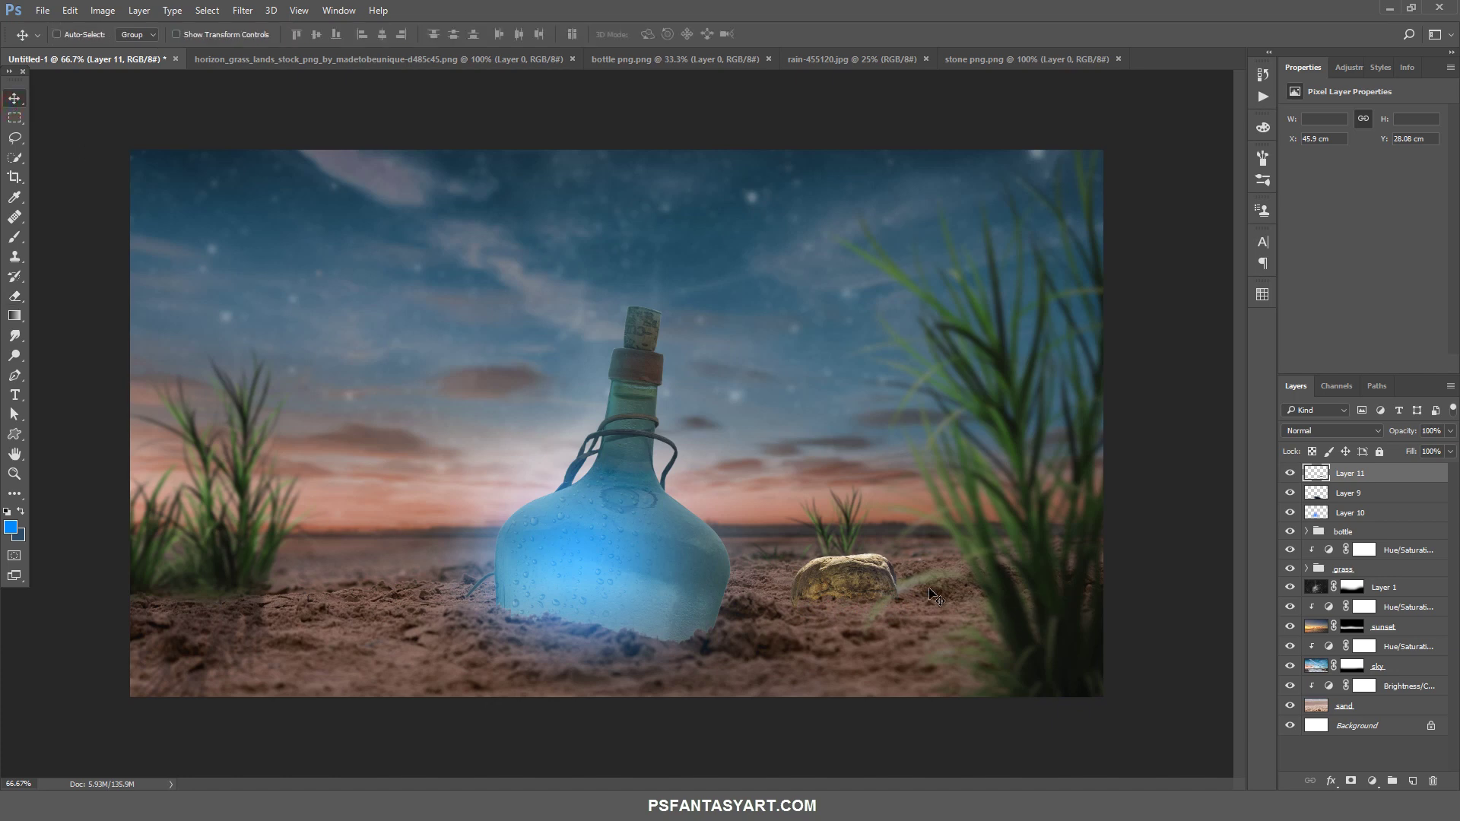
{"action": "left_click_drag", "start_coordinate": [931, 589], "coordinate": [930, 600]}
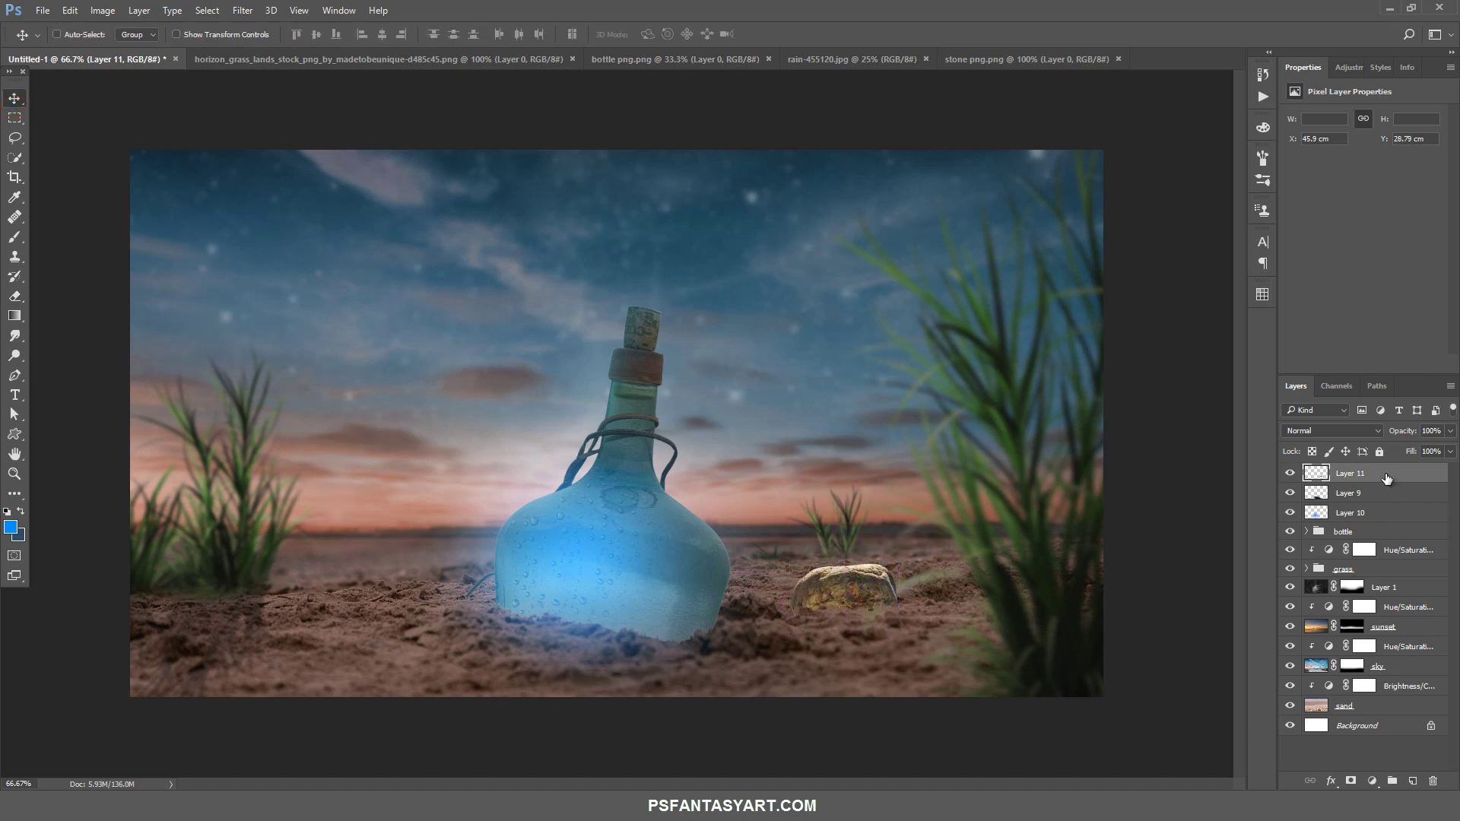
{"action": "left_click_drag", "start_coordinate": [1386, 477], "coordinate": [1386, 559]}
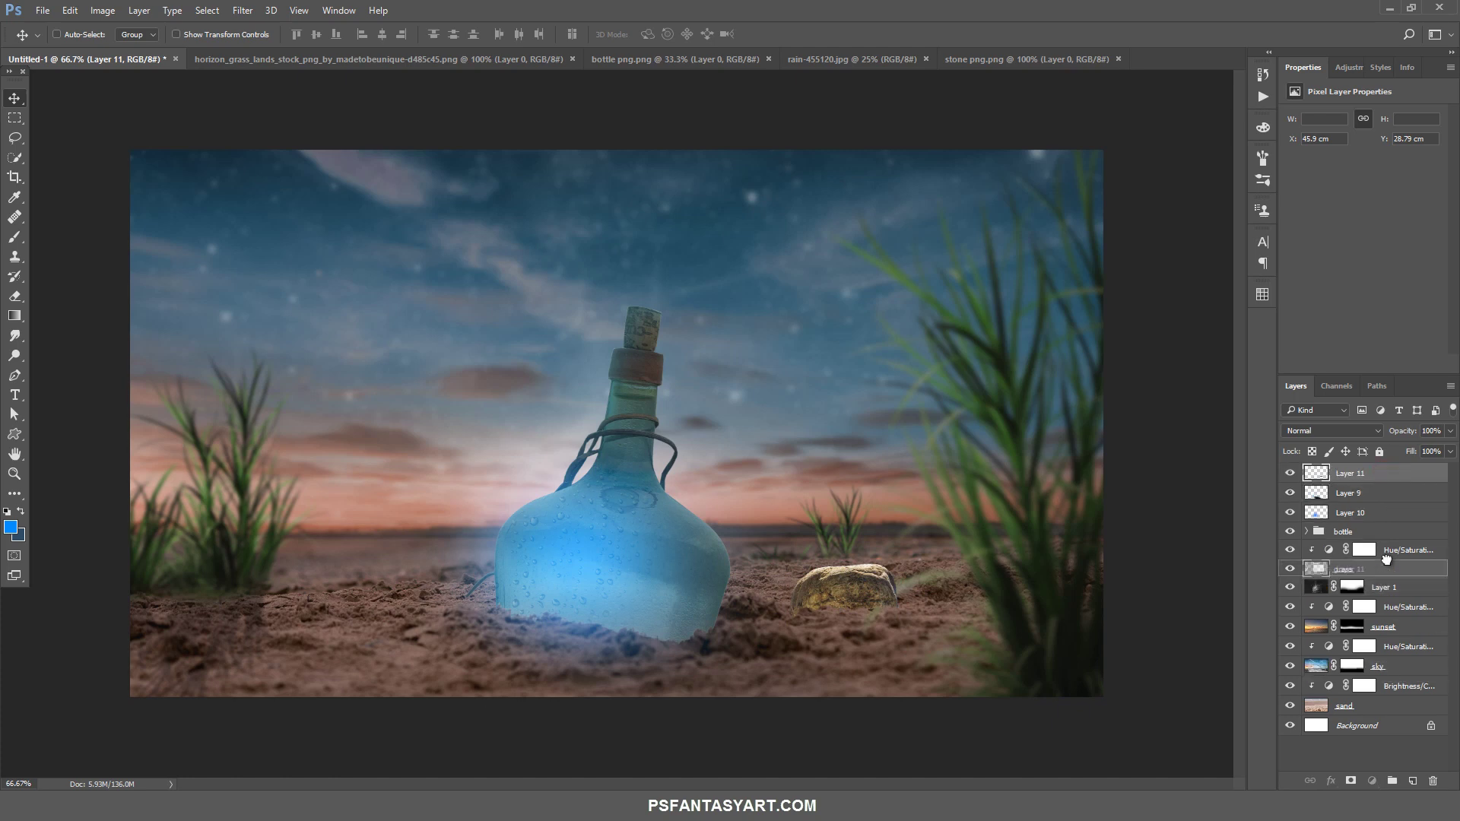
{"action": "left_click_drag", "start_coordinate": [1386, 559], "coordinate": [1386, 578]}
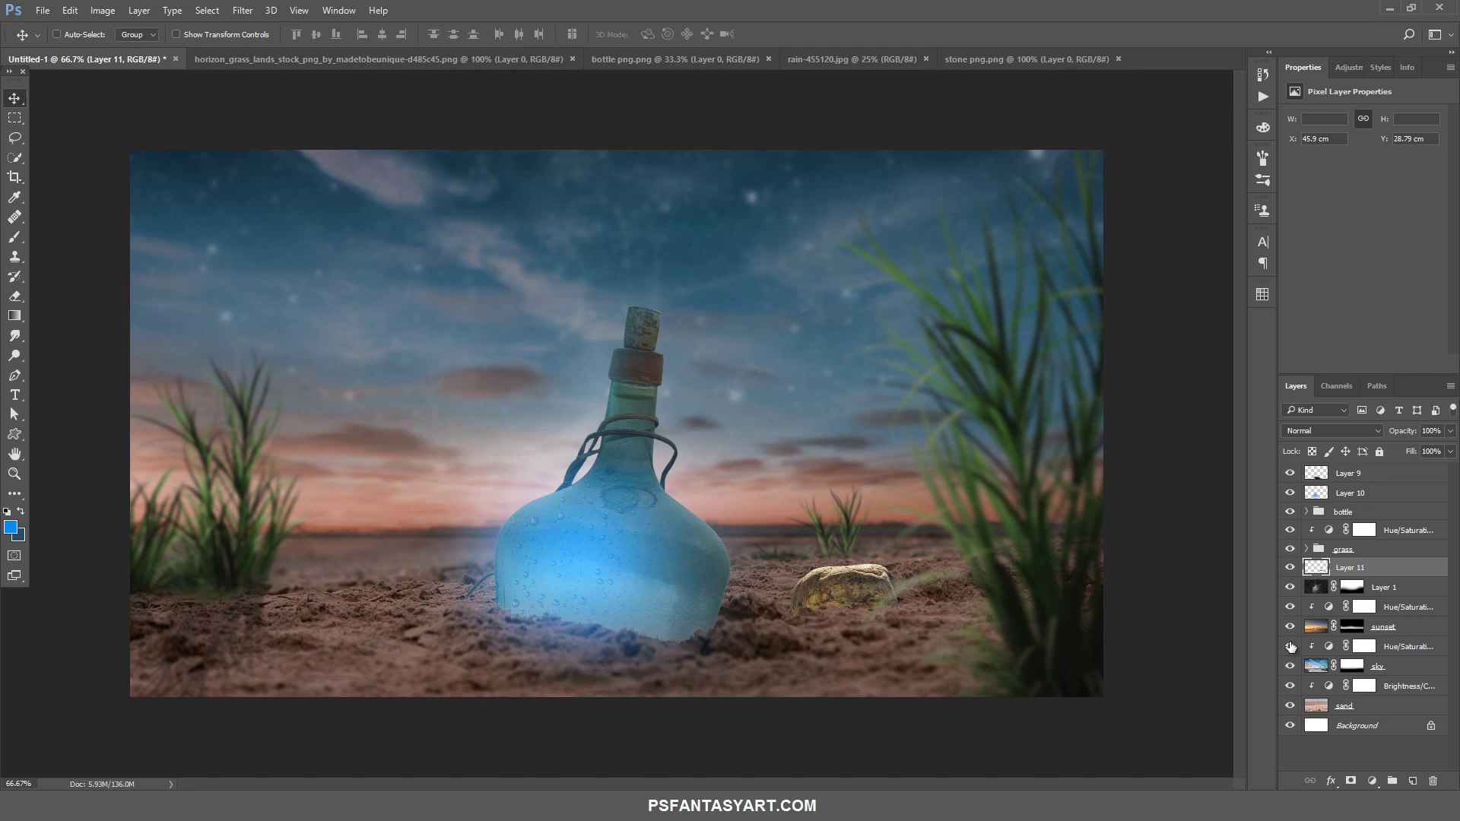
Add a Brightness/Contrast adjustment clipped to the stone, Brightness -77 and Contrast -50
{"action": "left_click", "coordinate": [1373, 780]}
{"action": "left_click", "coordinate": [1330, 506]}
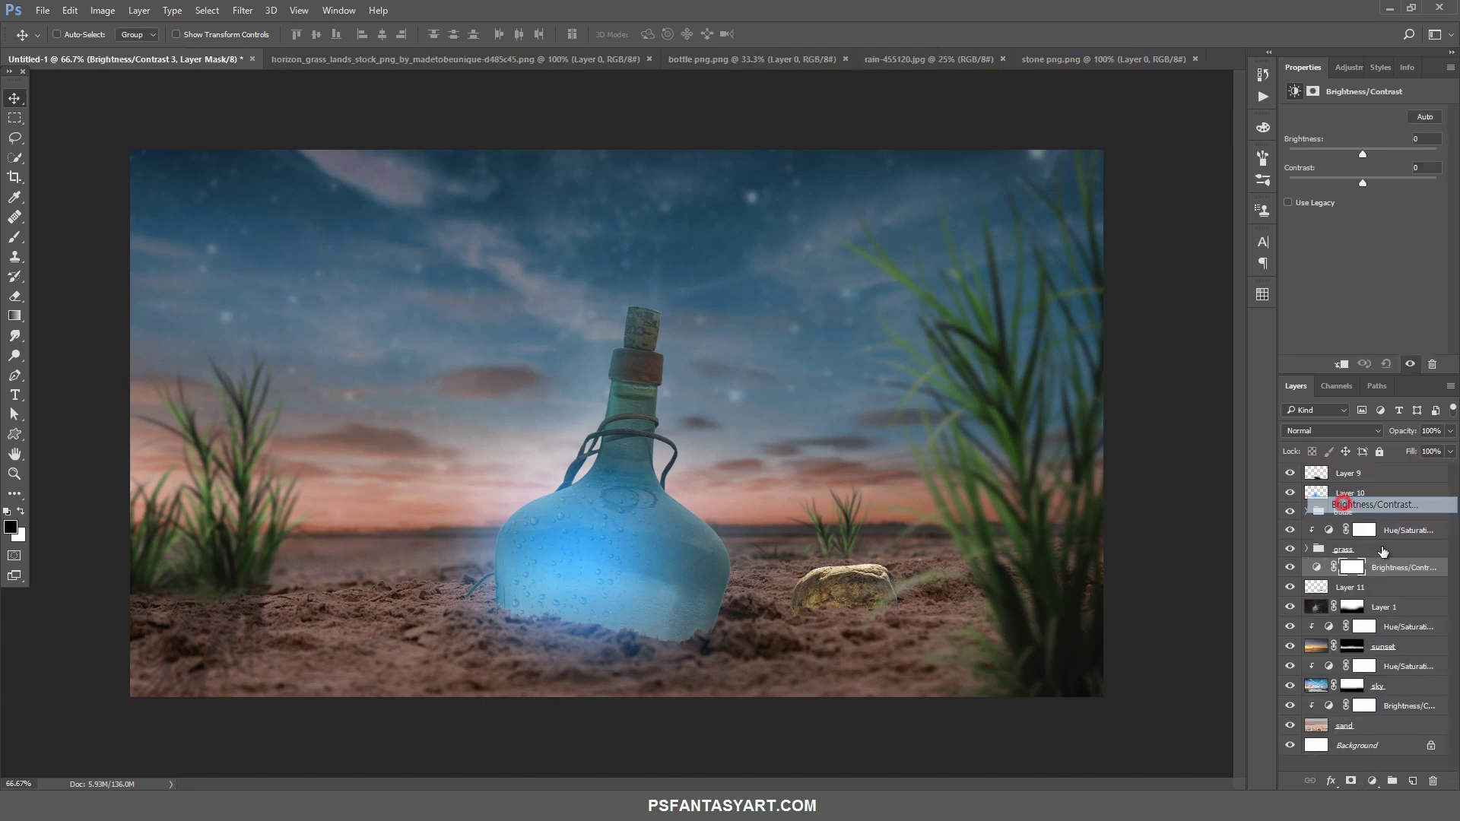
{"action": "left_click", "coordinate": [1398, 577], "text": "alt"}
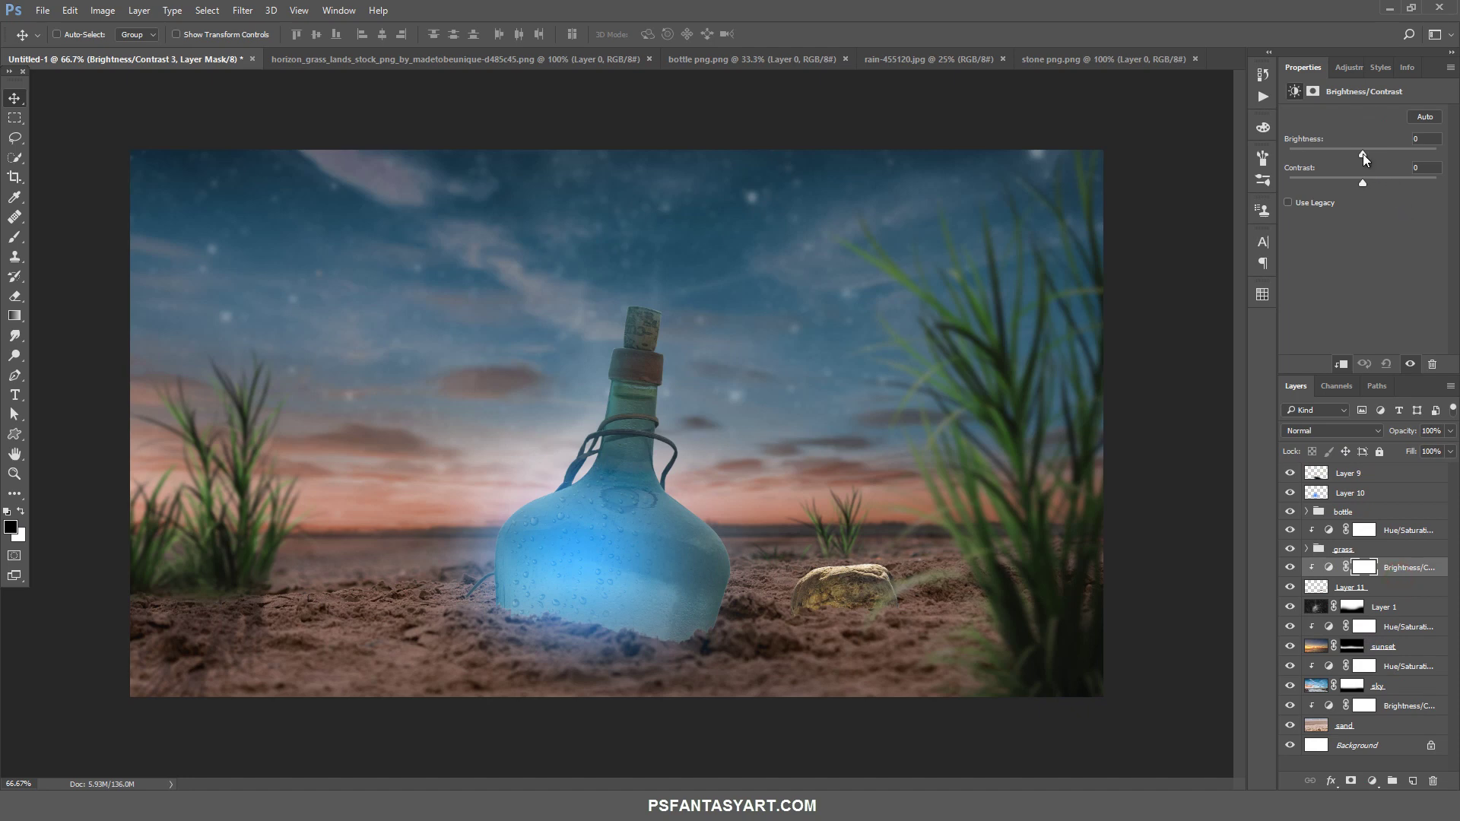
{"action": "left_click_drag", "start_coordinate": [1362, 154], "coordinate": [1326, 157]}
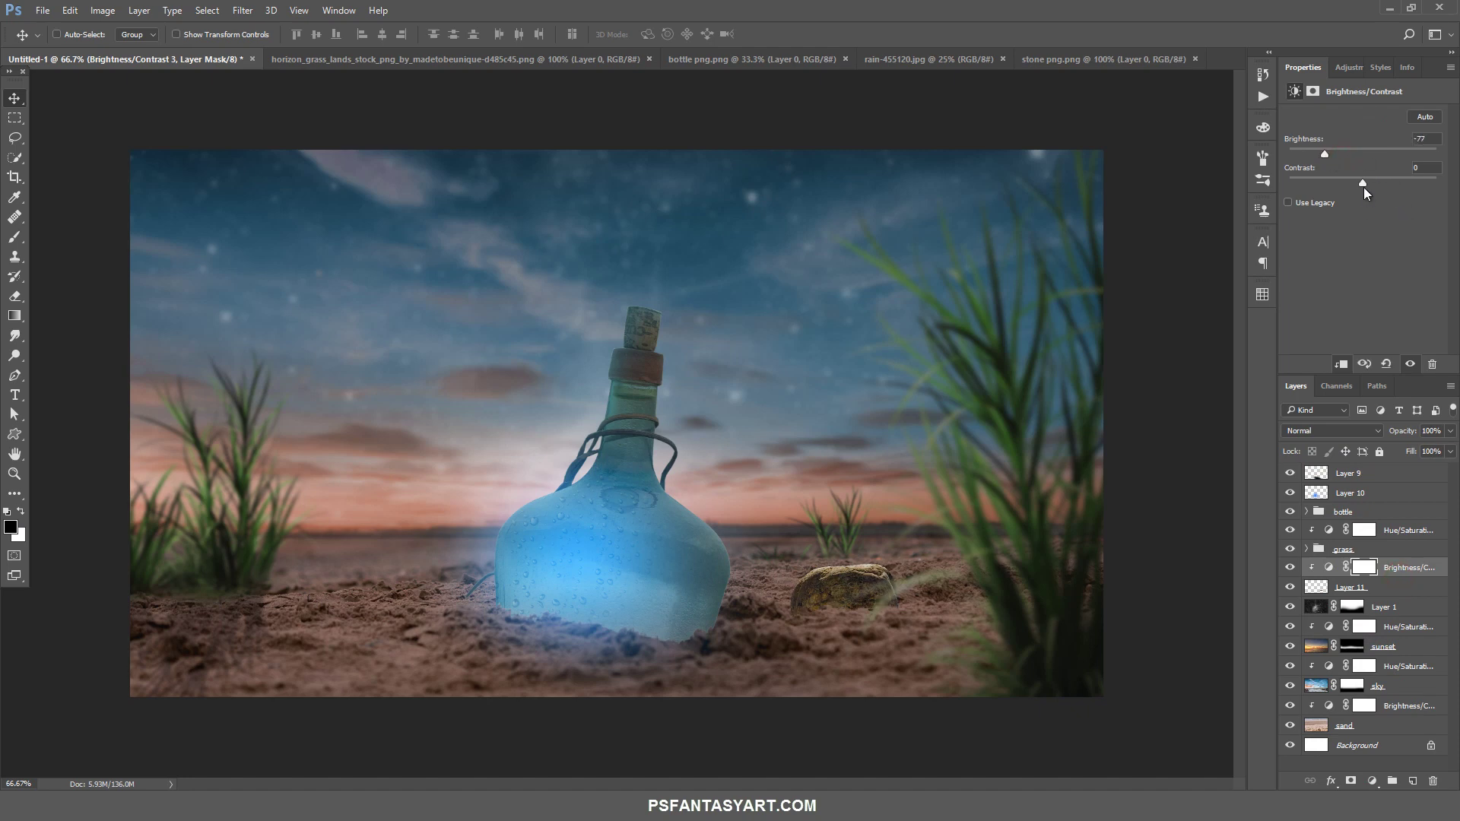
{"action": "left_click_drag", "start_coordinate": [1363, 186], "coordinate": [1217, 199]}
Create a new layer clipped to Layer 11 and set the foreground colour to black
{"action": "left_click", "coordinate": [1337, 584]}
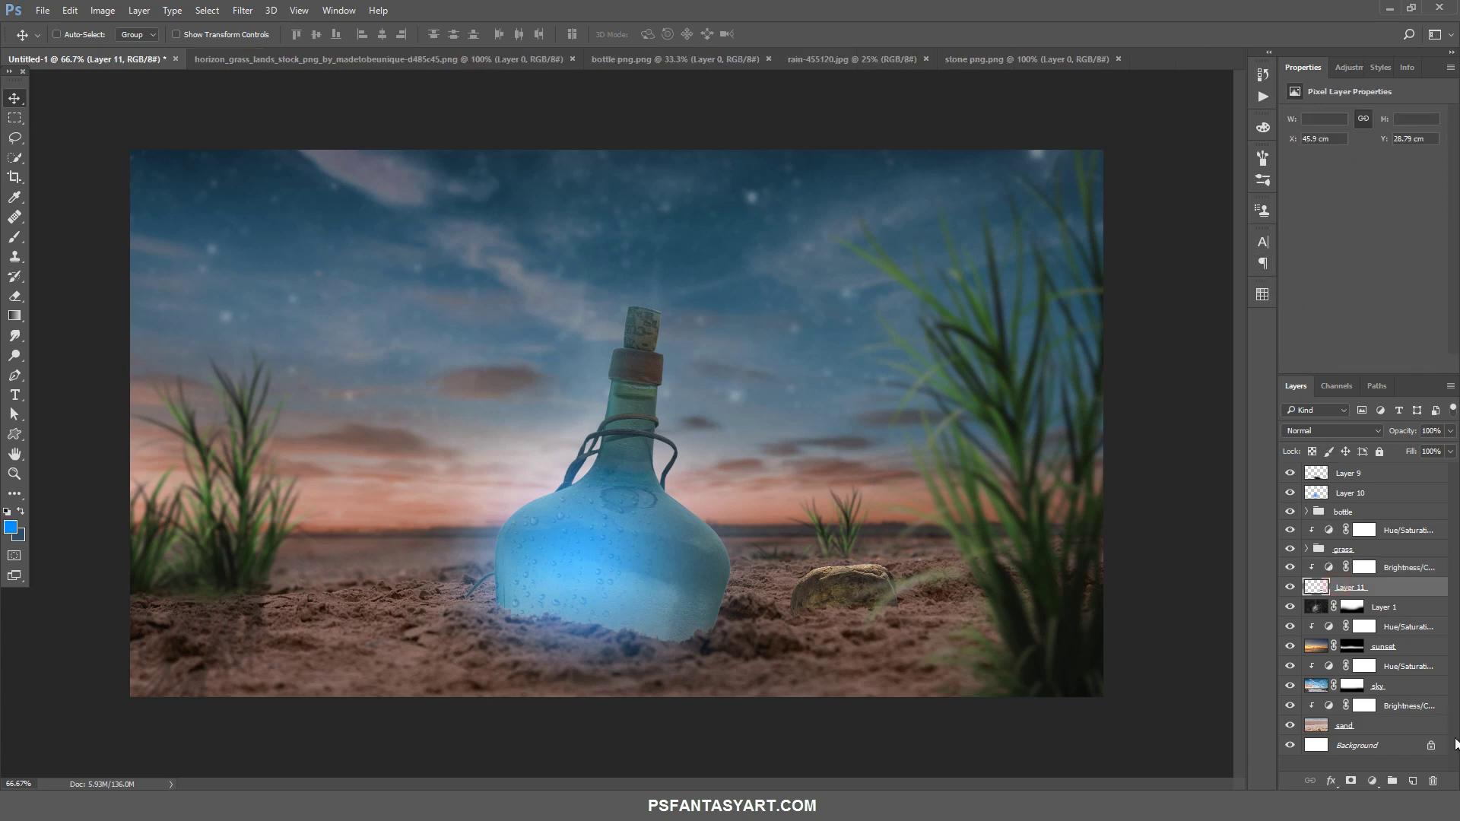
{"action": "left_click", "coordinate": [1412, 781]}
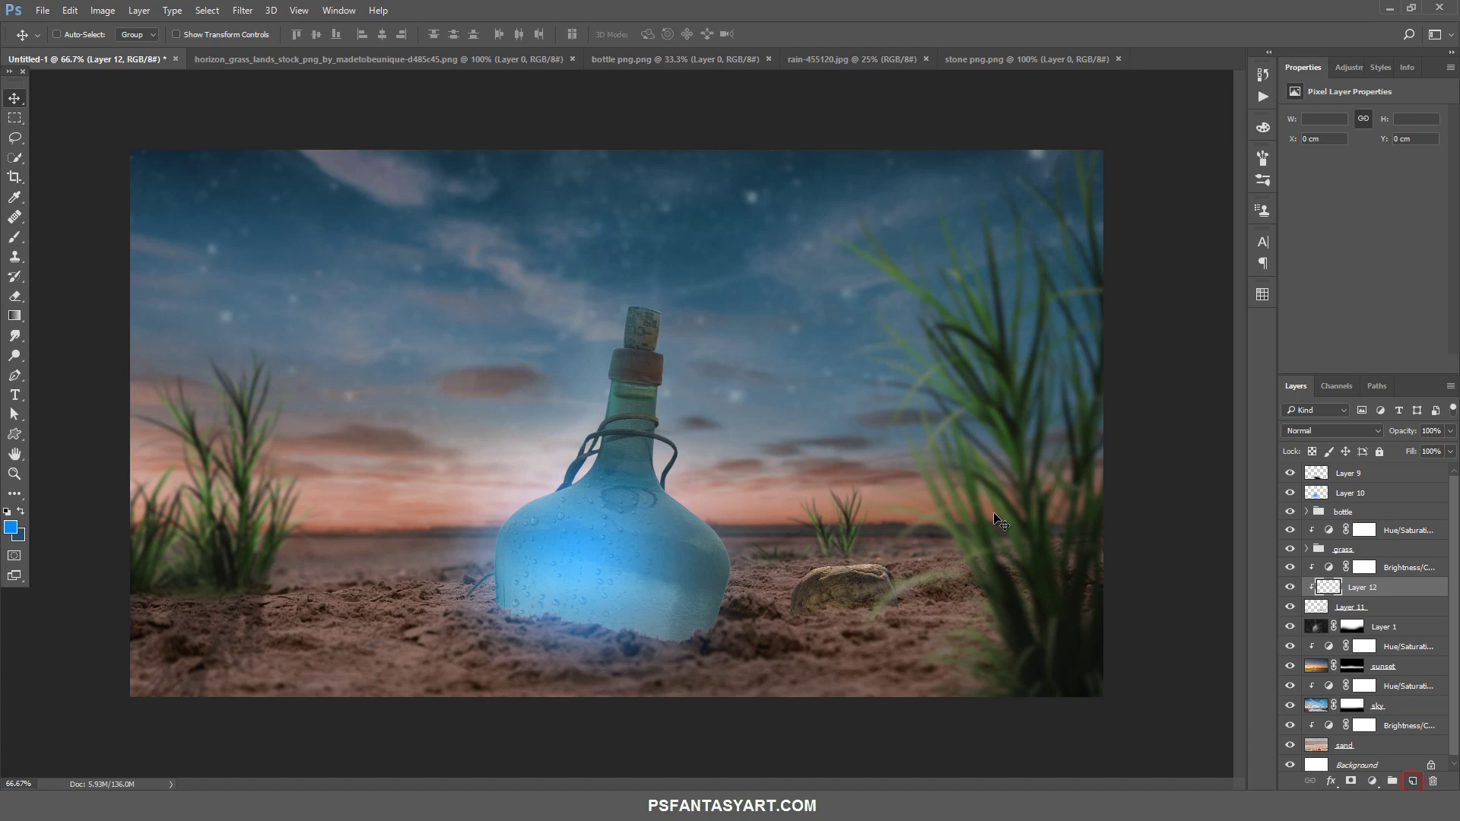
{"action": "left_click", "coordinate": [14, 236]}
{"action": "left_click", "coordinate": [15, 529]}
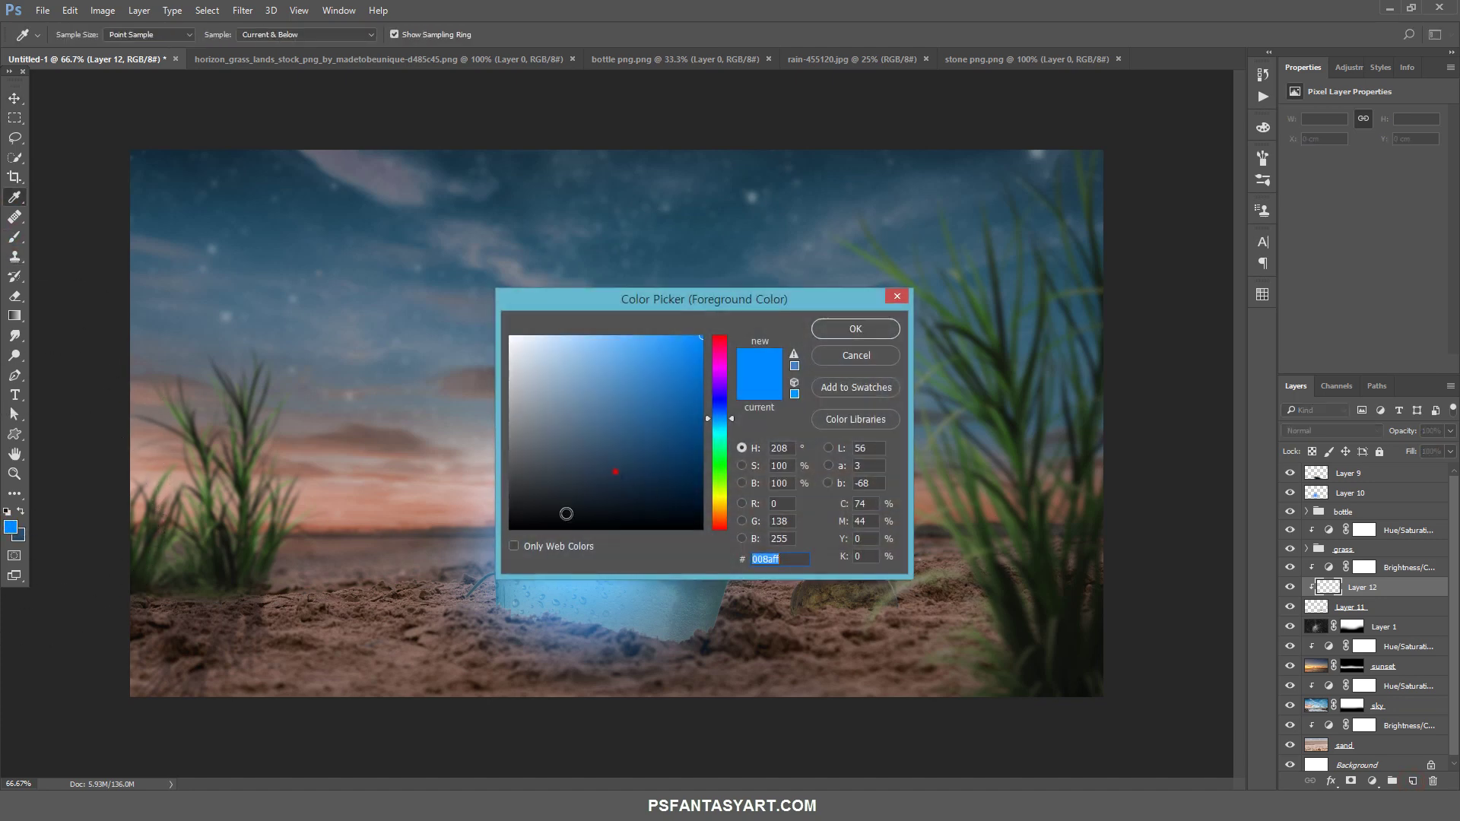
{"action": "left_click", "coordinate": [510, 528]}
{"action": "left_click", "coordinate": [865, 332]}
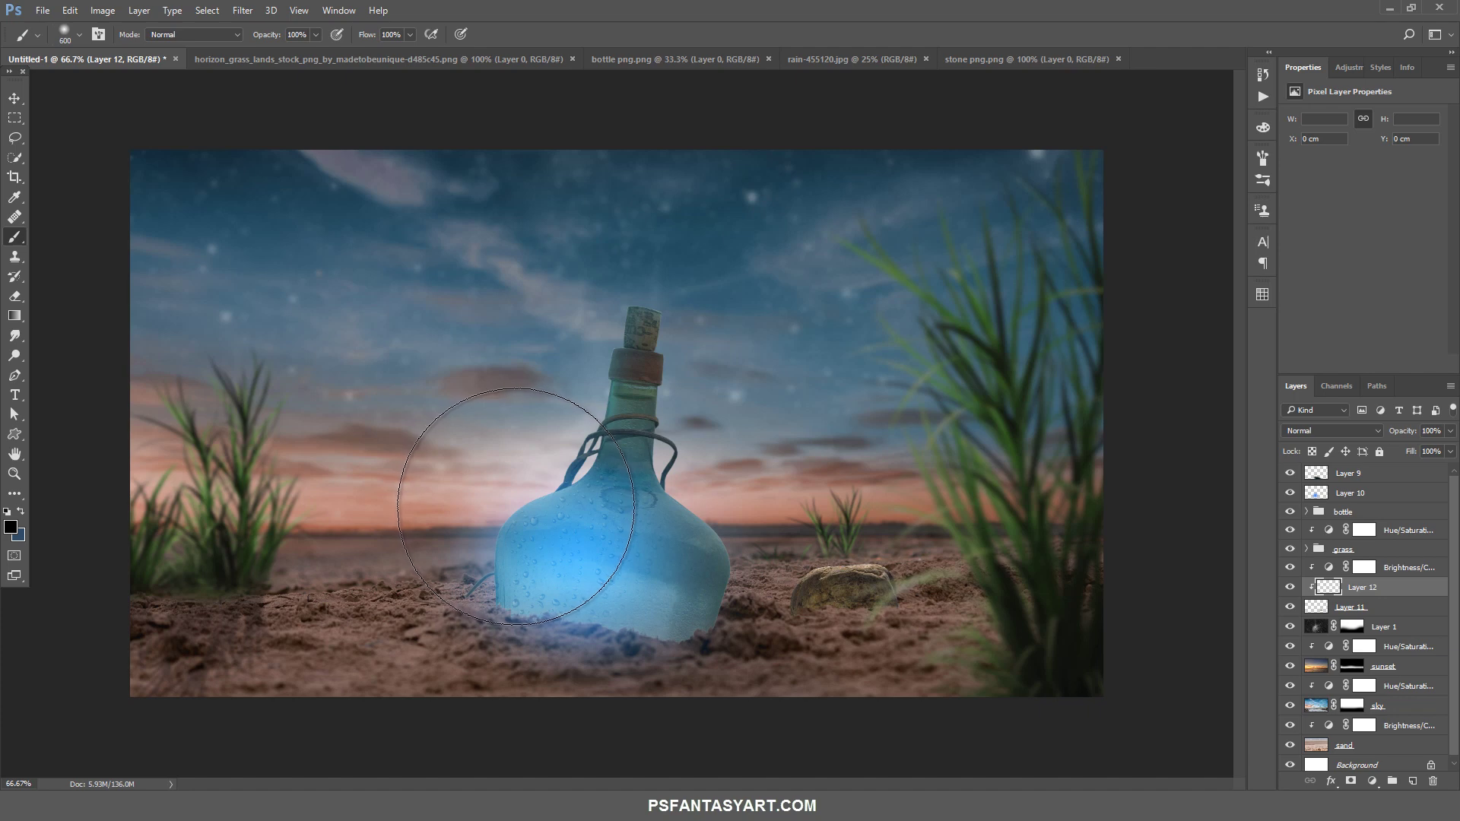
Paint a small-brush shadow along the stone's bottom and fade the layer to 36% opacity
{"action": "key", "text": "bracketleft"}
{"action": "key", "text": "bracketleft"}
{"action": "key", "text": "bracketleft"}
{"action": "key", "text": "bracketleft"}
{"action": "key", "text": "bracketleft"}
{"action": "key", "text": "bracketleft"}
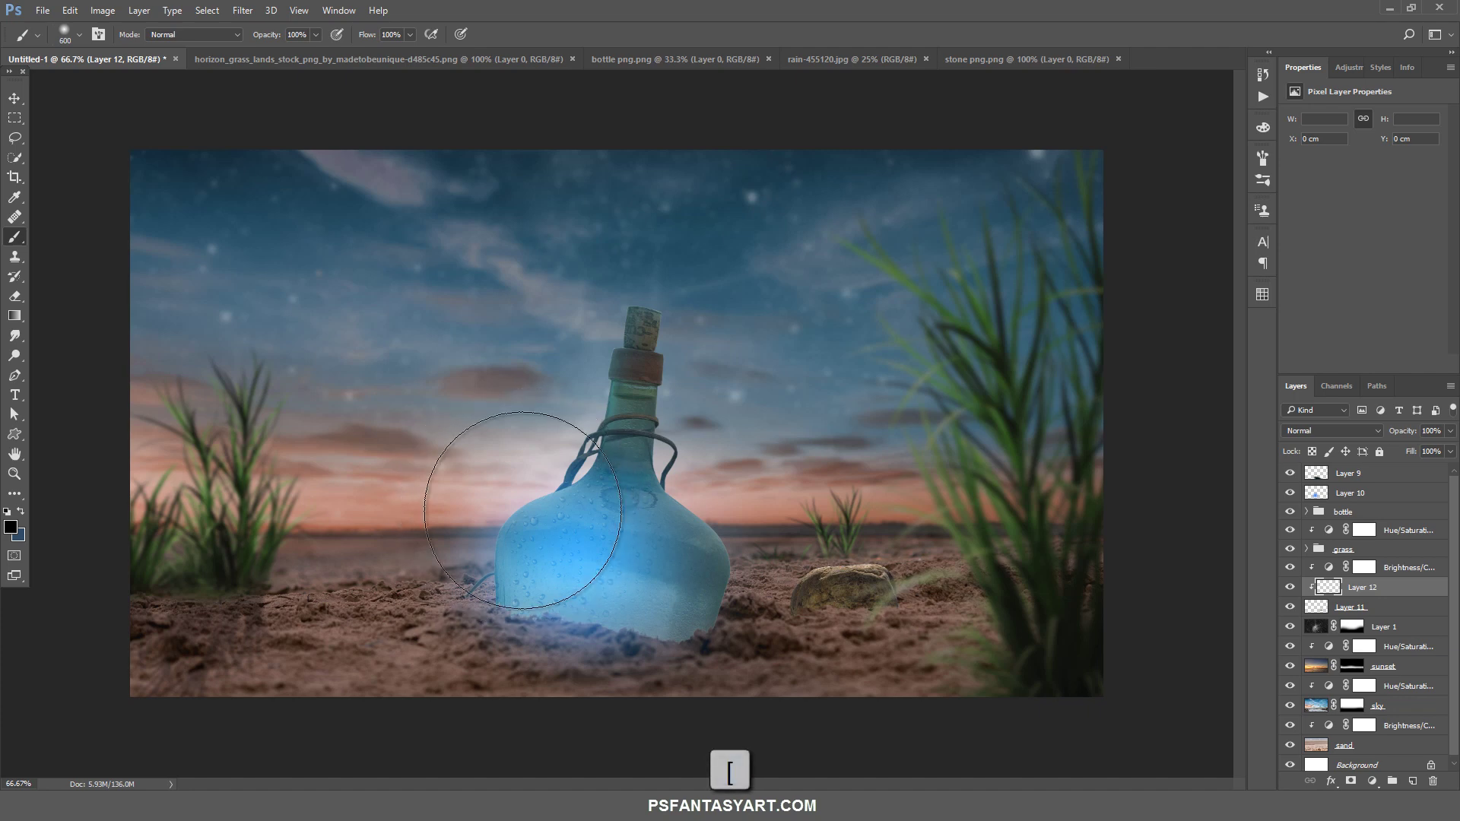
{"action": "key", "text": "bracketleft"}
{"action": "key", "text": "bracketleft"}
{"action": "key", "text": "bracketleft"}
{"action": "key", "text": "bracketleft"}
{"action": "key", "text": "bracketleft"}
{"action": "left_click_drag", "start_coordinate": [890, 597], "coordinate": [809, 628]}
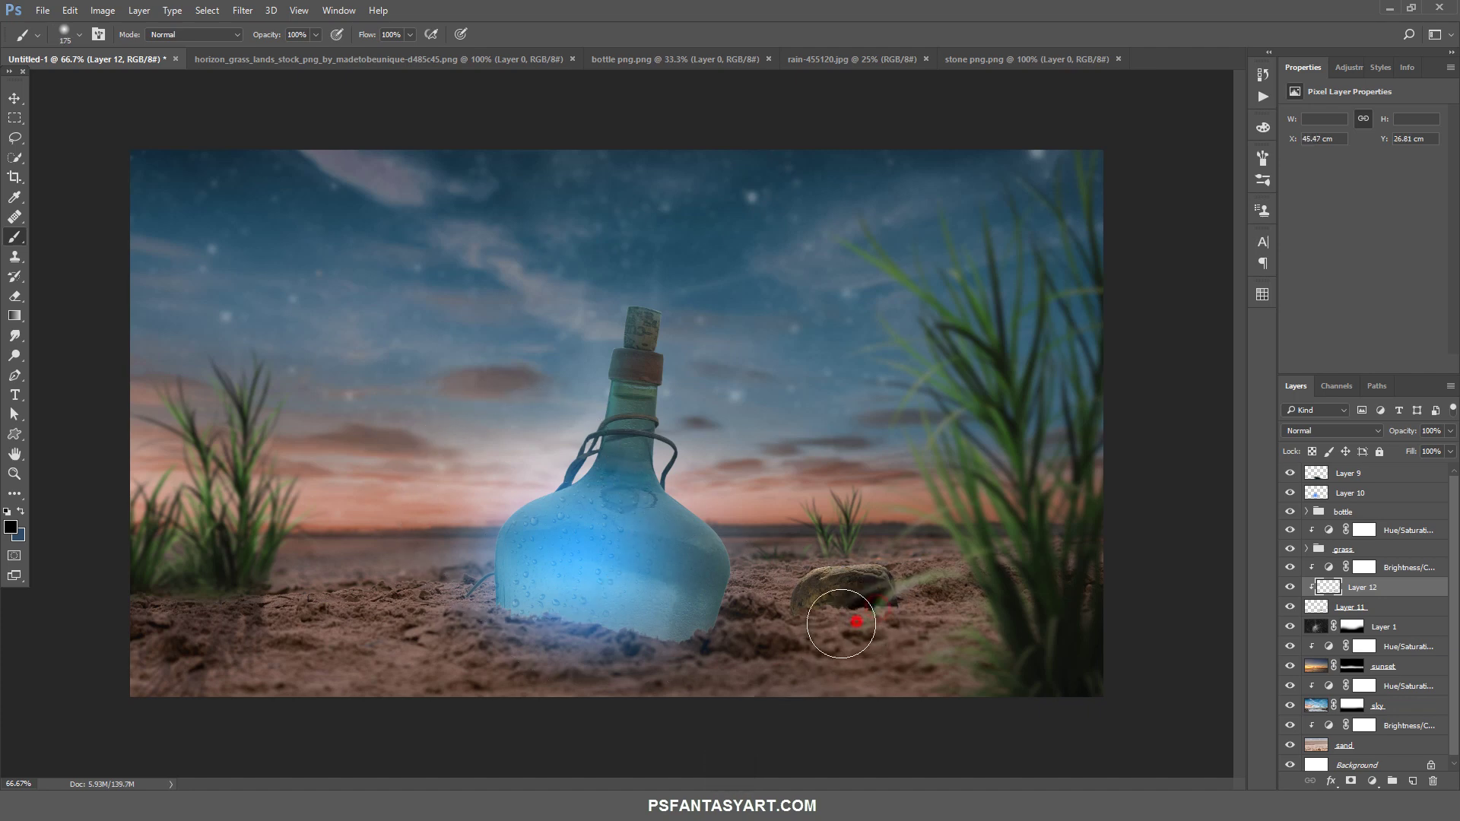
{"action": "left_click", "coordinate": [1450, 431]}
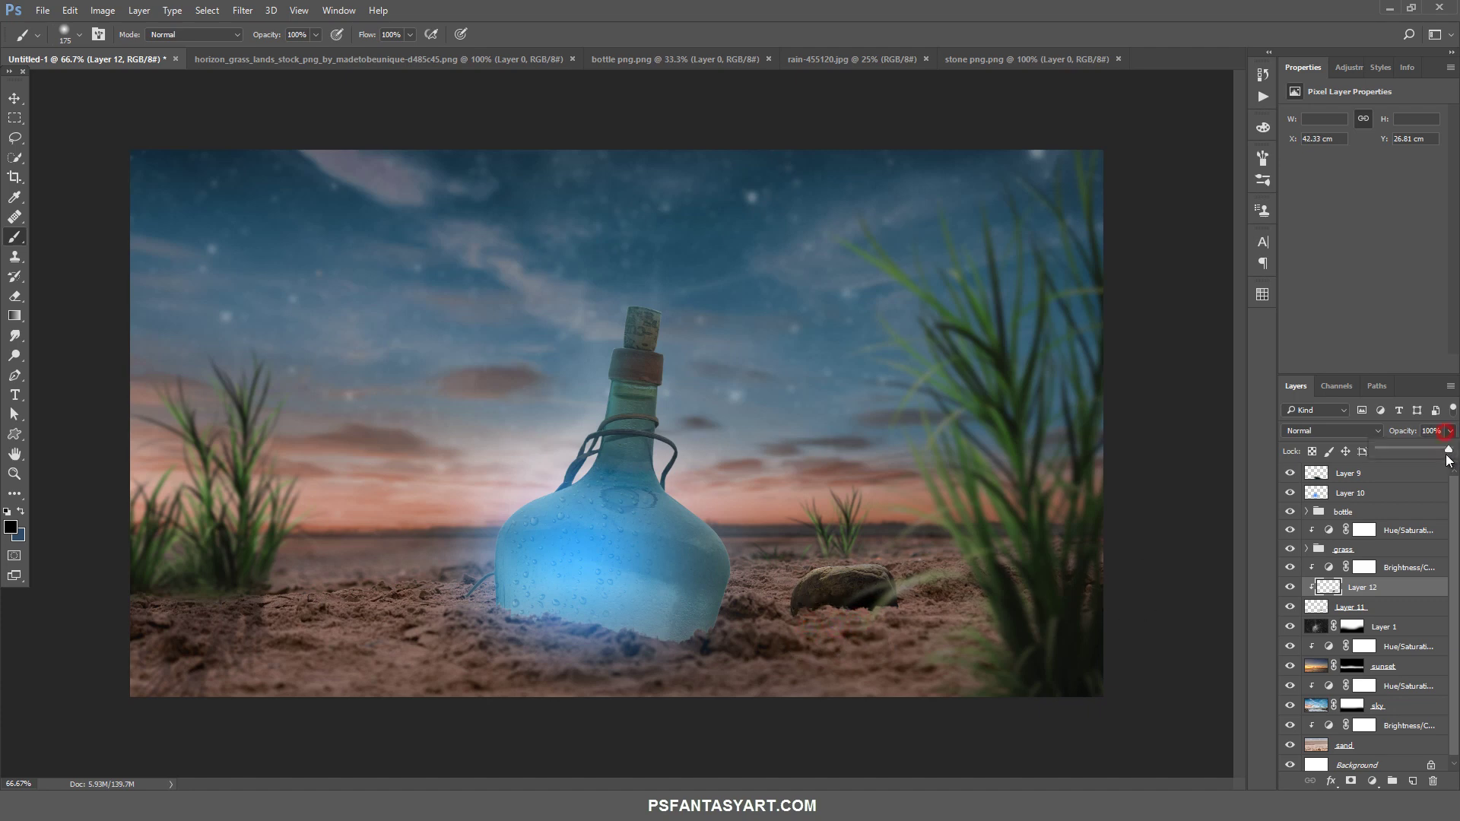
{"action": "left_click_drag", "start_coordinate": [1446, 450], "coordinate": [1395, 453]}
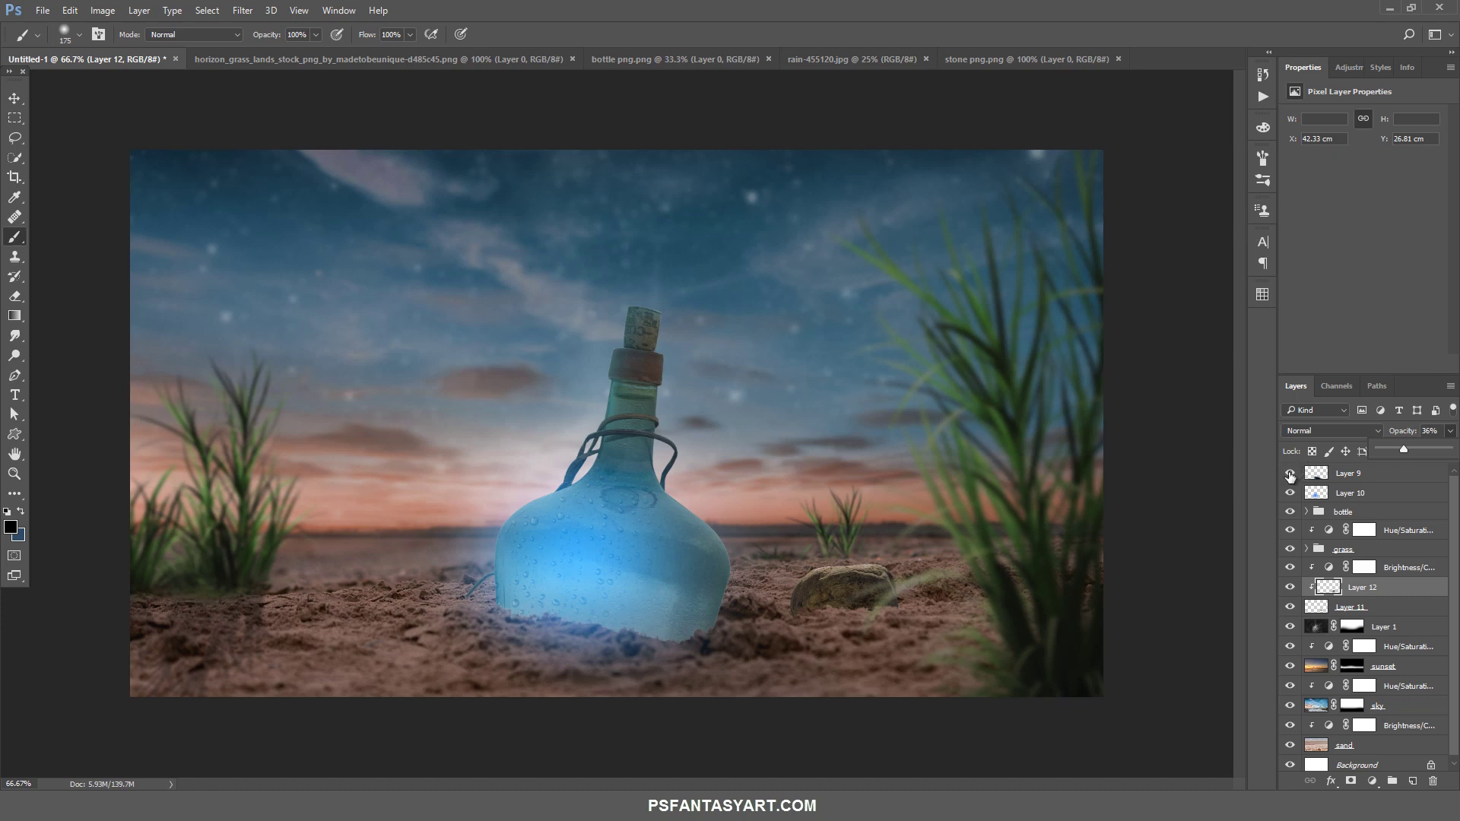
{"action": "left_click", "coordinate": [1289, 589]}
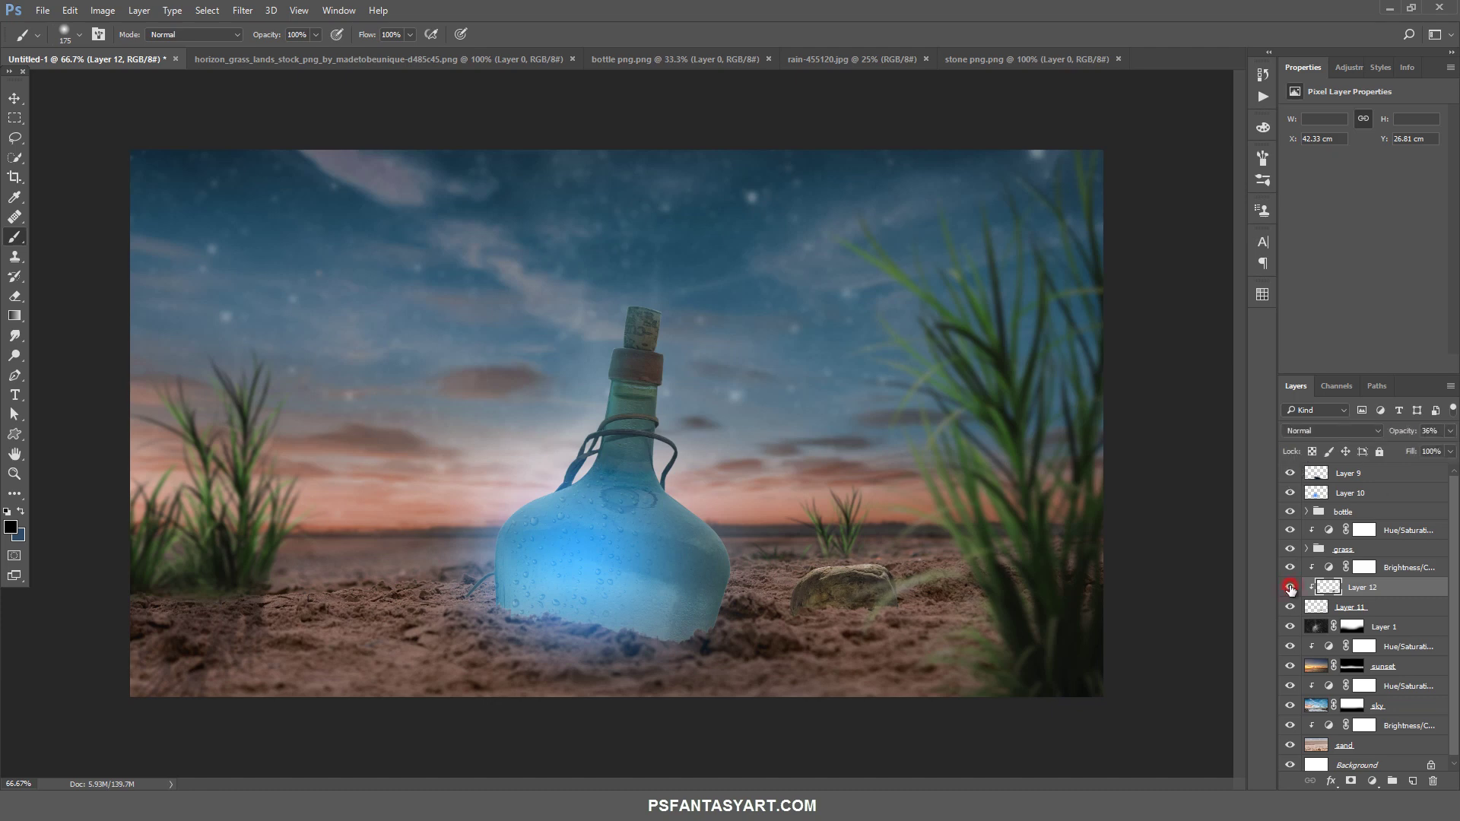
{"action": "left_click", "coordinate": [1290, 589]}
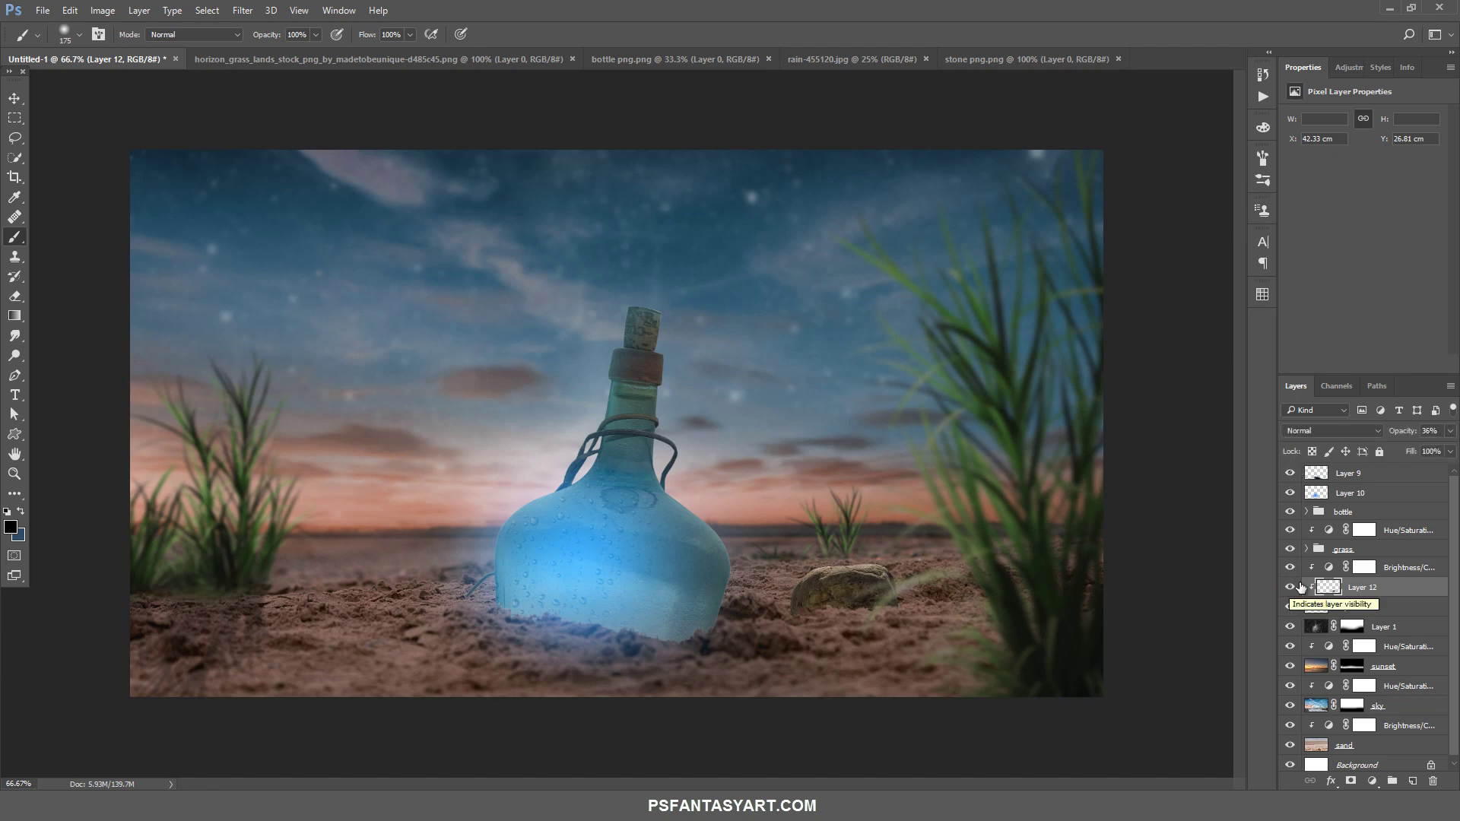
Duplicate the stone layer and turn the copy black with Hue/Saturation
{"action": "left_click", "coordinate": [1342, 607]}
{"action": "key", "text": "ctrl+j"}
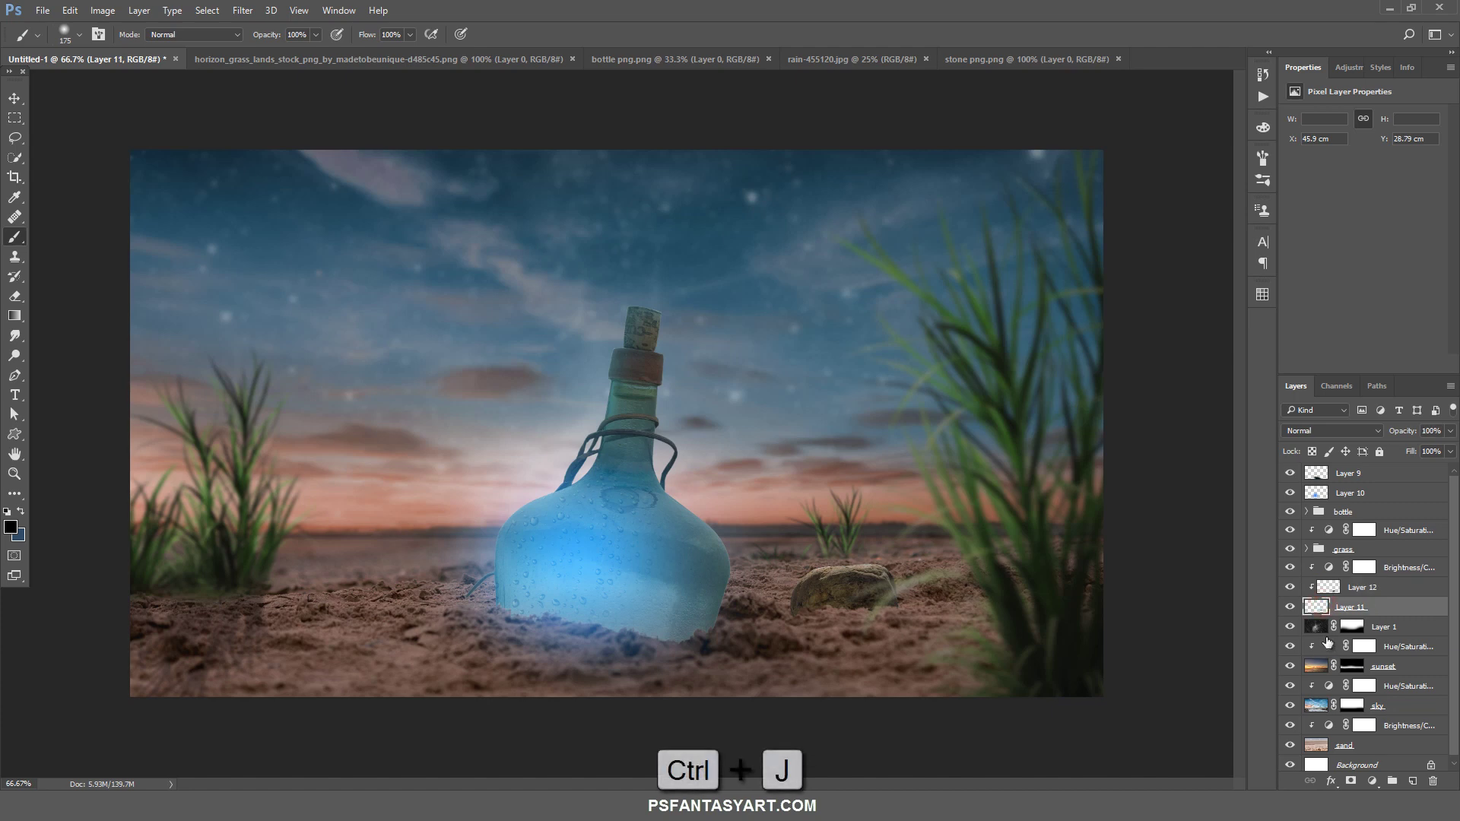
{"action": "key", "text": "ctrl+u"}
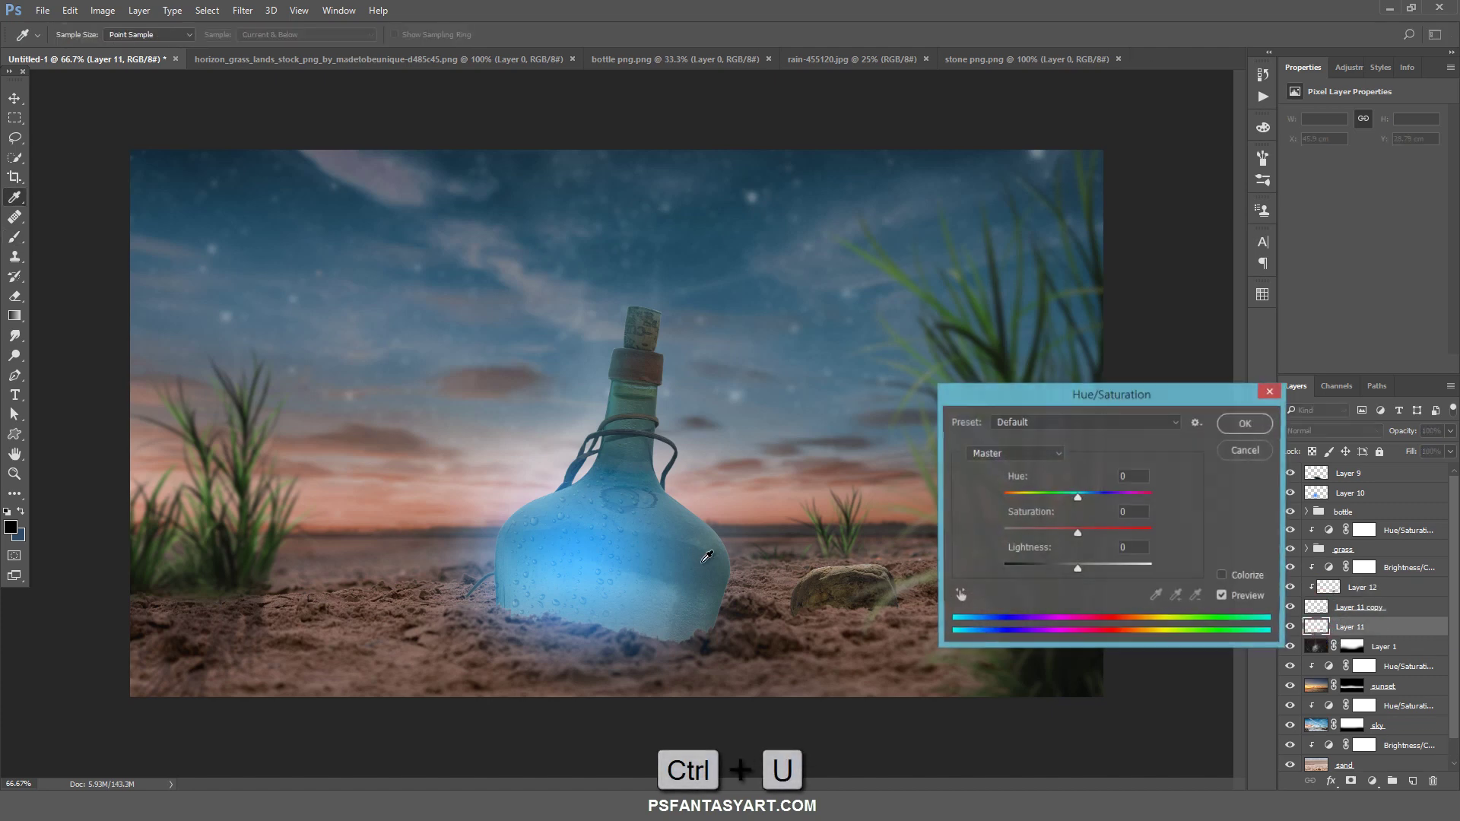
{"action": "left_click", "coordinate": [1245, 424]}
Flip the black stone vertically and angle it below the original as a cast shadow
{"action": "key", "text": "b"}
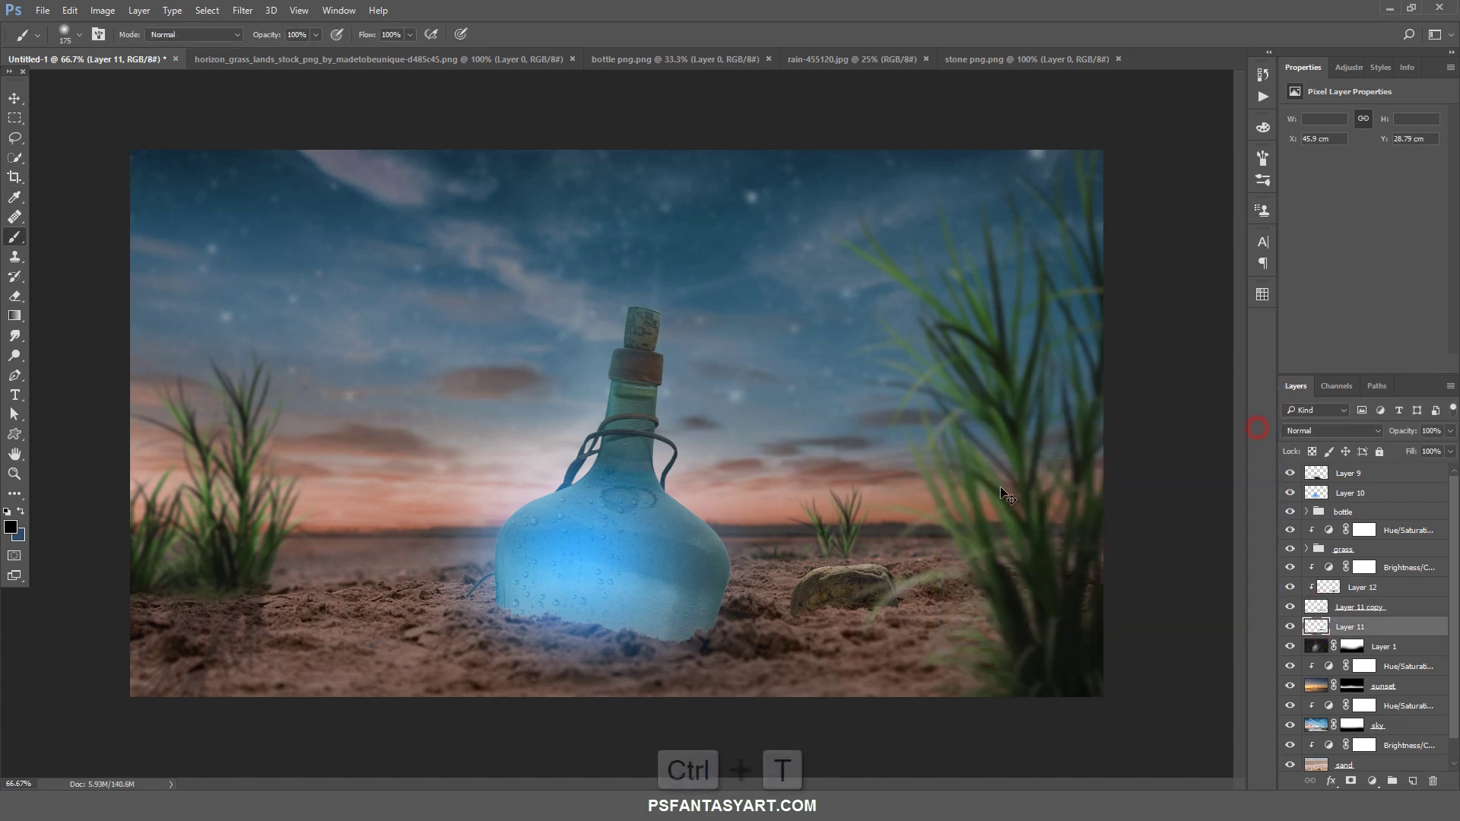
{"action": "right_click", "coordinate": [926, 465]}
{"action": "left_click", "coordinate": [979, 709]}
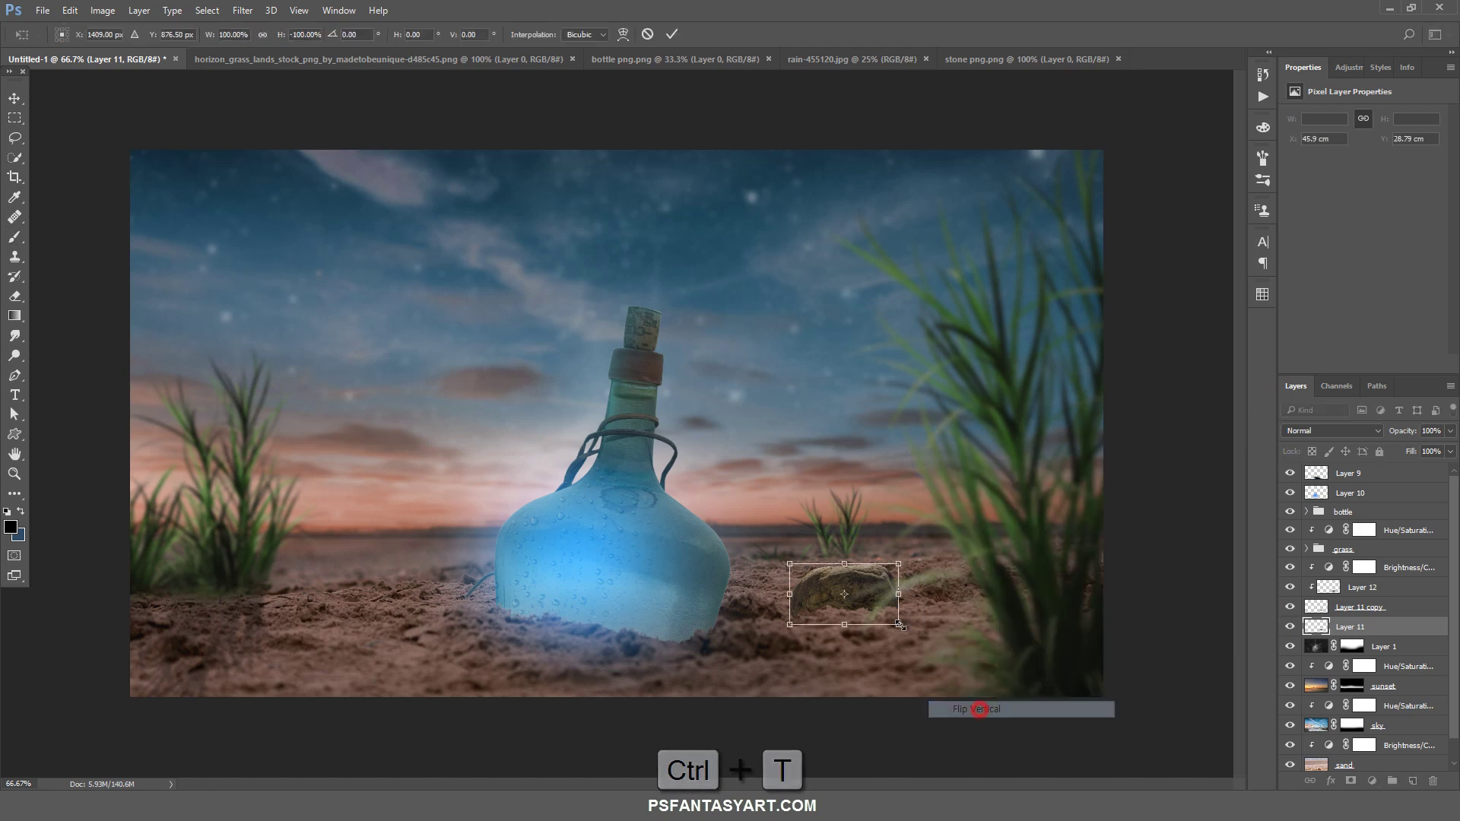
{"action": "left_click_drag", "start_coordinate": [844, 601], "coordinate": [844, 632]}
{"action": "left_click_drag", "start_coordinate": [892, 701], "coordinate": [910, 684]}
{"action": "left_click_drag", "start_coordinate": [875, 634], "coordinate": [862, 646]}
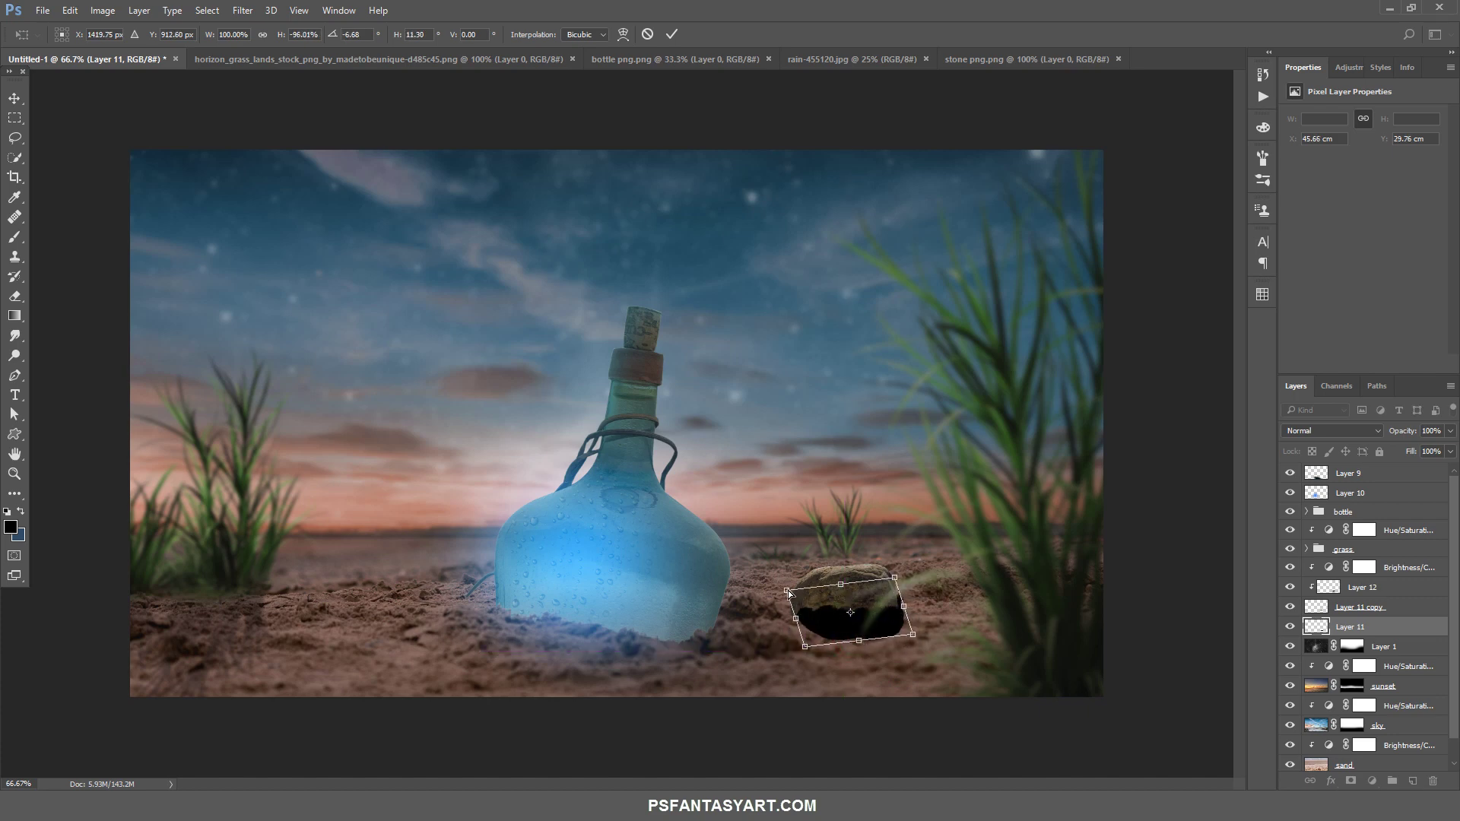
{"action": "left_click", "coordinate": [671, 34]}
Fade the black stone shadow layer to 32% opacity
{"action": "key", "text": "b"}
{"action": "left_click", "coordinate": [1450, 430]}
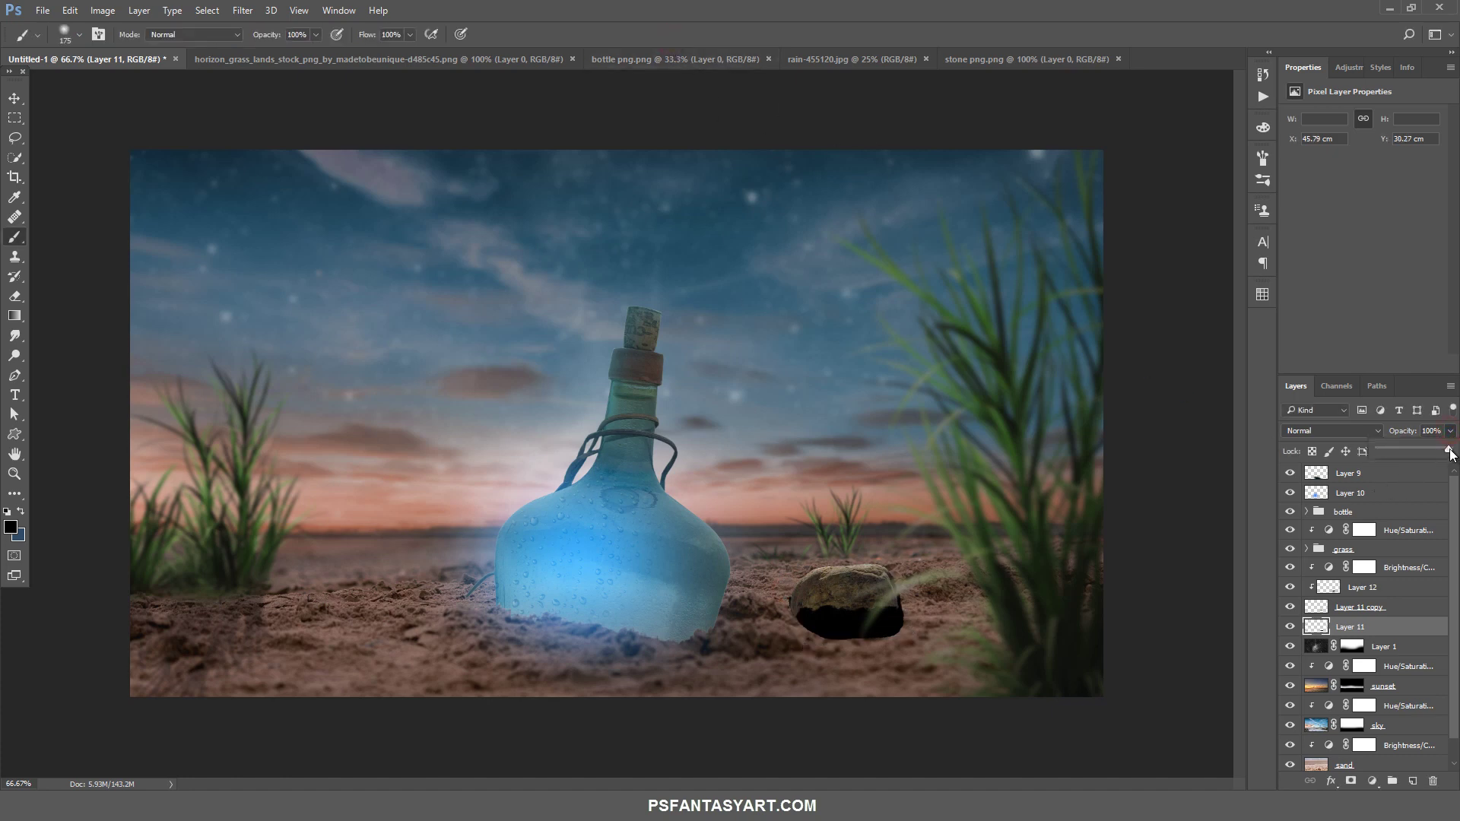
{"action": "left_click_drag", "start_coordinate": [1450, 450], "coordinate": [1406, 450]}
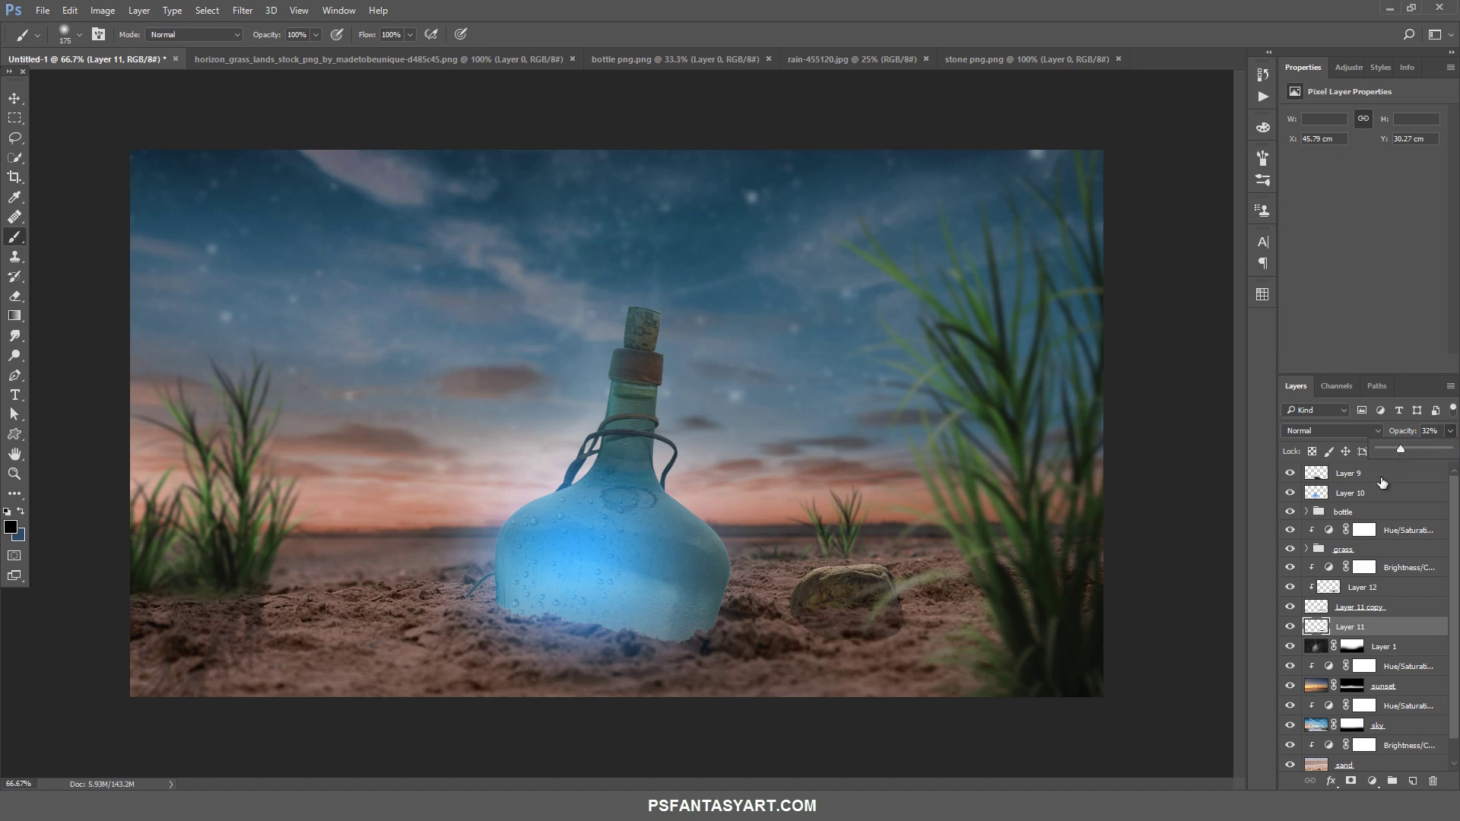
Apply a 3-pixel Gaussian blur to Layer 11
{"action": "left_click", "coordinate": [1315, 630]}
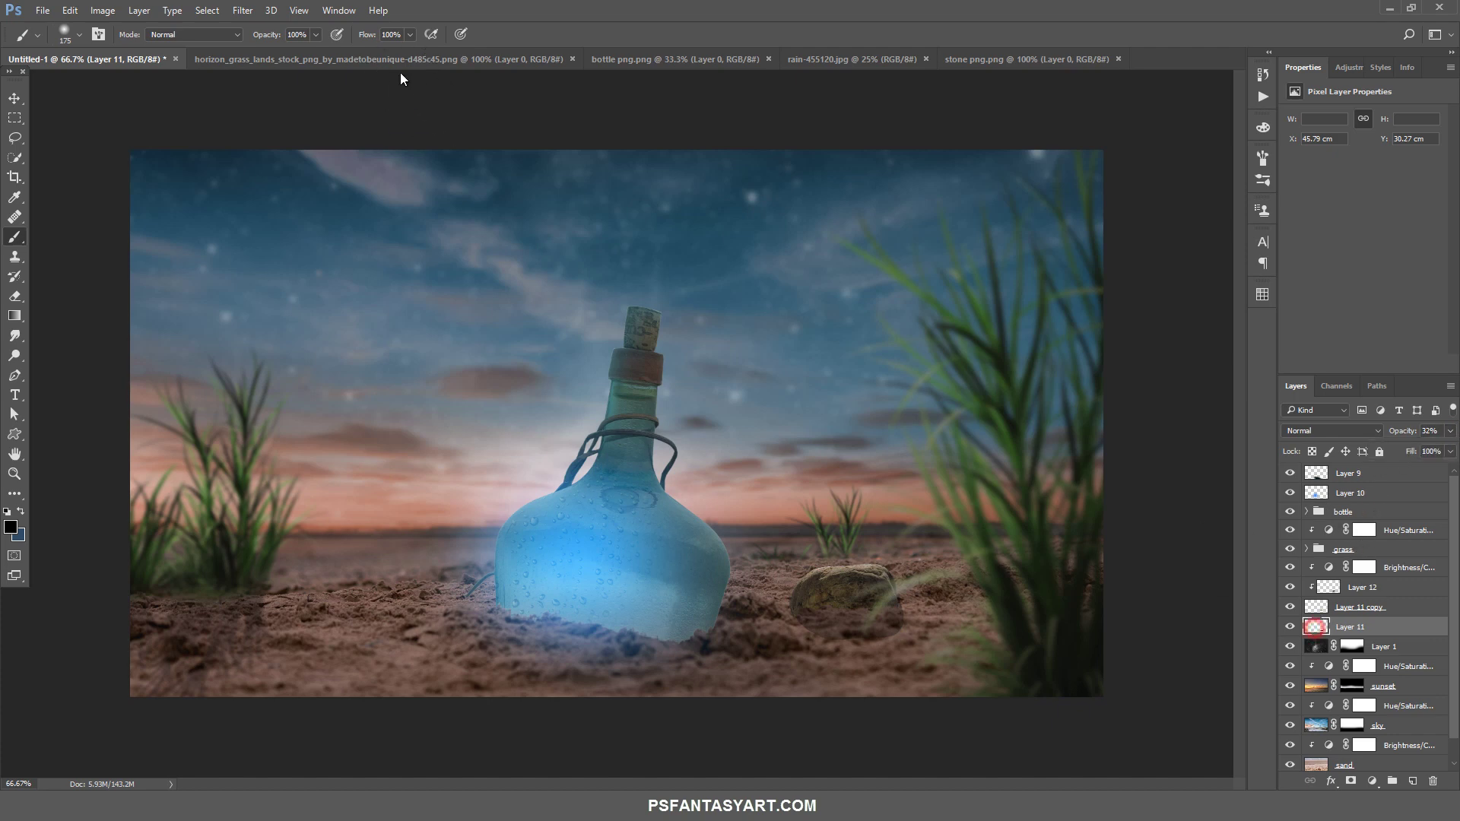
{"action": "left_click", "coordinate": [243, 10]}
{"action": "mouse_move", "coordinate": [262, 178]}
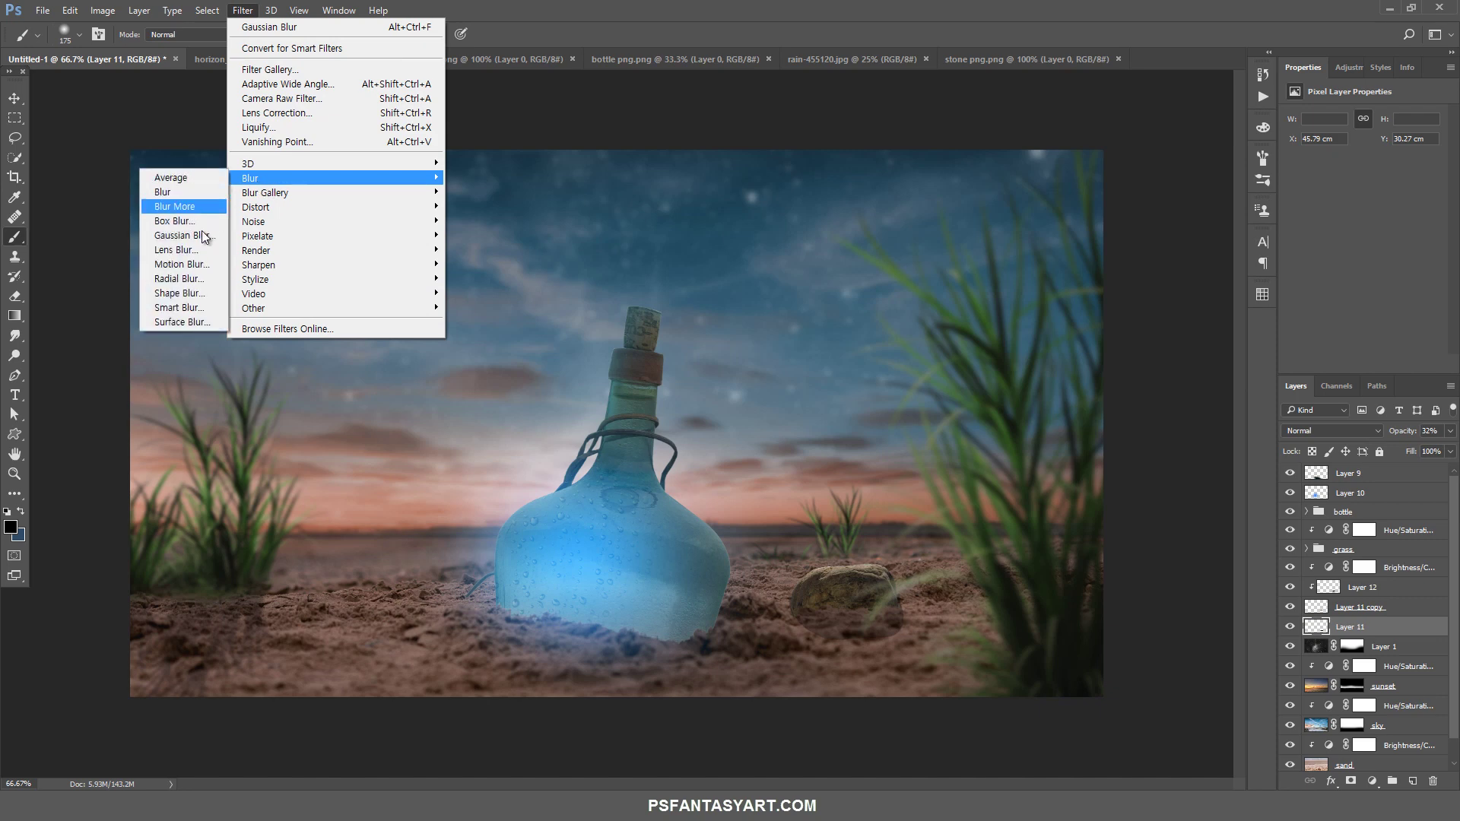
{"action": "left_click", "coordinate": [245, 243]}
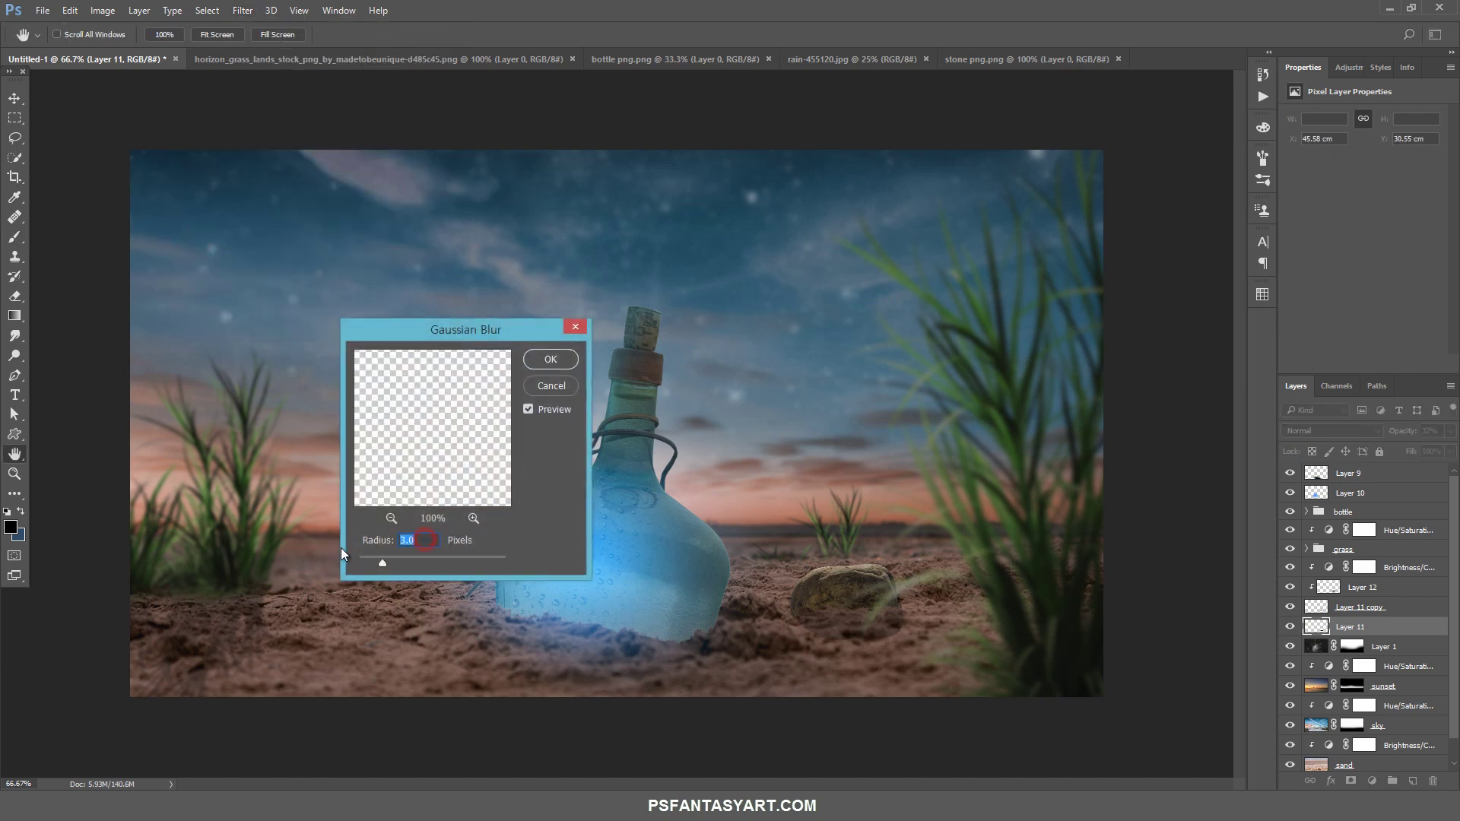
{"action": "left_click", "coordinate": [550, 359]}
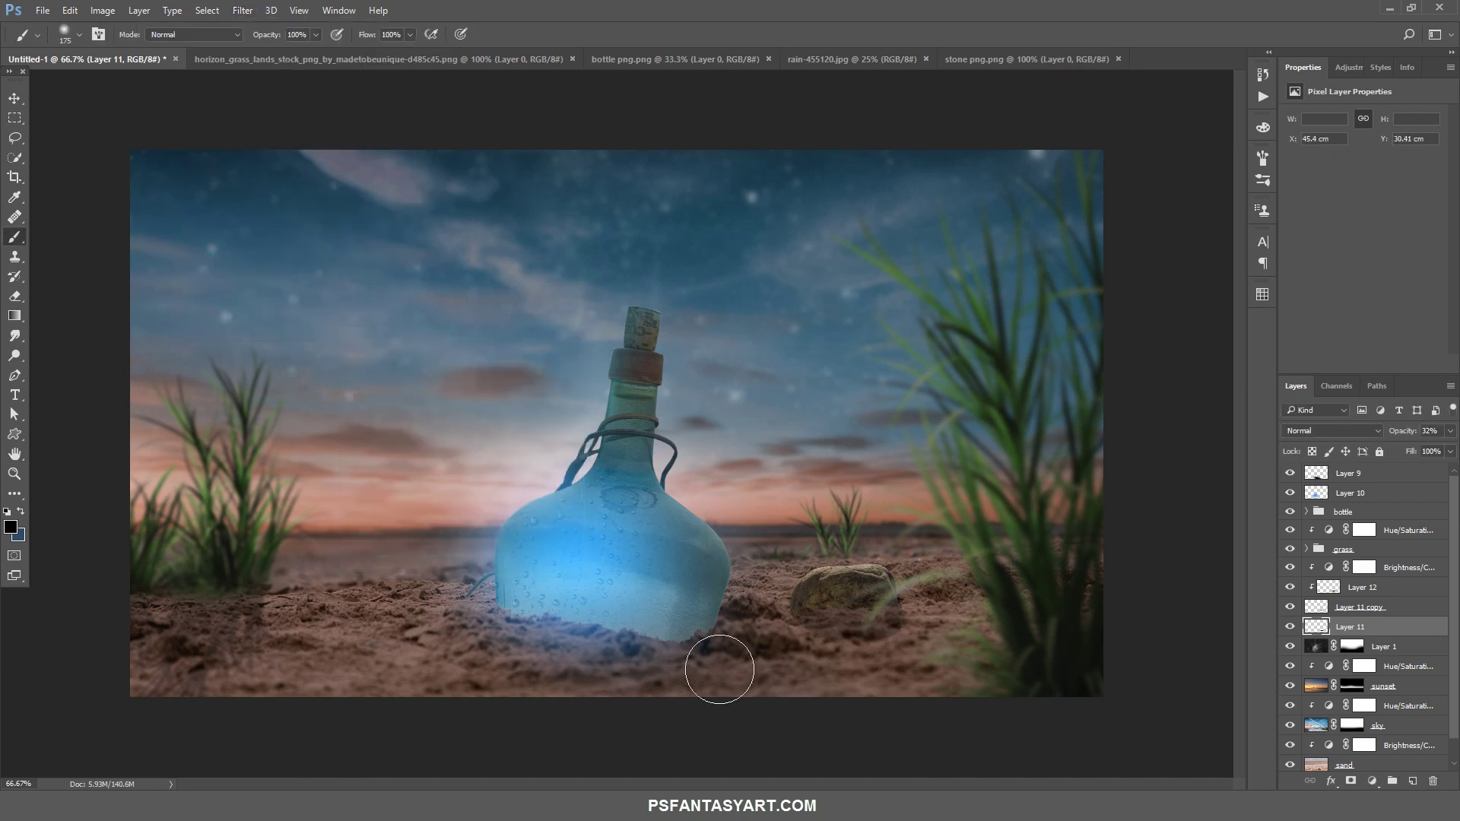
Group Layer 11 through the Brightness/Contrast layer into a group named 'stone'
{"action": "left_click", "coordinate": [1399, 568], "text": "shift"}
{"action": "key", "text": "ctrl+g"}
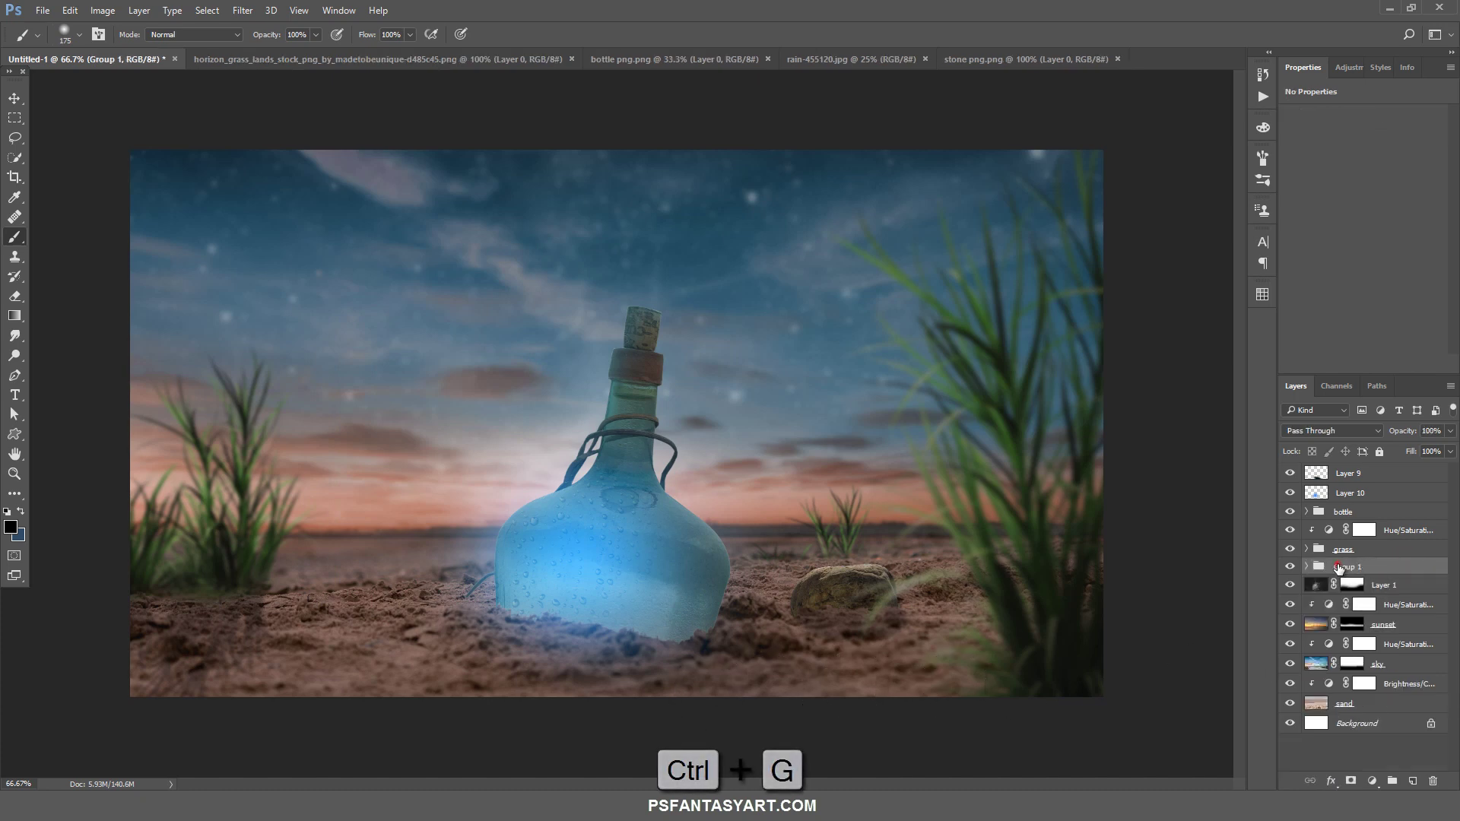
{"action": "double_click", "coordinate": [1342, 567]}
{"action": "type", "text": "stone"}
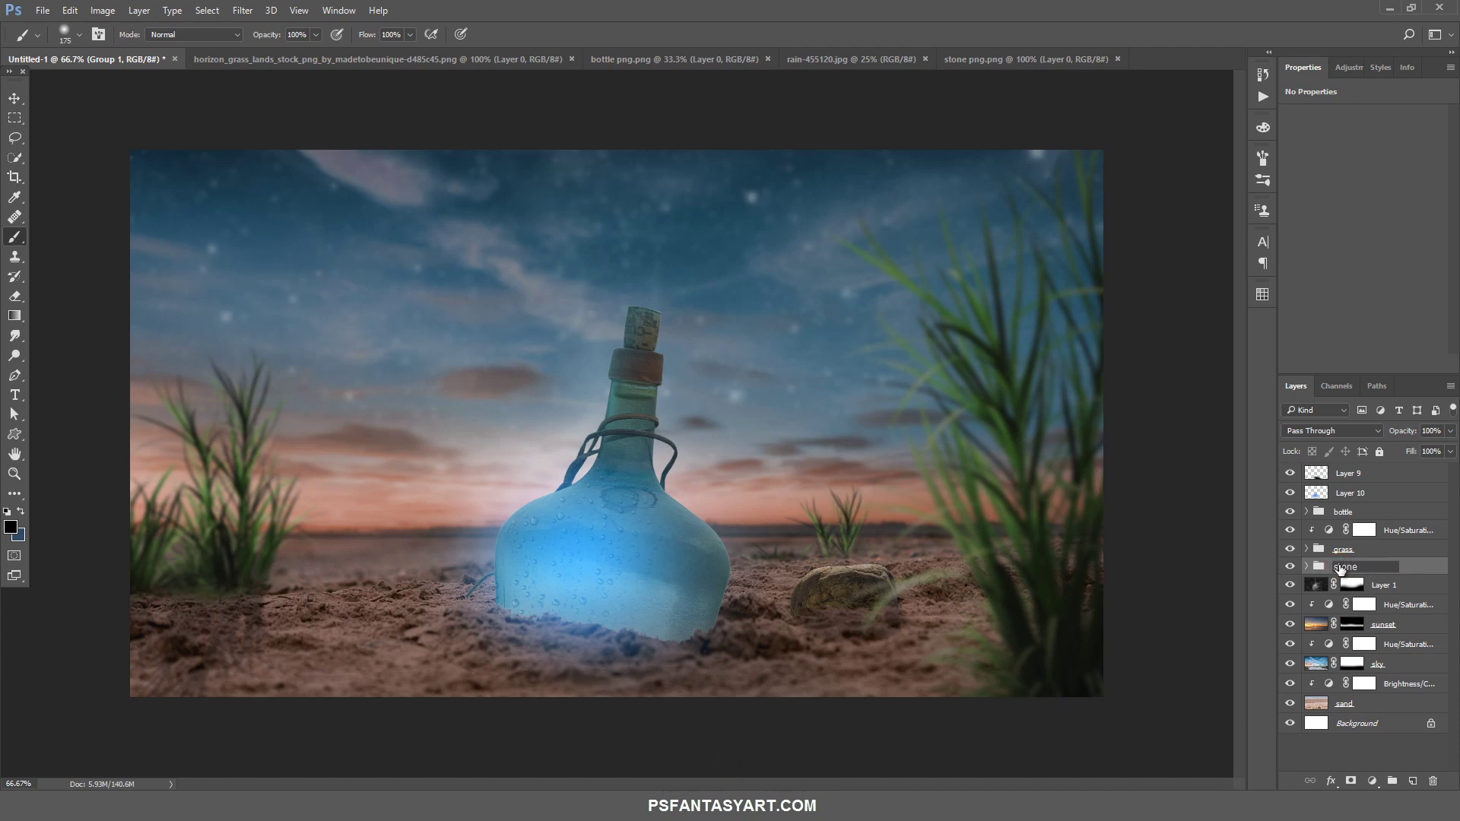
{"action": "key", "text": "Return"}
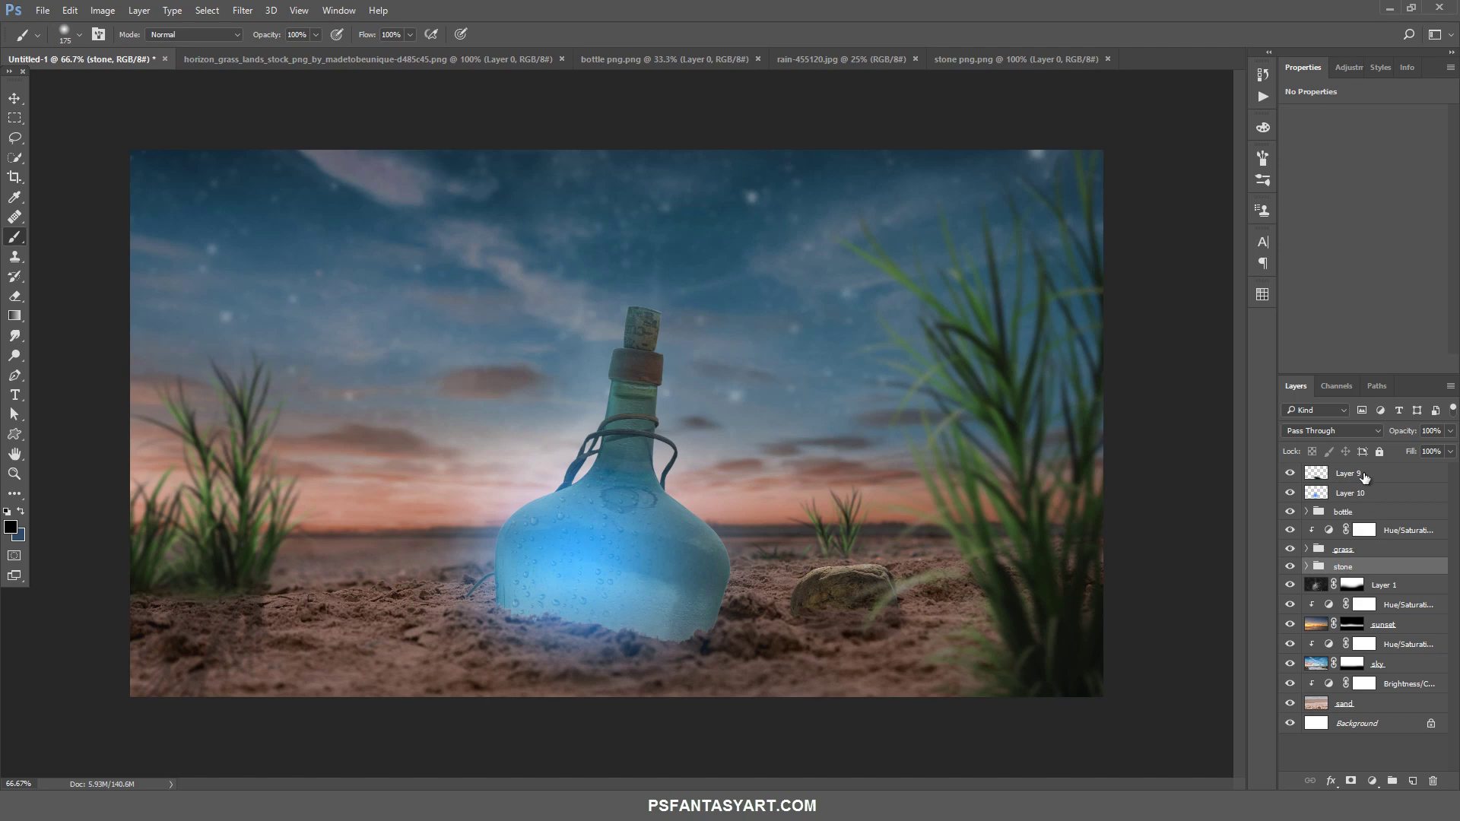
{"action": "left_click", "coordinate": [1365, 477]}
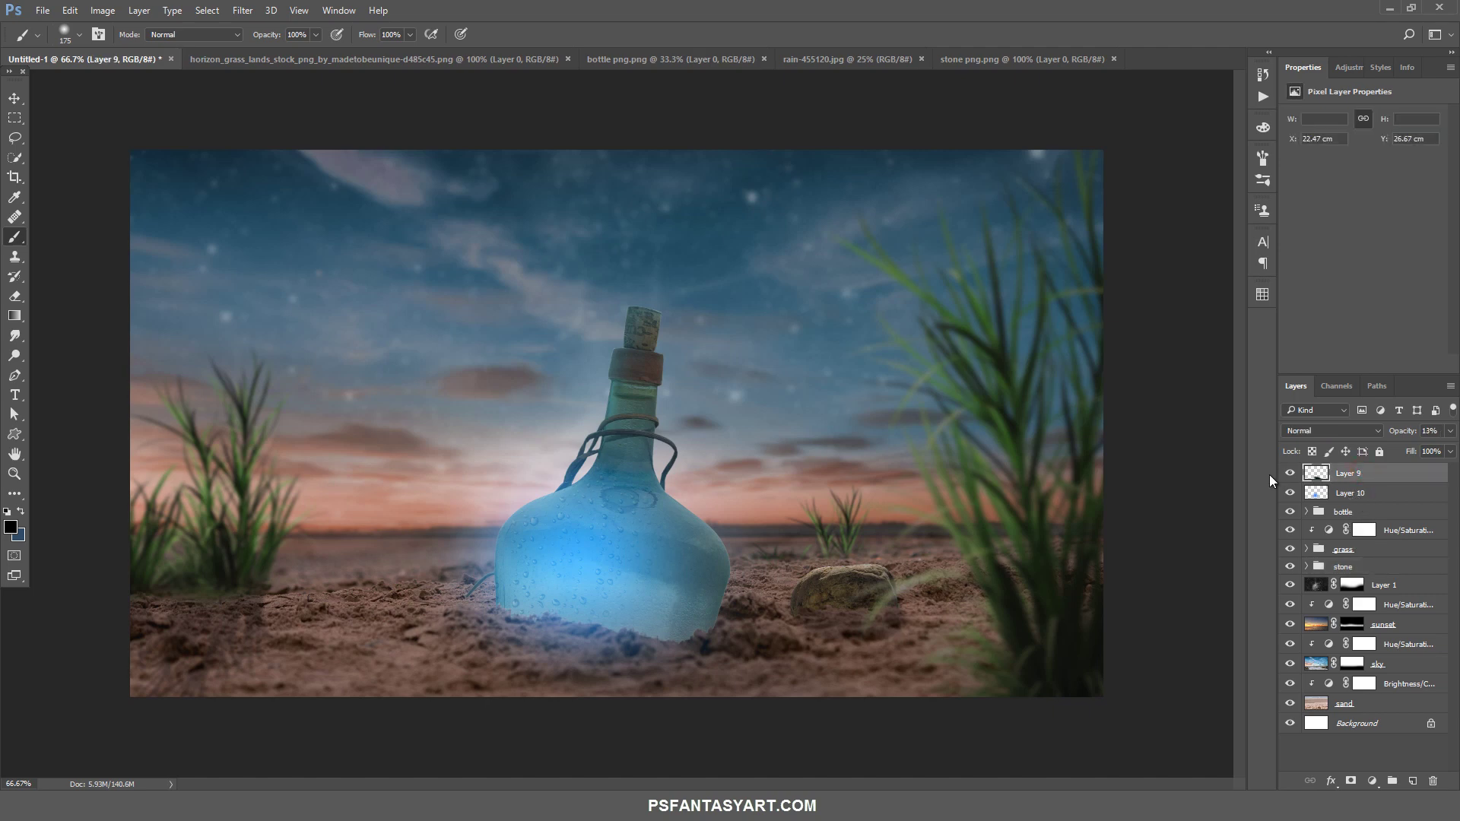
Open the patch_of_wild_grass image
{"action": "left_click", "coordinate": [43, 10]}
{"action": "left_click", "coordinate": [57, 41]}
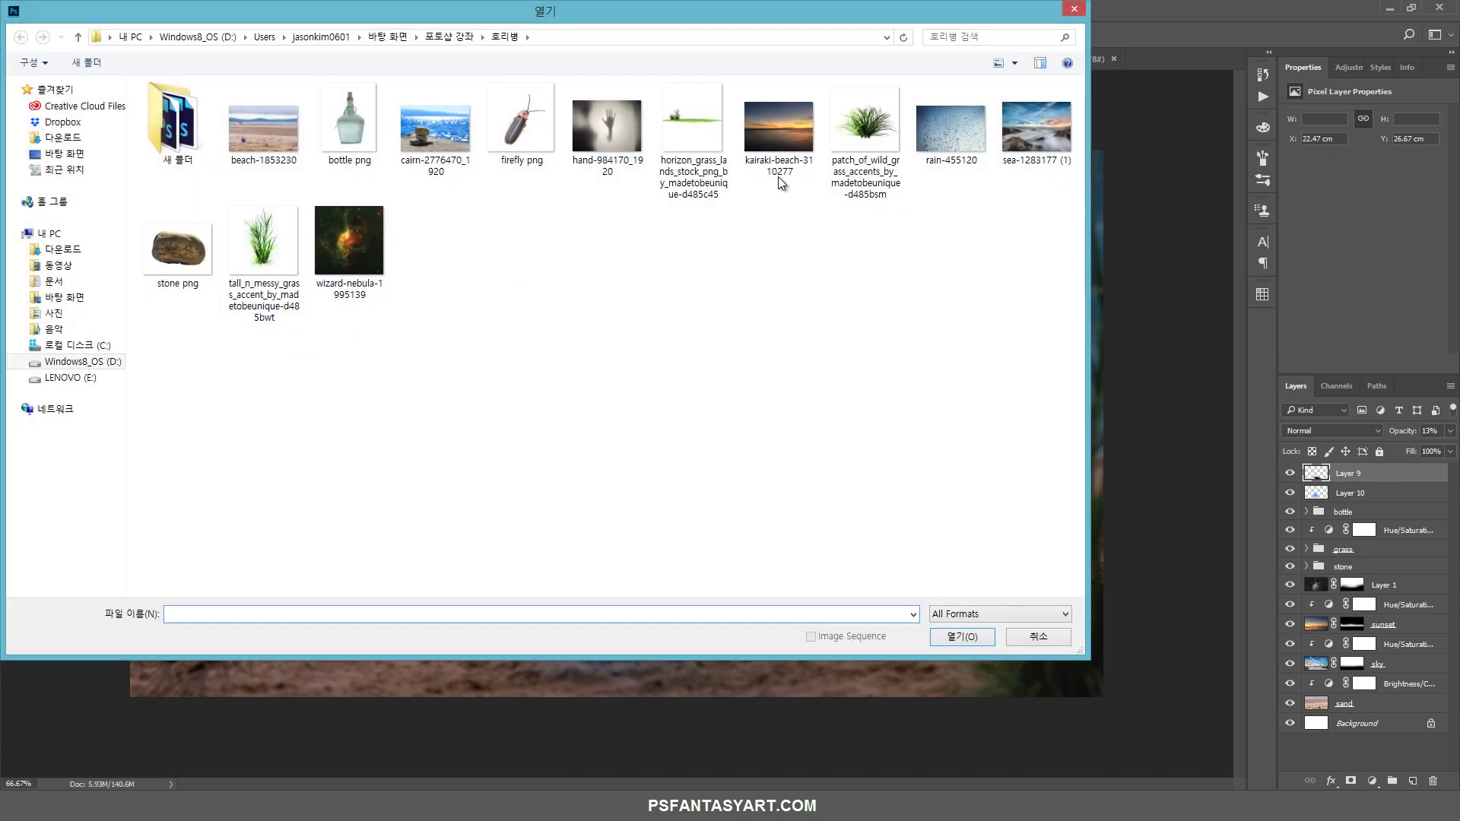
{"action": "left_click", "coordinate": [832, 137]}
{"action": "left_click", "coordinate": [961, 639]}
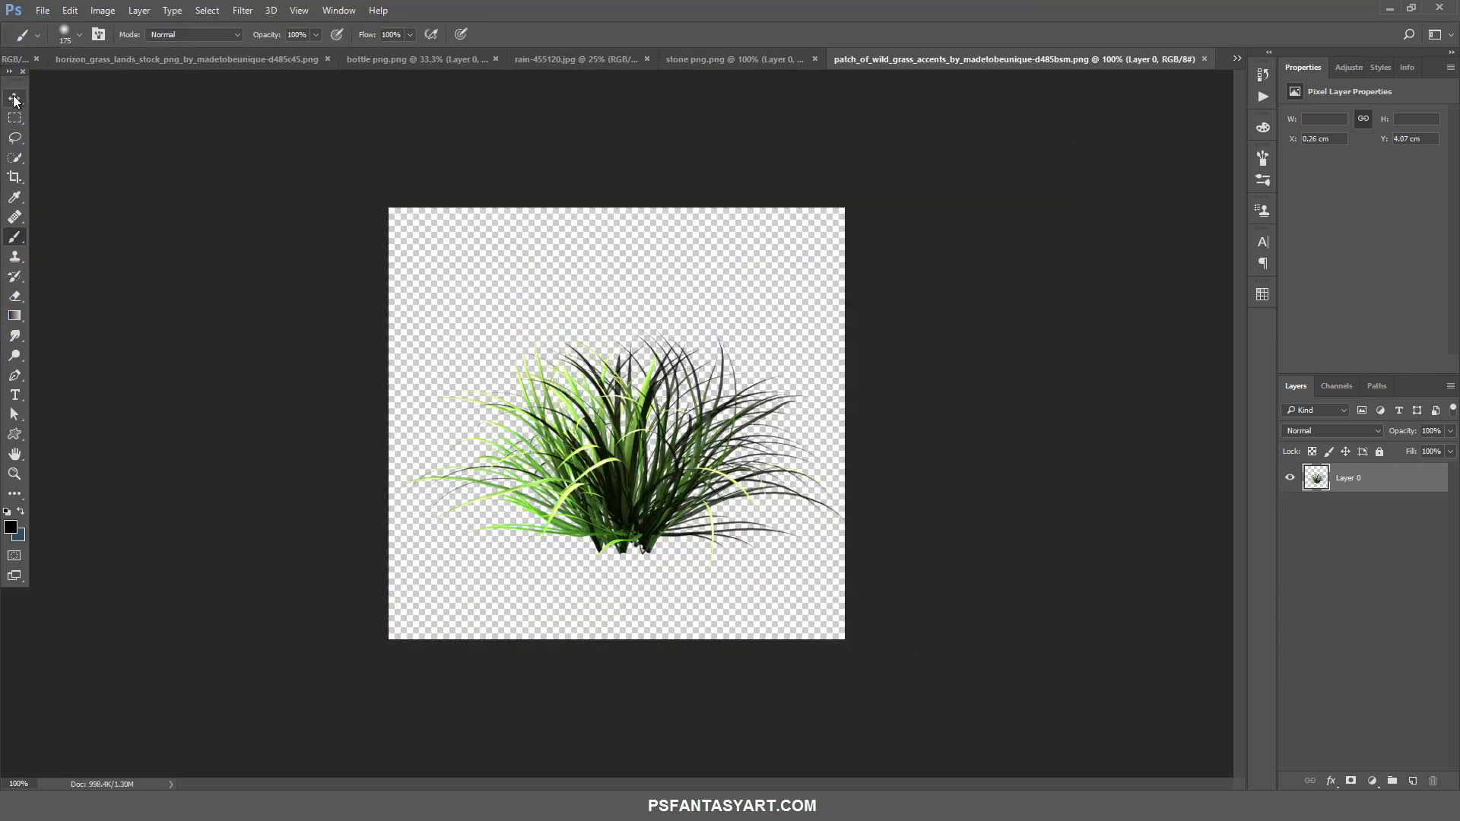
Close the horizon grass, bottle and stone tabs, then drag the grass onto the Untitled-1 sand
{"action": "left_click", "coordinate": [14, 99]}
{"action": "left_click", "coordinate": [327, 58]}
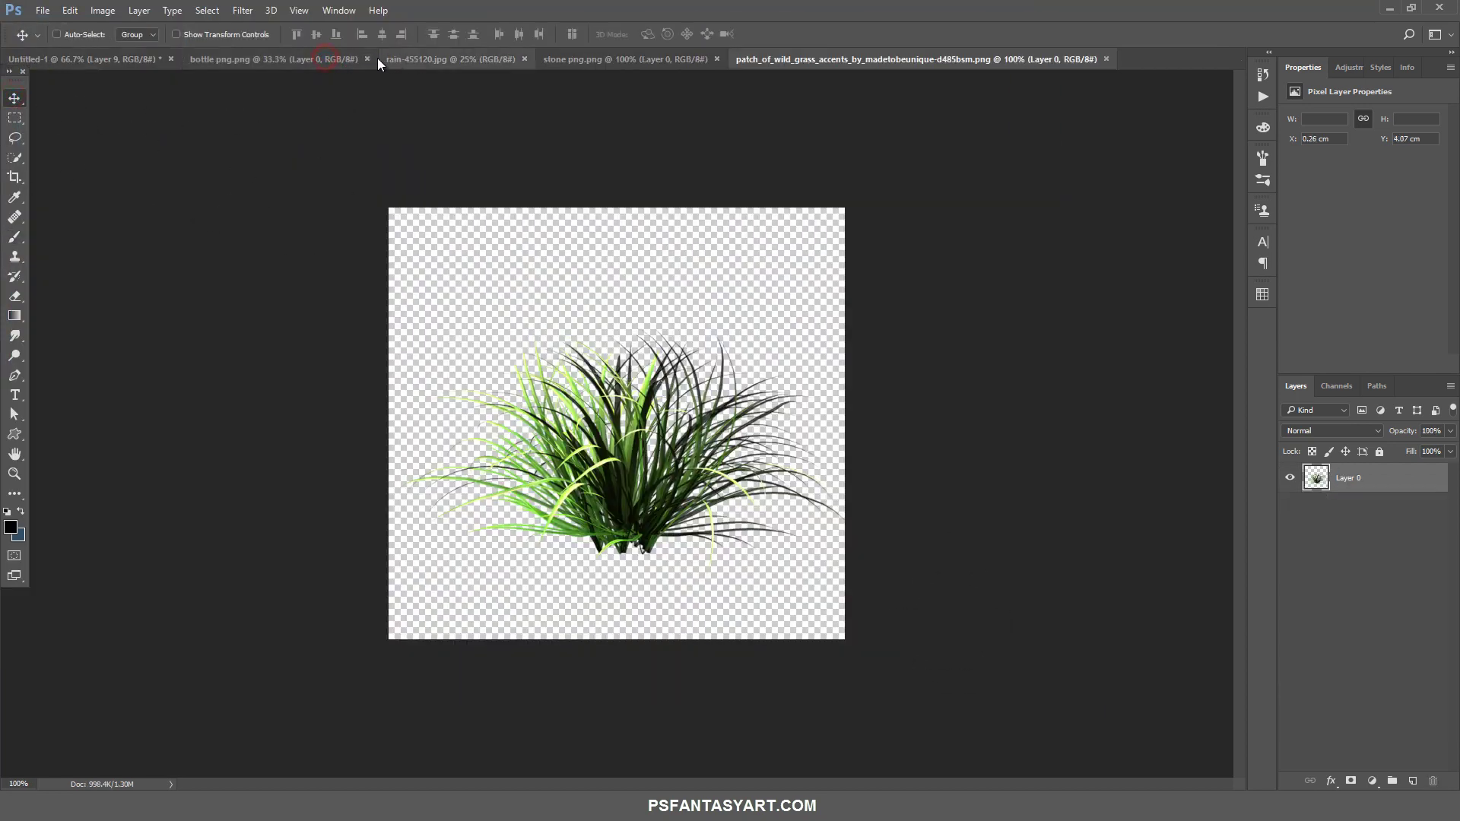
{"action": "left_click", "coordinate": [520, 59]}
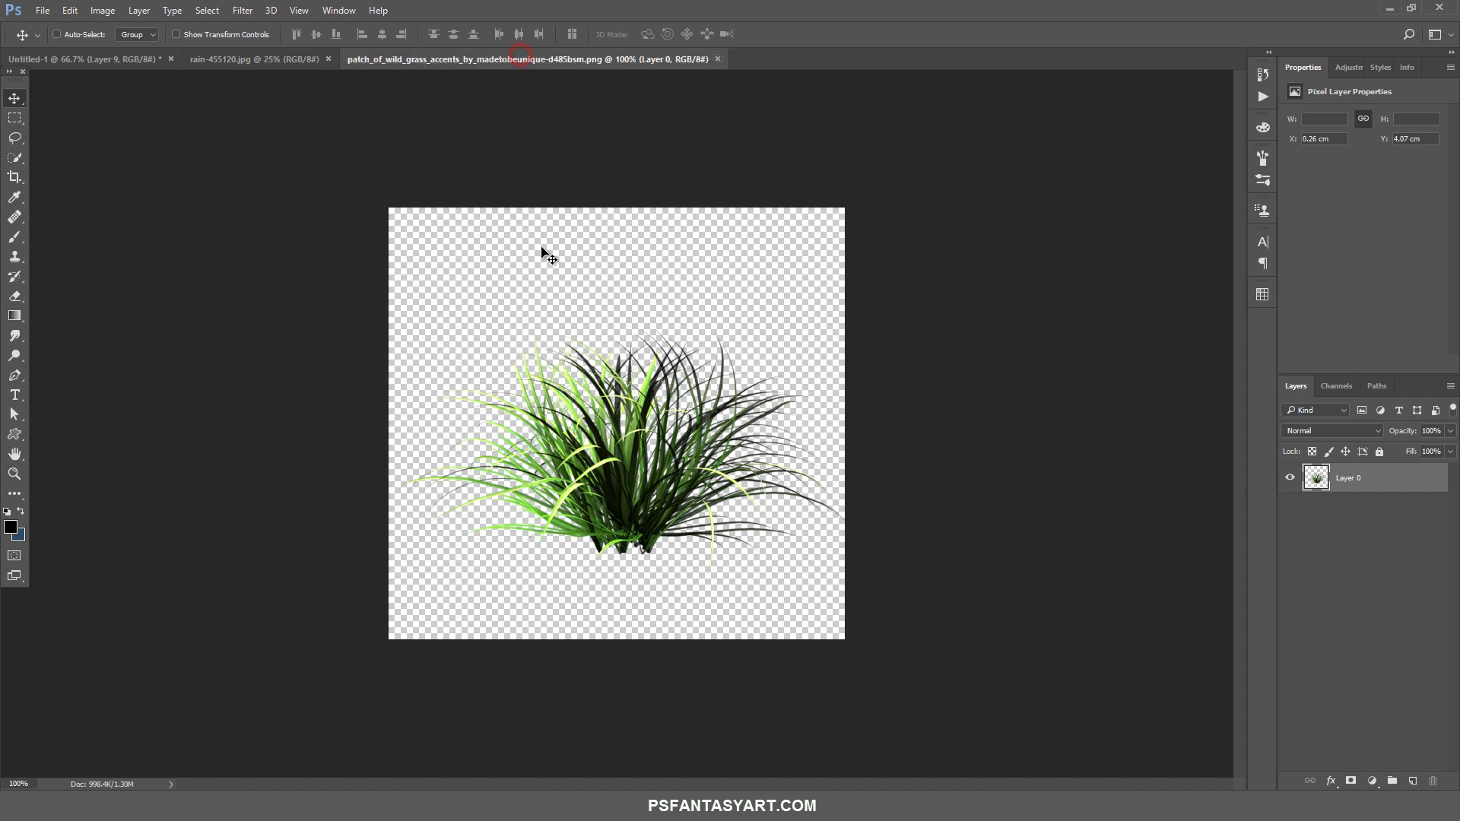
{"action": "left_click_drag", "start_coordinate": [541, 248], "coordinate": [418, 362]}
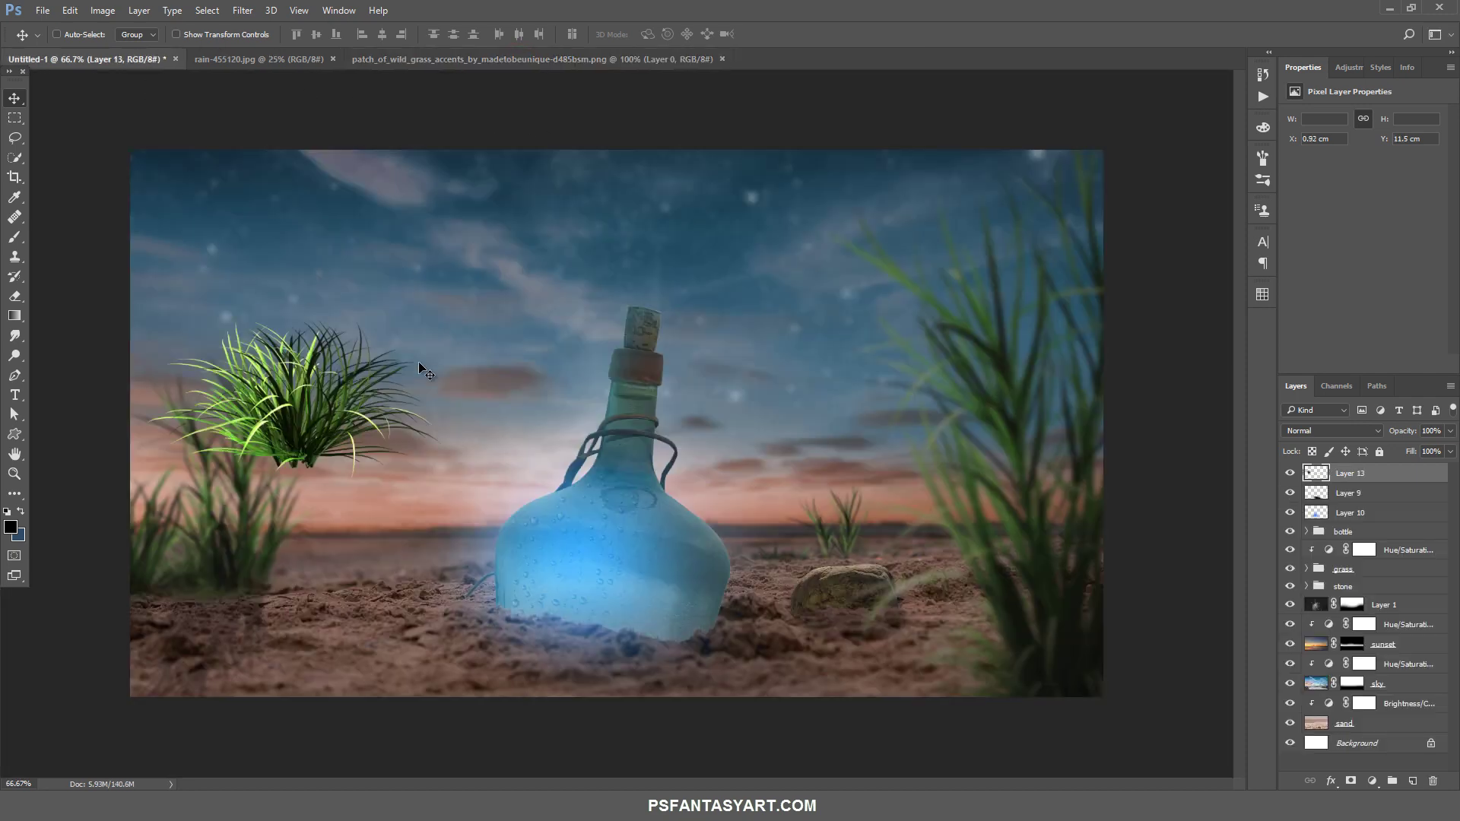
{"action": "left_click_drag", "start_coordinate": [368, 504], "coordinate": [398, 728]}
{"action": "key", "text": "ctrl+t"}
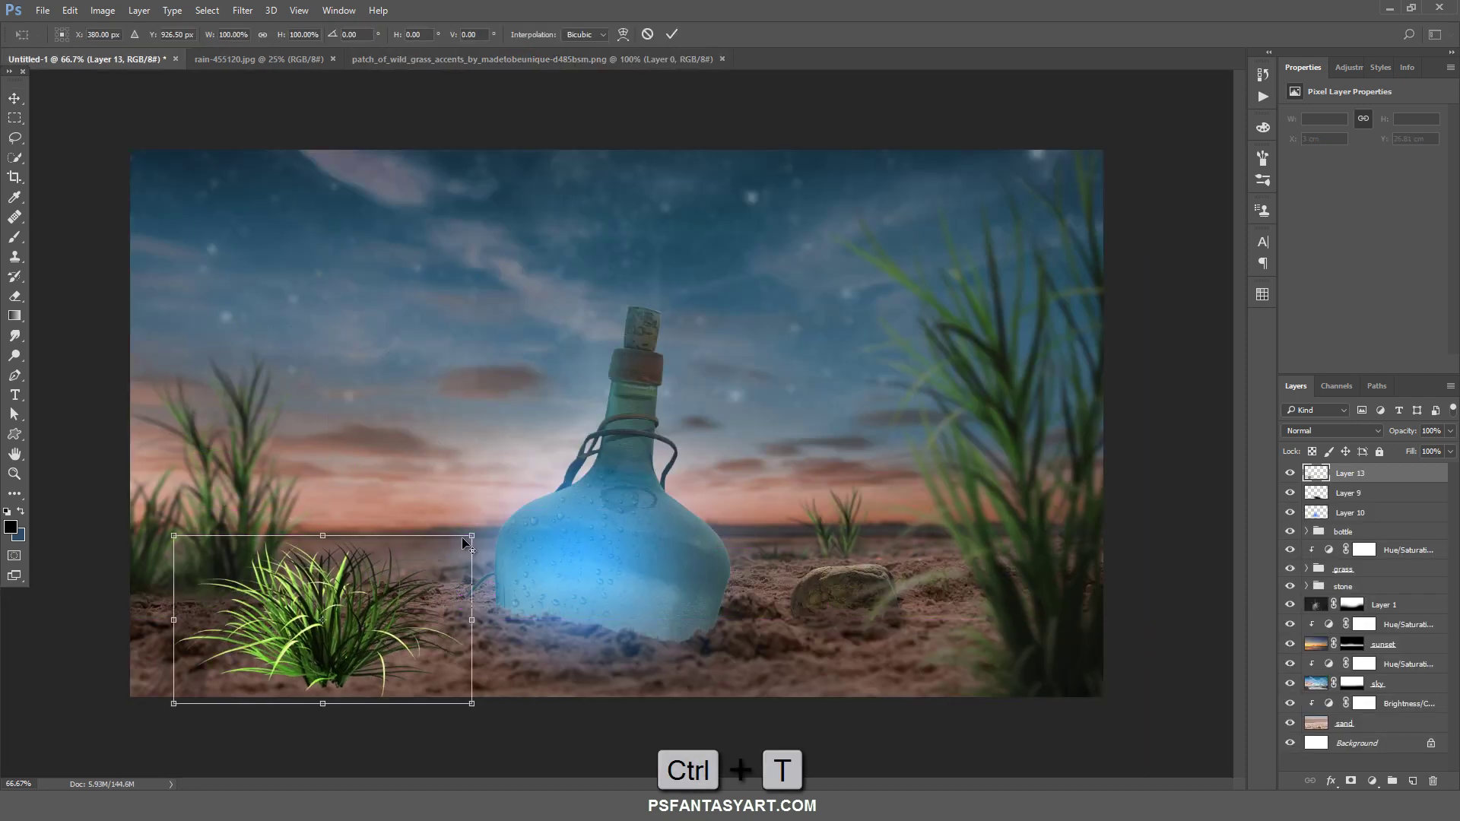
Scale the grass to about 217%, flip it horizontally, and place it bottom-left
{"action": "left_click_drag", "start_coordinate": [473, 533], "coordinate": [632, 445]}
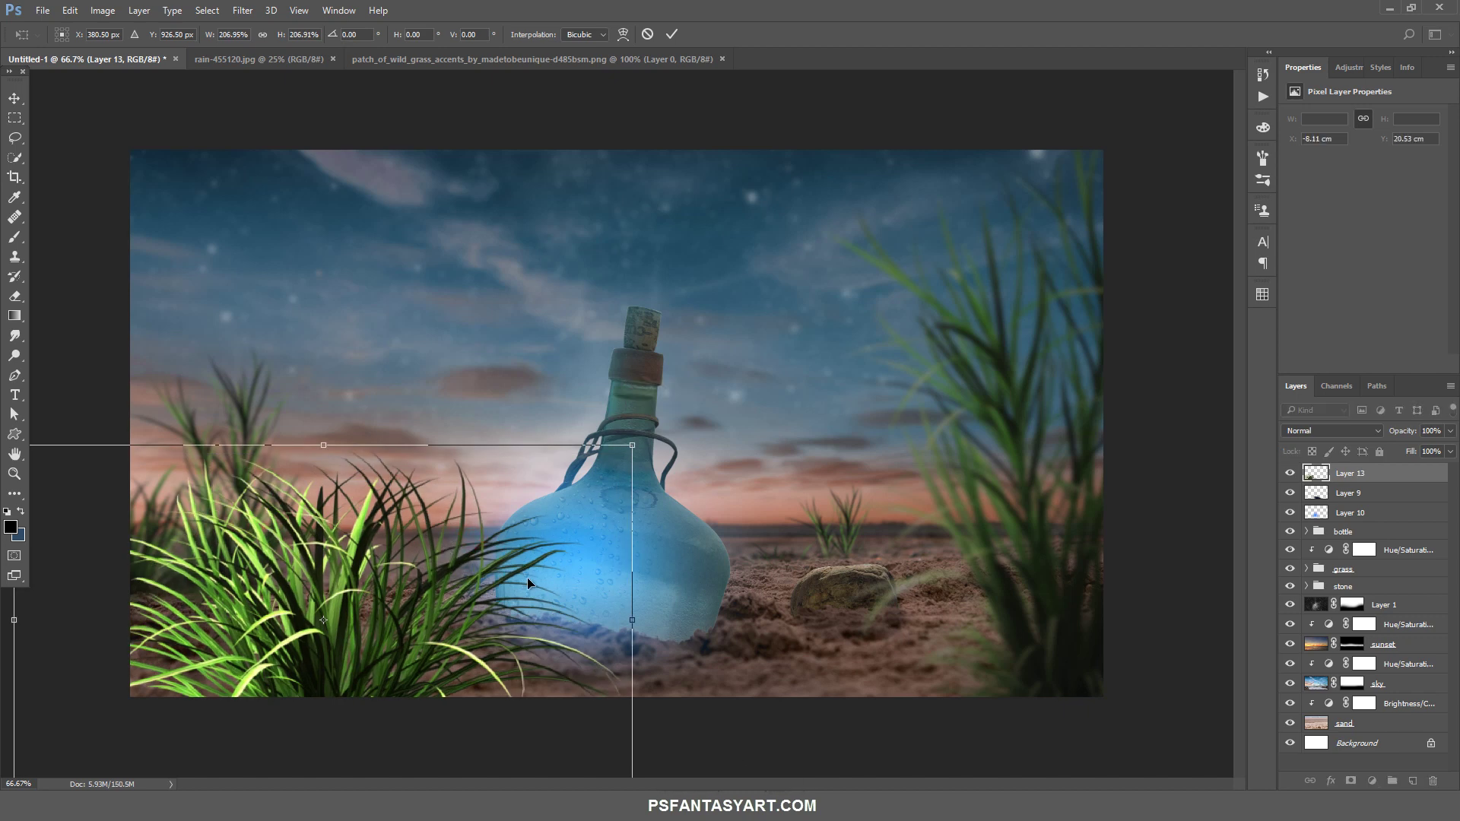
{"action": "right_click", "coordinate": [842, 500]}
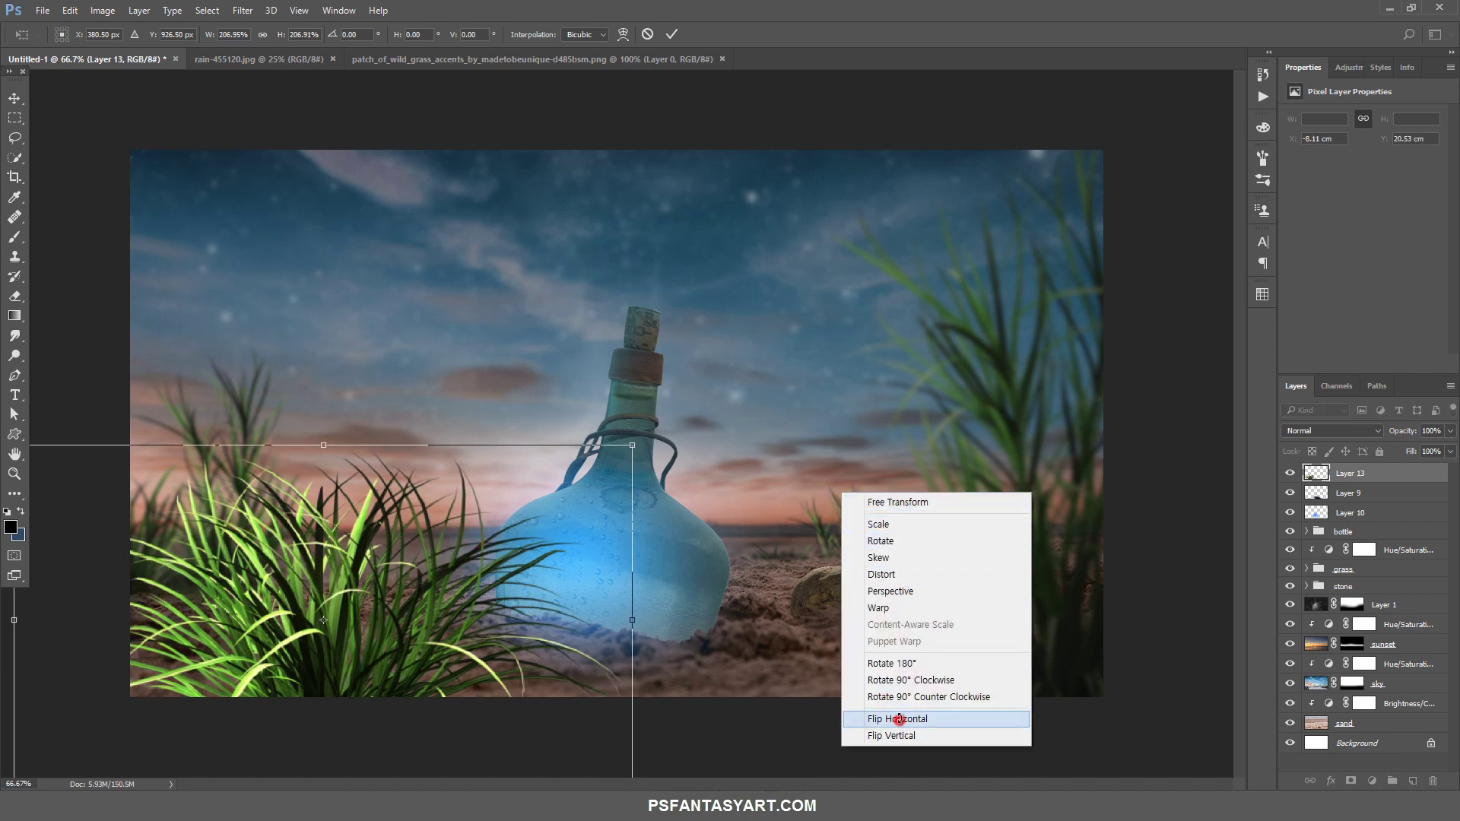
{"action": "left_click", "coordinate": [899, 718]}
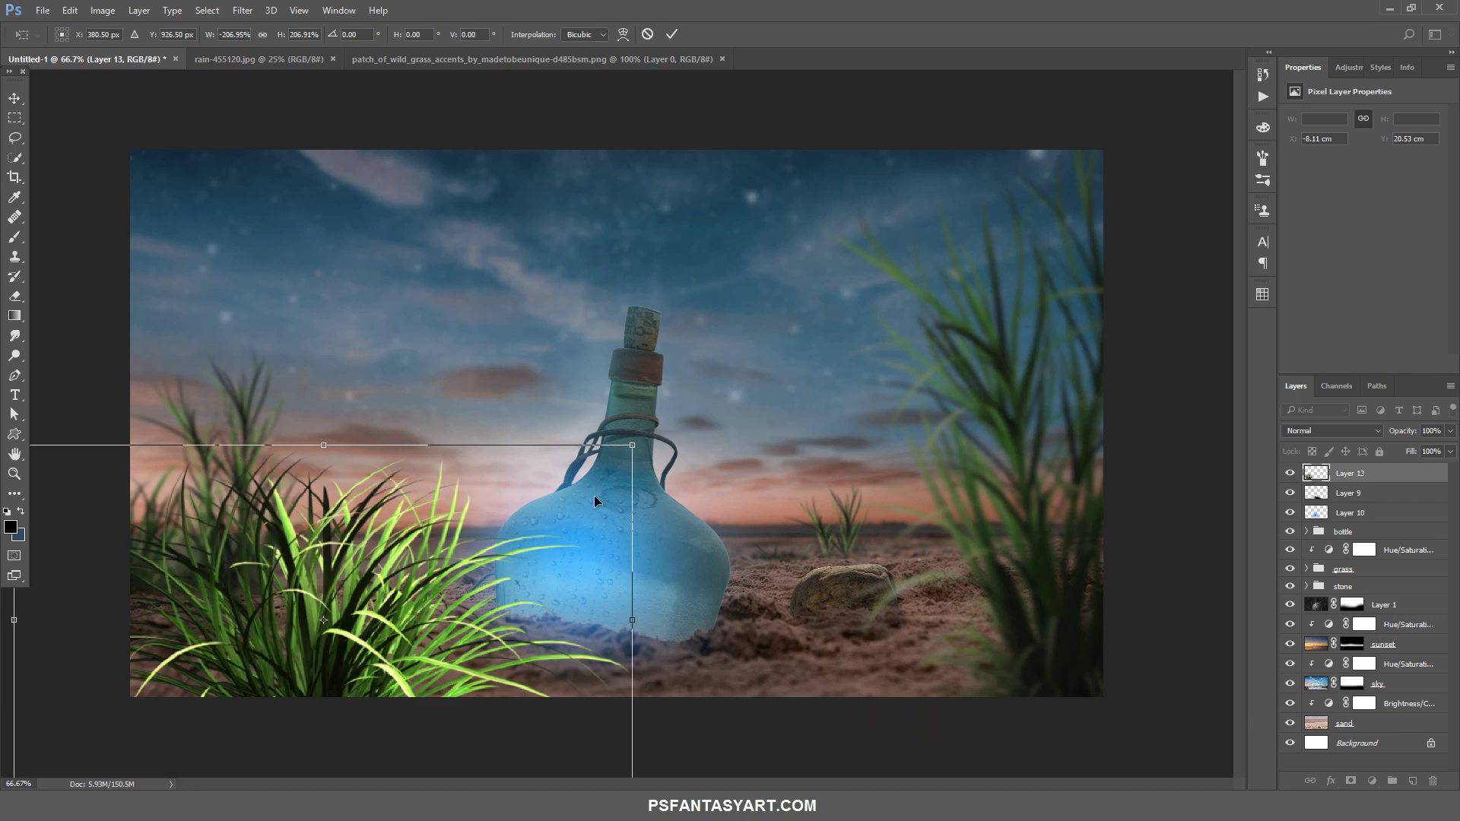
{"action": "left_click_drag", "start_coordinate": [631, 443], "coordinate": [646, 431]}
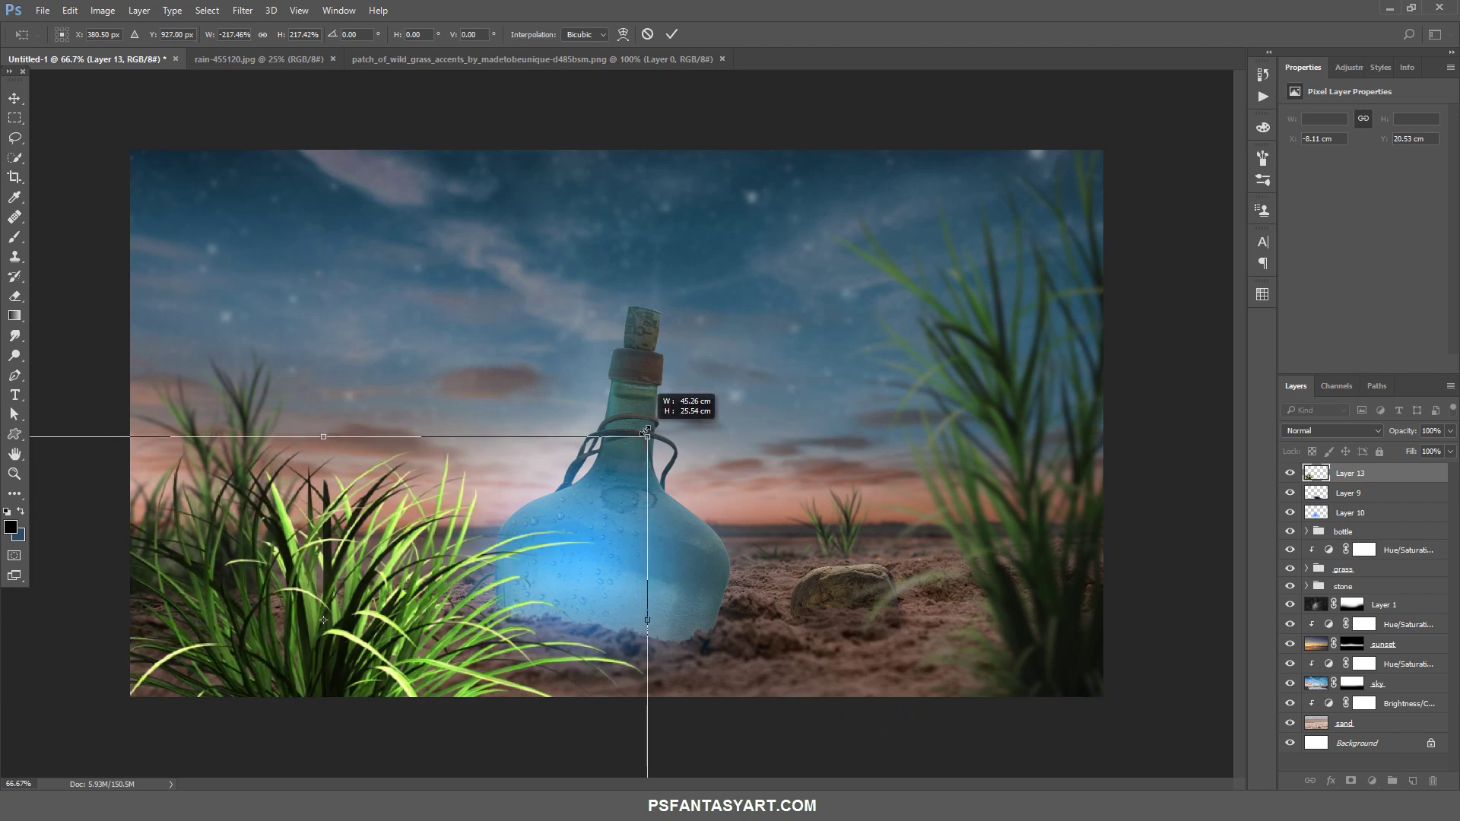
{"action": "left_click_drag", "start_coordinate": [553, 541], "coordinate": [545, 562]}
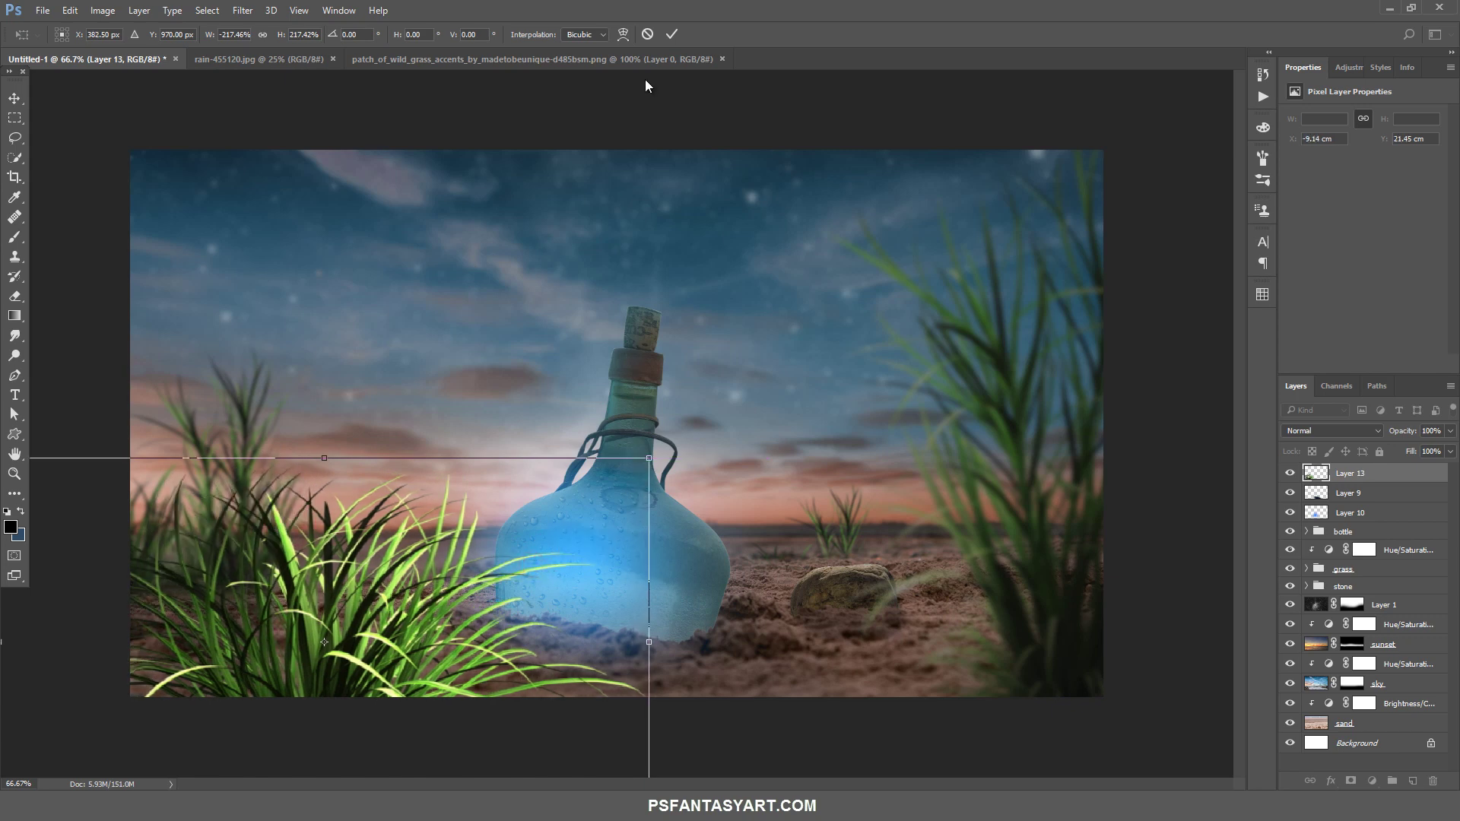
{"action": "left_click", "coordinate": [671, 35]}
Apply a 5-pixel Gaussian blur to the grass layer
{"action": "left_click", "coordinate": [242, 10]}
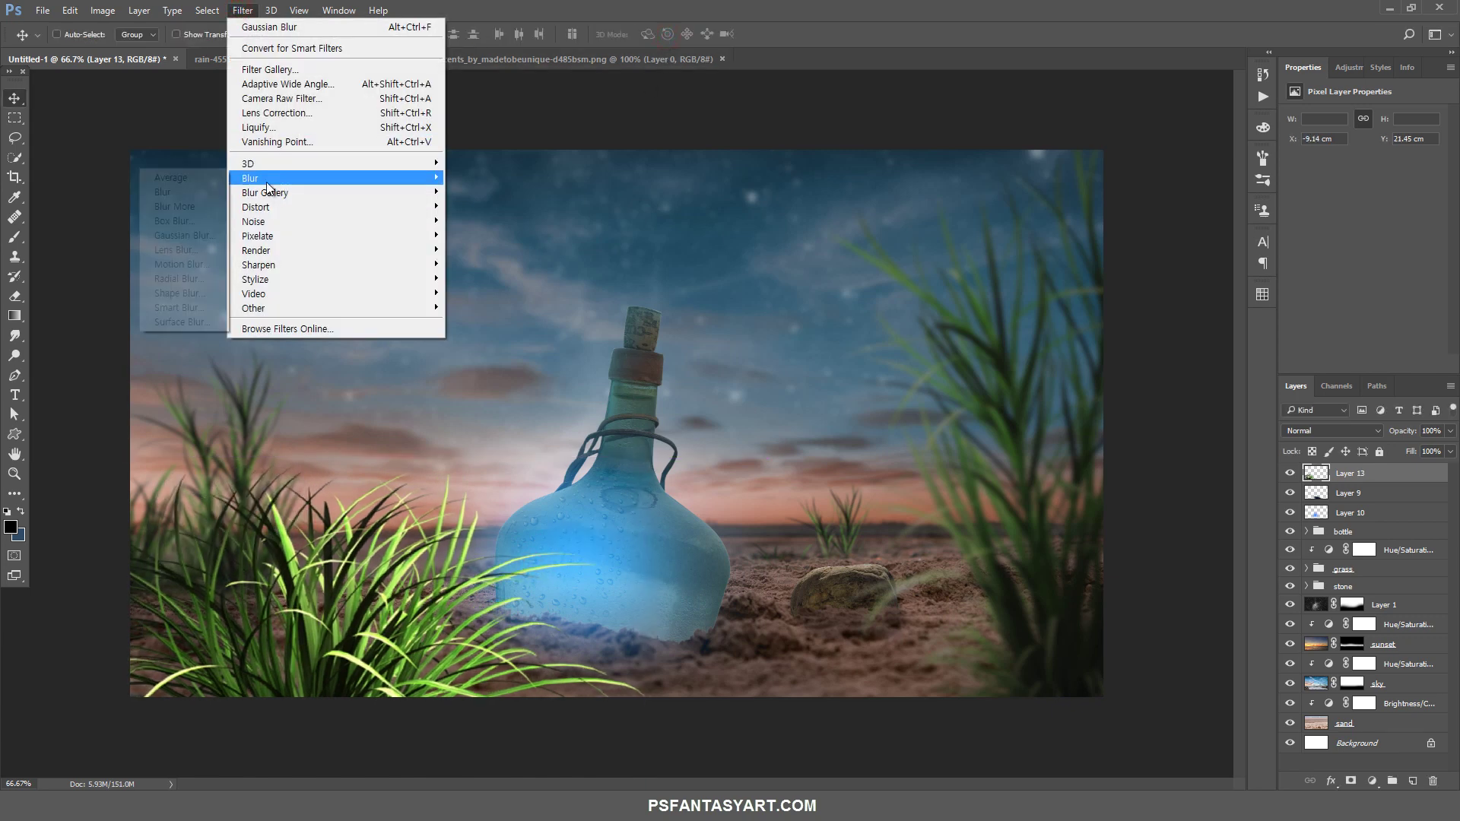
{"action": "left_click", "coordinate": [170, 234]}
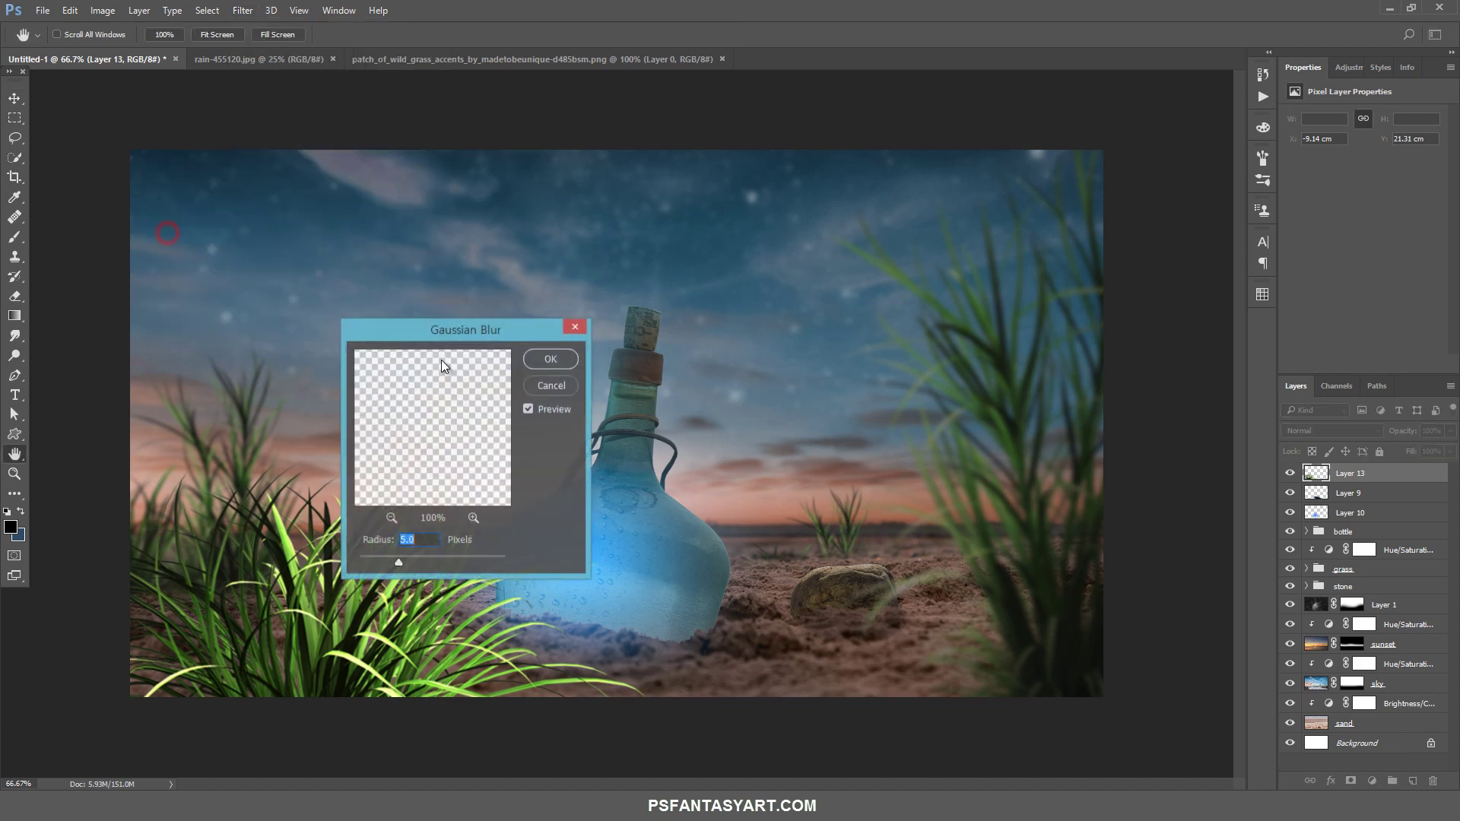
{"action": "left_click", "coordinate": [550, 360]}
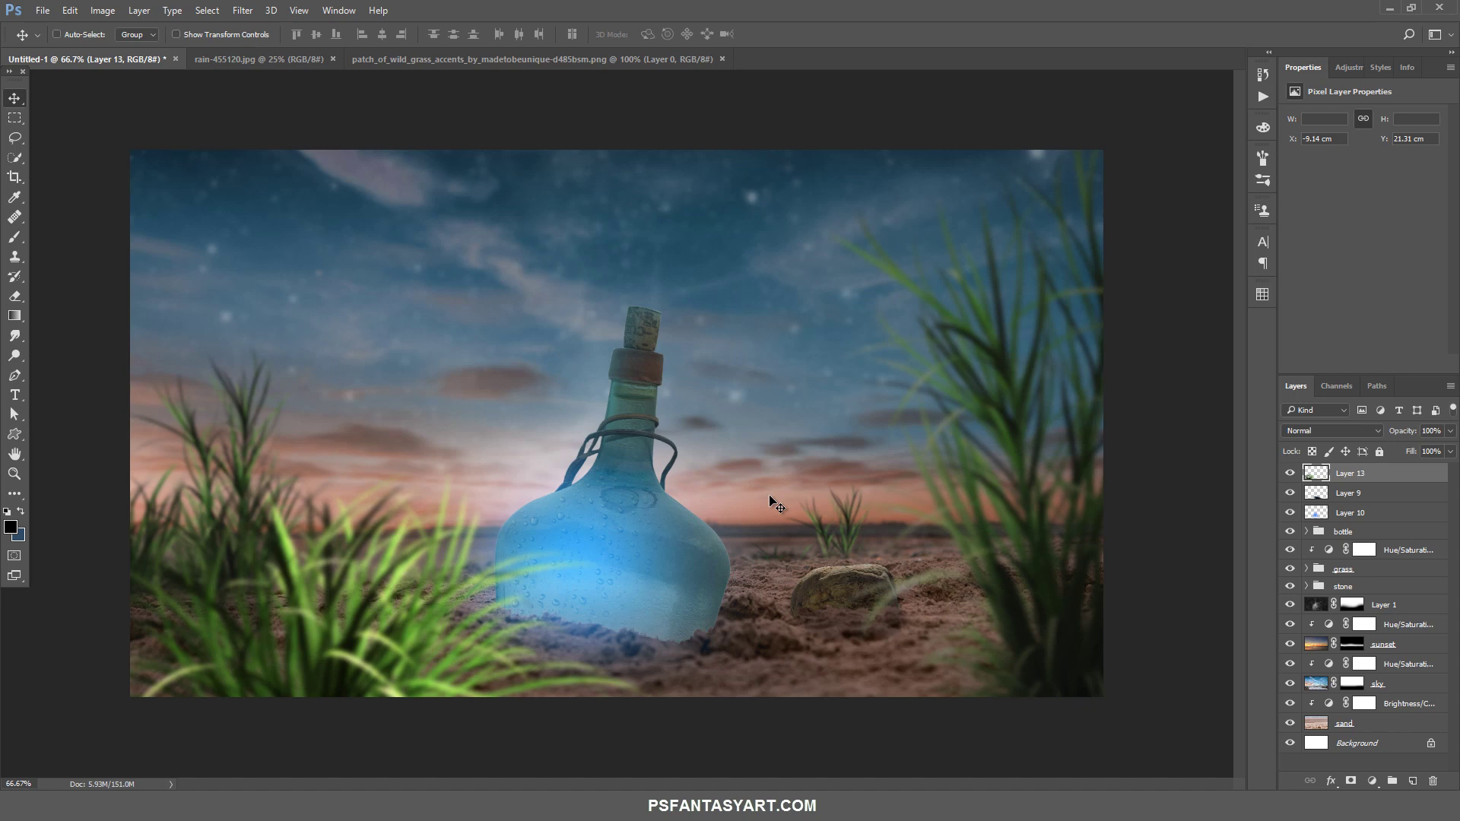
Add a Hue/Saturation adjustment clipped to Layer 13 with Lightness -37
{"action": "left_click", "coordinate": [1369, 780]}
{"action": "left_click", "coordinate": [1382, 593]}
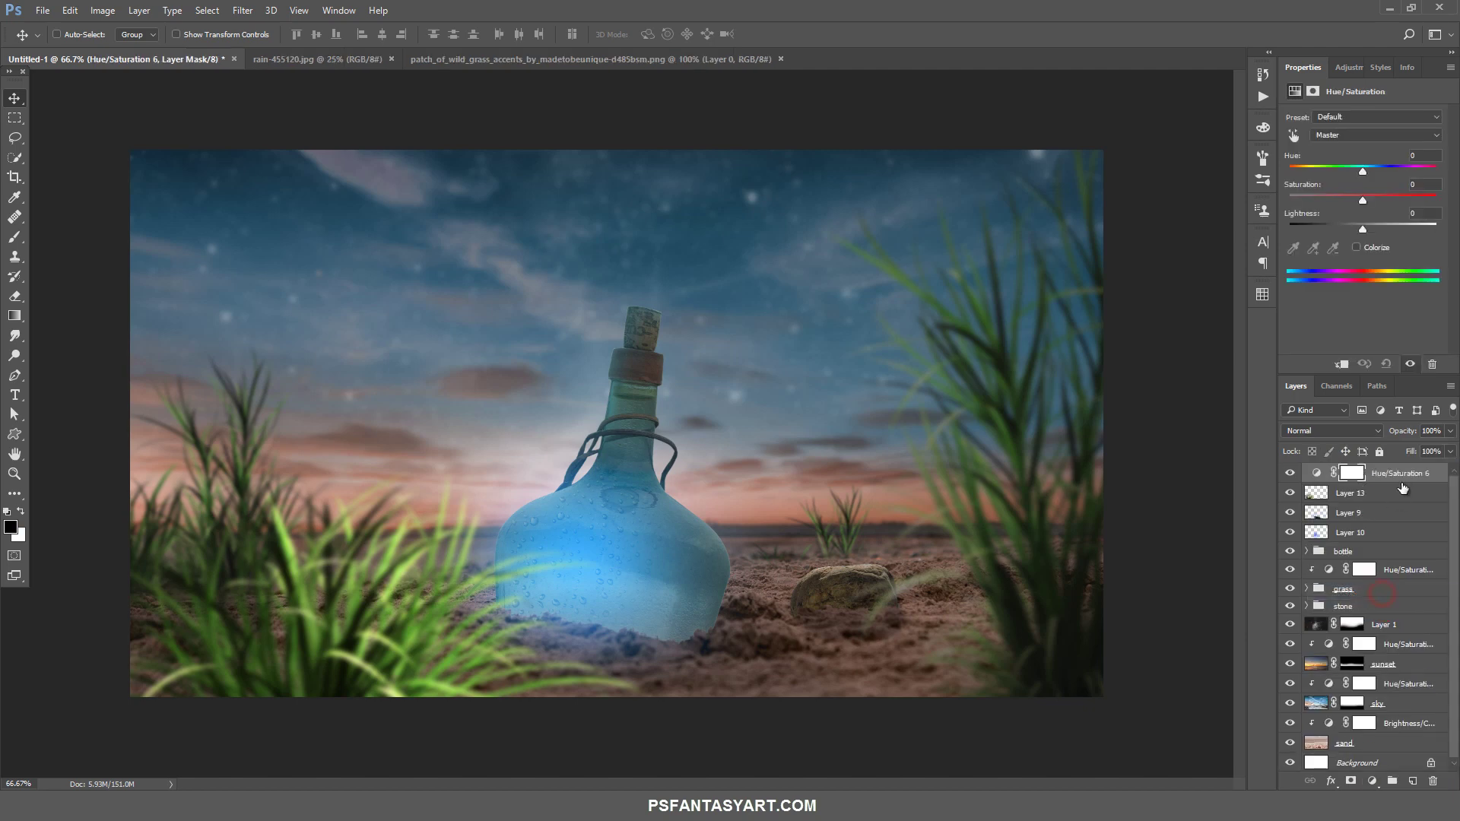
{"action": "left_click", "coordinate": [1403, 477], "text": "alt"}
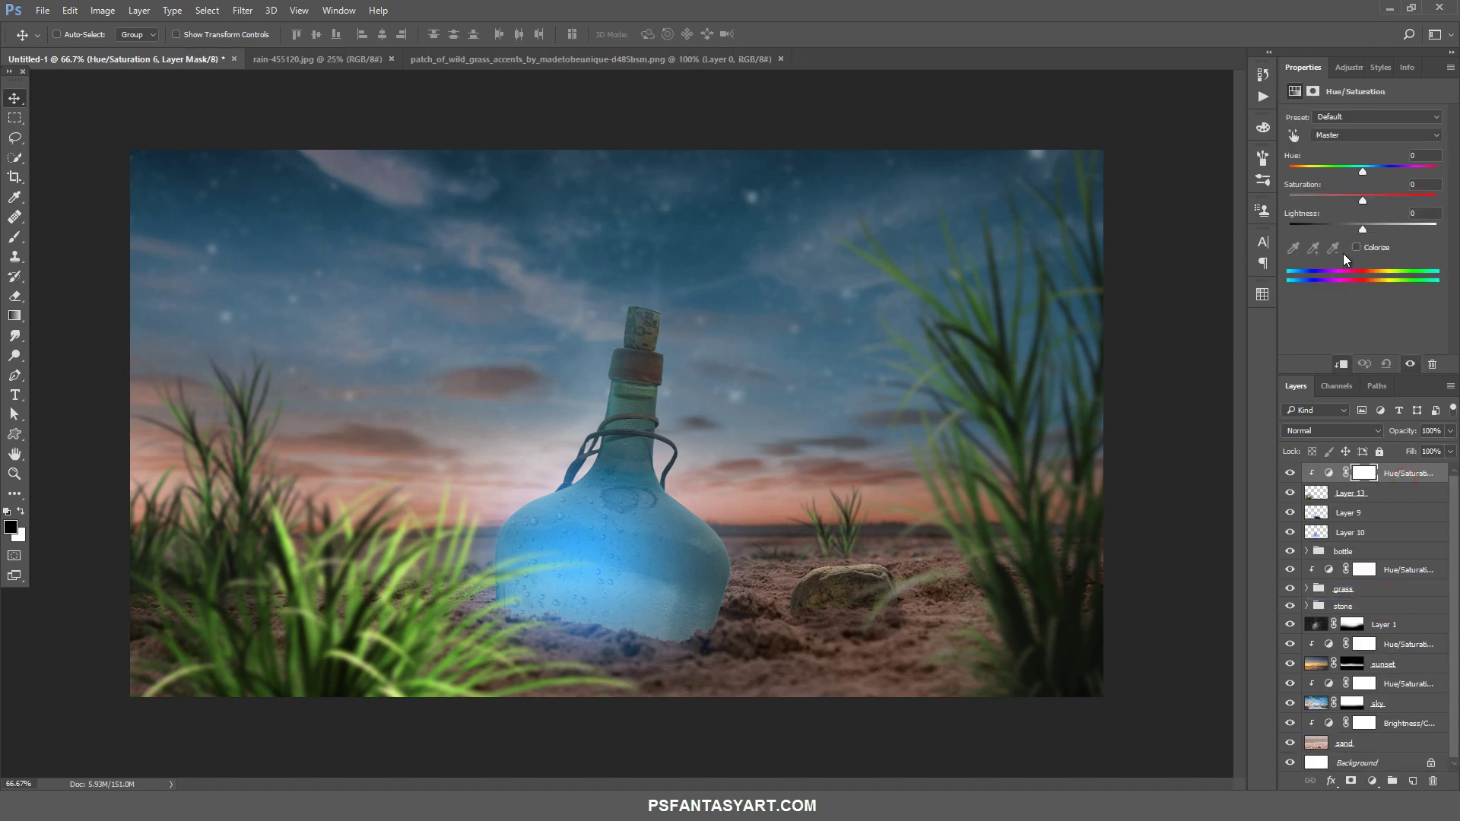
{"action": "left_click_drag", "start_coordinate": [1363, 230], "coordinate": [1342, 232]}
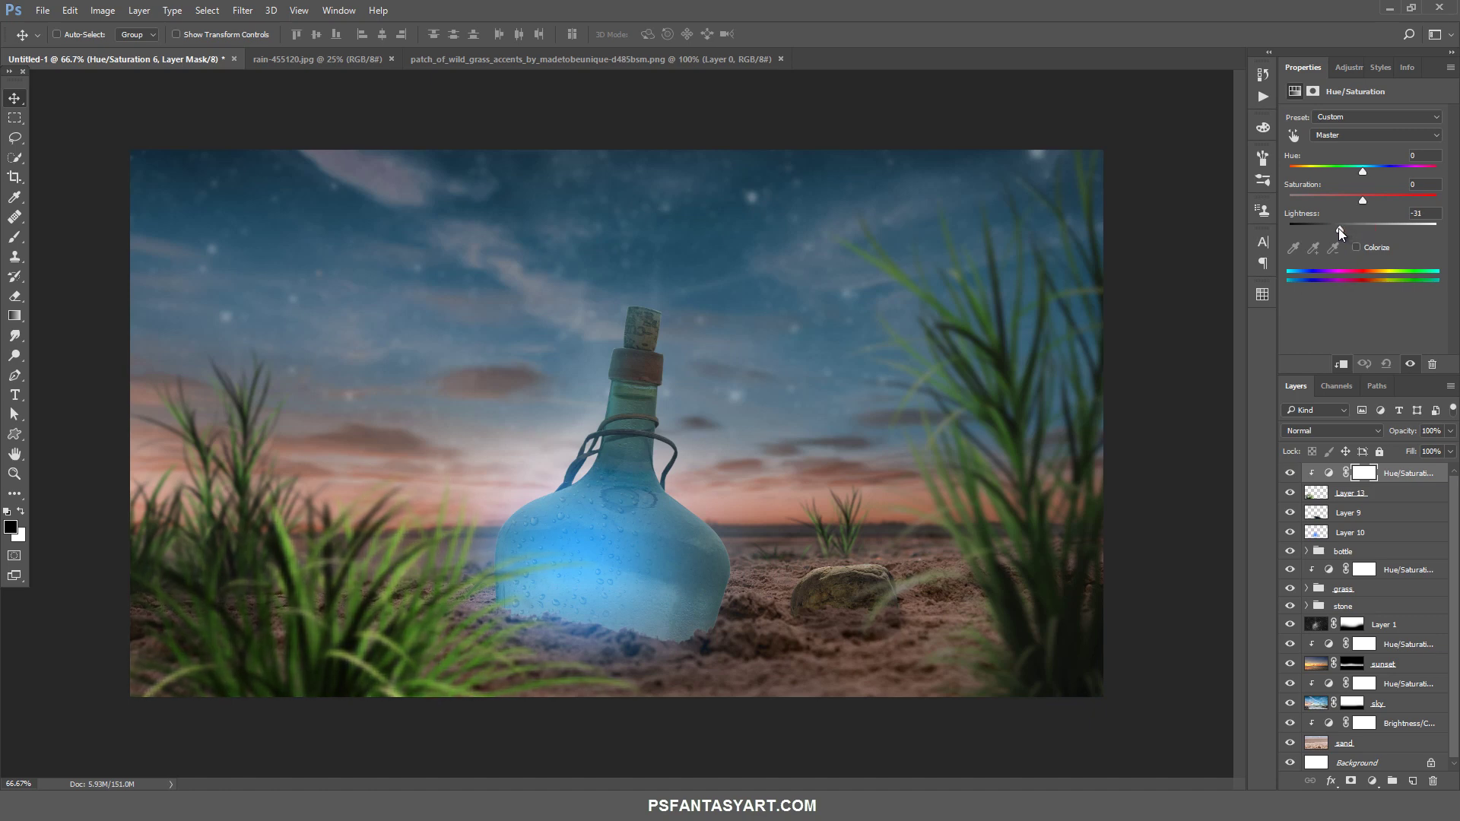
Expand the bottle group and select Layer 5
{"action": "left_click", "coordinate": [1306, 551]}
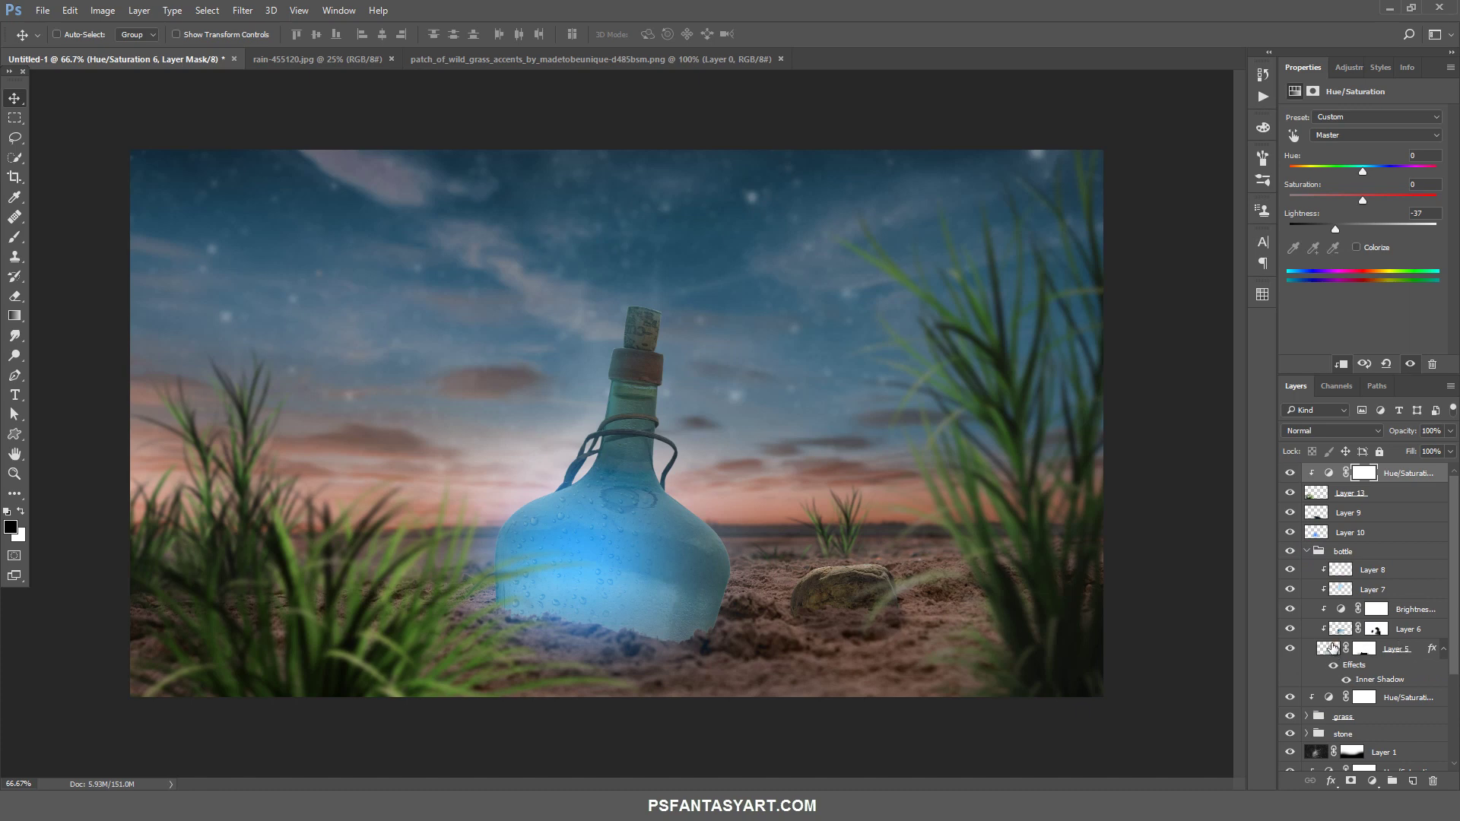
{"action": "left_click", "coordinate": [1332, 647]}
{"action": "left_click", "coordinate": [42, 10]}
Open the hand image and bring it into the Untitled-1 composition
{"action": "left_click", "coordinate": [48, 43]}
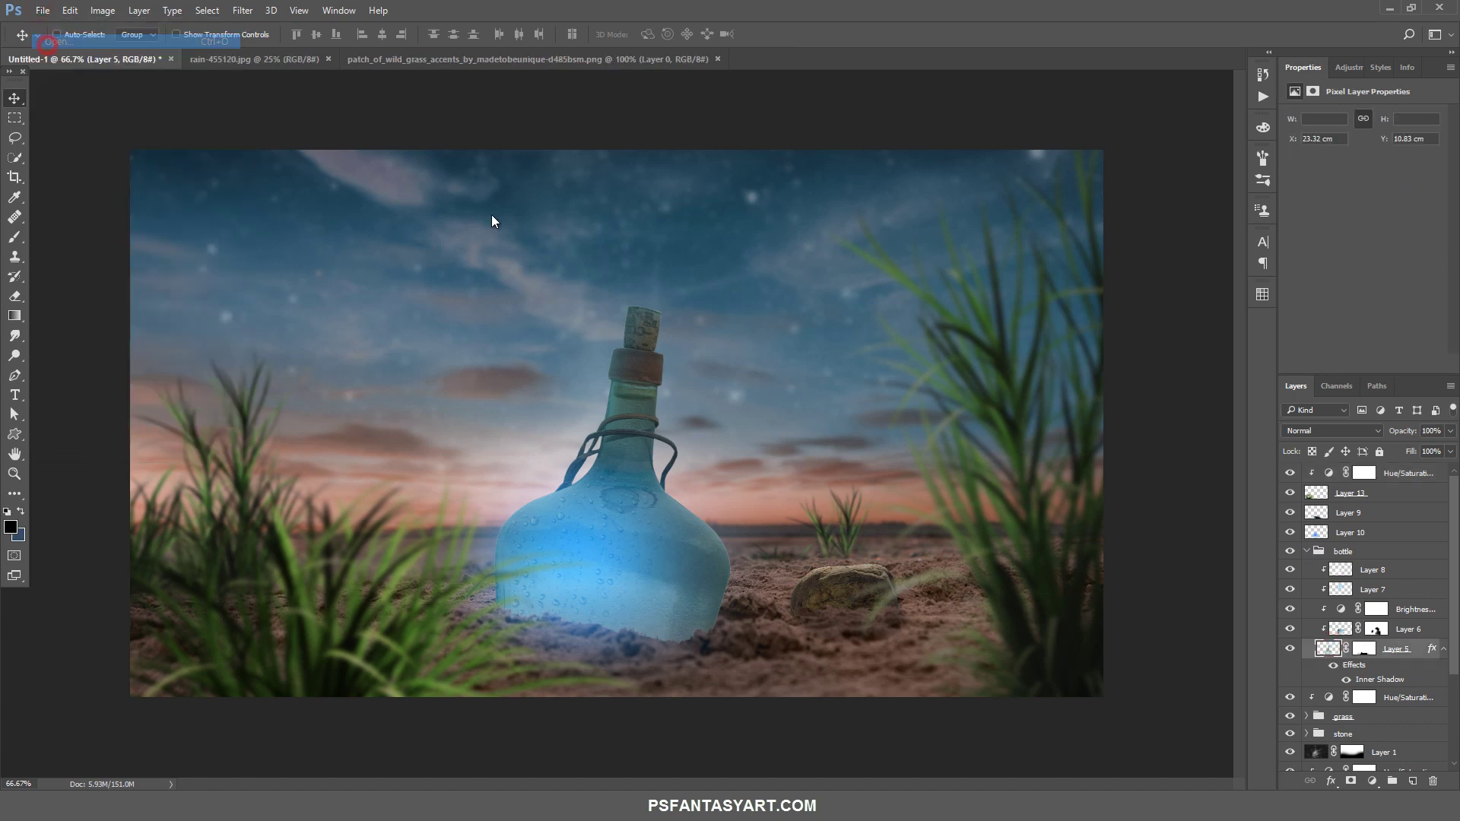
{"action": "left_click", "coordinate": [607, 125]}
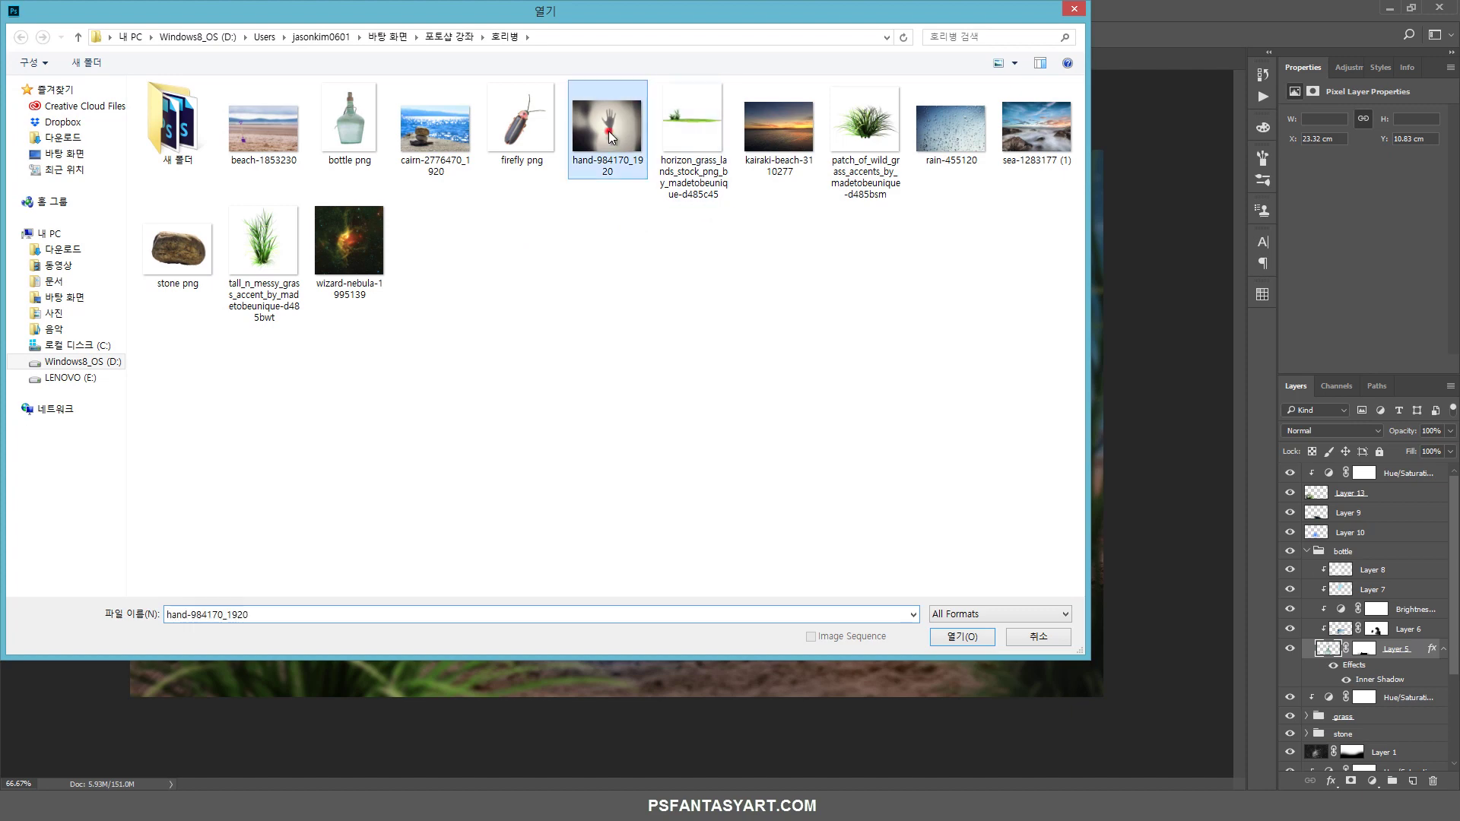
{"action": "left_click", "coordinate": [956, 641]}
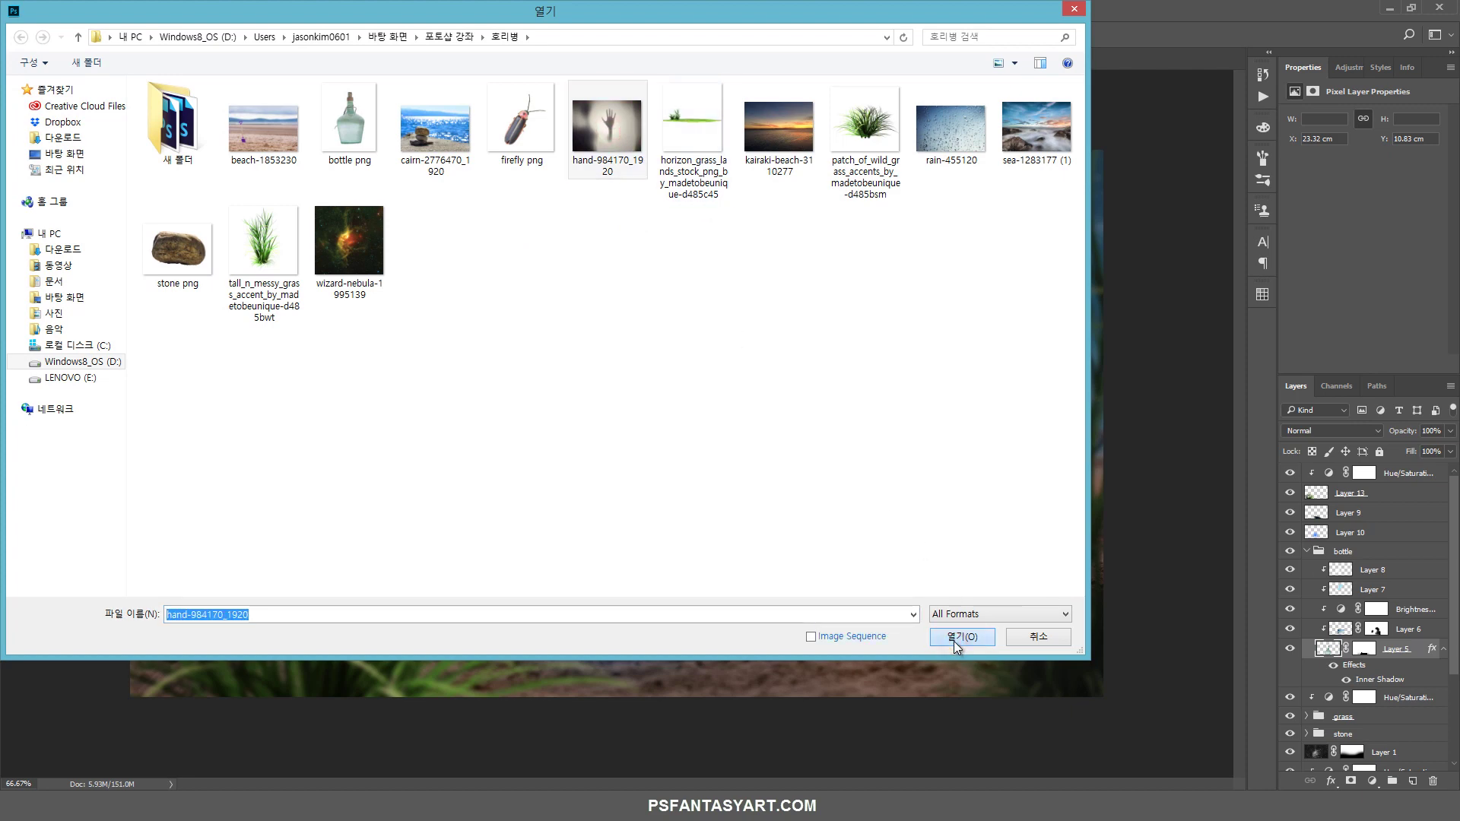
{"action": "left_click", "coordinate": [955, 641]}
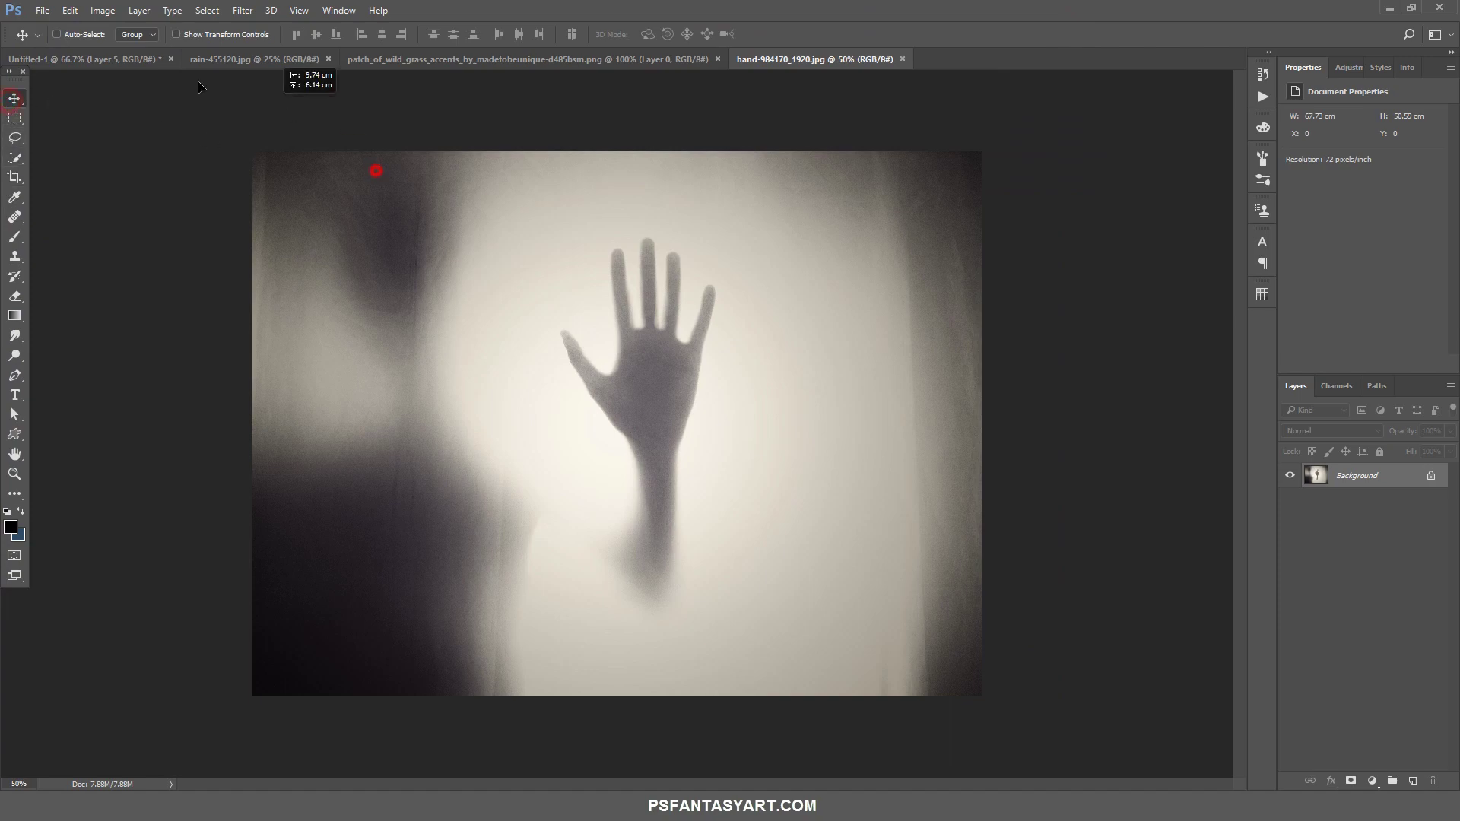
{"action": "left_click_drag", "start_coordinate": [376, 176], "coordinate": [312, 174]}
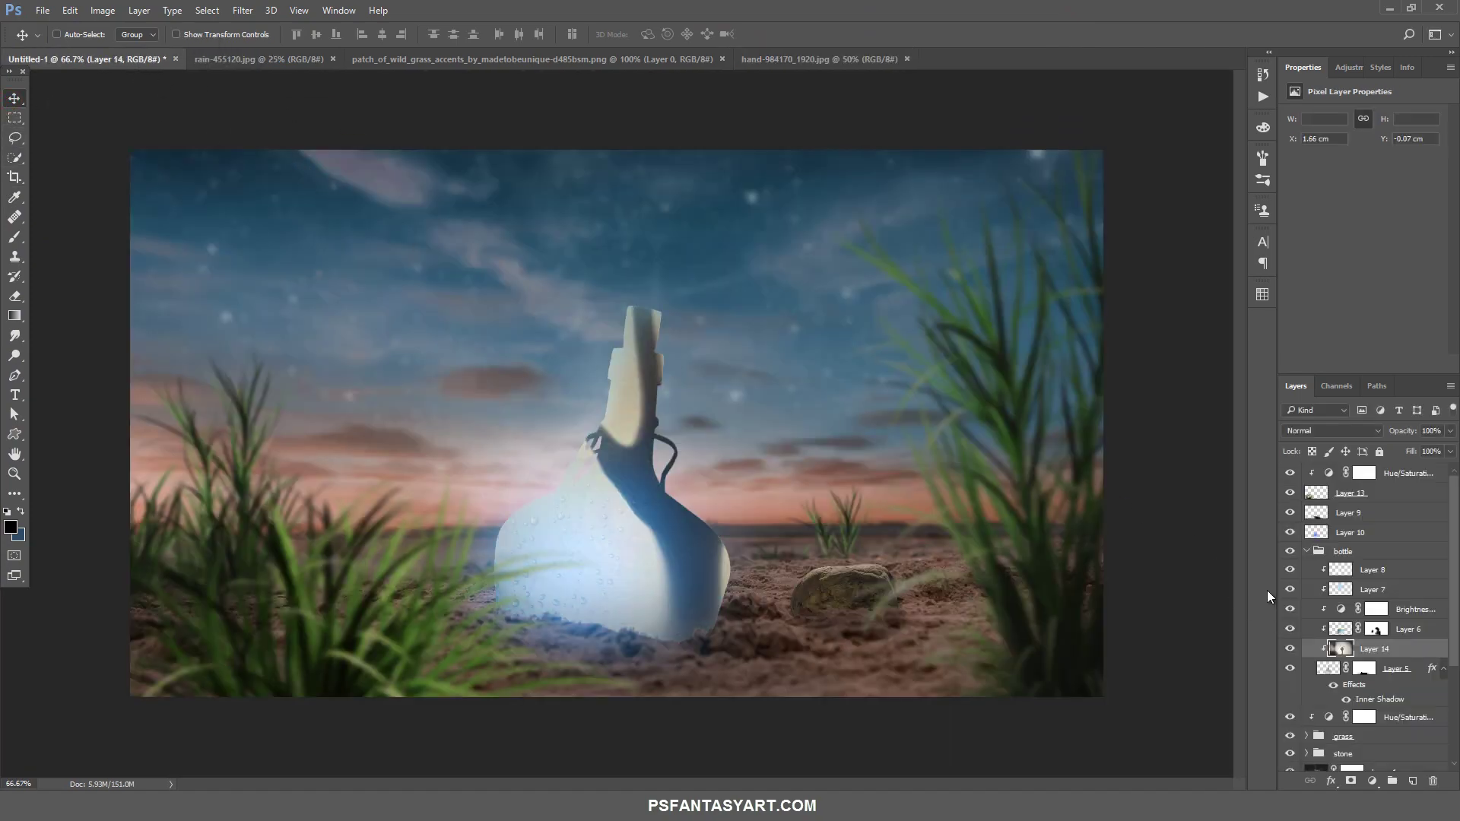
Scale the hand to about 22%, set it in the bottle's base, and tilt it slightly
{"action": "key", "text": "ctrl+t"}
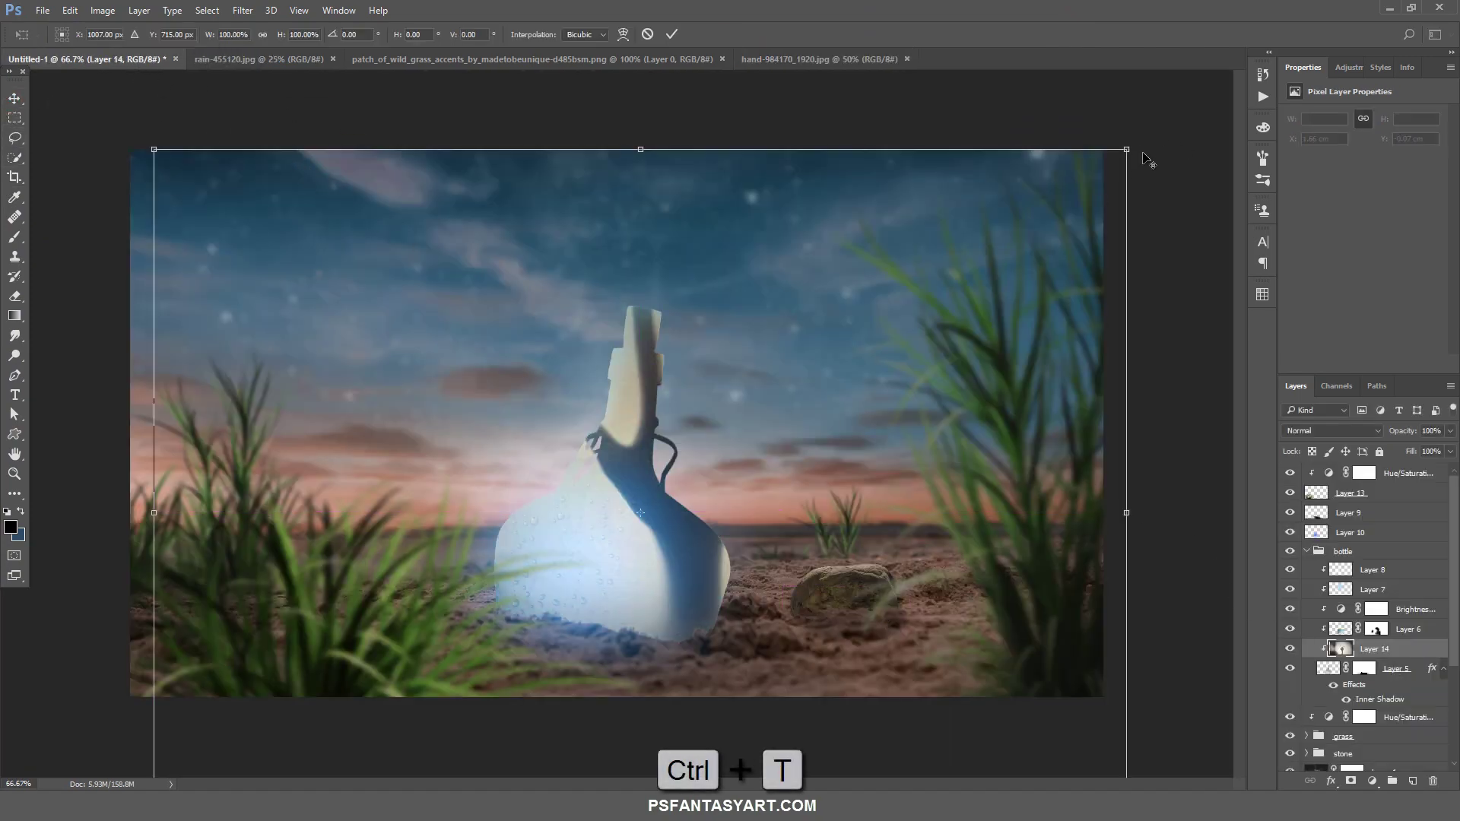
{"action": "left_click_drag", "start_coordinate": [1124, 149], "coordinate": [747, 432]}
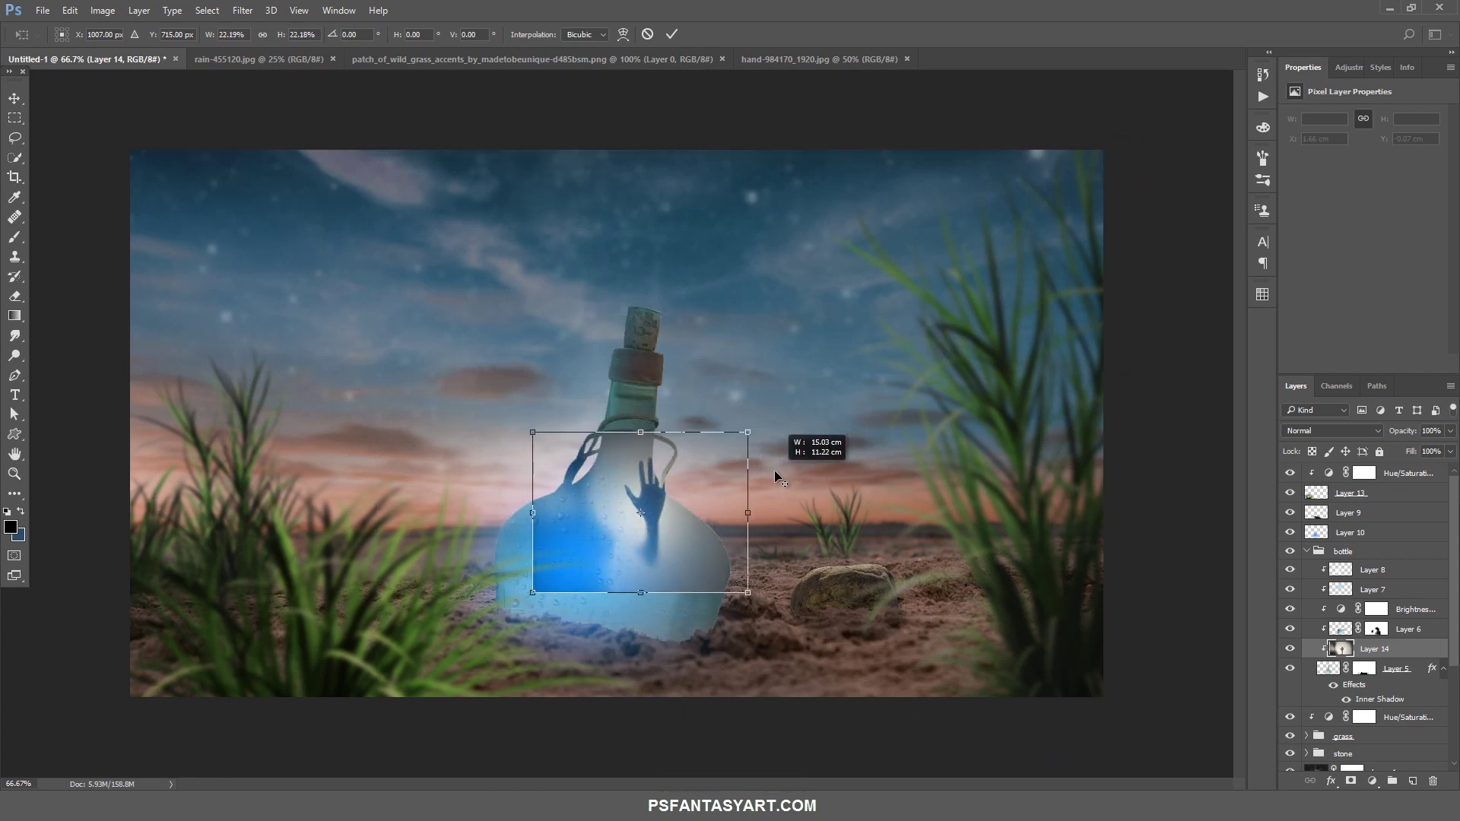
{"action": "left_click_drag", "start_coordinate": [677, 513], "coordinate": [616, 585]}
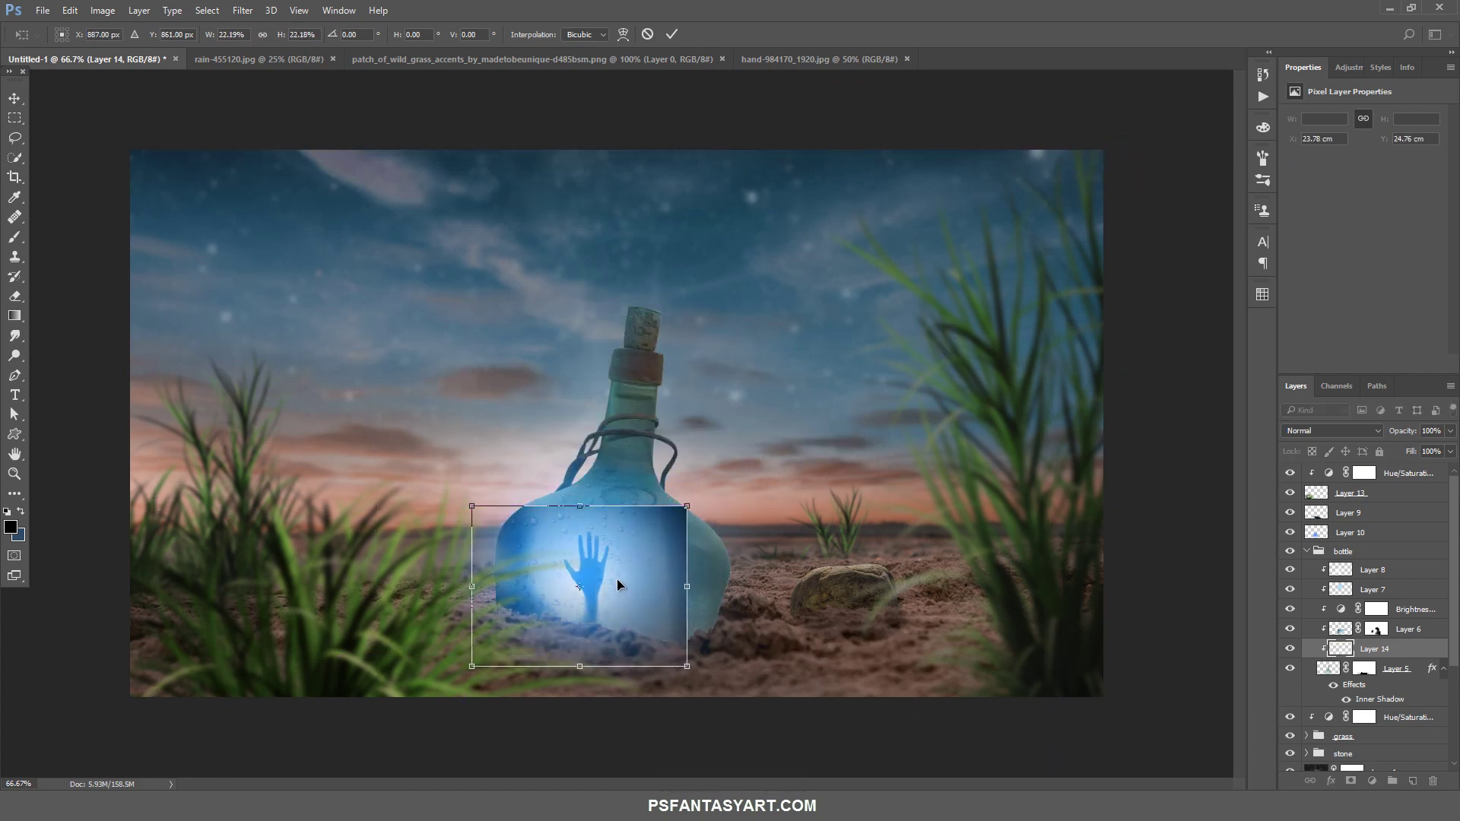
{"action": "mouse_move", "coordinate": [708, 504]}
{"action": "left_mouse_down"}
{"action": "mouse_move", "coordinate": [694, 549]}
{"action": "mouse_move", "coordinate": [684, 524]}
{"action": "mouse_move", "coordinate": [628, 586]}
{"action": "left_mouse_up"}
Commit the hand's placement, then mask Layer 14 and brush out its rectangular photo edges
{"action": "left_click", "coordinate": [672, 35]}
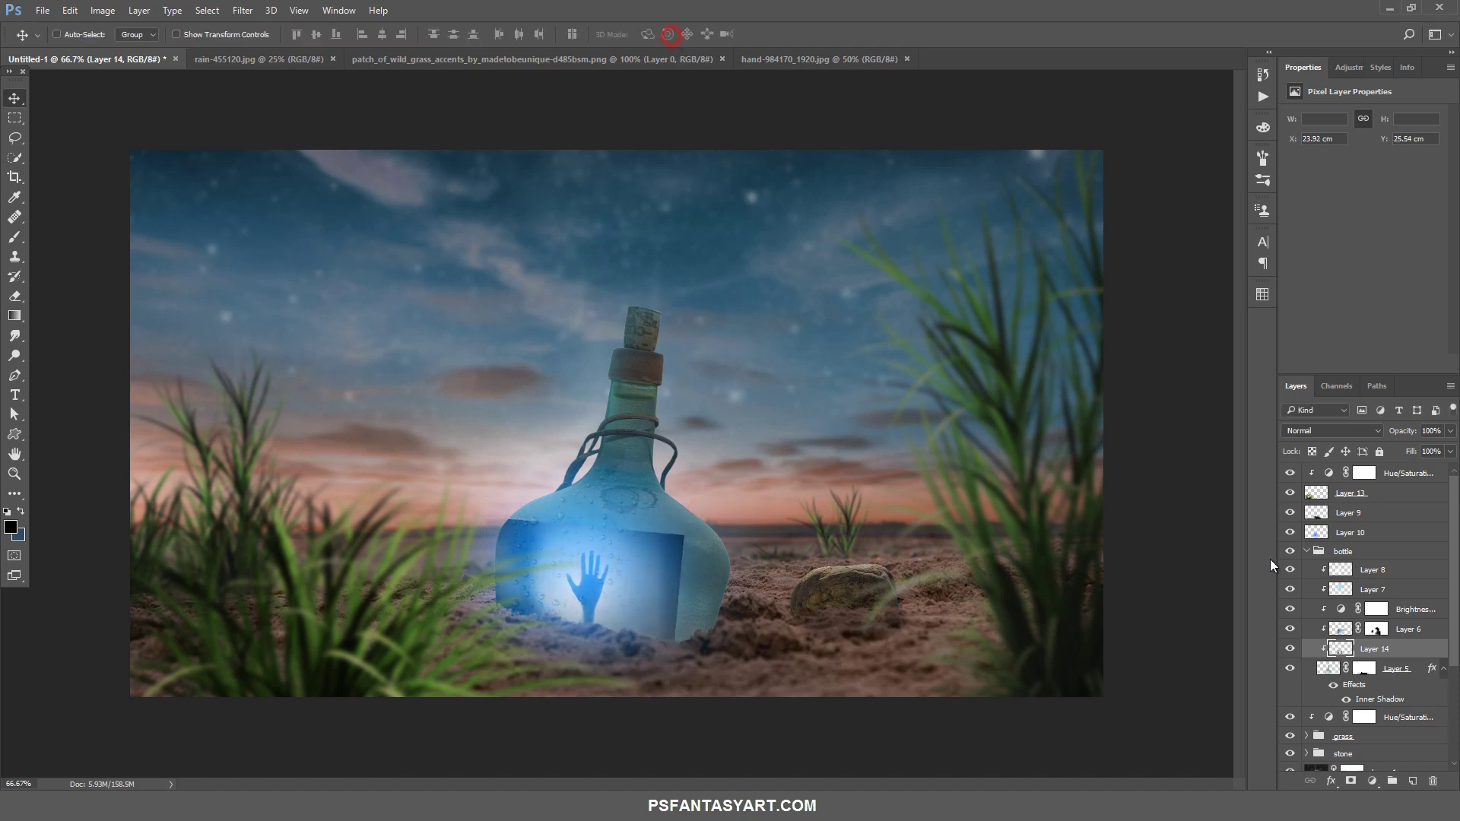
{"action": "left_click", "coordinate": [1349, 782]}
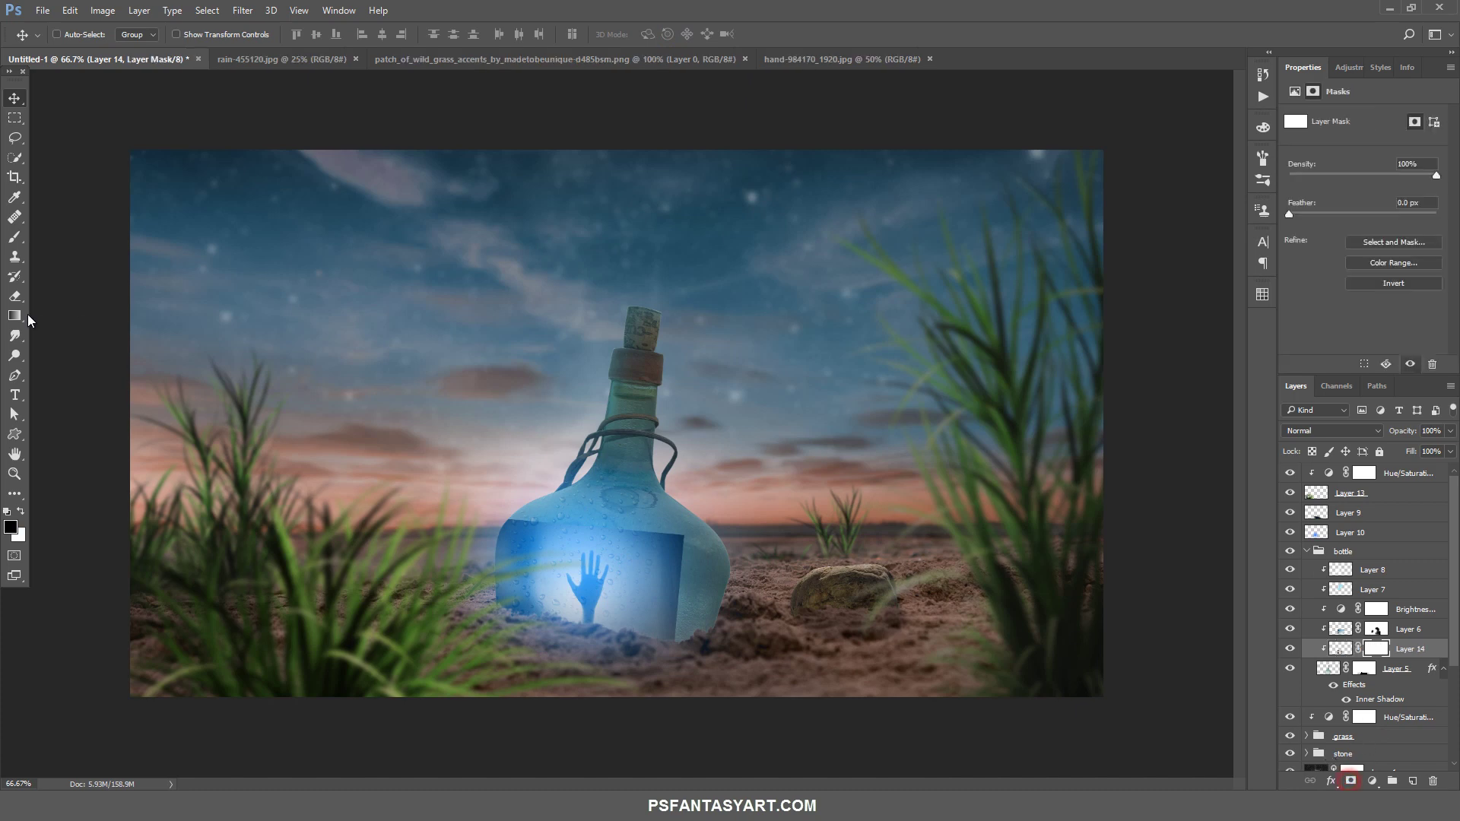
{"action": "left_click", "coordinate": [14, 236]}
{"action": "left_click_drag", "start_coordinate": [505, 587], "coordinate": [665, 596]}
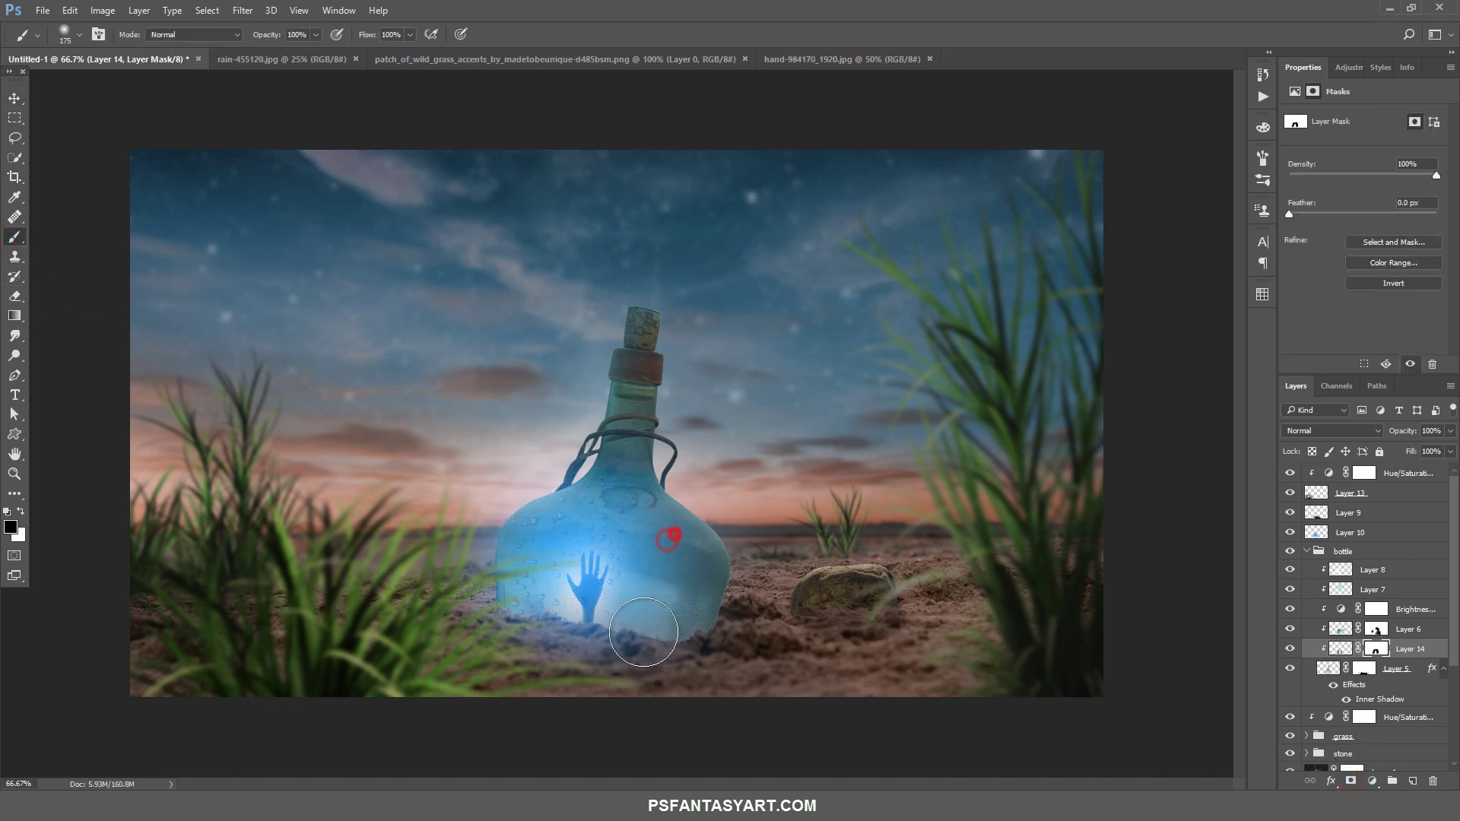
{"action": "left_click_drag", "start_coordinate": [532, 633], "coordinate": [523, 603]}
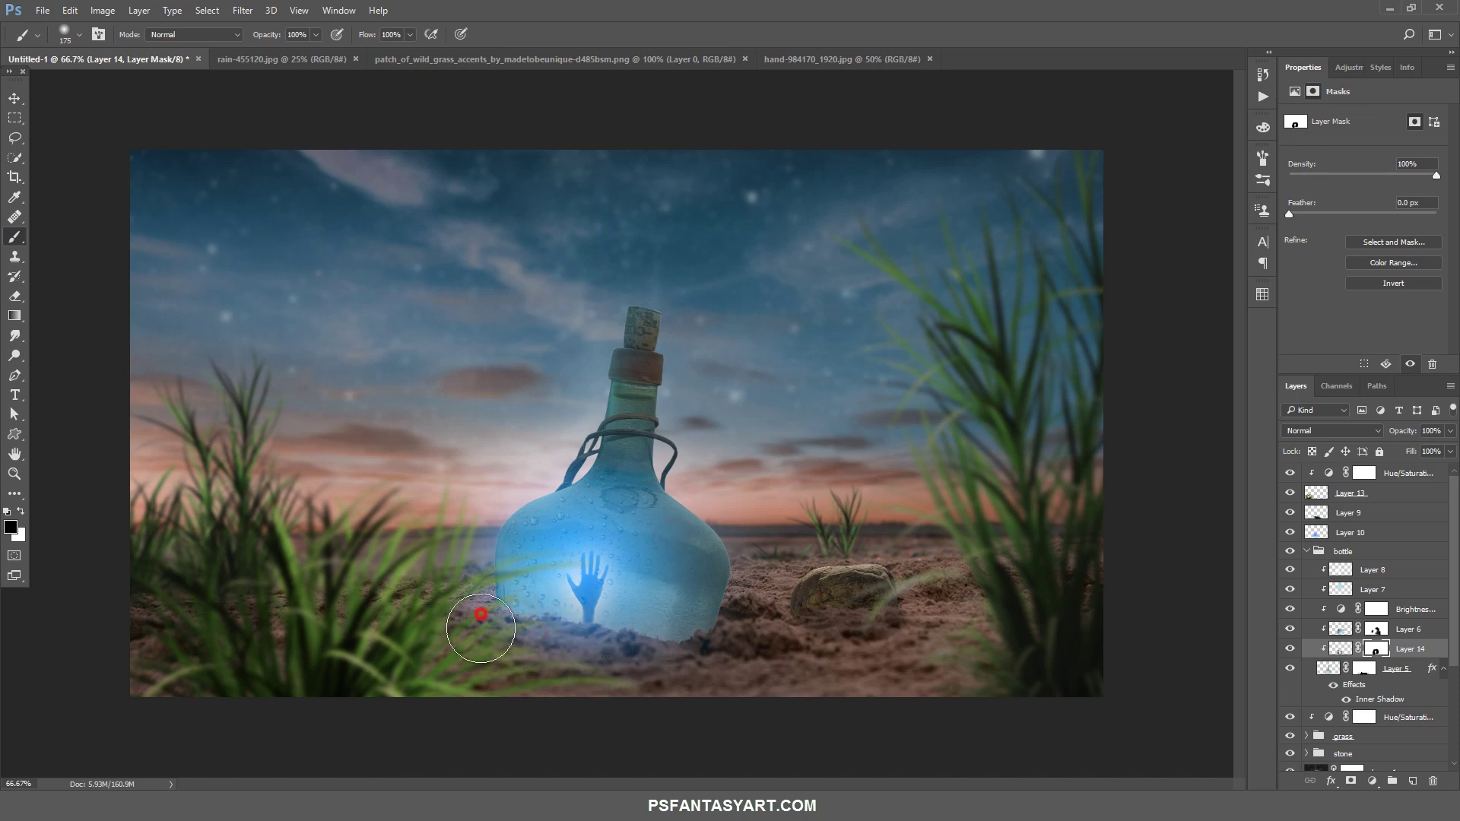
{"action": "left_click", "coordinate": [714, 586]}
{"action": "left_click", "coordinate": [1307, 553]}
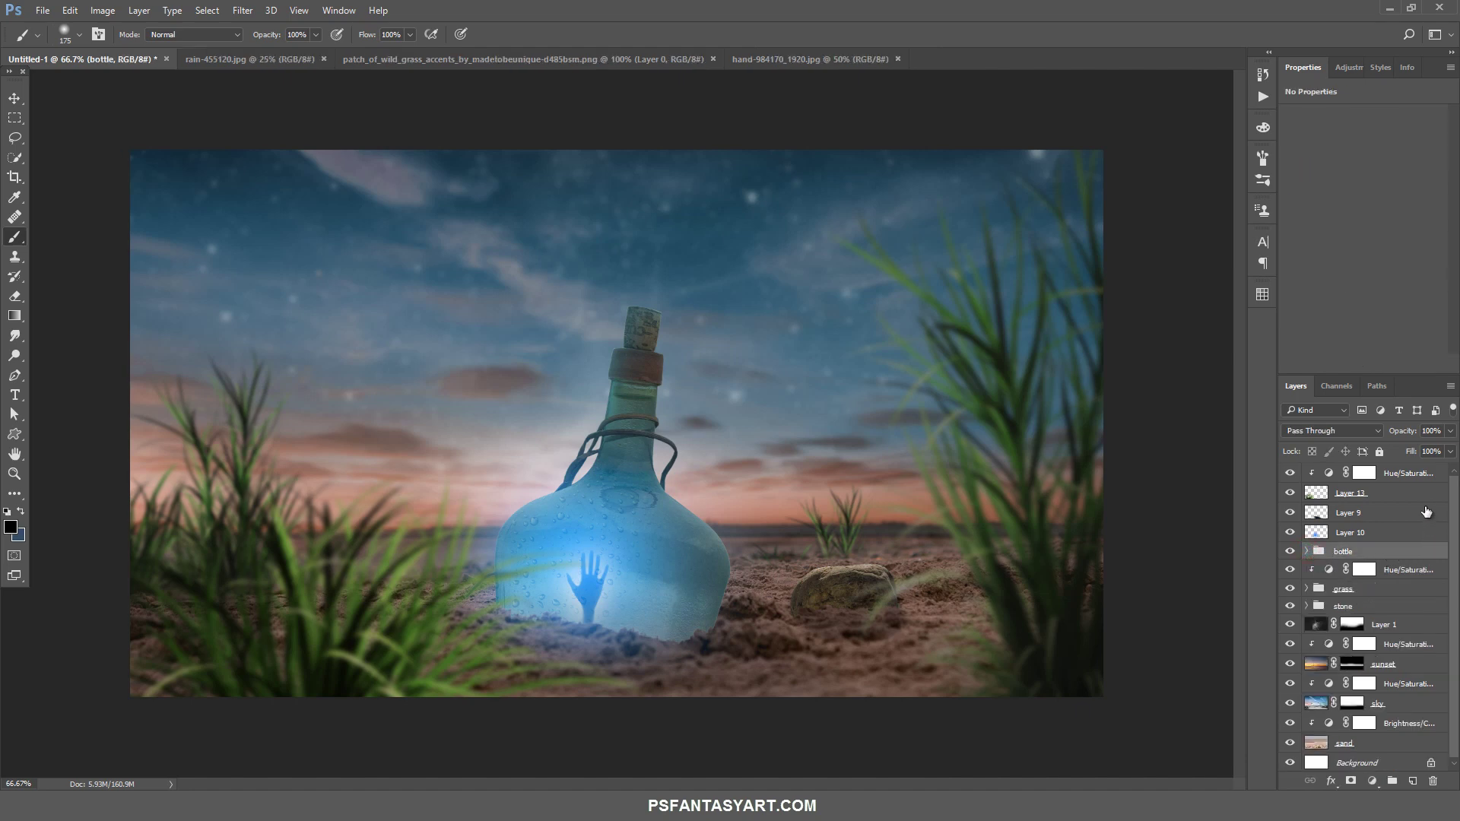
{"action": "left_click", "coordinate": [1416, 475]}
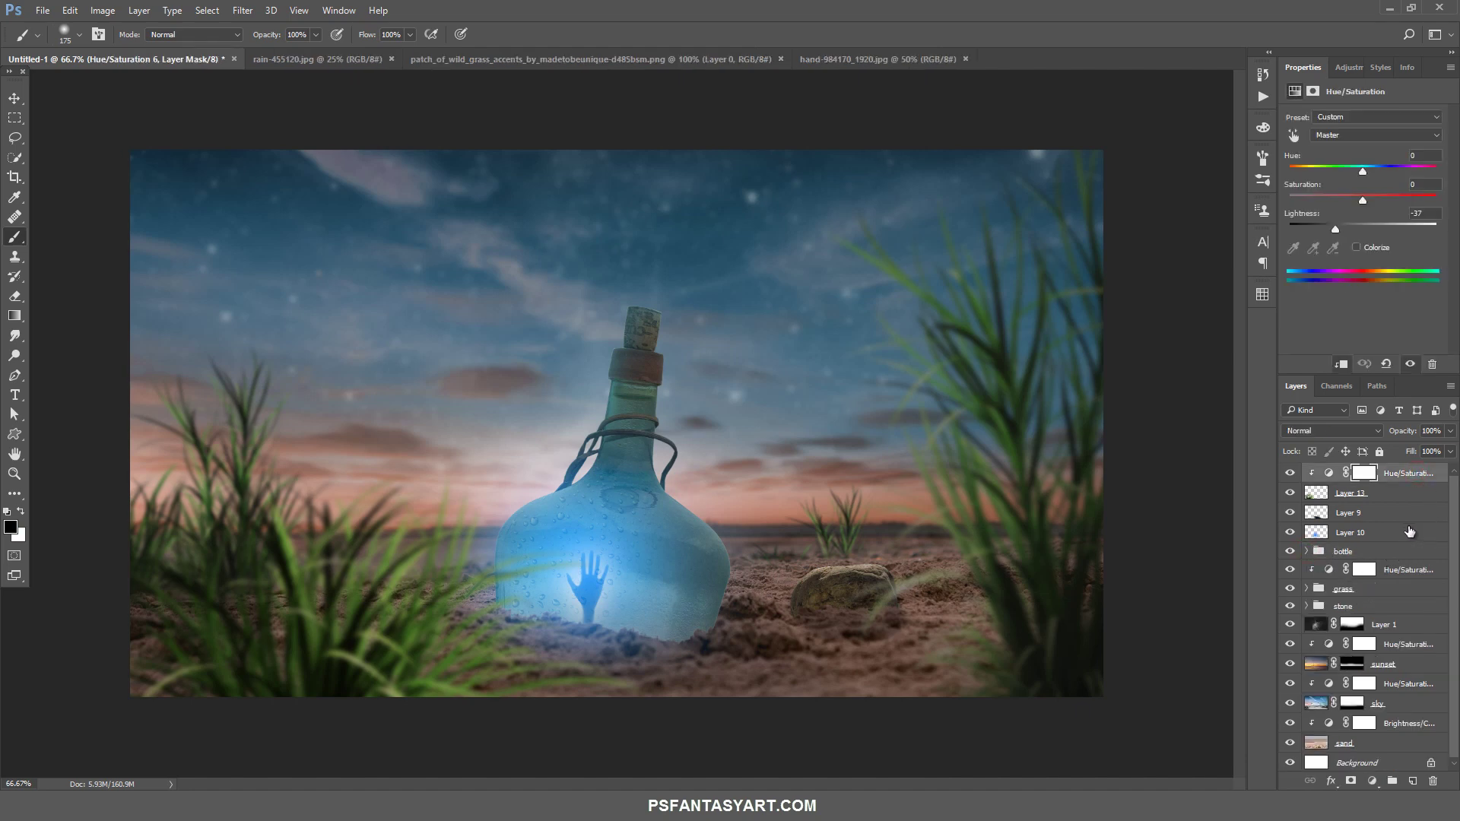
Open the firefly png and drag it into the Untitled-1 composite
{"action": "left_click", "coordinate": [42, 11]}
{"action": "left_click", "coordinate": [53, 39]}
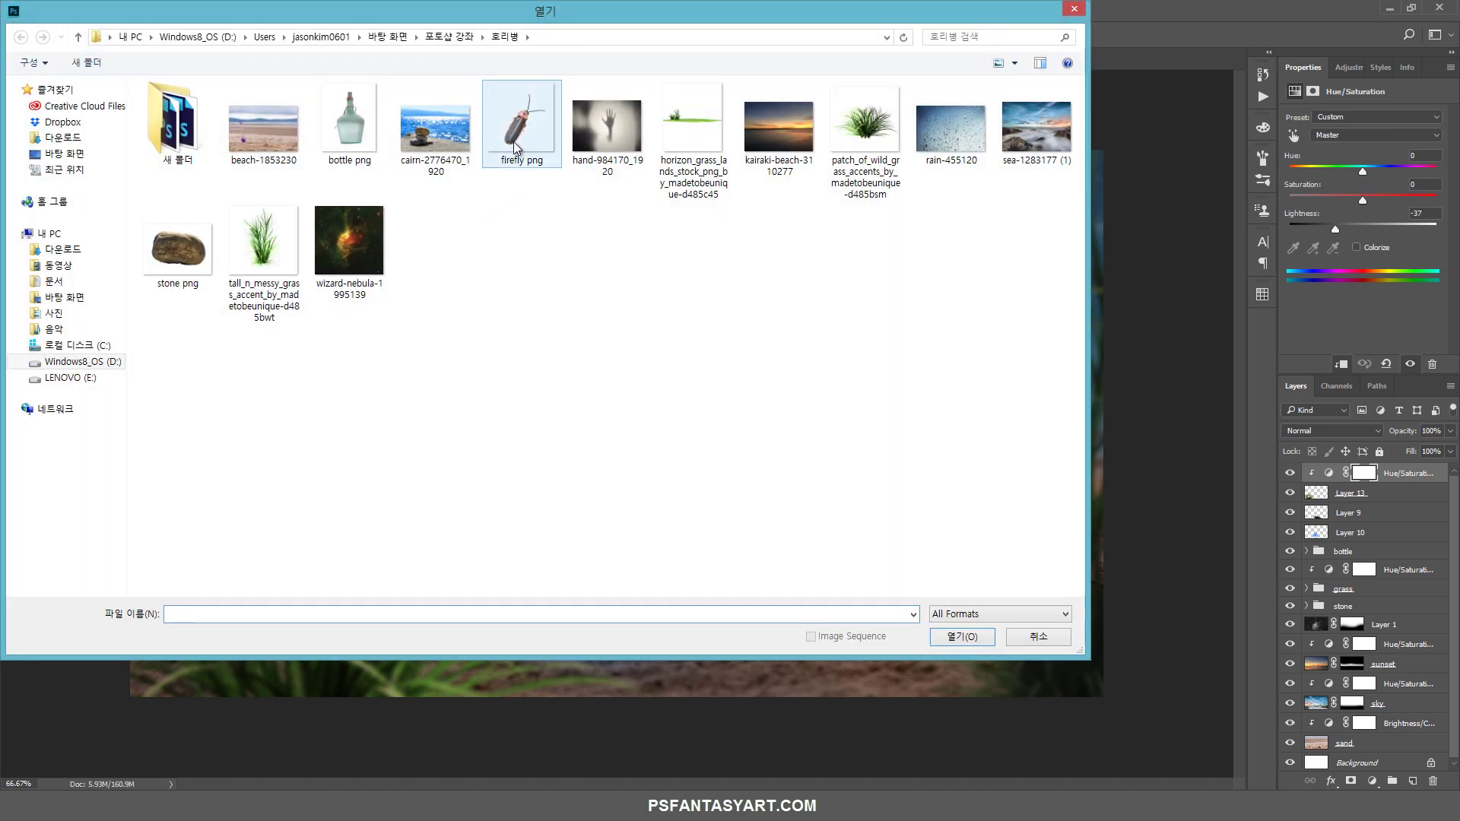
{"action": "left_click", "coordinate": [515, 146]}
{"action": "left_click", "coordinate": [962, 637]}
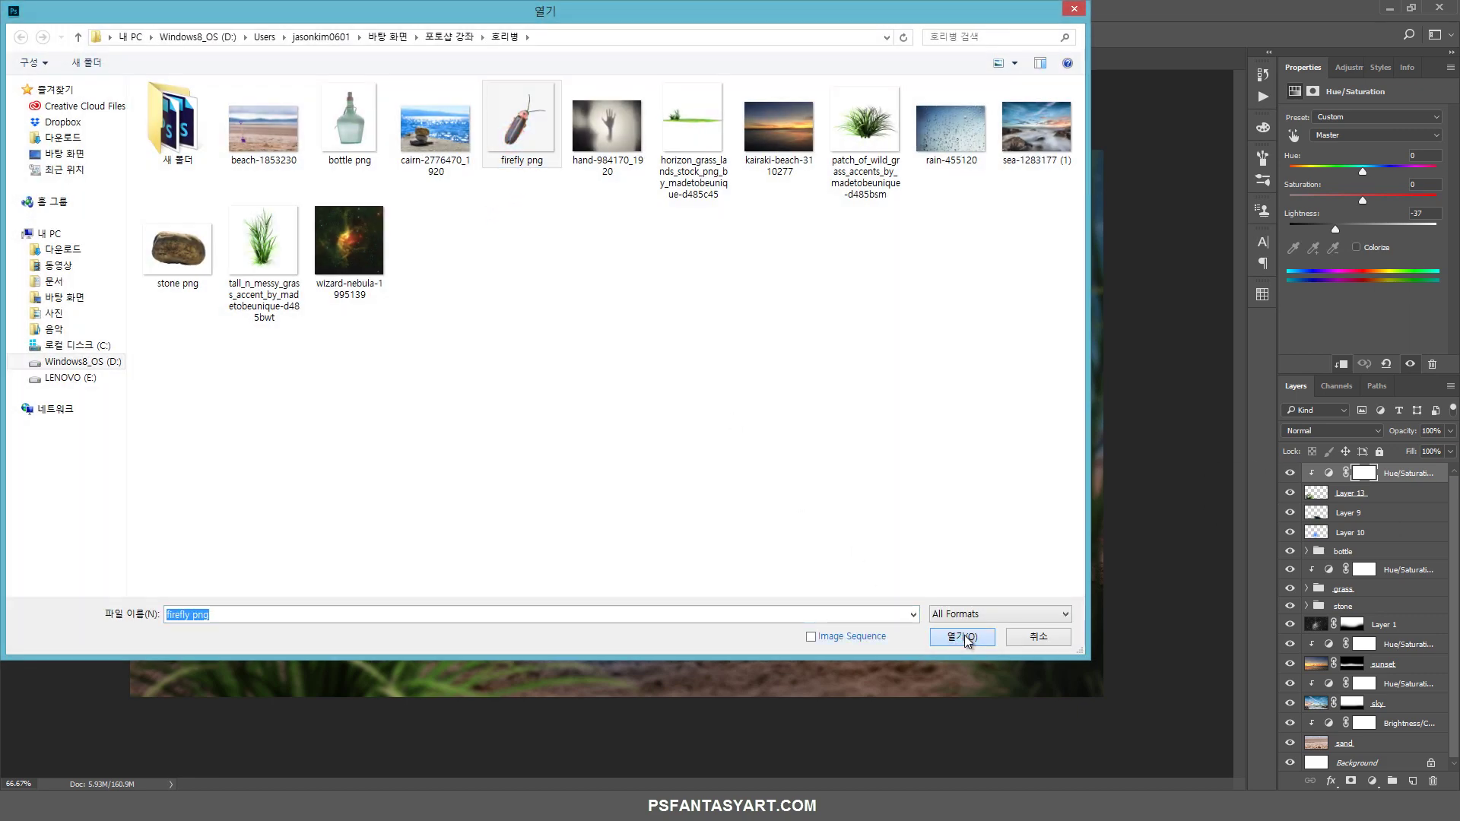
{"action": "left_click", "coordinate": [964, 639]}
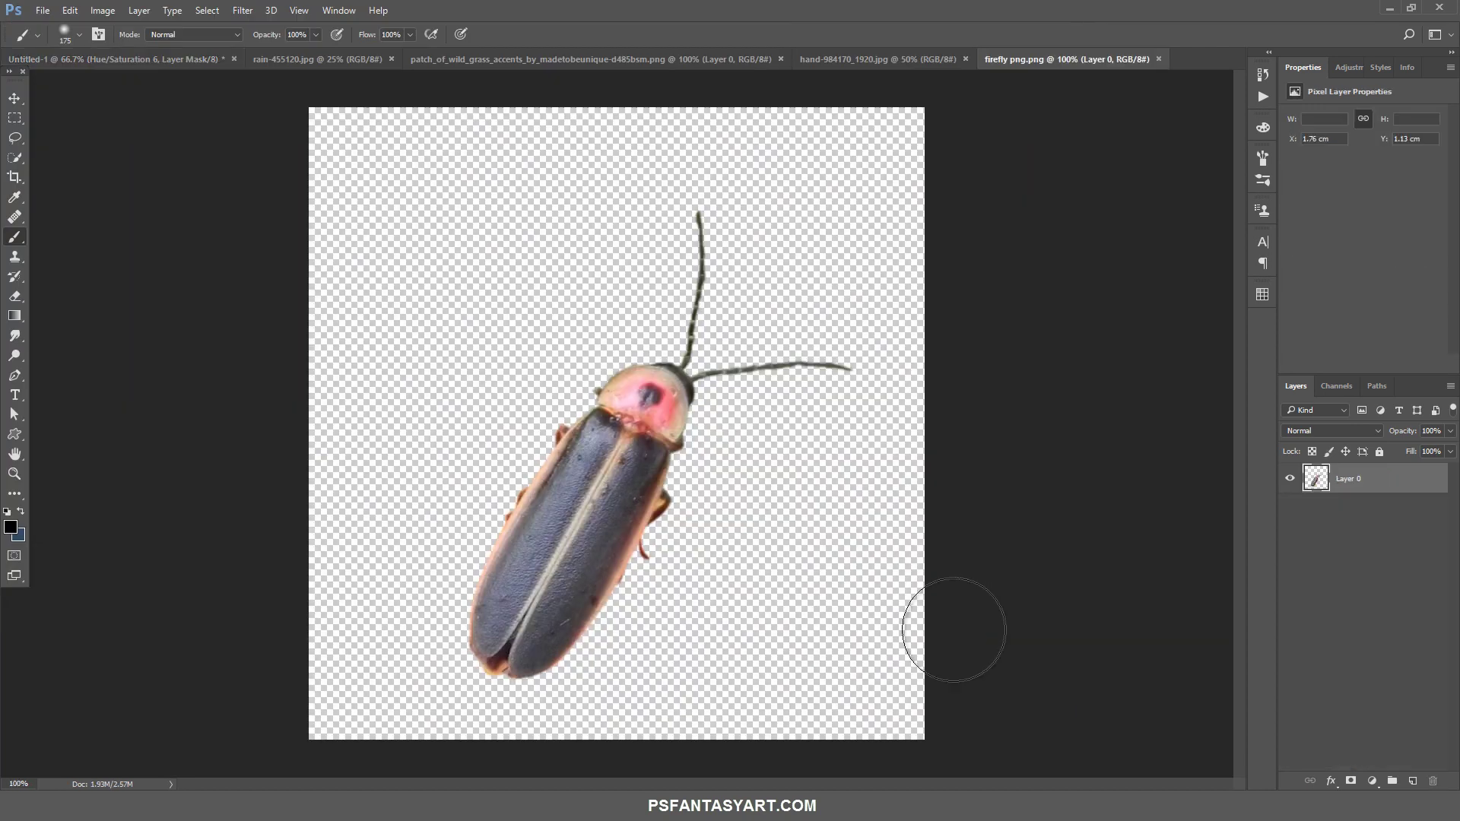
{"action": "left_click_drag", "start_coordinate": [329, 244], "coordinate": [563, 355]}
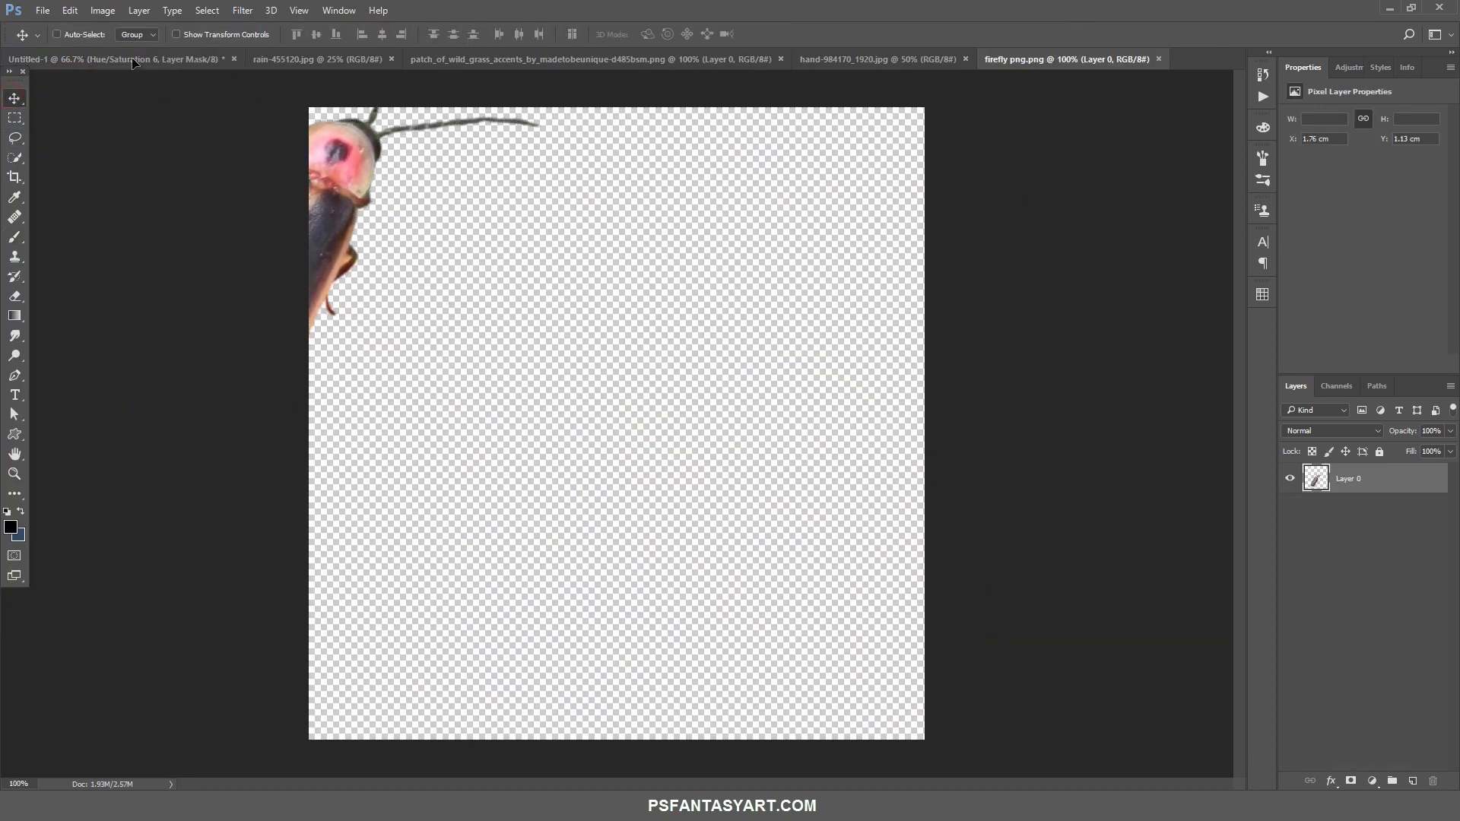
Shrink the firefly to about 14% onto the bottle's cork, then zoom to 100%
{"action": "key", "text": "ctrl+t"}
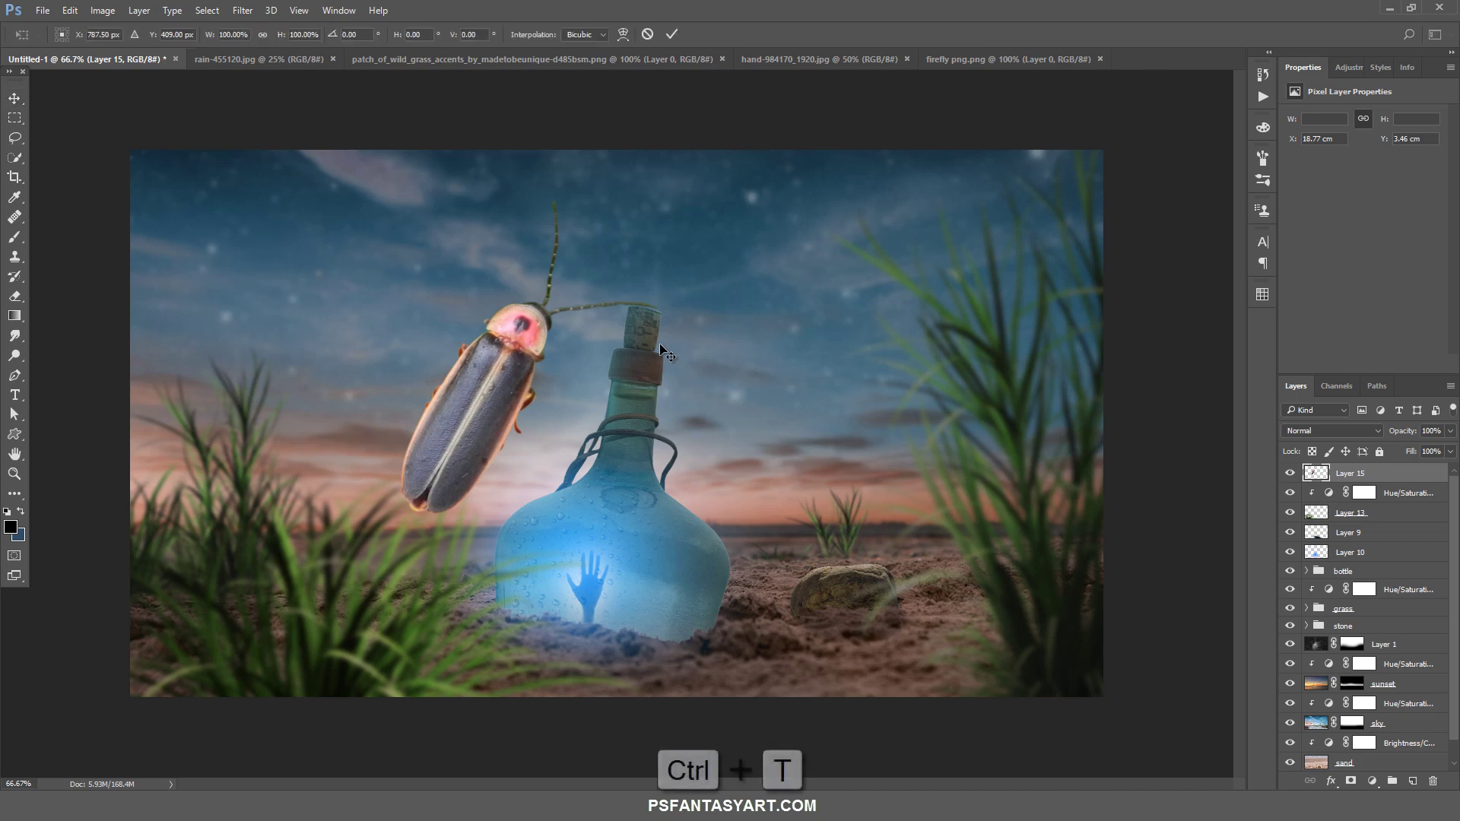
{"action": "left_click_drag", "start_coordinate": [659, 198], "coordinate": [555, 325]}
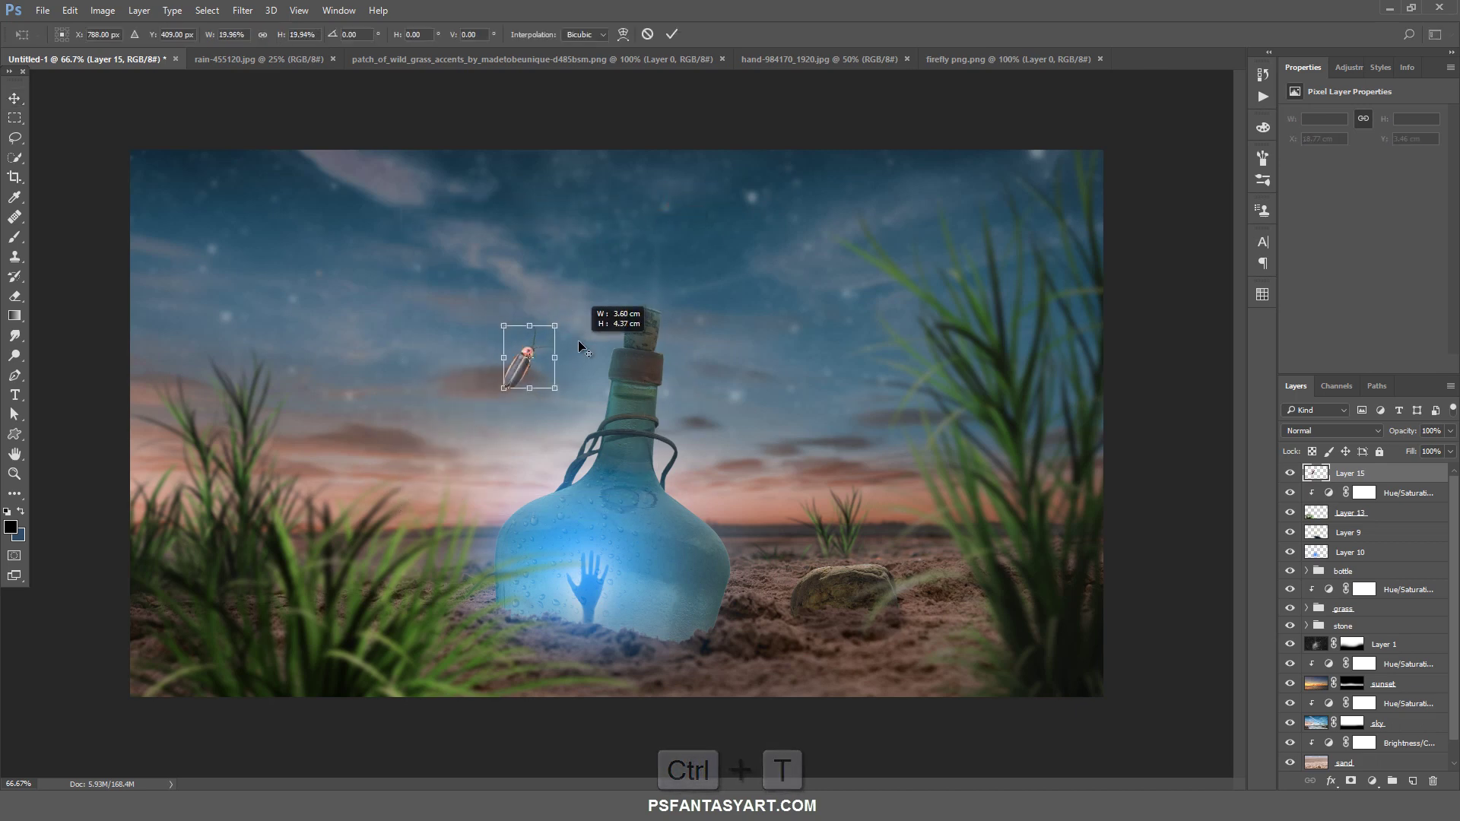
{"action": "left_click_drag", "start_coordinate": [540, 374], "coordinate": [644, 392]}
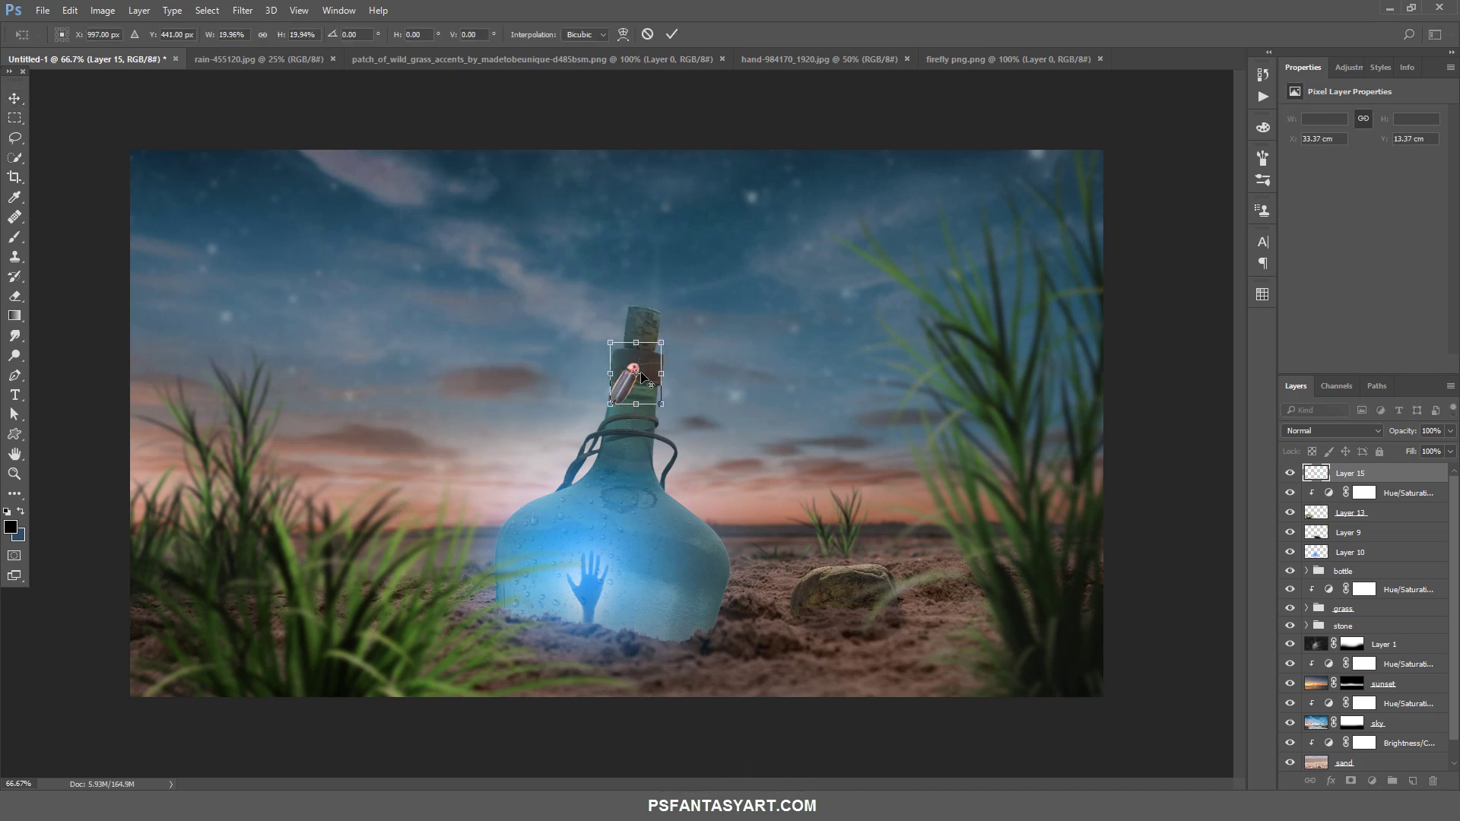
{"action": "left_click_drag", "start_coordinate": [661, 340], "coordinate": [641, 366]}
{"action": "left_click", "coordinate": [672, 34]}
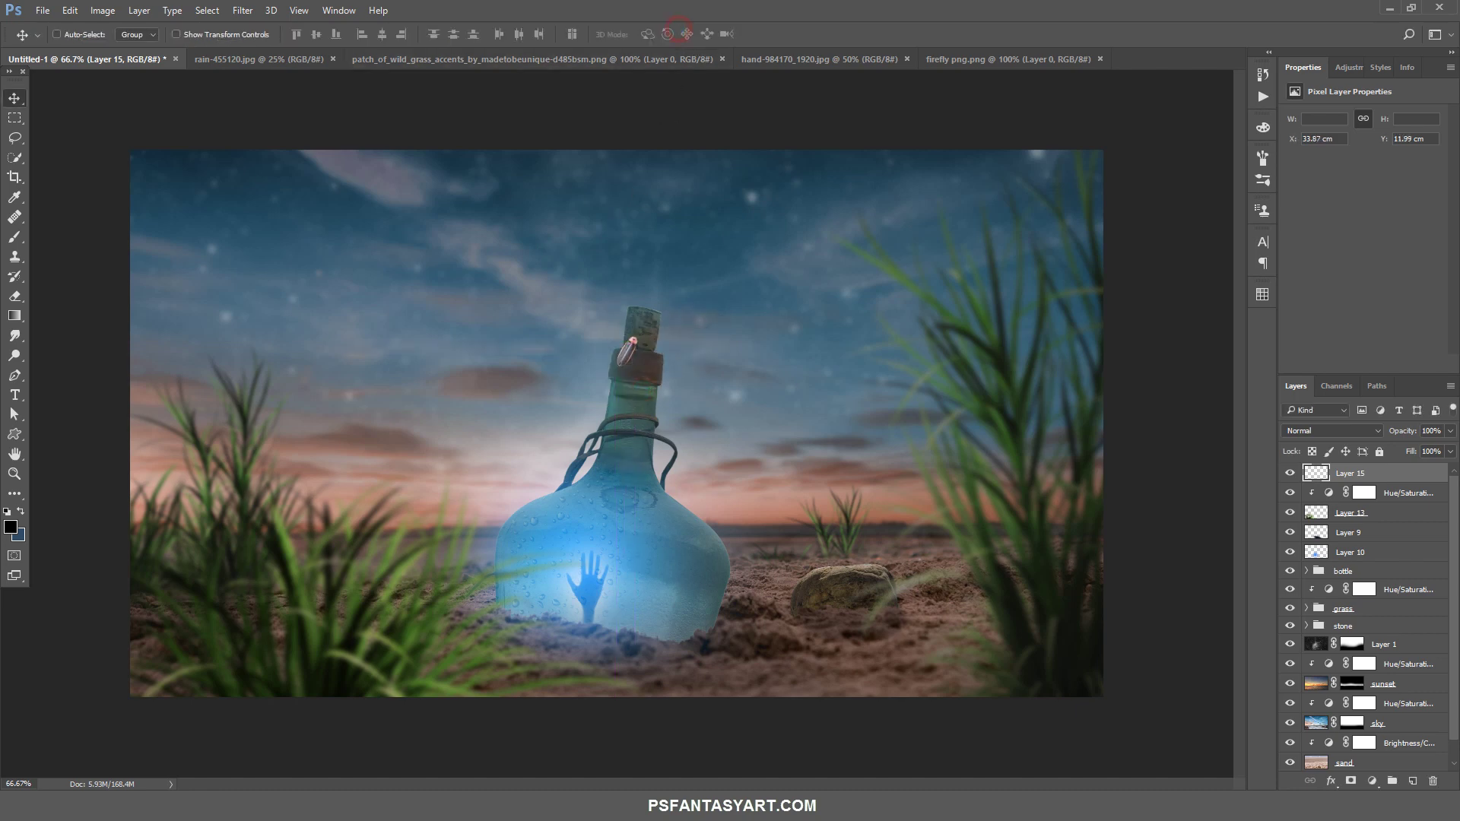
{"action": "left_click", "coordinate": [14, 473]}
{"action": "left_click", "coordinate": [612, 426]}
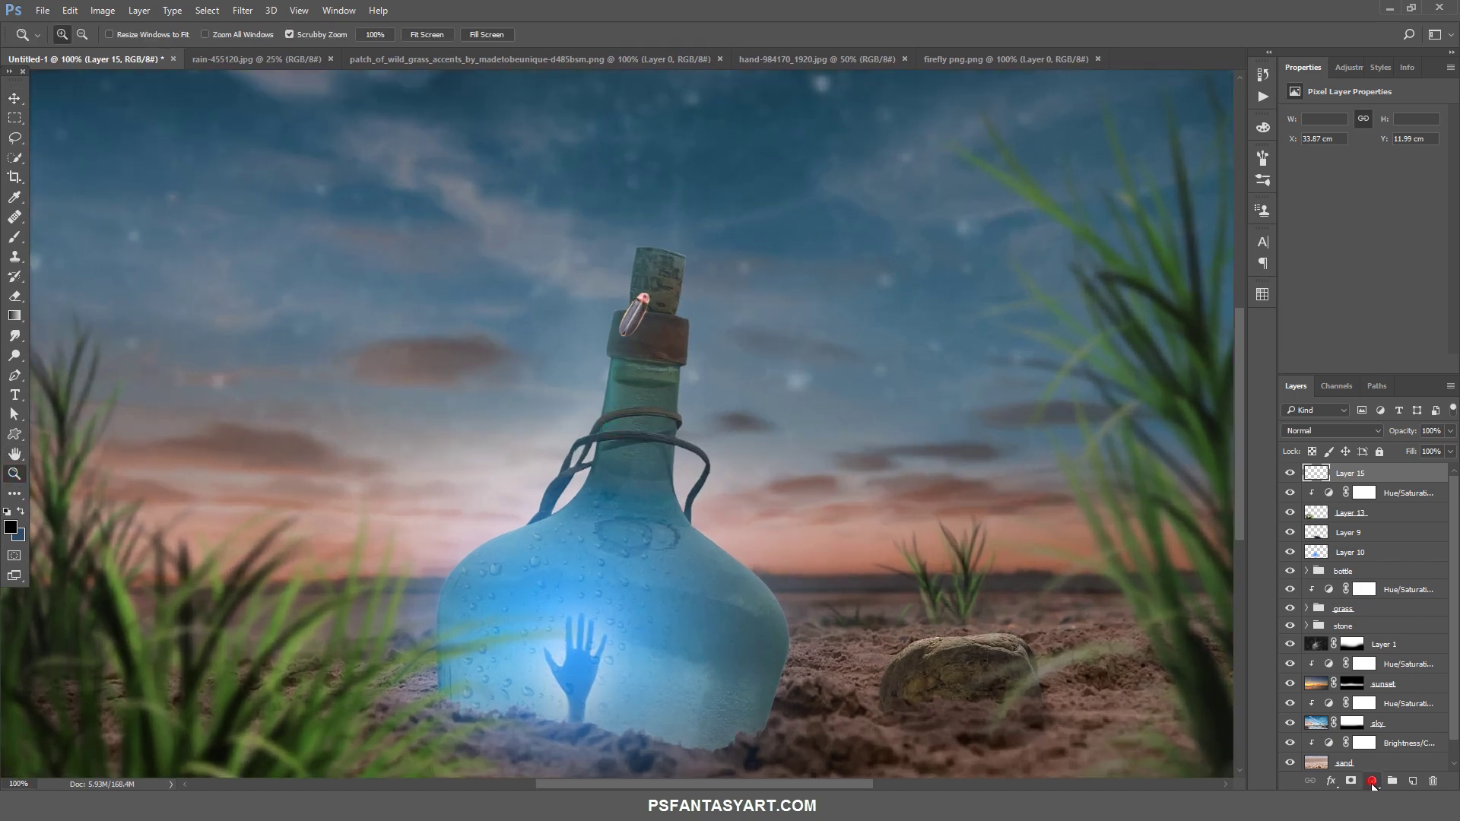
Darken the firefly with a clipped Brightness/Contrast adjustment (Brightness -40, Contrast -29)
{"action": "left_click", "coordinate": [1371, 781]}
{"action": "left_click", "coordinate": [1369, 509]}
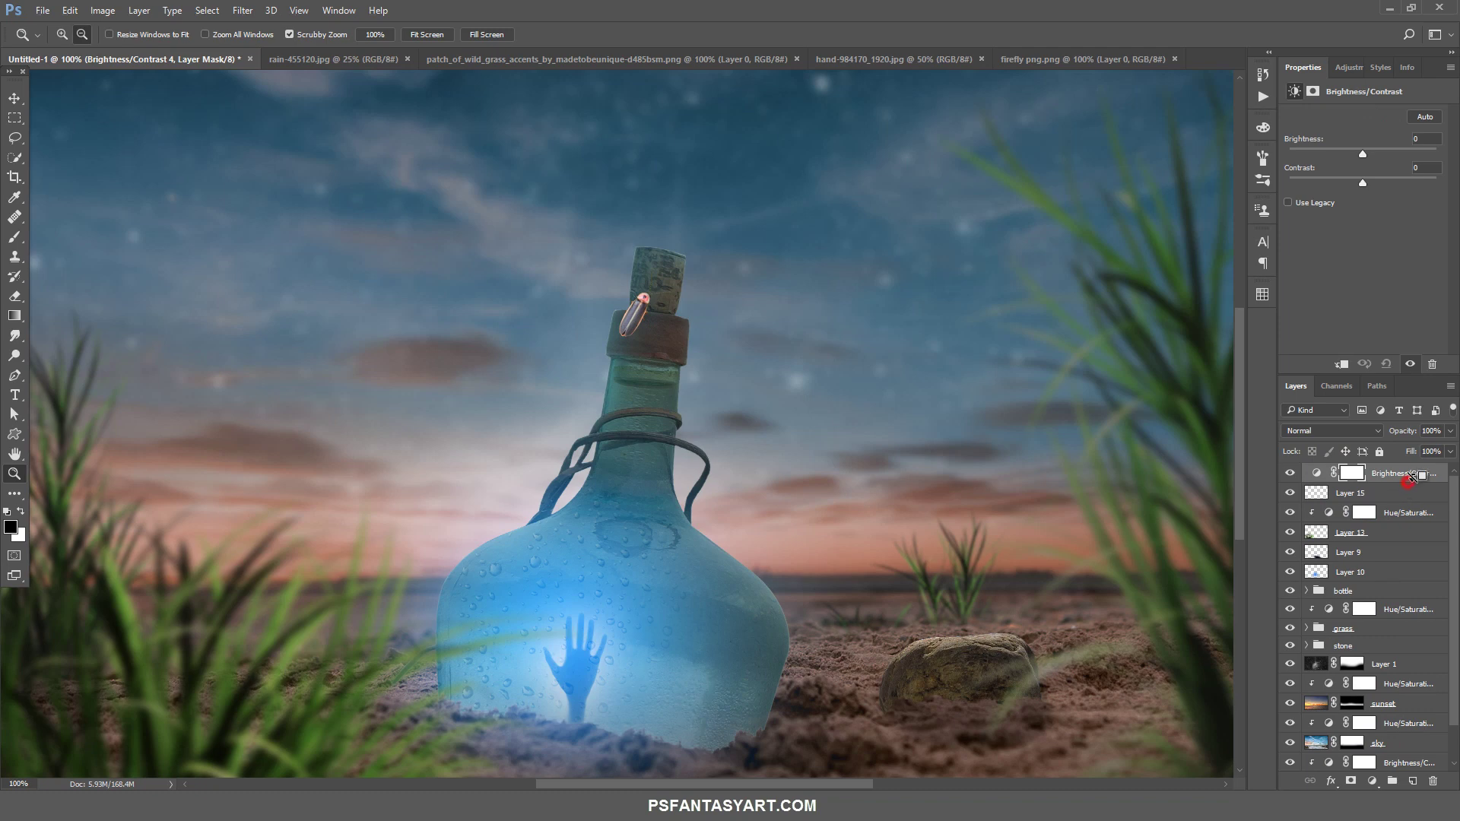
{"action": "key", "text": "ctrl+alt+g"}
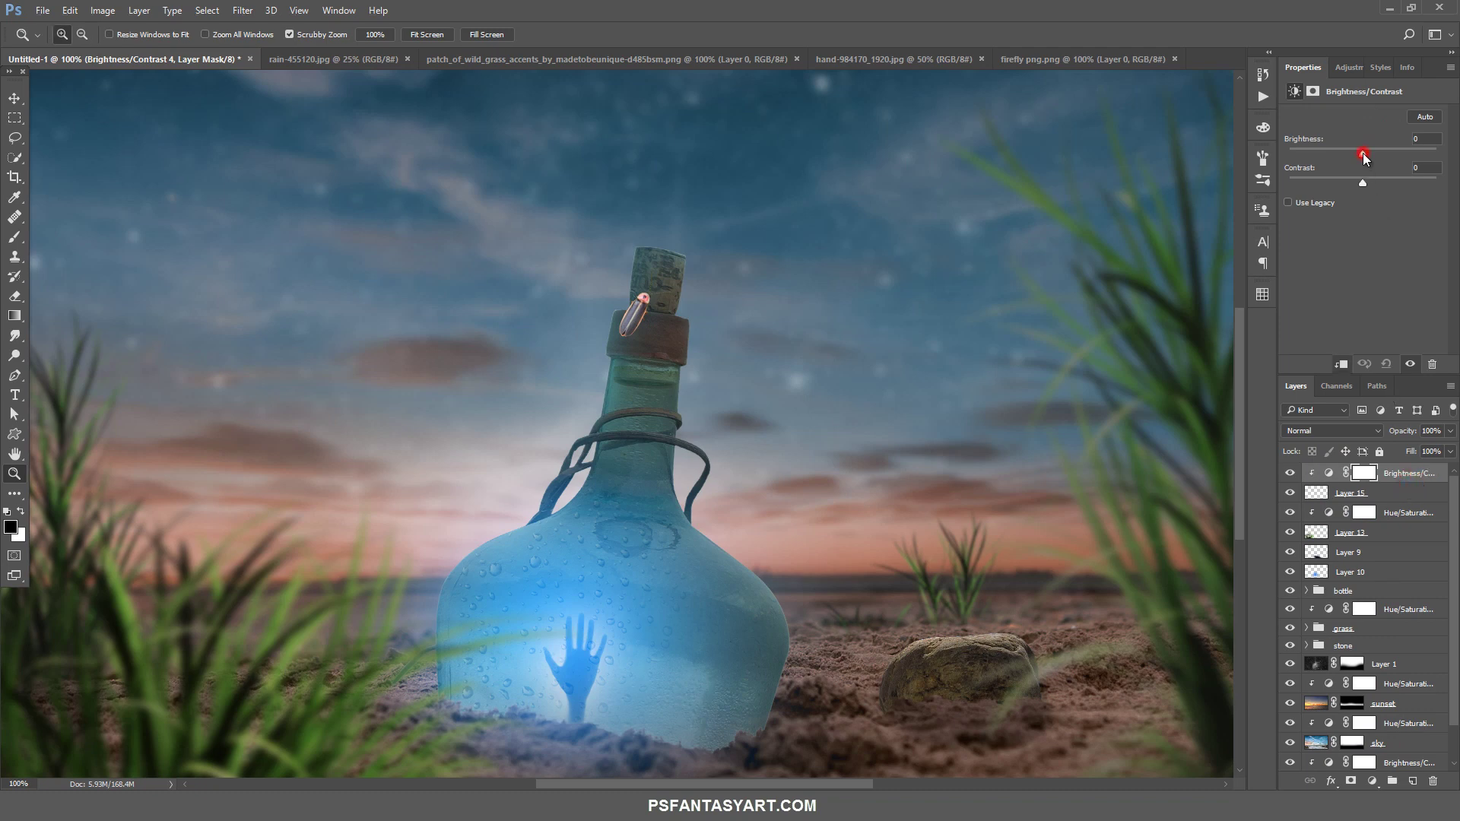
{"action": "left_click_drag", "start_coordinate": [1362, 153], "coordinate": [1344, 155]}
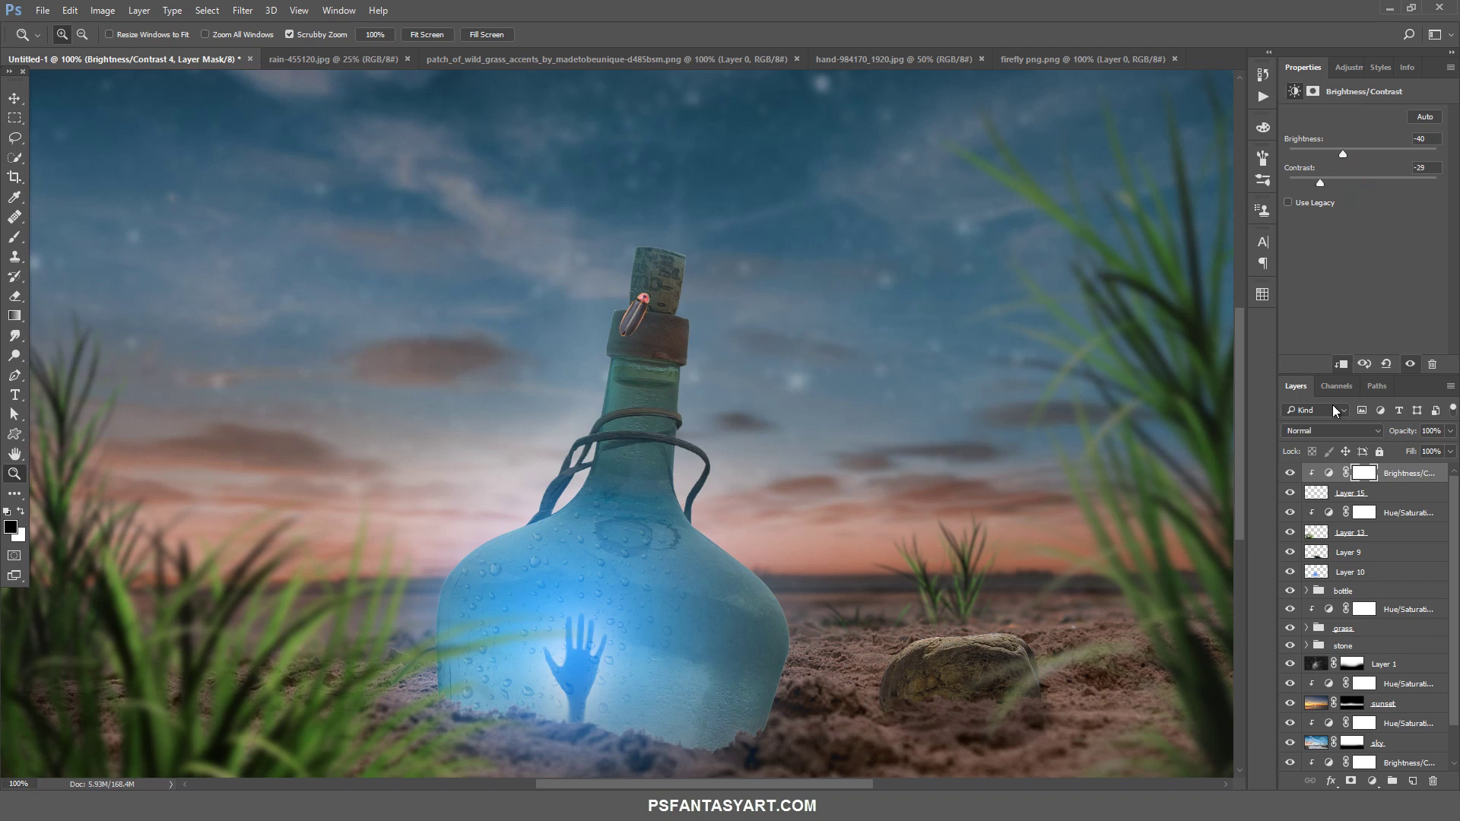
{"action": "left_click", "coordinate": [1289, 473]}
{"action": "left_click", "coordinate": [1289, 473]}
Rename Layer 15 to 'firefly' and add a new empty layer below it
{"action": "left_click", "coordinate": [1342, 494]}
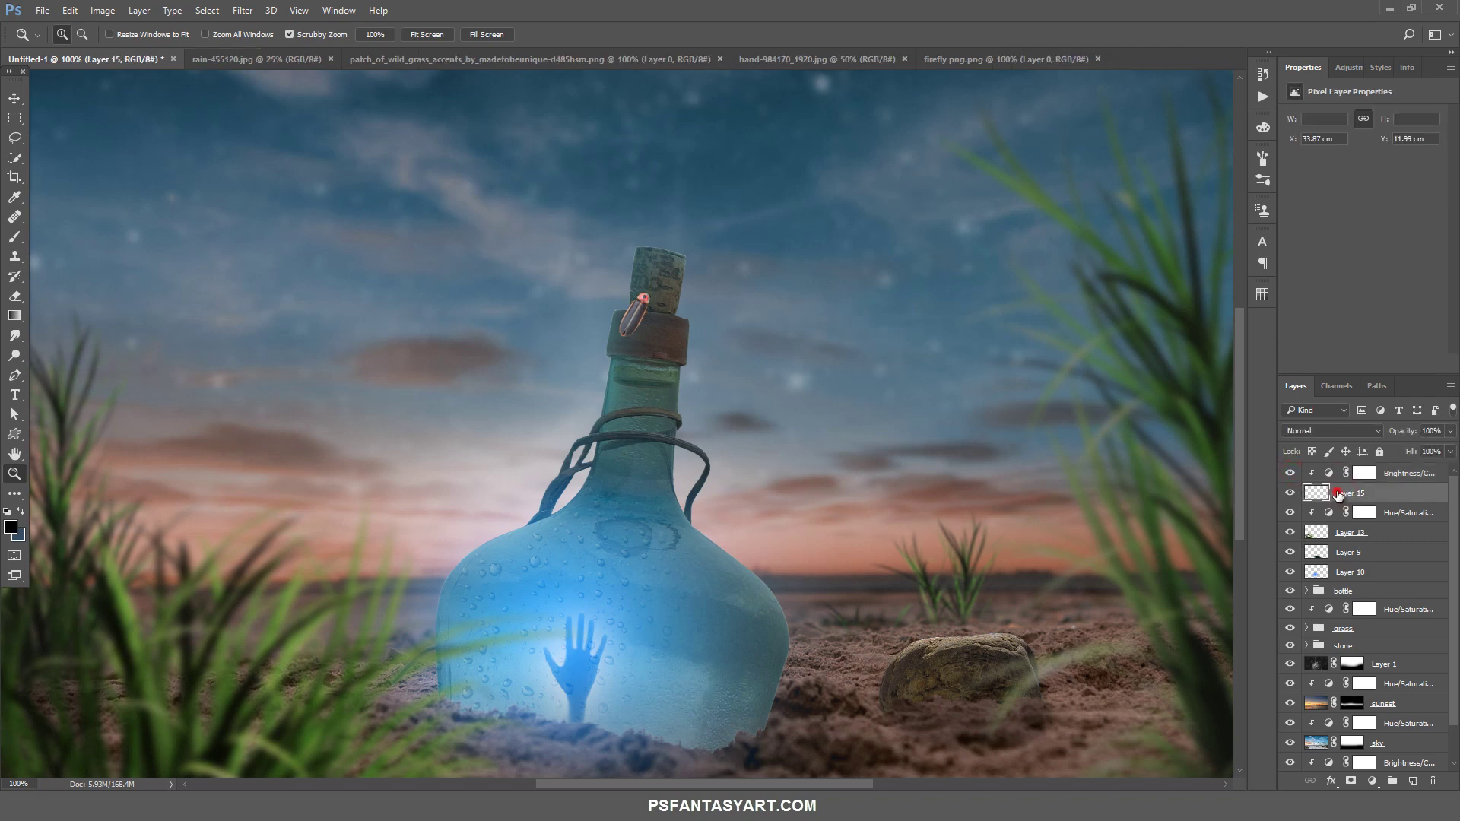
{"action": "double_click", "coordinate": [1340, 494]}
{"action": "key", "text": "BackSpace"}
{"action": "type", "text": "firefly"}
{"action": "key", "text": "Return"}
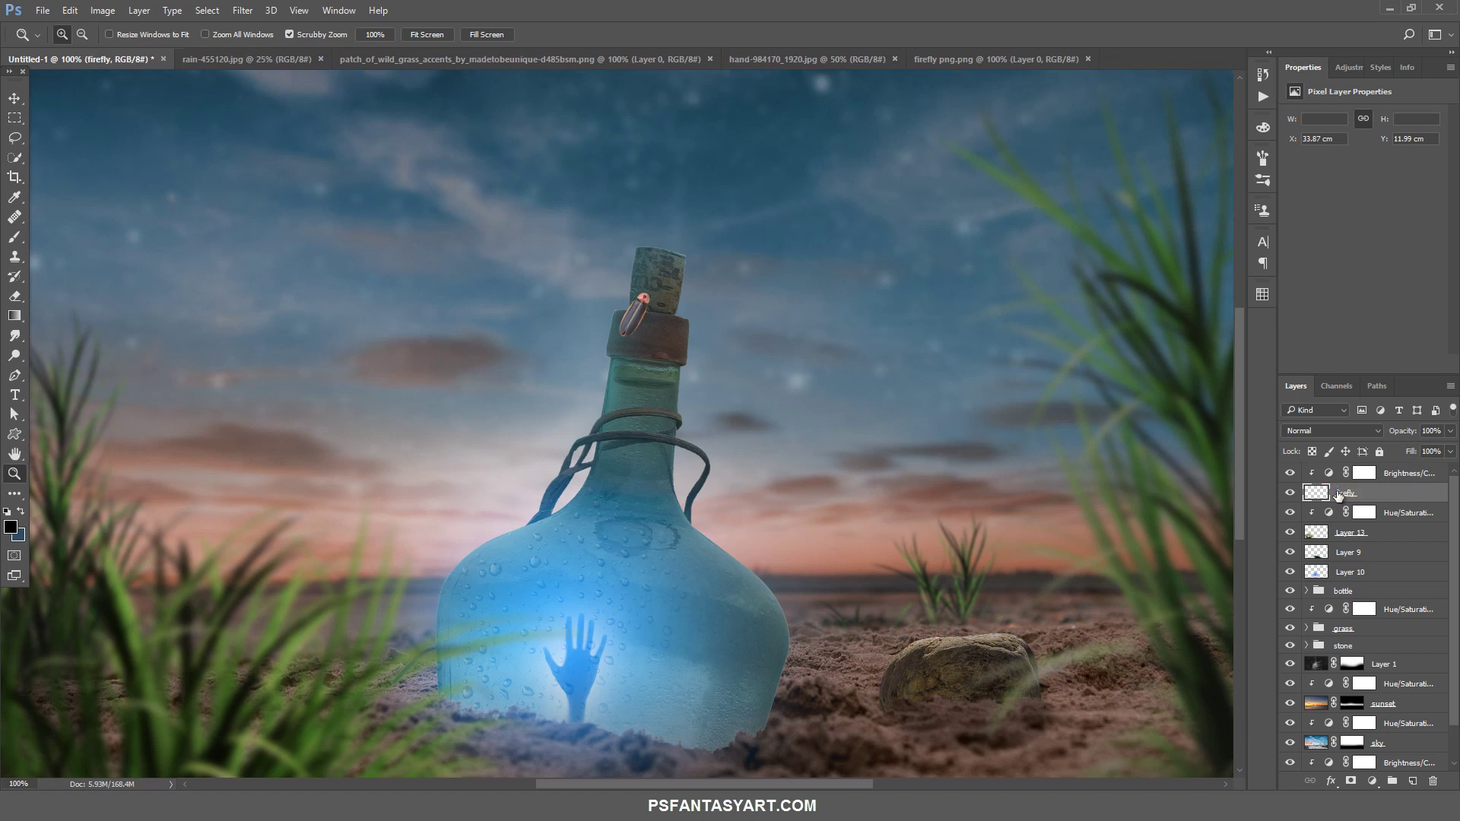
{"action": "left_click", "coordinate": [1421, 477]}
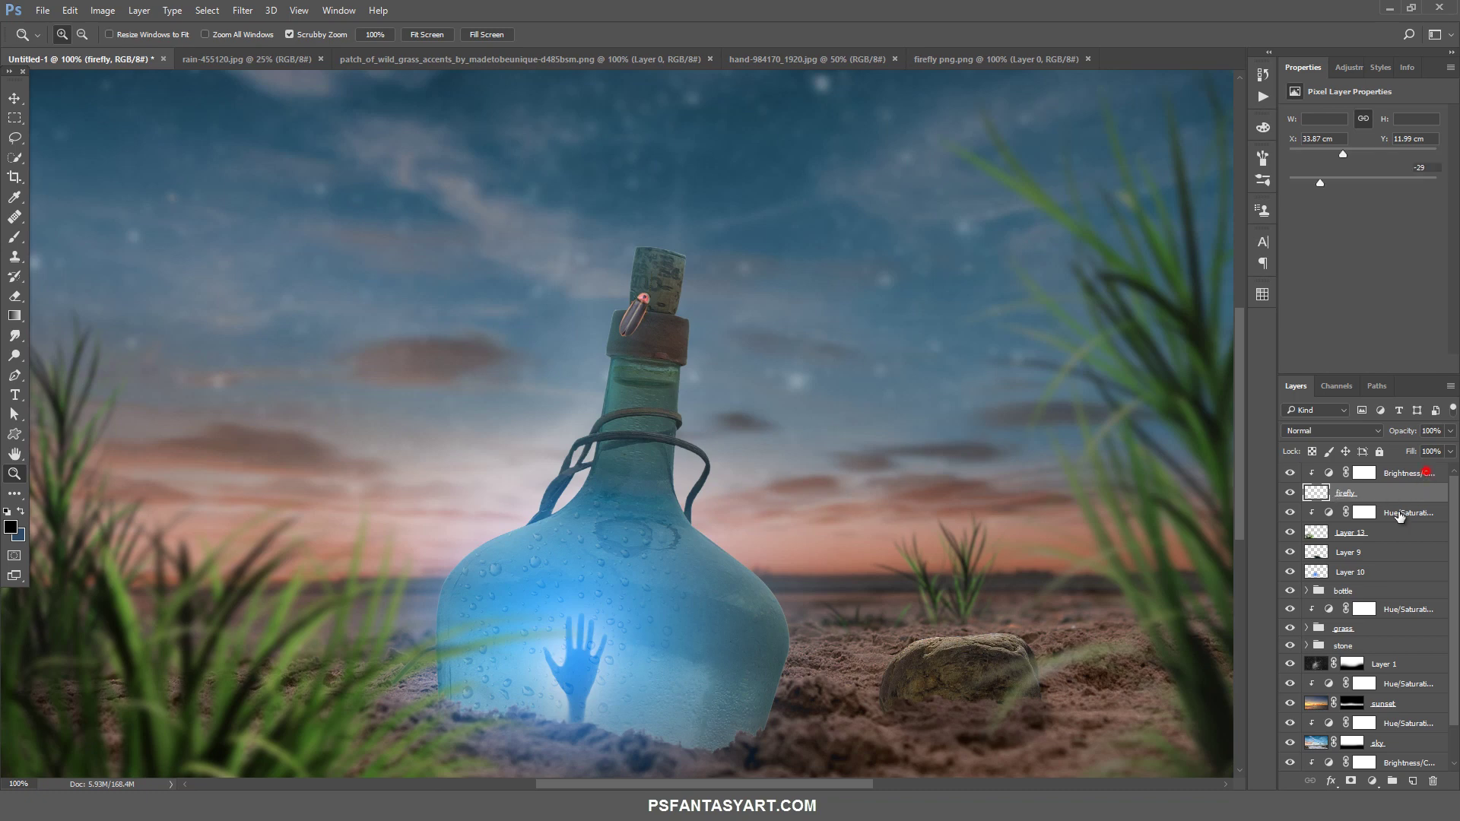
{"action": "left_click", "coordinate": [1377, 494]}
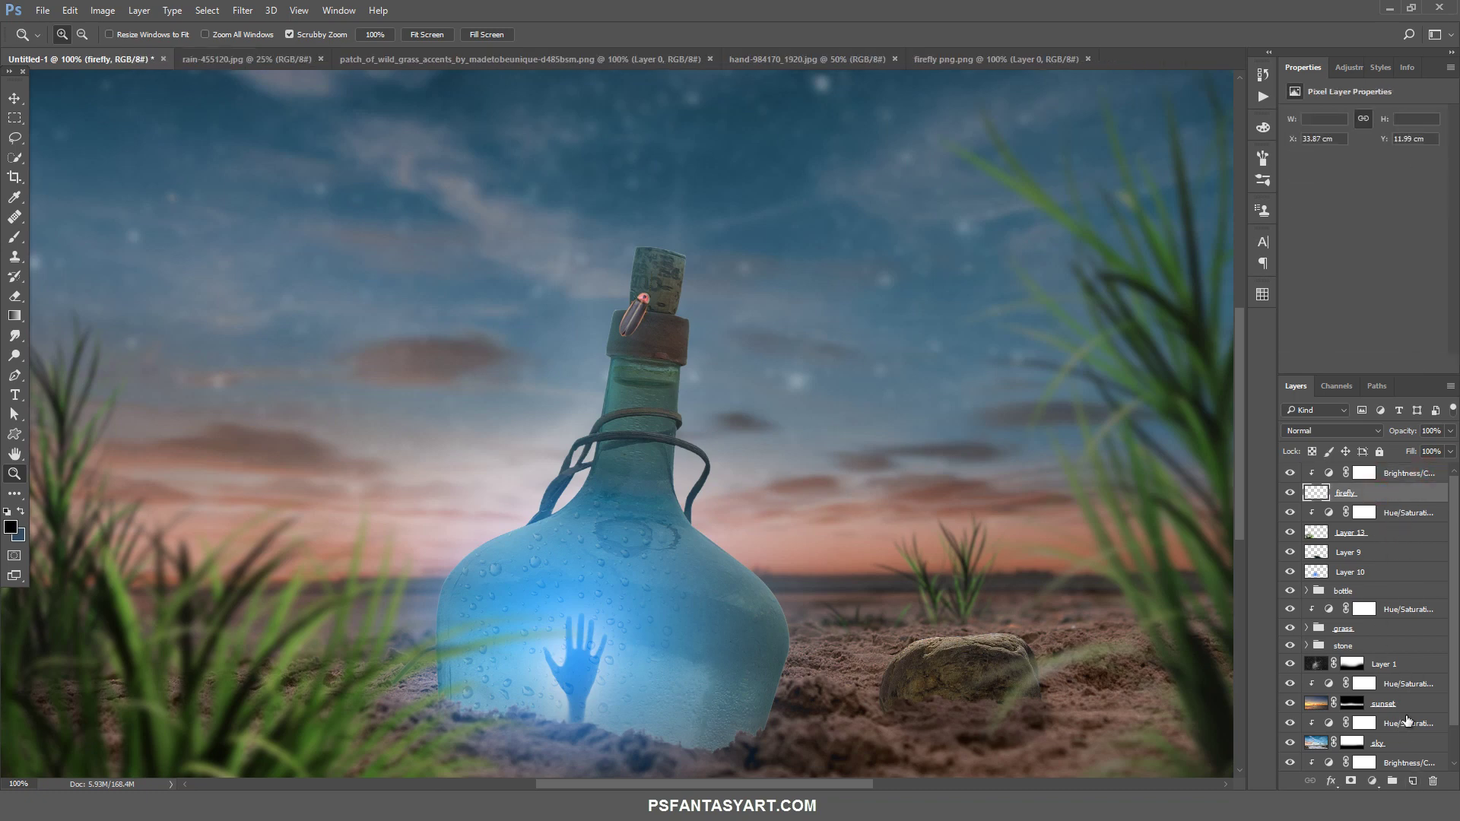
{"action": "left_click", "coordinate": [1411, 782], "text": "ctrl"}
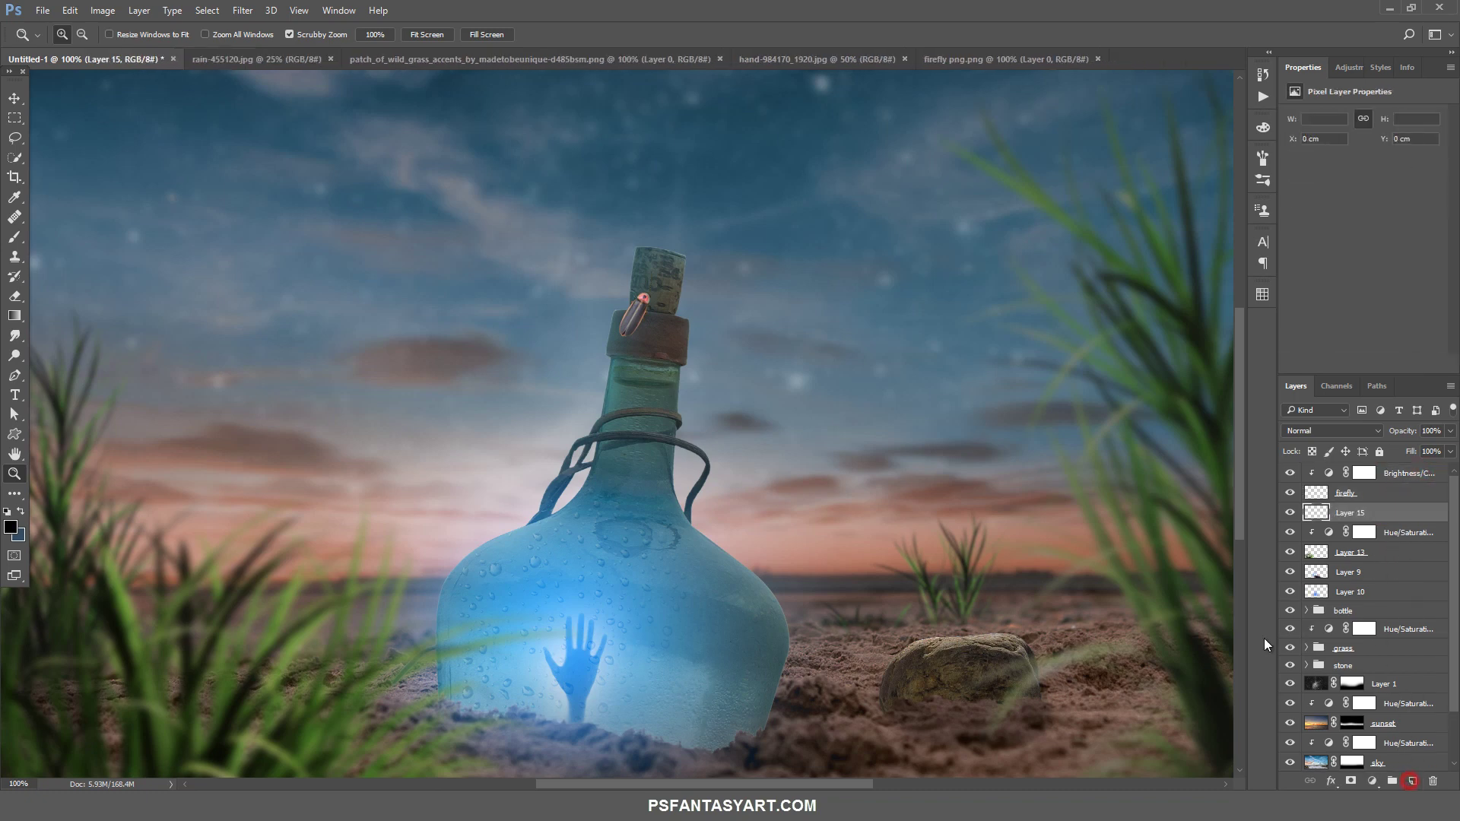
Set the foreground paint colour to green #9be946
{"action": "left_click", "coordinate": [10, 532]}
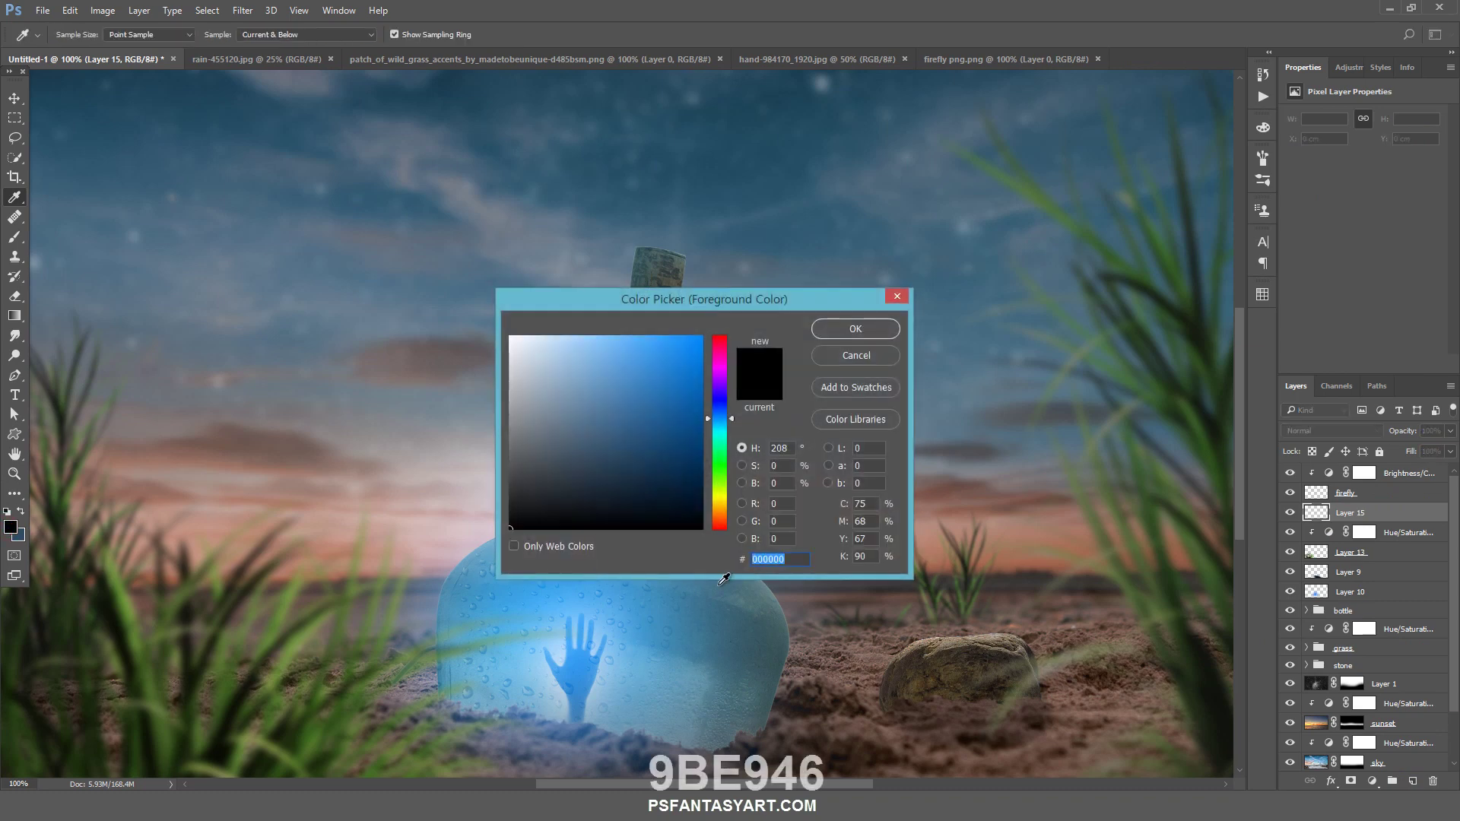
{"action": "type", "text": "9b"}
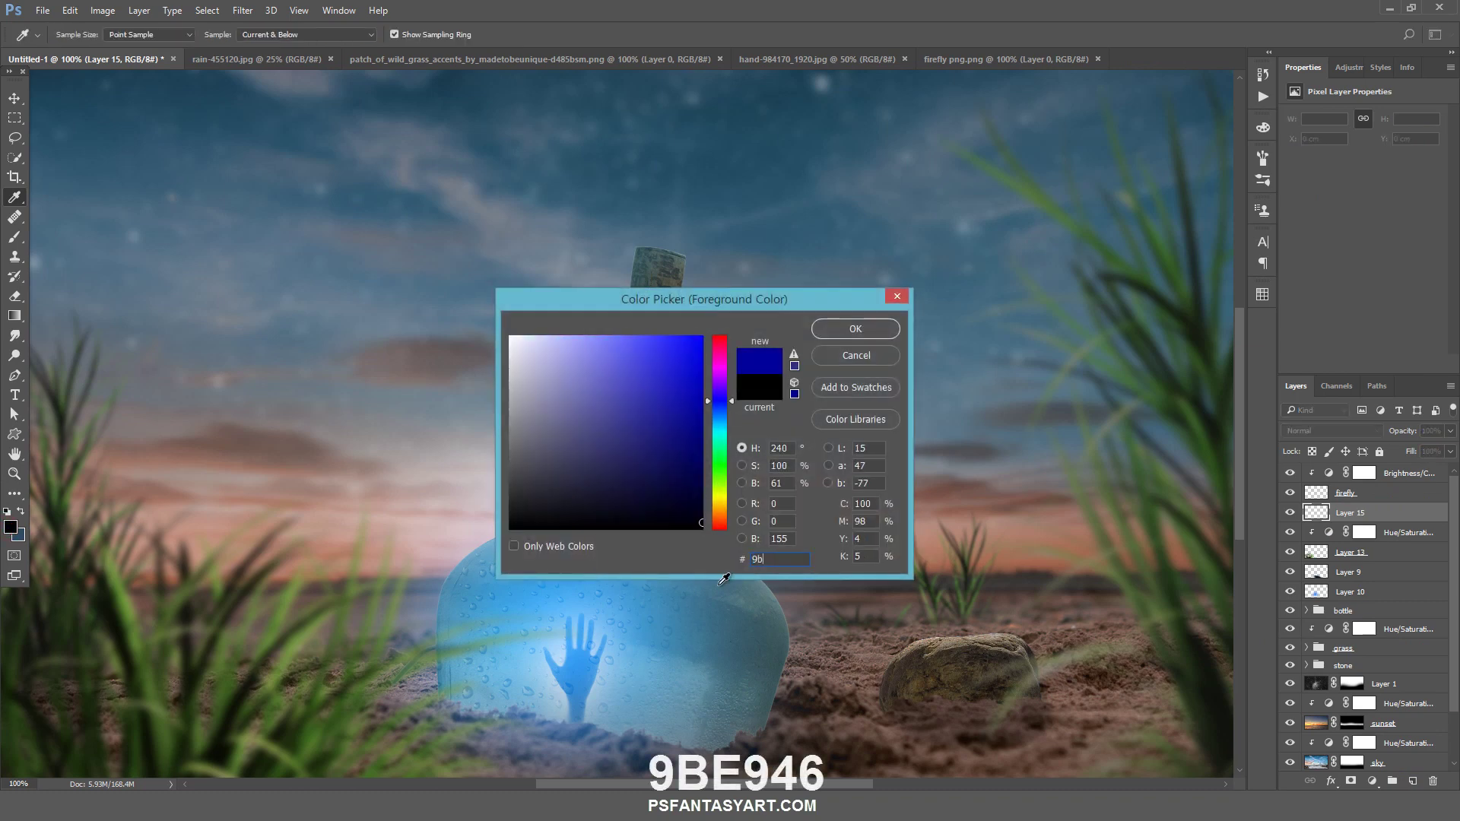
{"action": "type", "text": "e"}
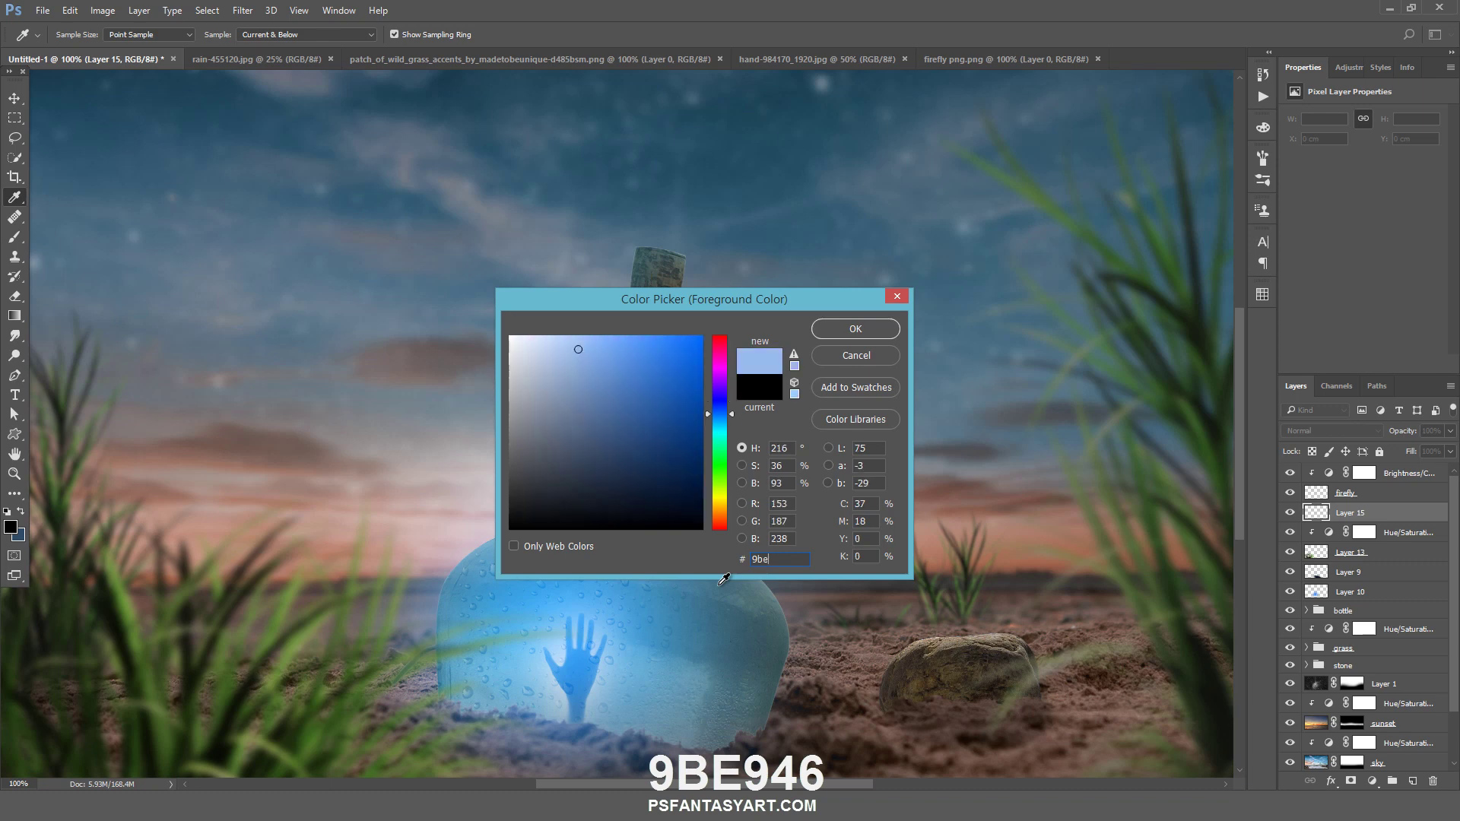
{"action": "type", "text": "946"}
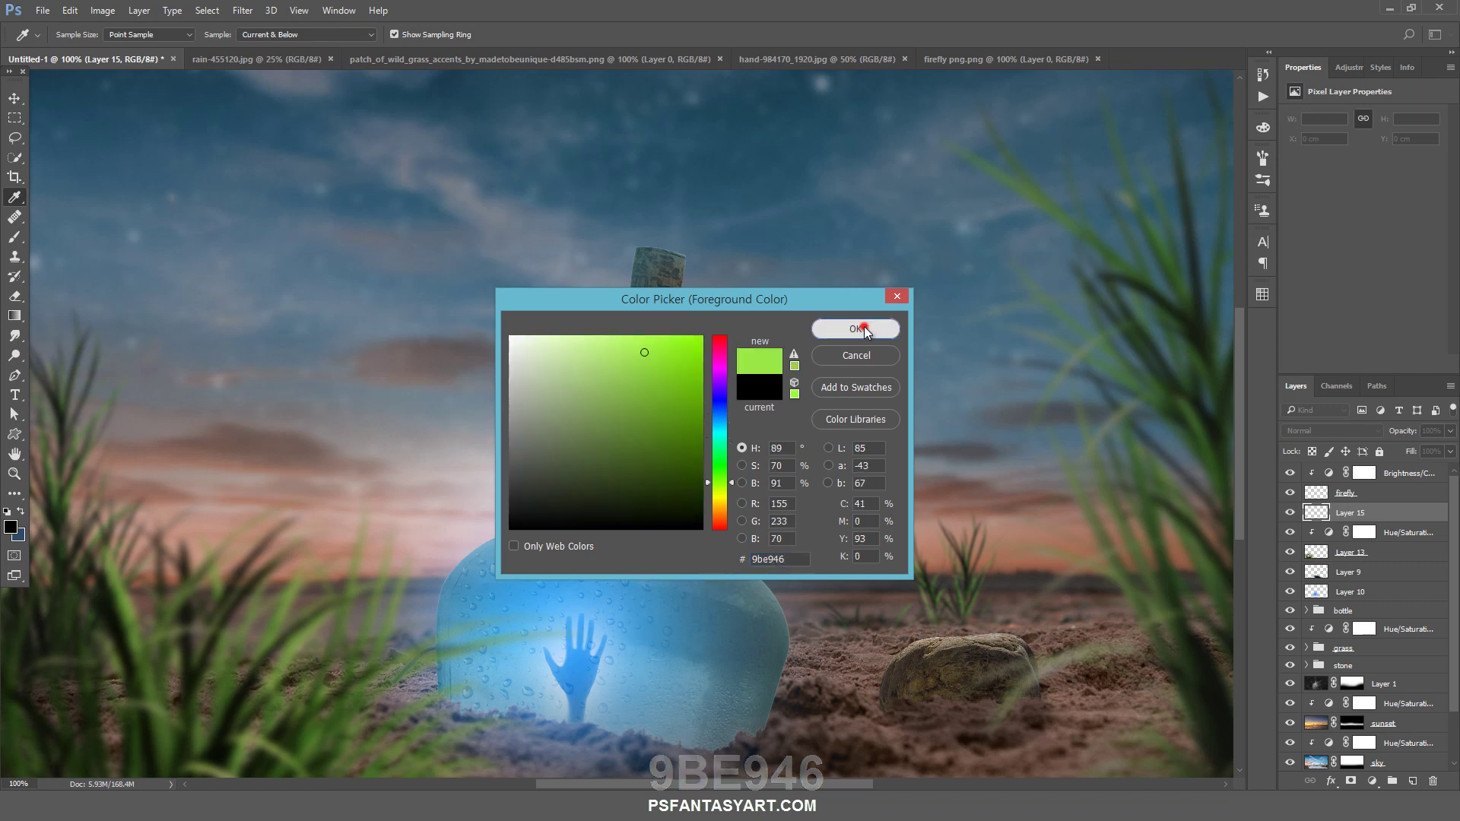
{"action": "left_click", "coordinate": [856, 329]}
{"action": "left_click", "coordinate": [15, 237]}
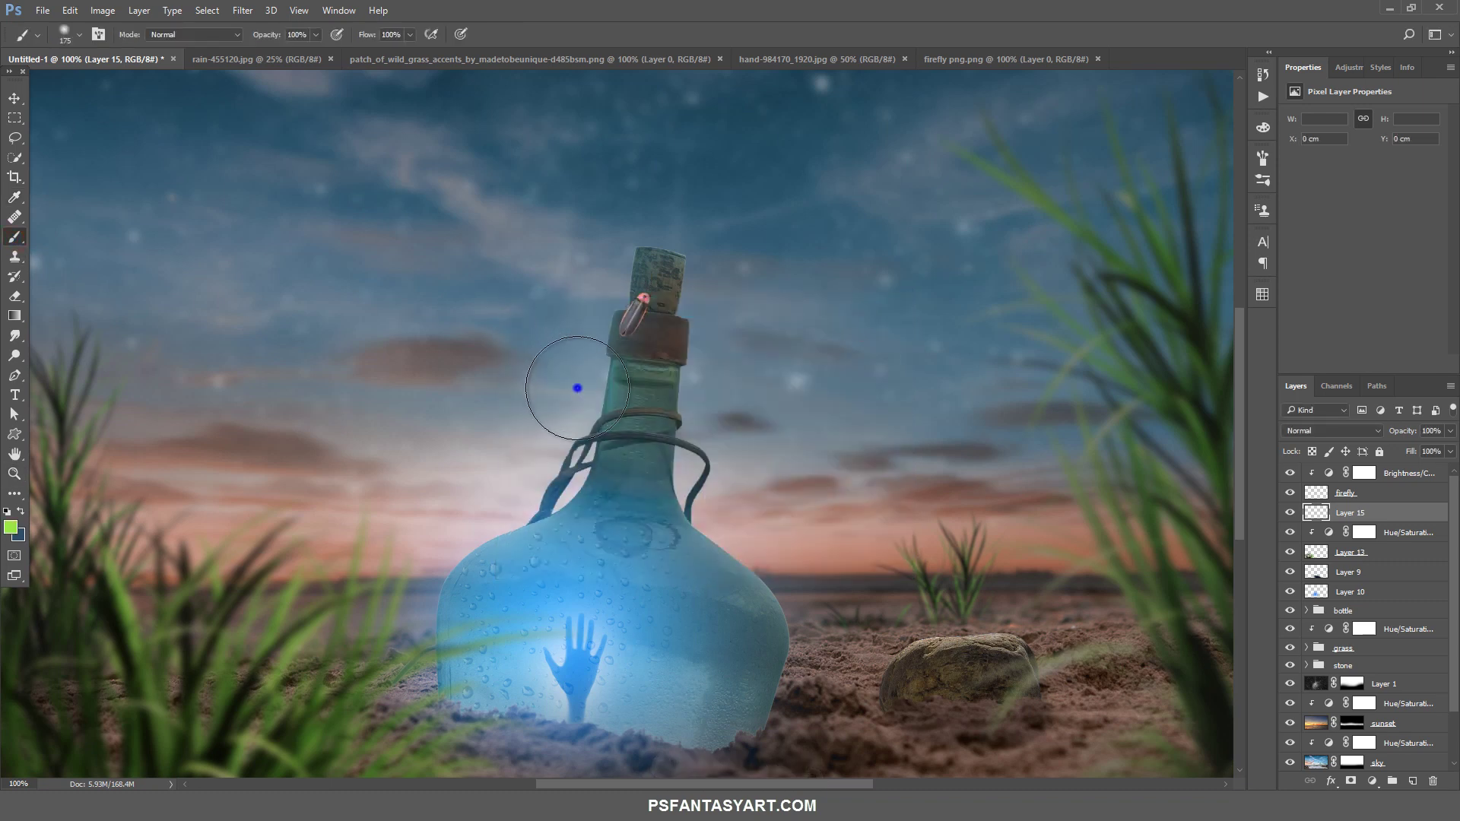
Paint the firefly's tail green on Layer 15 with a 100%-hard 15 px brush
{"action": "right_click", "coordinate": [578, 376]}
{"action": "left_click", "coordinate": [739, 424]}
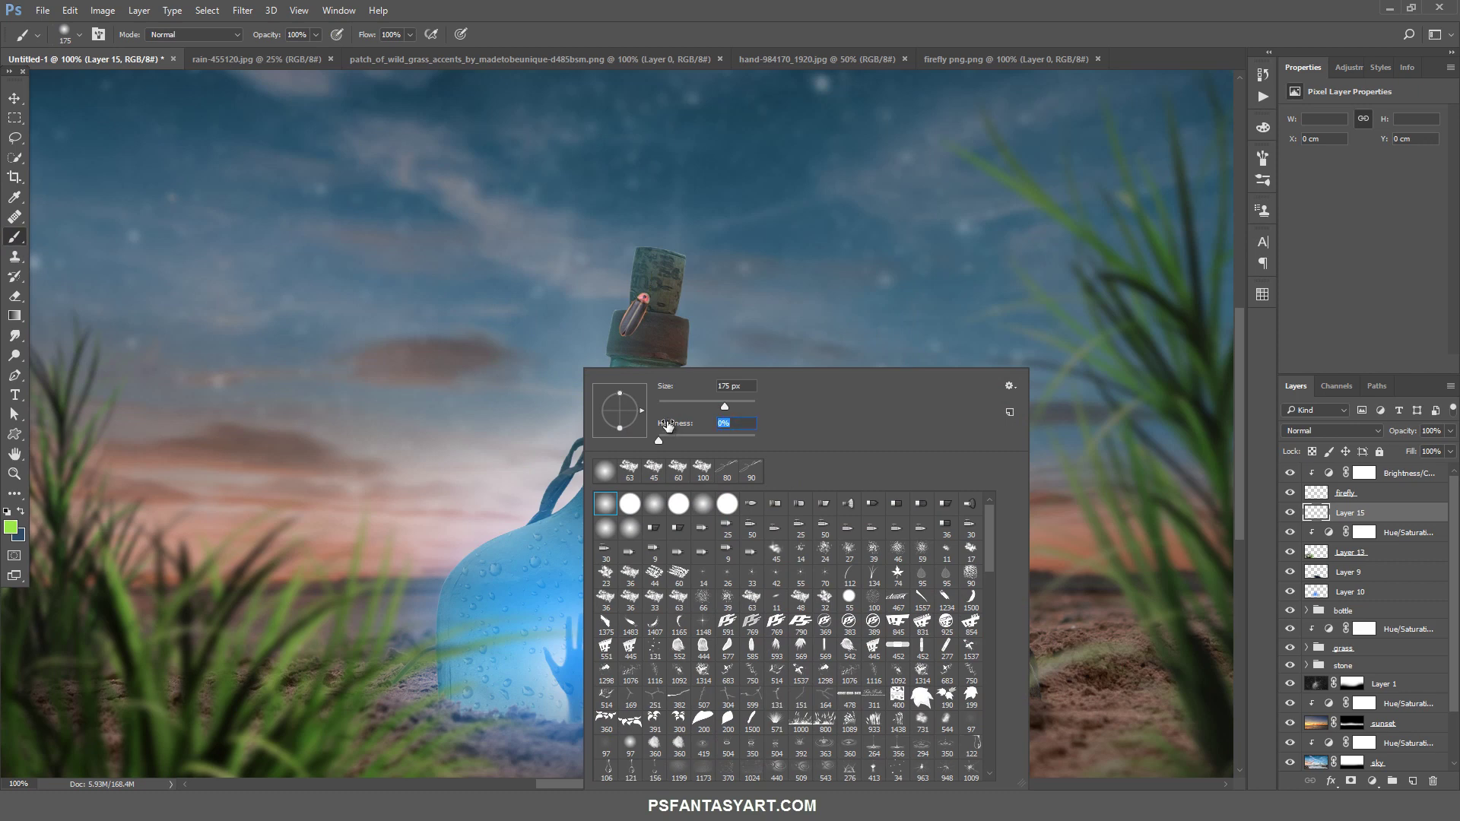
{"action": "type", "text": "100"}
{"action": "key", "text": "Return"}
{"action": "key", "text": "bracketleft"}
{"action": "key", "text": "bracketleft"}
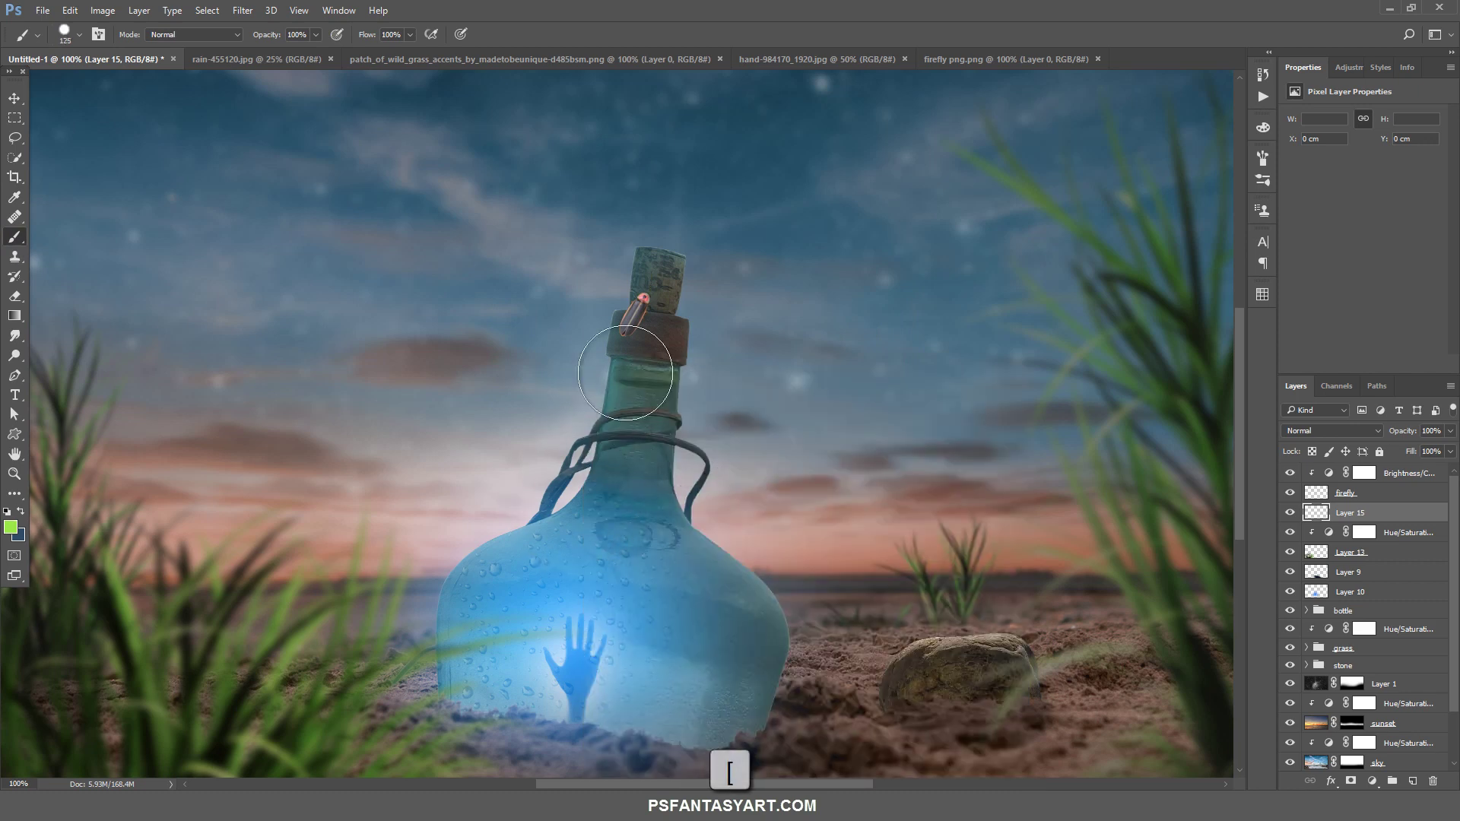
{"action": "key", "text": "bracketleft"}
{"action": "key", "text": "bracketleft"}
{"action": "key", "text": "bracketleft"}
{"action": "key", "text": "bracketleft"}
{"action": "key", "text": "bracketleft"}
{"action": "key", "text": "bracketleft"}
{"action": "key", "text": "bracketleft"}
{"action": "key", "text": "bracketleft"}
{"action": "key", "text": "bracketleft"}
{"action": "key", "text": "bracketleft"}
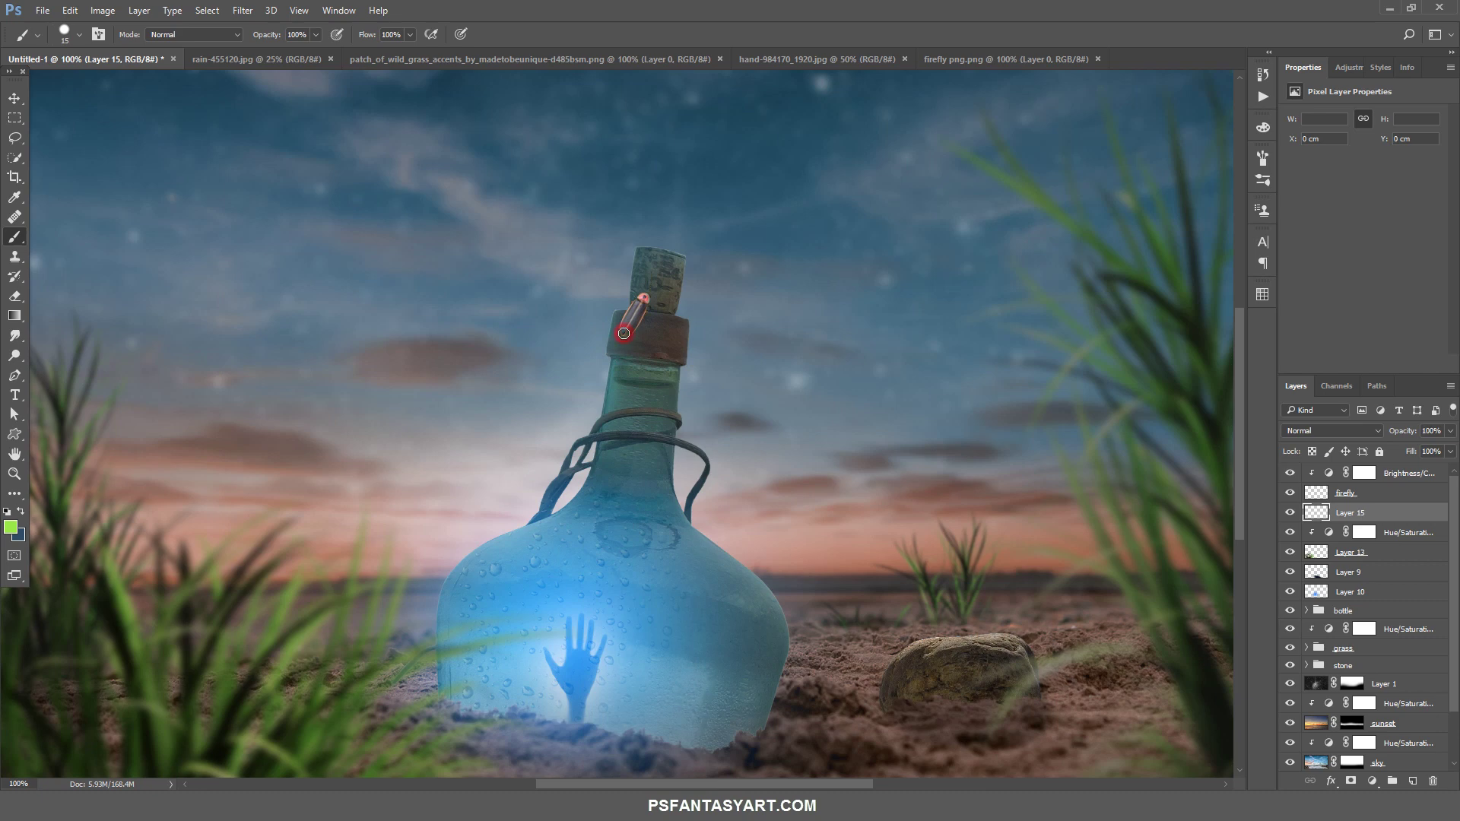
{"action": "left_click", "coordinate": [623, 333]}
Dab a soft round 35 px green glow over the tail on a new Layer 16
{"action": "right_click", "coordinate": [666, 381]}
{"action": "double_click", "coordinate": [698, 511]}
{"action": "left_click", "coordinate": [1413, 780]}
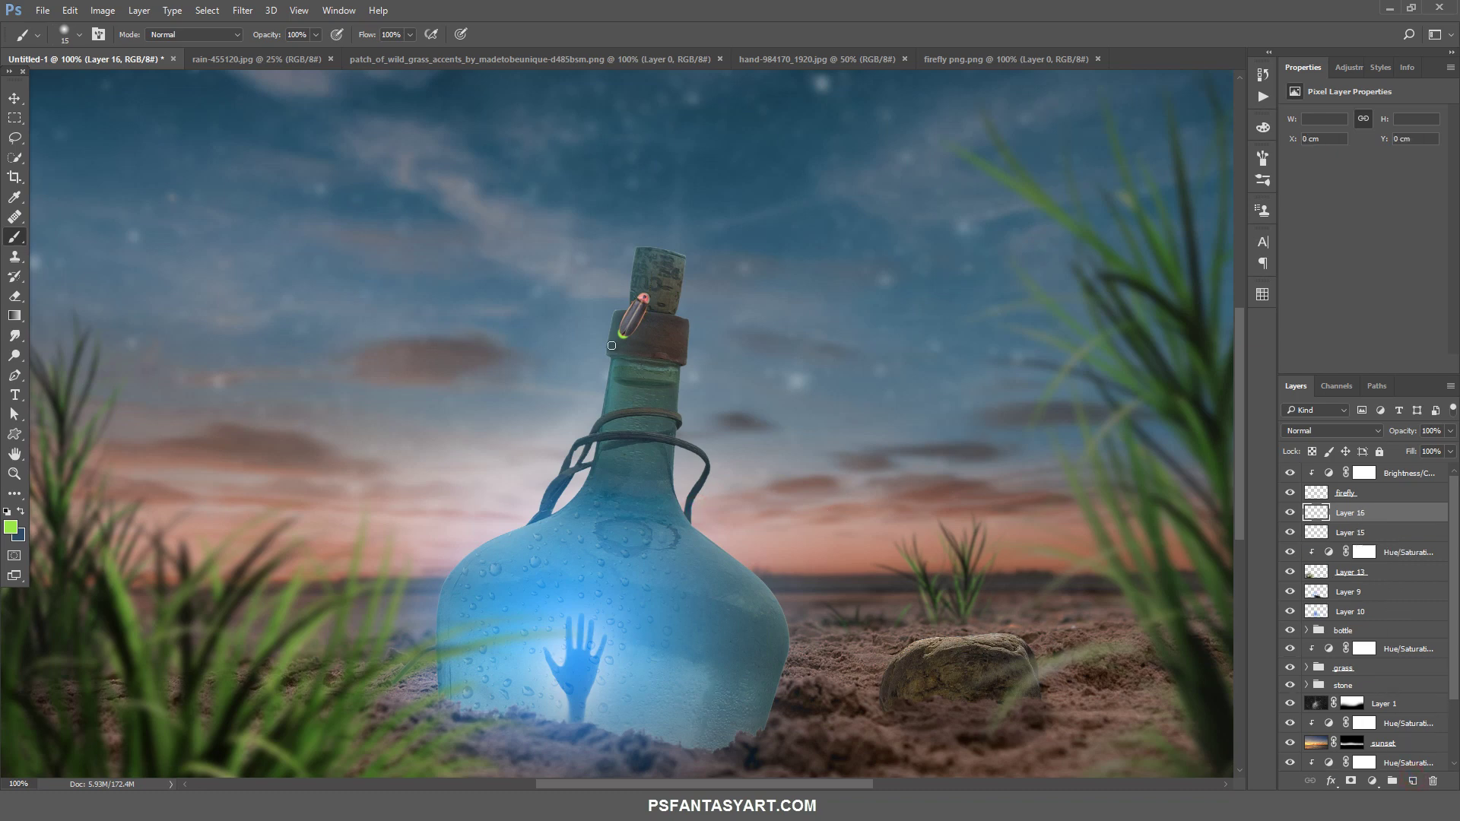
{"action": "key", "text": "bracketright"}
{"action": "key", "text": "bracketright"}
{"action": "key", "text": "bracketright"}
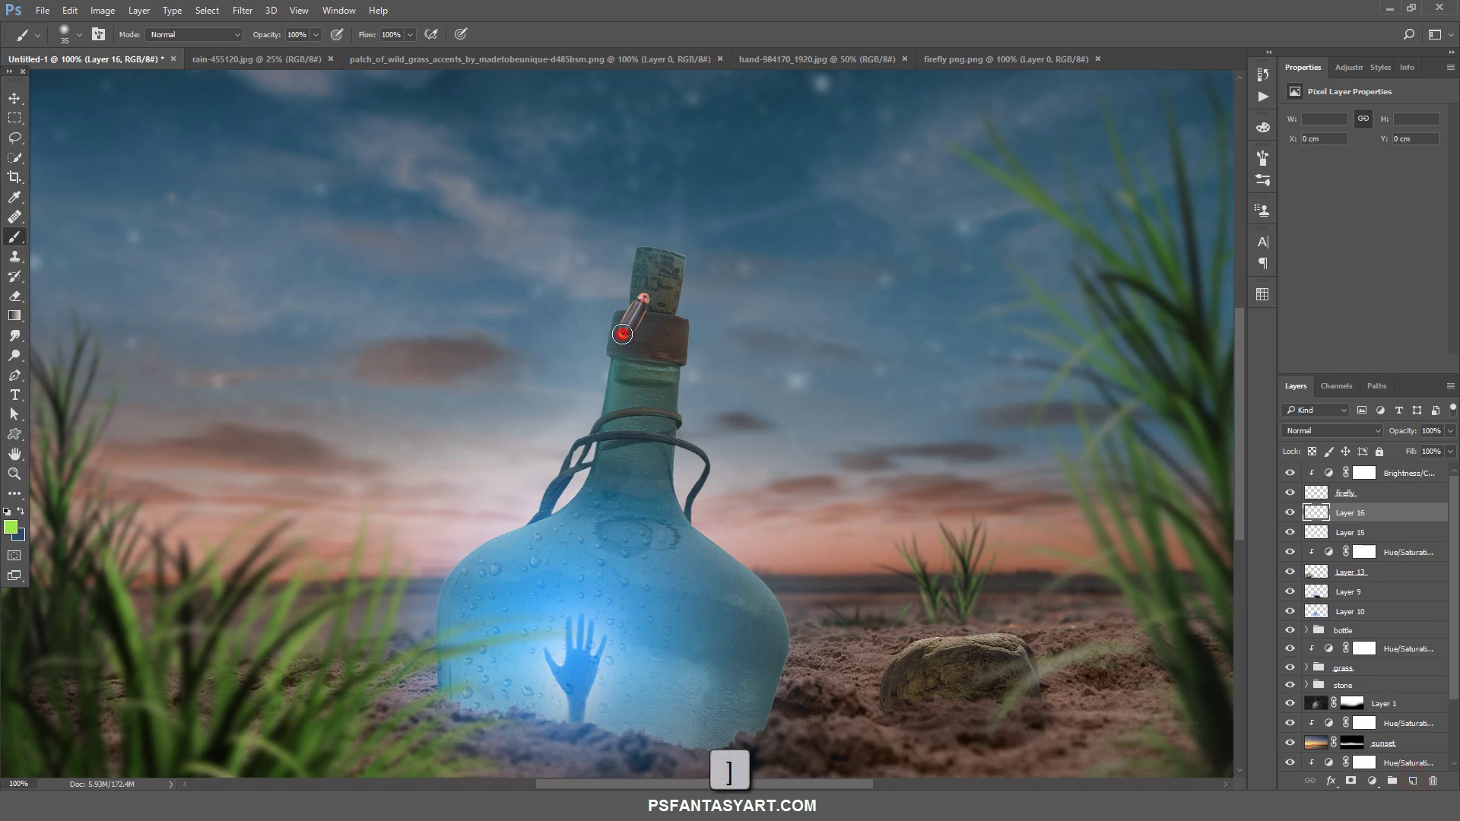
{"action": "left_click", "coordinate": [622, 333]}
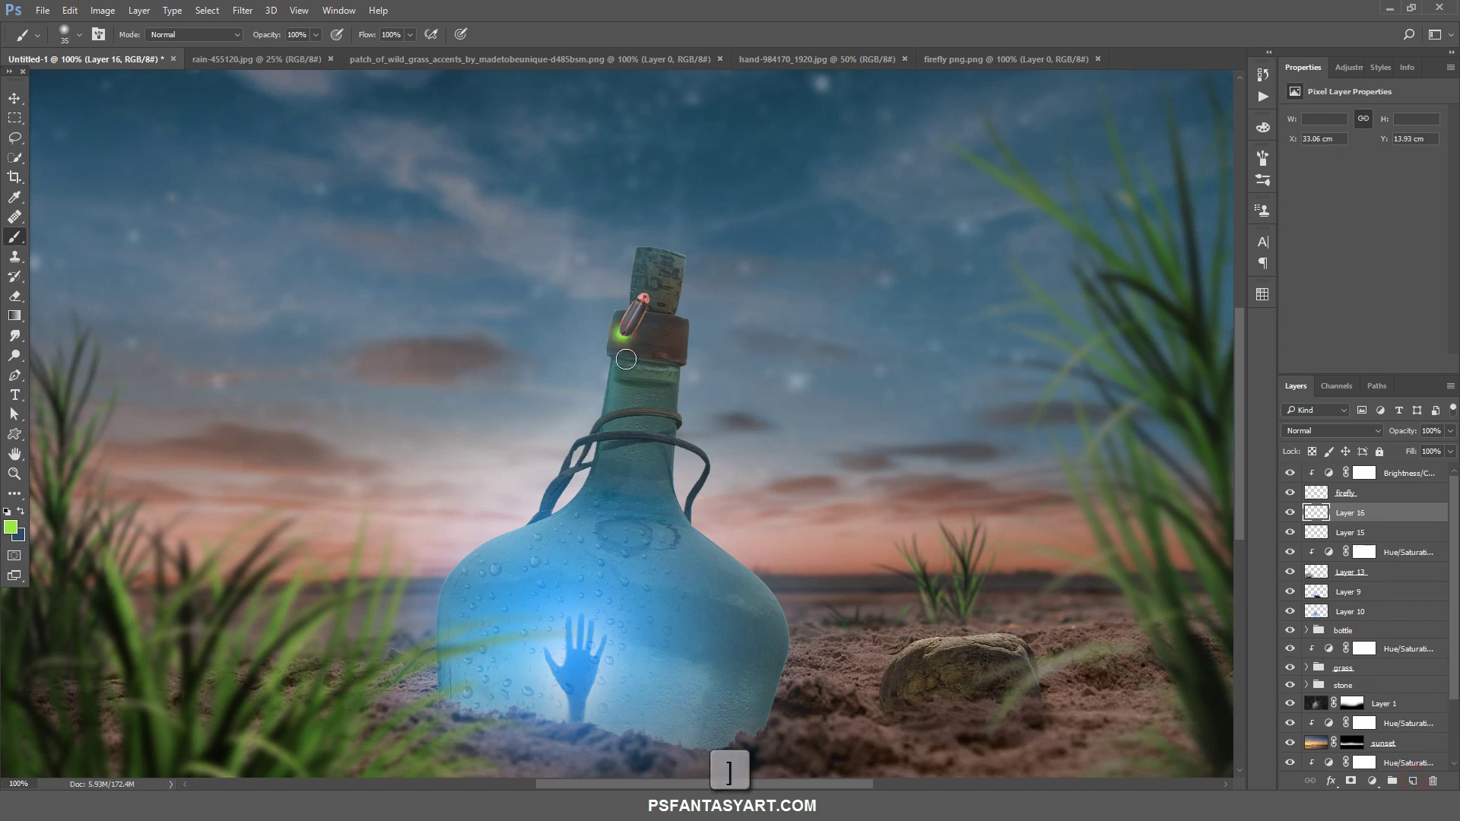
{"action": "left_click", "coordinate": [12, 97]}
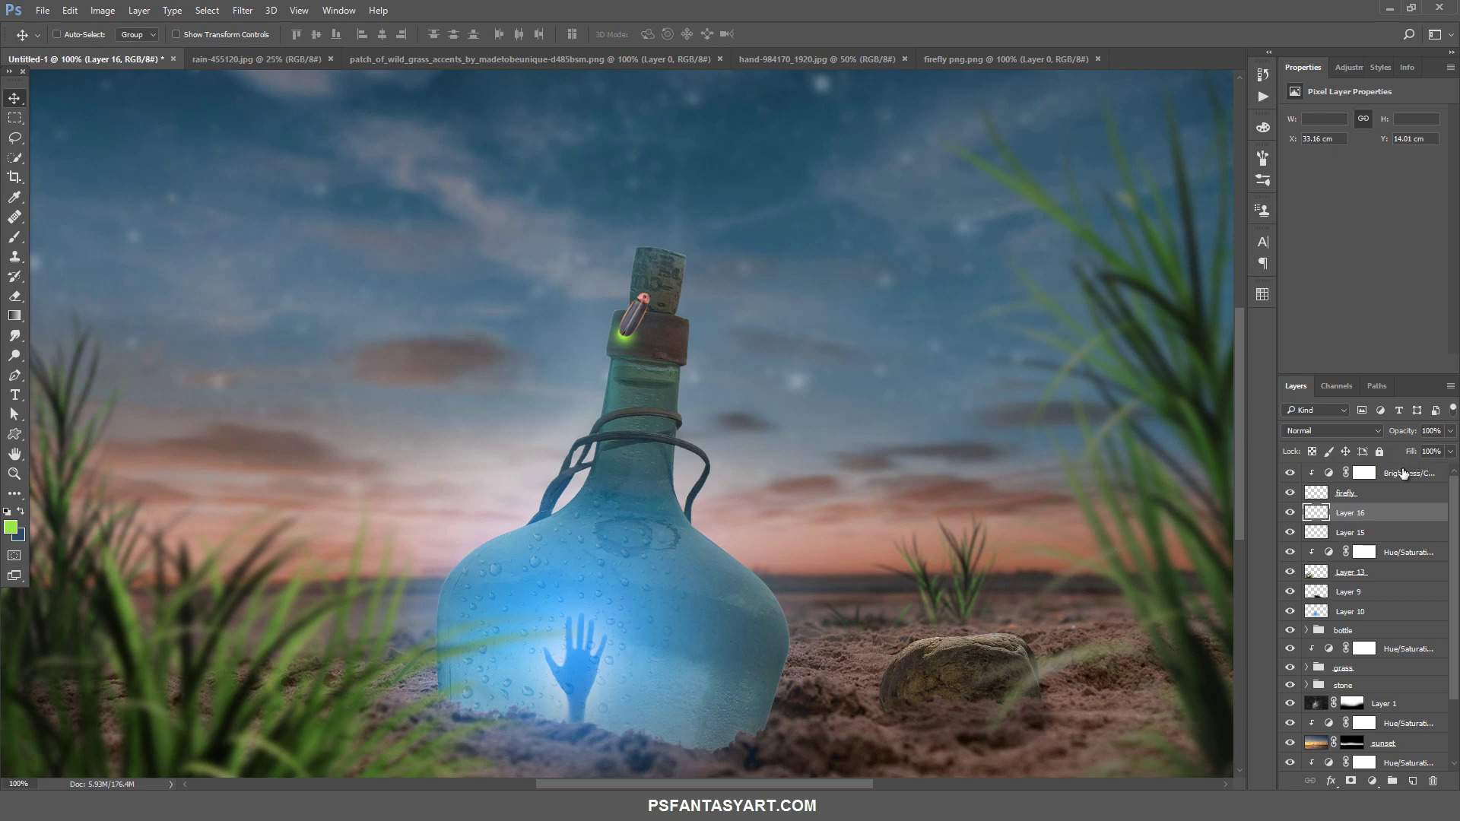
Set Layer 16 to Screen blend mode at 80% opacity and toggle it to compare
{"action": "left_click", "coordinate": [1320, 431]}
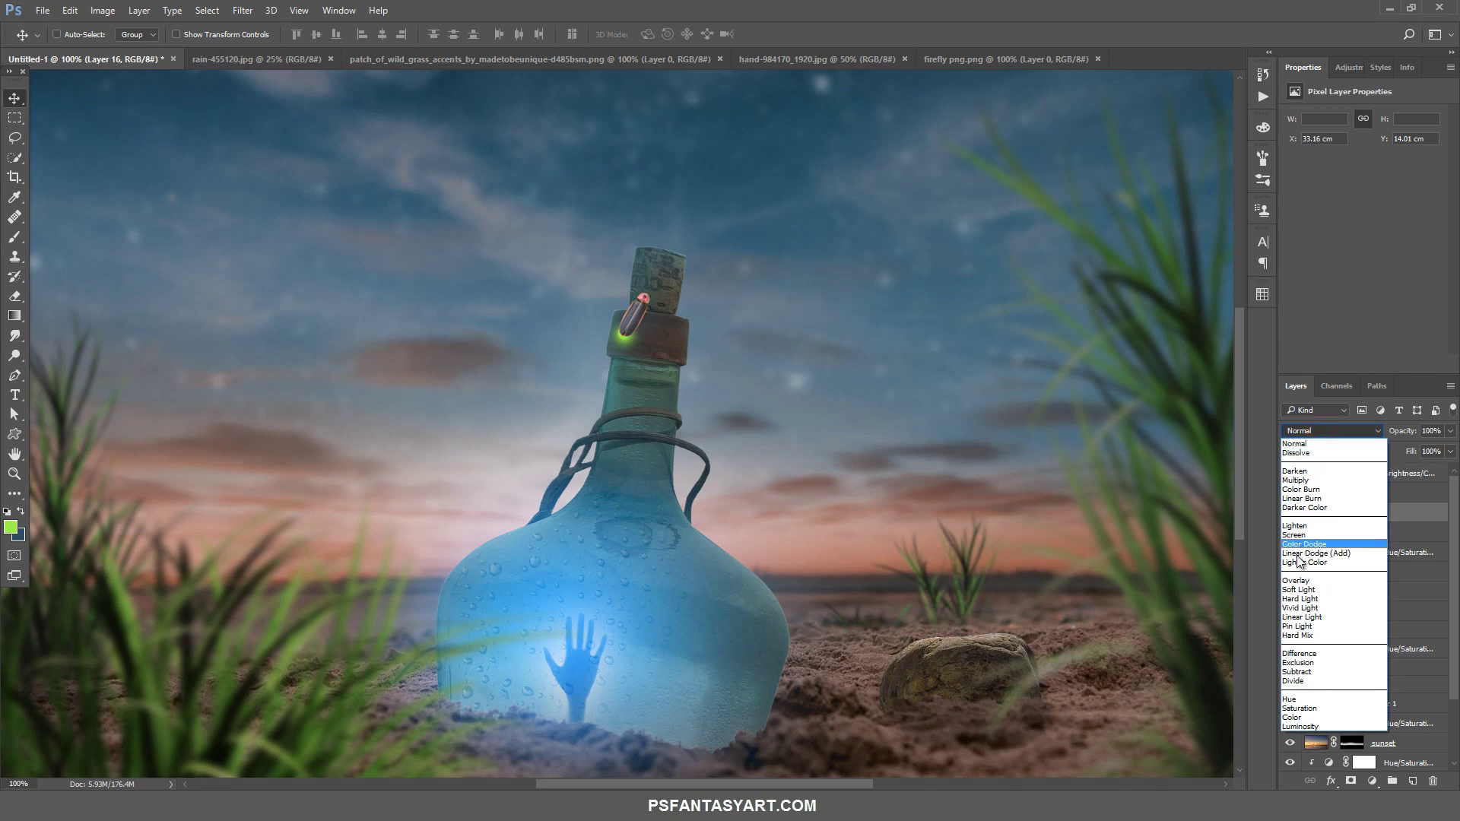
{"action": "left_click", "coordinate": [1310, 531]}
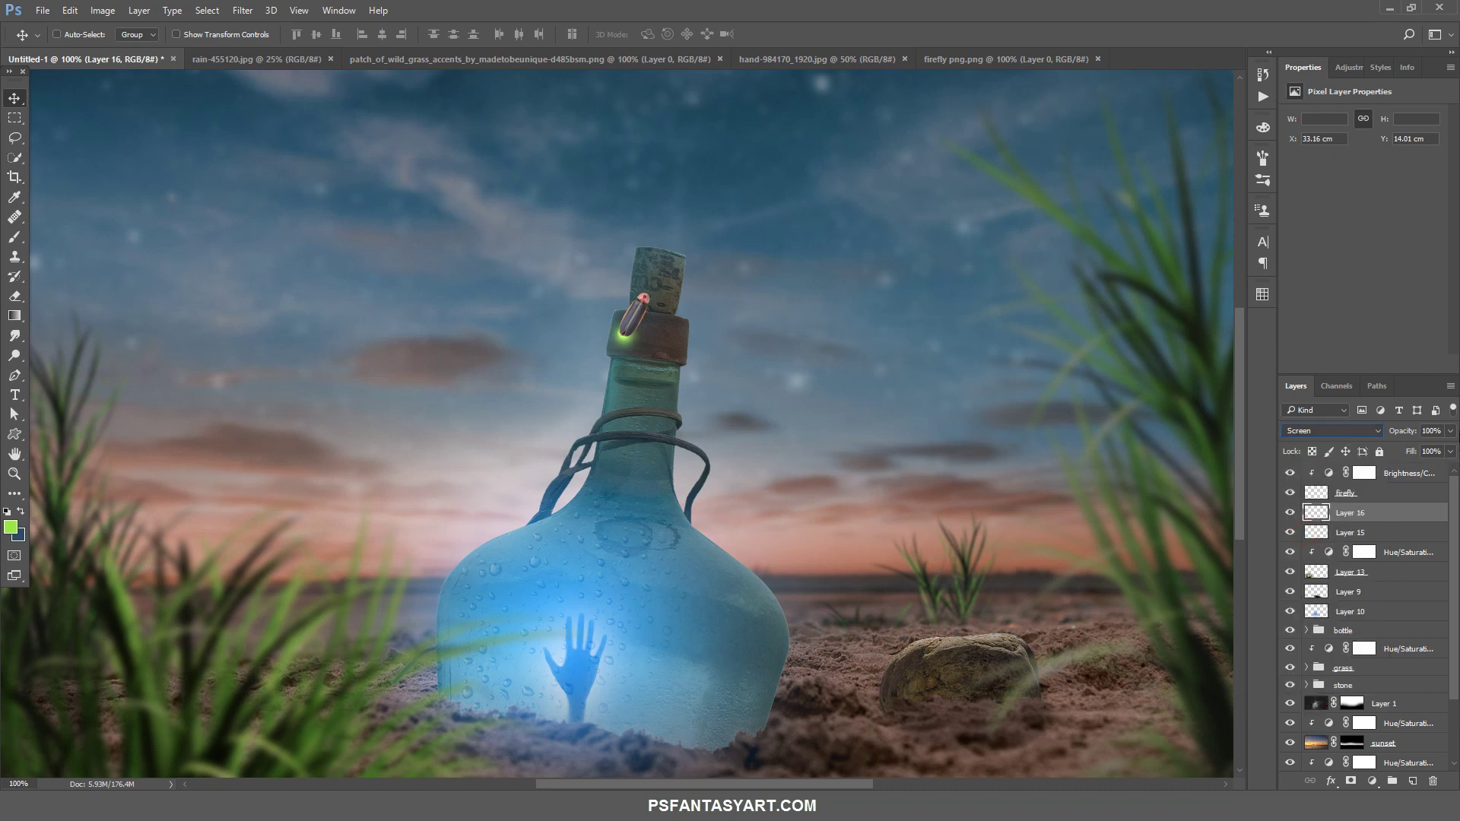
{"action": "left_click", "coordinate": [1452, 431]}
{"action": "left_click_drag", "start_coordinate": [1445, 450], "coordinate": [1436, 451]}
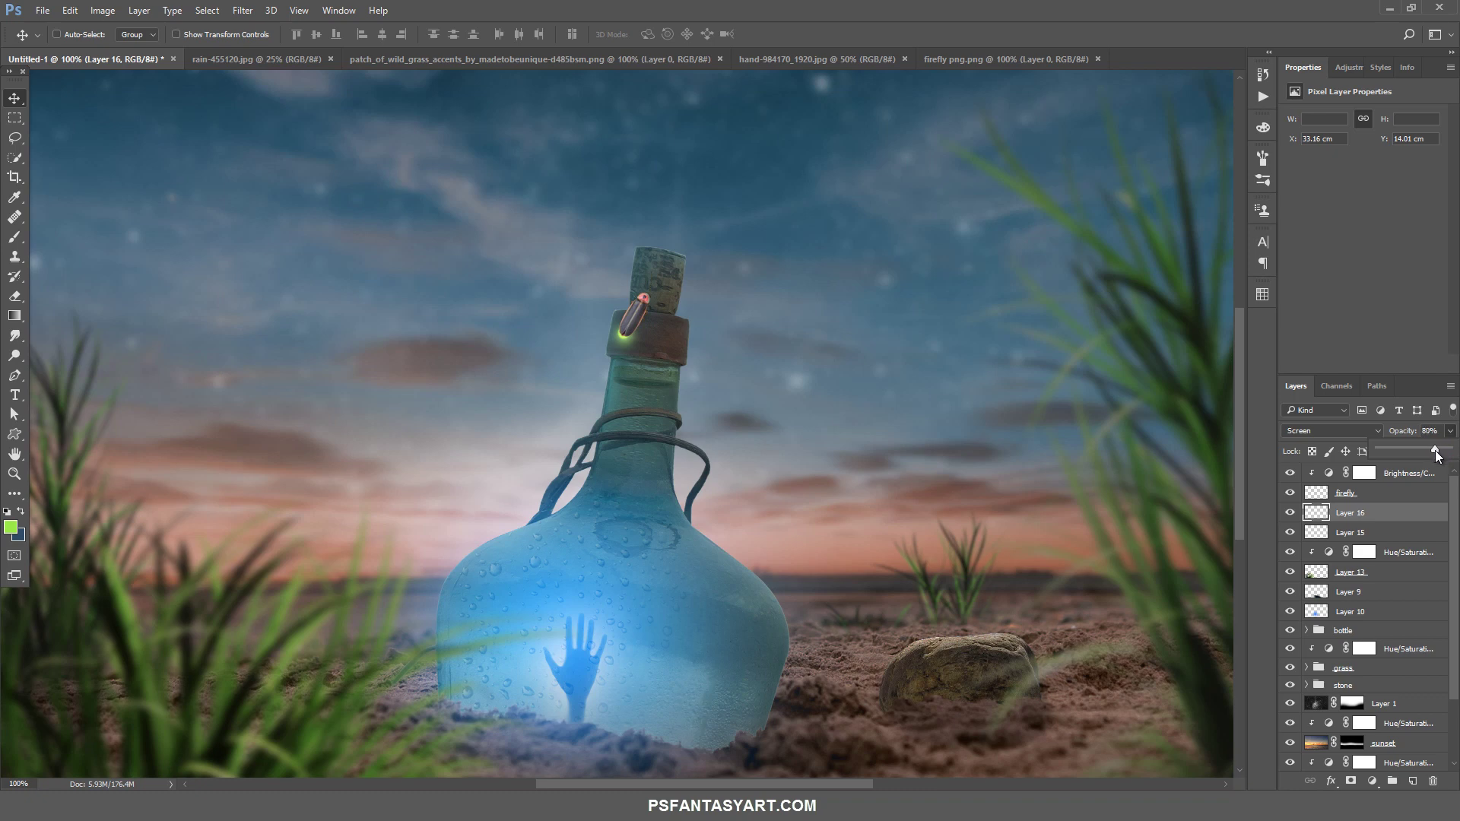
{"action": "left_click", "coordinate": [1290, 512]}
{"action": "left_click", "coordinate": [1373, 474]}
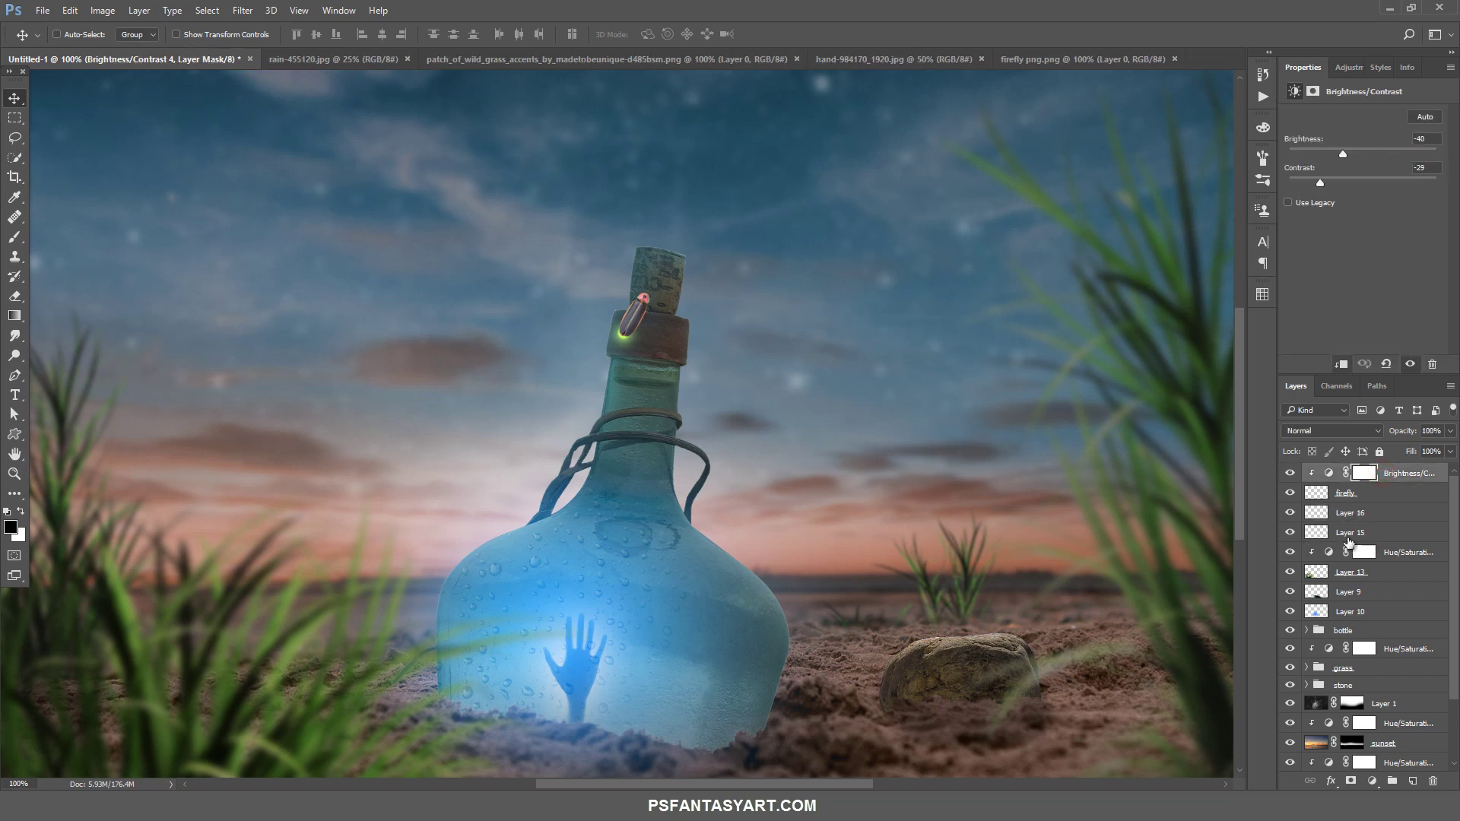
Zoom out and add a new layer above the stone group with a 20 px brush
{"action": "left_click", "coordinate": [14, 473]}
{"action": "left_click_drag", "start_coordinate": [492, 463], "coordinate": [472, 464]}
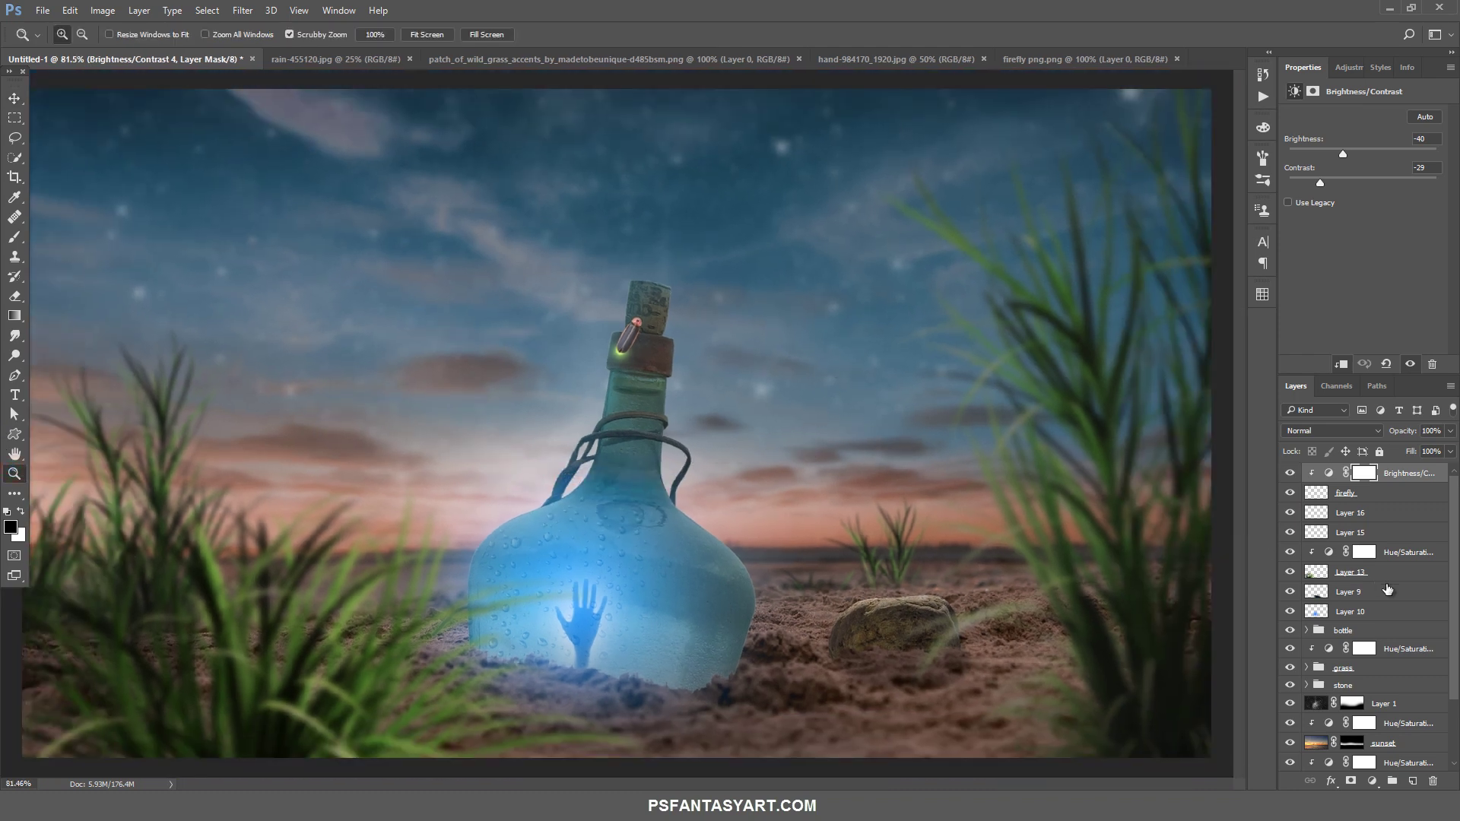
{"action": "scroll", "coordinate": [1387, 590], "scroll_direction": "down", "scroll_amount": 3}
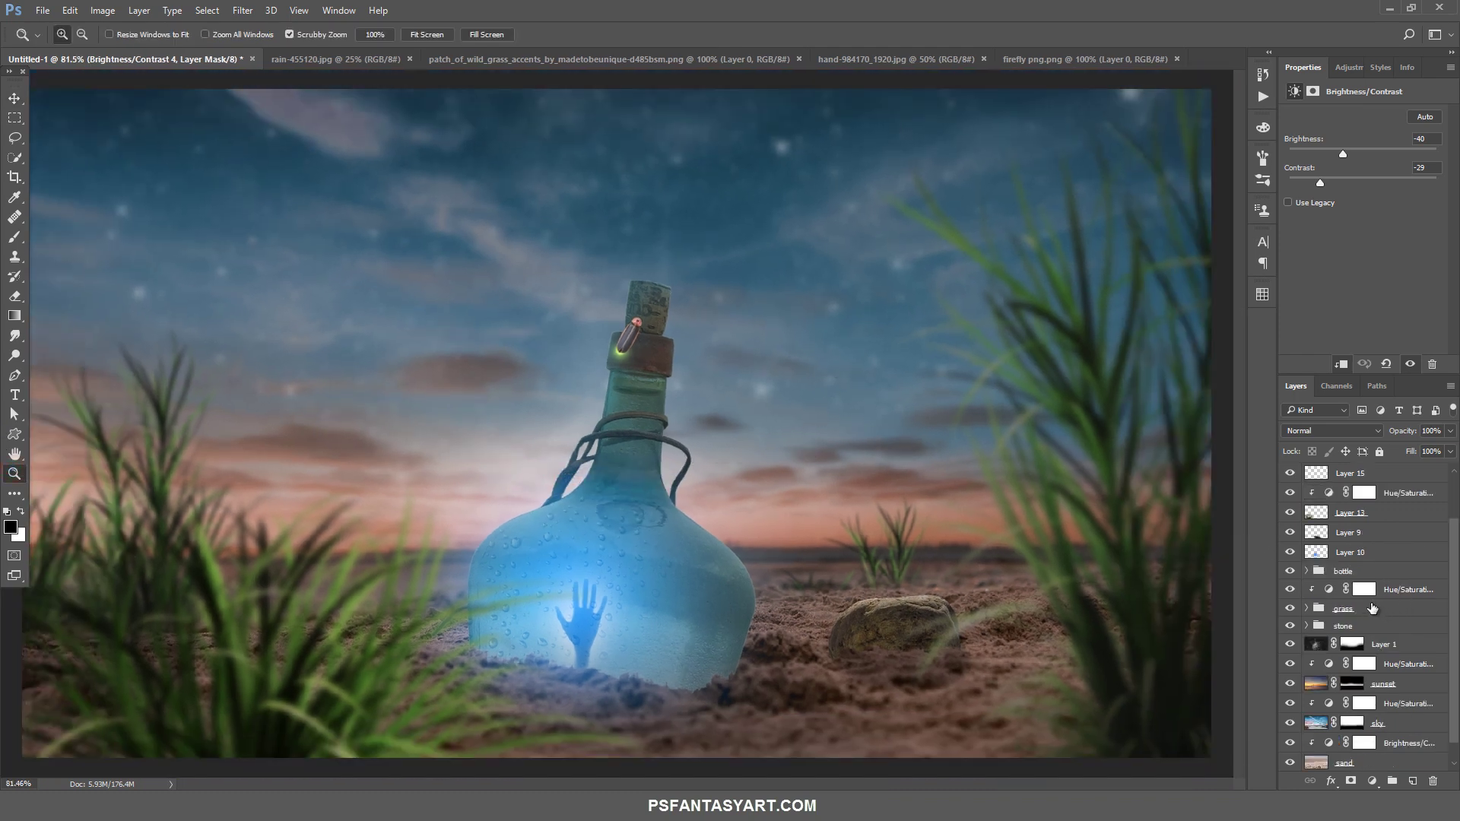
{"action": "left_click", "coordinate": [1393, 626]}
{"action": "left_click", "coordinate": [1412, 783]}
{"action": "key", "text": "b"}
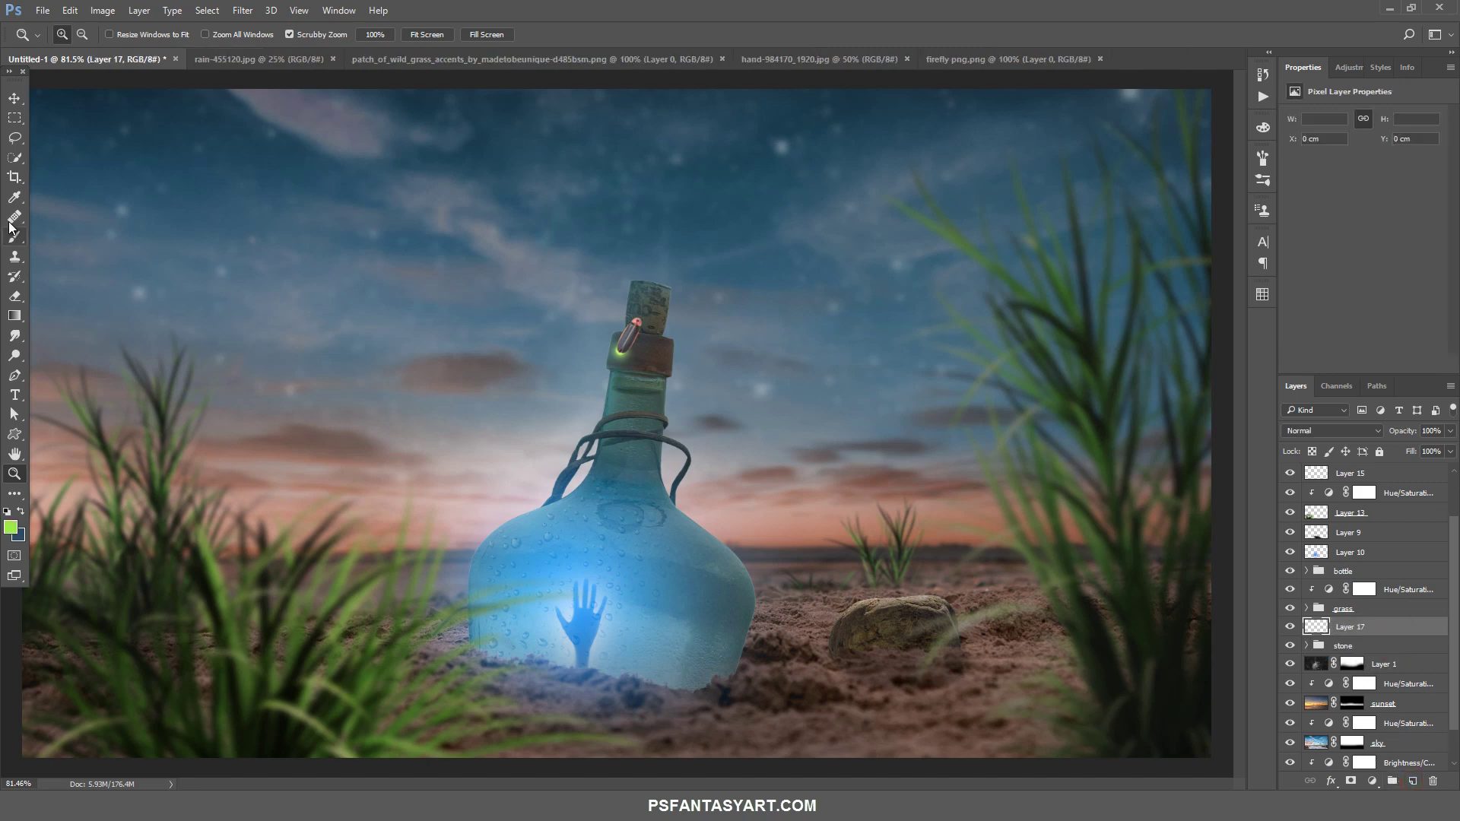
{"action": "key", "text": "bracketleft"}
{"action": "key", "text": "bracketleft"}
{"action": "key", "text": "bracketleft"}
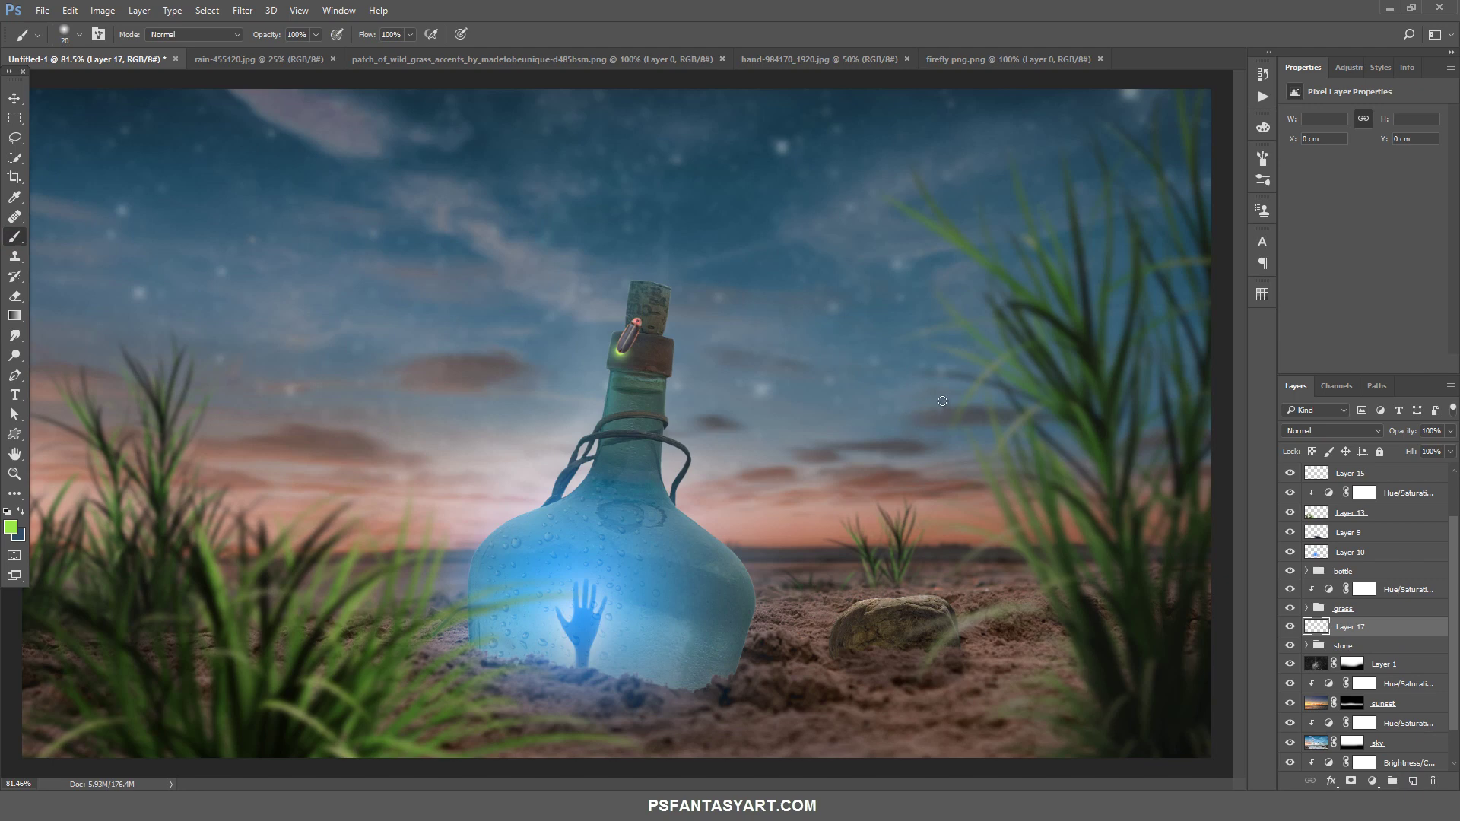
Paint four green specks across the right sky, left sky and both grass areas
{"action": "left_click", "coordinate": [969, 298]}
{"action": "left_click", "coordinate": [81, 348]}
{"action": "left_click", "coordinate": [240, 505]}
{"action": "left_click", "coordinate": [967, 511]}
{"action": "scroll", "coordinate": [1436, 526], "scroll_direction": "up", "scroll_amount": 3}
{"action": "left_click", "coordinate": [1399, 474]}
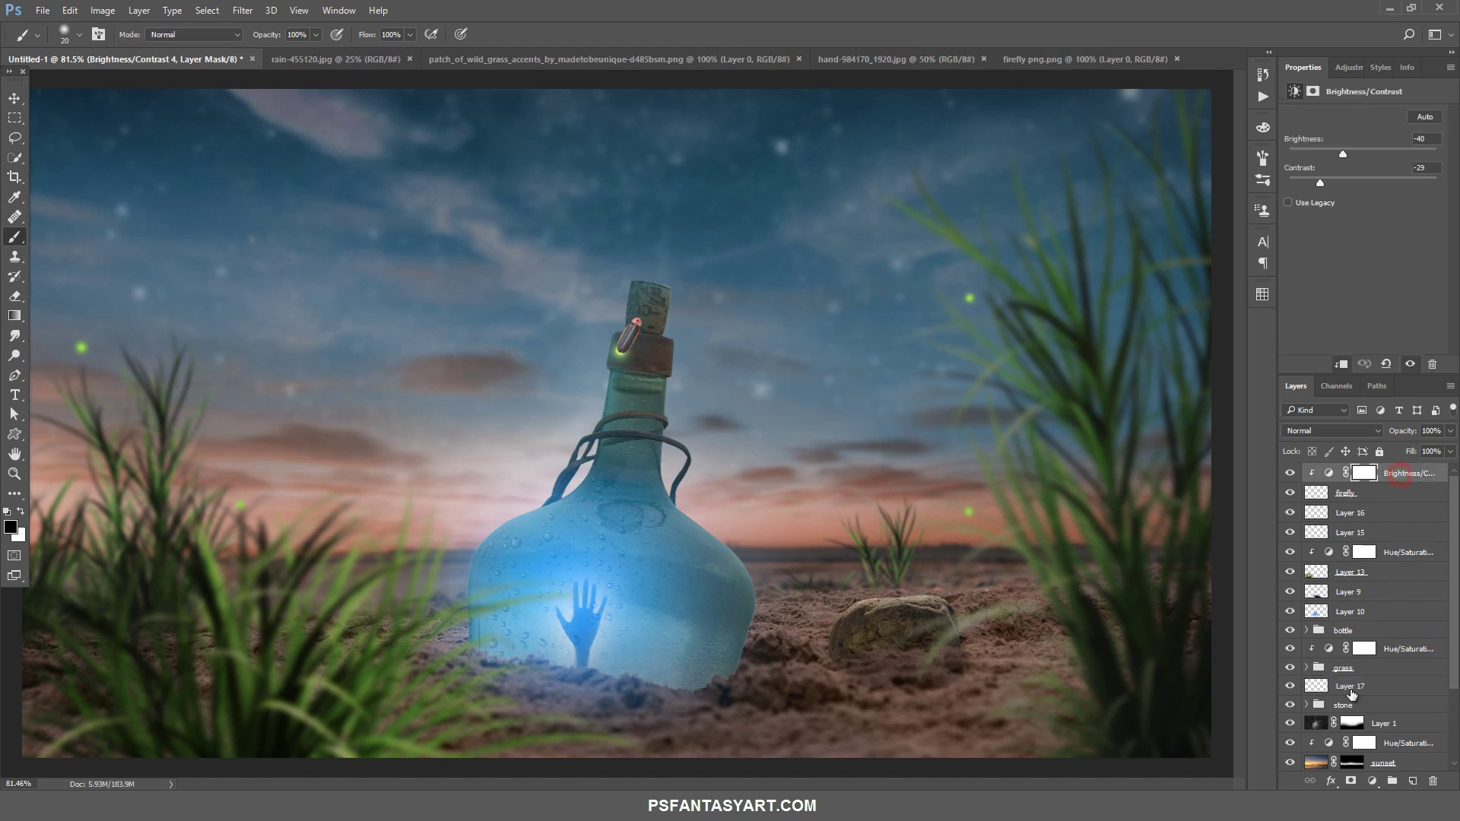
Add a Gradient Map running from dark blue #09476a to white
{"action": "left_click", "coordinate": [1369, 781]}
{"action": "left_click", "coordinate": [1349, 753]}
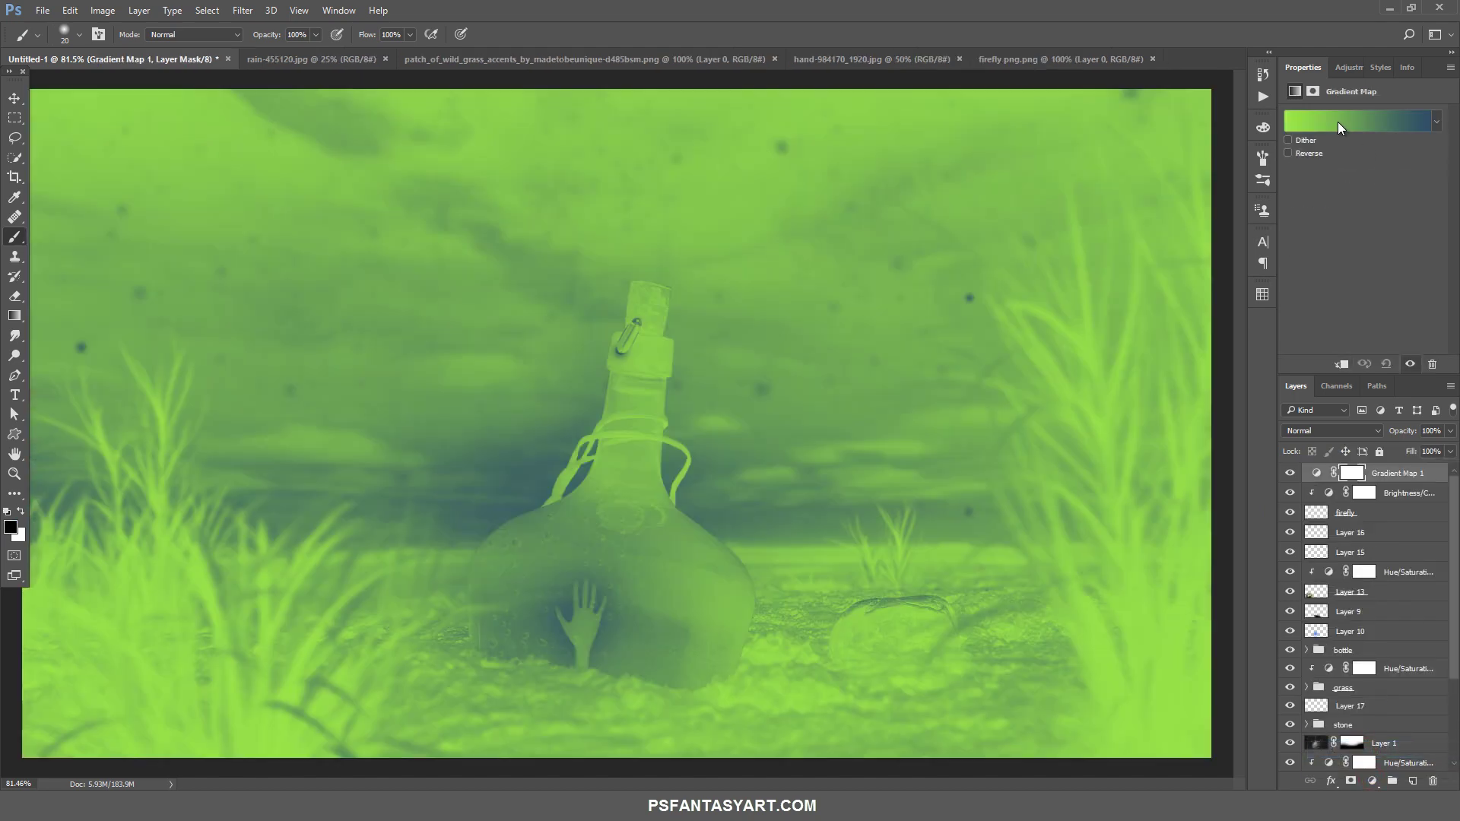
{"action": "left_click", "coordinate": [1334, 120]}
{"action": "left_click", "coordinate": [983, 228]}
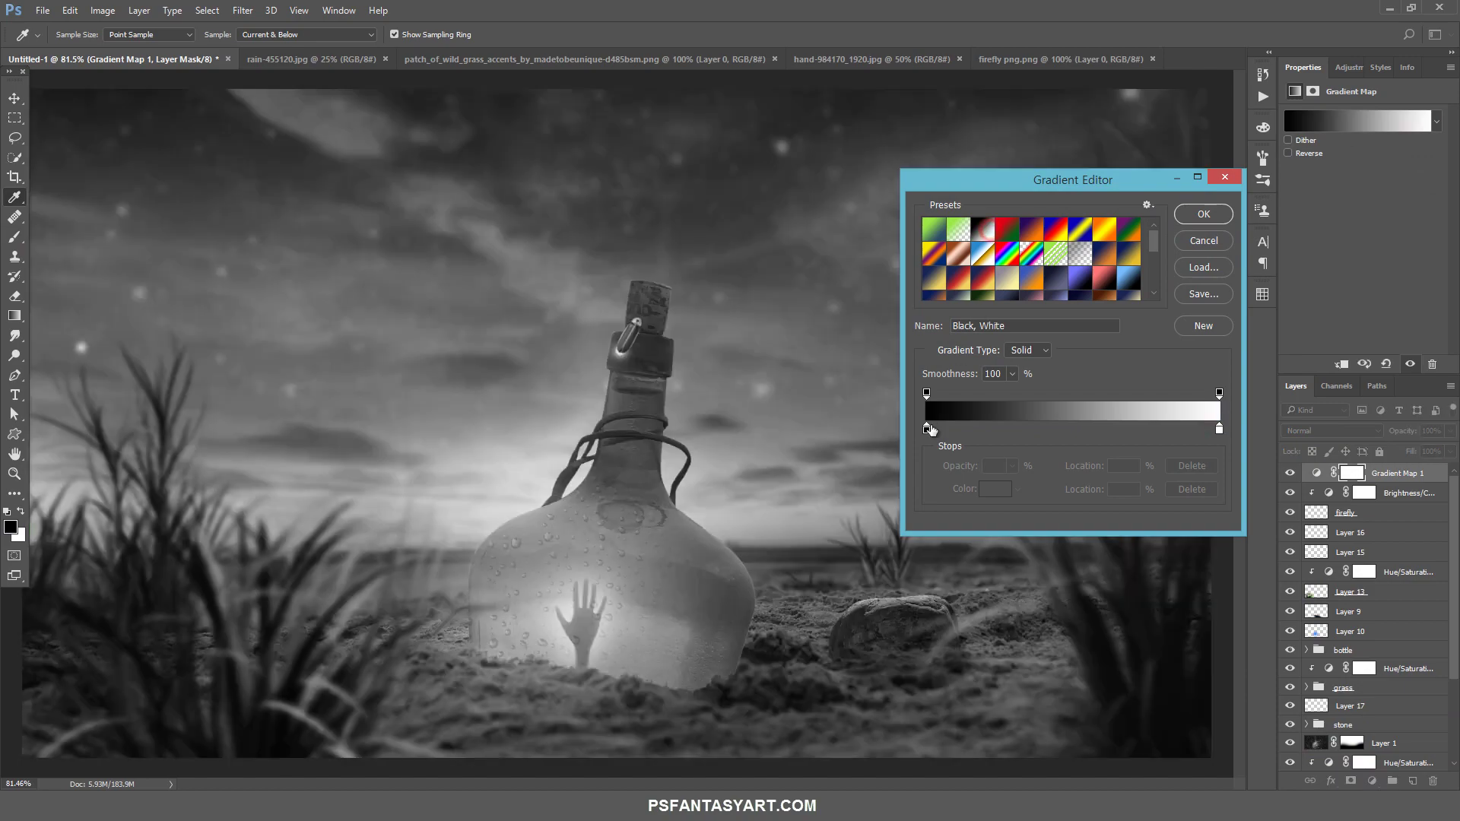
{"action": "double_click", "coordinate": [926, 431]}
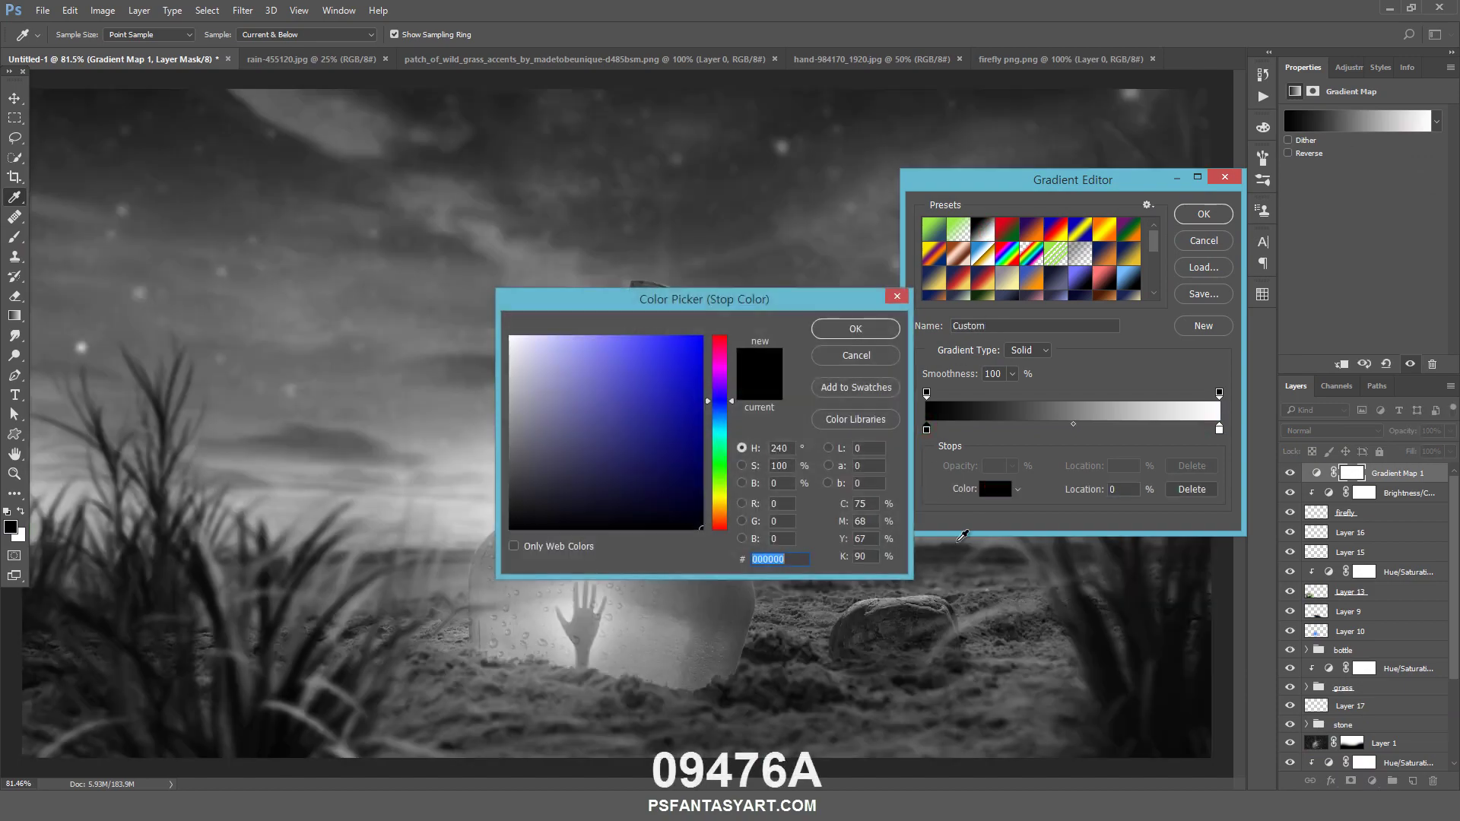
{"action": "type", "text": "476"}
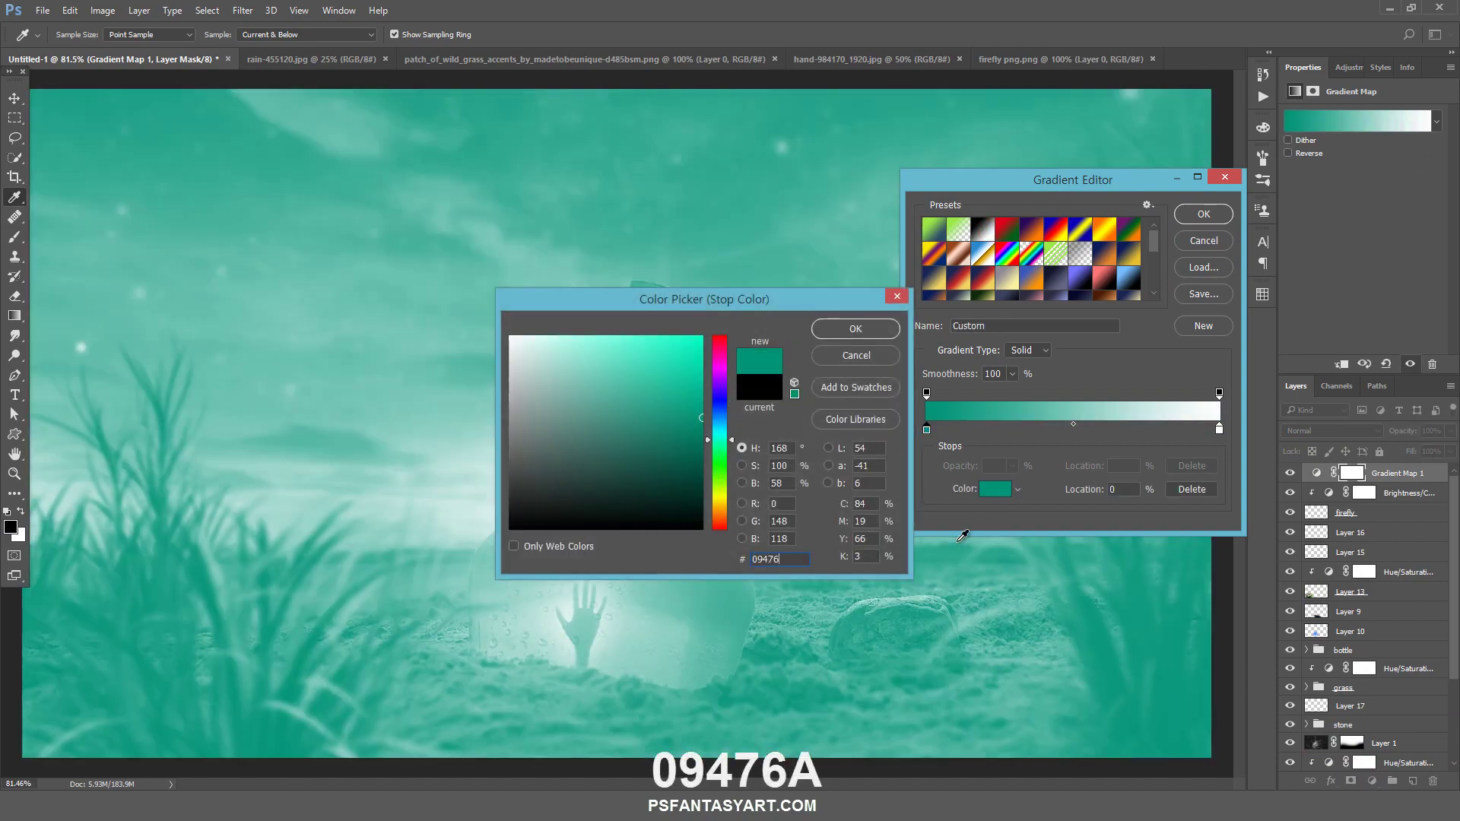
{"action": "type", "text": "a"}
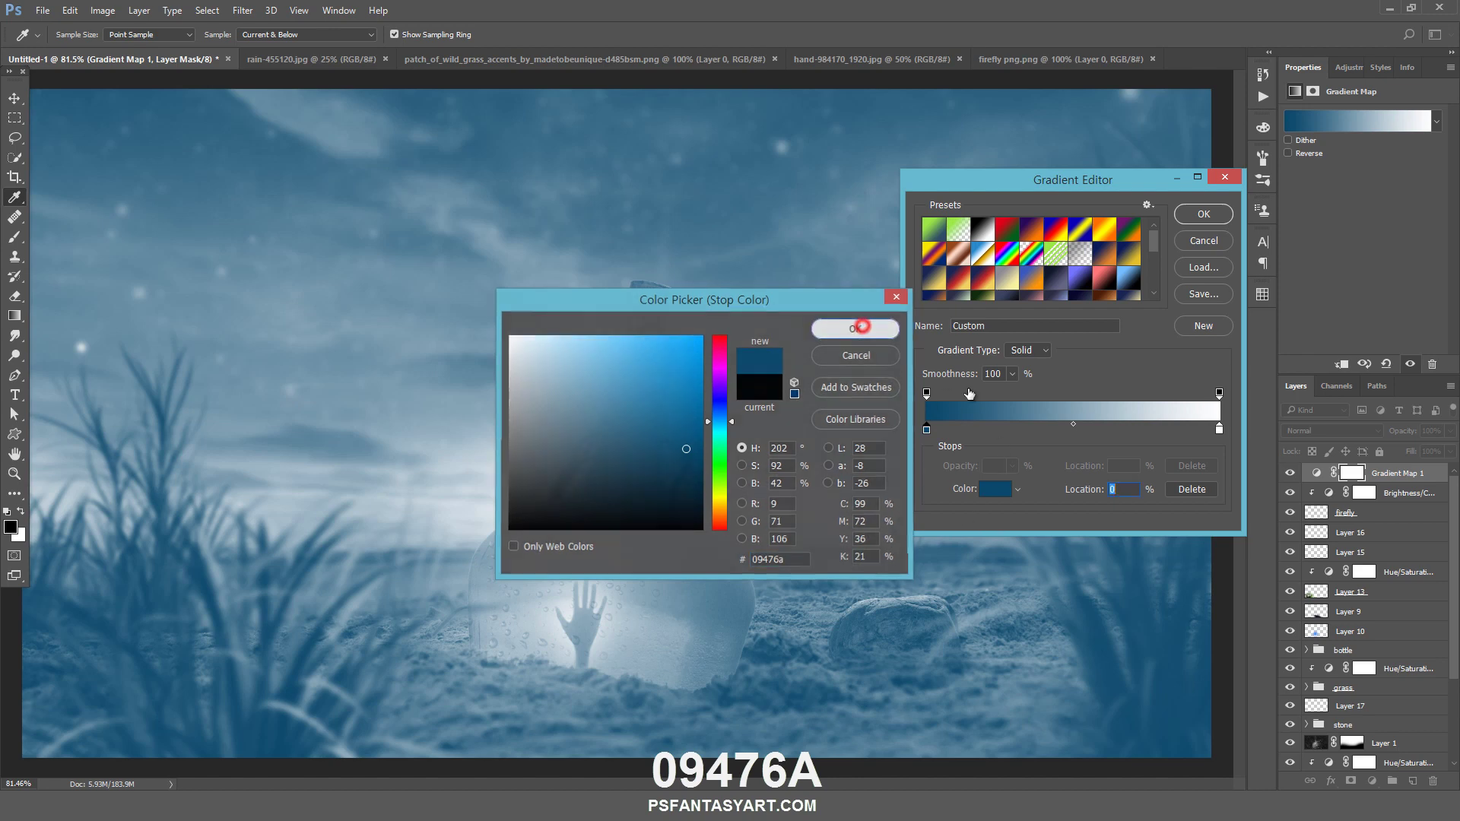
{"action": "left_click", "coordinate": [855, 328]}
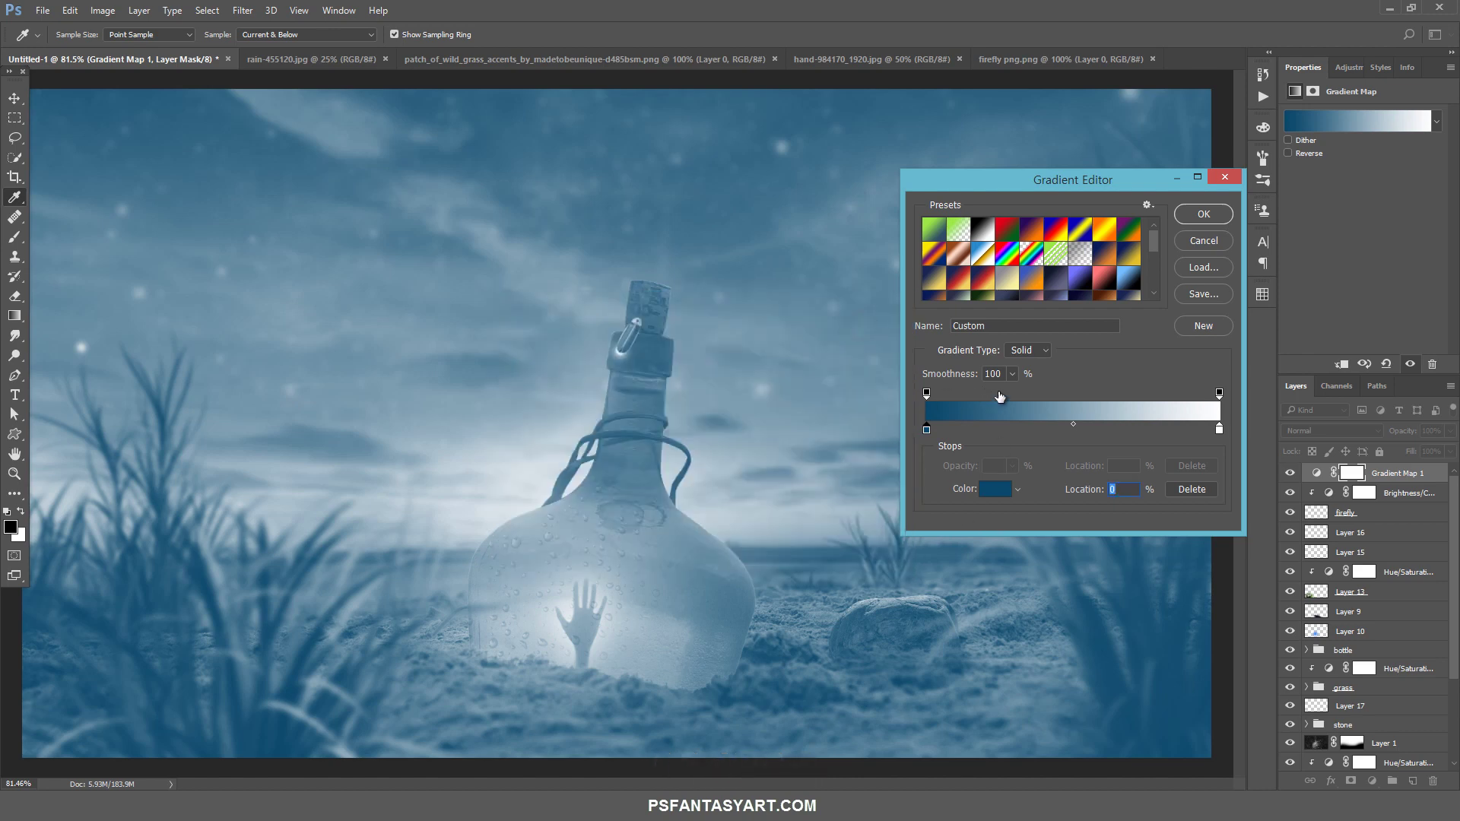
{"action": "left_click", "coordinate": [1196, 215]}
Blend the gradient map in Soft Light at about 60% opacity
{"action": "key", "text": "b"}
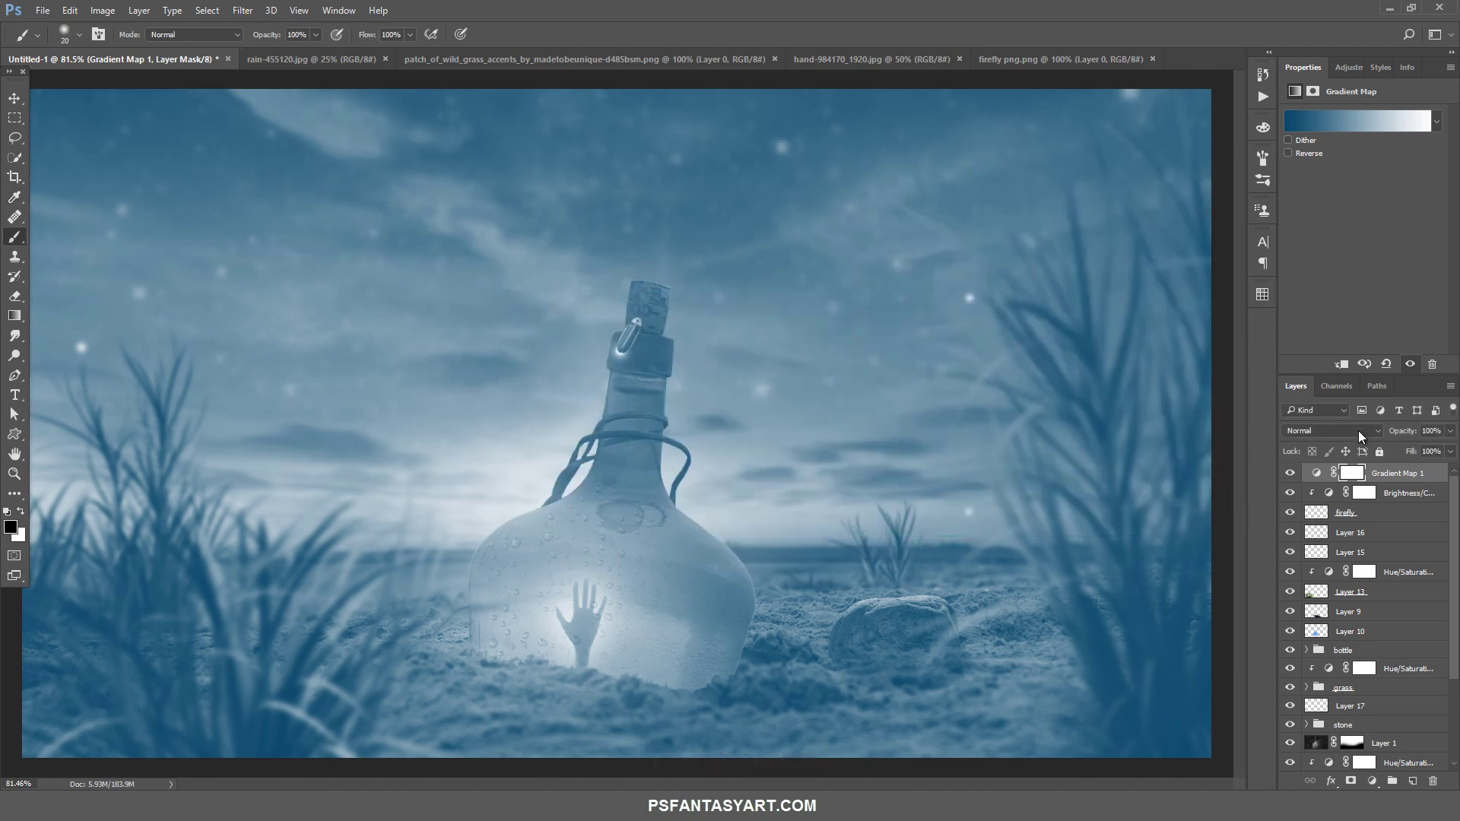
{"action": "left_click", "coordinate": [1449, 431]}
{"action": "left_click_drag", "start_coordinate": [1445, 449], "coordinate": [1419, 449]}
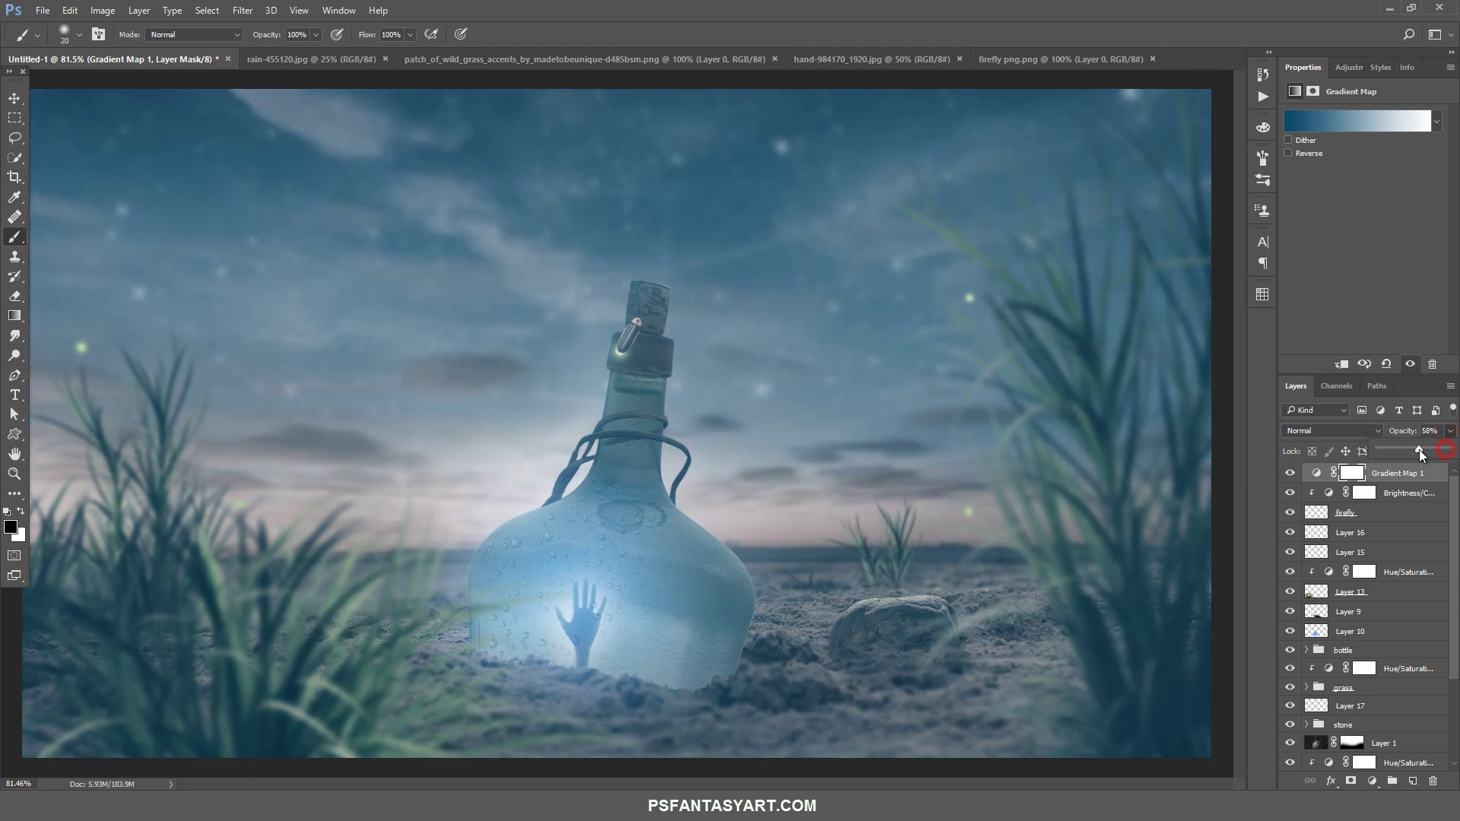
{"action": "left_click", "coordinate": [1344, 432]}
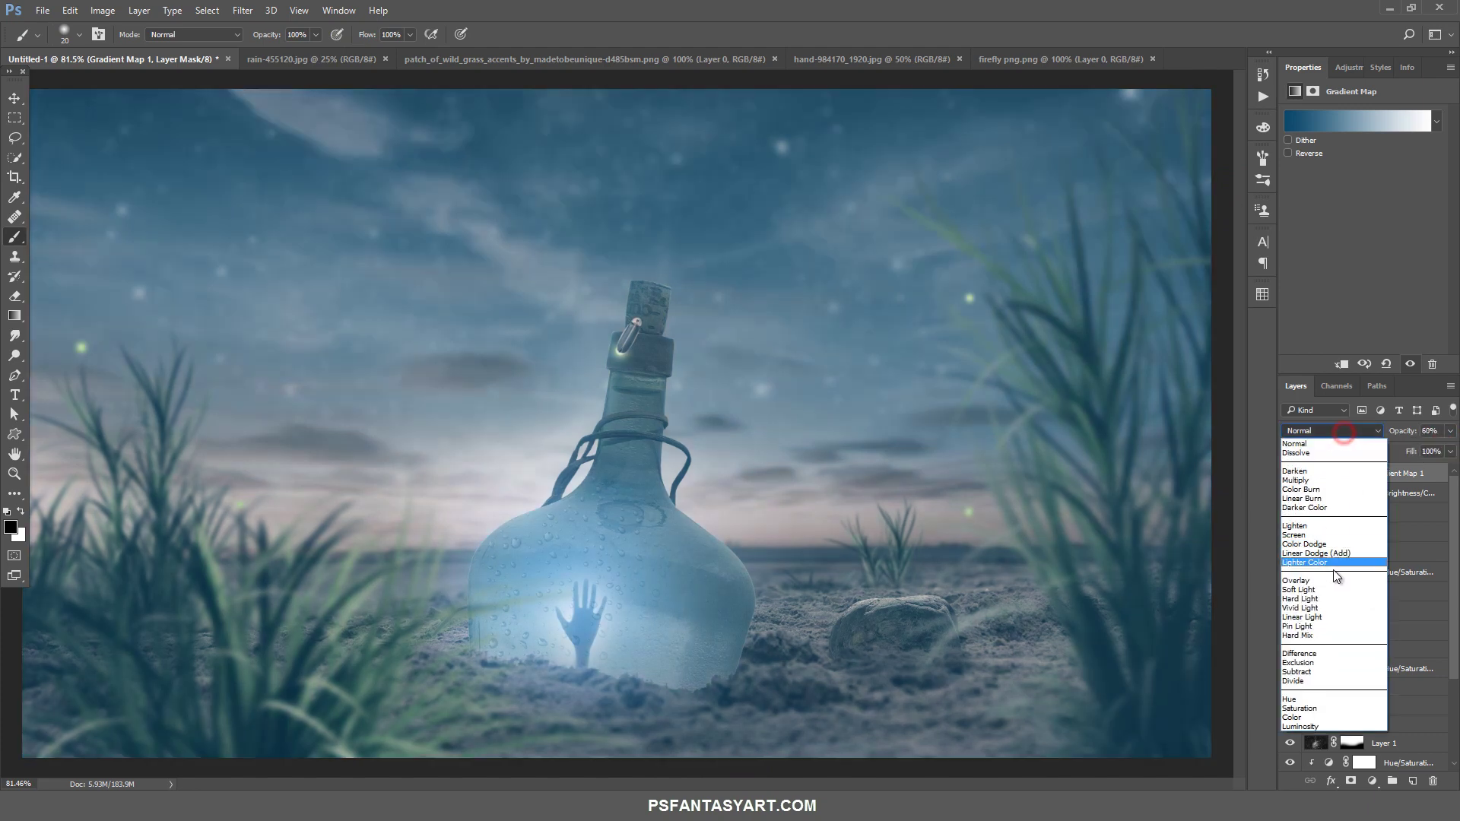
{"action": "left_click", "coordinate": [1373, 563]}
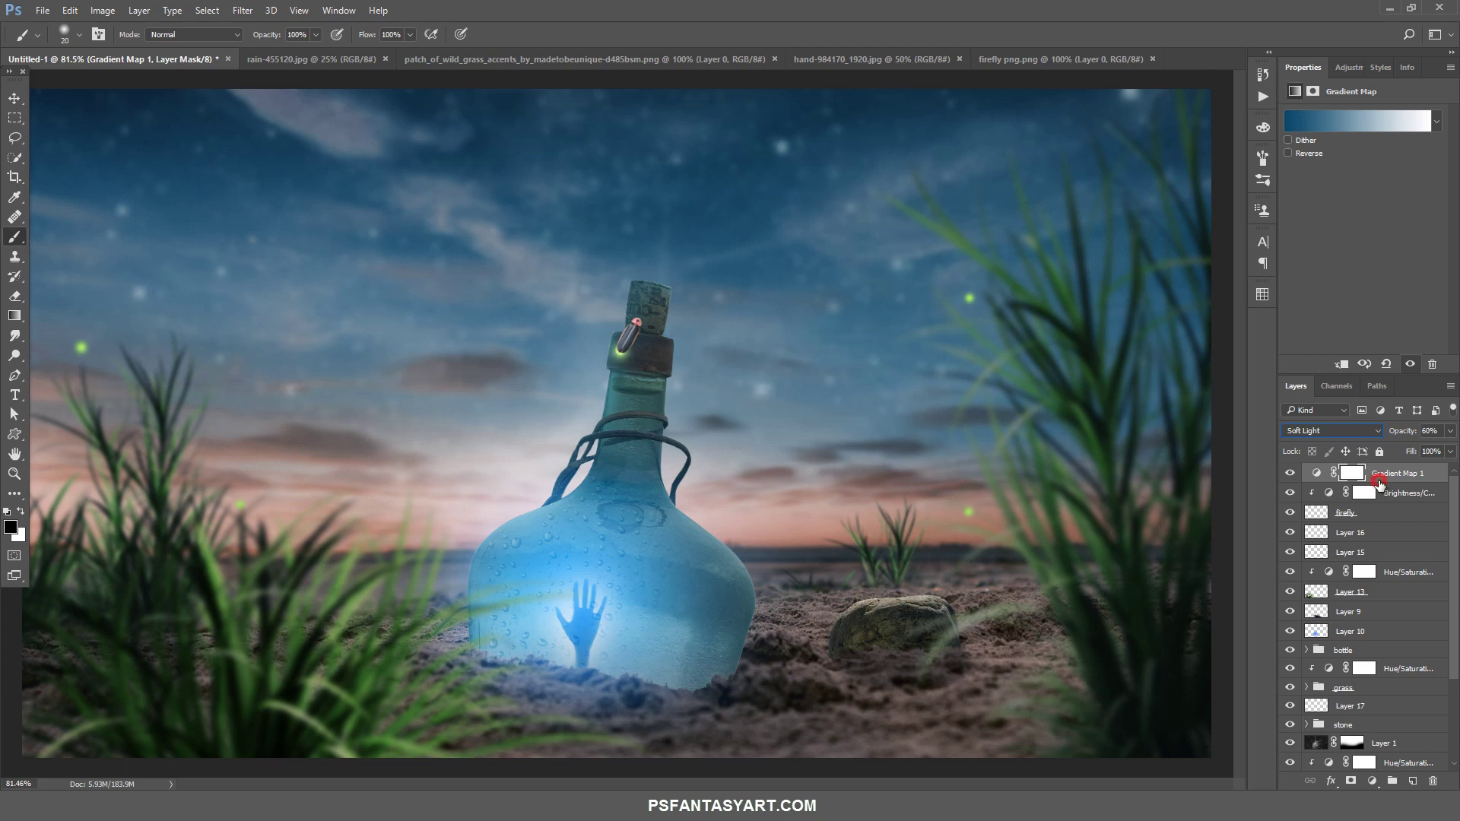
{"action": "left_click", "coordinate": [1378, 475]}
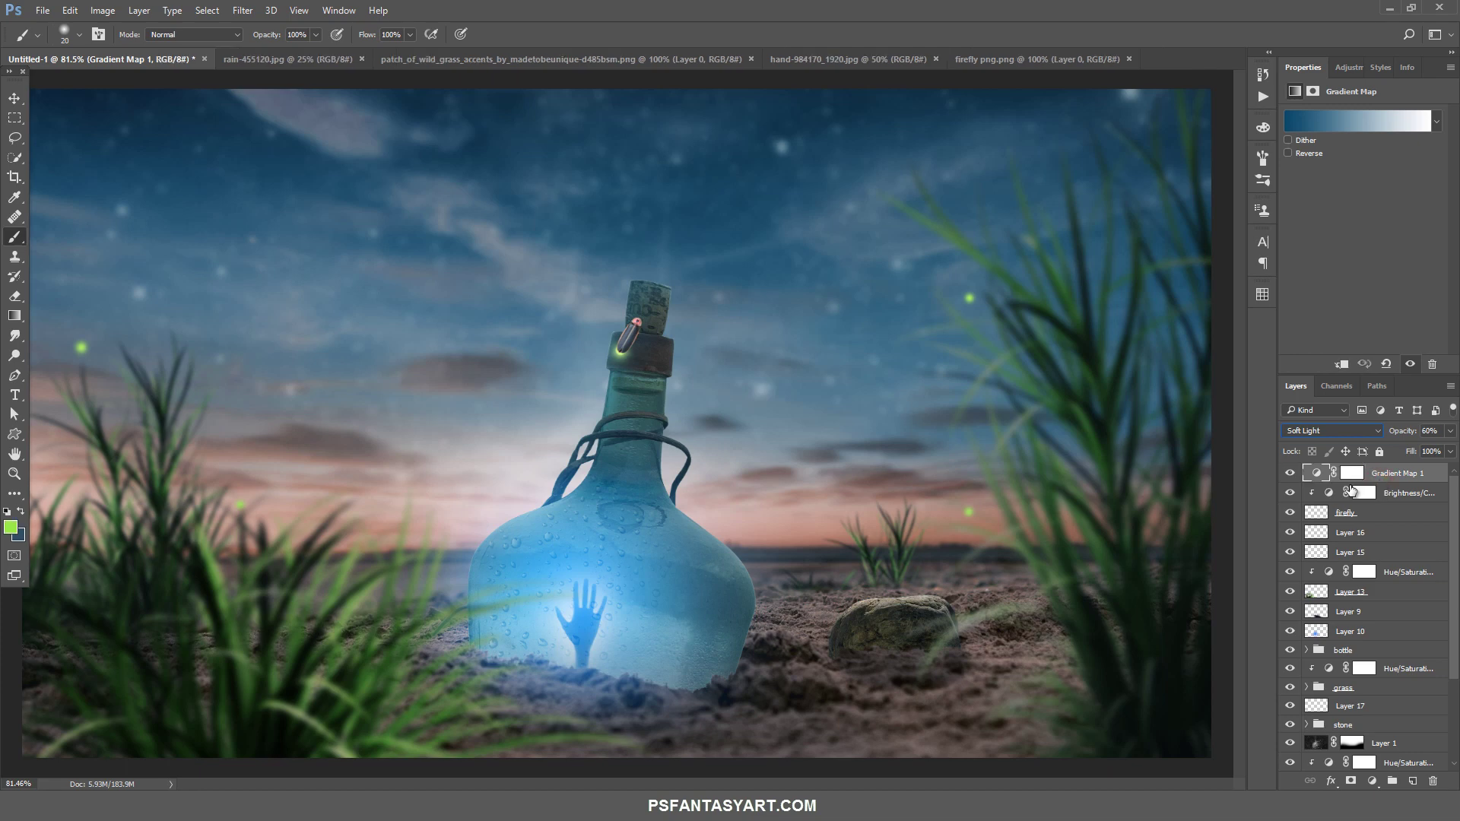
Add a second Gradient Map and set its left stop to navy #192653
{"action": "left_click", "coordinate": [1372, 783]}
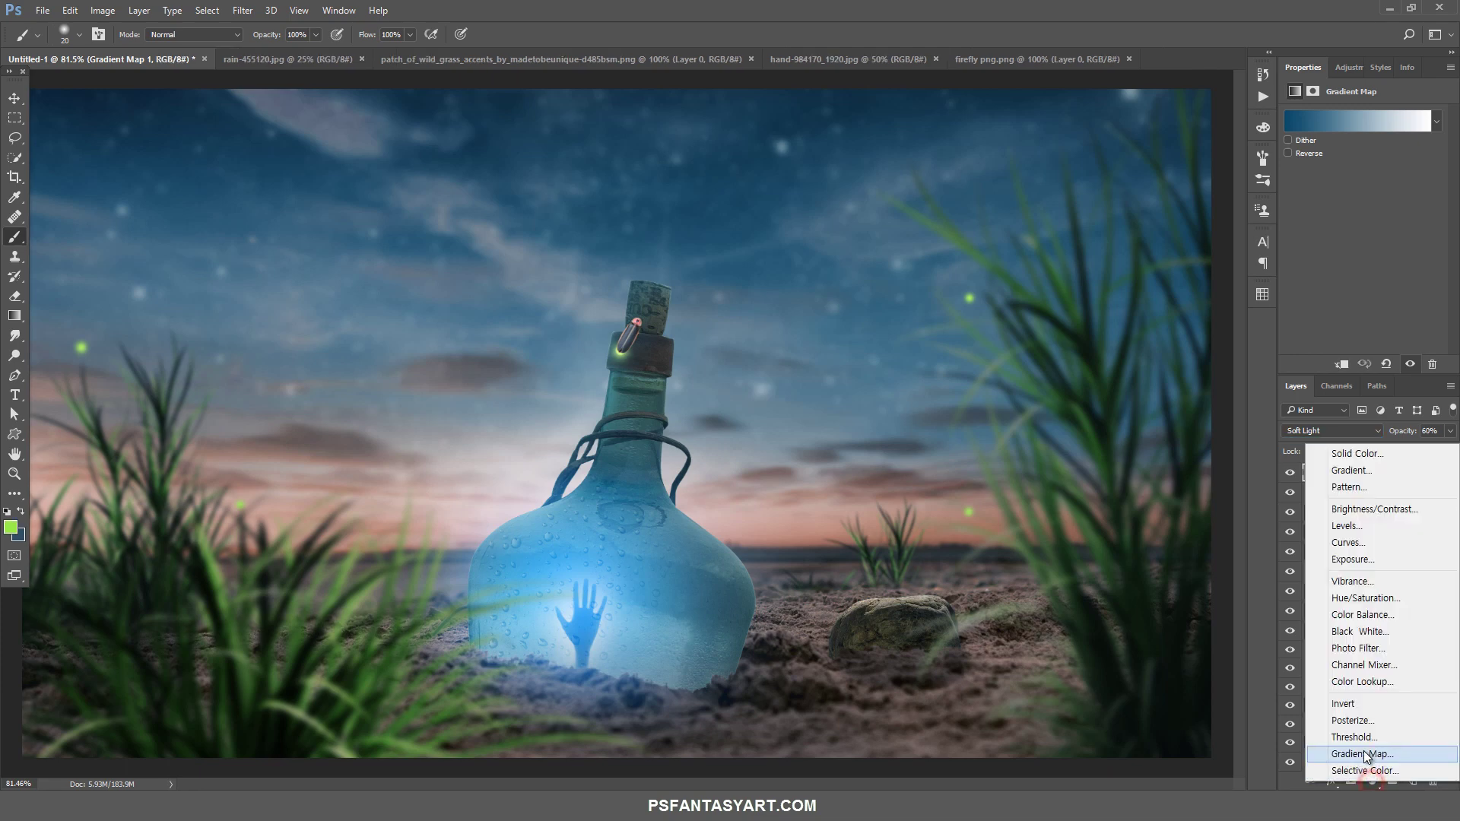
{"action": "left_click", "coordinate": [1336, 124]}
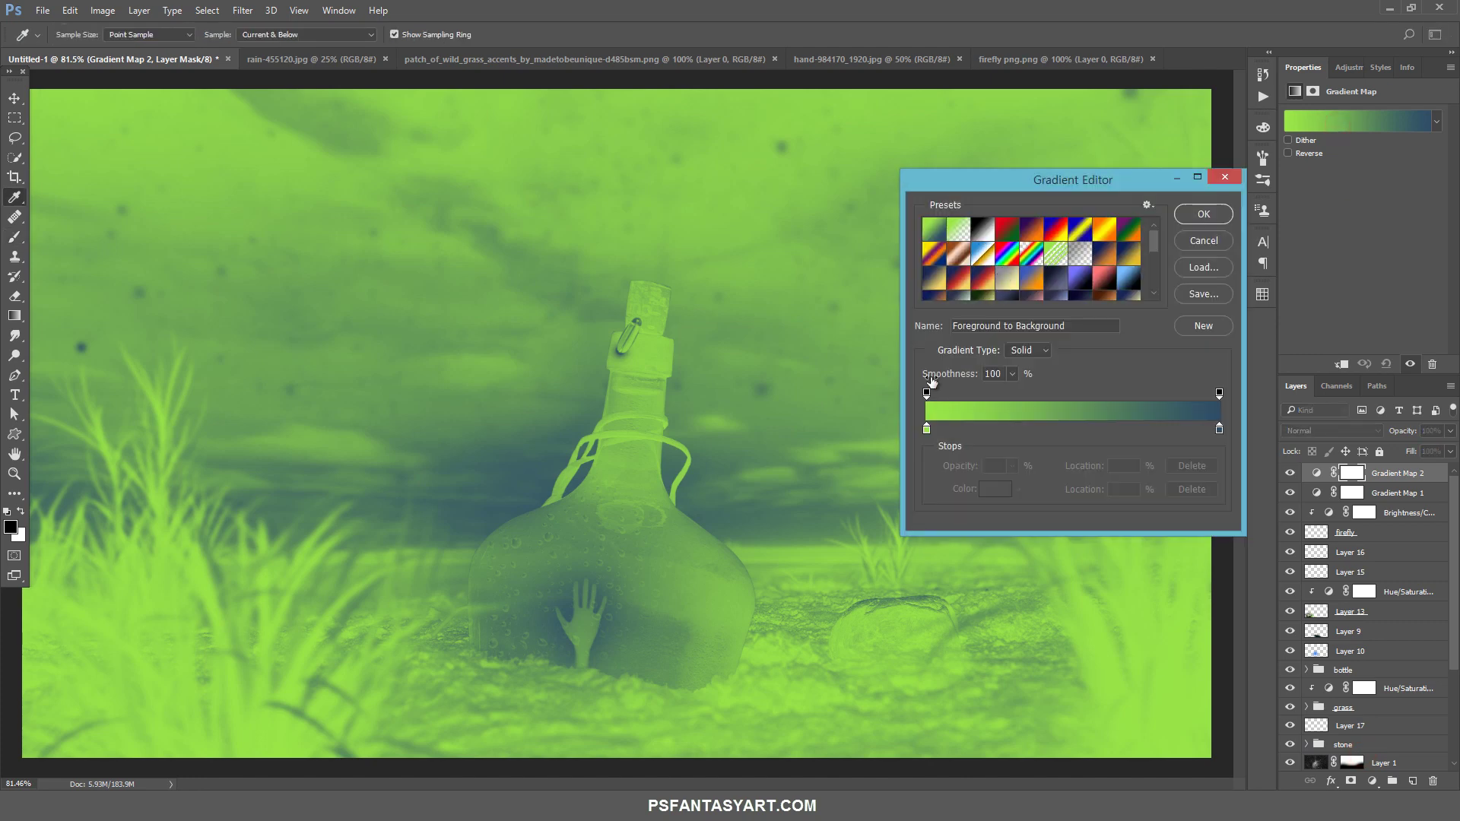
{"action": "left_click", "coordinate": [926, 429]}
{"action": "left_click", "coordinate": [994, 489]}
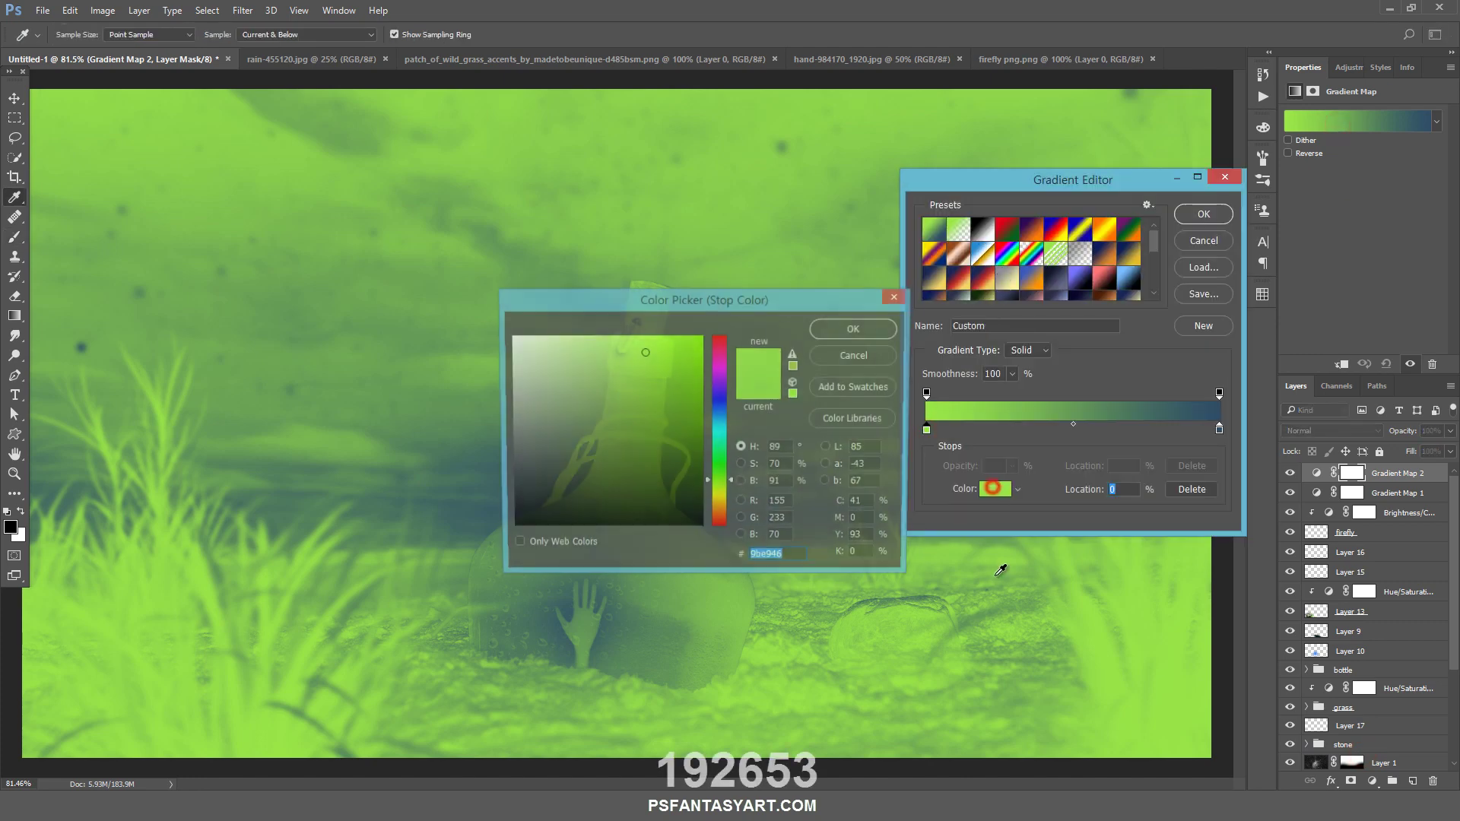
{"action": "type", "text": "192653"}
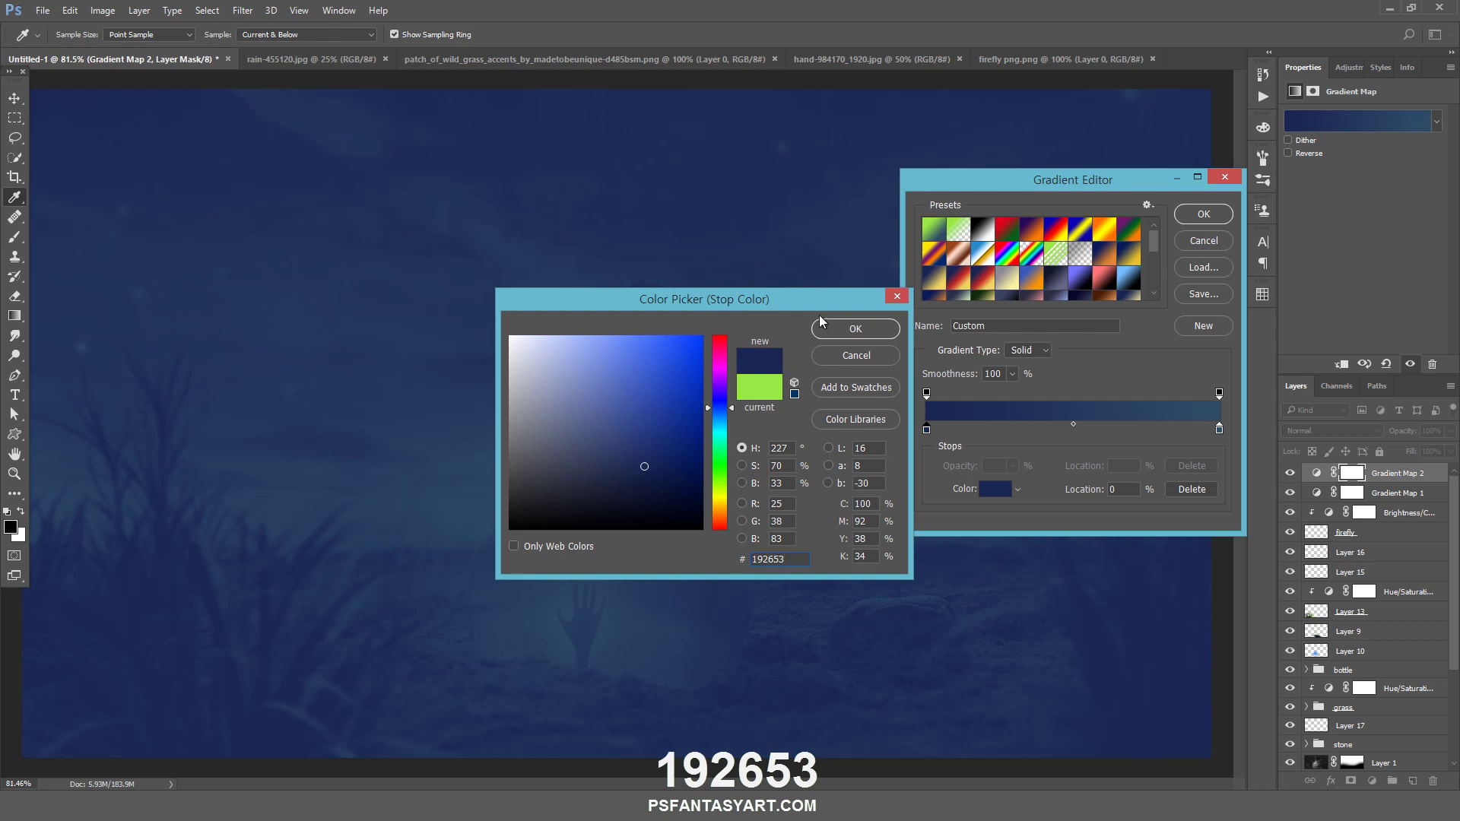
{"action": "left_click", "coordinate": [842, 328]}
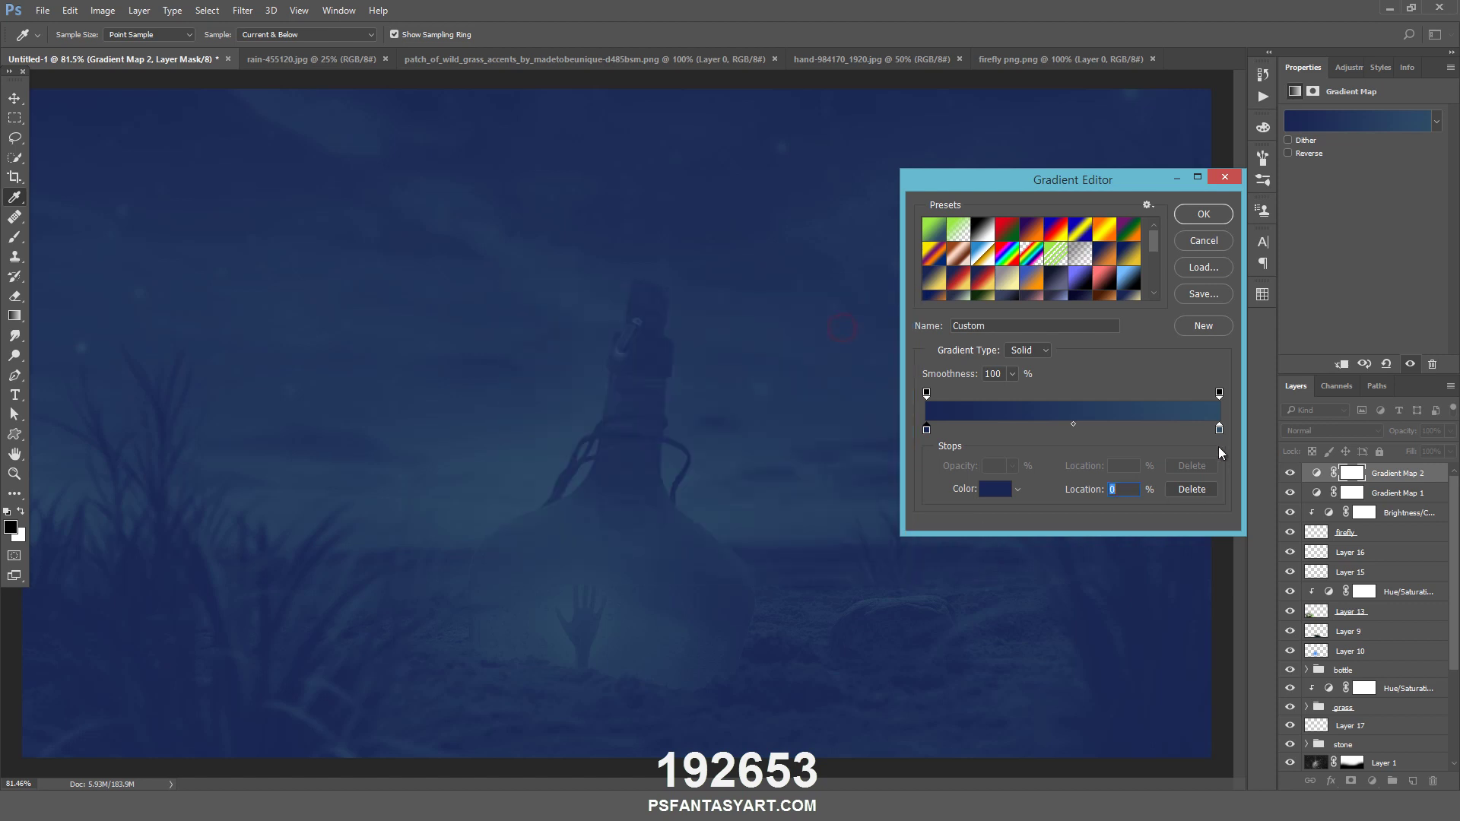
Set the right gradient stop to yellow #f1d460 and apply the gradient map
{"action": "left_click", "coordinate": [1219, 430]}
{"action": "left_click", "coordinate": [995, 488]}
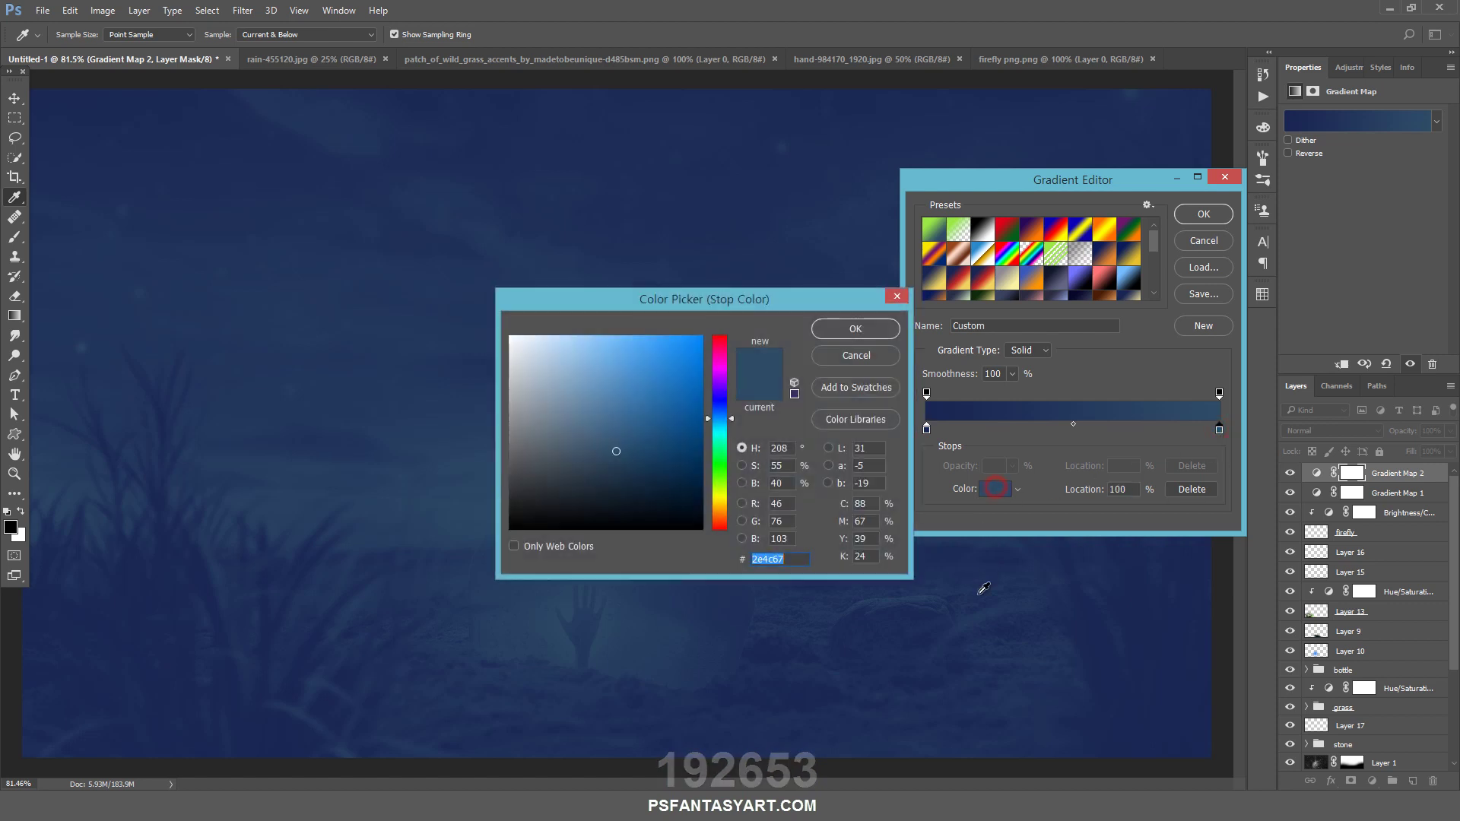
{"action": "type", "text": "f"}
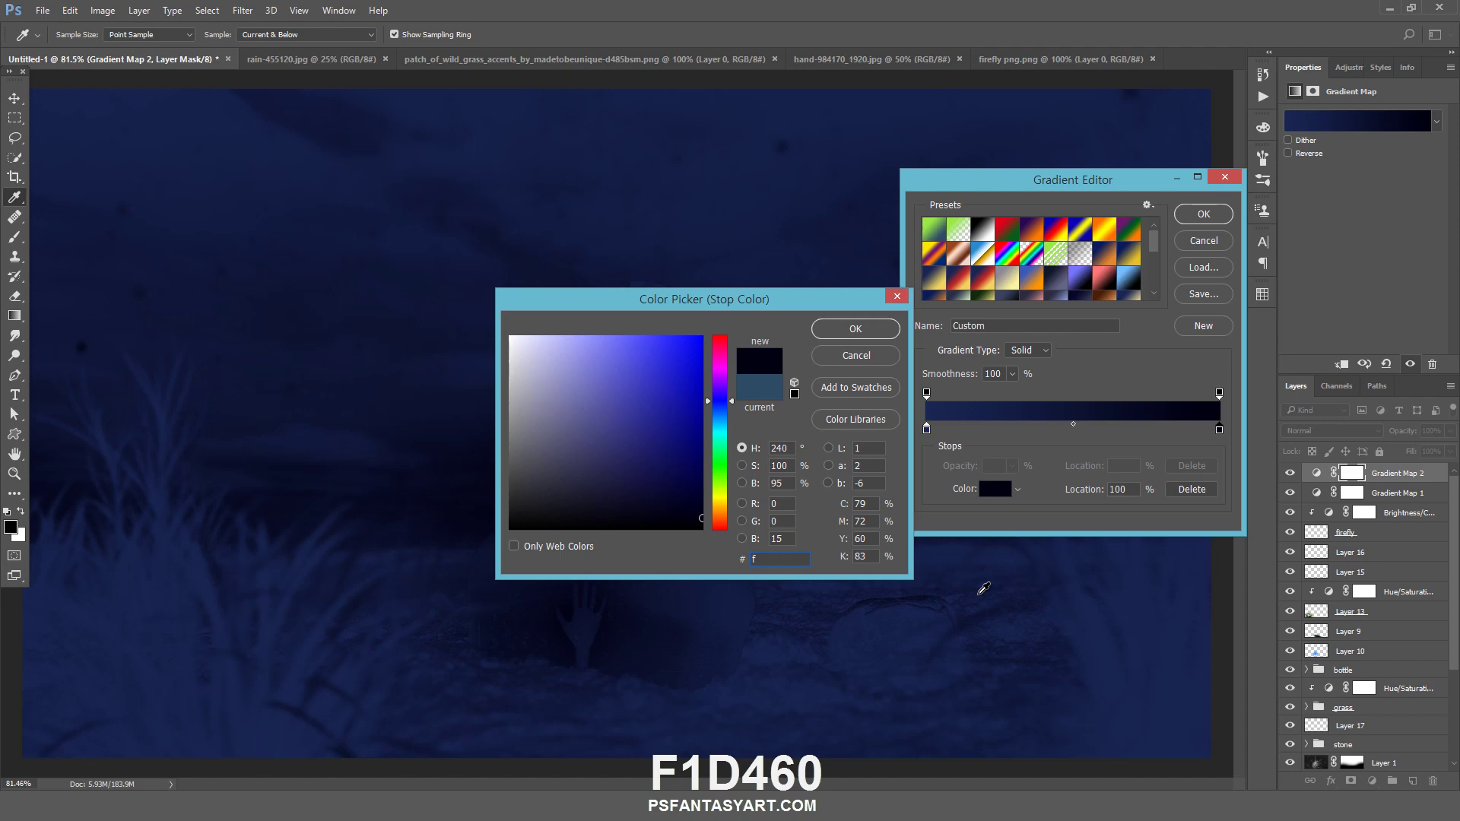
{"action": "type", "text": "1d4"}
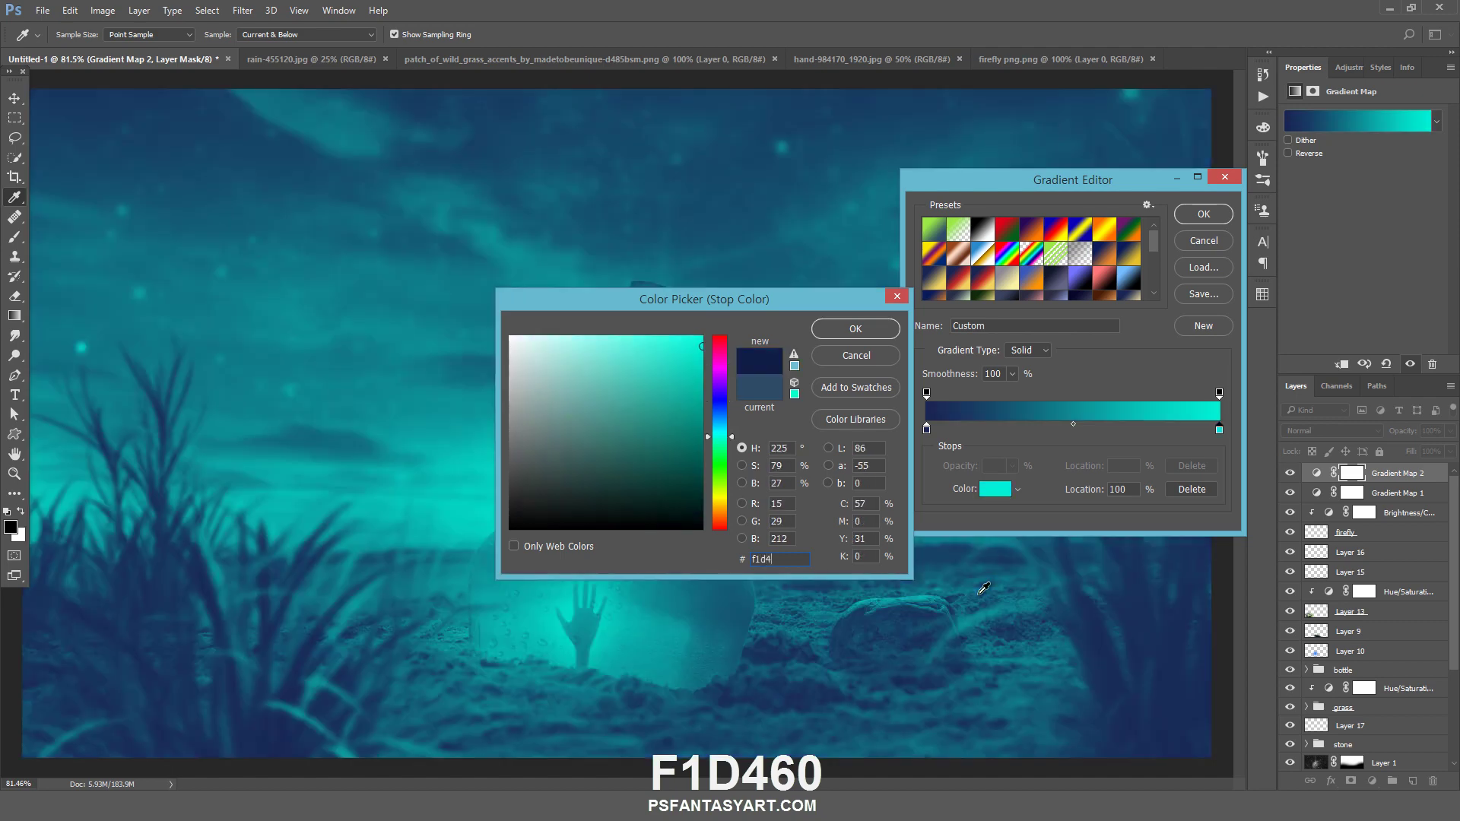
{"action": "type", "text": "60"}
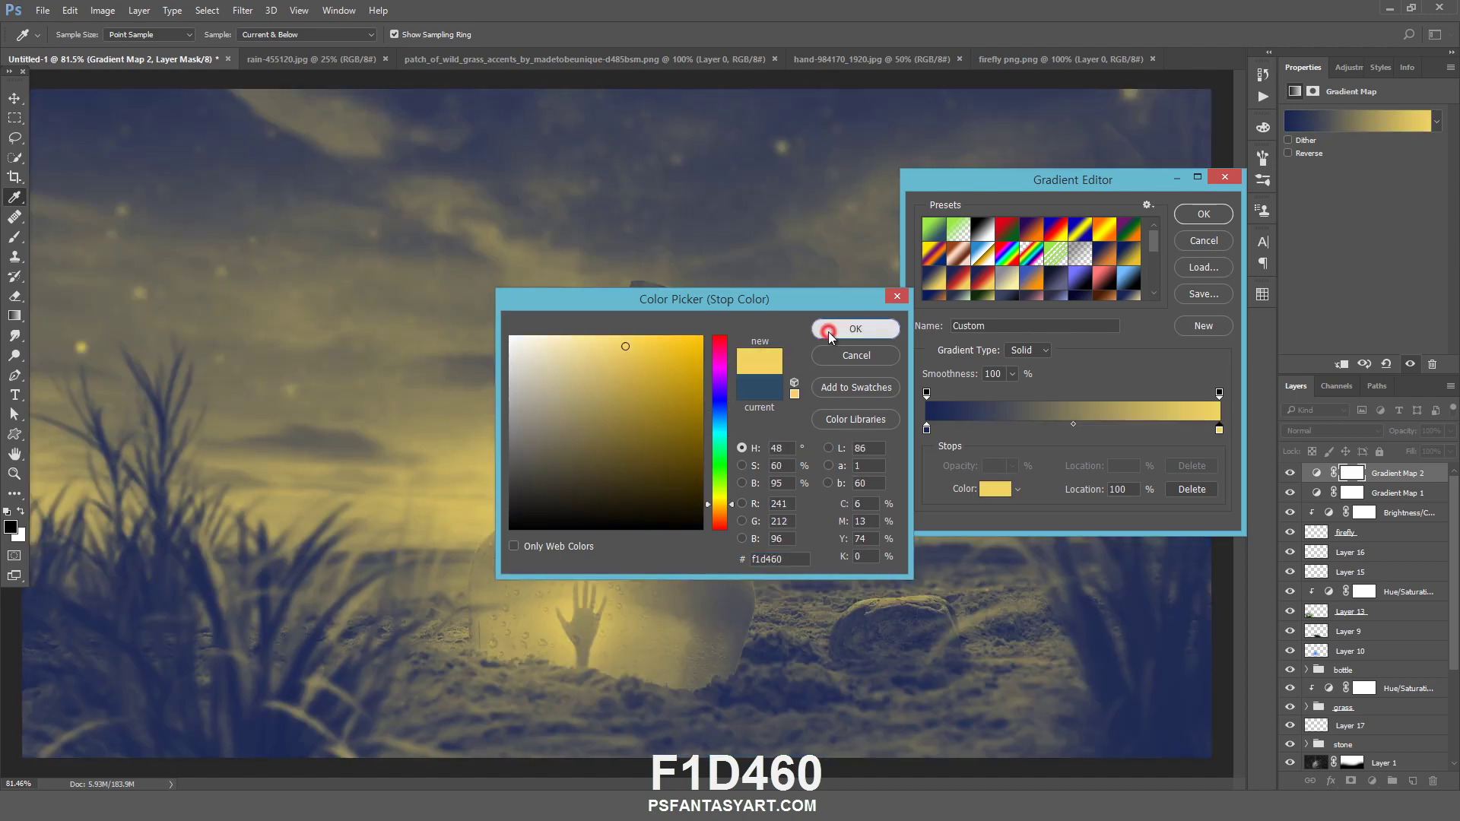
{"action": "left_click", "coordinate": [828, 331]}
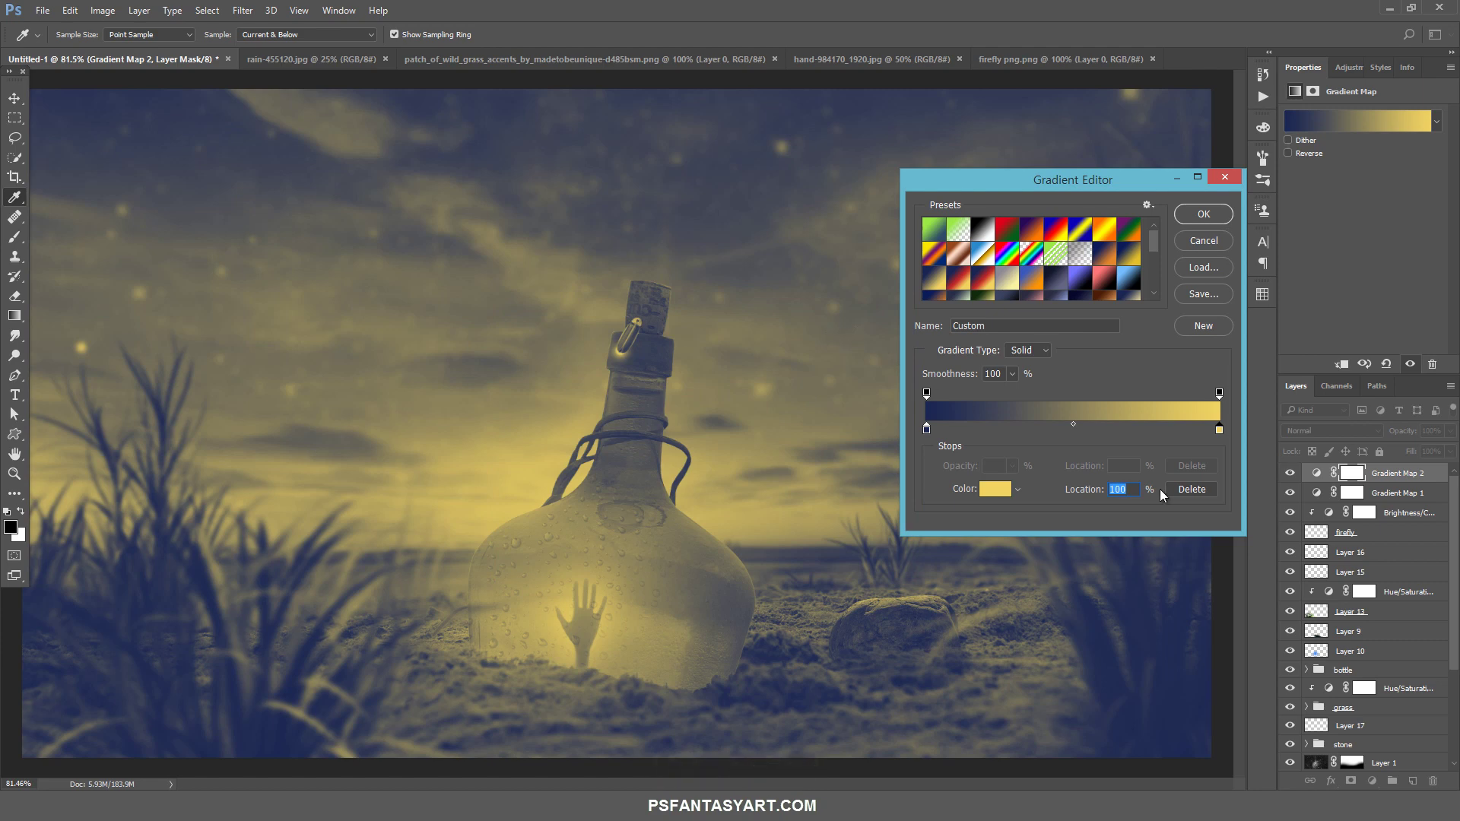
{"action": "left_click", "coordinate": [1002, 493]}
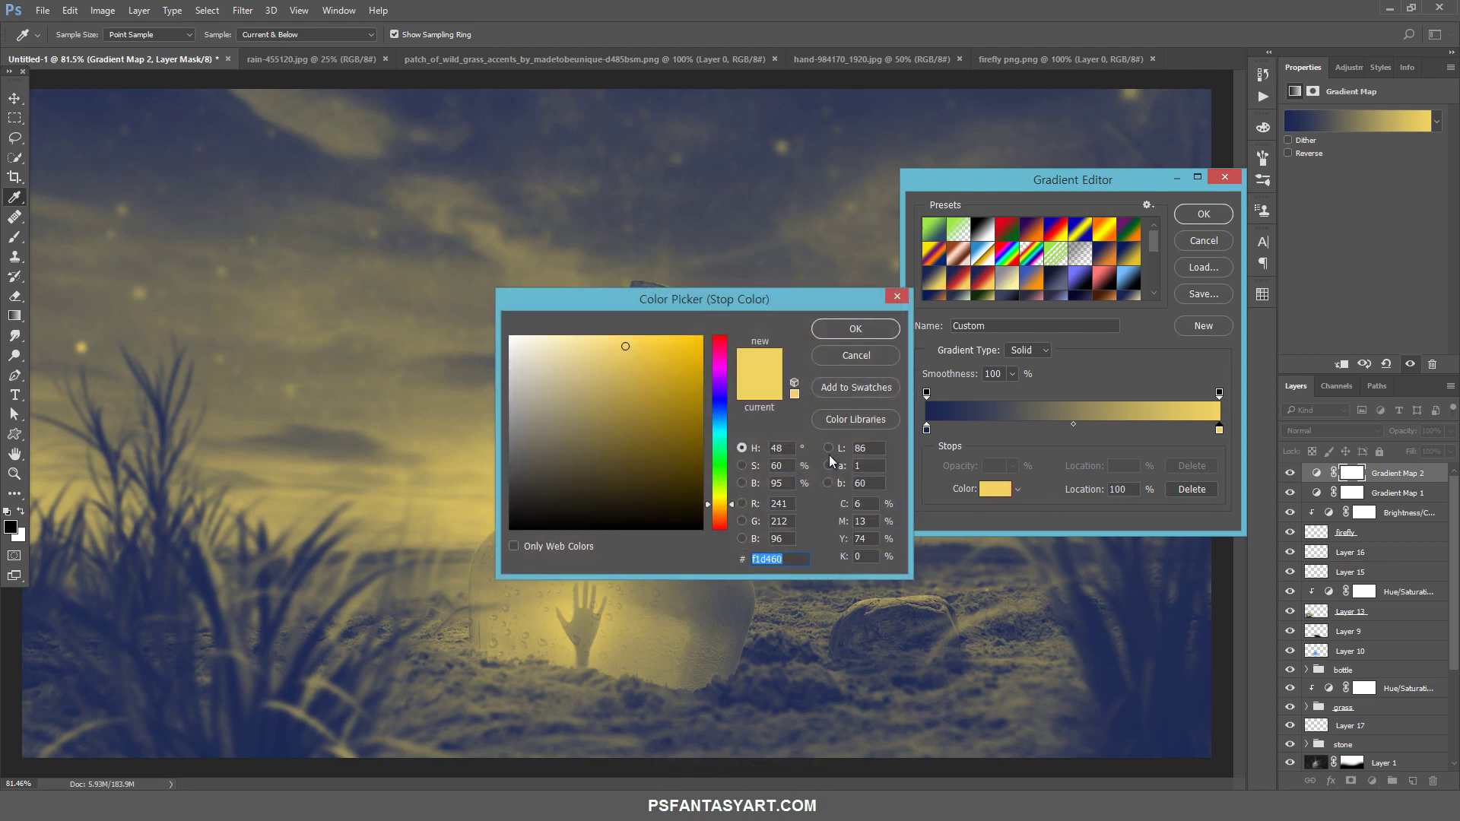
{"action": "left_click", "coordinate": [855, 362]}
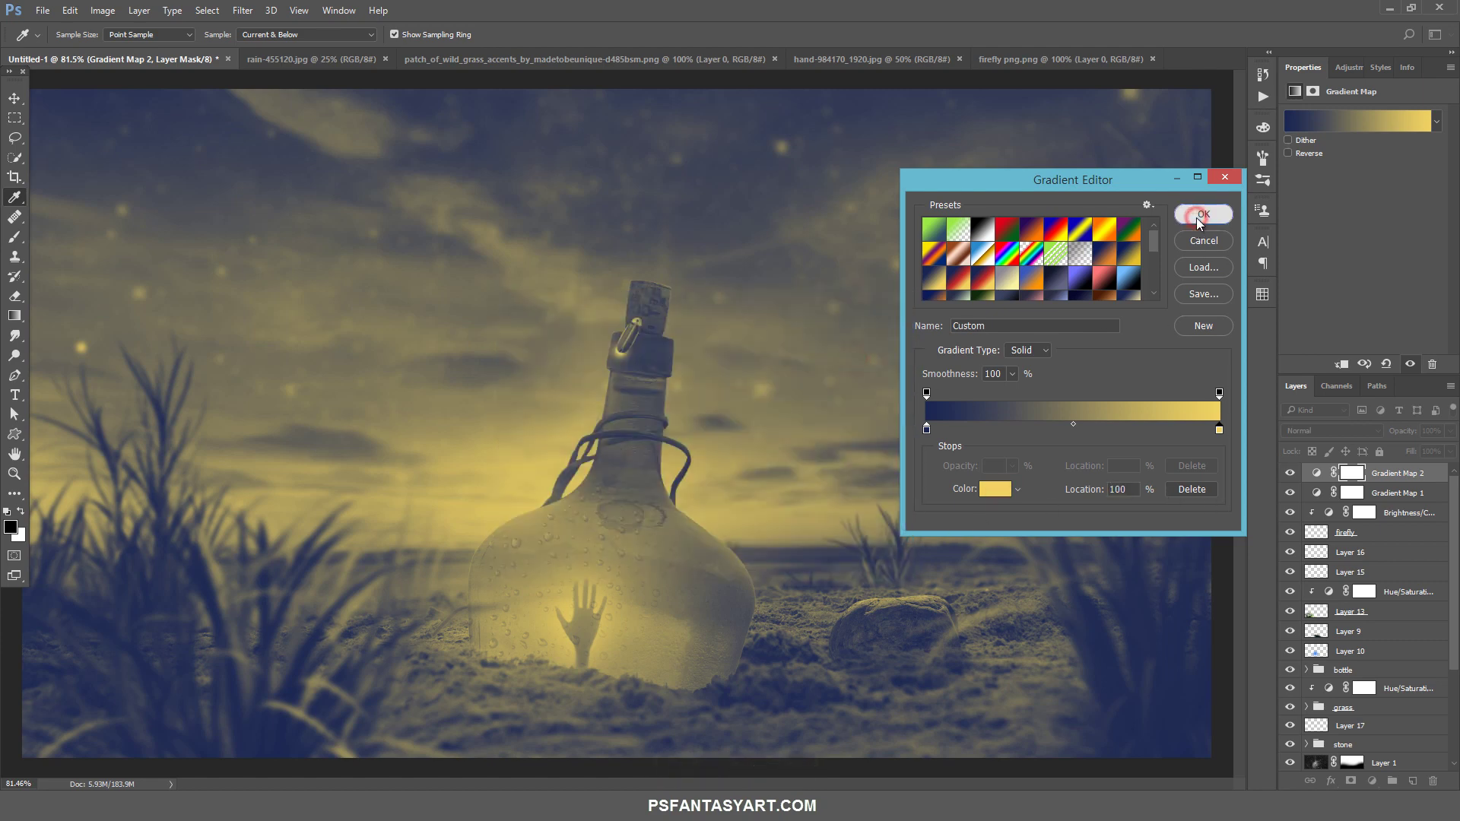
{"action": "left_click", "coordinate": [1197, 217]}
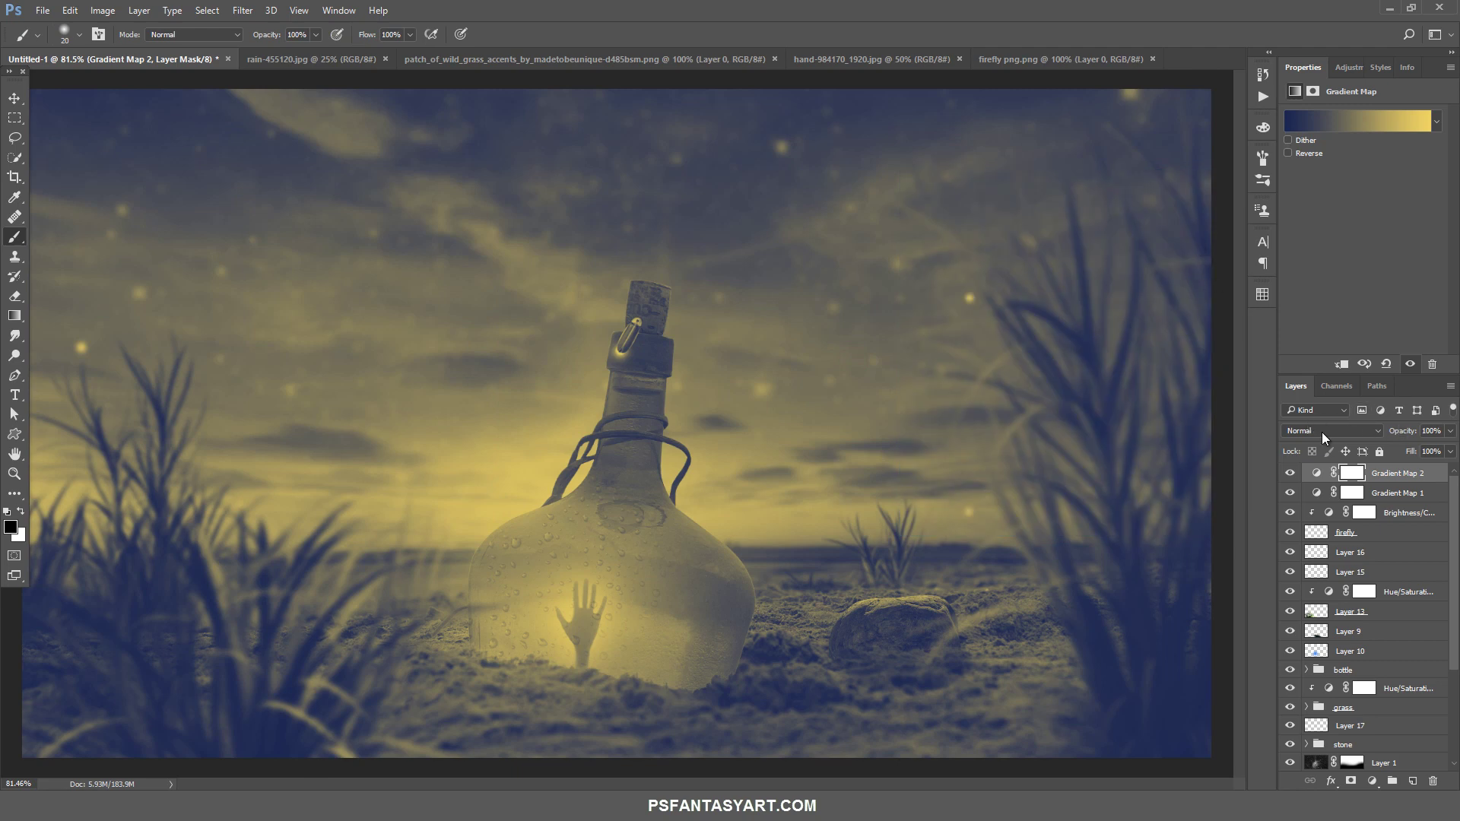
Blend Gradient Map 2 as Overlay and add a new Gradient Fill layer
{"action": "left_click_drag", "start_coordinate": [1321, 430], "coordinate": [1295, 581]}
{"action": "left_click", "coordinate": [1295, 582]}
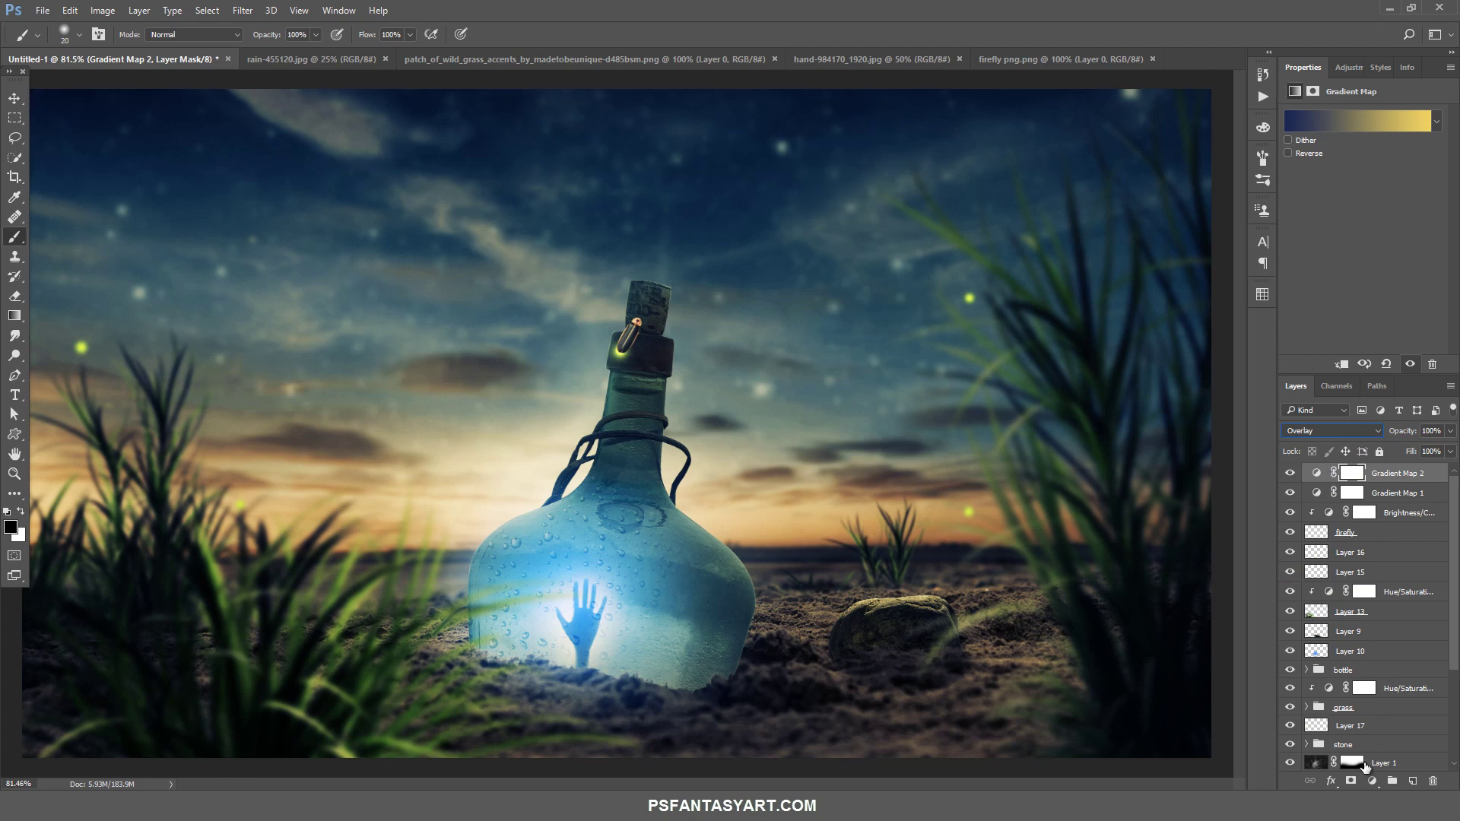
{"action": "left_click", "coordinate": [1371, 782]}
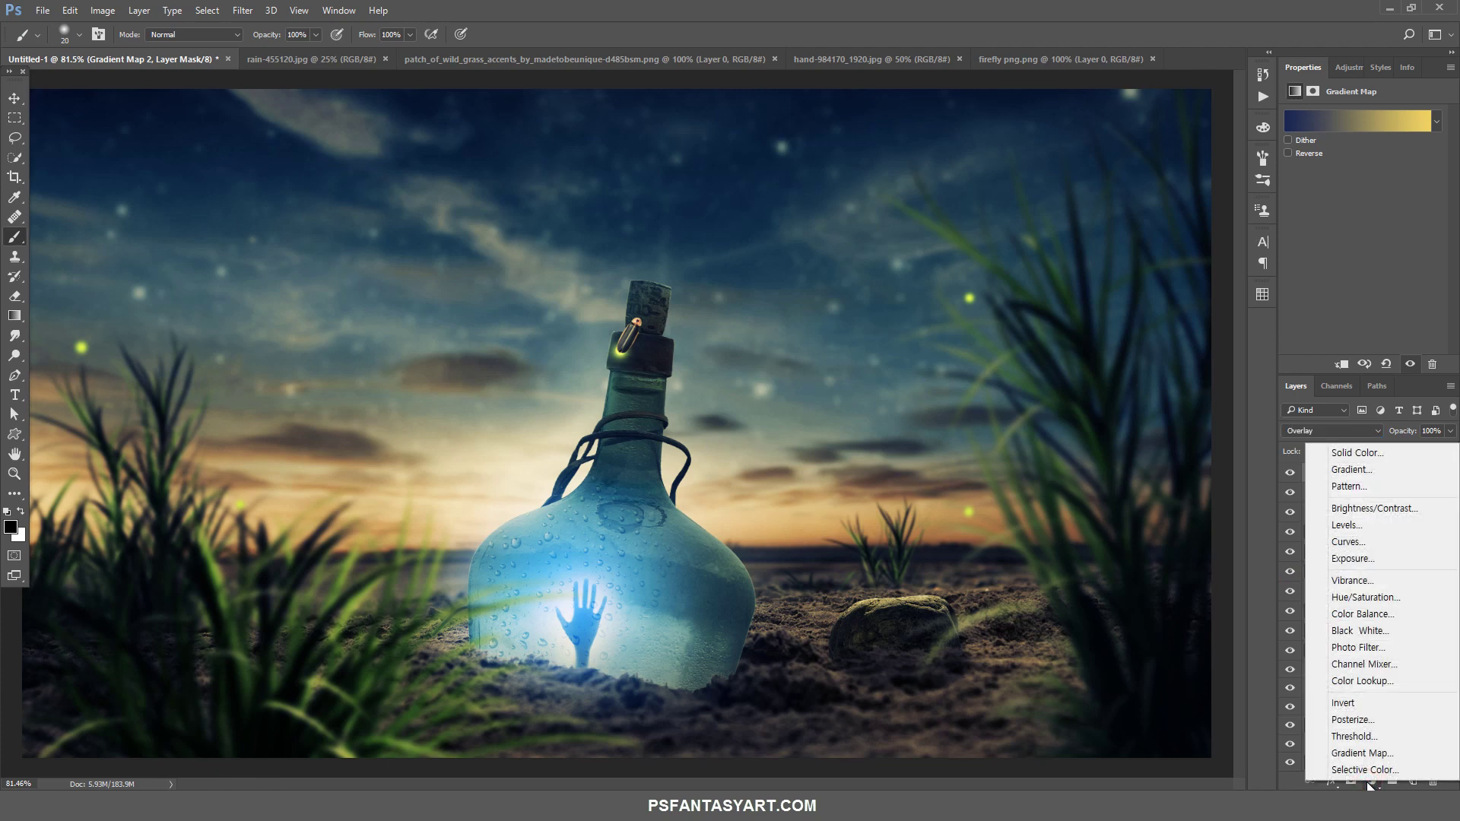
{"action": "left_click_drag", "start_coordinate": [1406, 472], "coordinate": [1362, 475]}
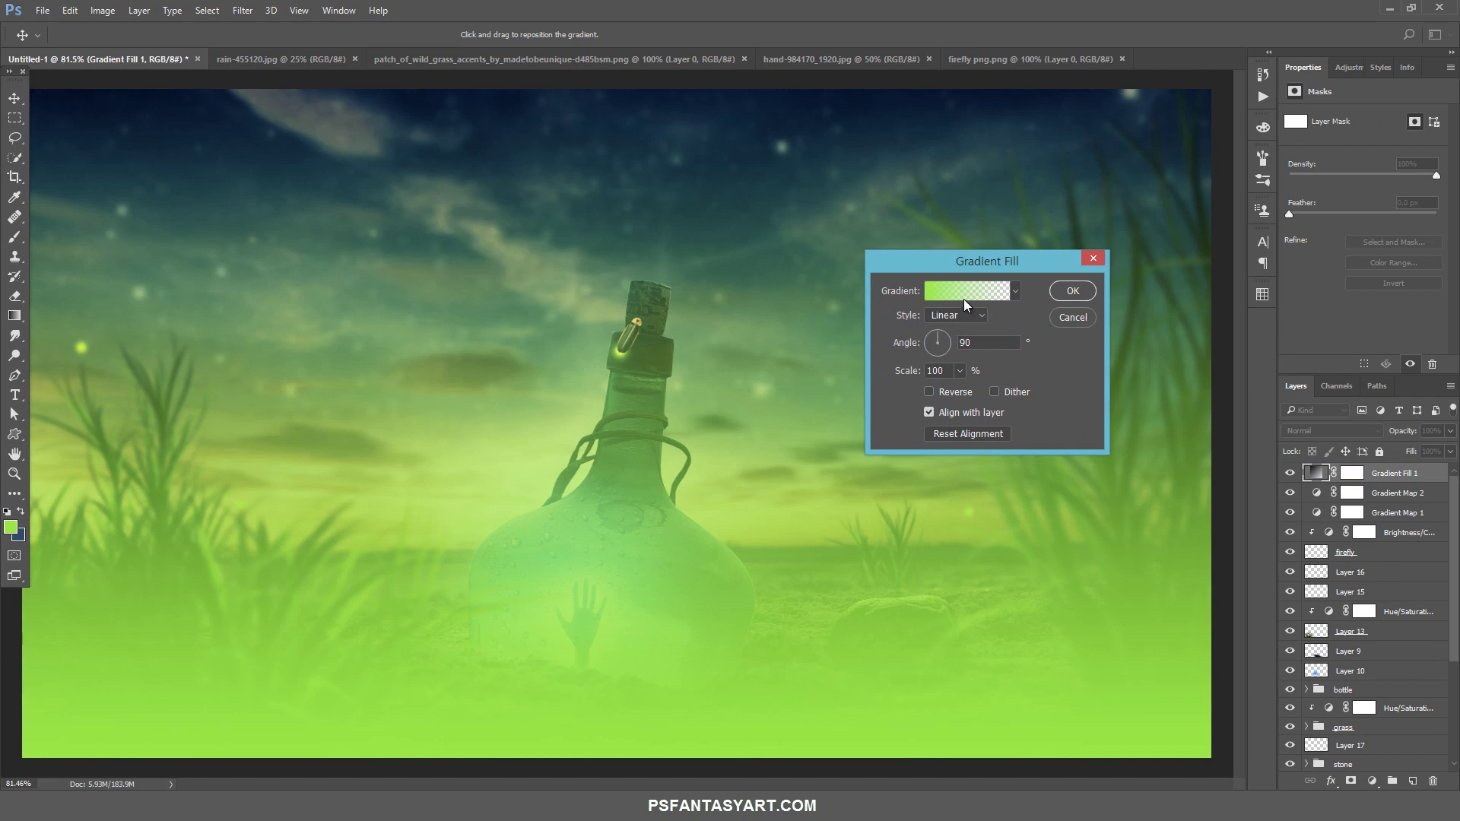
{"action": "left_click", "coordinate": [960, 294]}
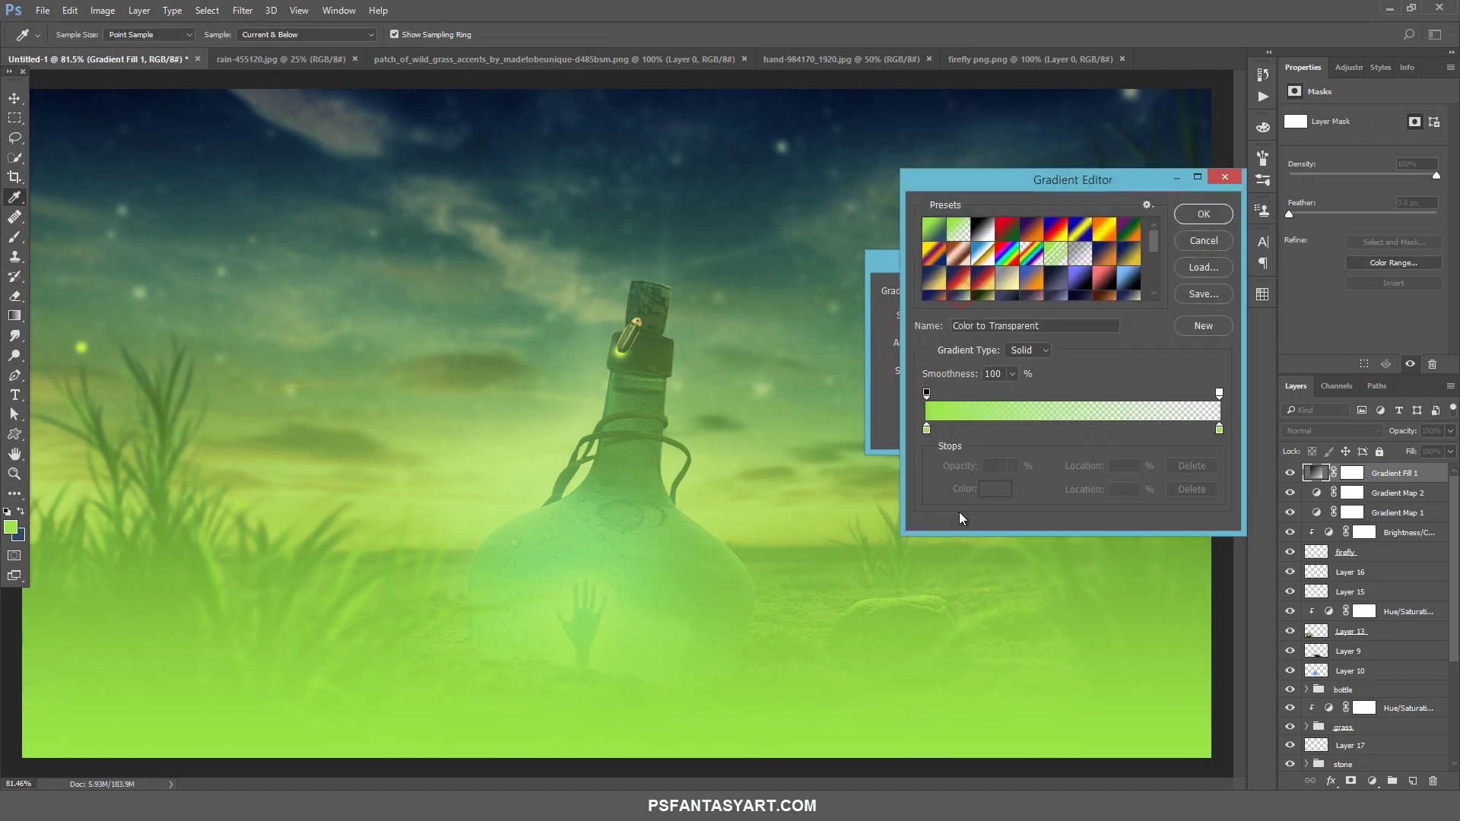
Make both stops of the fill's gradient black
{"action": "left_click", "coordinate": [927, 430]}
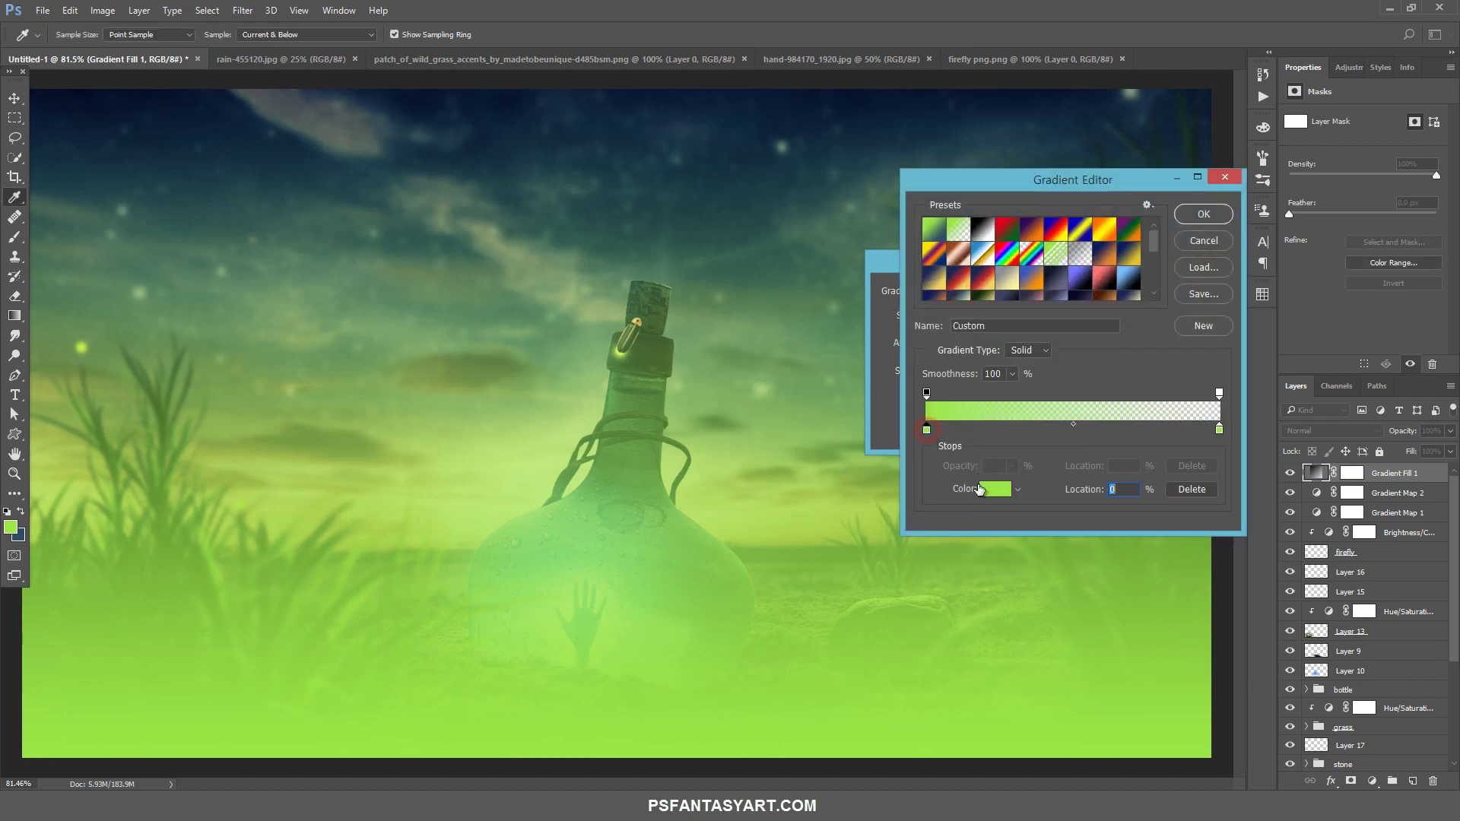
{"action": "left_click", "coordinate": [992, 489]}
{"action": "left_click_drag", "start_coordinate": [585, 454], "coordinate": [410, 599]}
{"action": "left_click", "coordinate": [854, 331]}
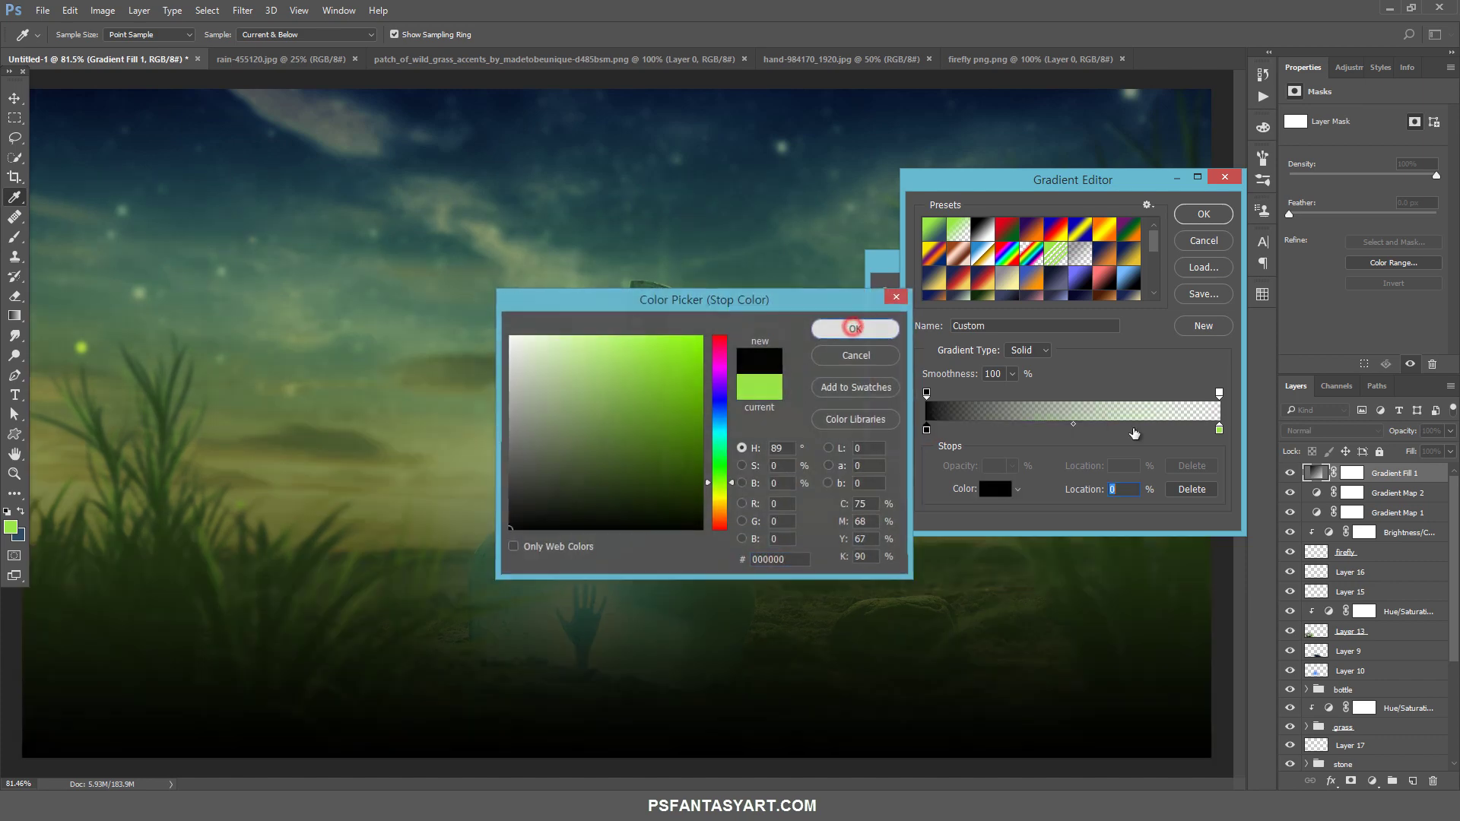
{"action": "left_click", "coordinate": [1218, 430]}
{"action": "left_click", "coordinate": [993, 489]}
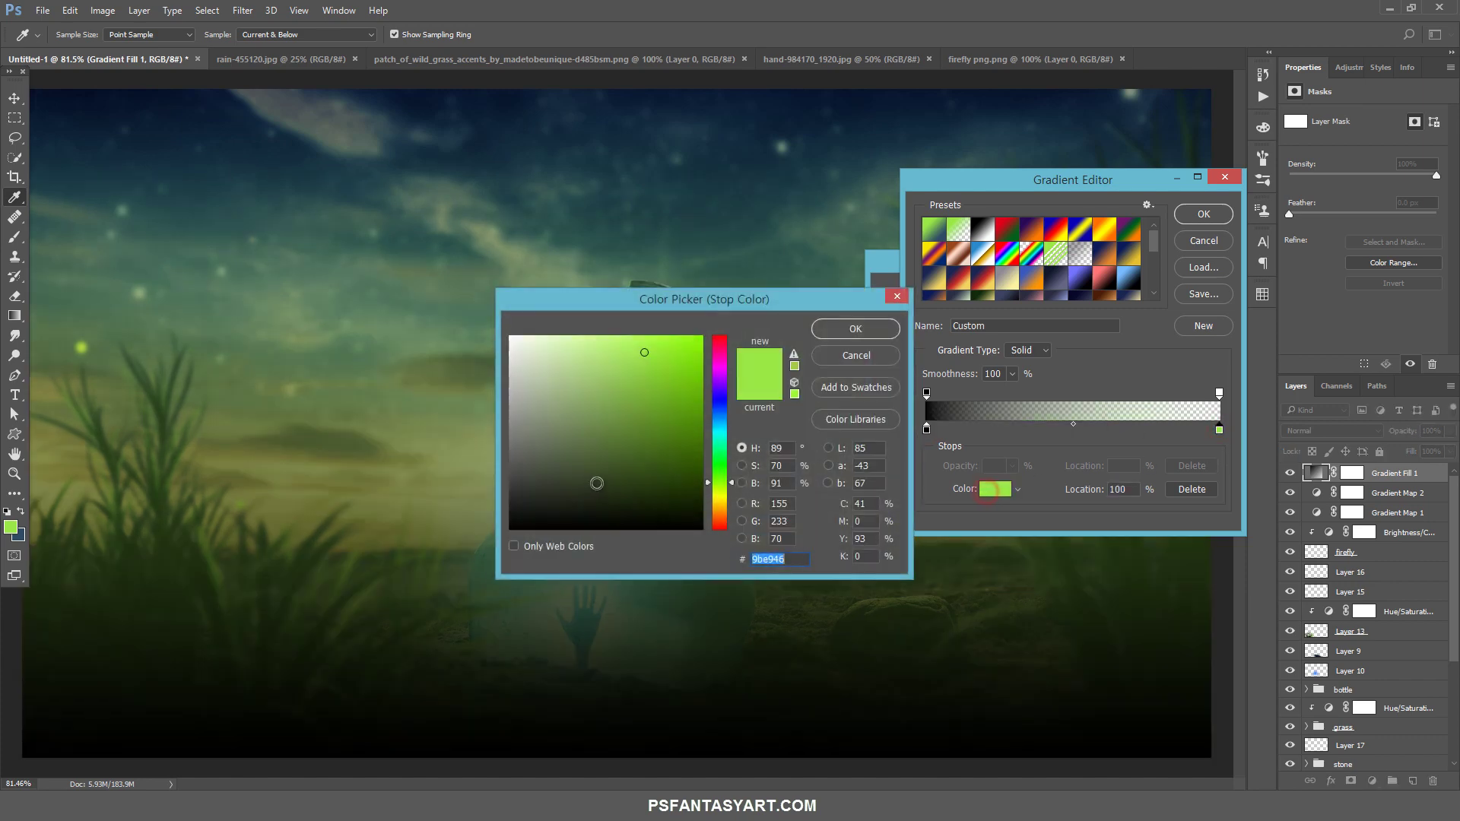
{"action": "left_click", "coordinate": [596, 482]}
{"action": "left_click", "coordinate": [859, 329]}
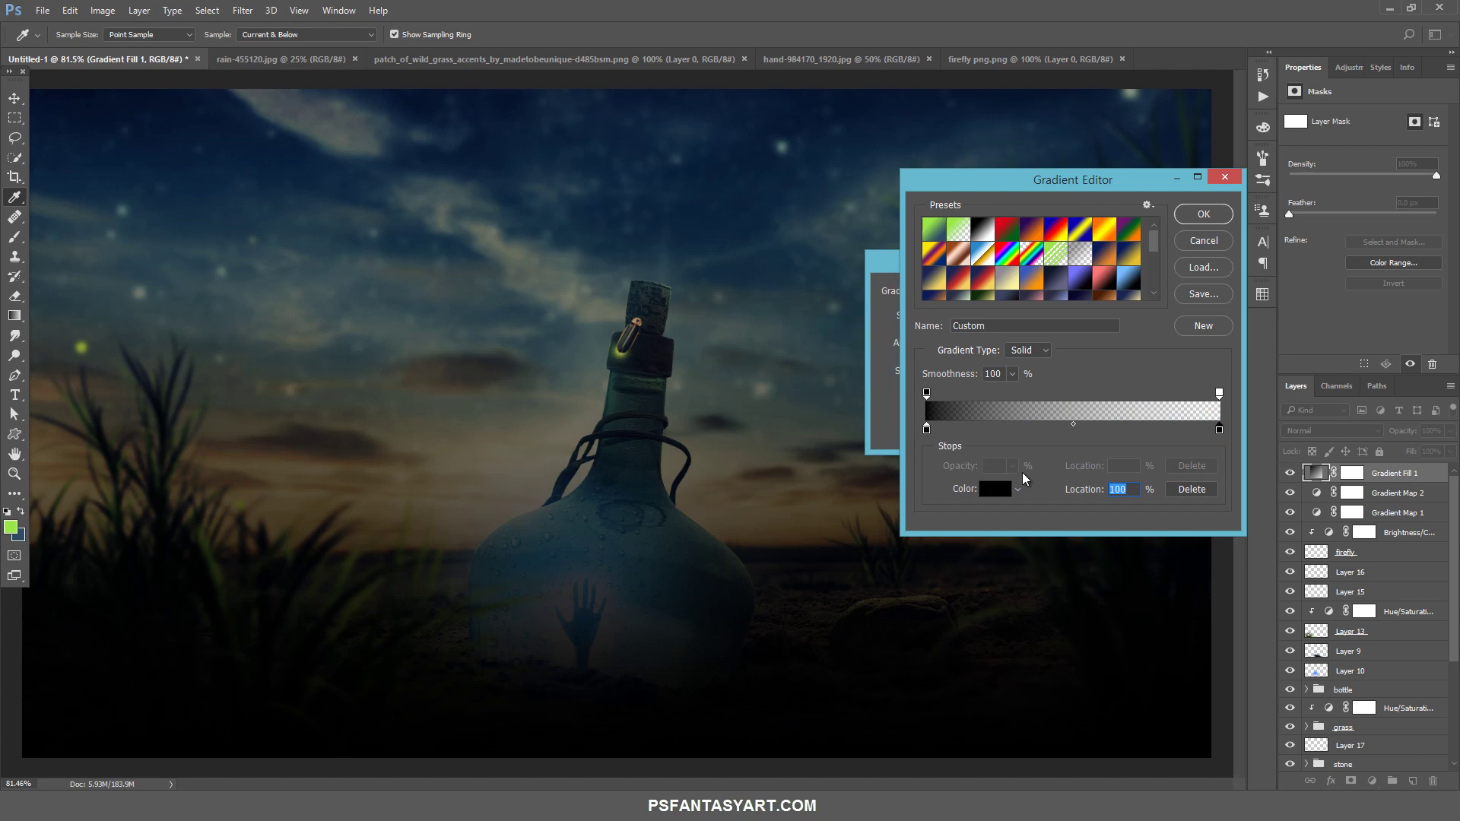
{"action": "left_click", "coordinate": [1202, 216]}
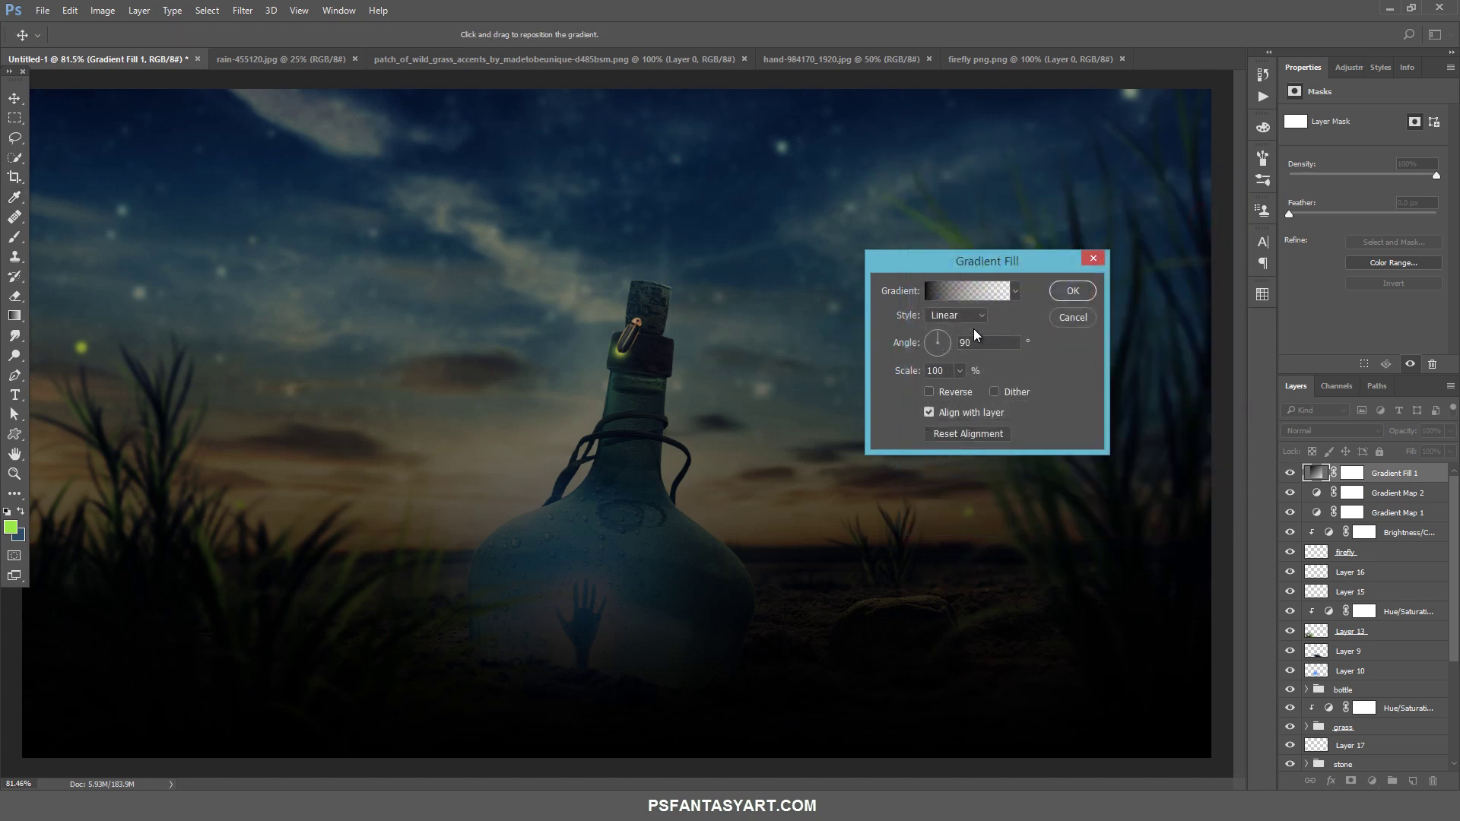
Set the gradient fill to Reverse, Radial style, Scale 300%
{"action": "left_click", "coordinate": [928, 391]}
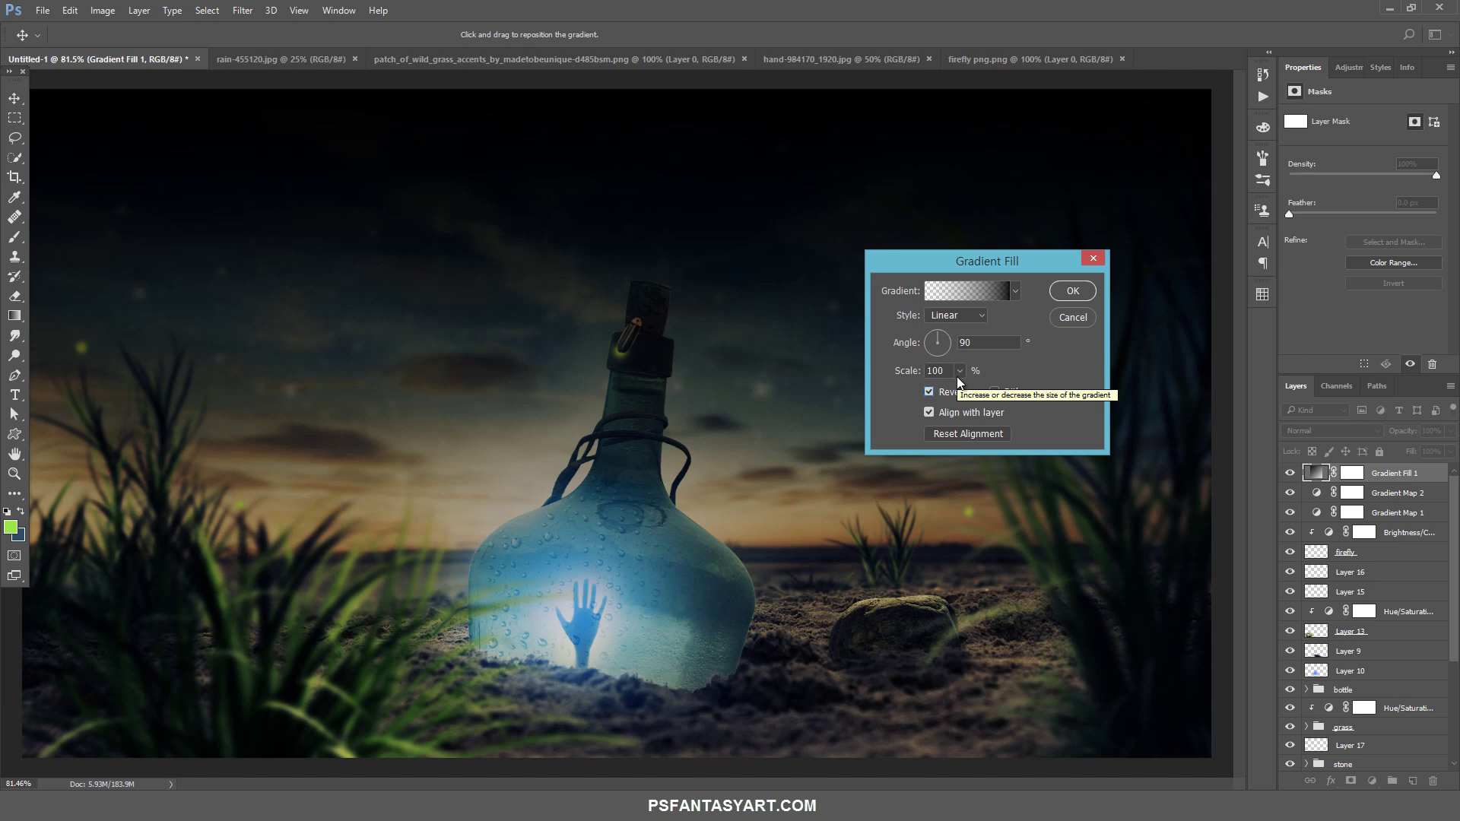
{"action": "left_click", "coordinate": [972, 313]}
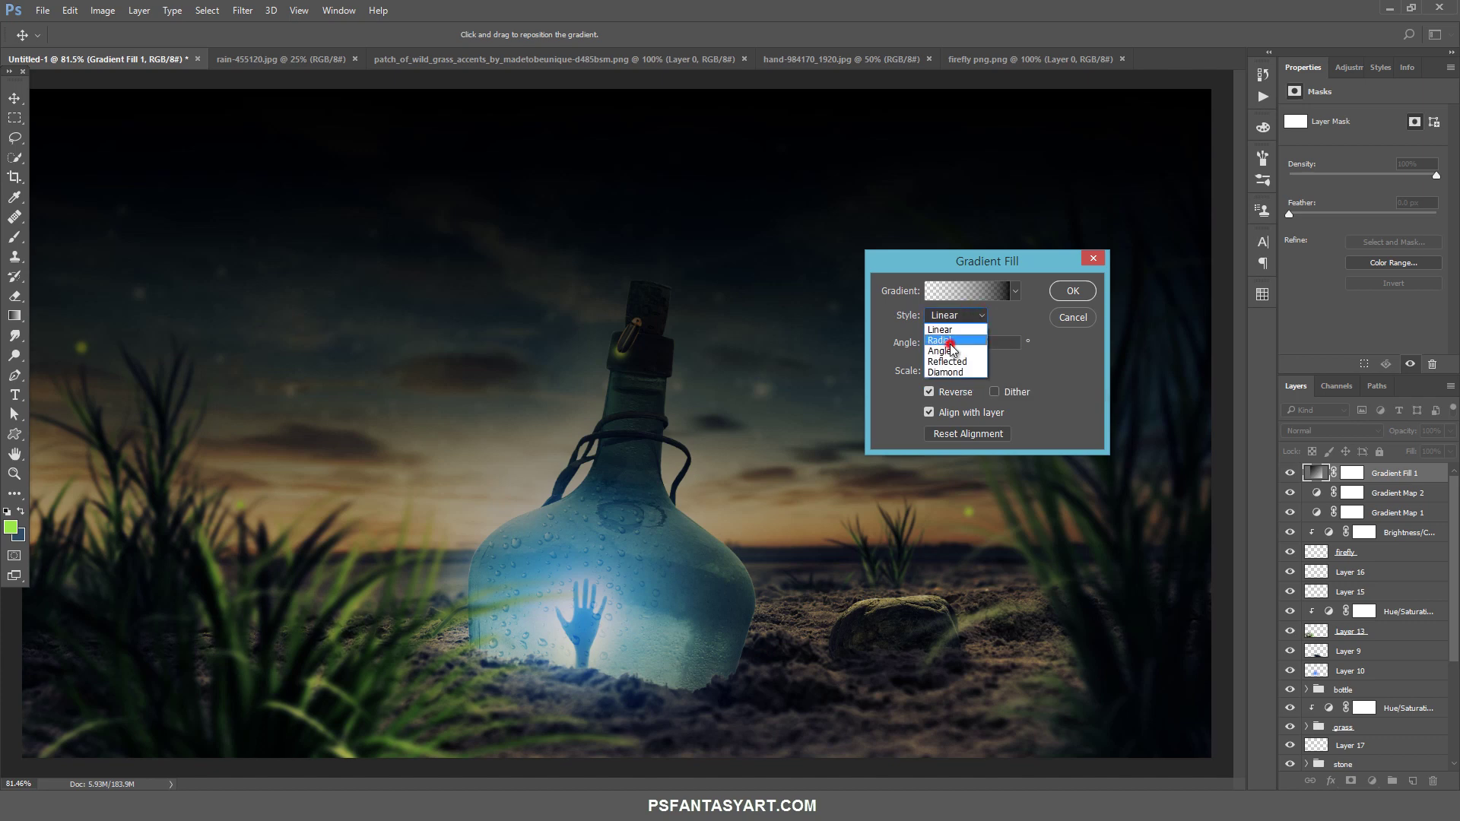
{"action": "left_click", "coordinate": [950, 341]}
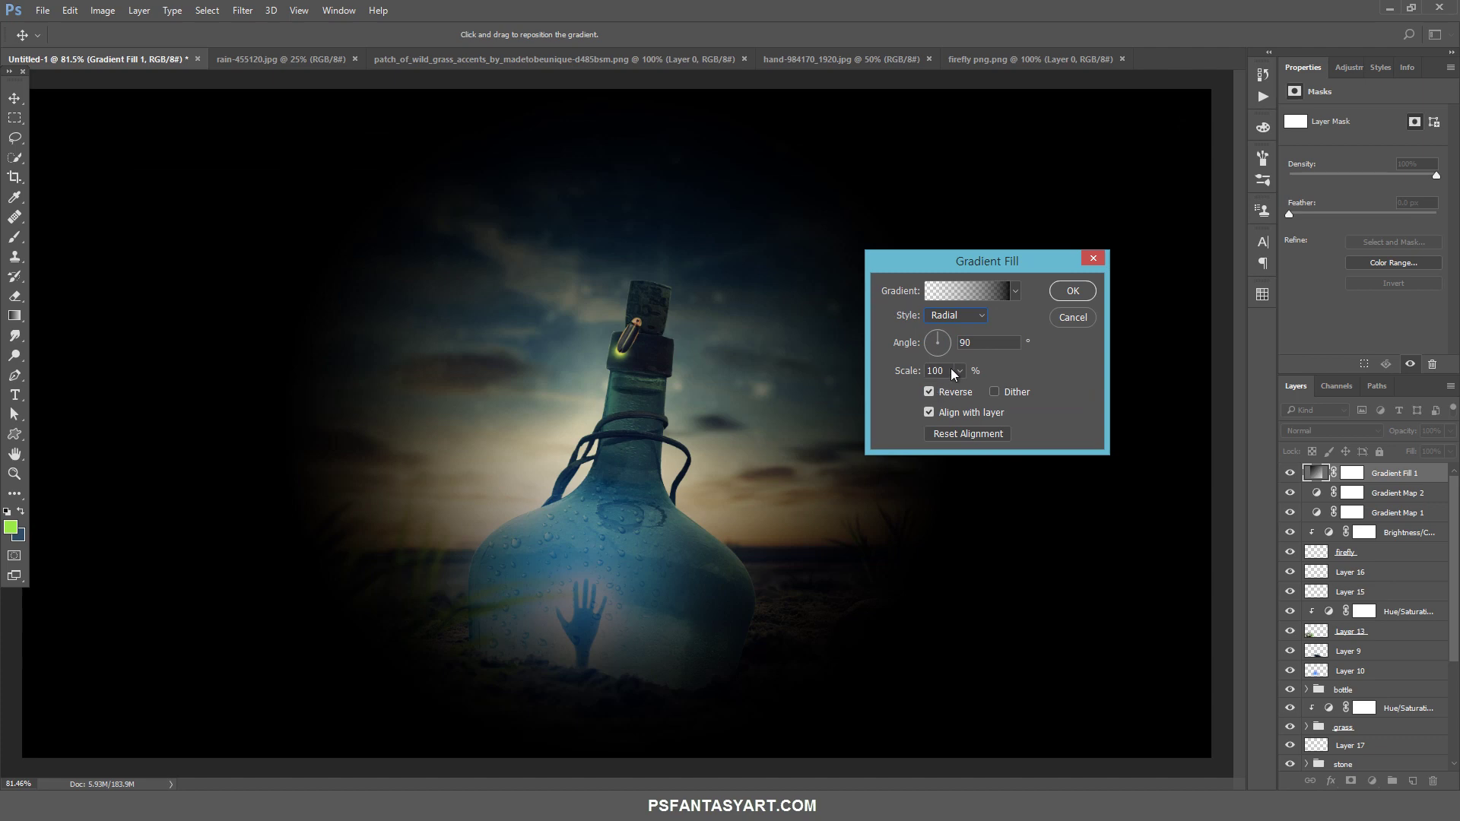
{"action": "left_click", "coordinate": [959, 371]}
{"action": "left_click_drag", "start_coordinate": [973, 394], "coordinate": [960, 391]}
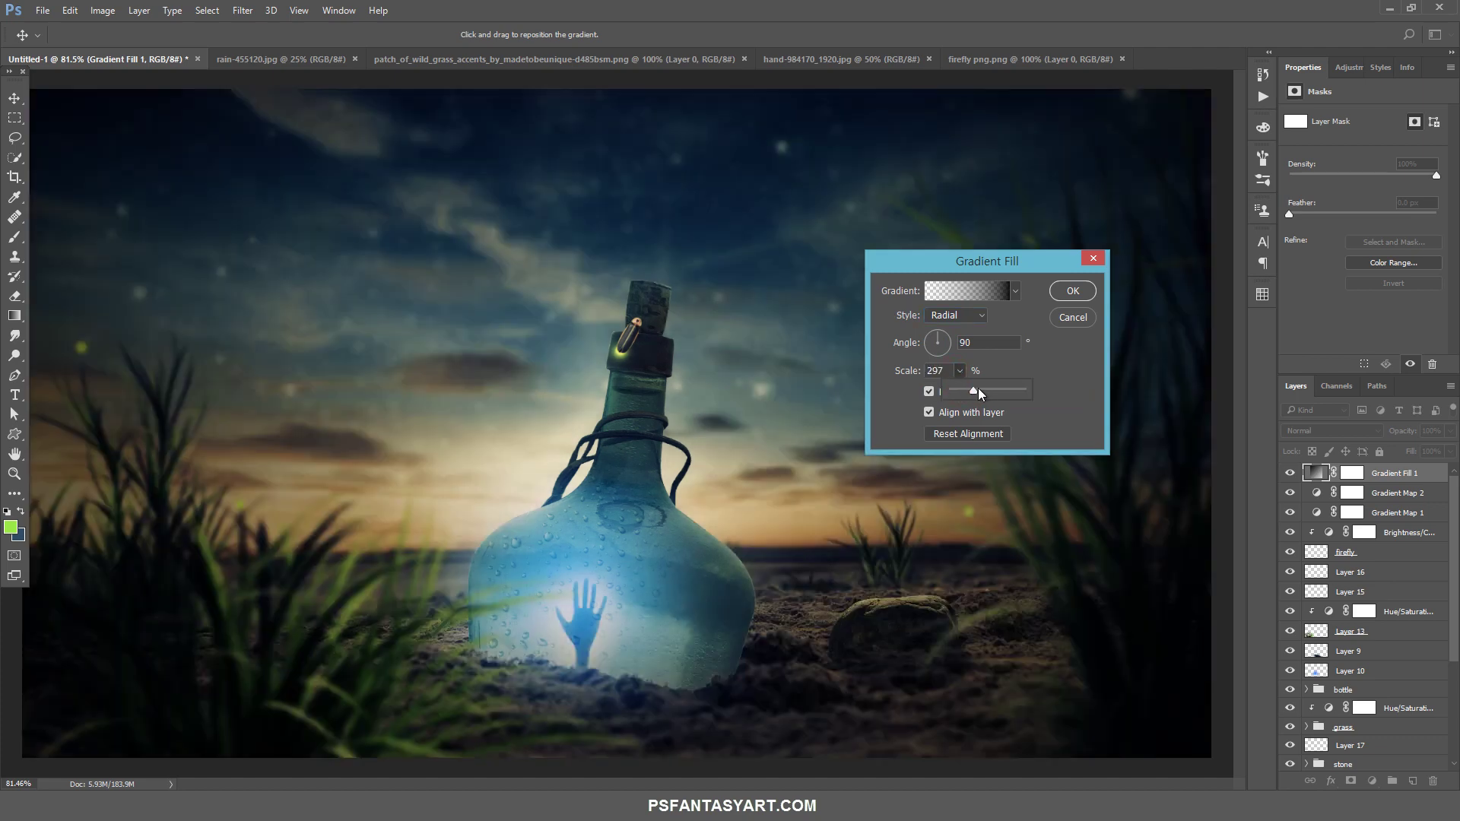
{"action": "left_click", "coordinate": [941, 370]}
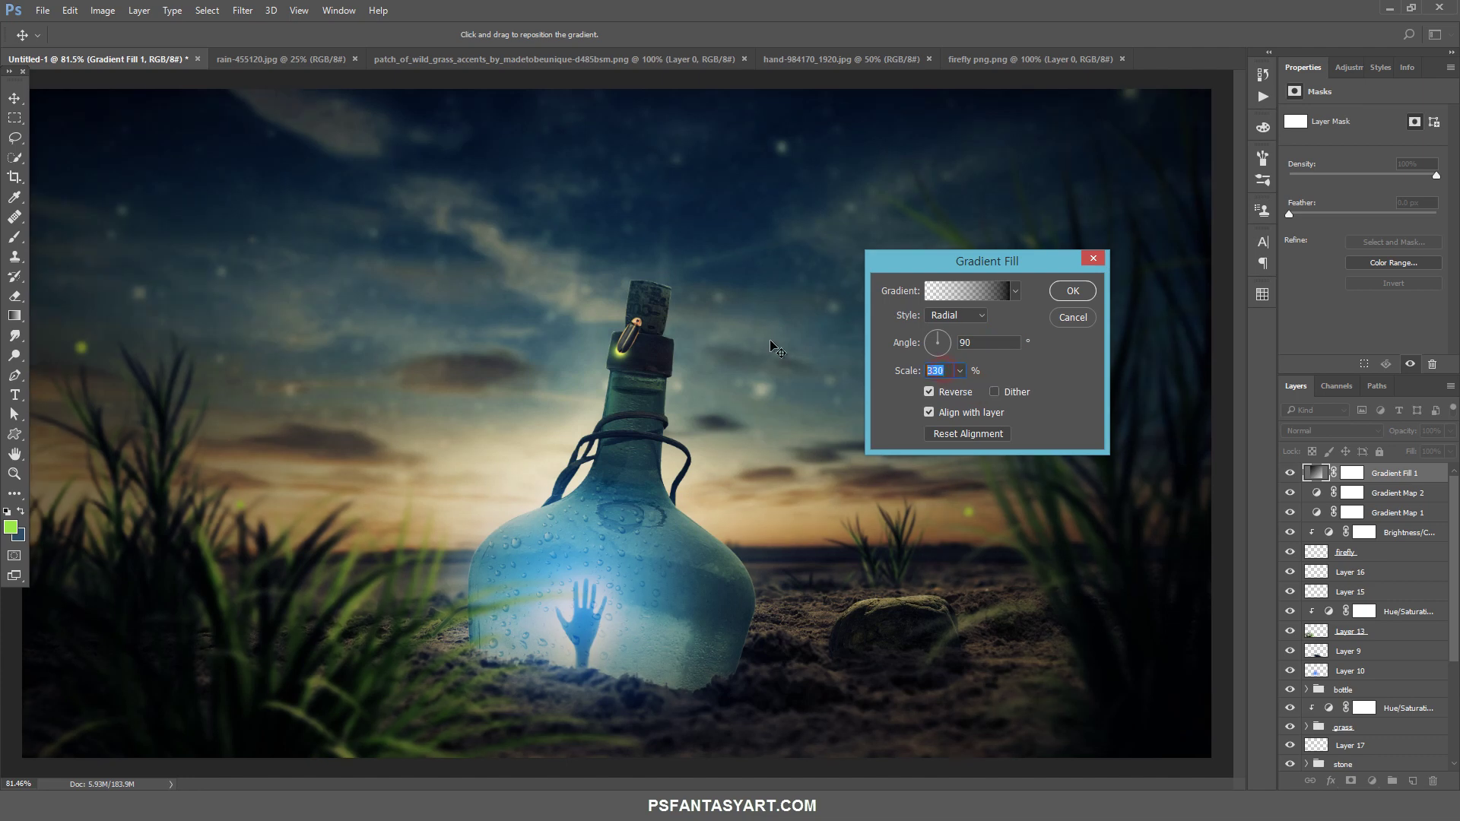
{"action": "type", "text": "300"}
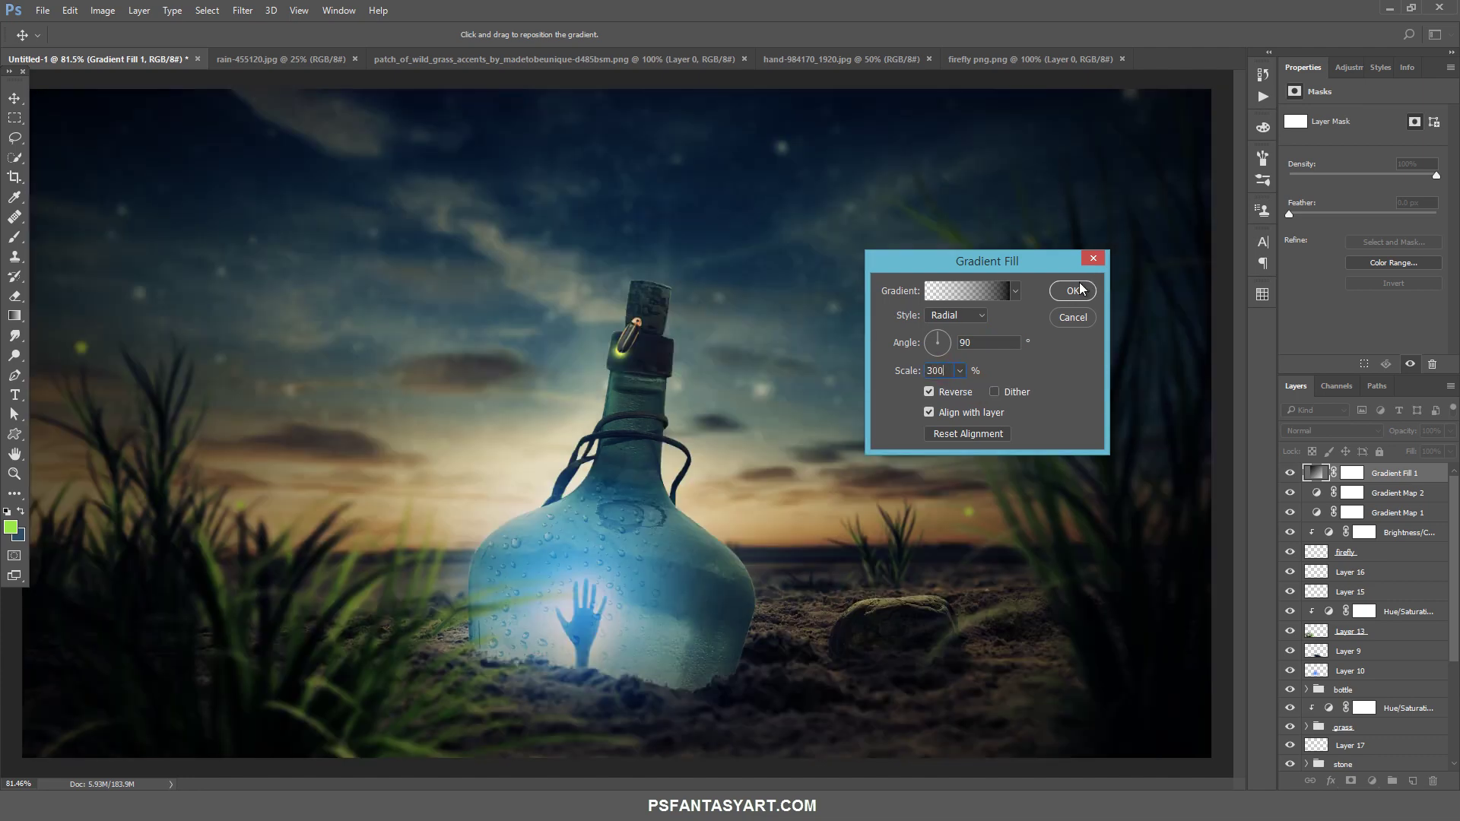
{"action": "left_click", "coordinate": [1081, 289]}
Blend the vignette fill in Soft Light at 46% opacity and compare before/after
{"action": "key", "text": "b"}
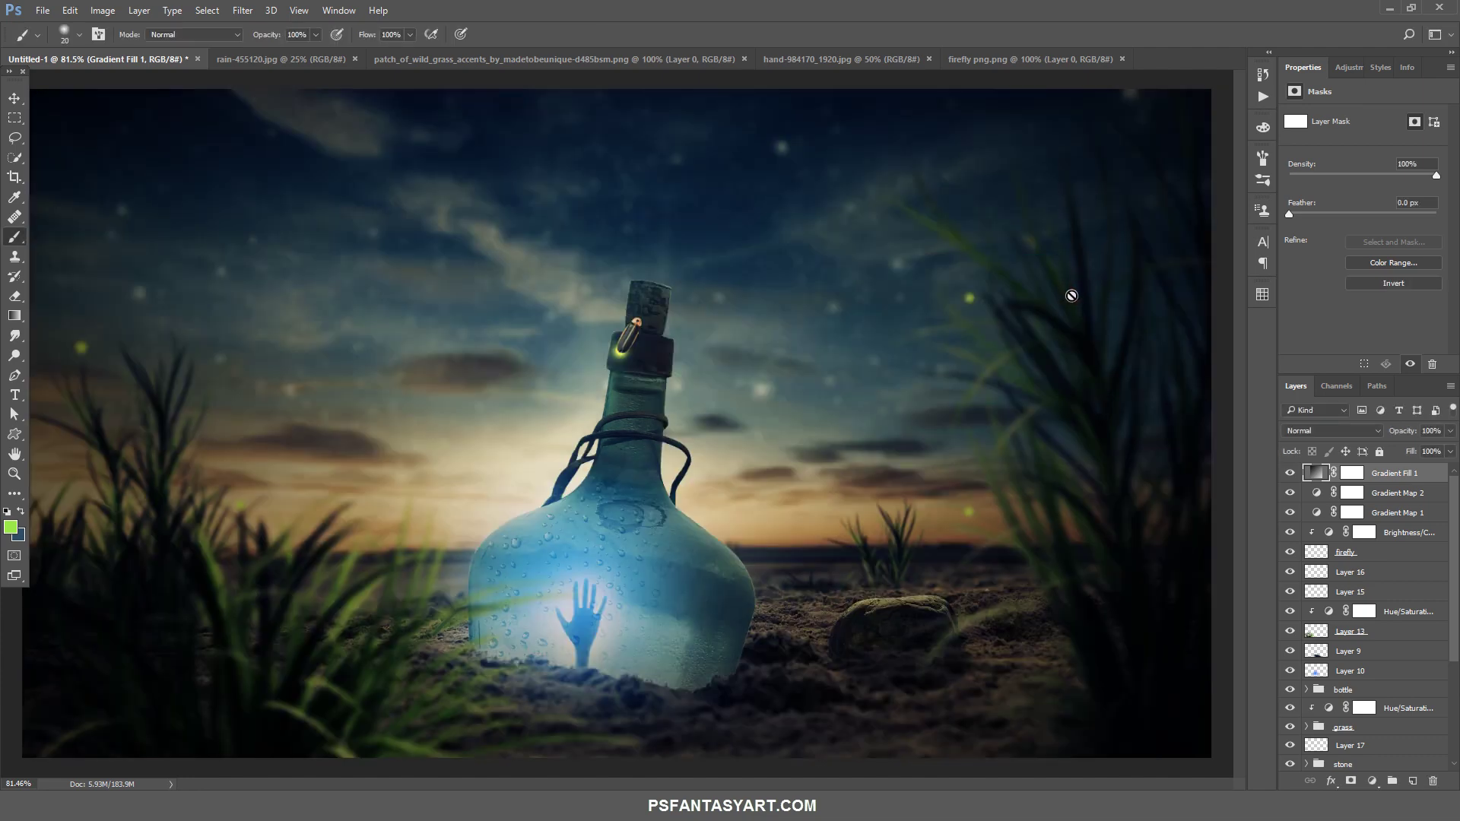
{"action": "left_click", "coordinate": [1318, 432]}
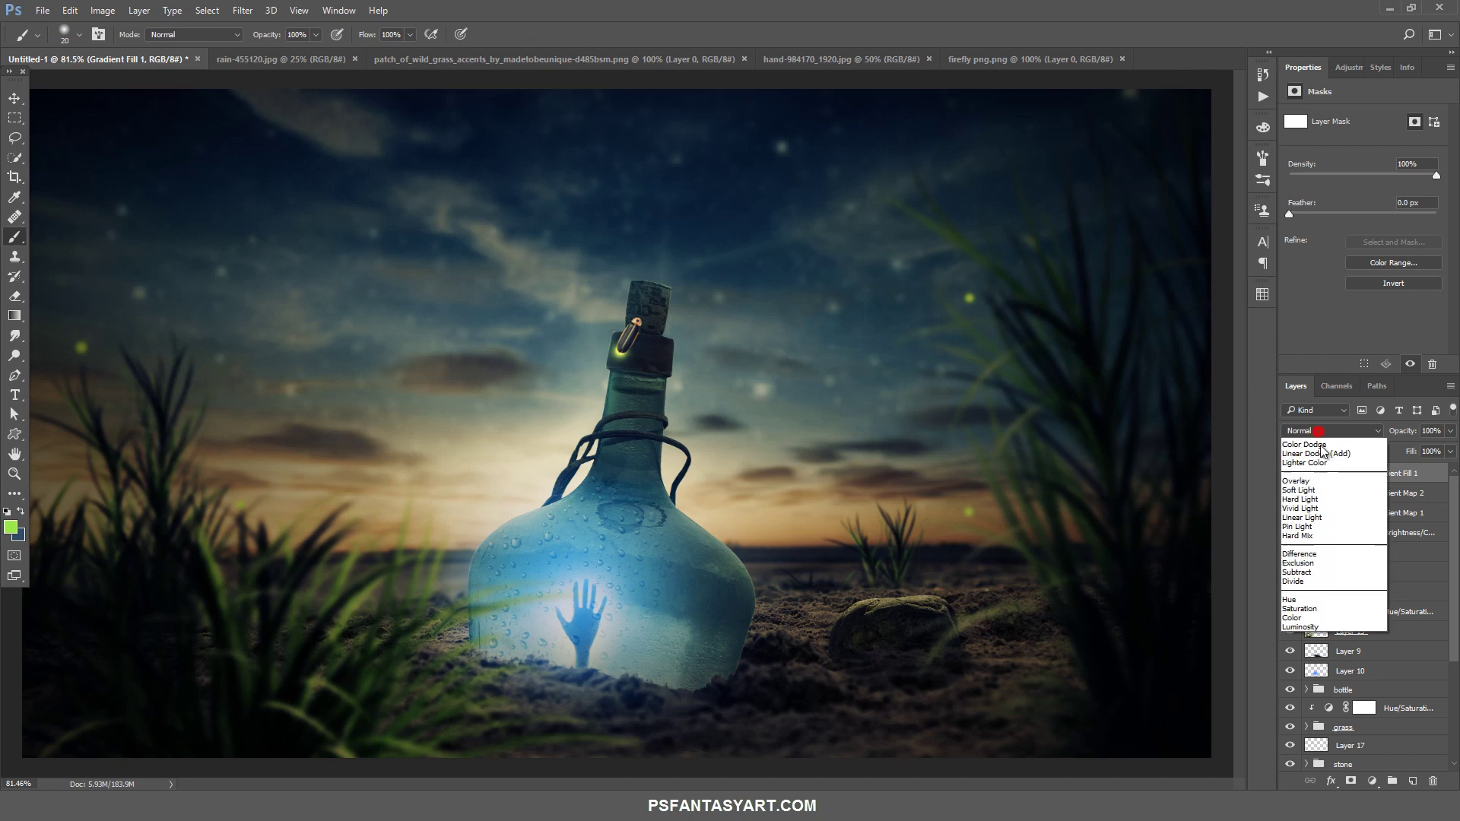
{"action": "left_click", "coordinate": [1300, 579]}
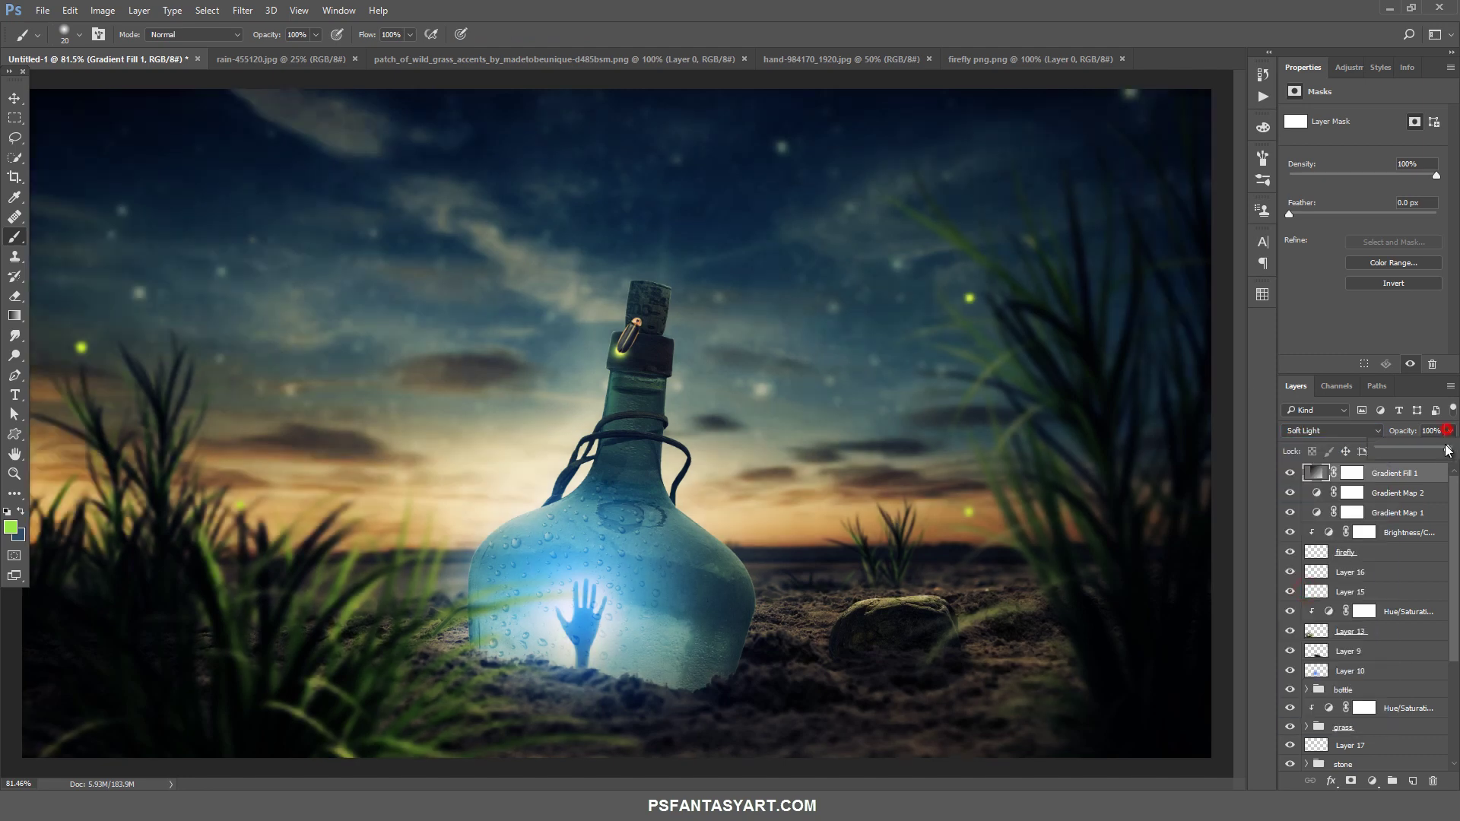
{"action": "left_click_drag", "start_coordinate": [1447, 451], "coordinate": [1424, 451]}
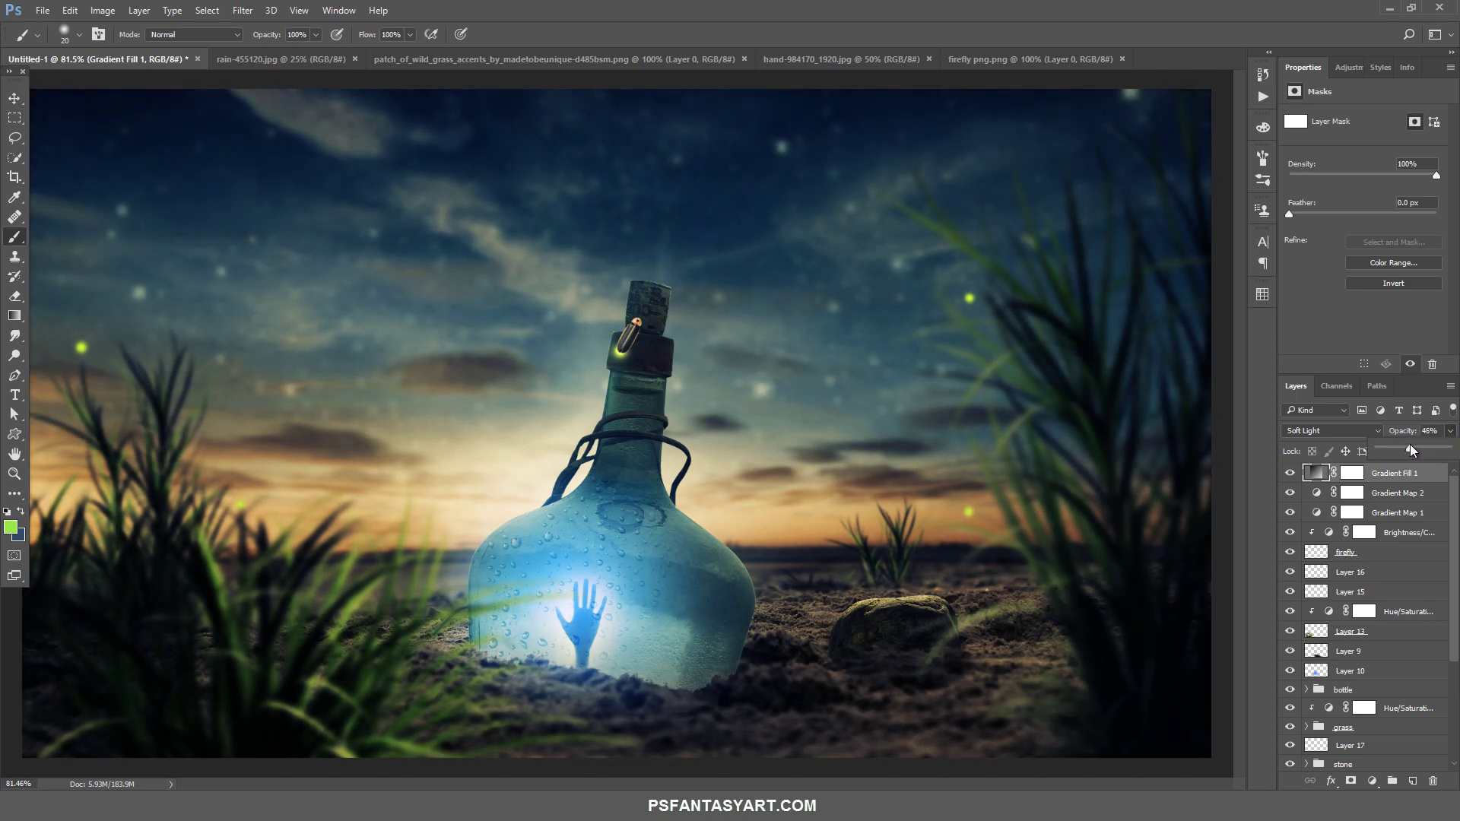
{"action": "left_click", "coordinate": [1292, 473]}
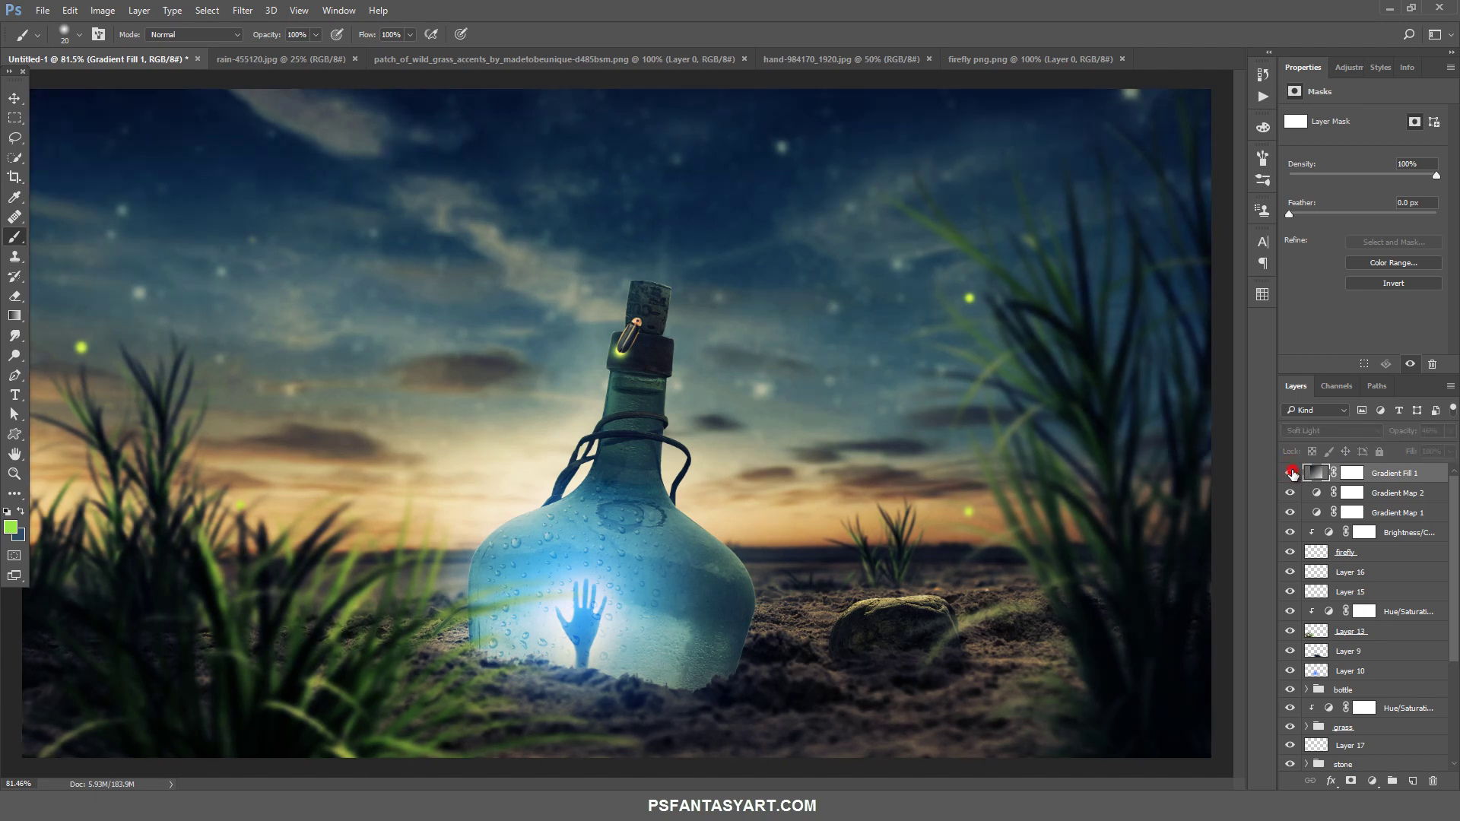
{"action": "left_click", "coordinate": [1292, 473]}
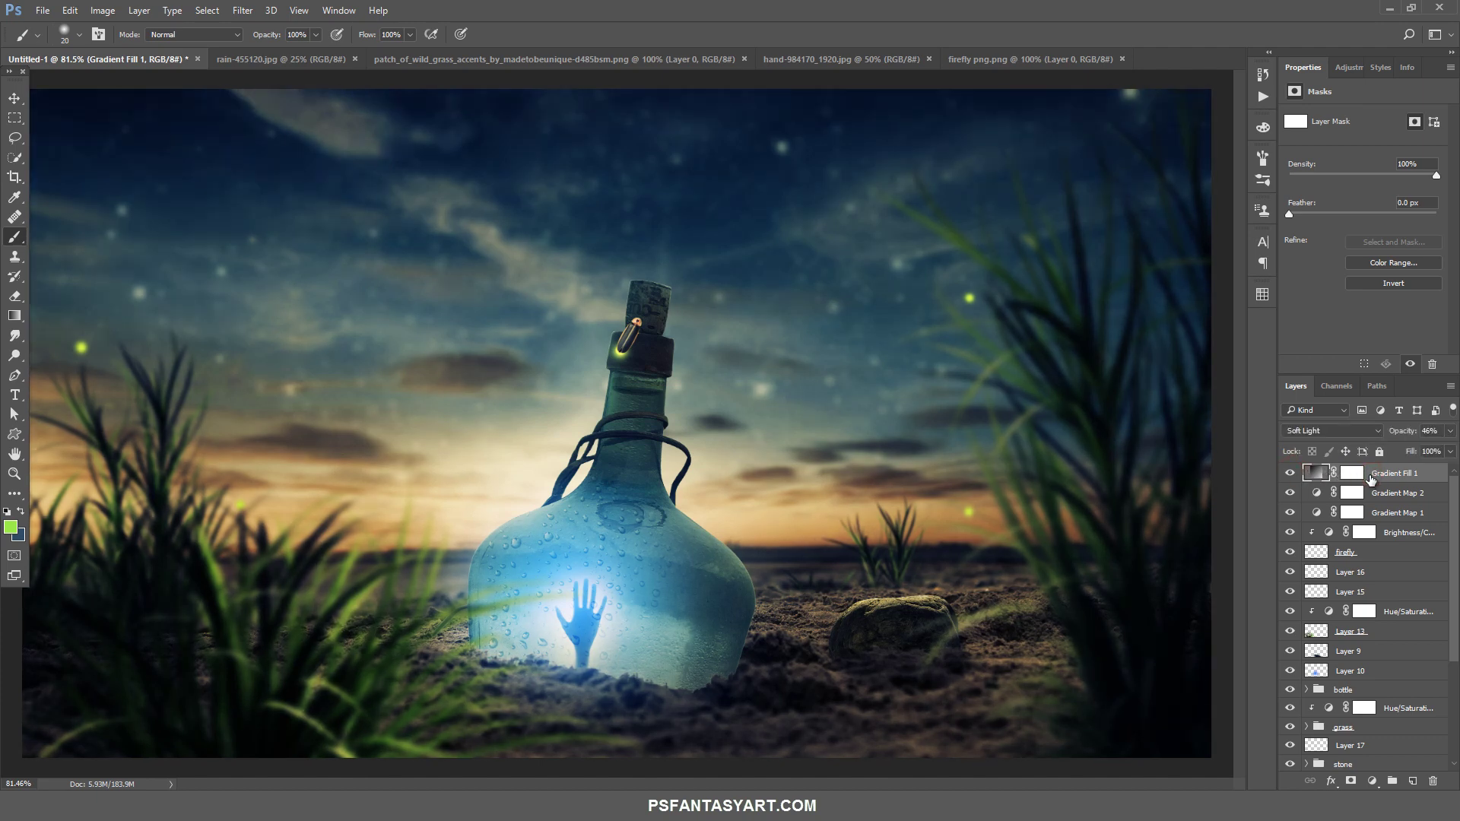
Add a Blue-channel Curves layer (0→19, 255→234) and stamp visible layers into Layer 18
{"action": "left_click", "coordinate": [1377, 783]}
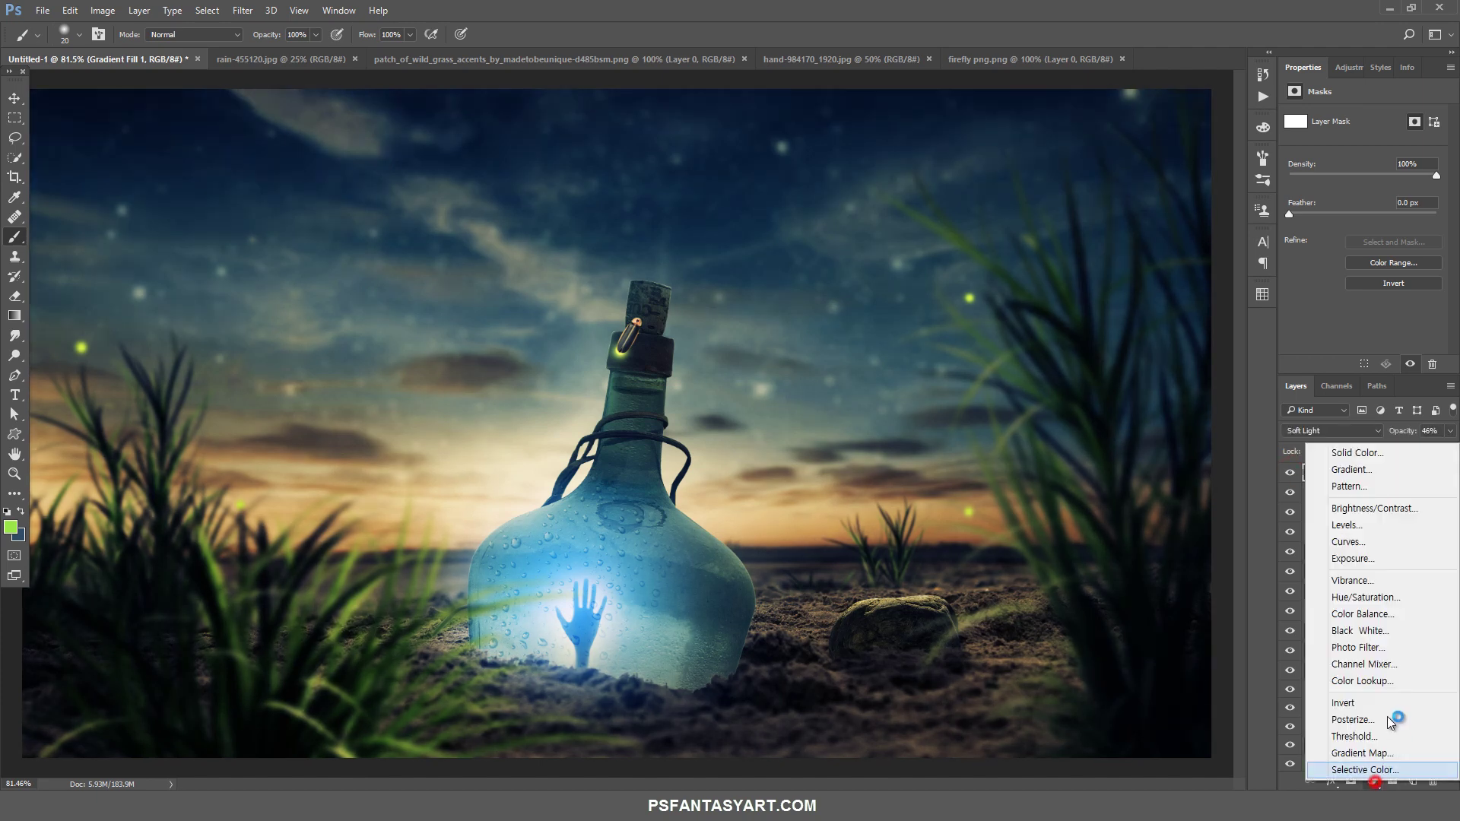
{"action": "left_click", "coordinate": [1359, 537]}
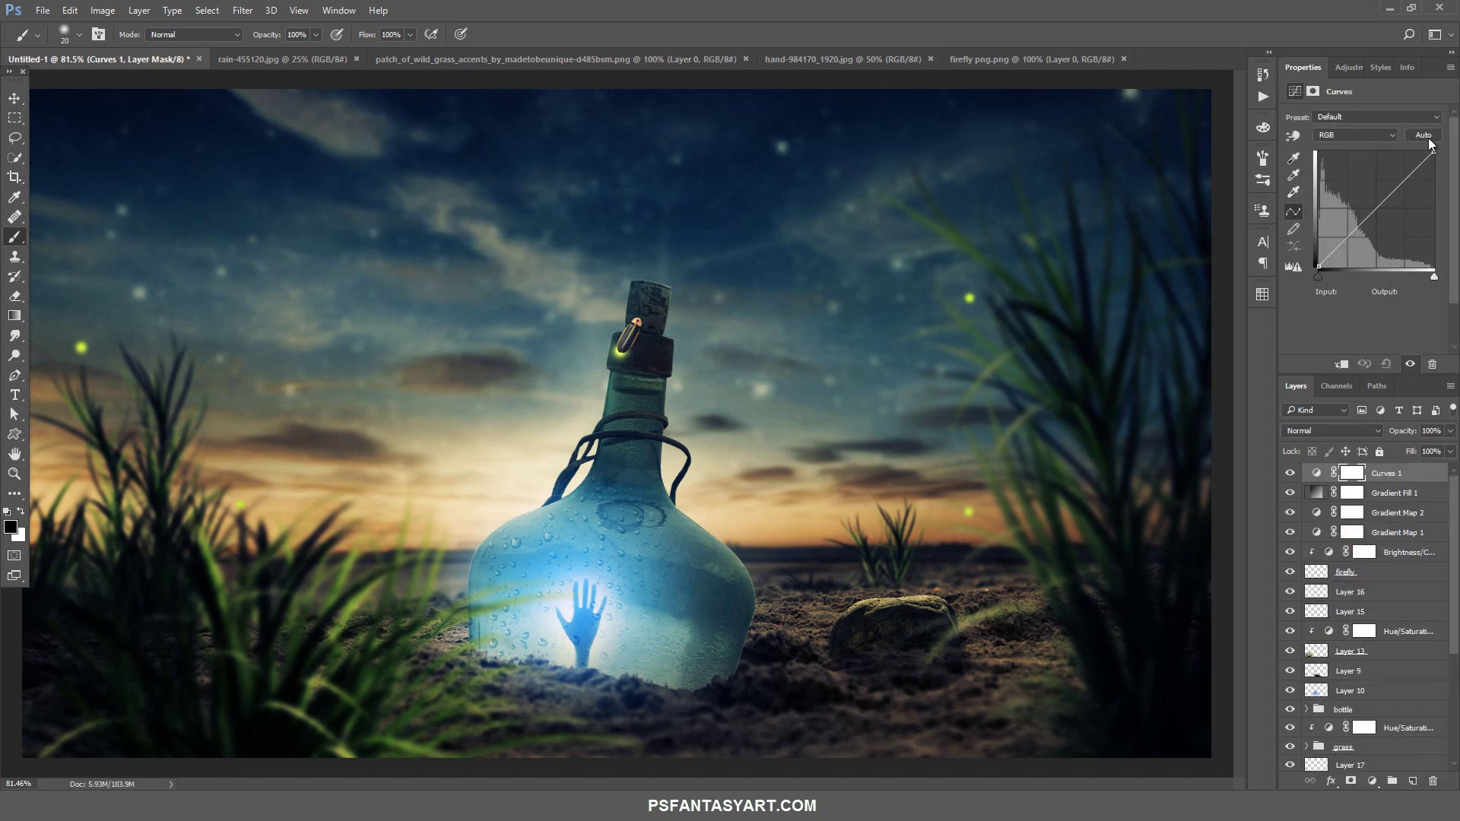
{"action": "left_click", "coordinate": [1342, 135]}
{"action": "left_click", "coordinate": [1343, 176]}
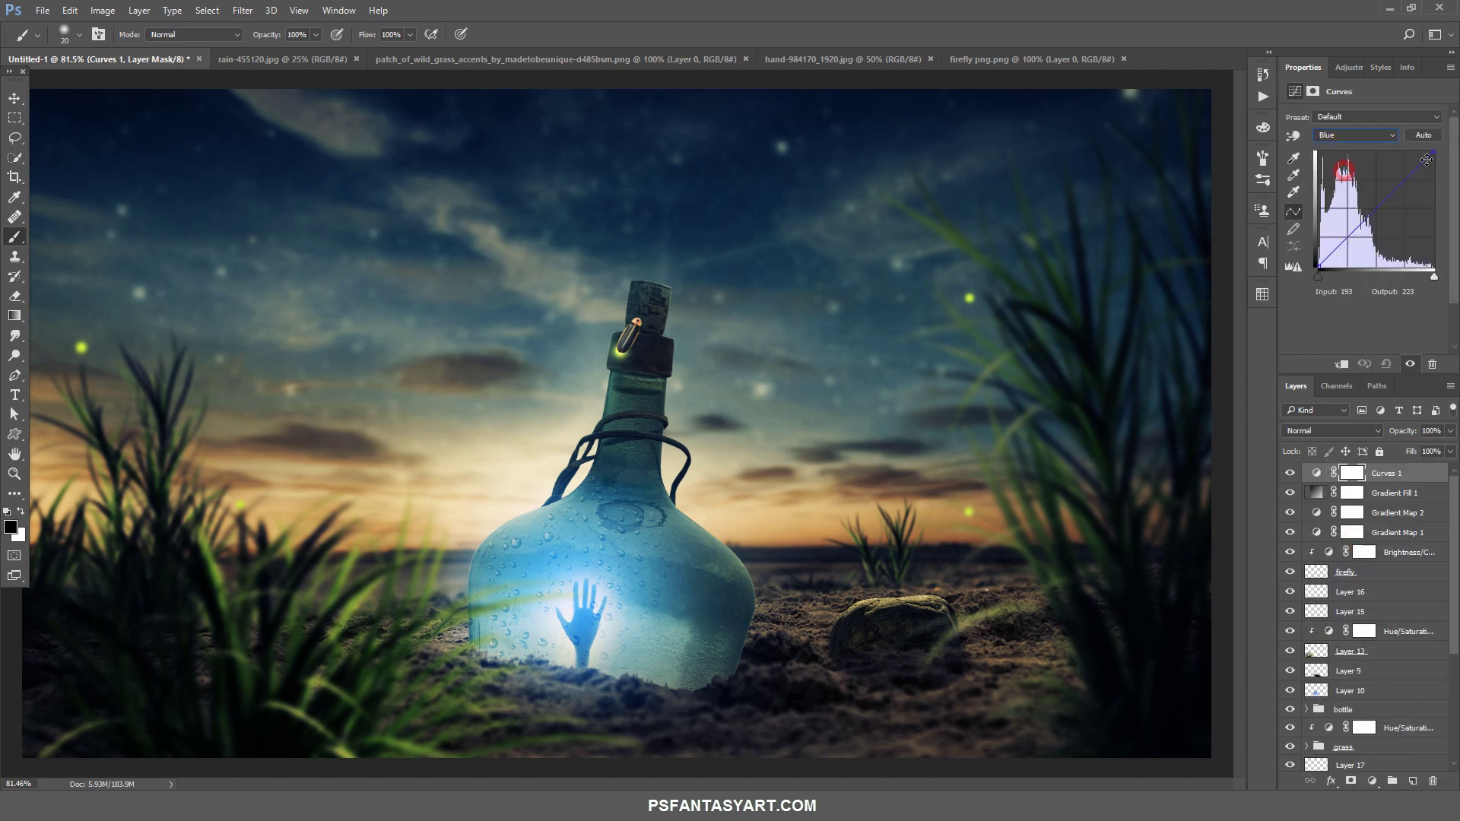
{"action": "left_click_drag", "start_coordinate": [1433, 152], "coordinate": [1446, 168]}
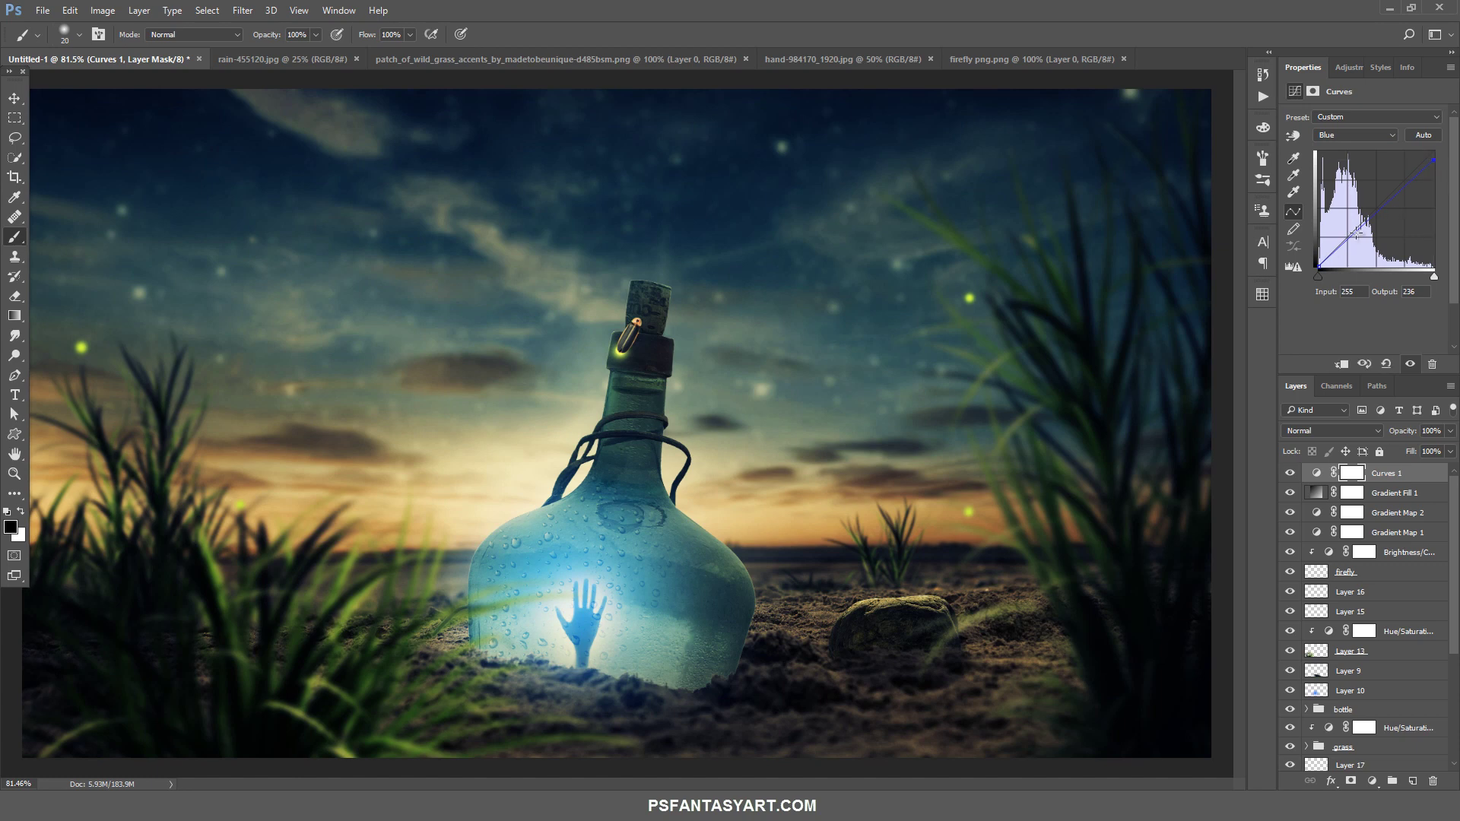
{"action": "left_click_drag", "start_coordinate": [1317, 267], "coordinate": [1310, 261]}
{"action": "left_click", "coordinate": [1438, 157]}
{"action": "left_click_drag", "start_coordinate": [1438, 158], "coordinate": [1436, 159]}
{"action": "key", "text": "ctrl+shift+alt+e"}
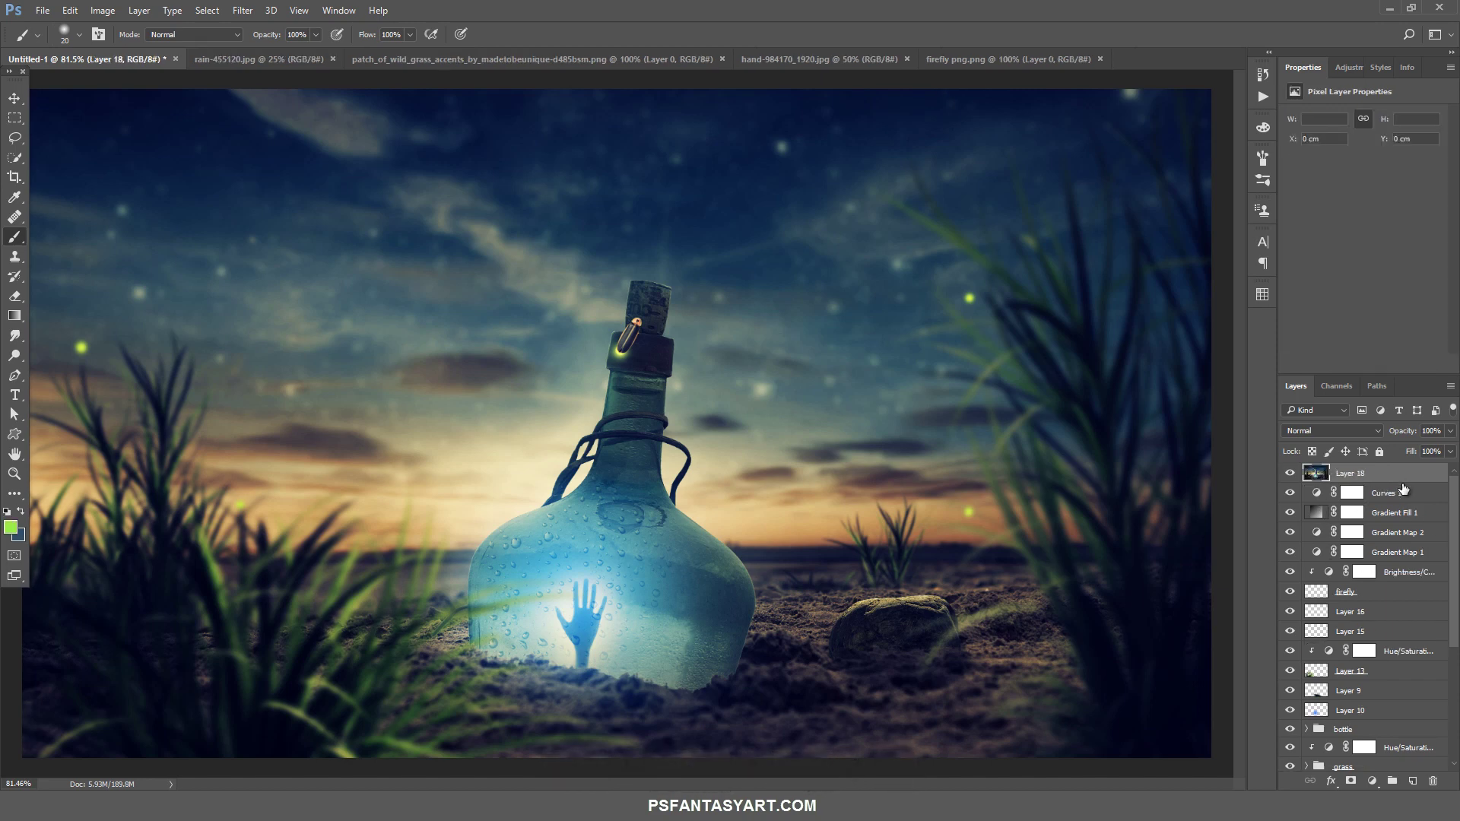
Convert the stamped layer to a smart object and apply a 5-pixel Gaussian Blur
{"action": "right_click", "coordinate": [1402, 475]}
{"action": "left_click", "coordinate": [1299, 281]}
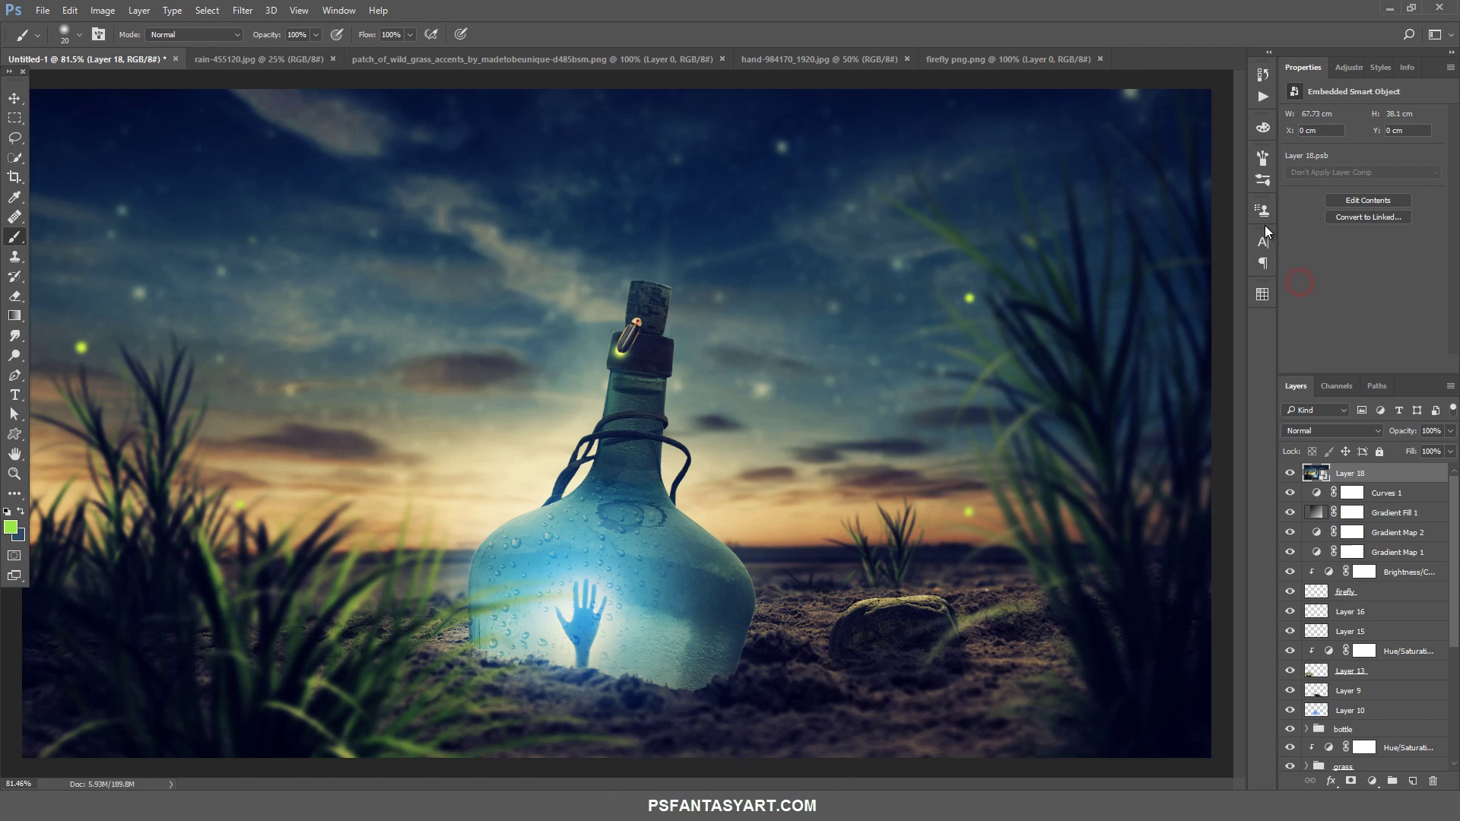
{"action": "left_click", "coordinate": [243, 10]}
{"action": "left_click", "coordinate": [183, 235]}
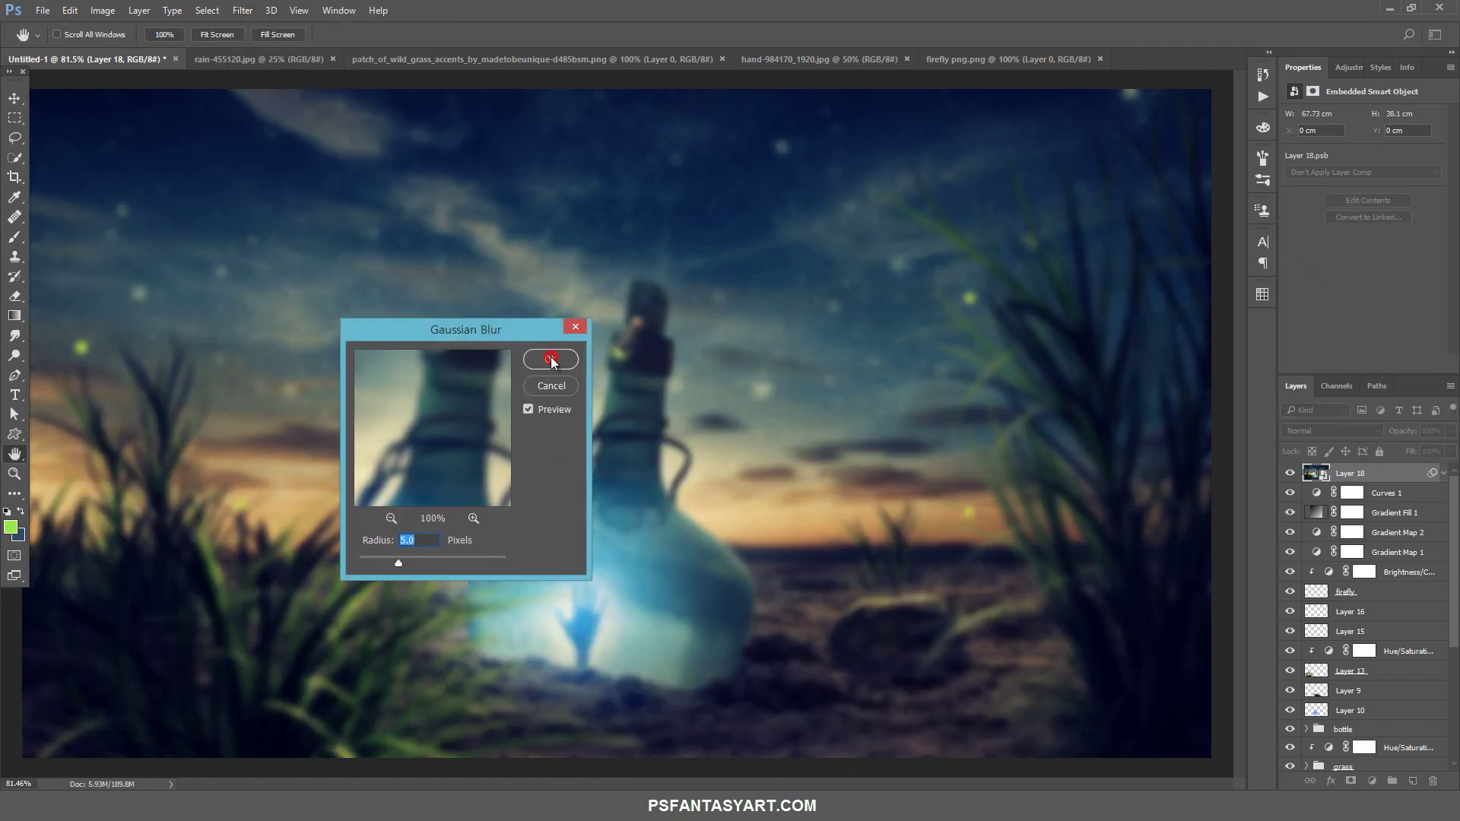
{"action": "left_click", "coordinate": [551, 360]}
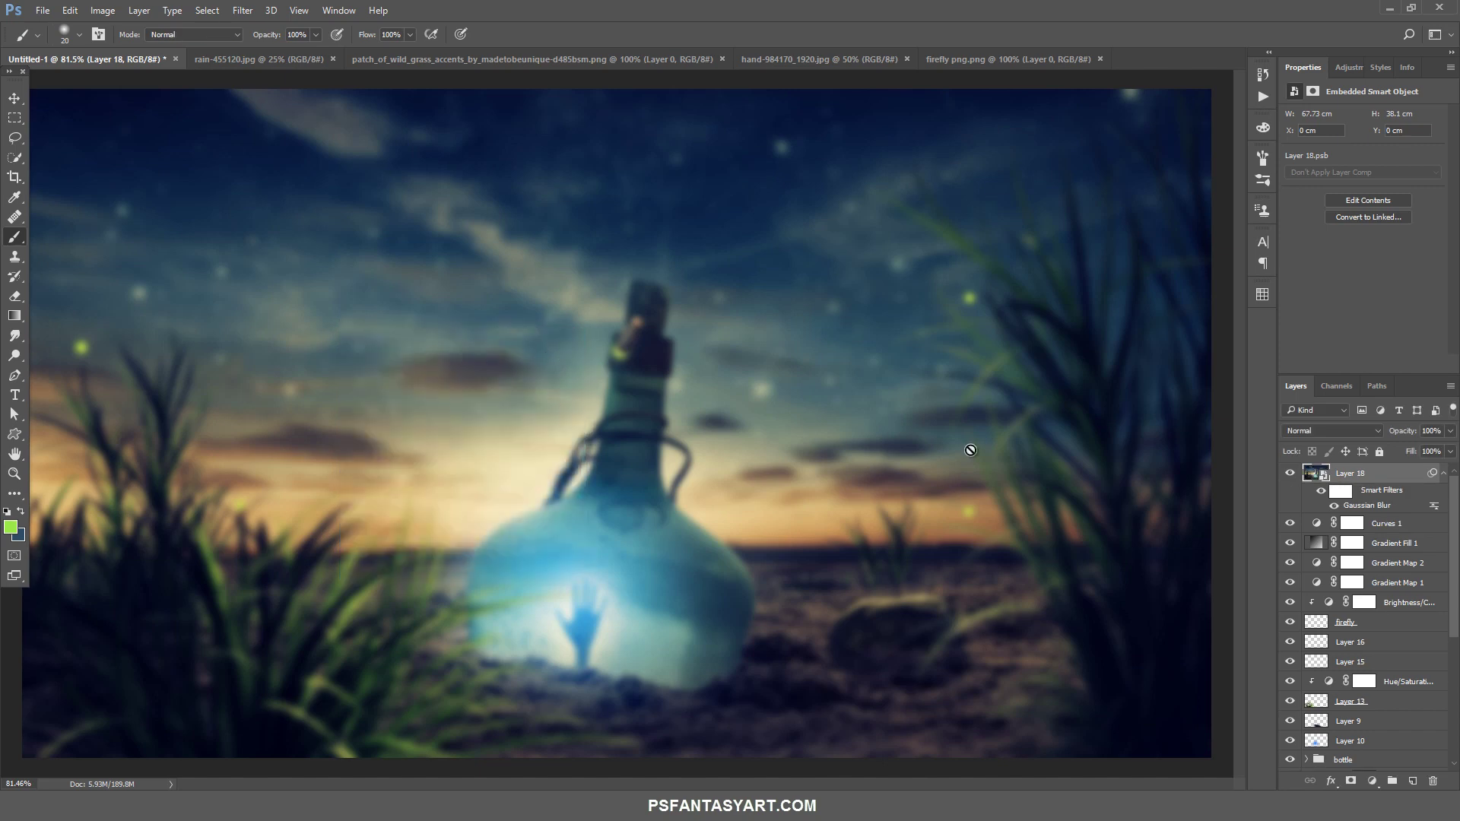
Set the blurred layer to 10% opacity and stamp a new merged layer on top
{"action": "left_click", "coordinate": [1429, 430]}
{"action": "type", "text": "10"}
{"action": "key", "text": "Return"}
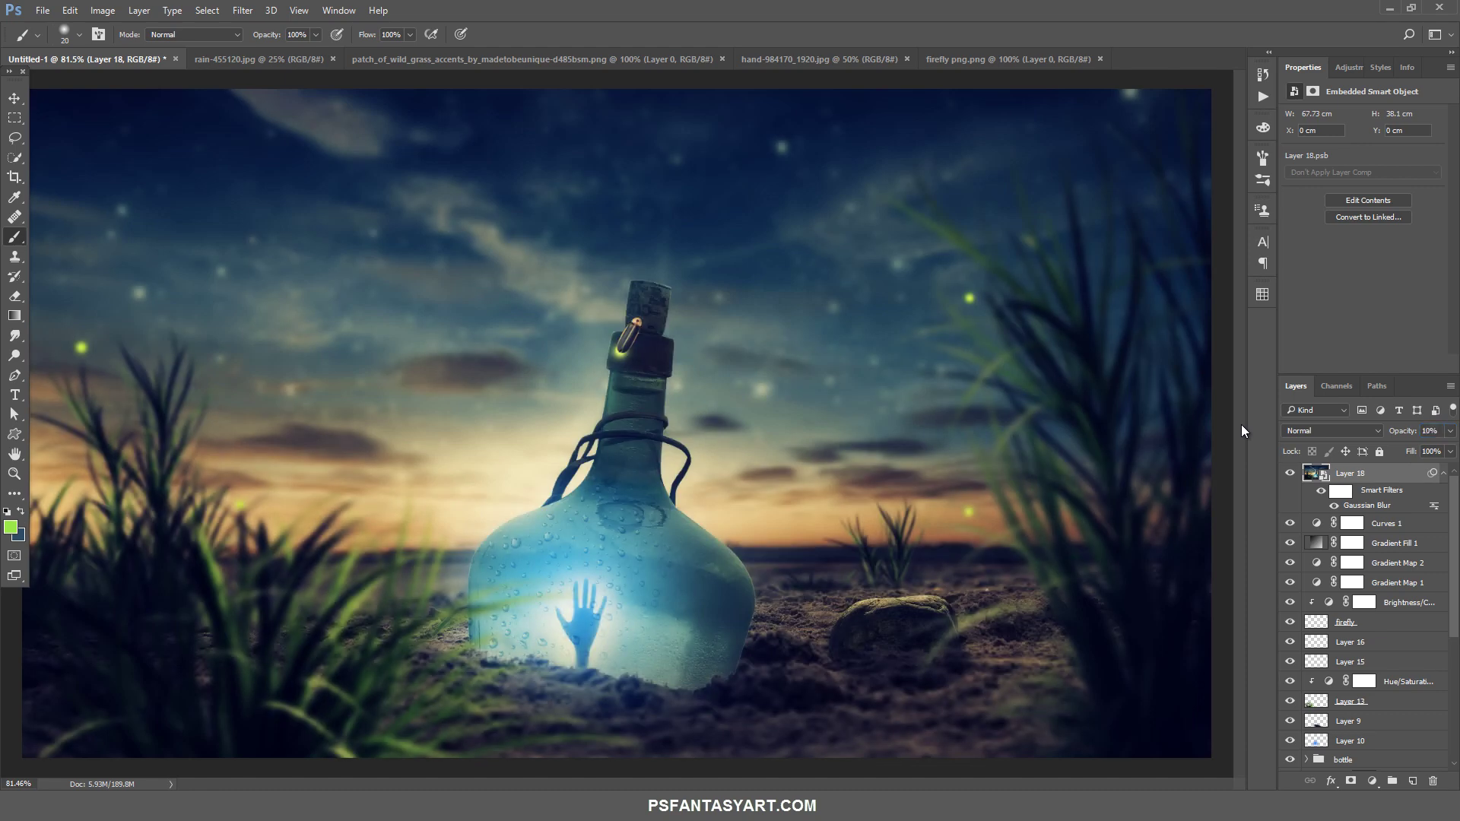
{"action": "key", "text": "ctrl+shift+alt+e"}
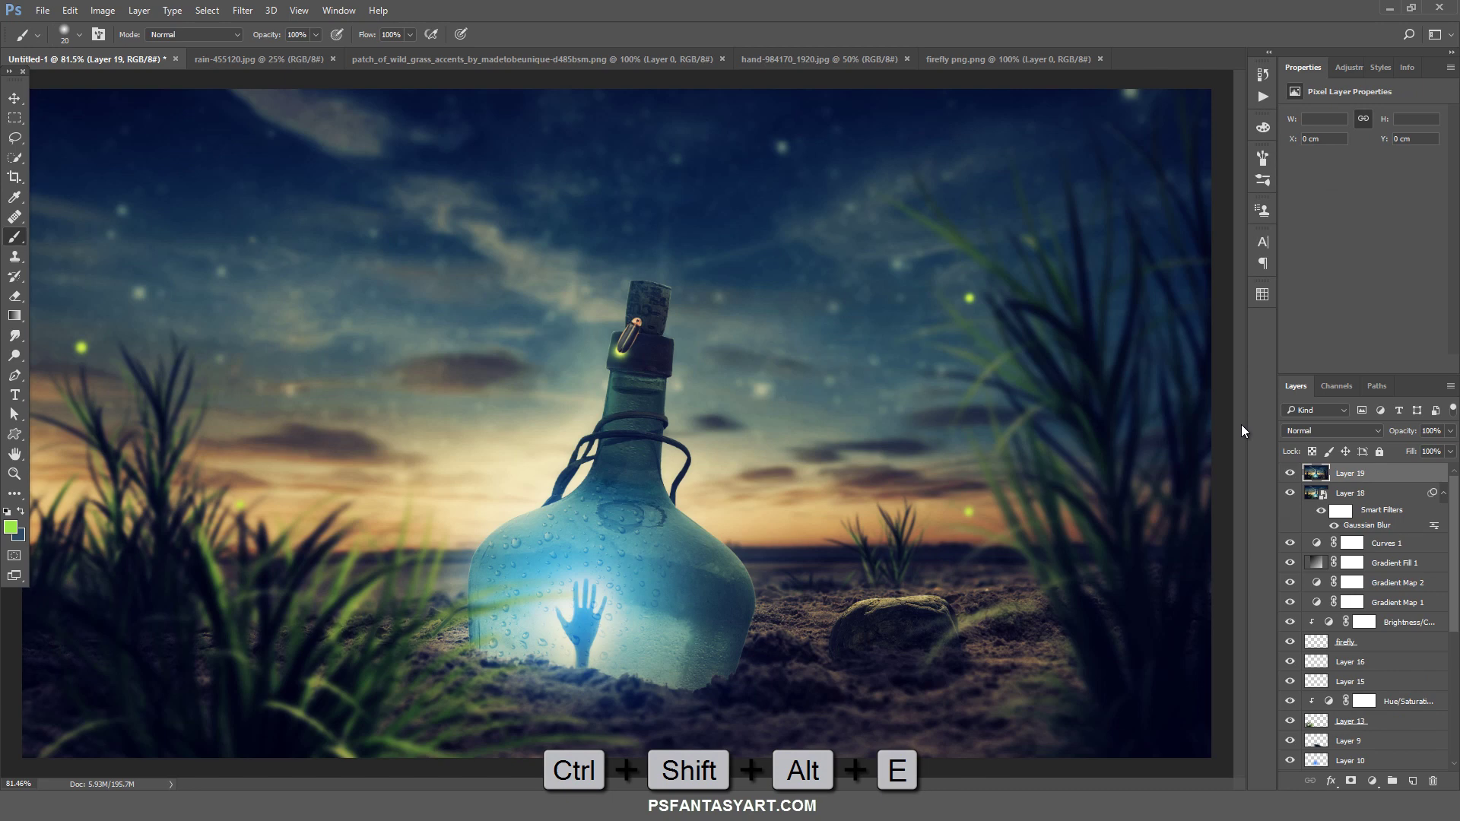
Make Layer 19 a smart object; in Camera Raw cool the temperature, tint greener, brighten highlights
{"action": "right_click", "coordinate": [1361, 472]}
{"action": "left_click", "coordinate": [1206, 281]}
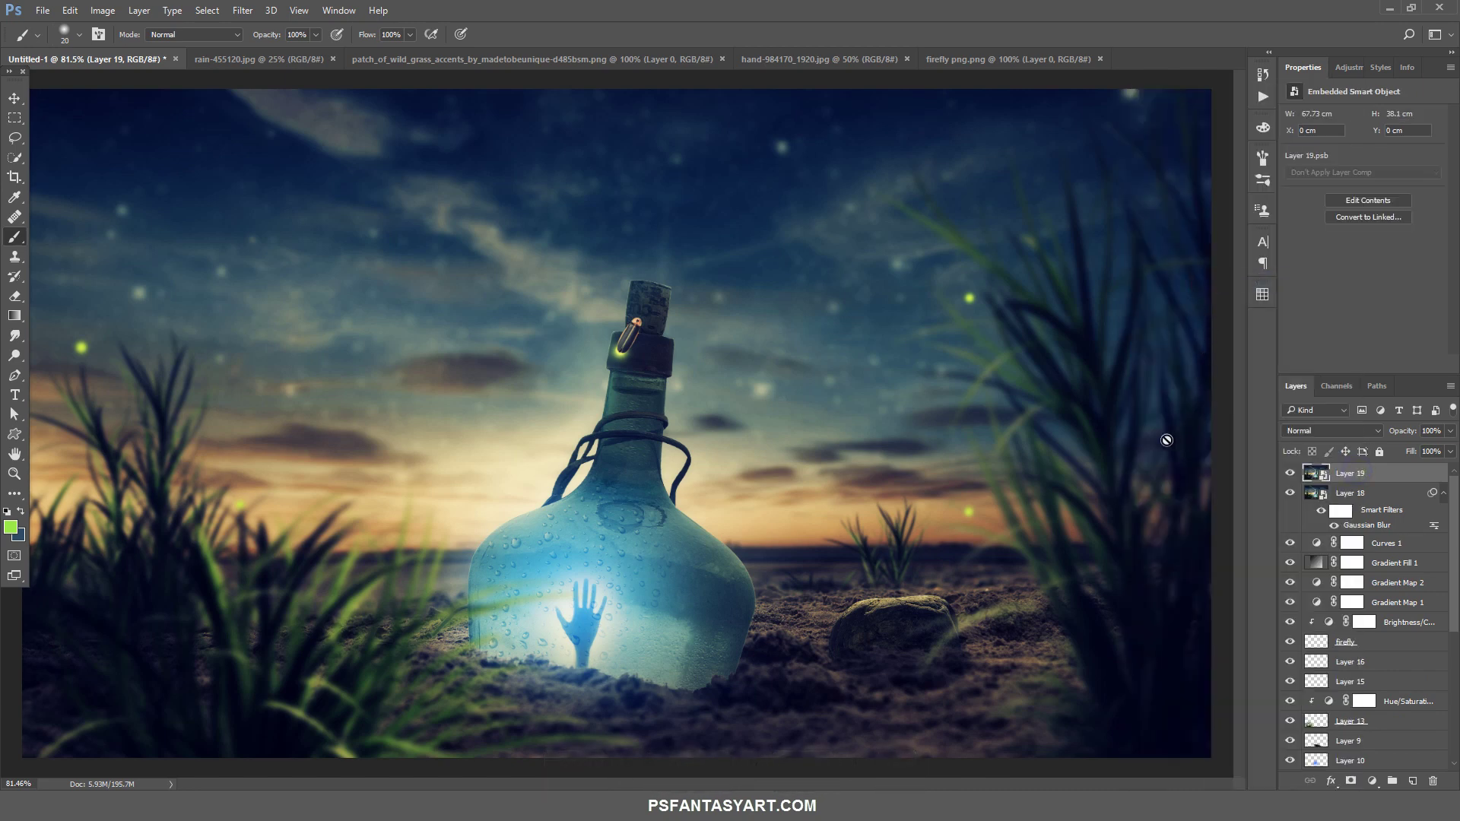
{"action": "left_click", "coordinate": [245, 11]}
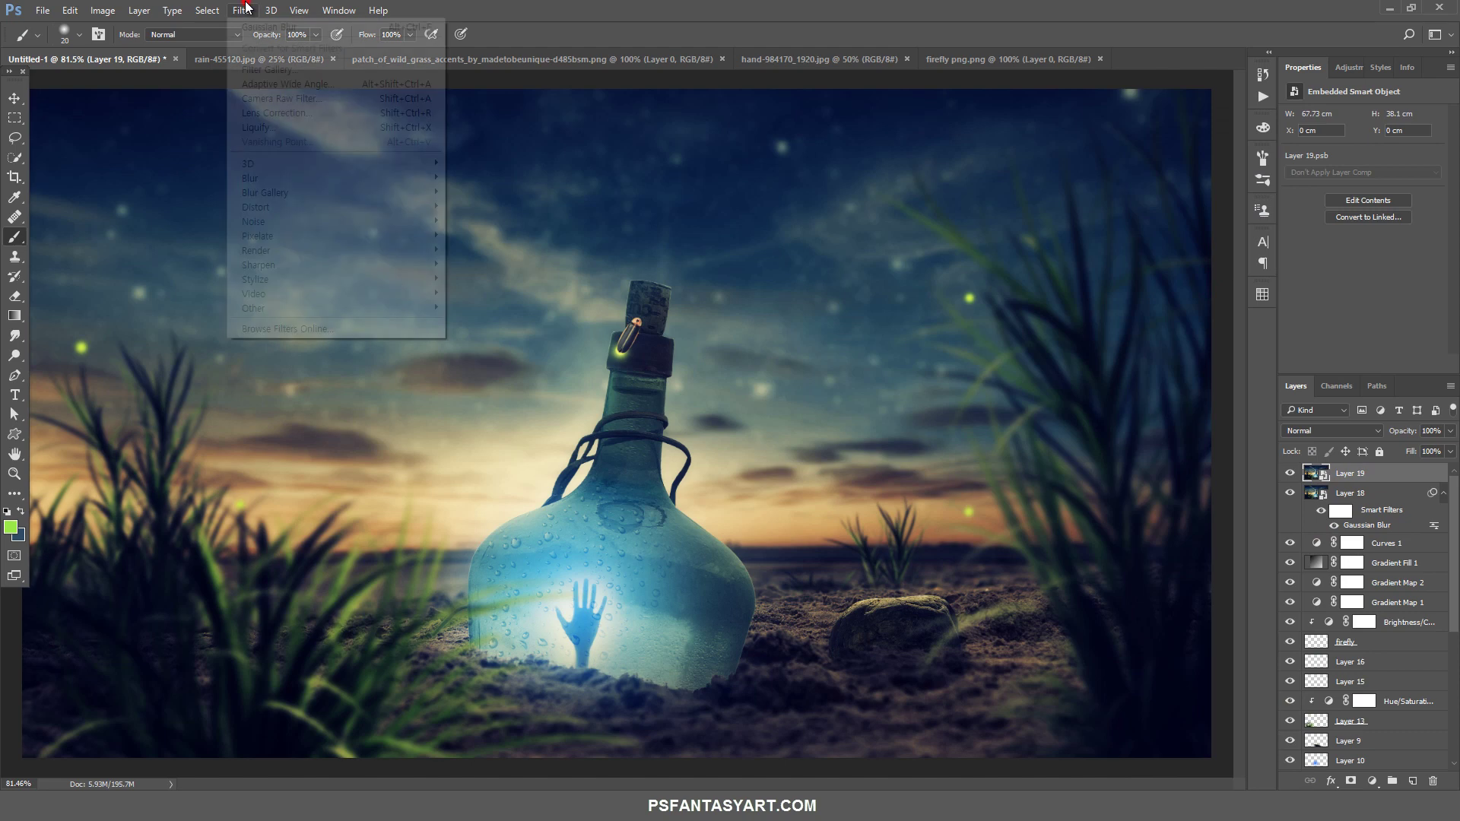
{"action": "left_click", "coordinate": [279, 98]}
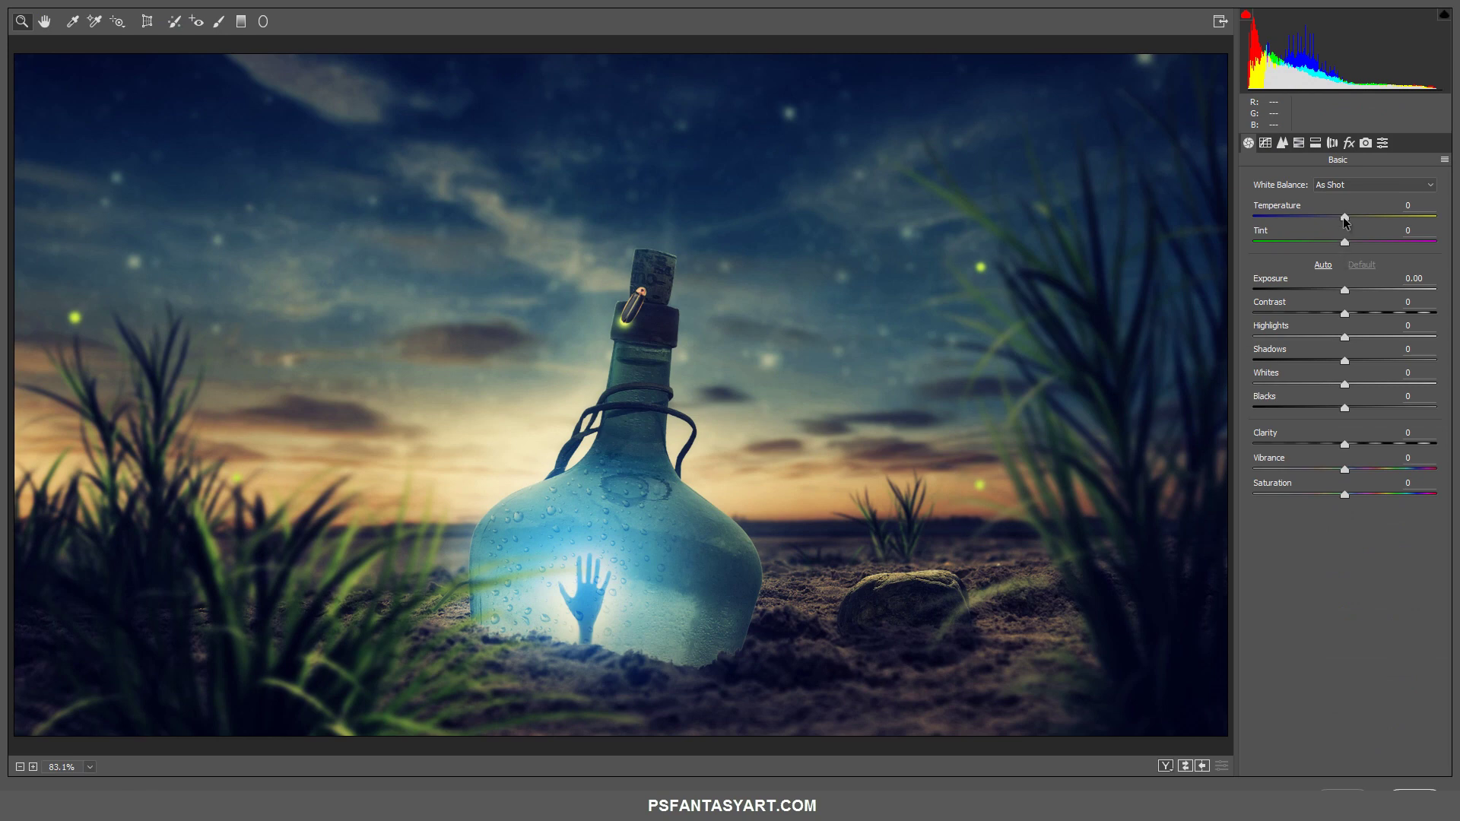
{"action": "left_click_drag", "start_coordinate": [1344, 217], "coordinate": [1340, 219]}
{"action": "left_click_drag", "start_coordinate": [1344, 241], "coordinate": [1336, 240]}
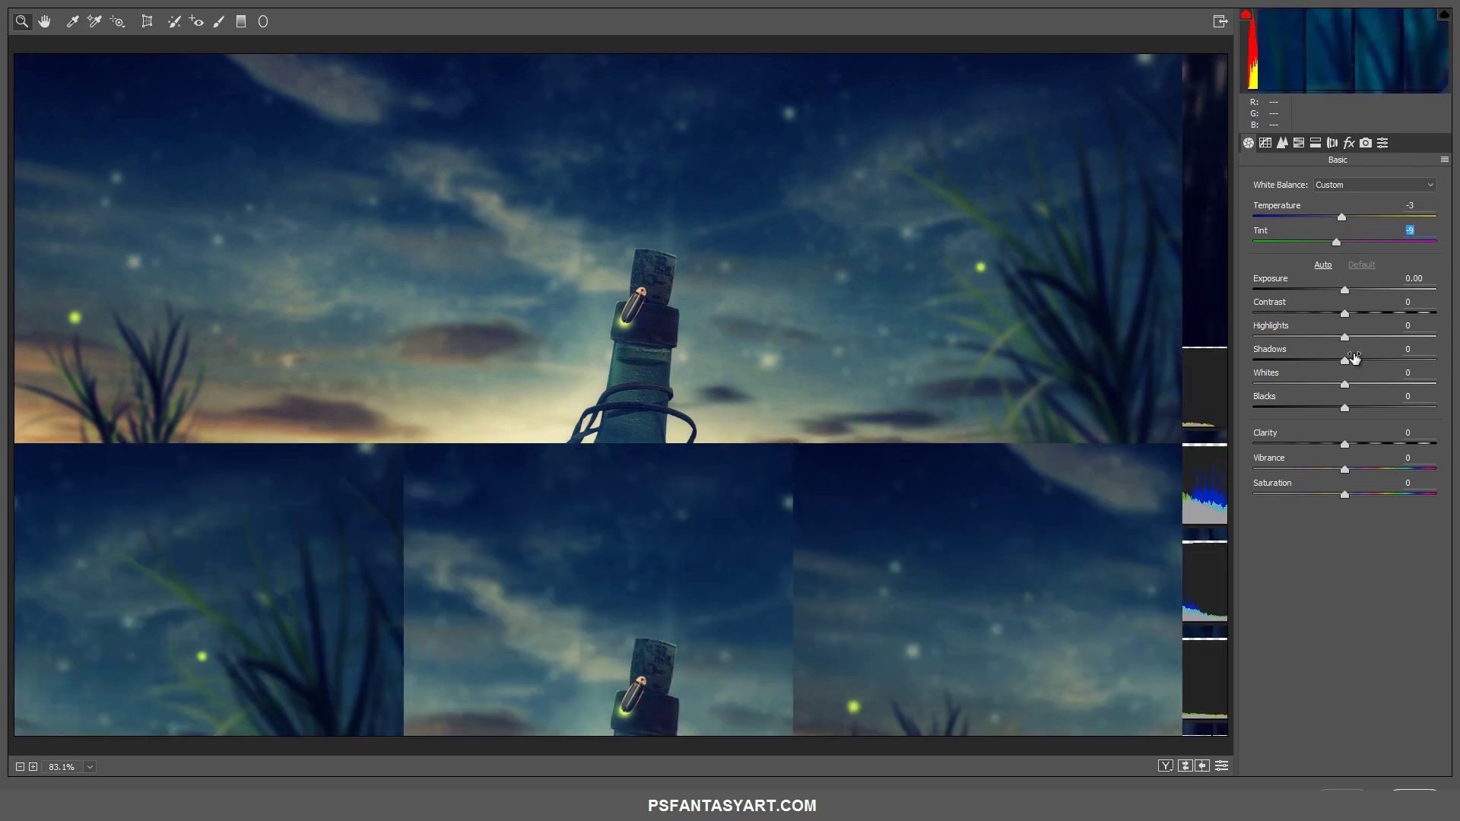
{"action": "left_click_drag", "start_coordinate": [1344, 335], "coordinate": [1353, 344]}
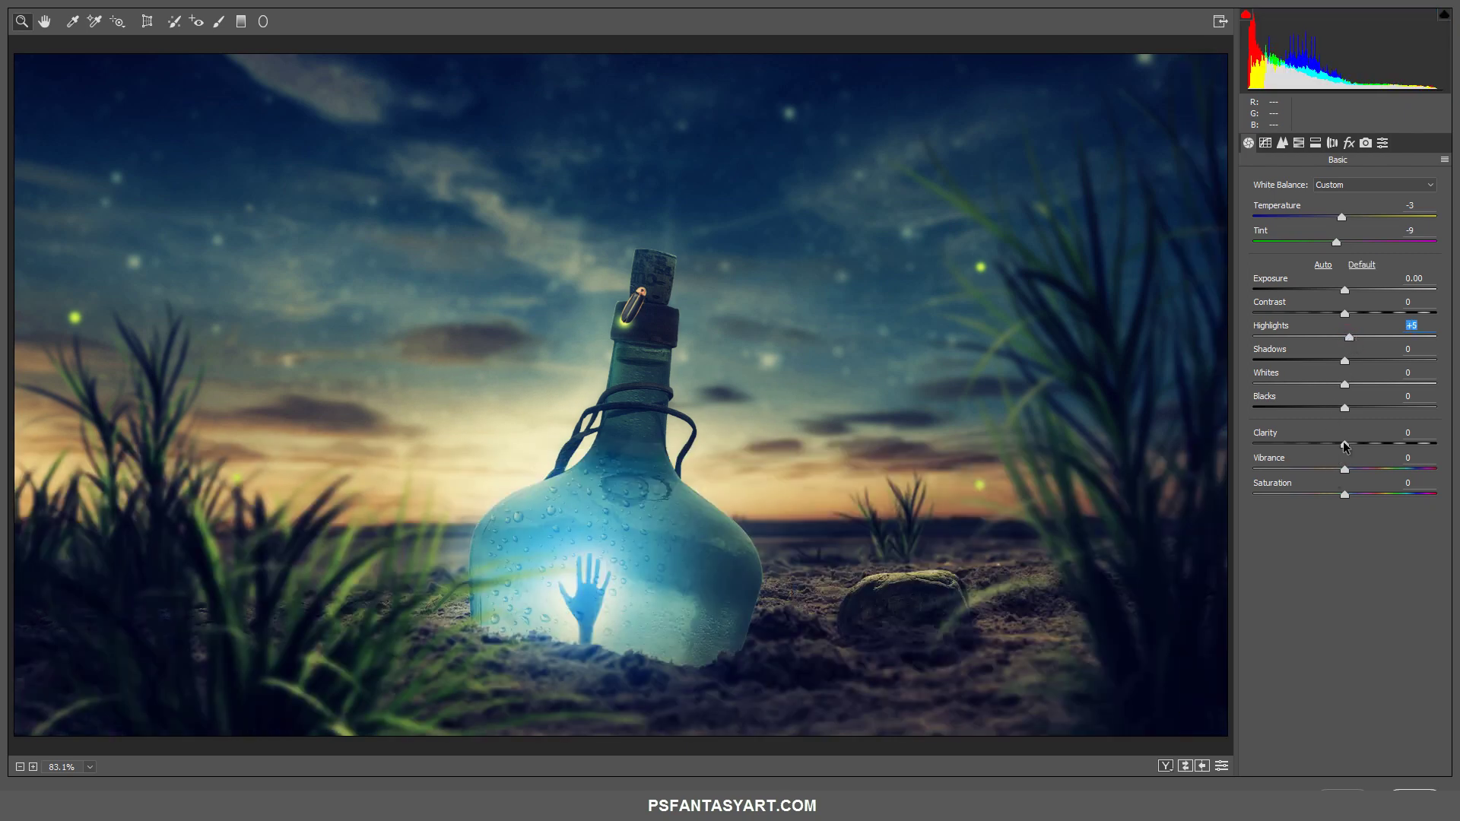
Add Clarity +8, Vibrance +15 and a -15 post-crop vignette, then apply the Camera Raw filter
{"action": "left_click_drag", "start_coordinate": [1344, 444], "coordinate": [1357, 468]}
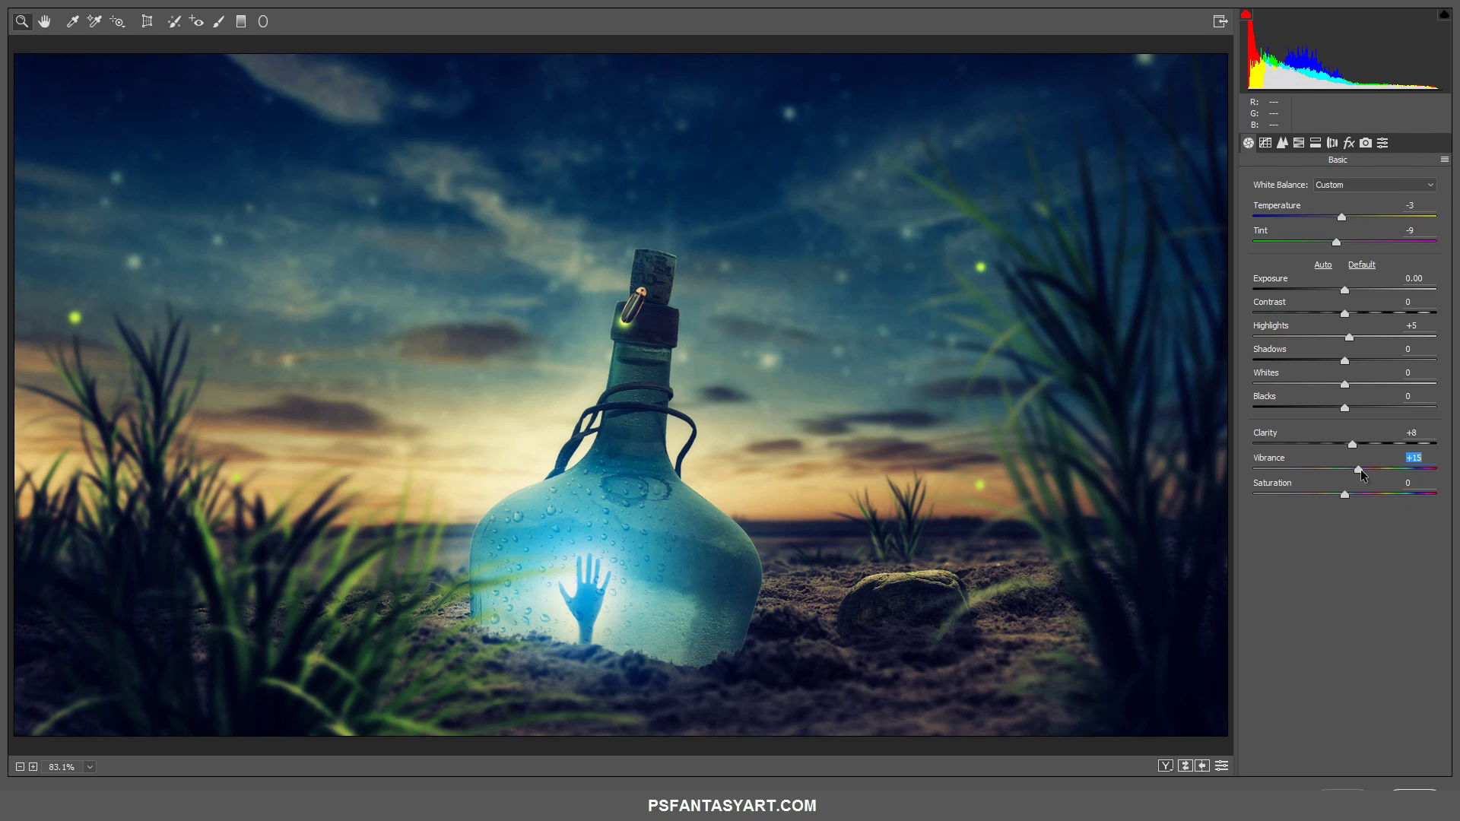
{"action": "left_click", "coordinate": [1348, 143]}
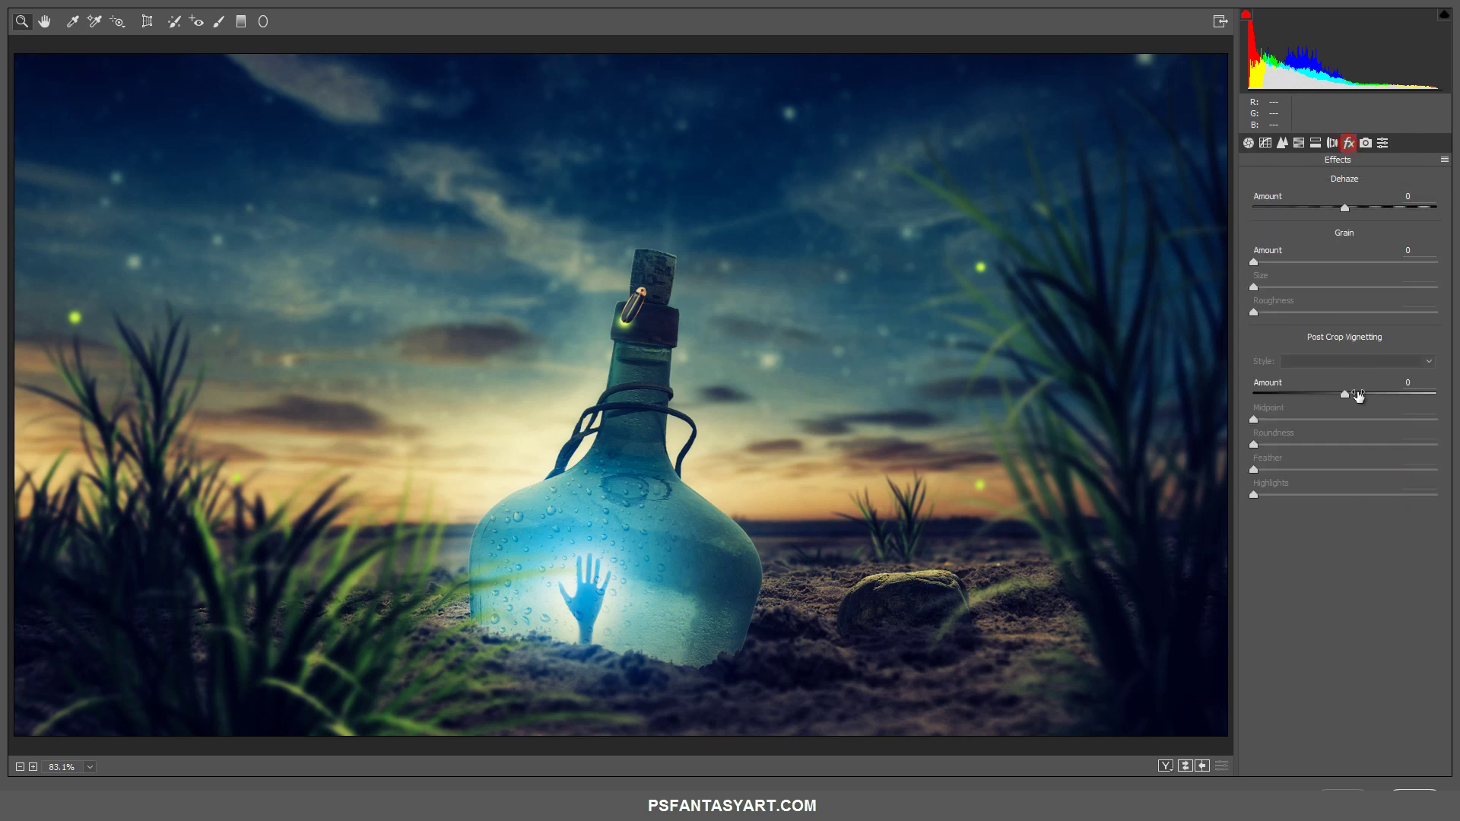
{"action": "left_click_drag", "start_coordinate": [1345, 394], "coordinate": [1329, 396]}
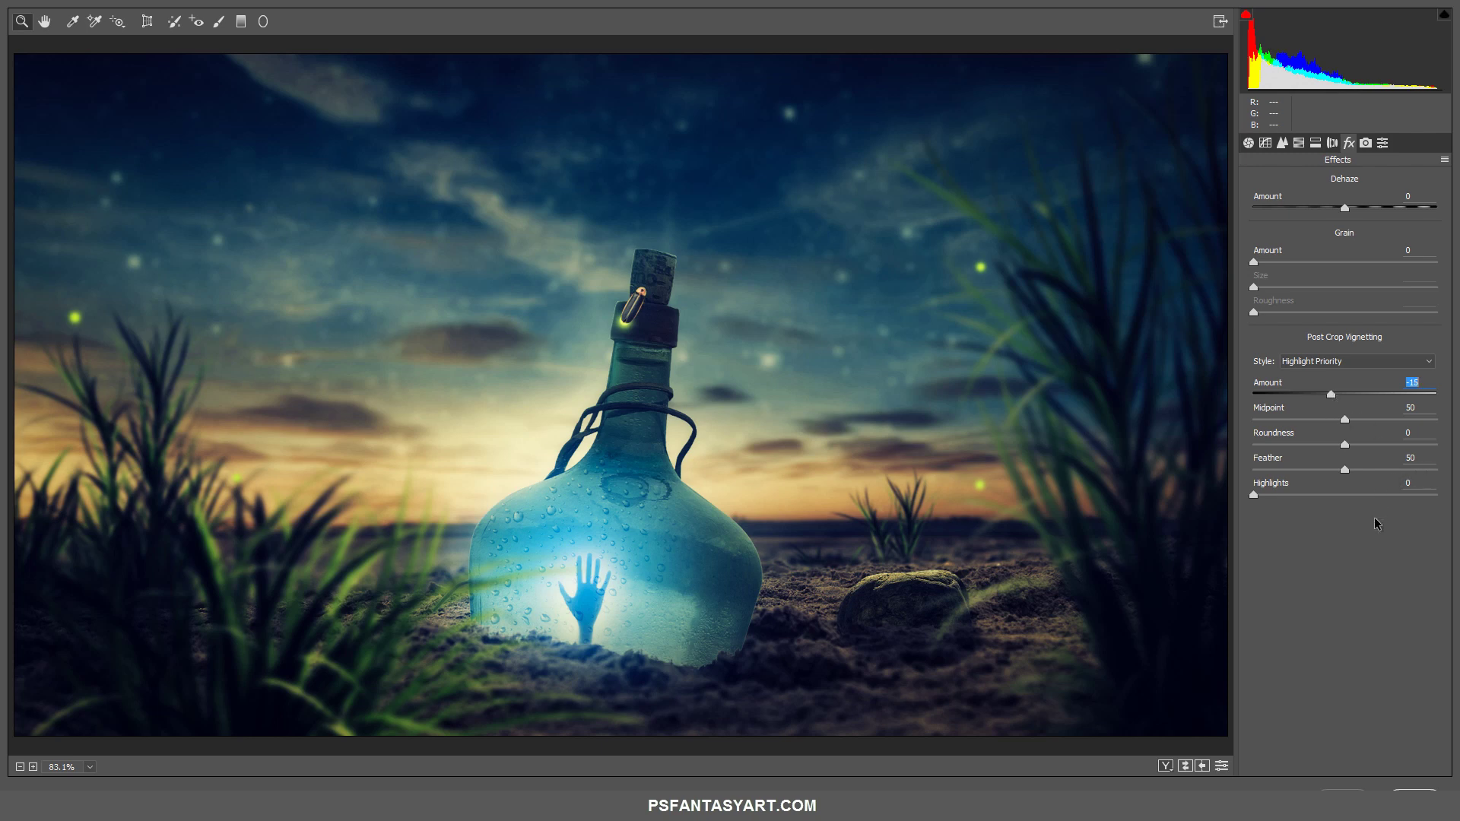
{"action": "left_click", "coordinate": [1414, 794]}
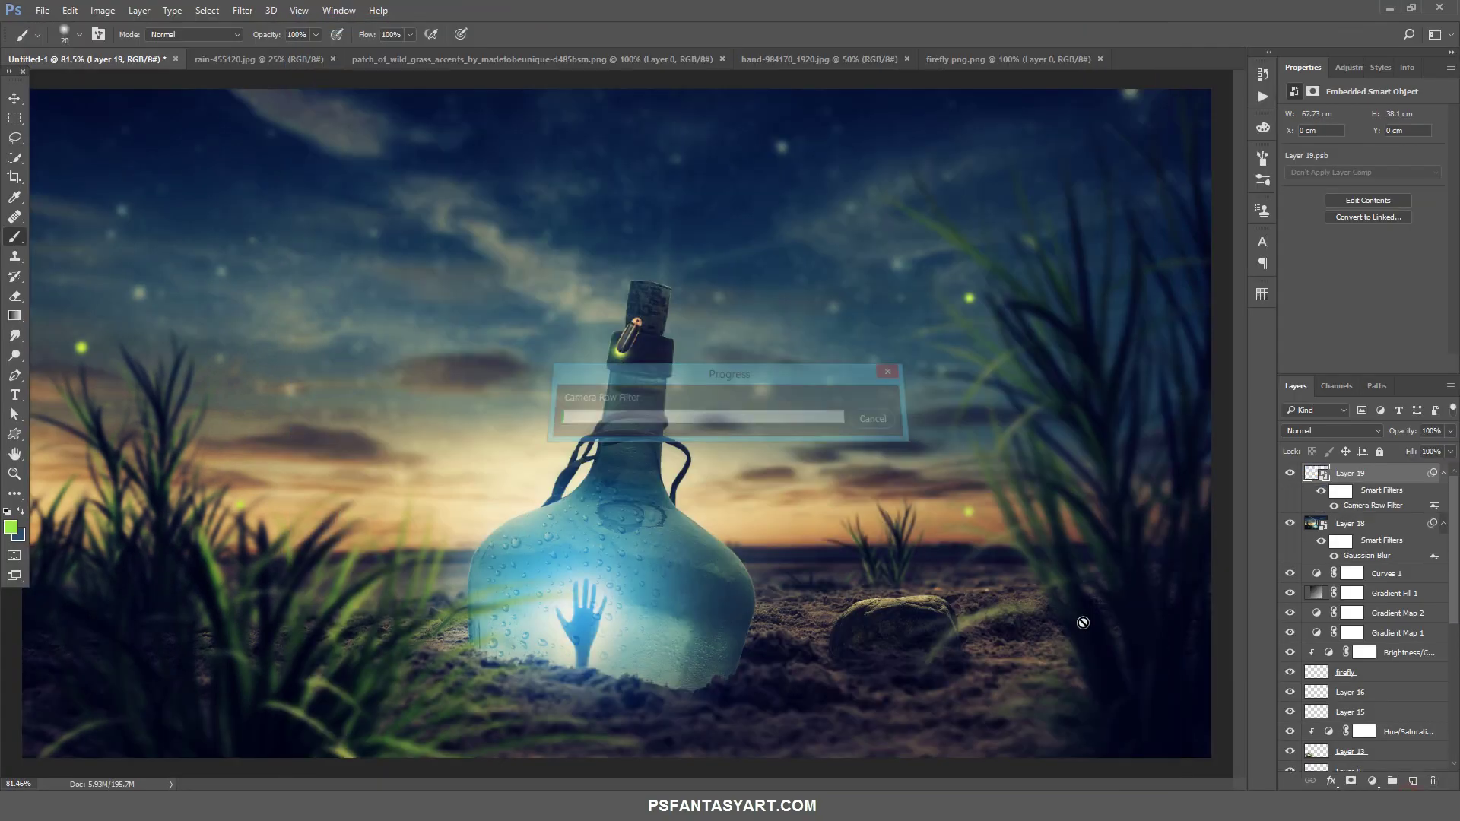
Sharpen the top layer with Unsharp Mask at Amount 100%, Radius 1.0 px
{"action": "left_click", "coordinate": [242, 9]}
{"action": "left_click", "coordinate": [167, 334]}
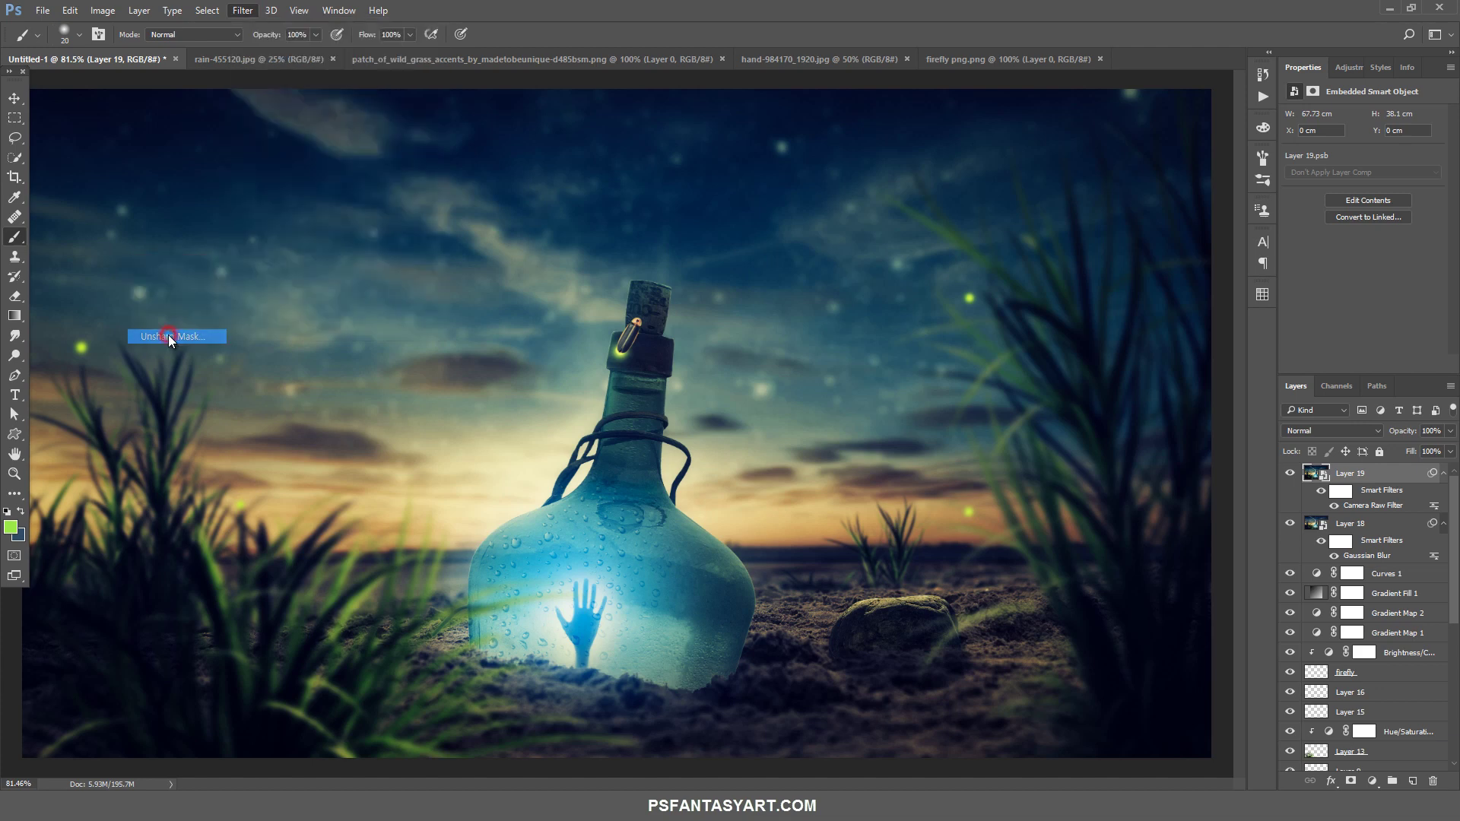
{"action": "left_click", "coordinate": [1011, 271]}
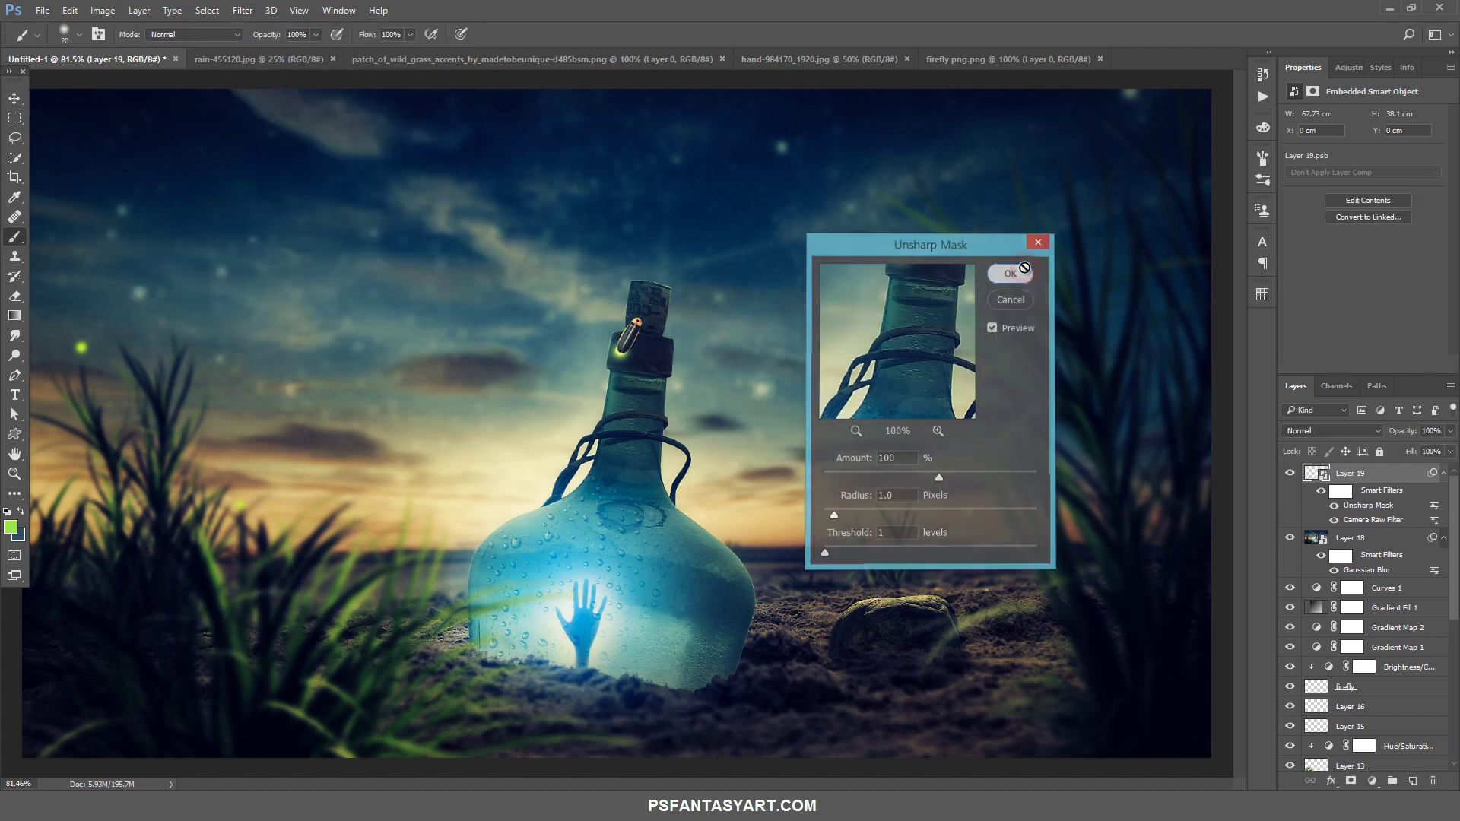
View the finished composite at 100% zoom in full-screen mode
{"action": "left_click", "coordinate": [14, 473]}
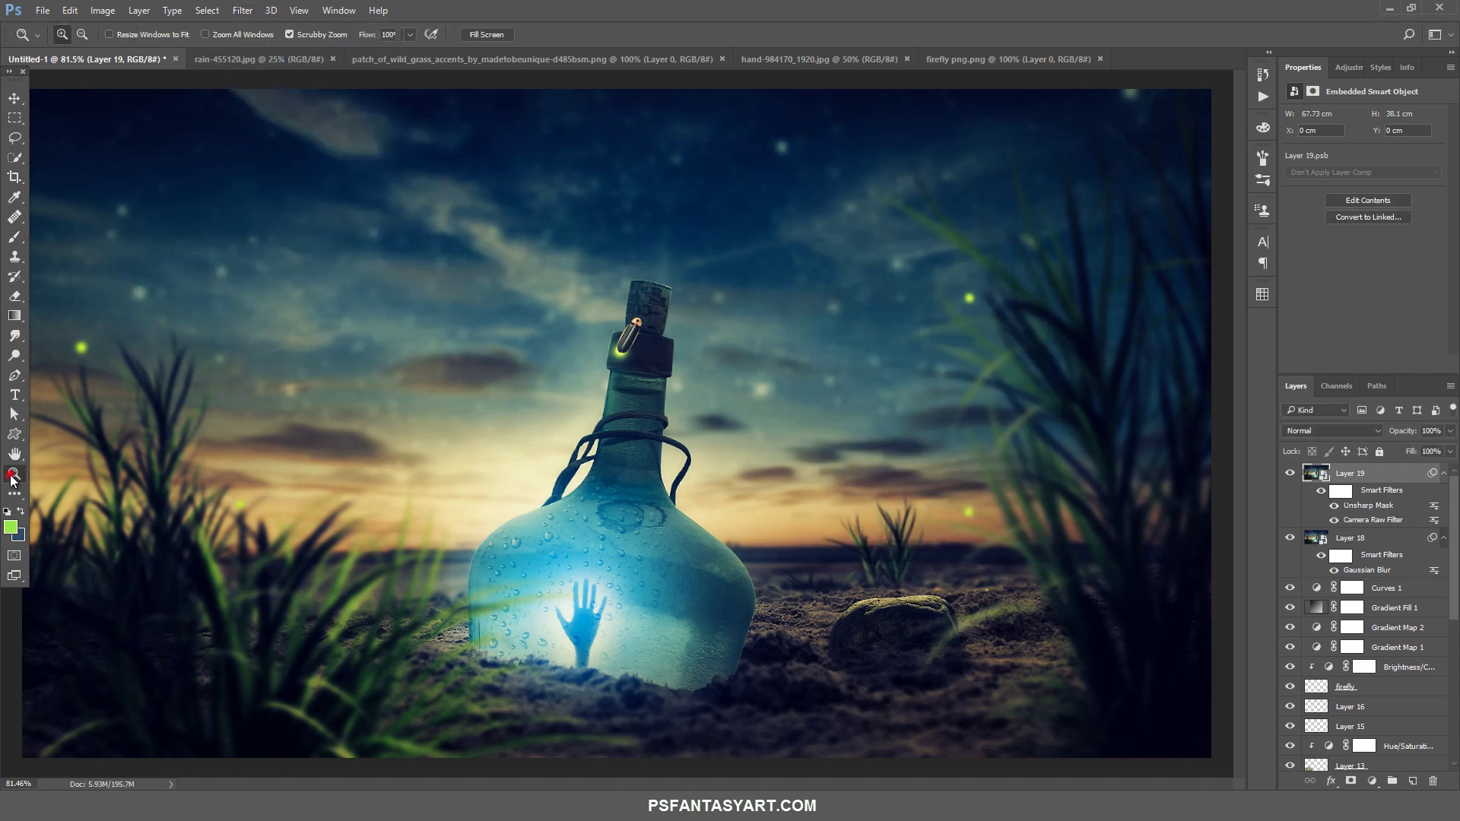
{"action": "left_click", "coordinate": [478, 529]}
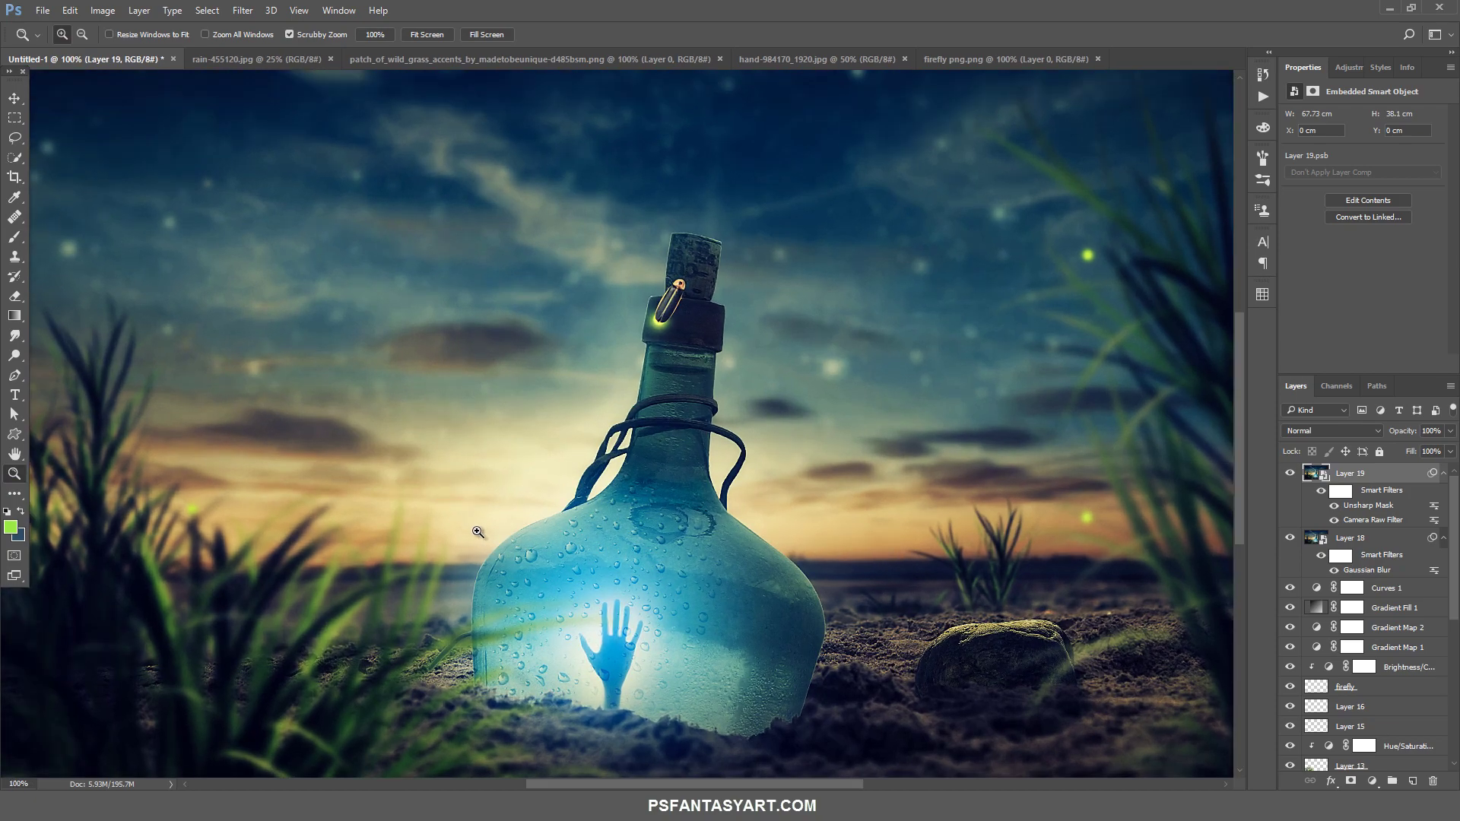
{"action": "key", "text": "f"}
{"action": "key", "text": "f"}
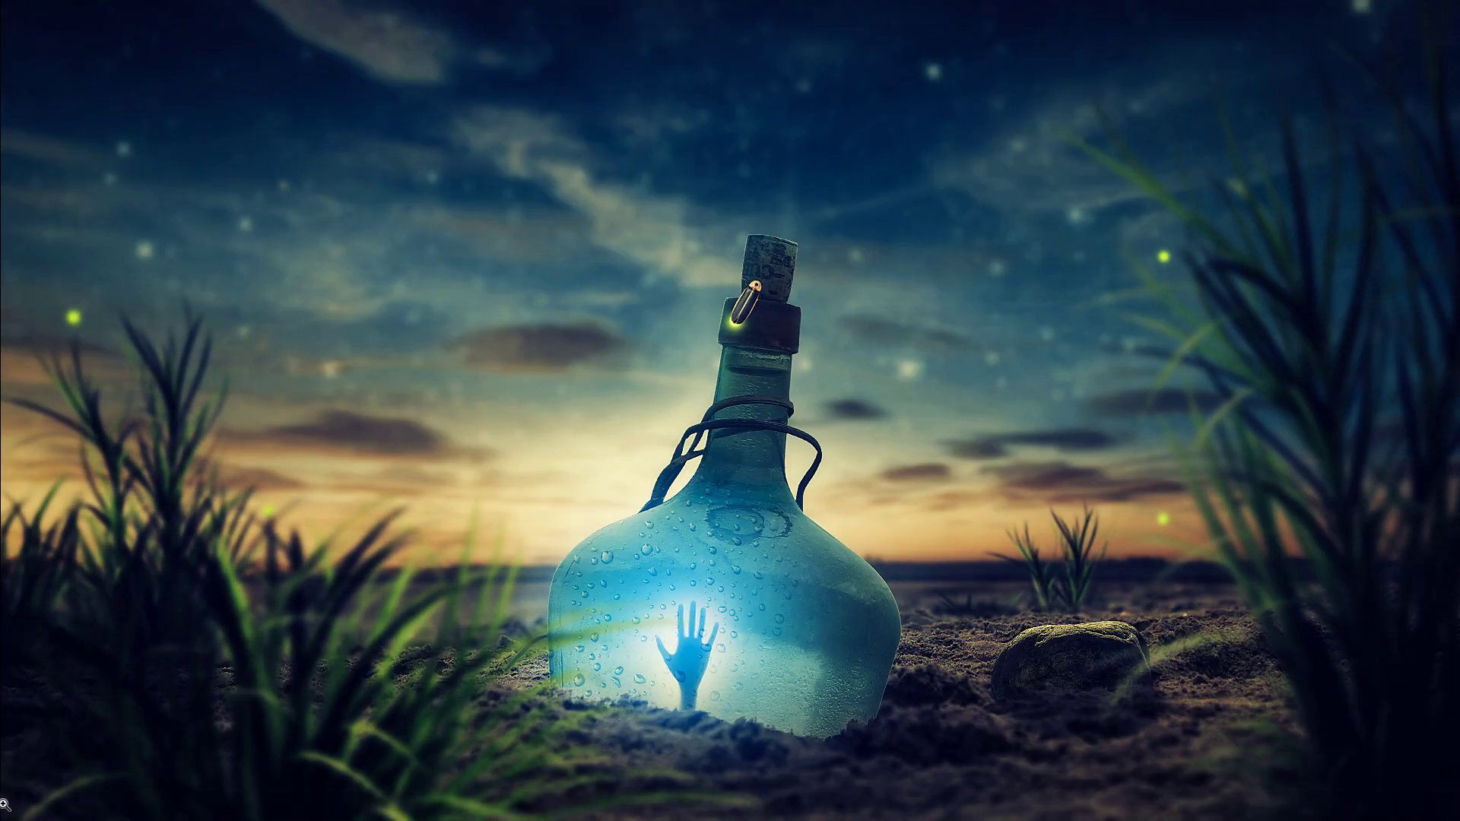